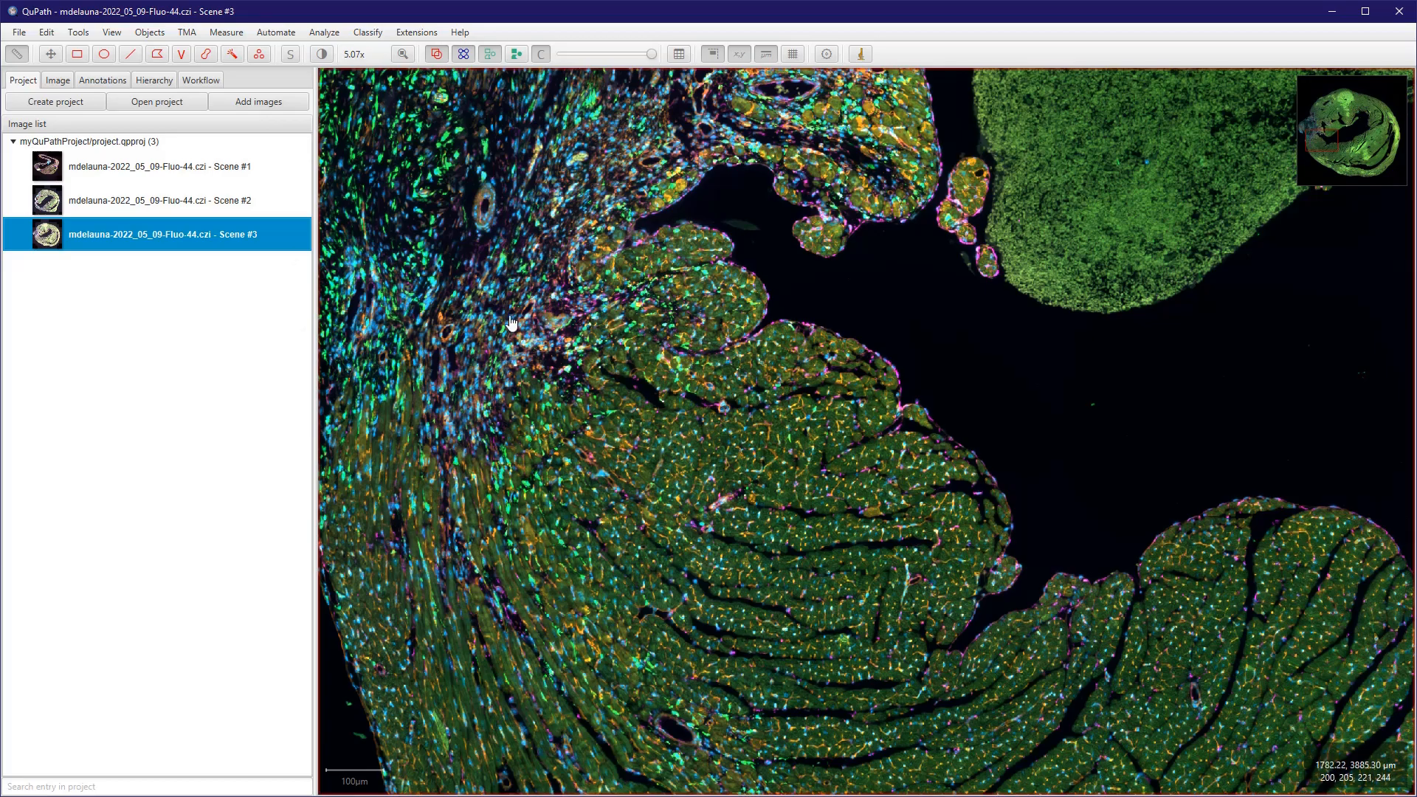
- Examine the Scene #3 heart section at overview and close-up scales, including the damaged area along its outer edge
{"action": "scroll", "coordinate": [582, 352], "scroll_direction": "down", "scroll_amount": 5}
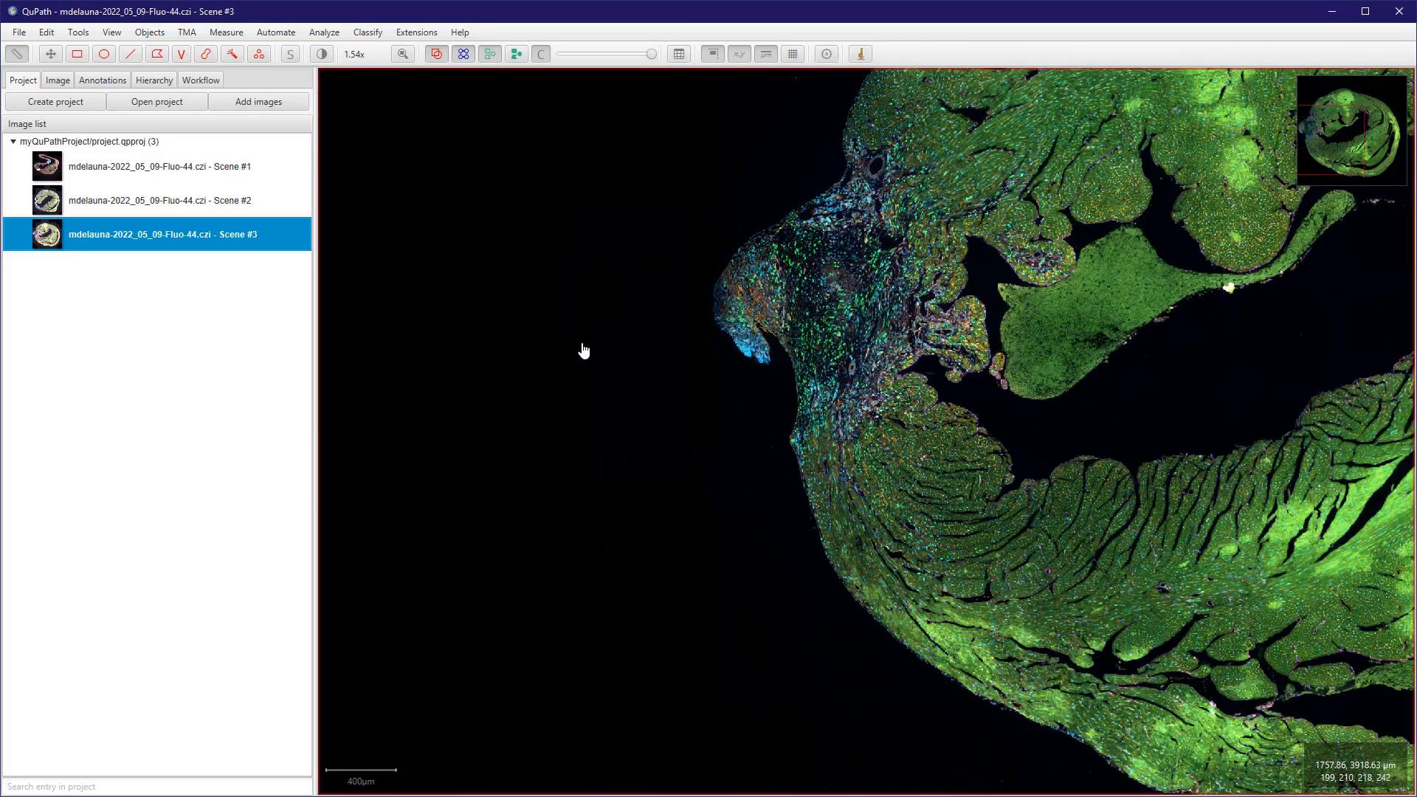
{"action": "scroll", "coordinate": [573, 300], "scroll_direction": "down", "scroll_amount": 3}
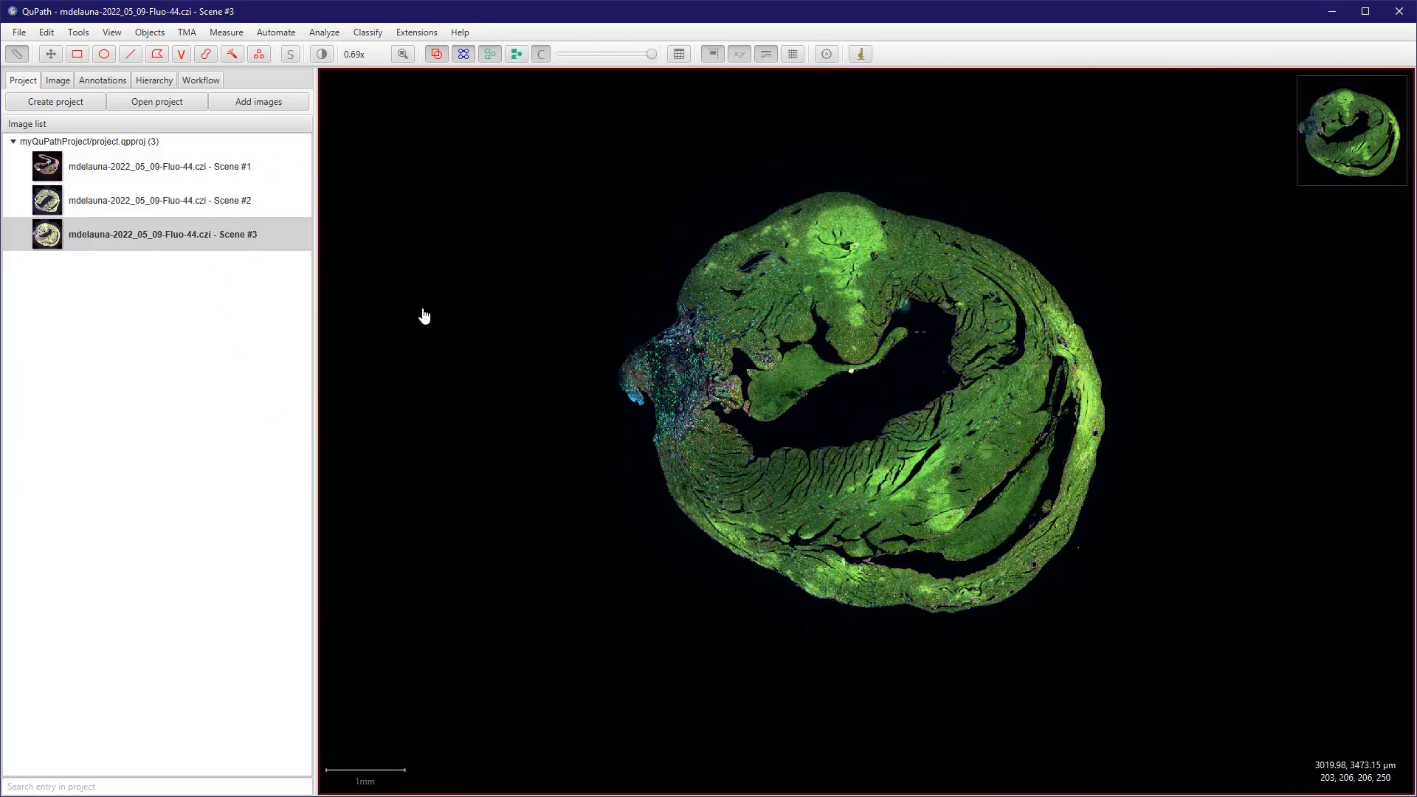
{"action": "scroll", "coordinate": [425, 315], "scroll_direction": "up", "scroll_amount": 2}
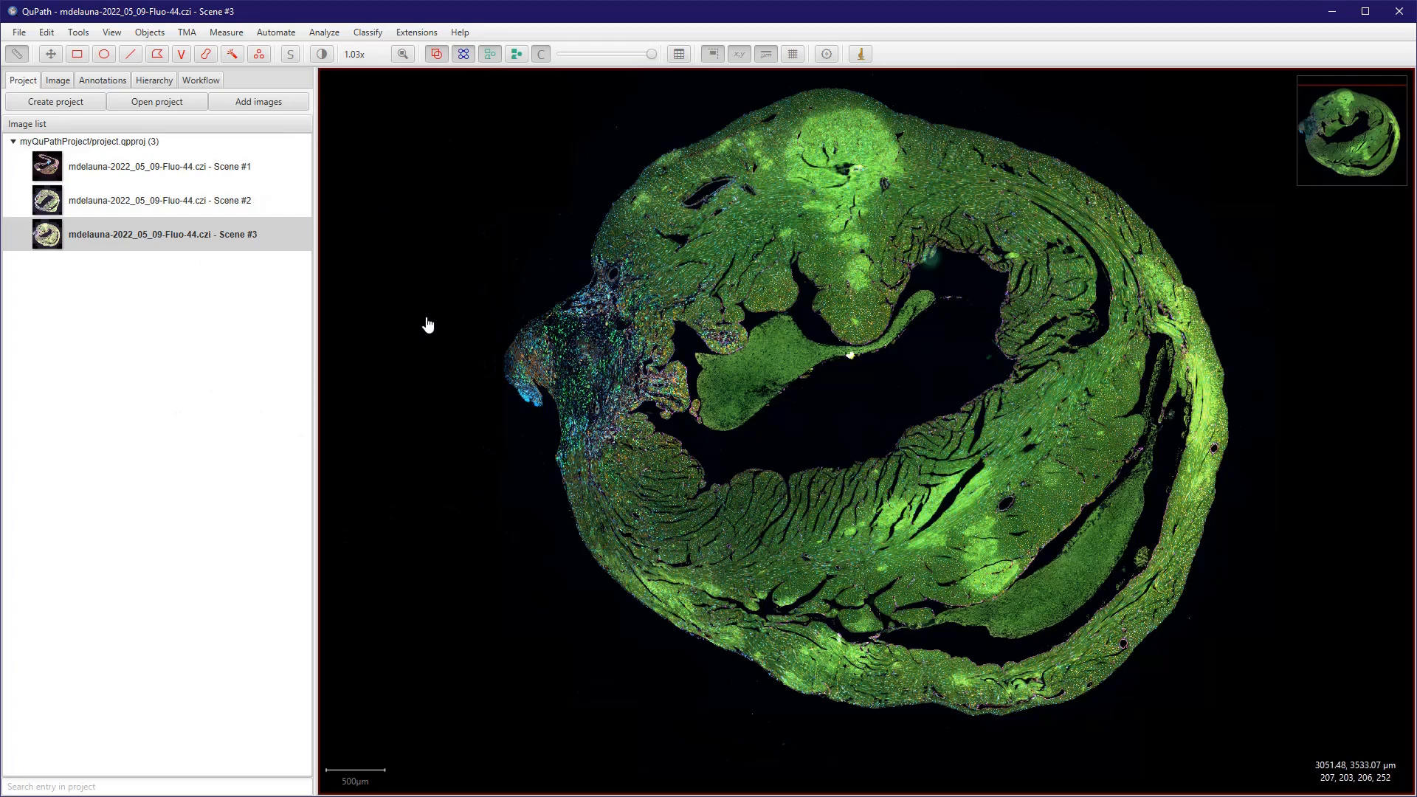
{"action": "scroll", "coordinate": [323, 321], "scroll_direction": "up", "scroll_amount": 2}
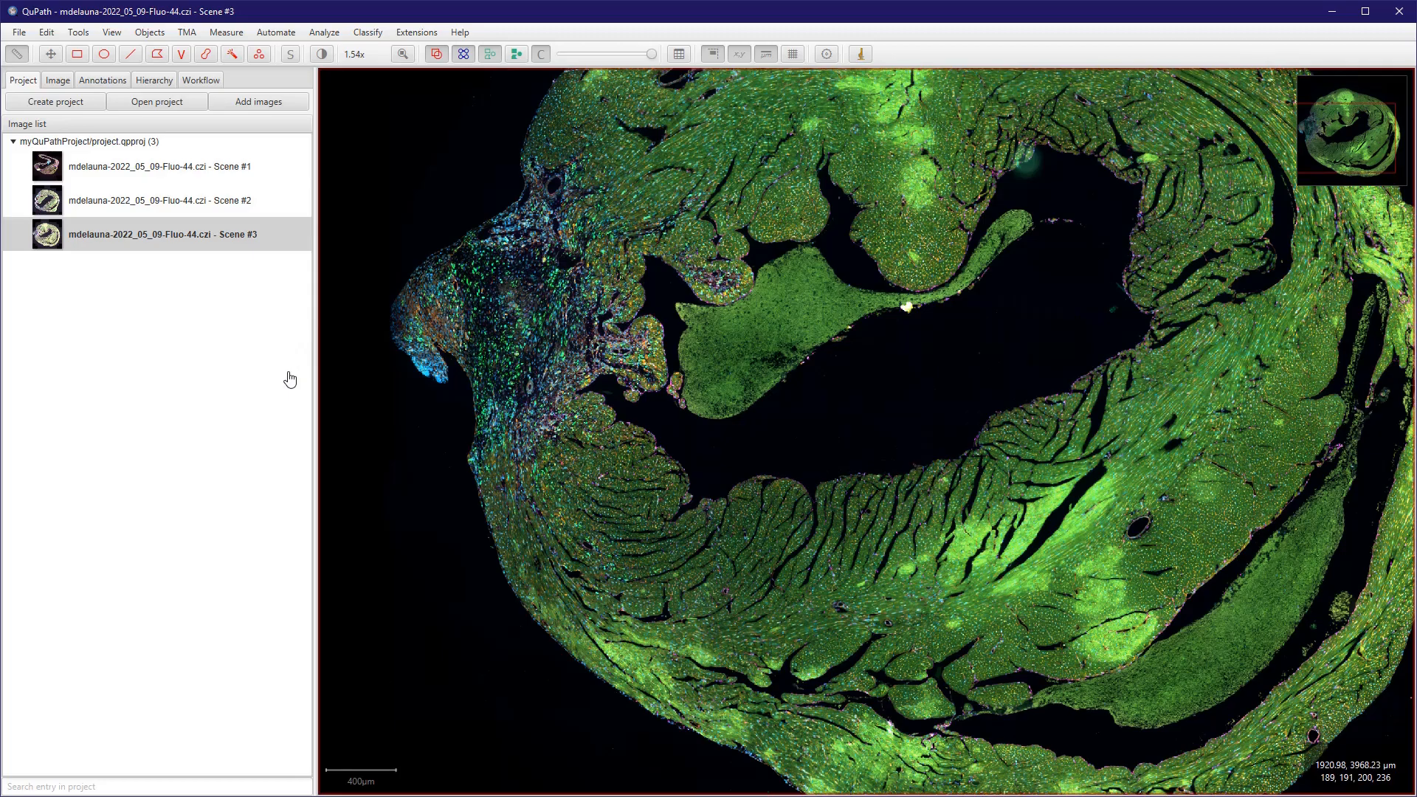
{"action": "scroll", "coordinate": [275, 379], "scroll_direction": "up", "scroll_amount": 2}
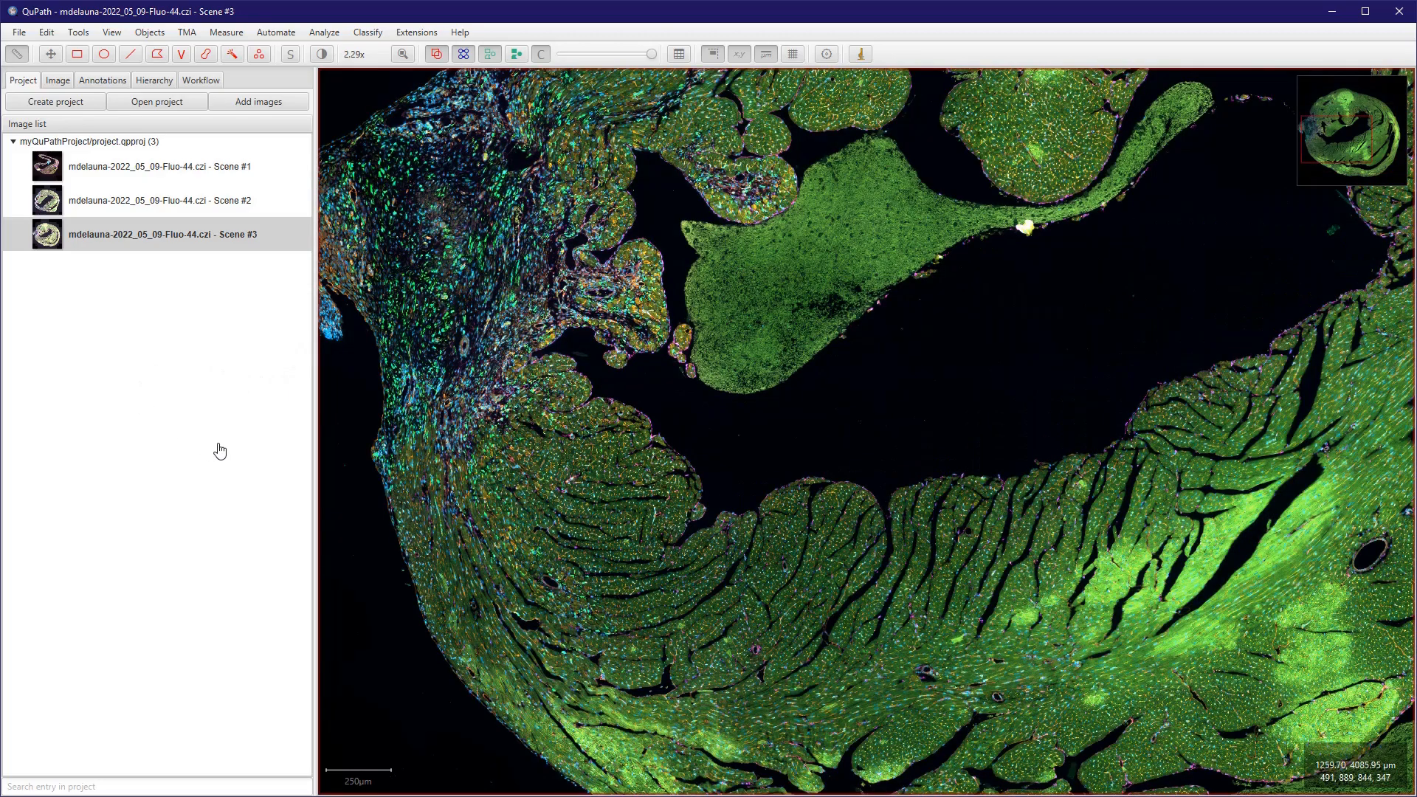
{"action": "scroll", "coordinate": [223, 400], "scroll_direction": "up", "scroll_amount": 4}
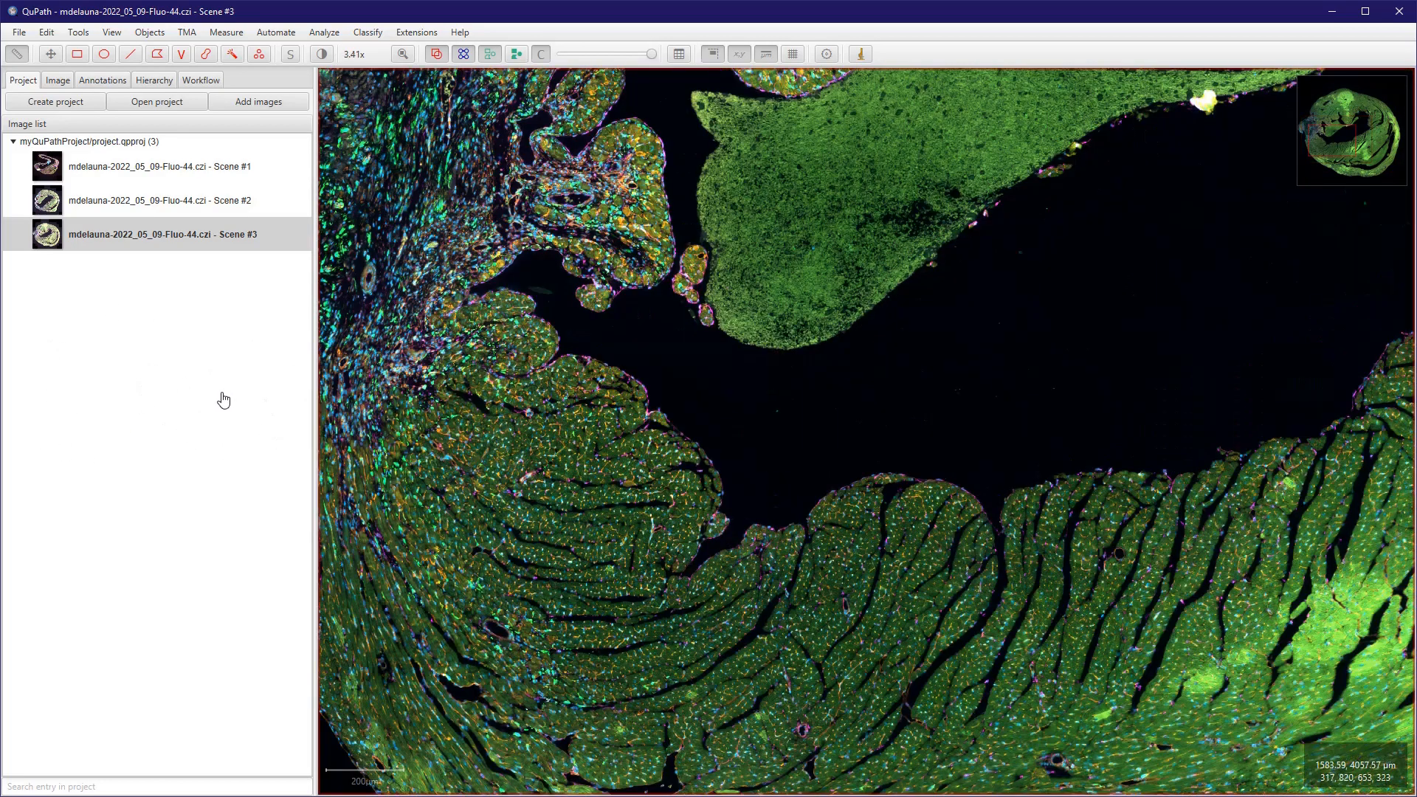
{"action": "scroll", "coordinate": [99, 441], "scroll_direction": "down", "scroll_amount": 4}
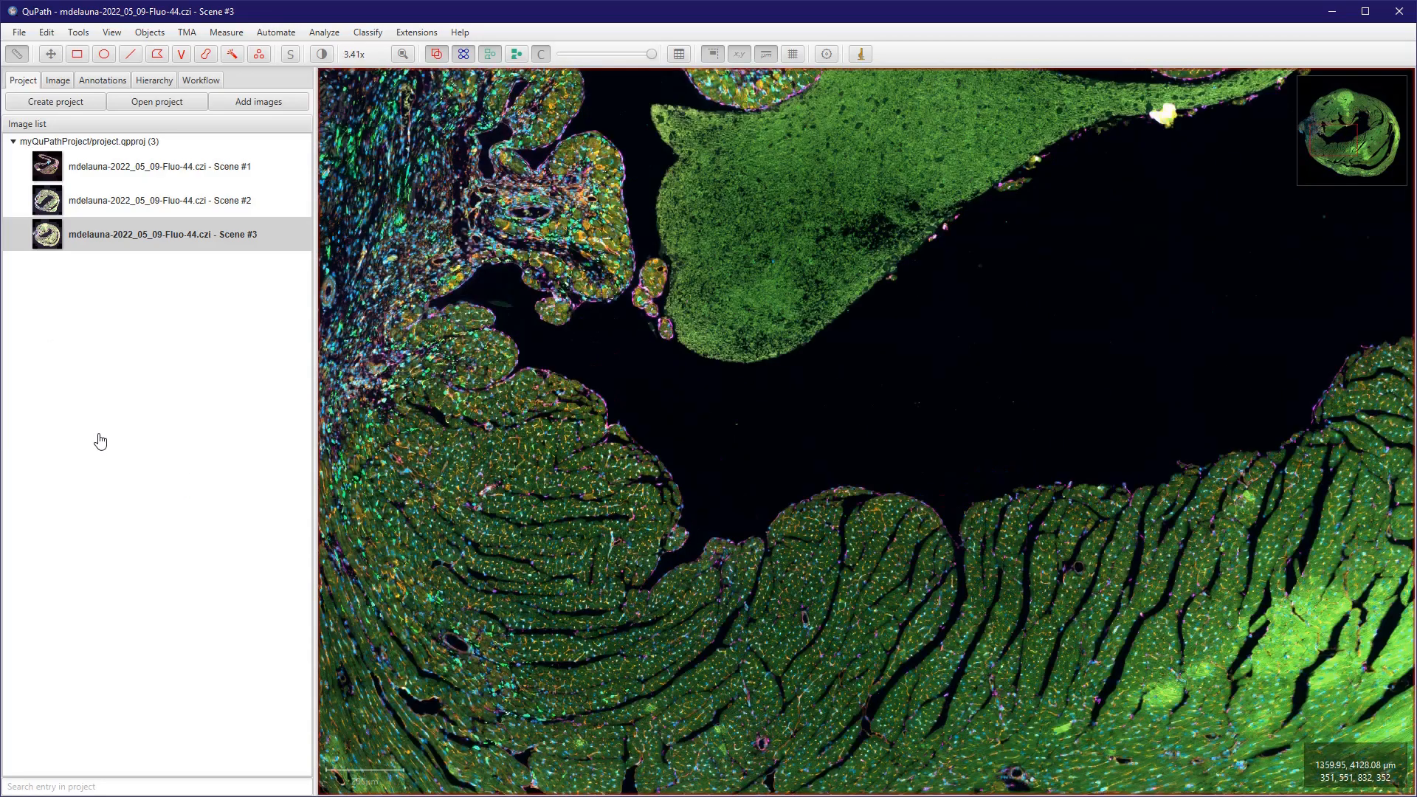
{"action": "left_click_drag", "start_coordinate": [319, 367], "coordinate": [555, 388]}
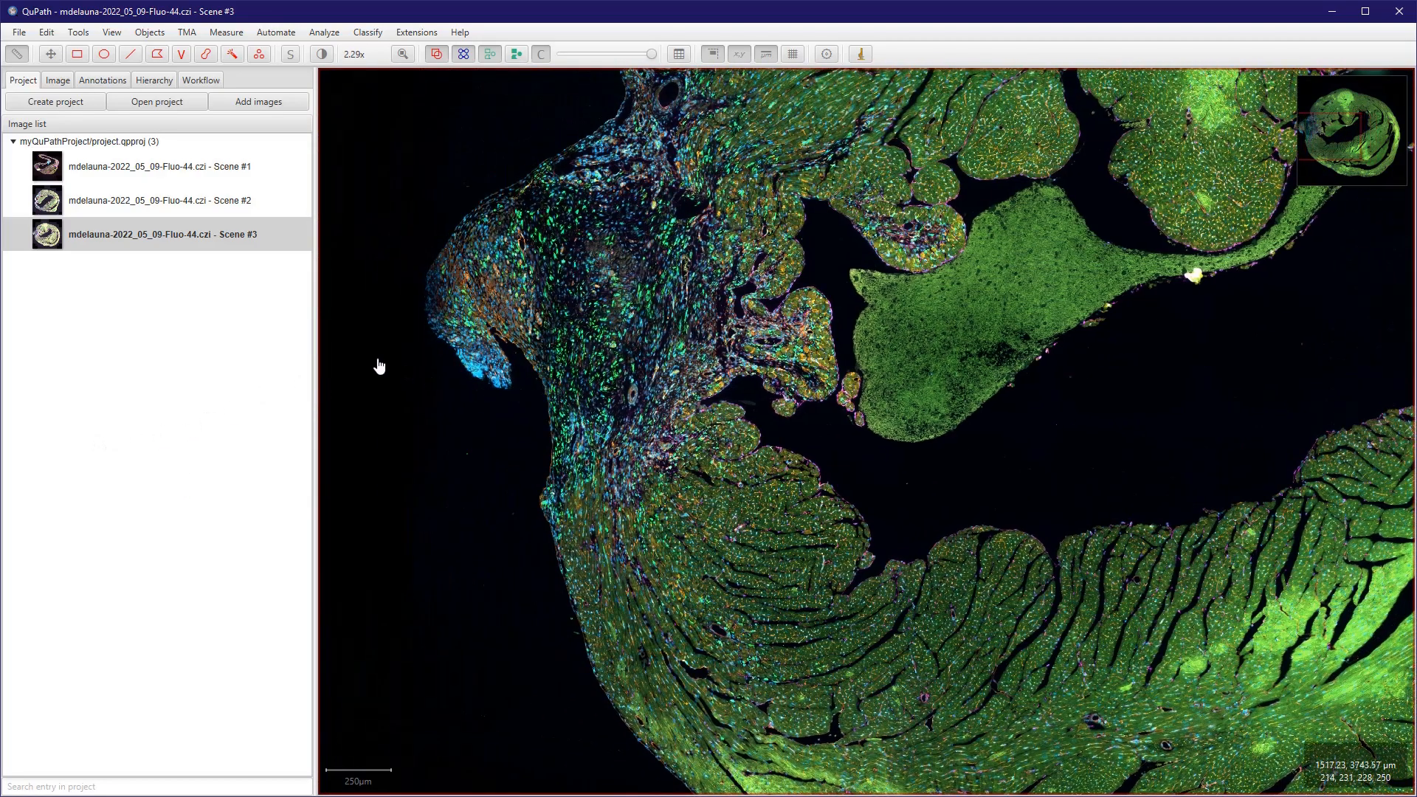
{"action": "left_click_drag", "start_coordinate": [377, 366], "coordinate": [398, 455]}
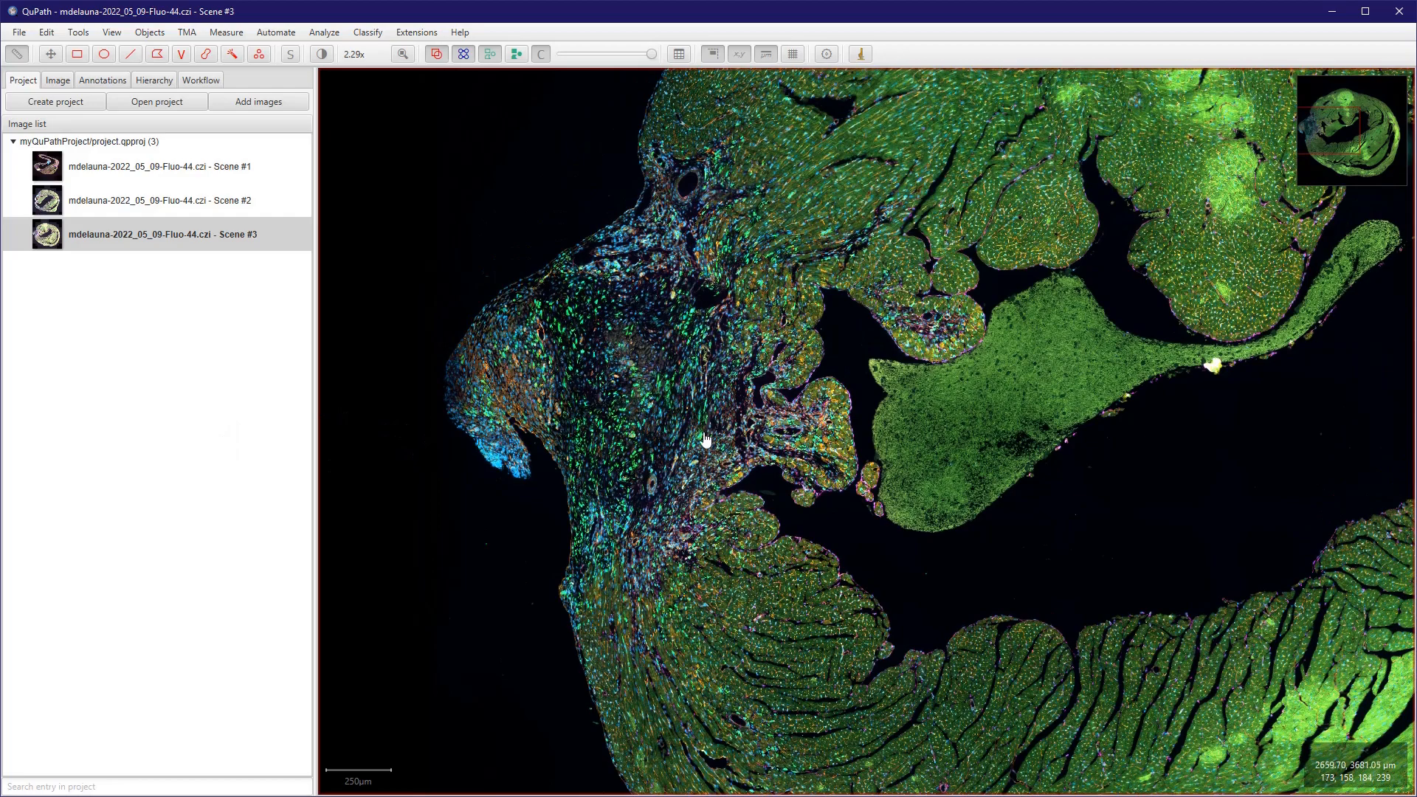
{"action": "left_click_drag", "start_coordinate": [702, 440], "coordinate": [424, 421]}
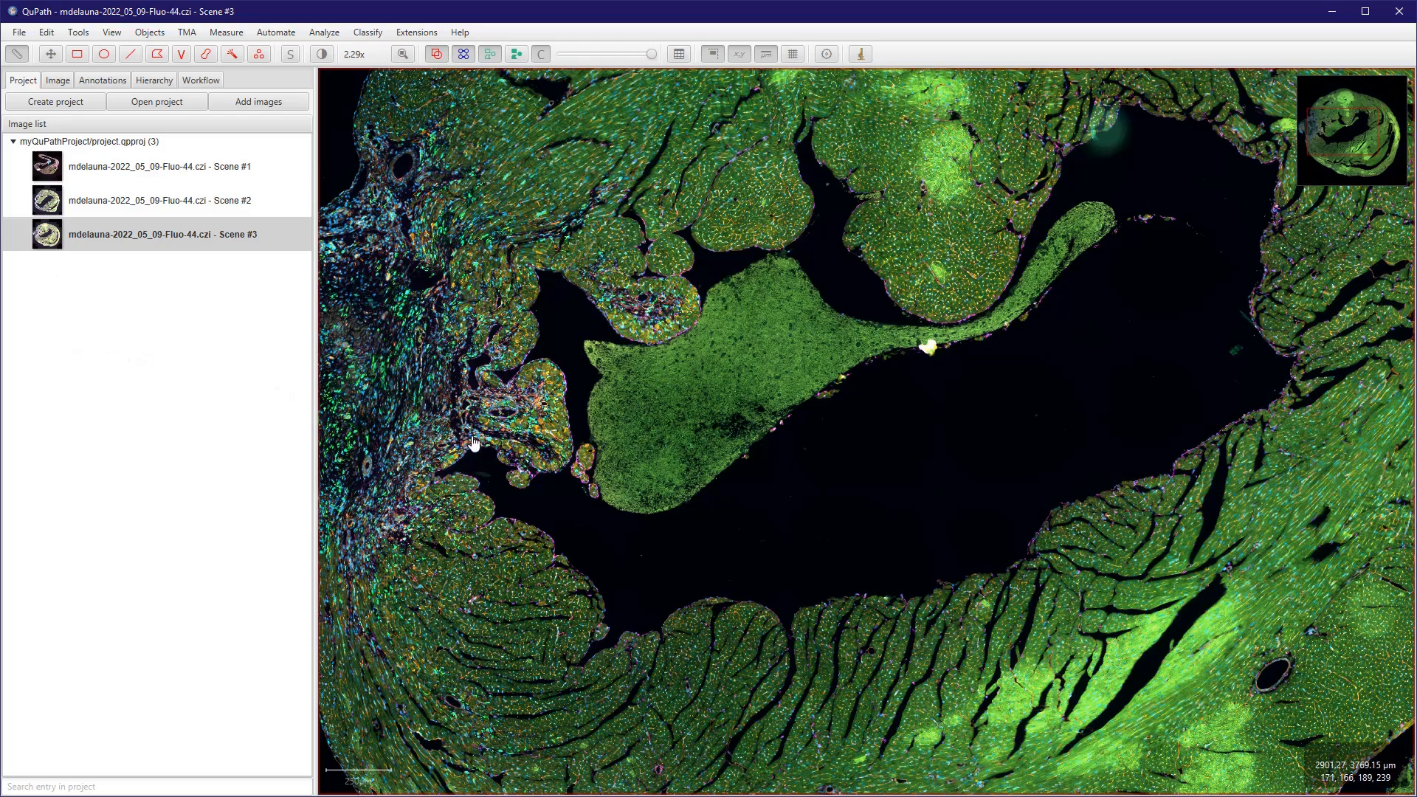
{"action": "scroll", "coordinate": [411, 424], "scroll_direction": "down", "scroll_amount": 3}
{"action": "scroll", "coordinate": [414, 329], "scroll_direction": "up", "scroll_amount": 2}
{"action": "left_click_drag", "start_coordinate": [391, 302], "coordinate": [439, 376]}
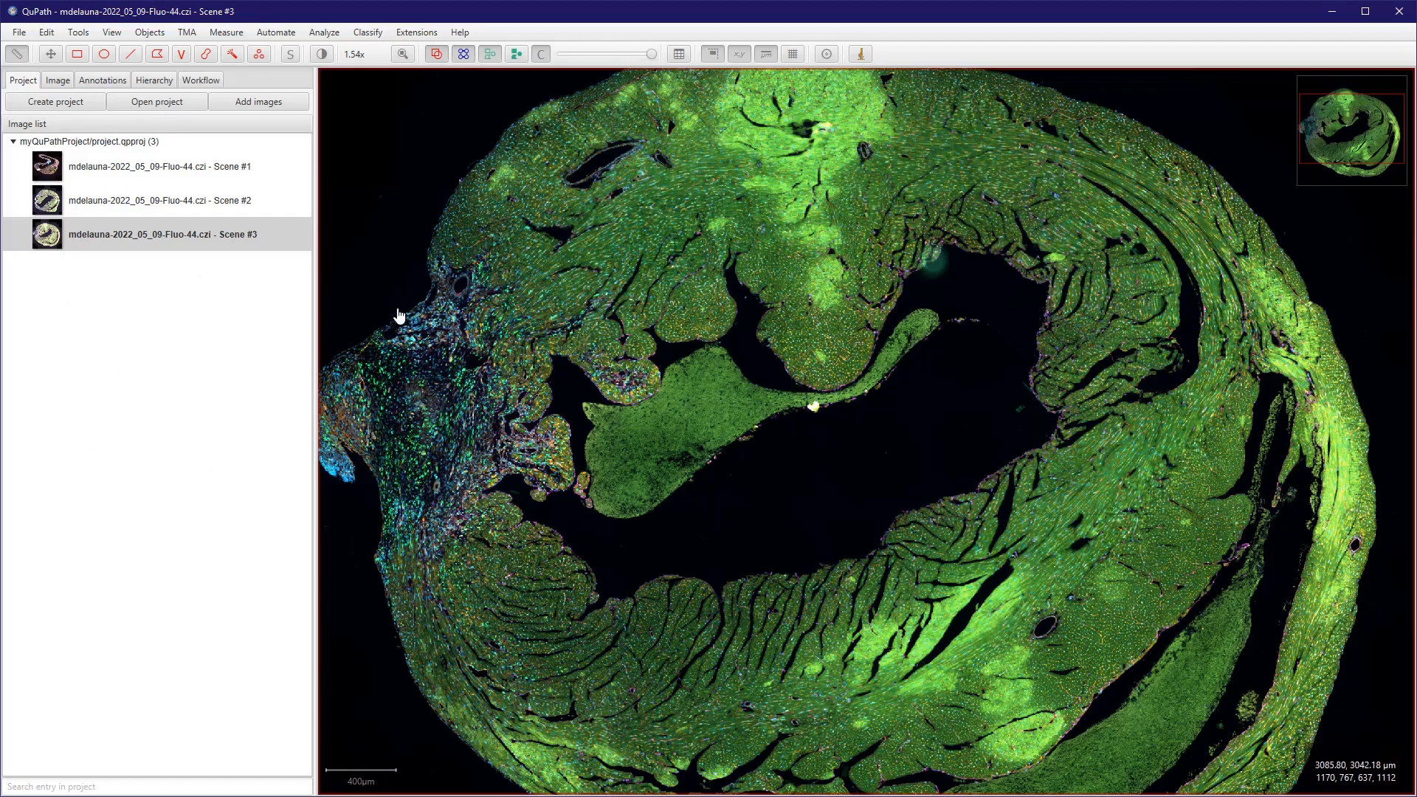
- Bring up the brightness and contrast settings and hide the AF555, AF488 and DAPI channels so only AF647 is displayed
{"action": "key", "text": "shift+c"}
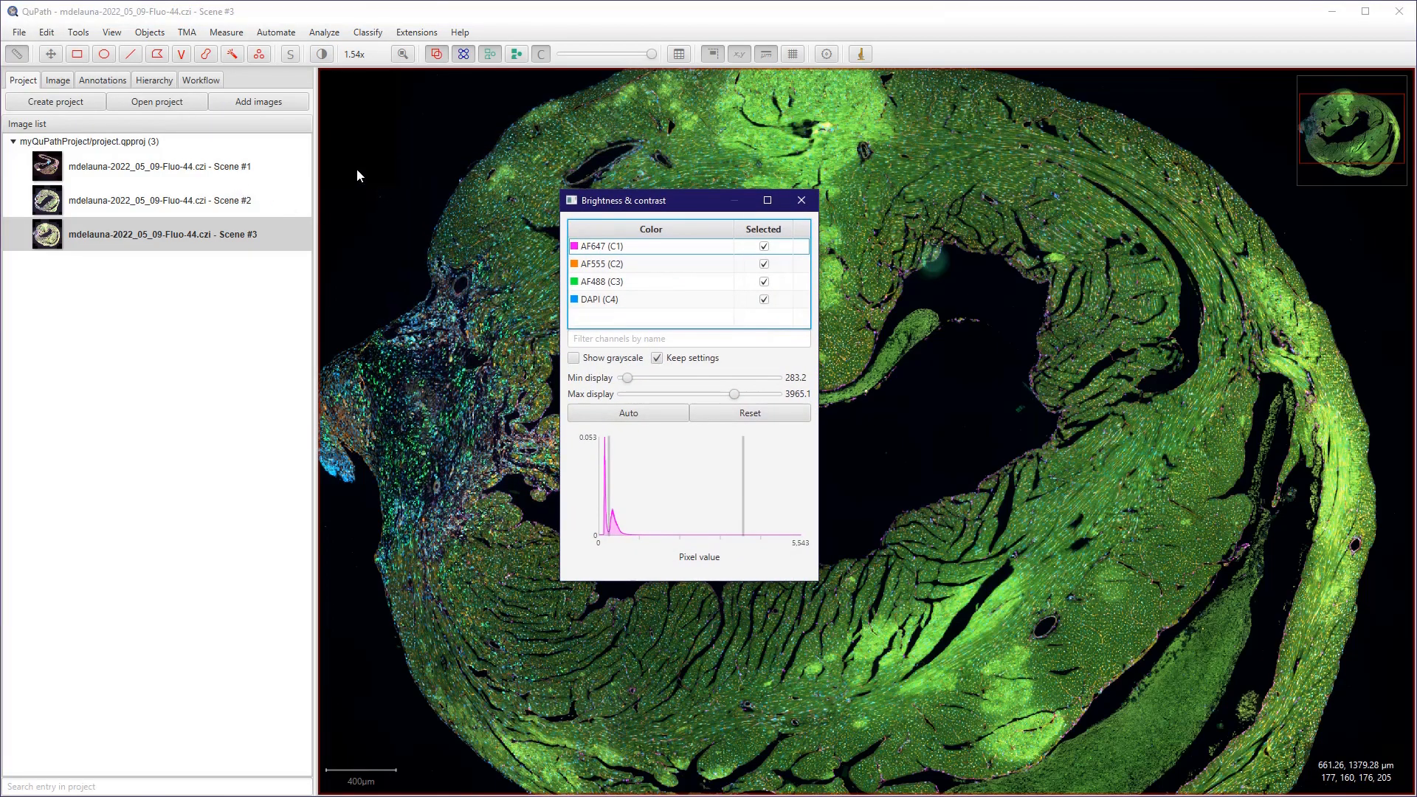
{"action": "key", "text": "Down"}
{"action": "key", "text": "space"}
{"action": "key", "text": "Down"}
{"action": "key", "text": "space"}
{"action": "key", "text": "Down"}
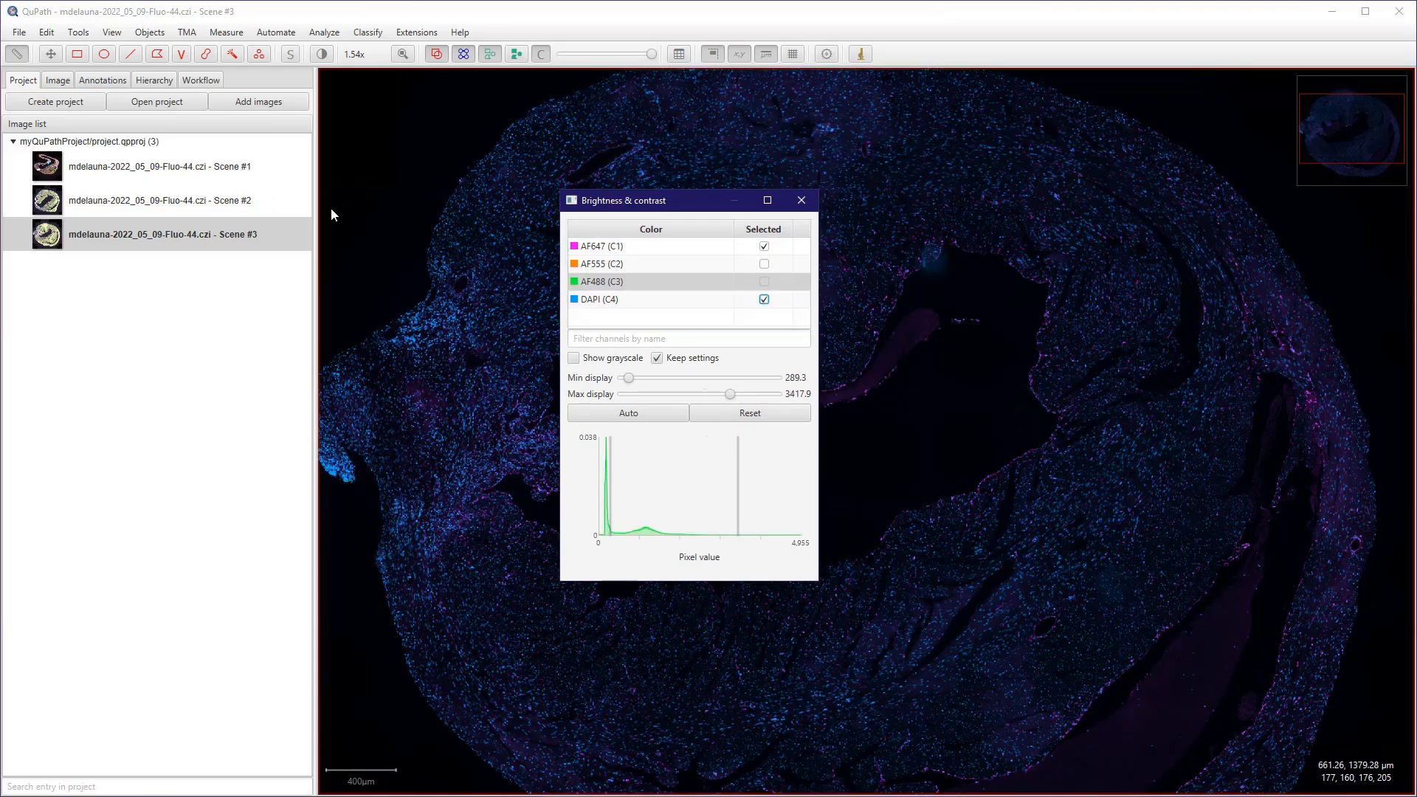
{"action": "key", "text": "space"}
{"action": "left_click_drag", "start_coordinate": [671, 204], "coordinate": [384, 264]}
{"action": "scroll", "coordinate": [394, 486], "scroll_direction": "up", "scroll_amount": 4}
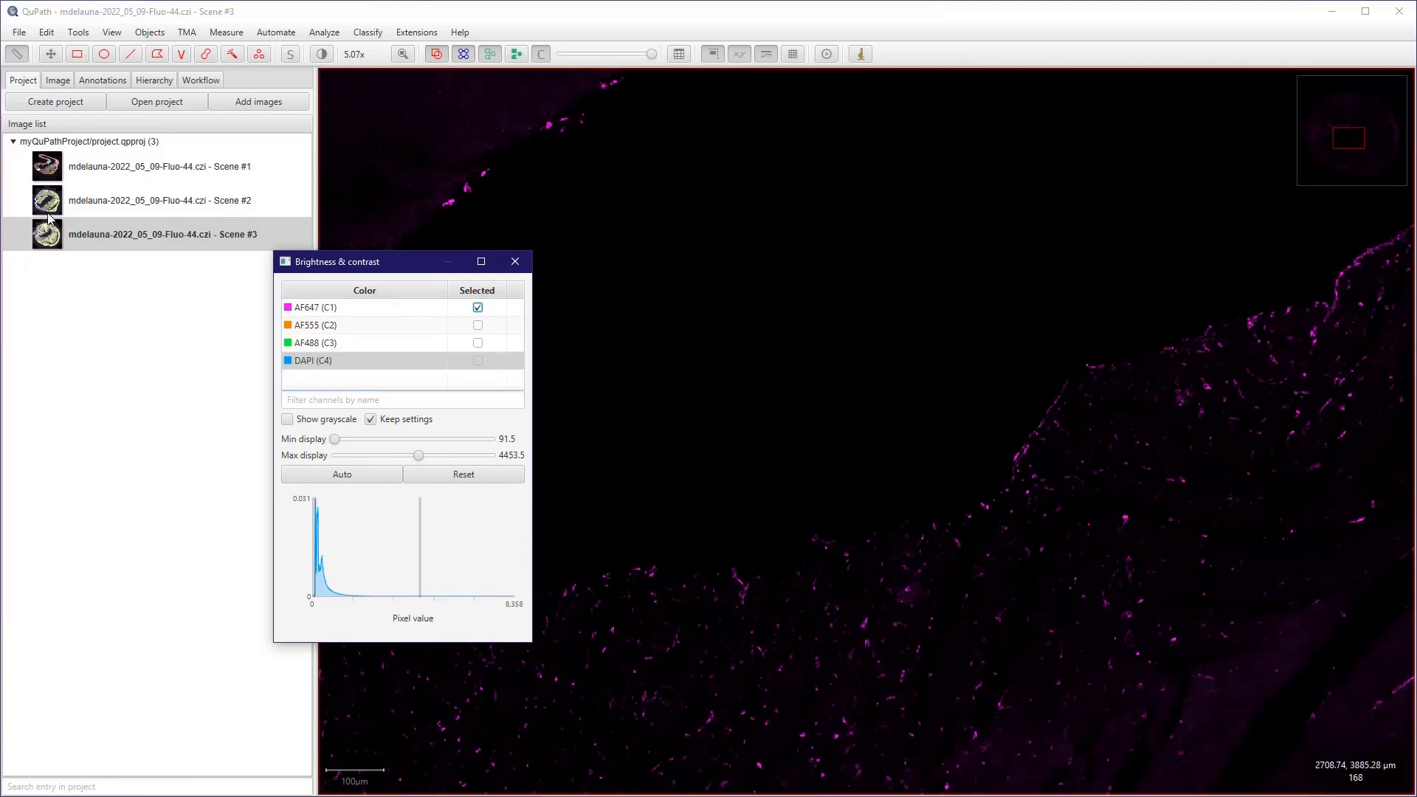
- Hide the AF647 channel and display only AF555 across the tissue section
{"action": "key", "text": "Up"}
{"action": "key", "text": "Up"}
{"action": "key", "text": "Up"}
{"action": "key", "text": "space"}
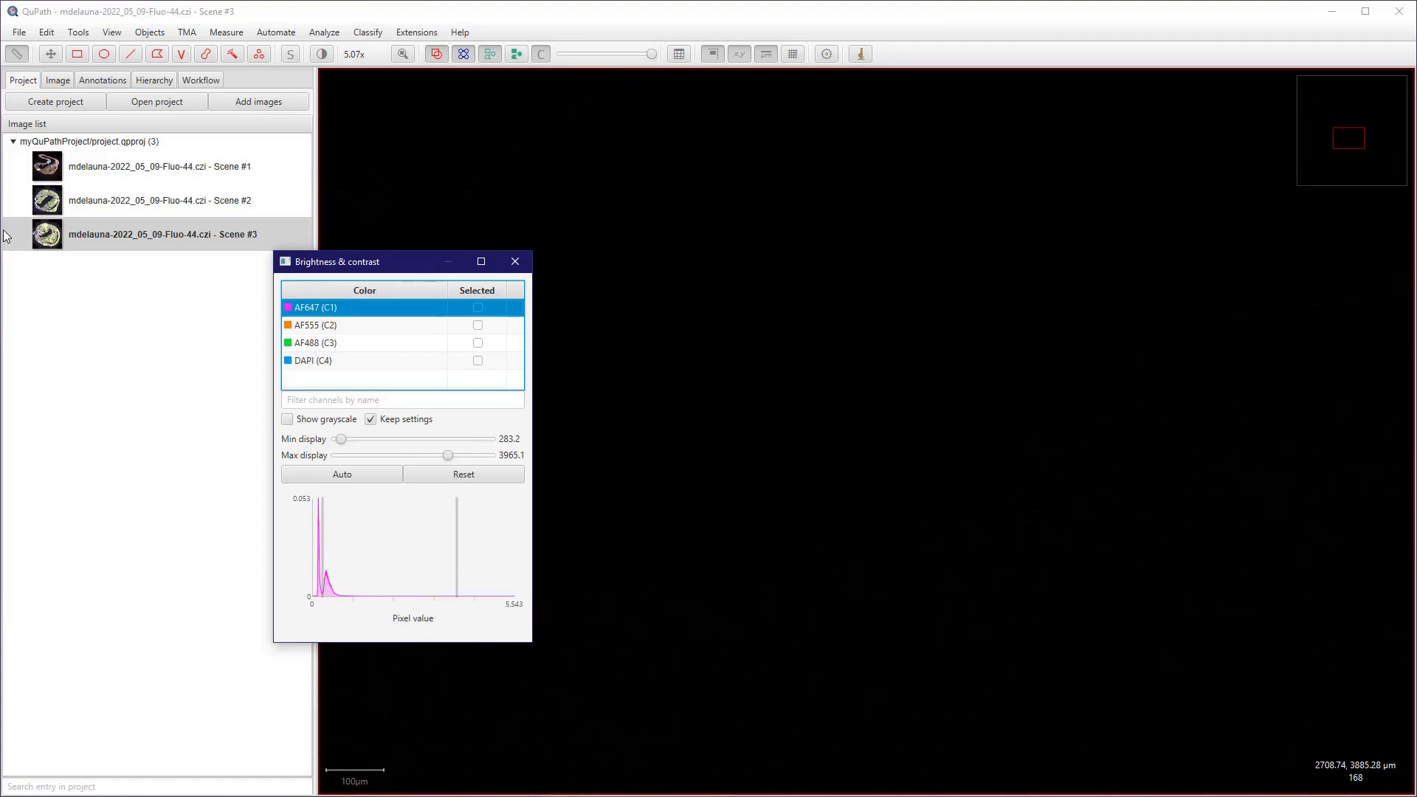
{"action": "key", "text": "Down"}
{"action": "key", "text": "space"}
{"action": "scroll", "coordinate": [573, 466], "scroll_direction": "down", "scroll_amount": 5}
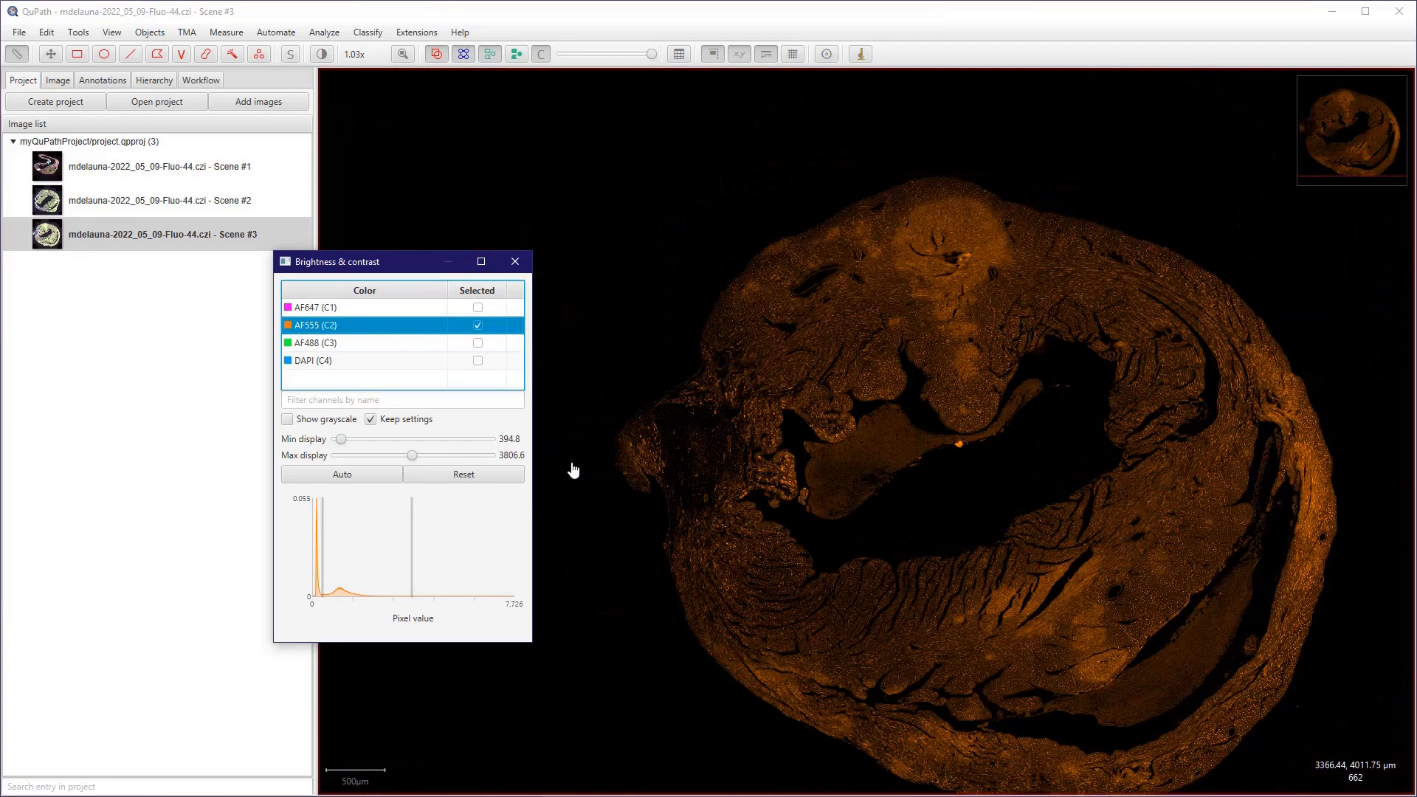
{"action": "scroll", "coordinate": [573, 469], "scroll_direction": "up", "scroll_amount": 3}
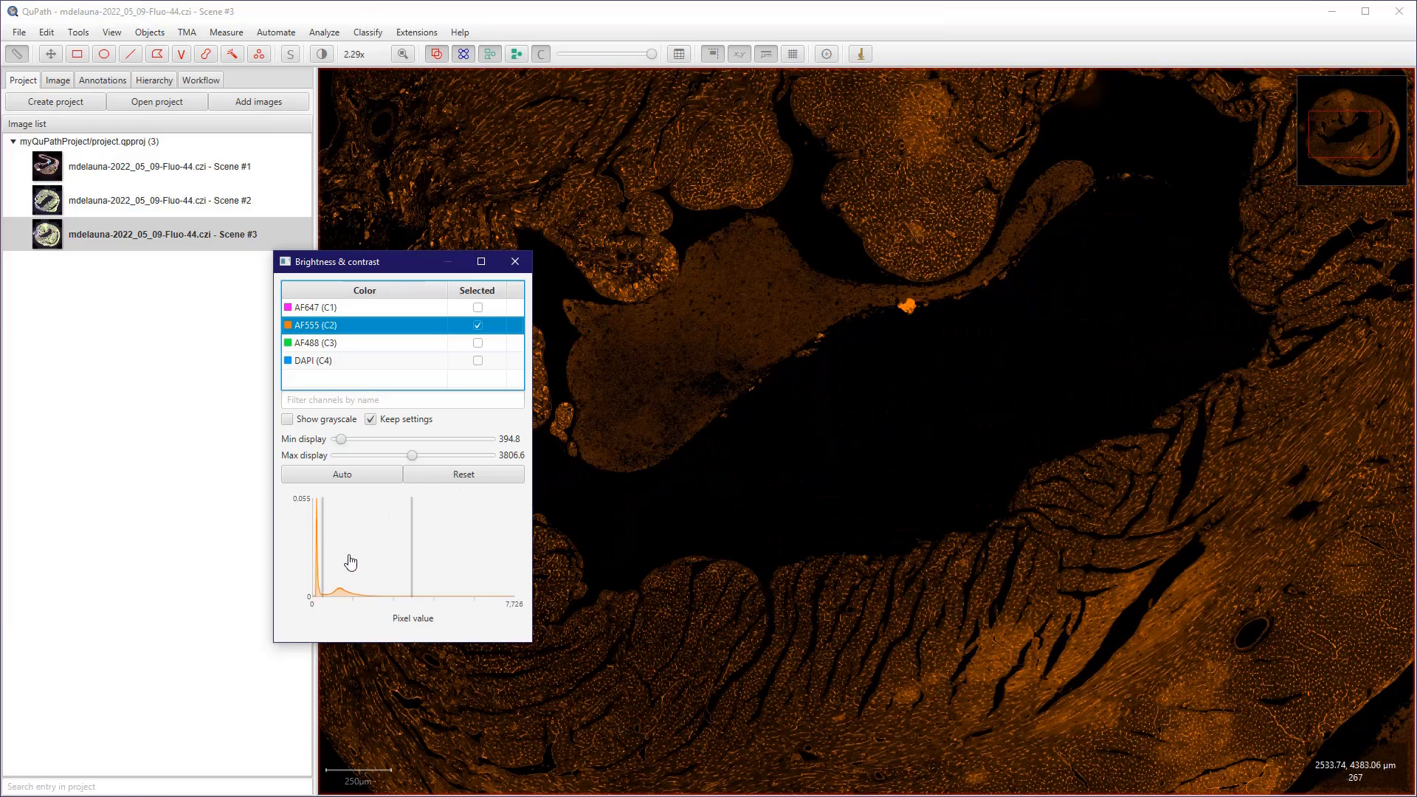
{"action": "scroll", "coordinate": [345, 559], "scroll_direction": "up", "scroll_amount": 5}
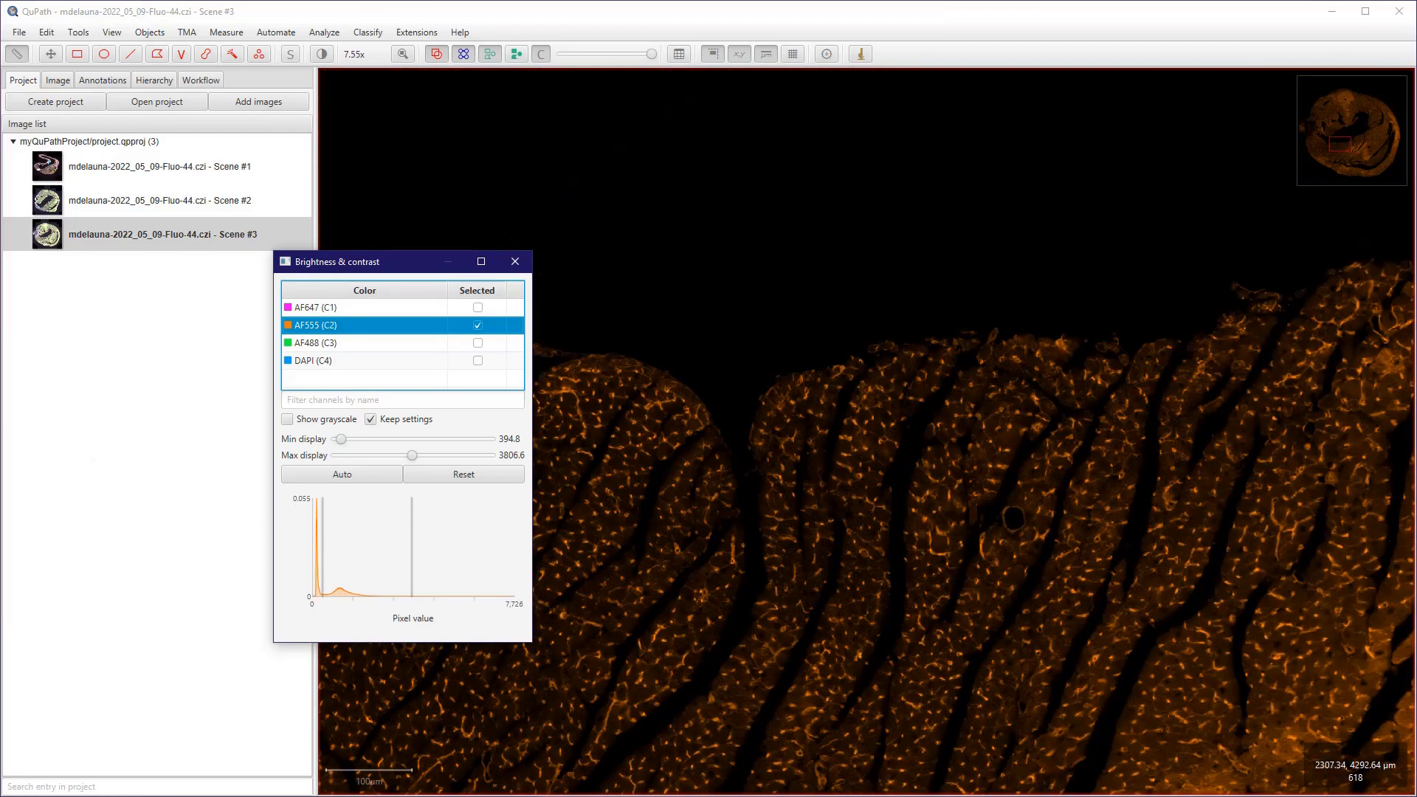
- Set the AF555 channel's minimum display to 0, inspect the stained muscle tissue up close, and close the brightness and contrast settings
{"action": "left_click_drag", "start_coordinate": [322, 554], "coordinate": [311, 555]}
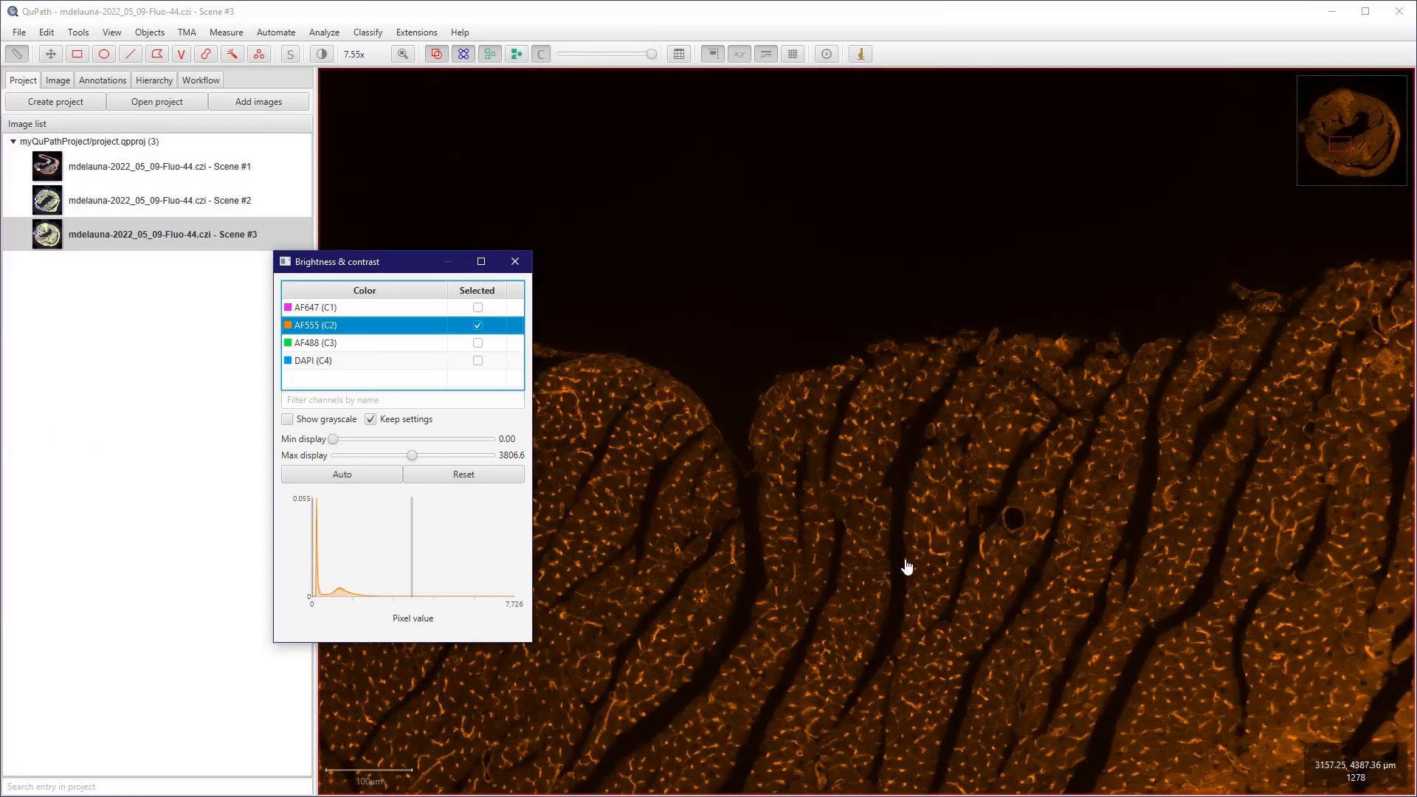
{"action": "scroll", "coordinate": [907, 565], "scroll_direction": "down", "scroll_amount": 2}
{"action": "scroll", "coordinate": [889, 568], "scroll_direction": "down", "scroll_amount": 1}
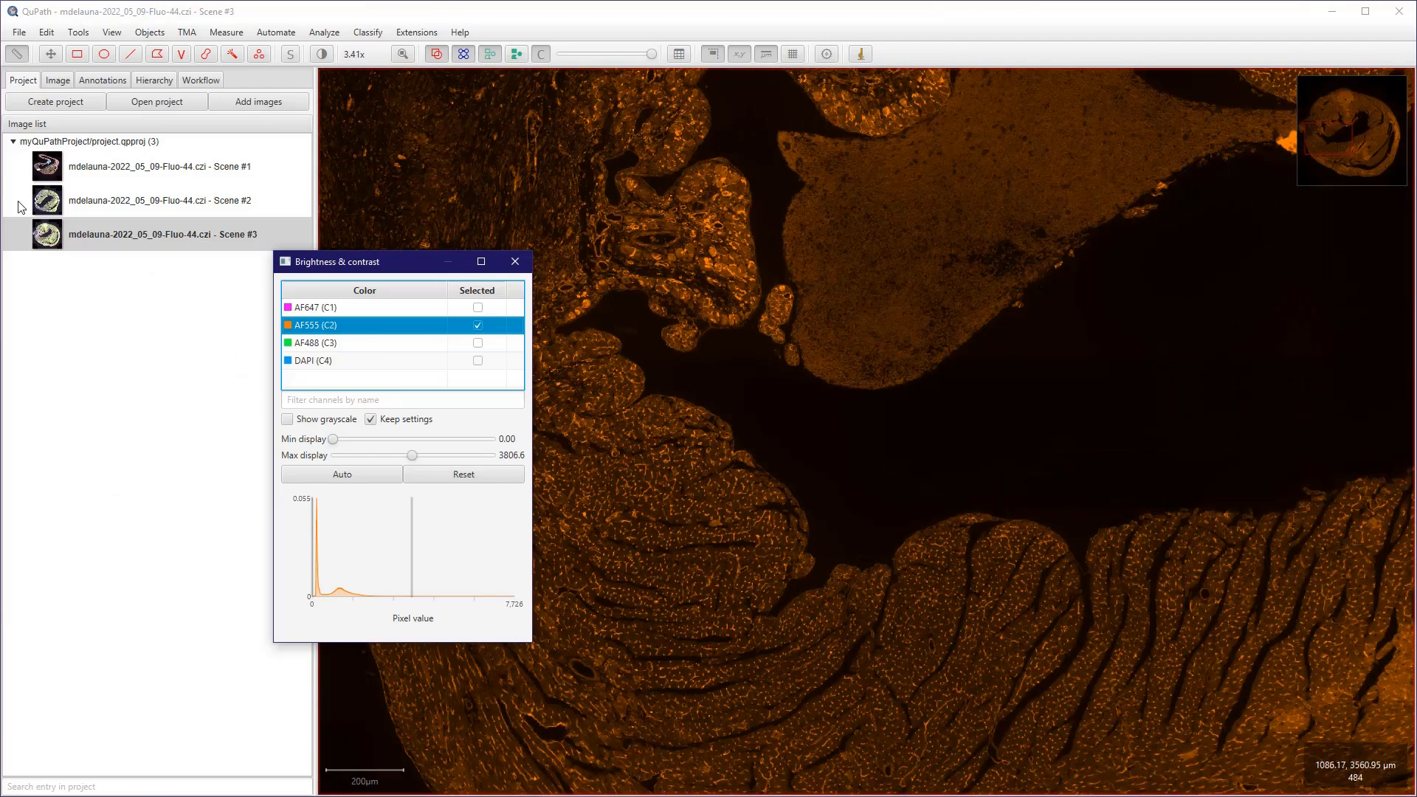
{"action": "left_click_drag", "start_coordinate": [402, 262], "coordinate": [541, 190]}
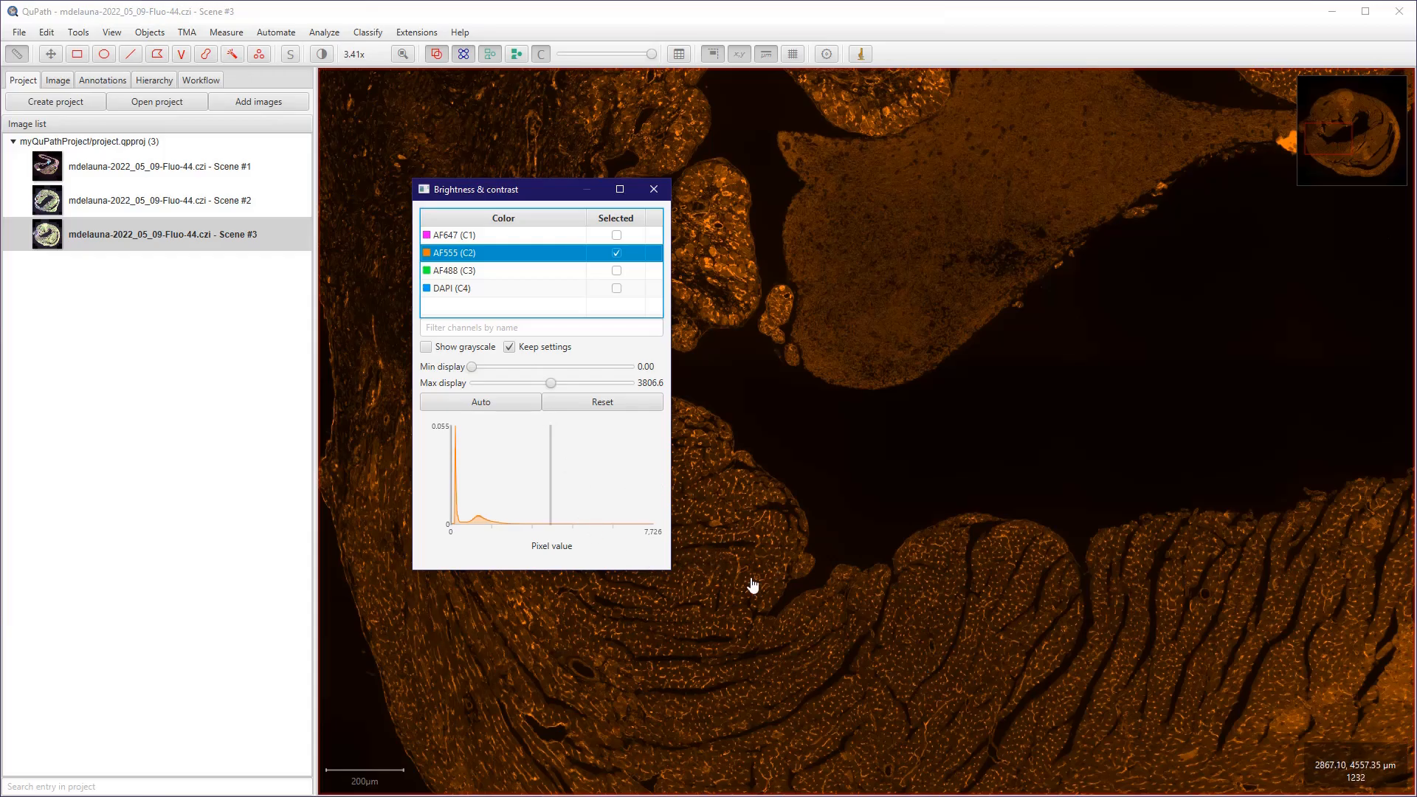
{"action": "scroll", "coordinate": [763, 594], "scroll_direction": "up", "scroll_amount": 5}
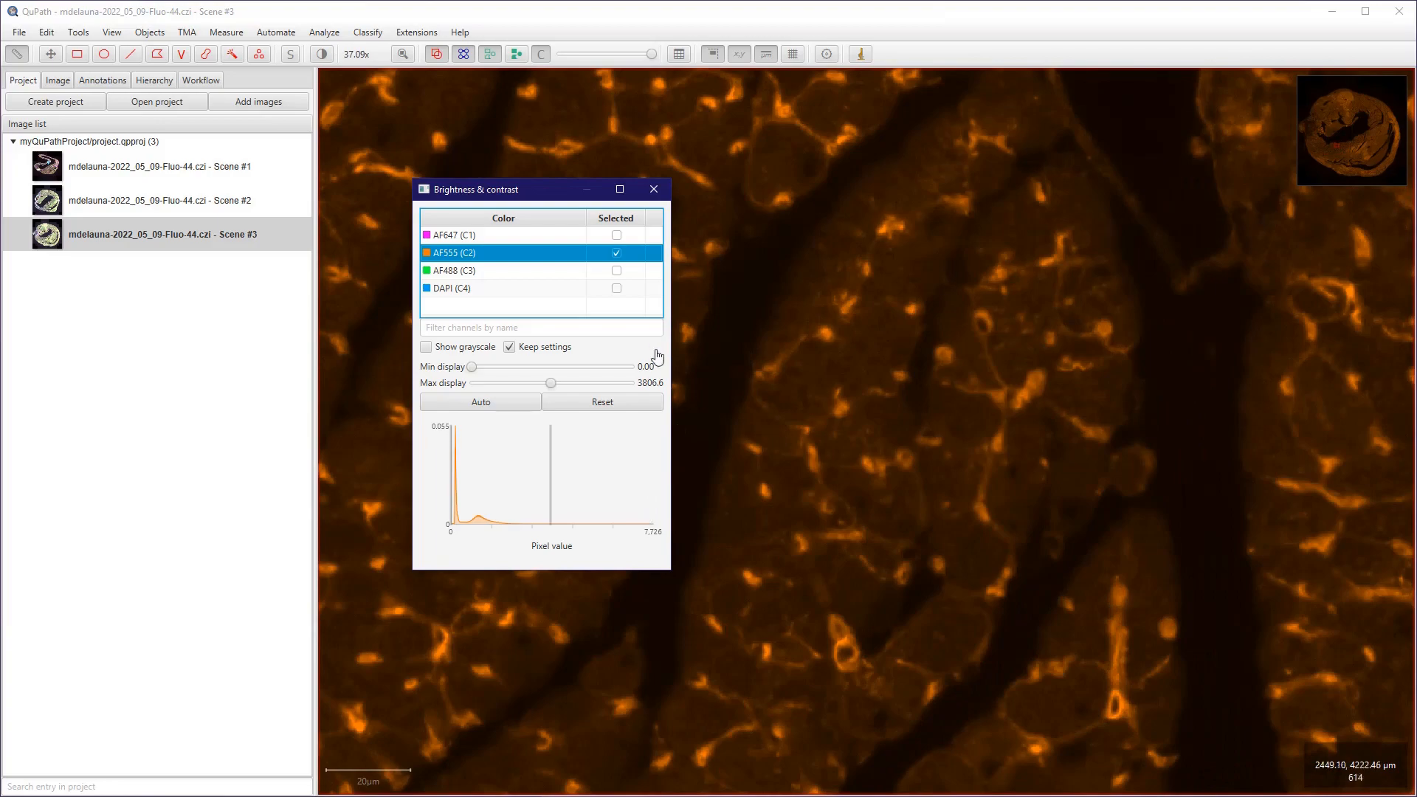
{"action": "left_click_drag", "start_coordinate": [735, 236], "coordinate": [512, 510]}
{"action": "left_click_drag", "start_coordinate": [479, 306], "coordinate": [421, 465]}
{"action": "left_click_drag", "start_coordinate": [478, 367], "coordinate": [224, 285]}
{"action": "left_click_drag", "start_coordinate": [614, 437], "coordinate": [566, 326]}
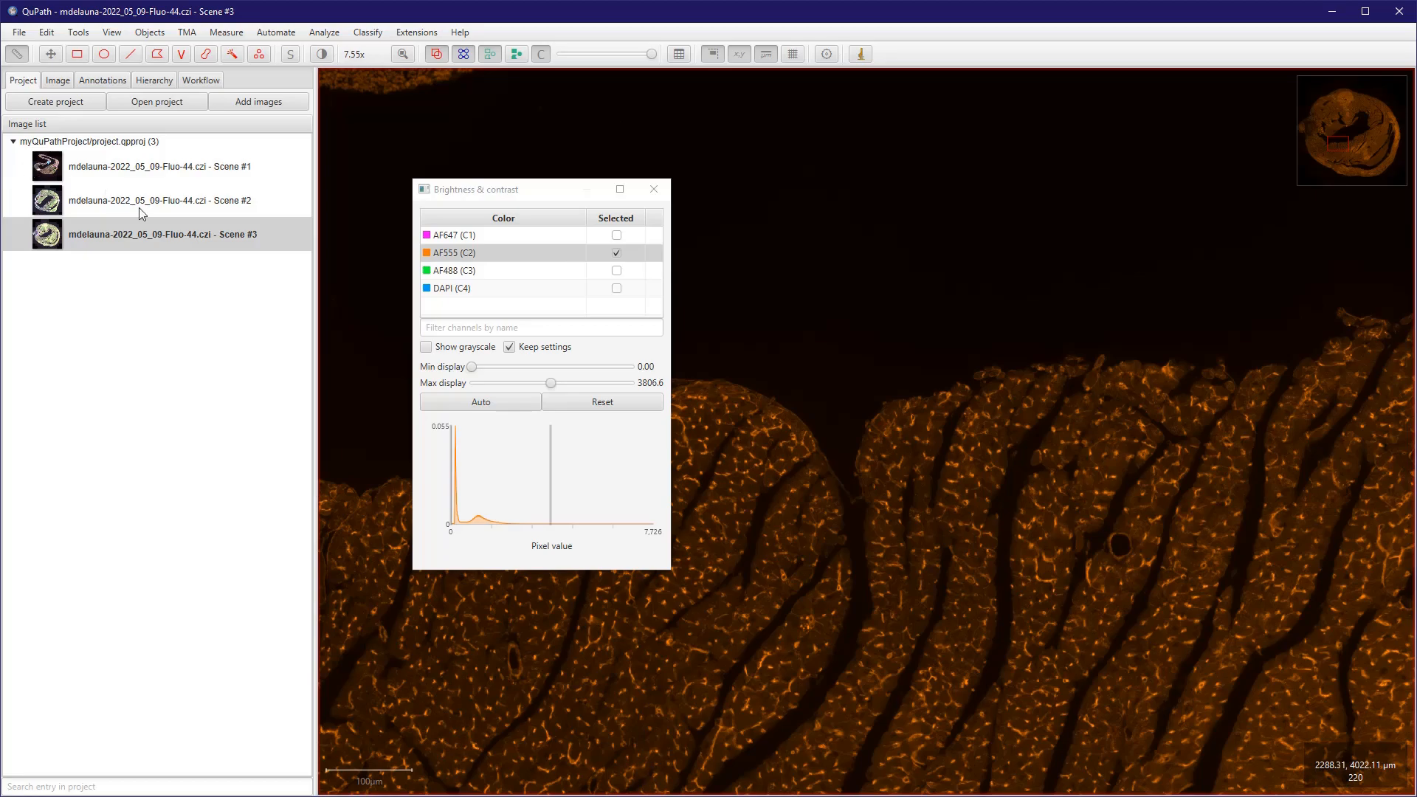
{"action": "left_click", "coordinate": [653, 189]}
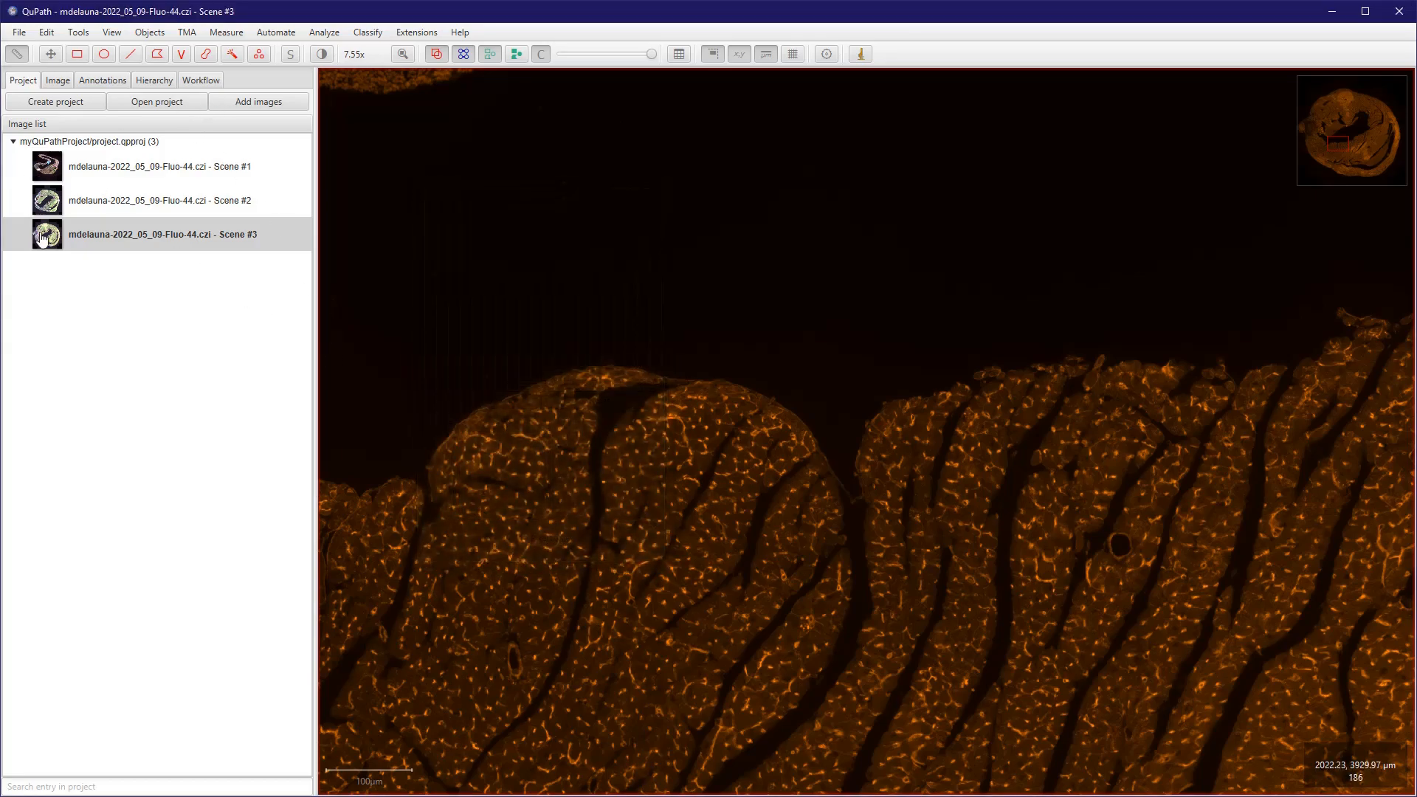
- Start creating a pixel classification thresholder for the Scene #3 image
{"action": "left_click_drag", "start_coordinate": [396, 481], "coordinate": [253, 231]}
{"action": "scroll", "coordinate": [412, 338], "scroll_direction": "down", "scroll_amount": 5}
{"action": "scroll", "coordinate": [413, 338], "scroll_direction": "down", "scroll_amount": 5}
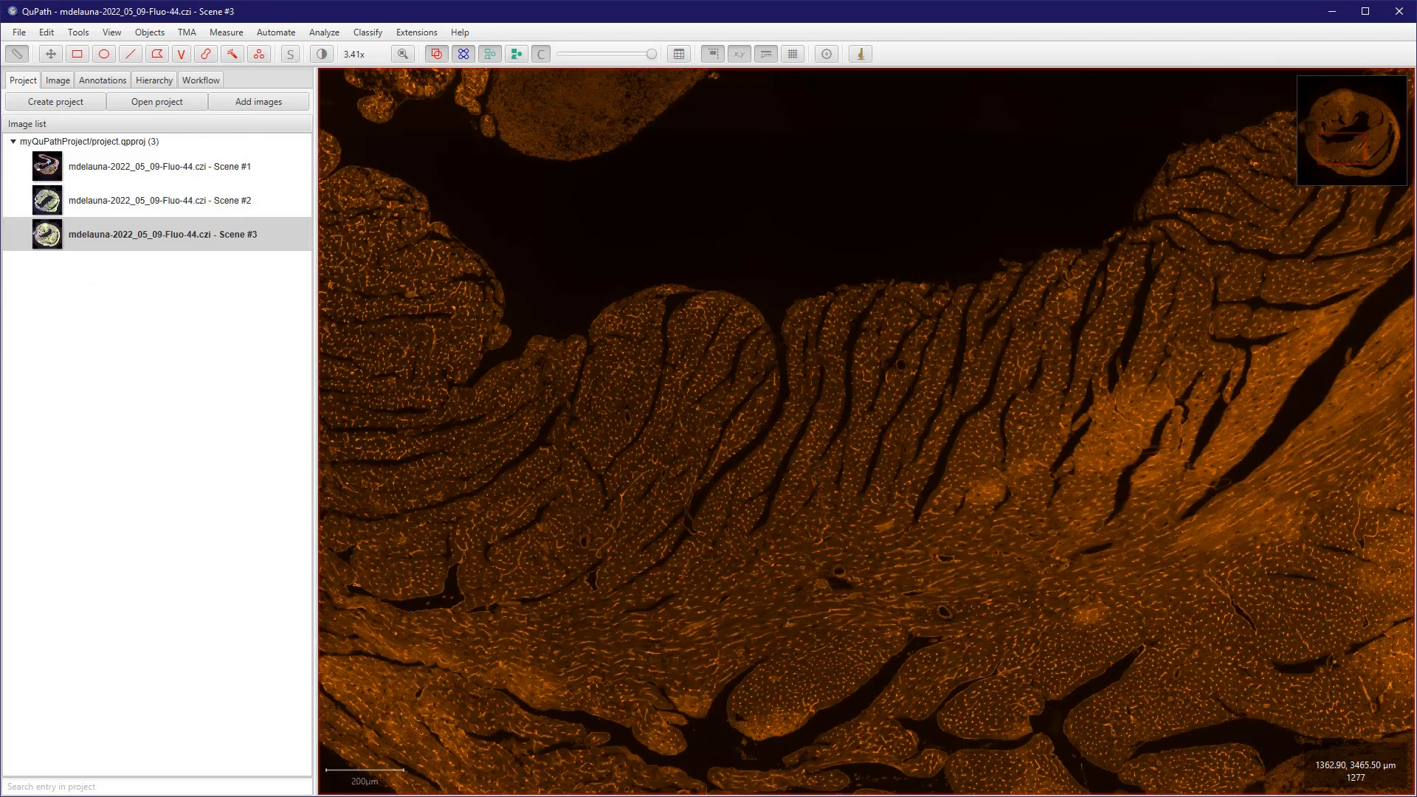
{"action": "left_click", "coordinate": [367, 33]}
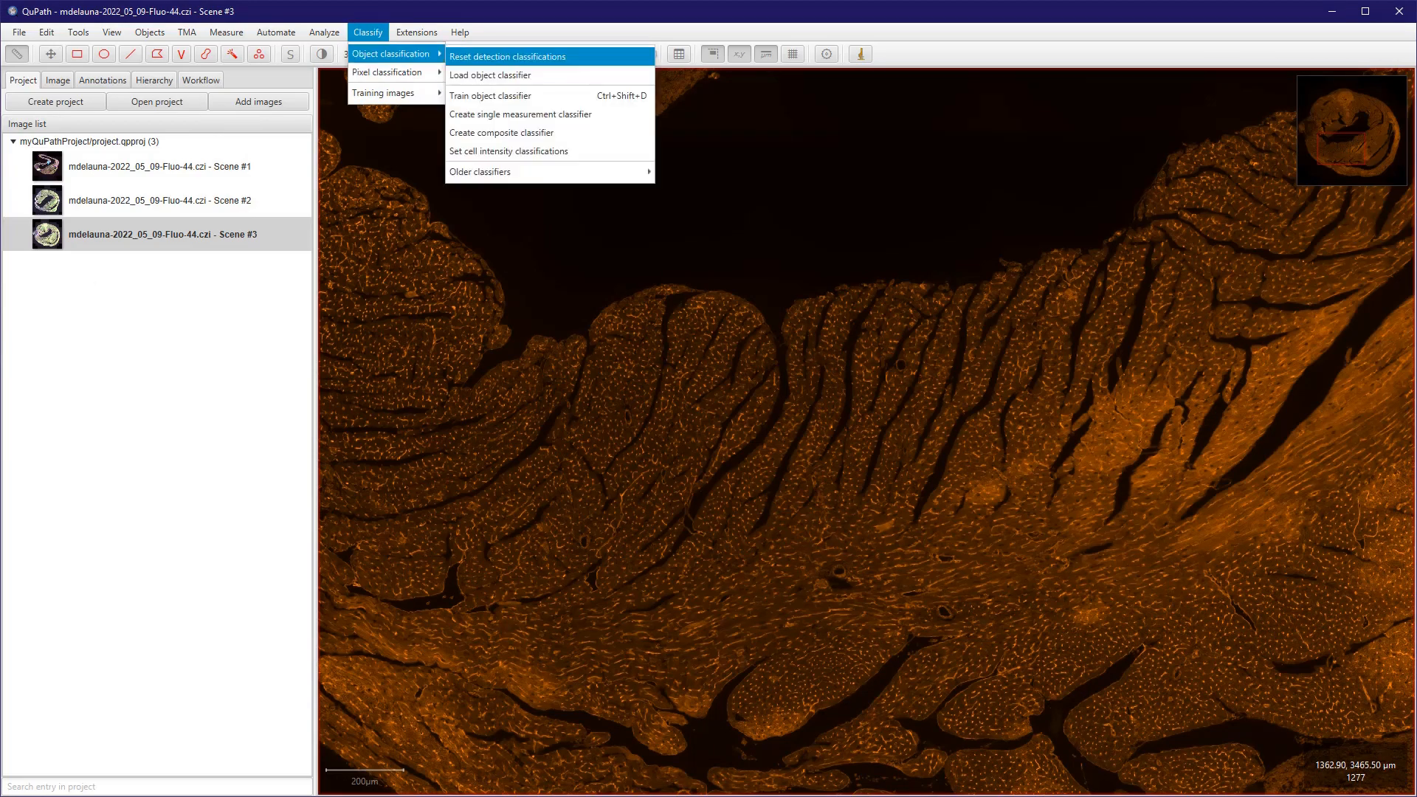
{"action": "mouse_move", "coordinate": [387, 72]}
{"action": "key", "text": "Down"}
{"action": "key", "text": "Down"}
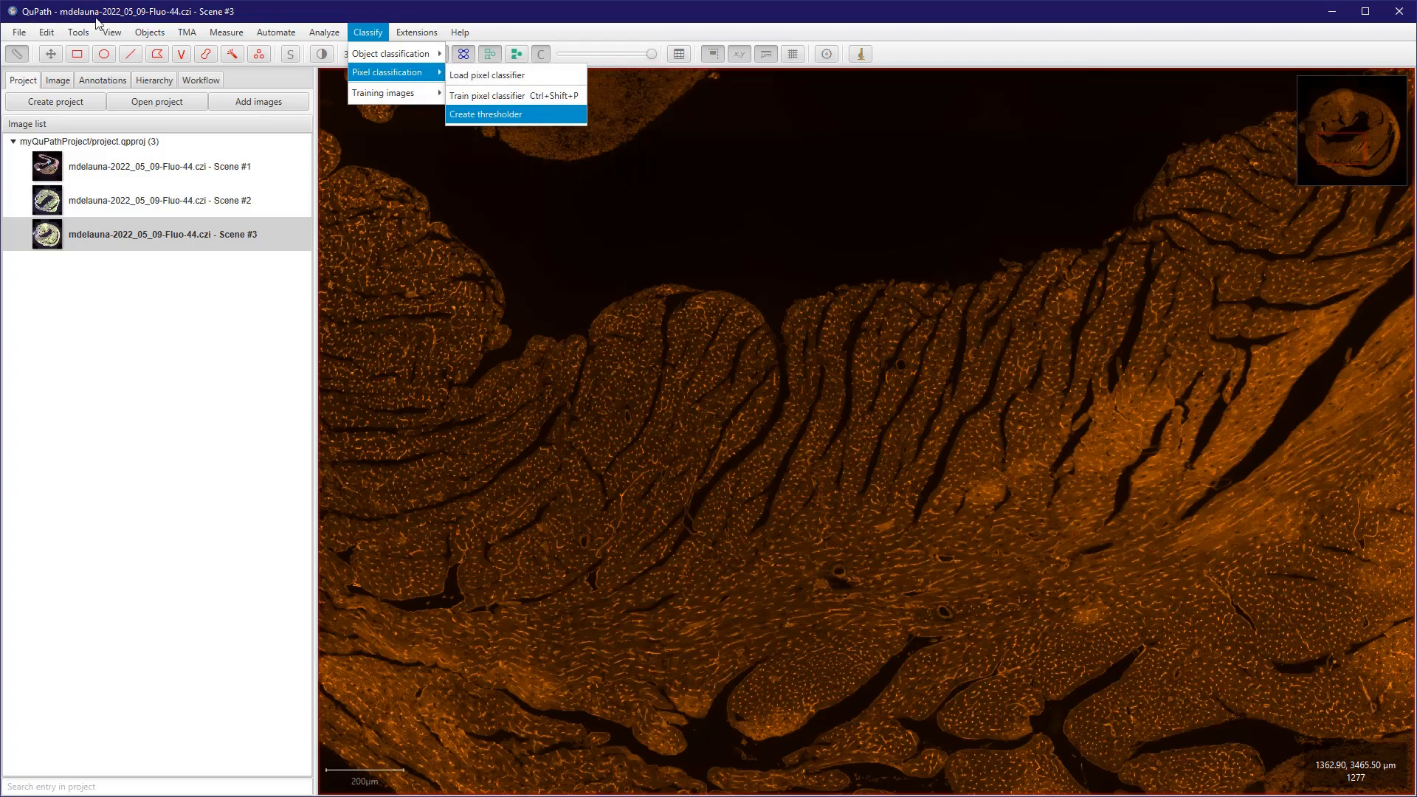
{"action": "key", "text": "Return"}
{"action": "left_click_drag", "start_coordinate": [517, 175], "coordinate": [644, 262]}
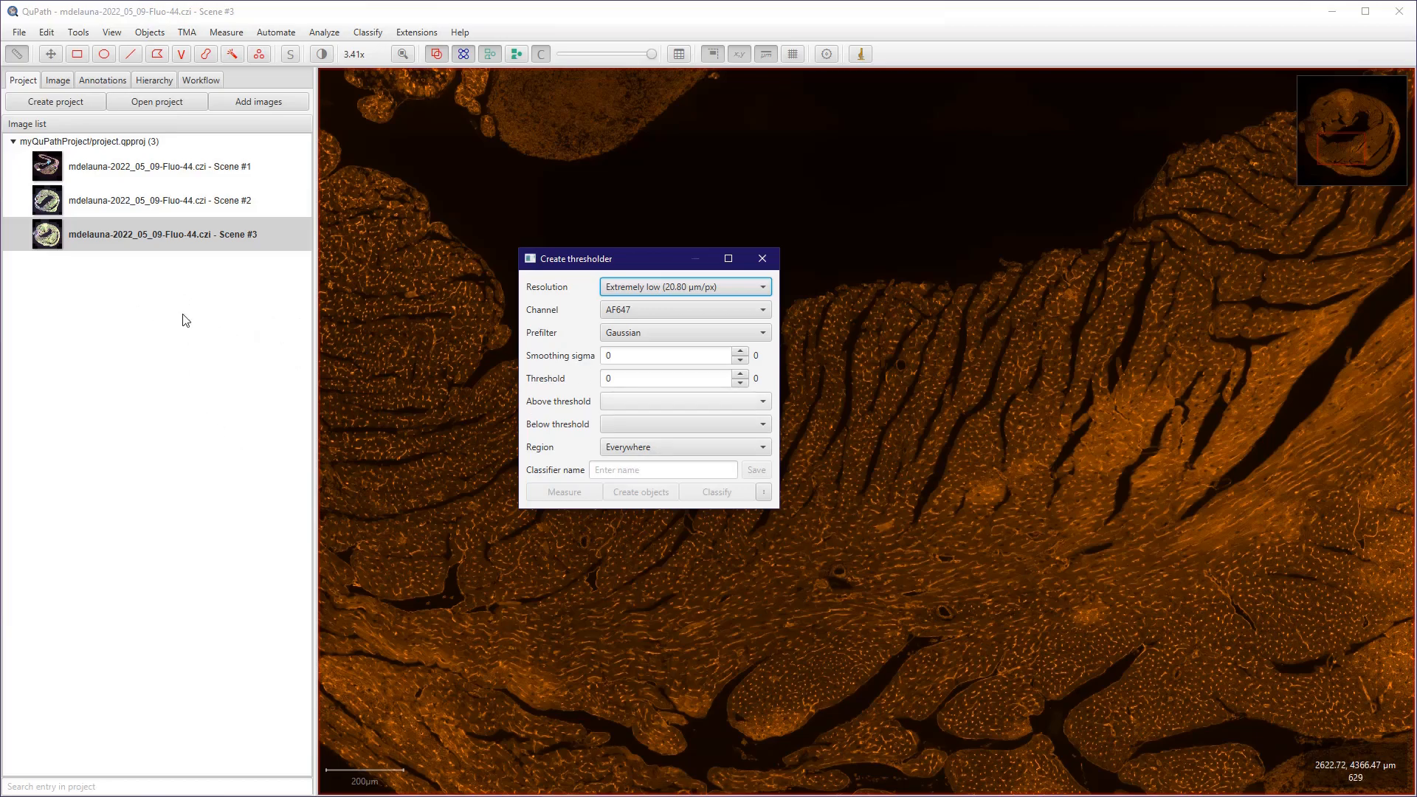
- Show the list of annotation classes and assign the Region* class to pixels above the threshold
{"action": "left_click", "coordinate": [685, 401]}
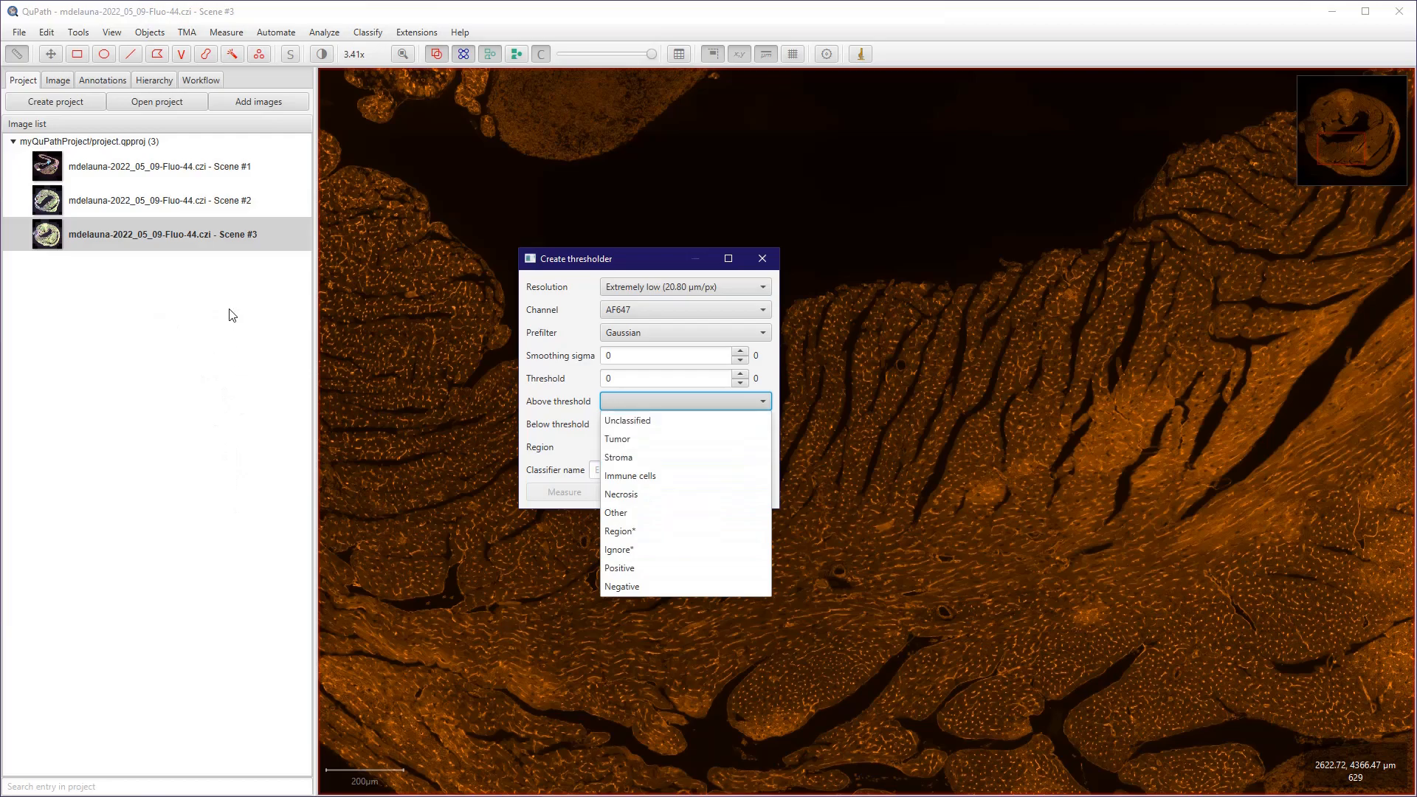
{"action": "left_click", "coordinate": [685, 401]}
{"action": "left_click", "coordinate": [102, 81]}
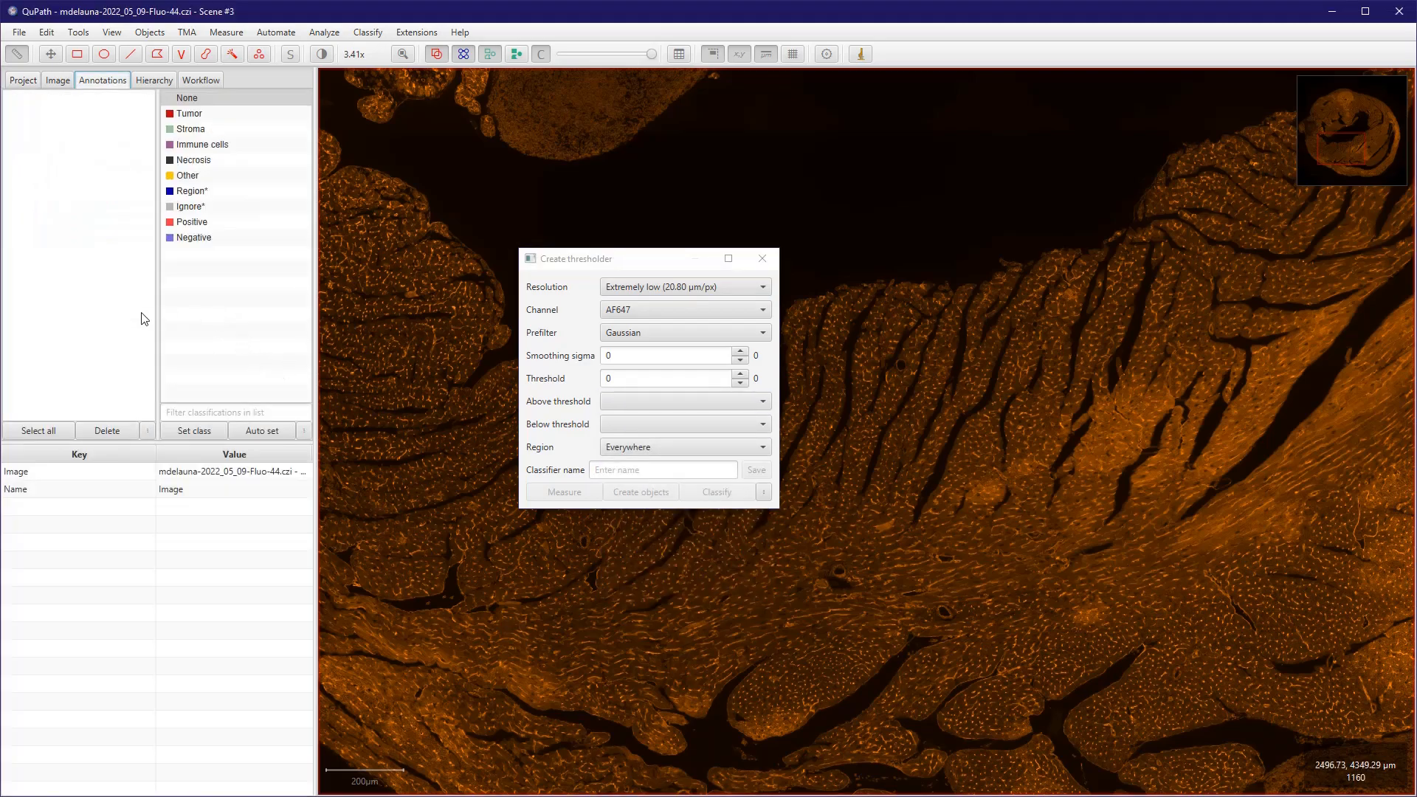
{"action": "left_click", "coordinate": [684, 401]}
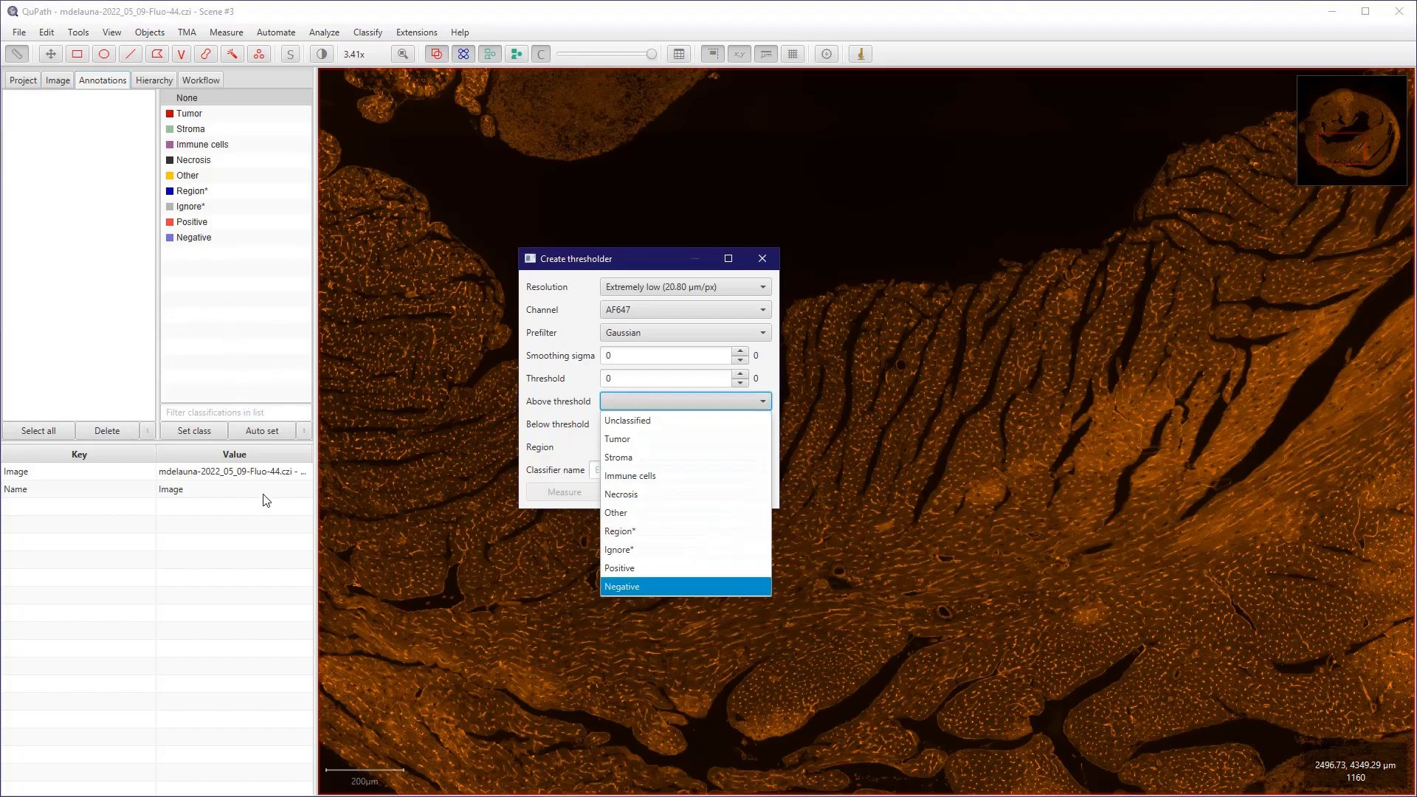
{"action": "left_click", "coordinate": [685, 530]}
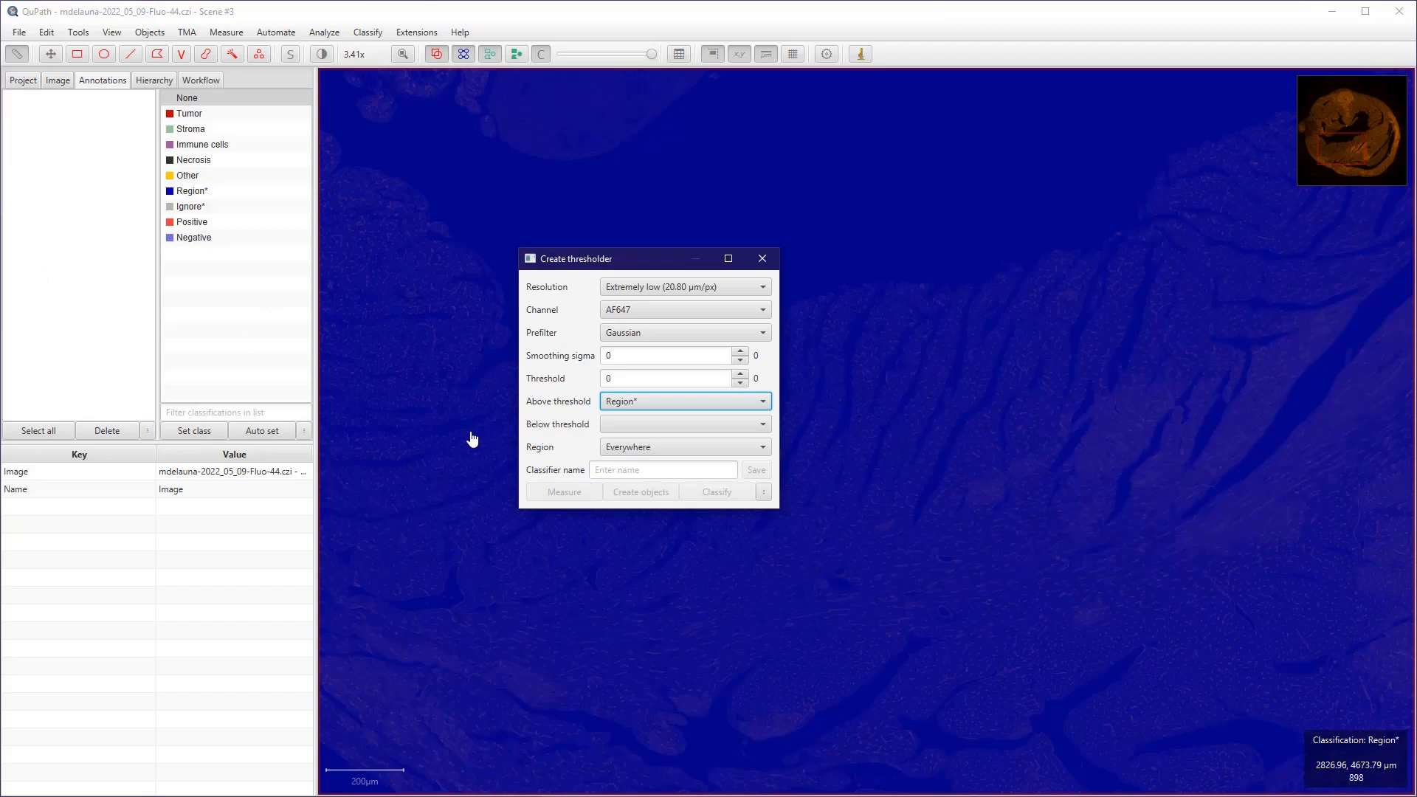
- Try a threshold of 500 on the AF647 channel and lower it to 250 to cover the whole tissue section
{"action": "scroll", "coordinate": [472, 437], "scroll_direction": "down", "scroll_amount": 5}
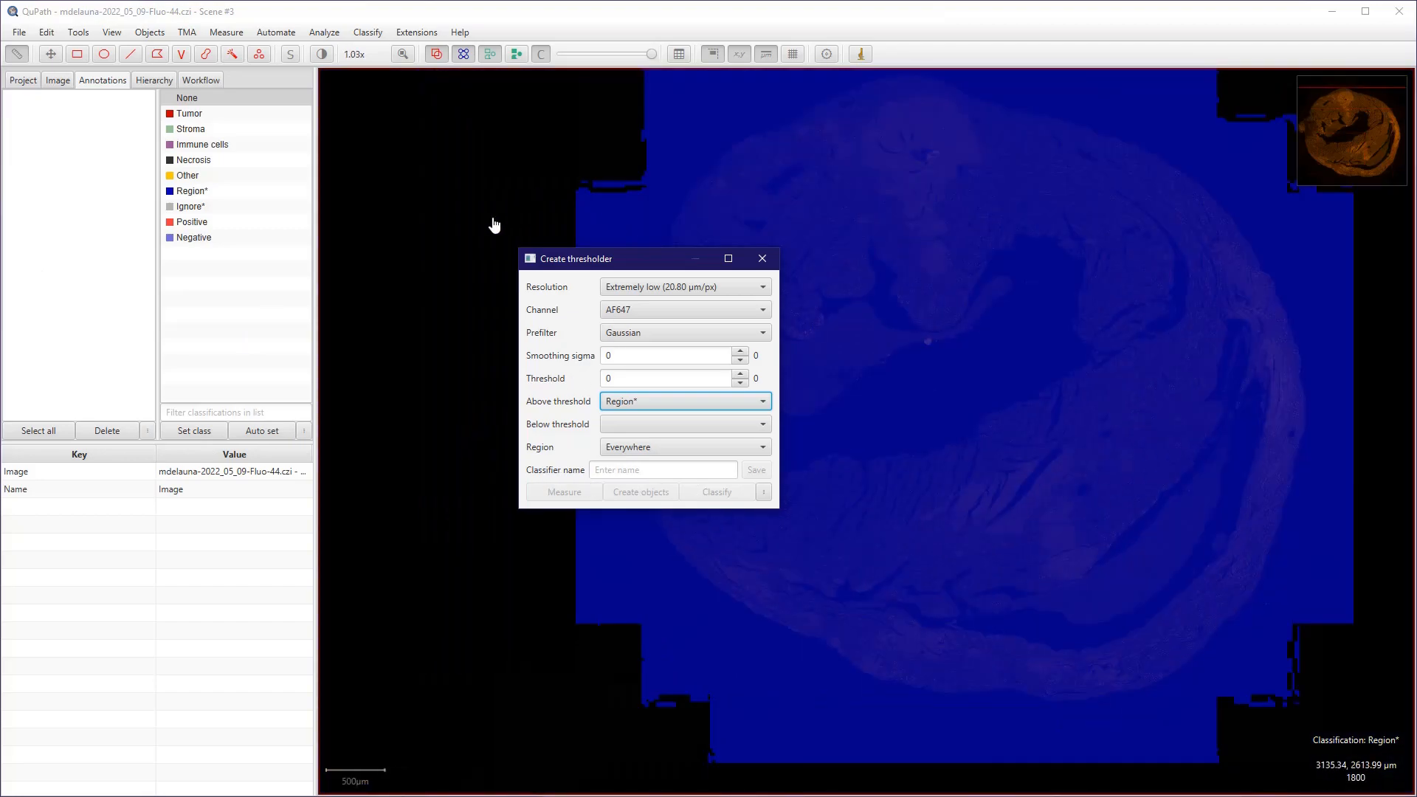
{"action": "left_click_drag", "start_coordinate": [633, 262], "coordinate": [362, 279]}
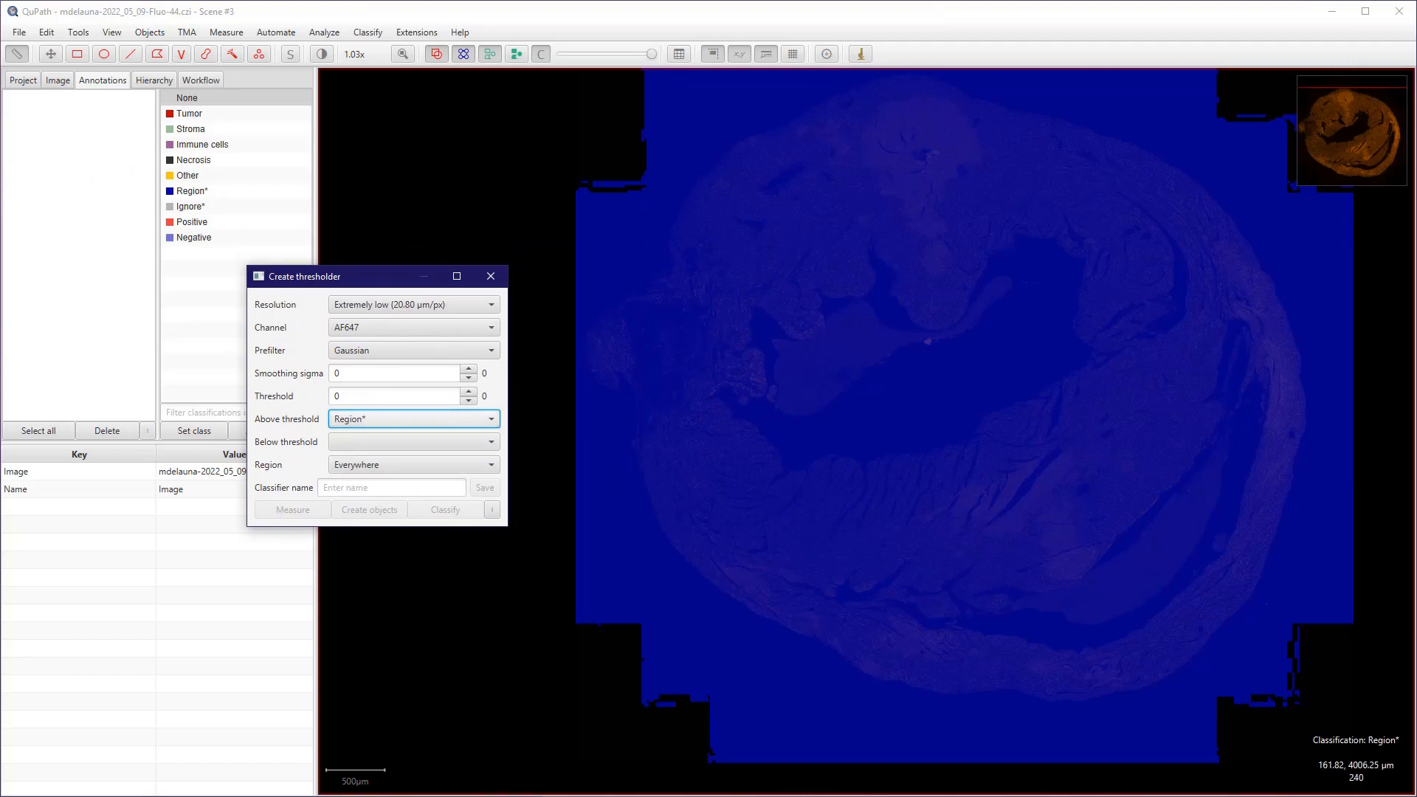
{"action": "key", "text": "shift+Tab"}
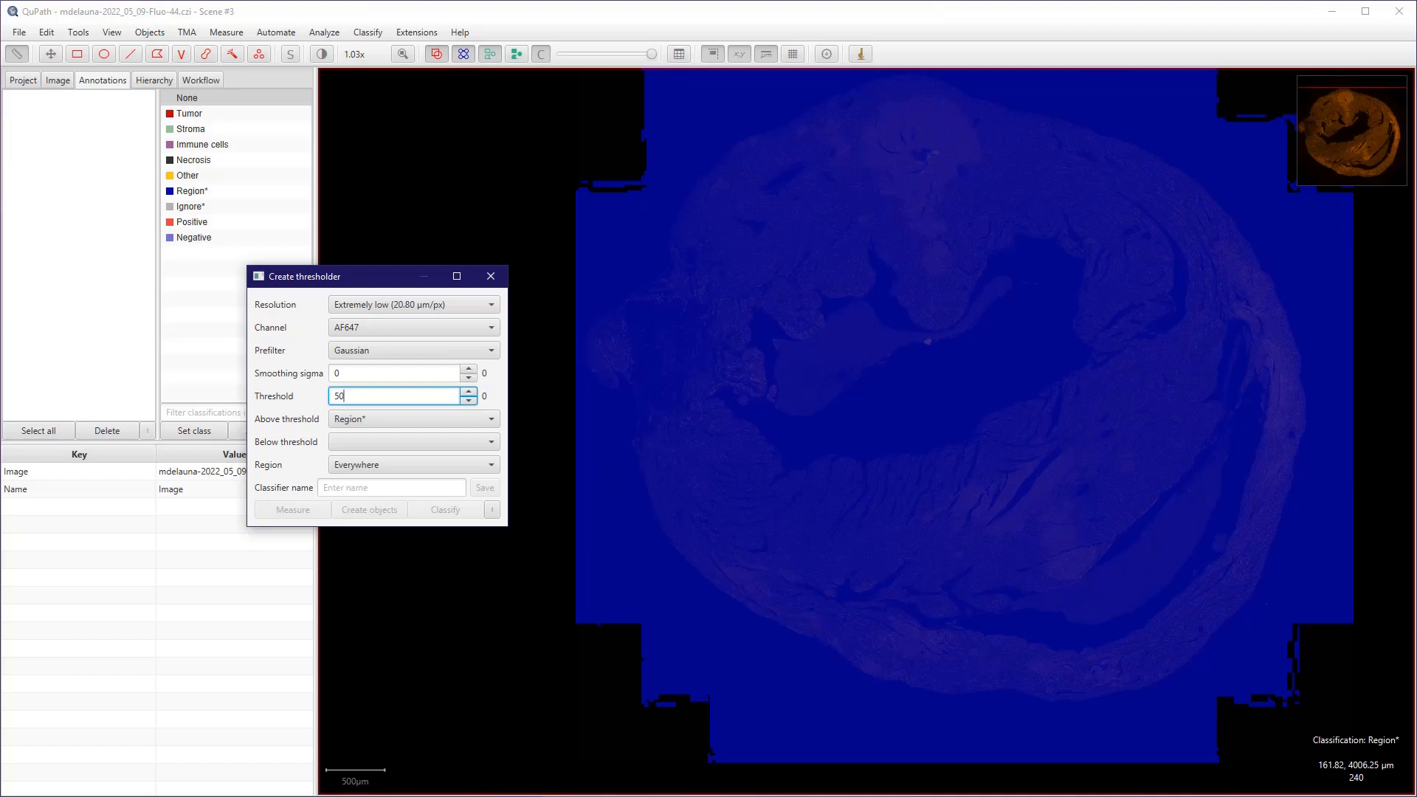
{"action": "key", "text": "Return"}
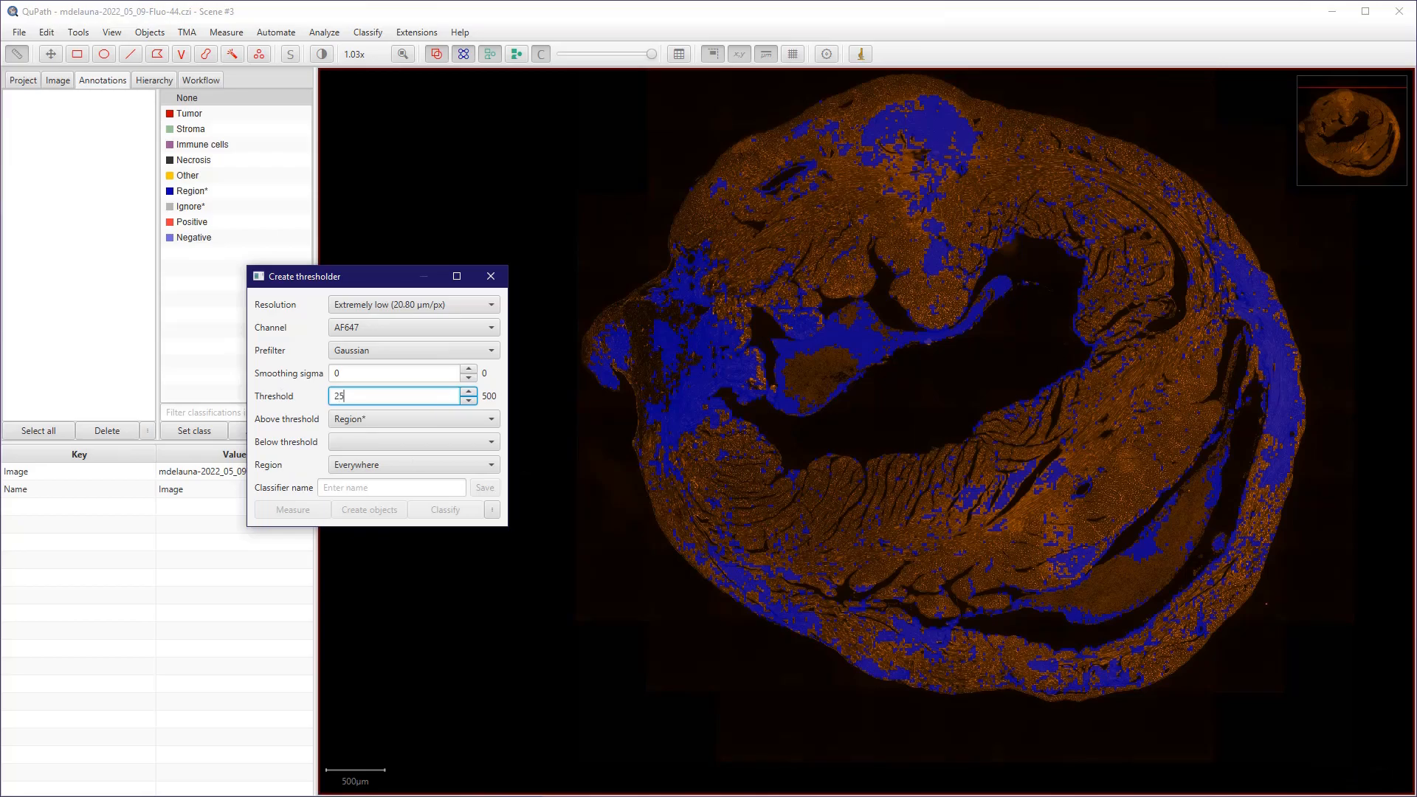
{"action": "key", "text": "Return"}
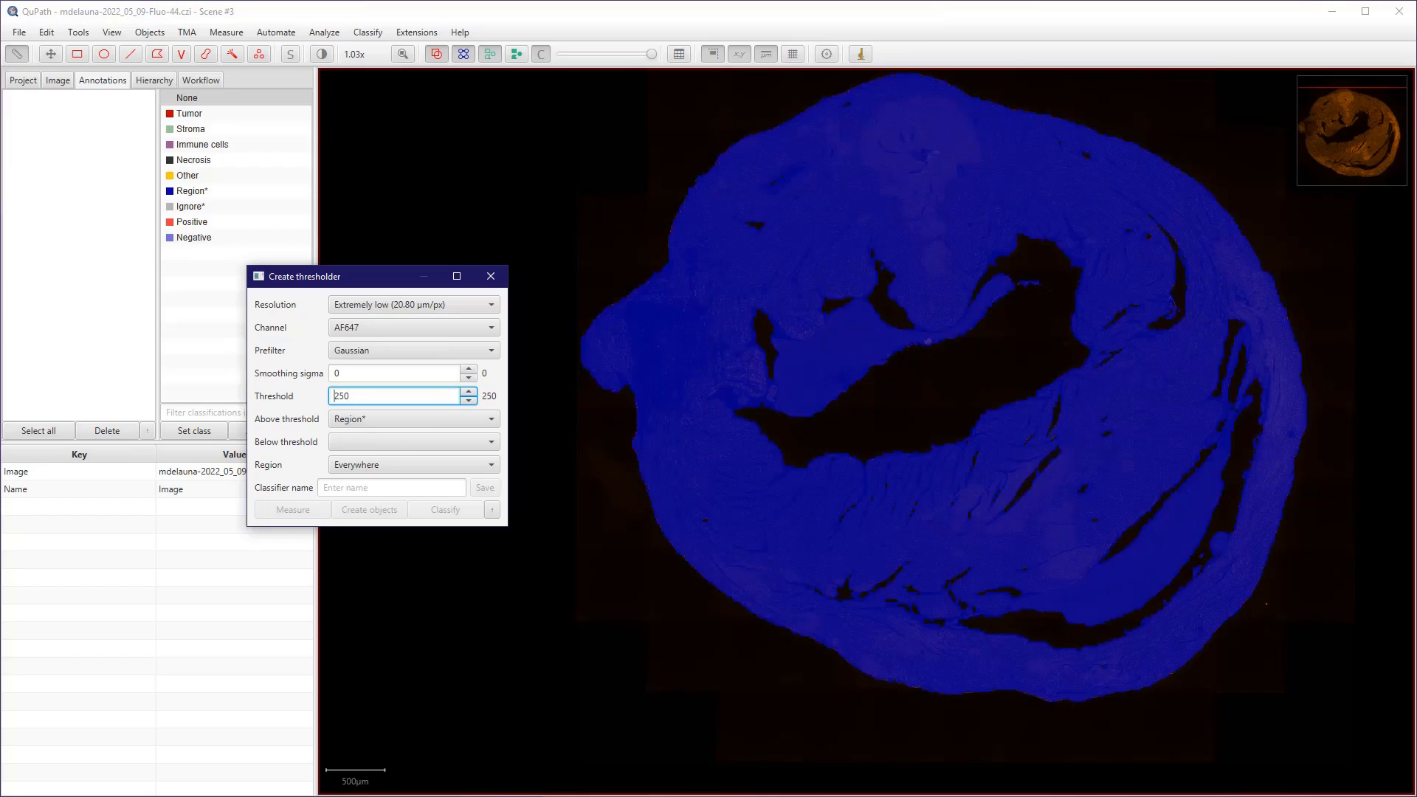
- Inspect the edges and gaps of the thresholded tissue up close and set the Gaussian smoothing sigma to 5
{"action": "scroll", "coordinate": [565, 430], "scroll_direction": "up", "scroll_amount": 5}
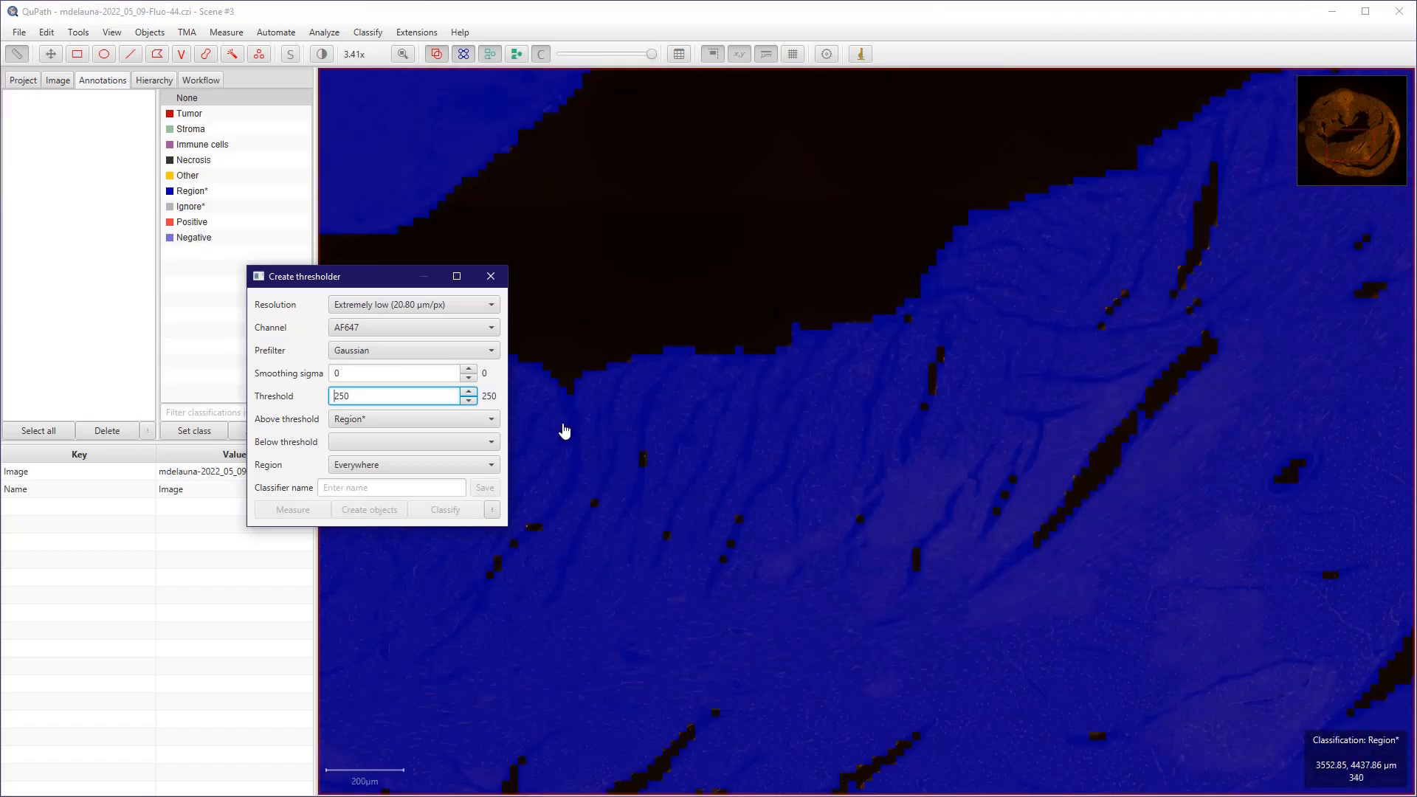
{"action": "scroll", "coordinate": [564, 430], "scroll_direction": "down", "scroll_amount": 2}
{"action": "scroll", "coordinate": [550, 461], "scroll_direction": "down", "scroll_amount": 2}
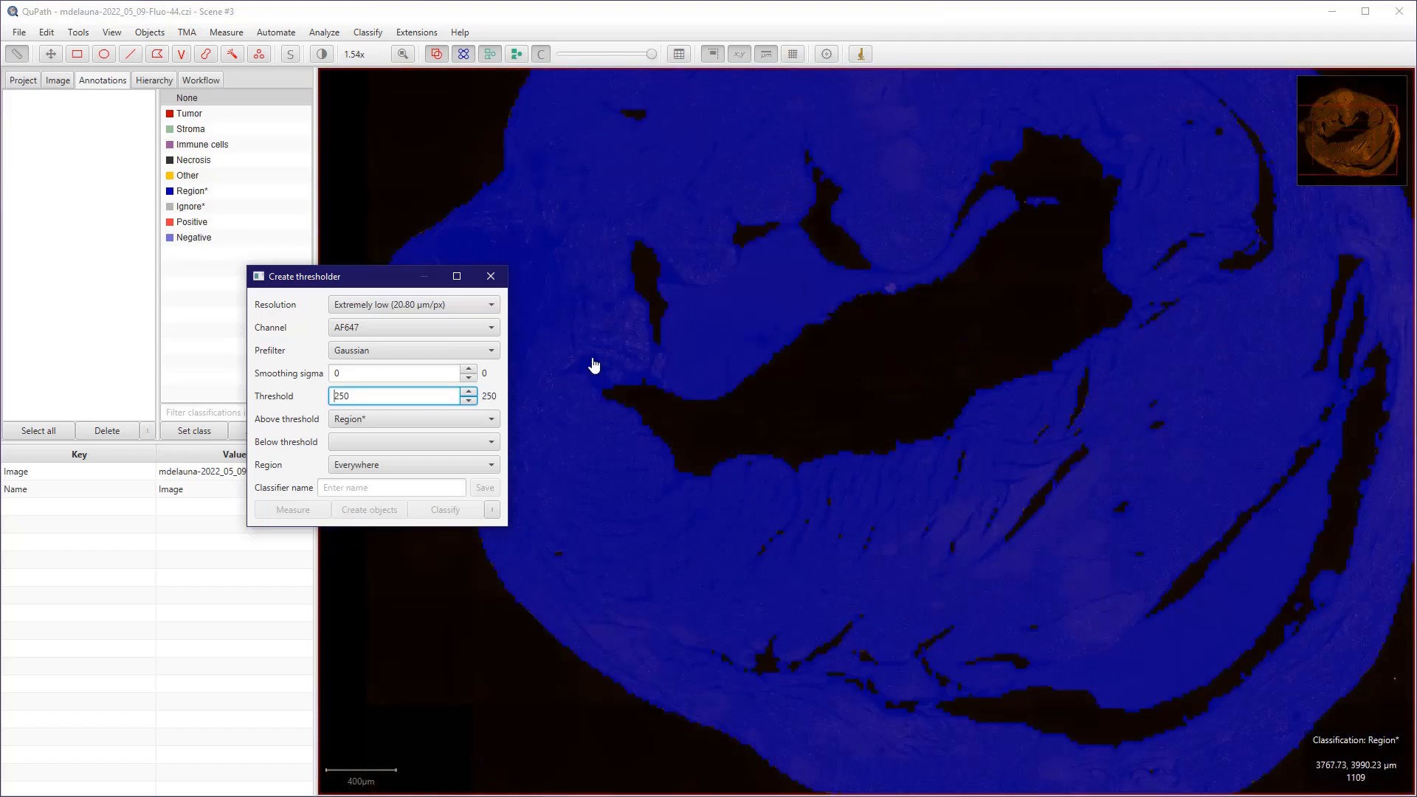
{"action": "scroll", "coordinate": [557, 414], "scroll_direction": "up", "scroll_amount": 5}
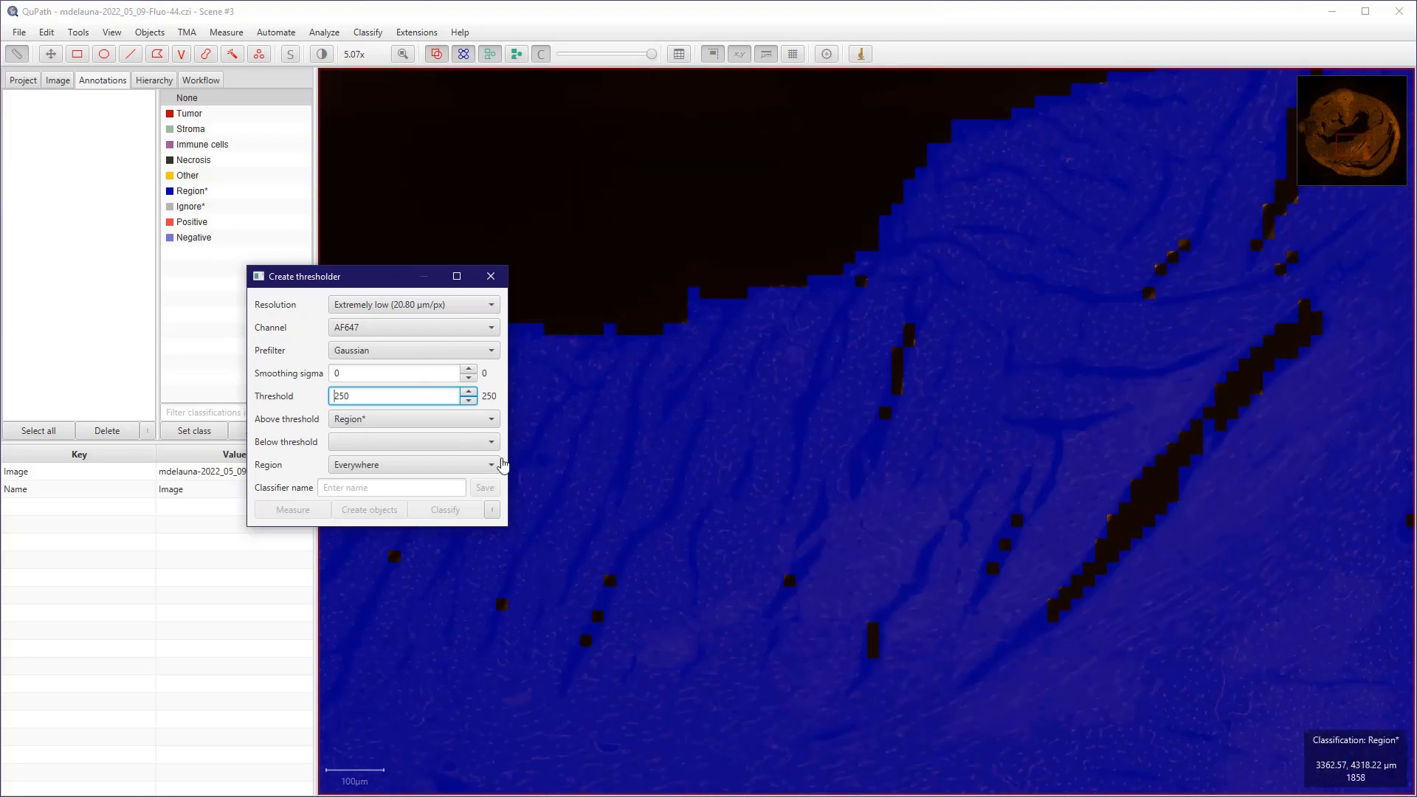
{"action": "scroll", "coordinate": [434, 528], "scroll_direction": "down", "scroll_amount": 5}
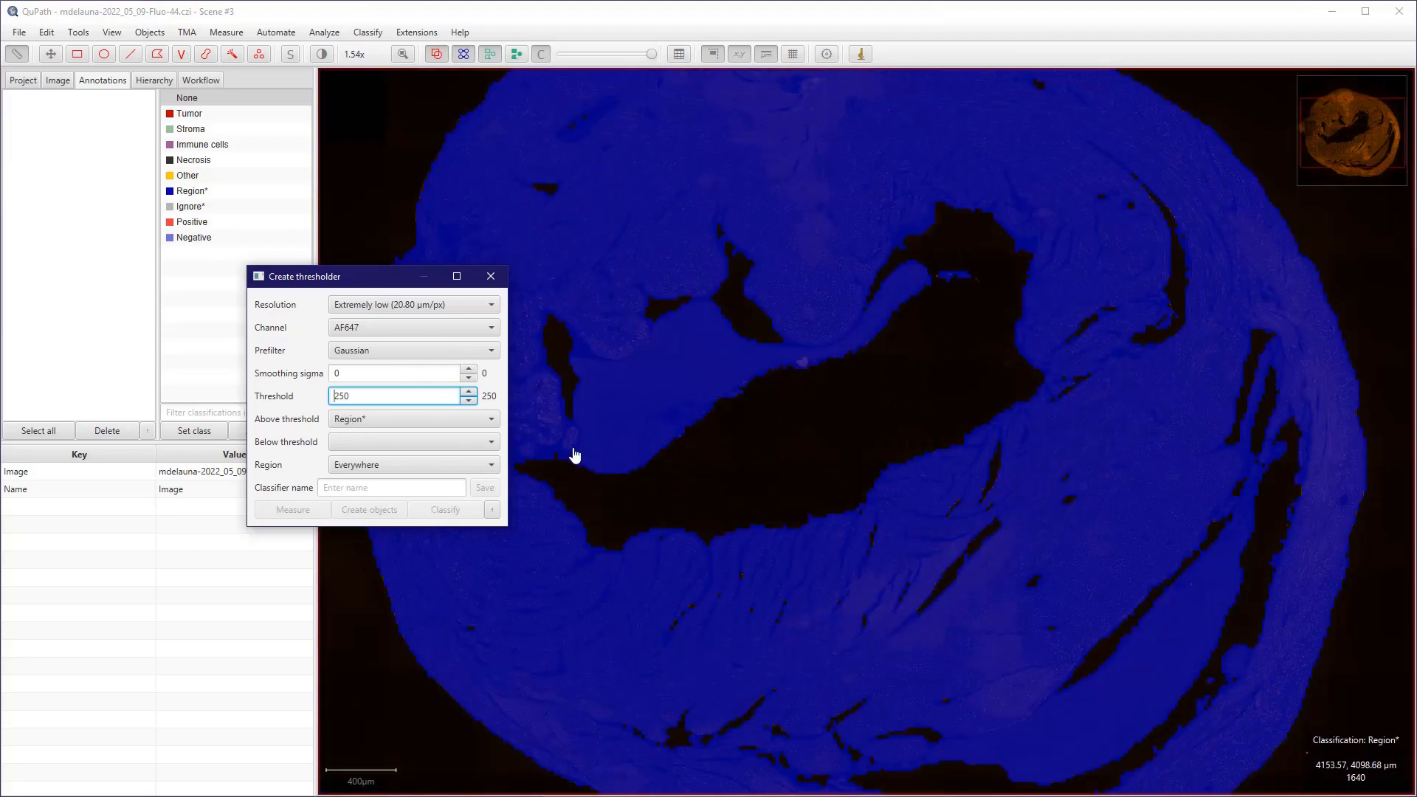
{"action": "scroll", "coordinate": [528, 544], "scroll_direction": "down", "scroll_amount": 2}
{"action": "left_click_drag", "start_coordinate": [445, 427], "coordinate": [442, 359]}
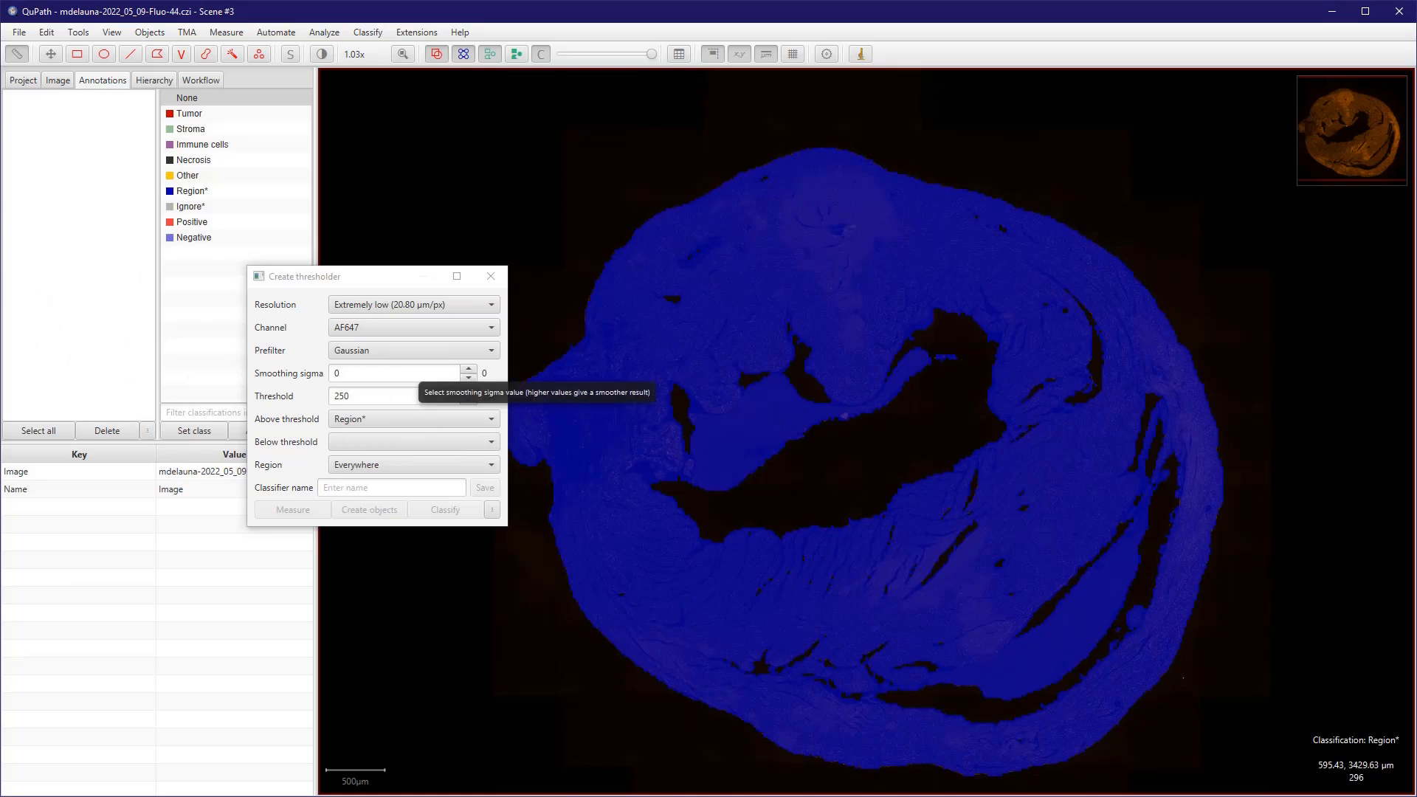
{"action": "left_click", "coordinate": [395, 373]}
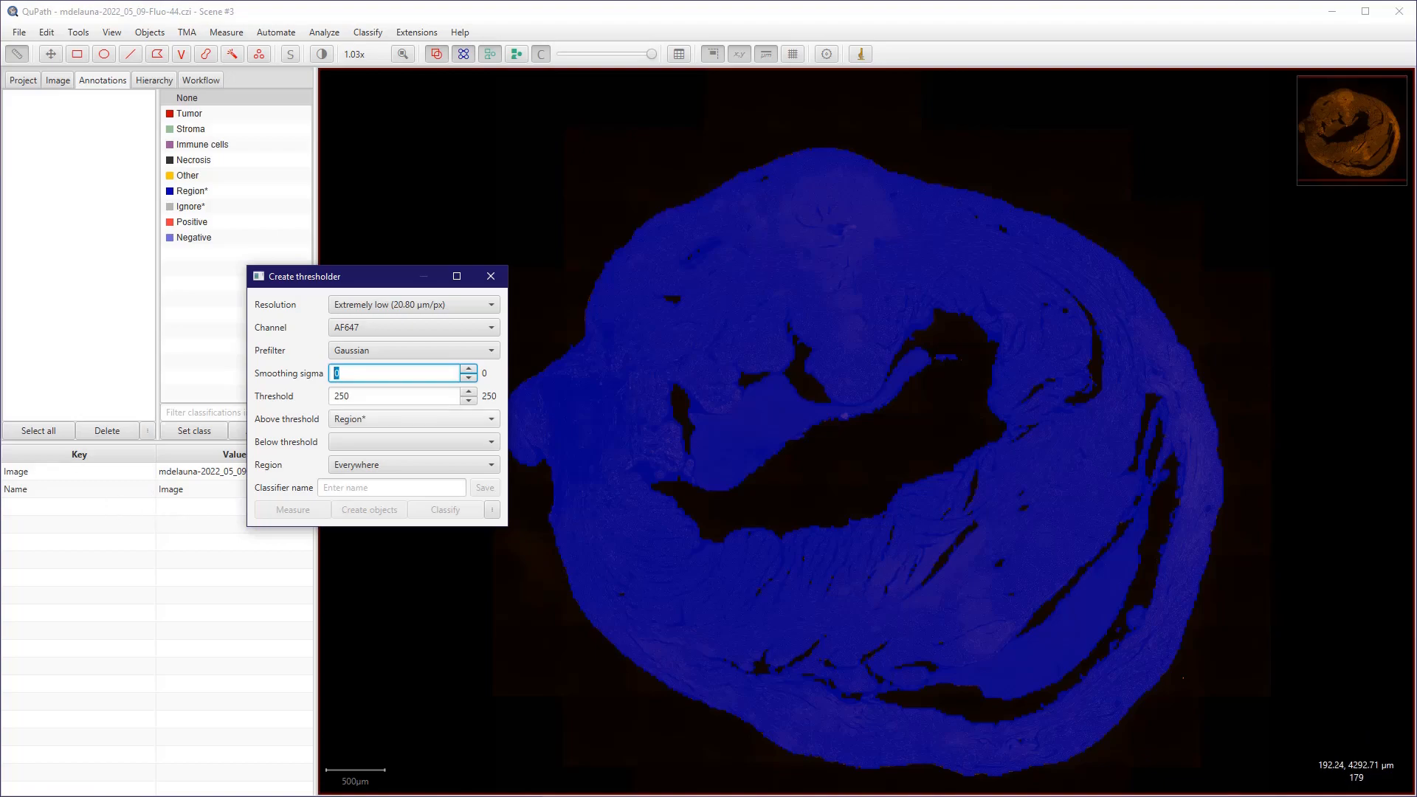
{"action": "type", "text": "5"}
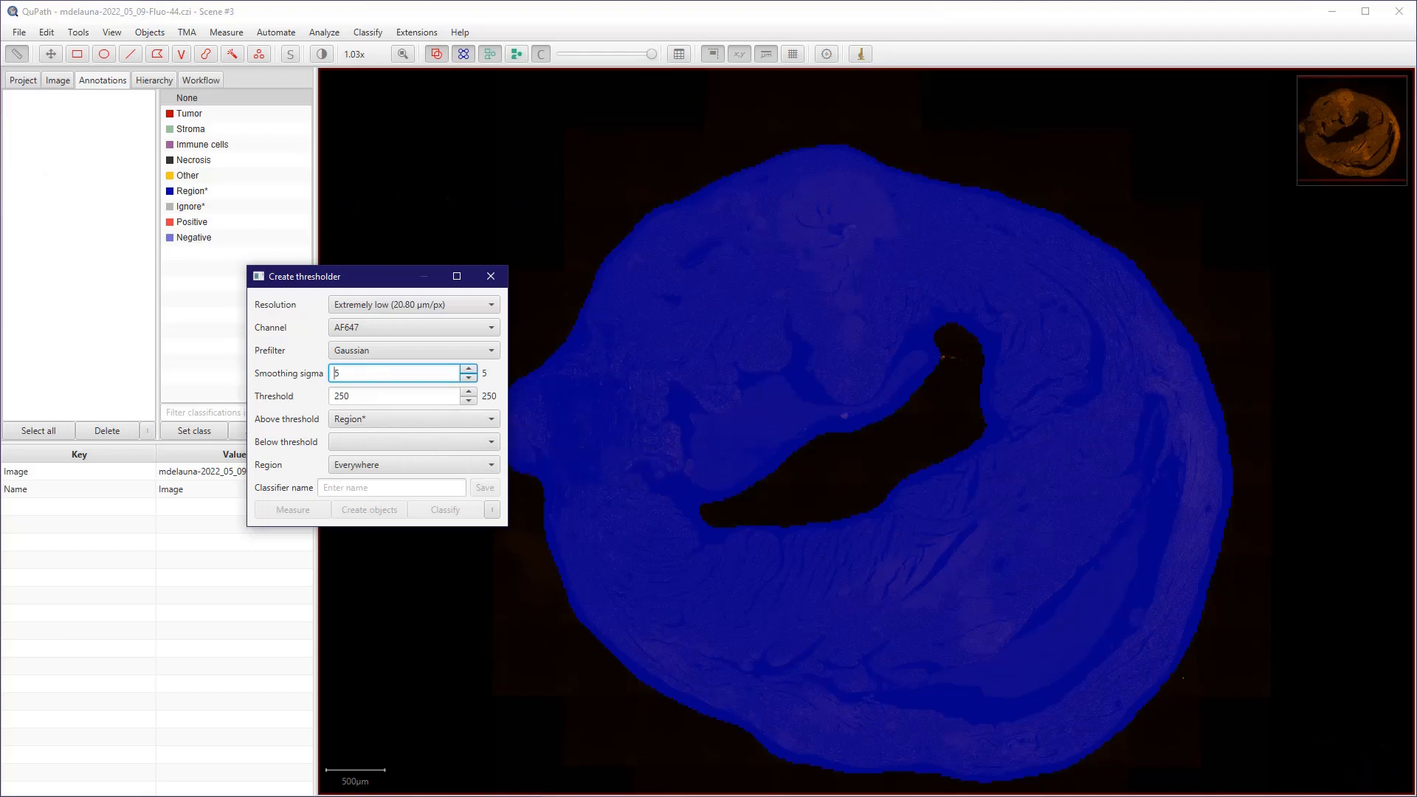
- Try the Low (5.20 µm/px) thresholding resolution and return to Extremely low (20.80 µm/px)
{"action": "left_click_drag", "start_coordinate": [361, 284], "coordinate": [200, 278]}
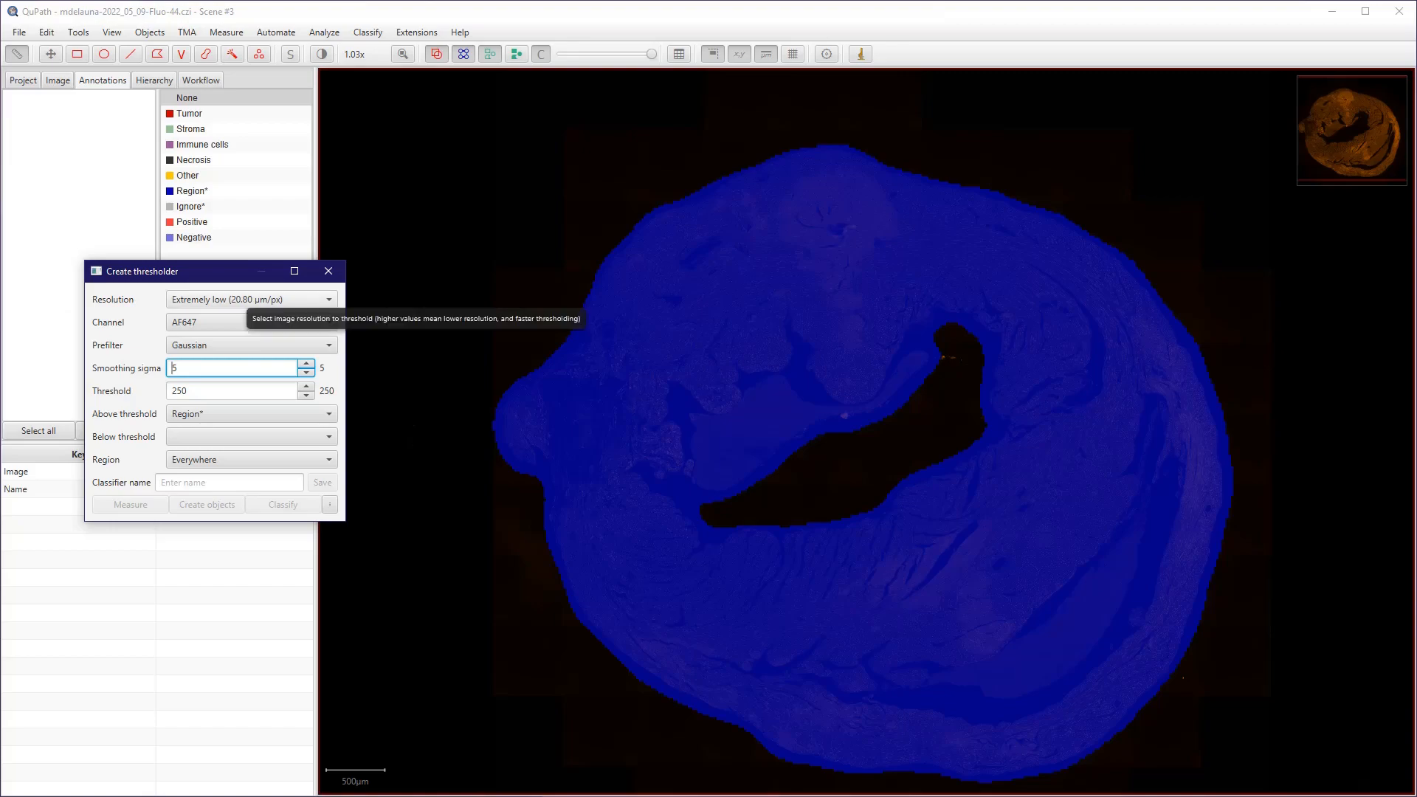
{"action": "left_click", "coordinate": [243, 298]}
{"action": "left_click", "coordinate": [254, 299]}
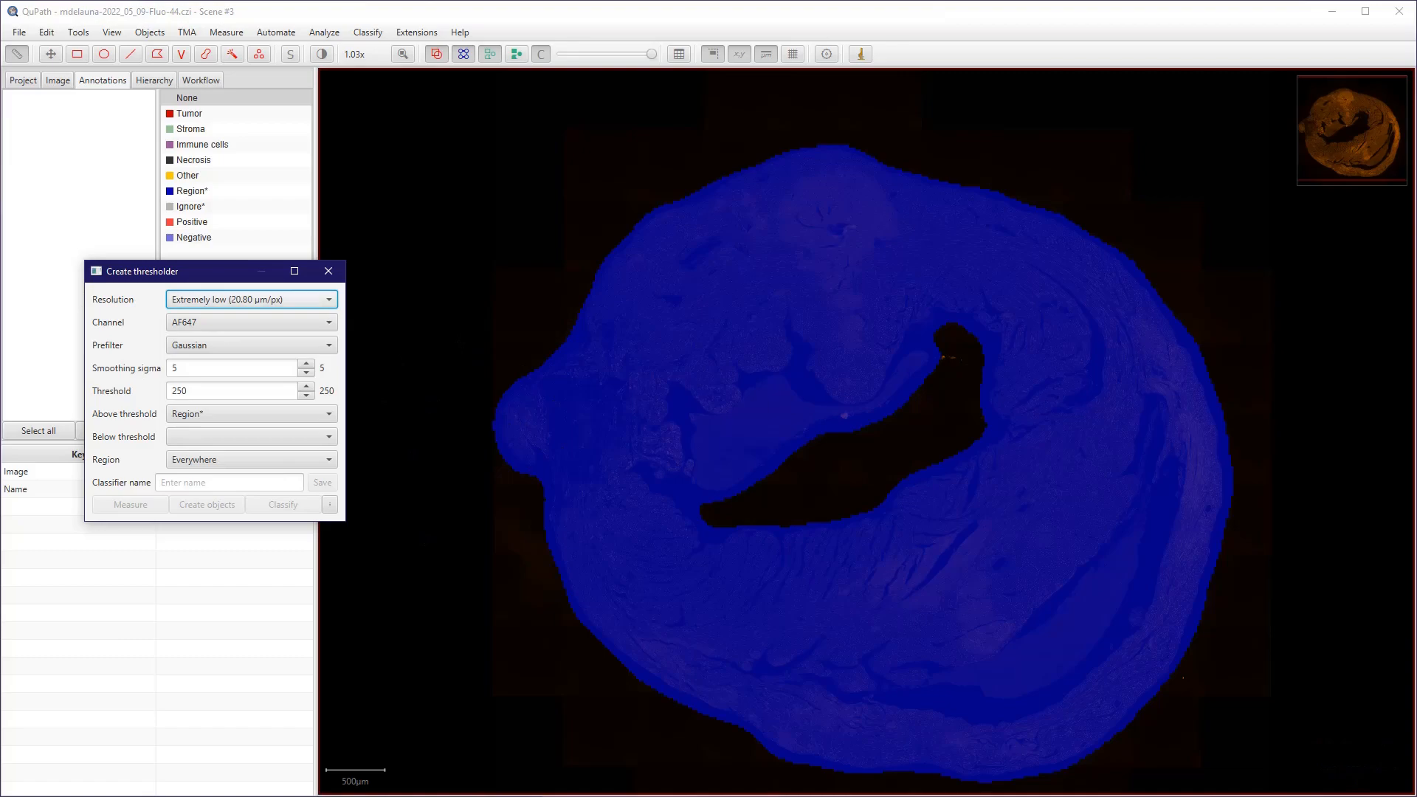
{"action": "left_click", "coordinate": [244, 298]}
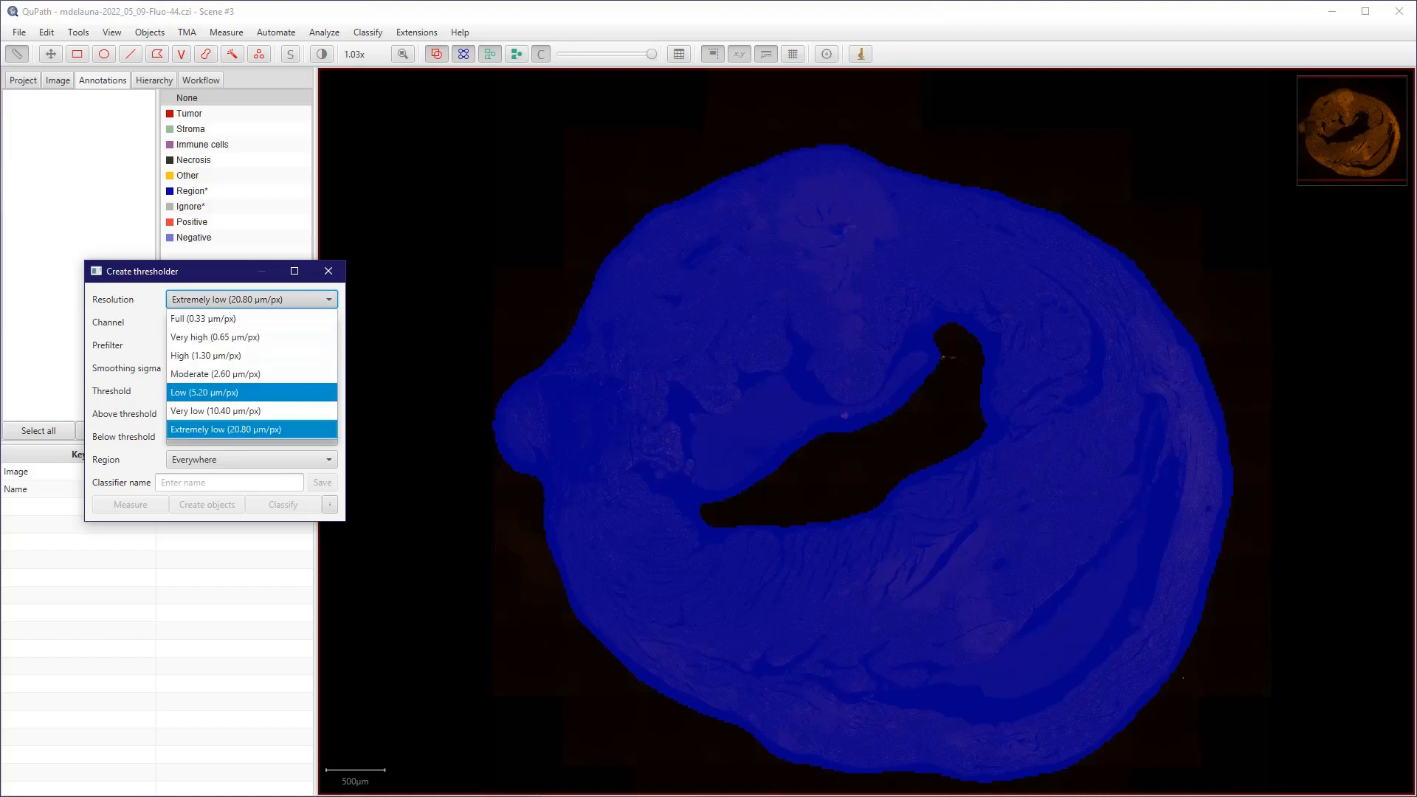
{"action": "left_click", "coordinate": [243, 391]}
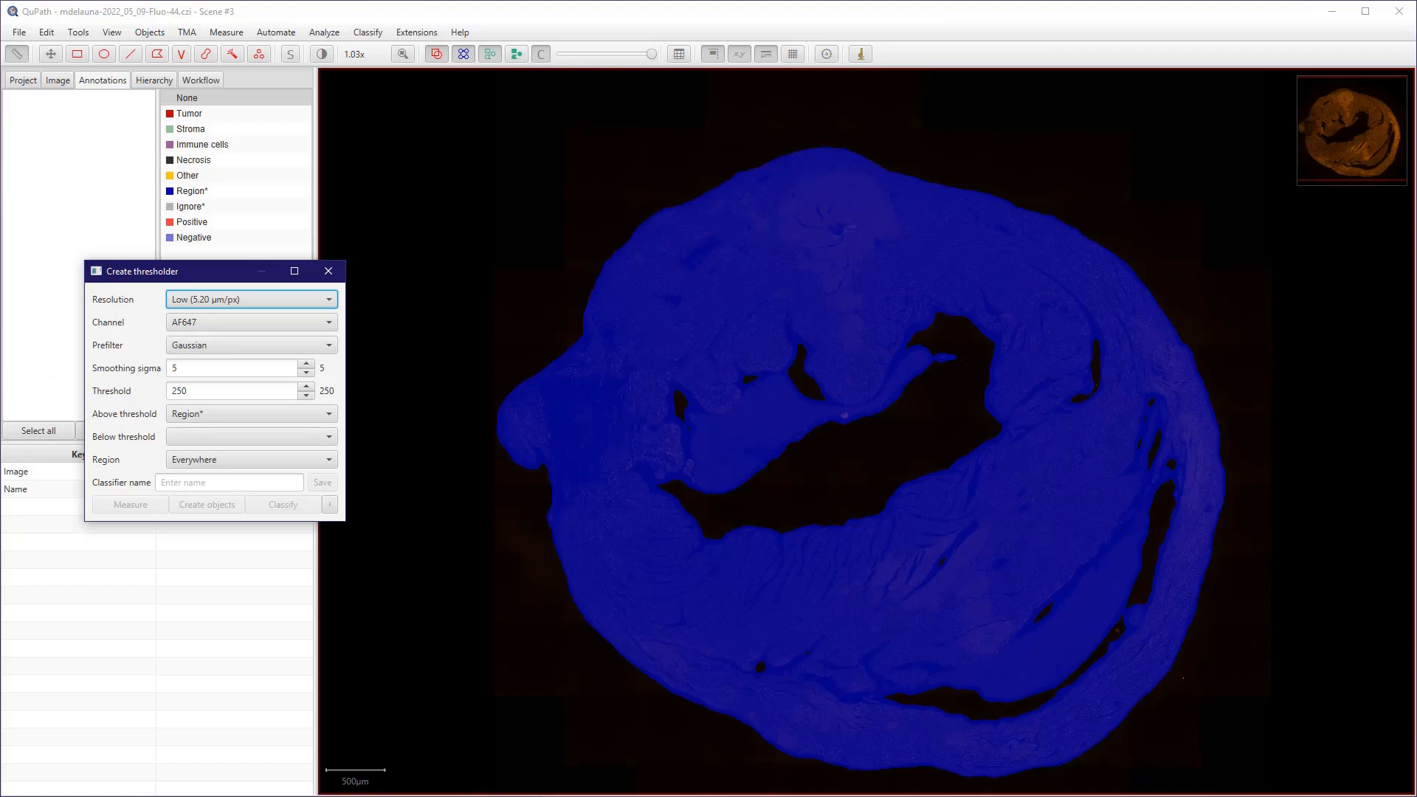
{"action": "left_click", "coordinate": [251, 299]}
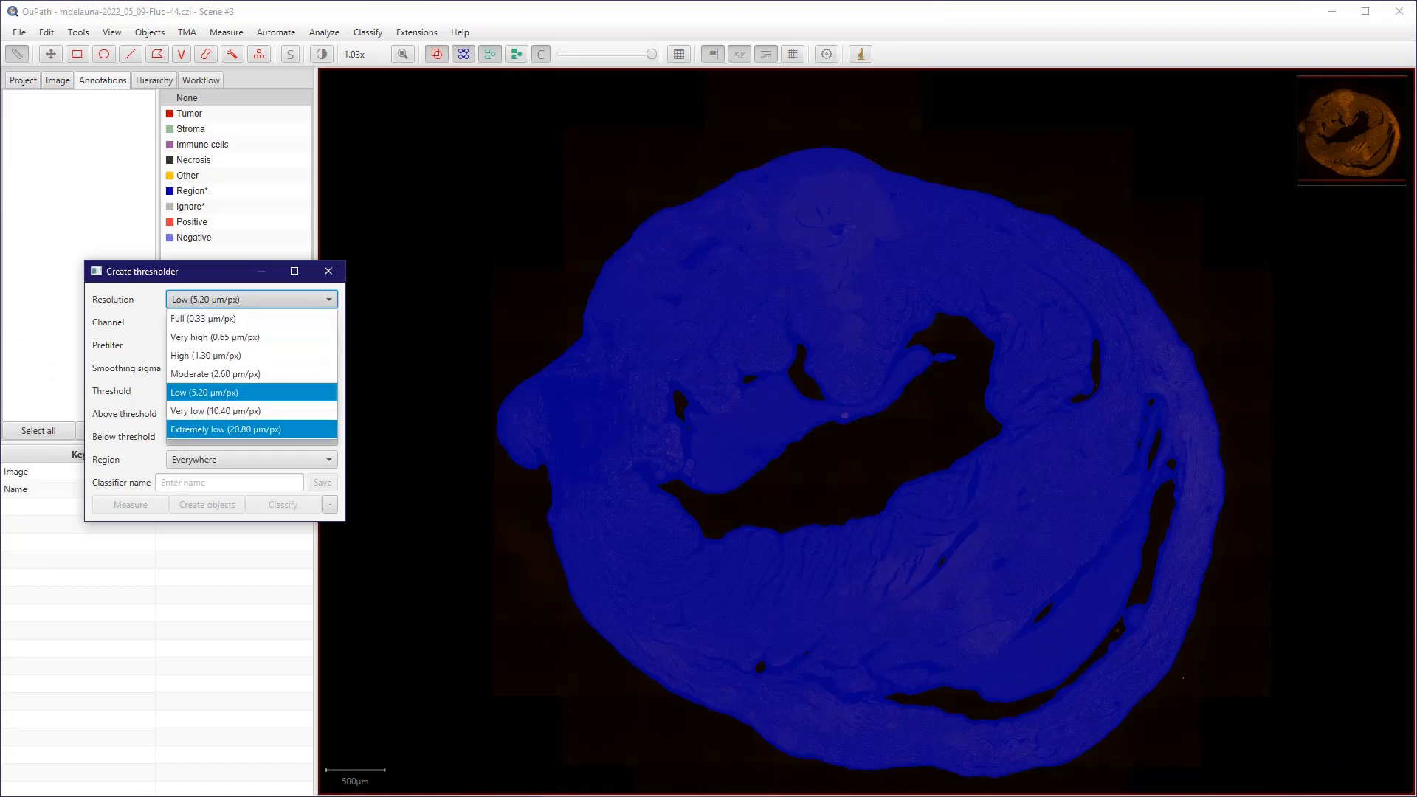
{"action": "left_click", "coordinate": [225, 429]}
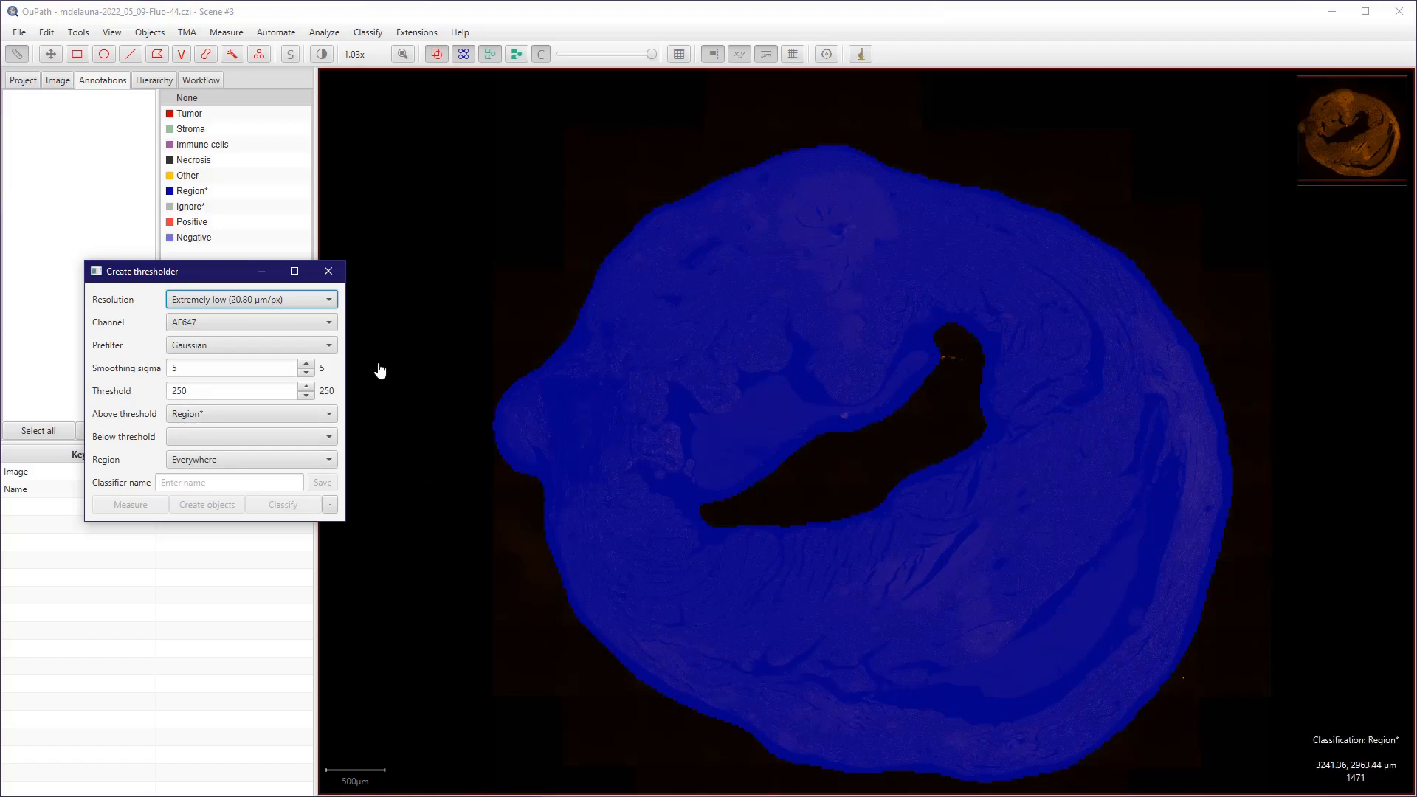
- Switch the thresholder's channel to AF555
{"action": "left_click", "coordinate": [185, 482]}
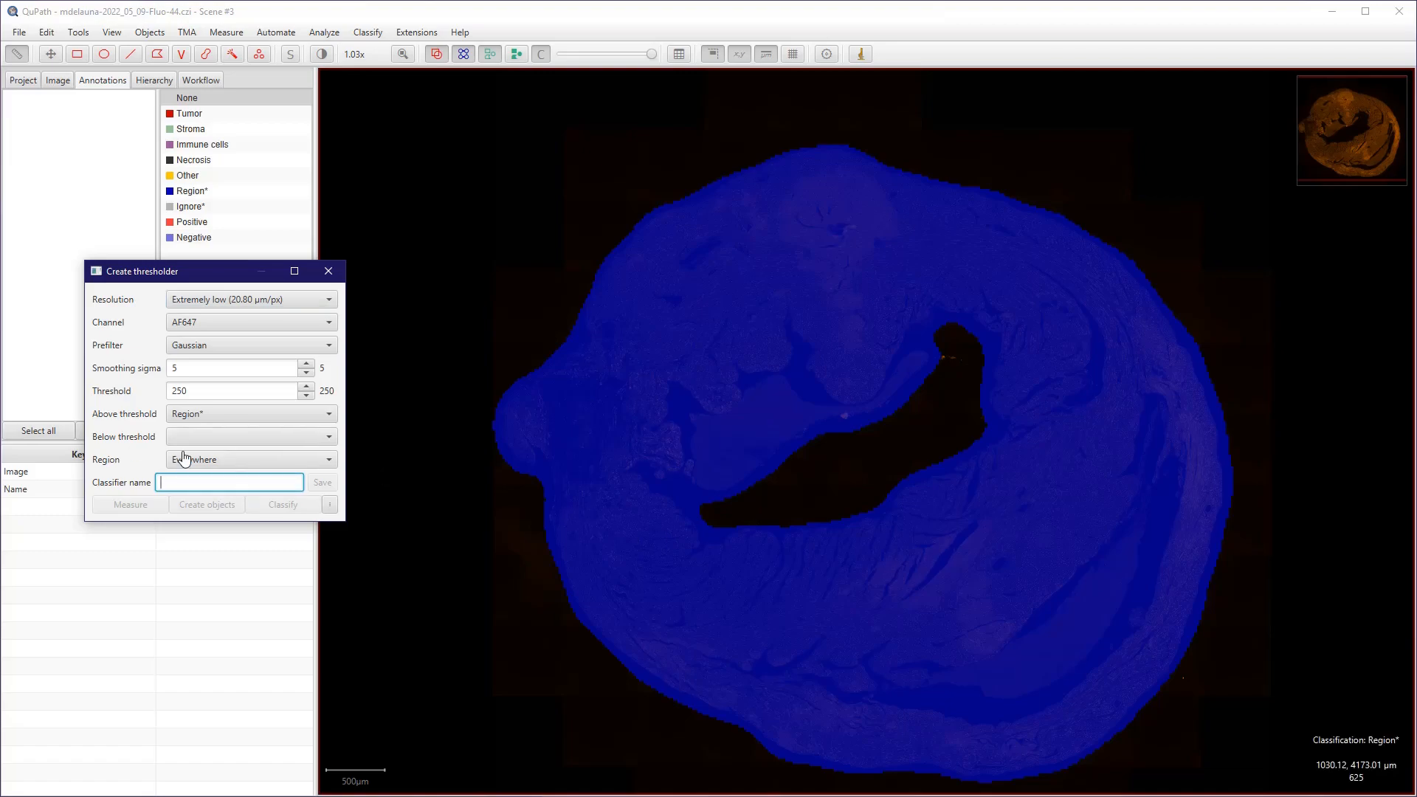
{"action": "left_click", "coordinate": [221, 322]}
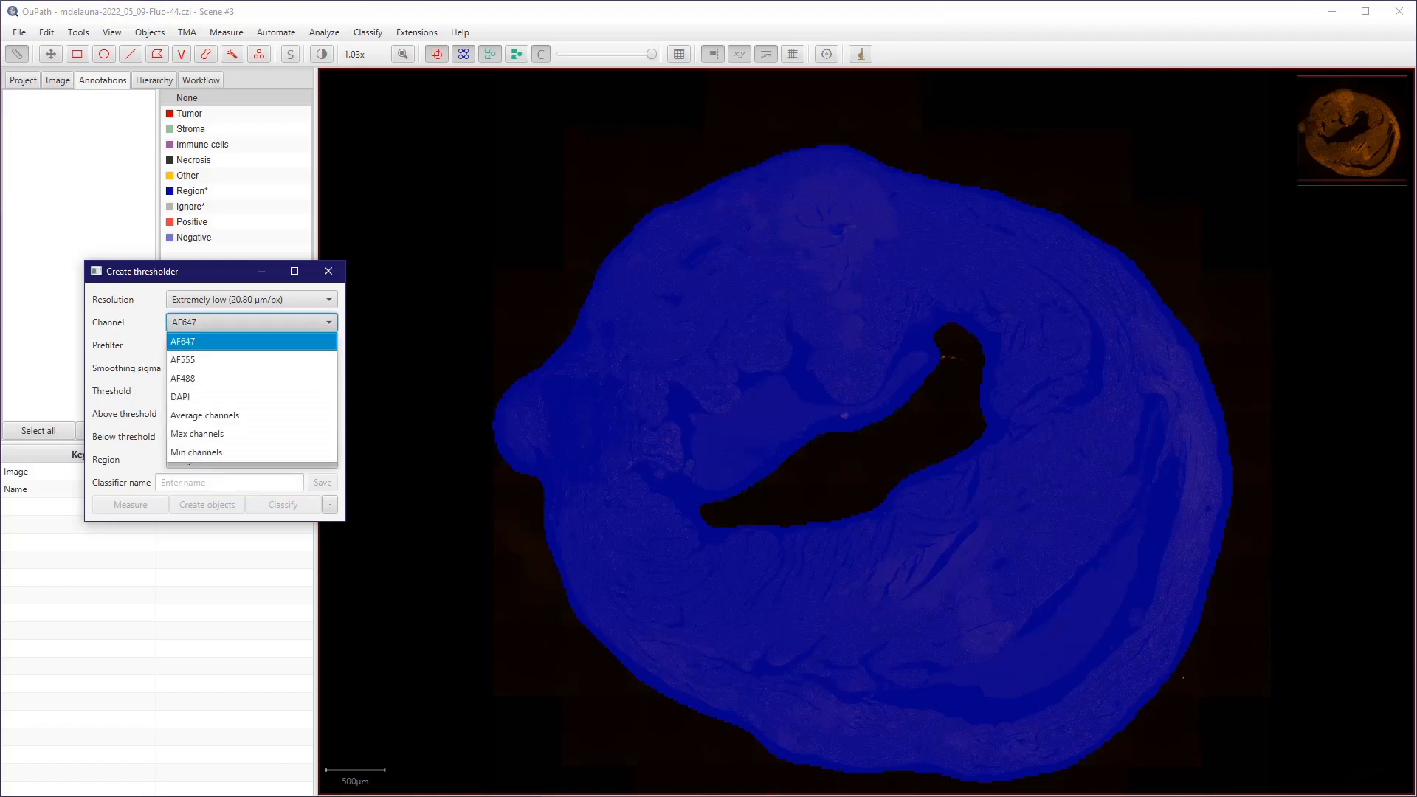
{"action": "left_click", "coordinate": [183, 359]}
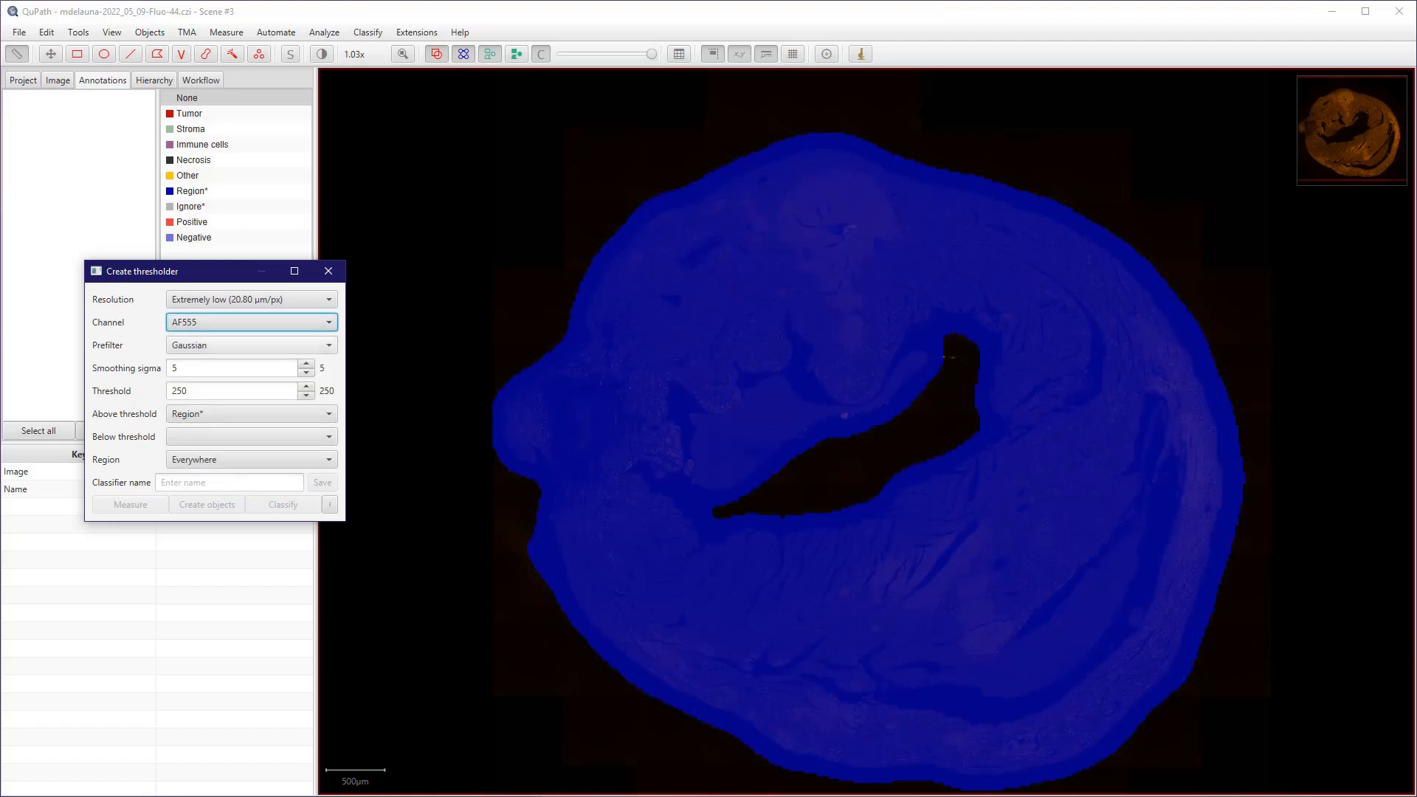
- Try a threshold of 500 on the AF555 channel and return it to 250
{"action": "double_click", "coordinate": [179, 391]}
{"action": "type", "text": "500"}
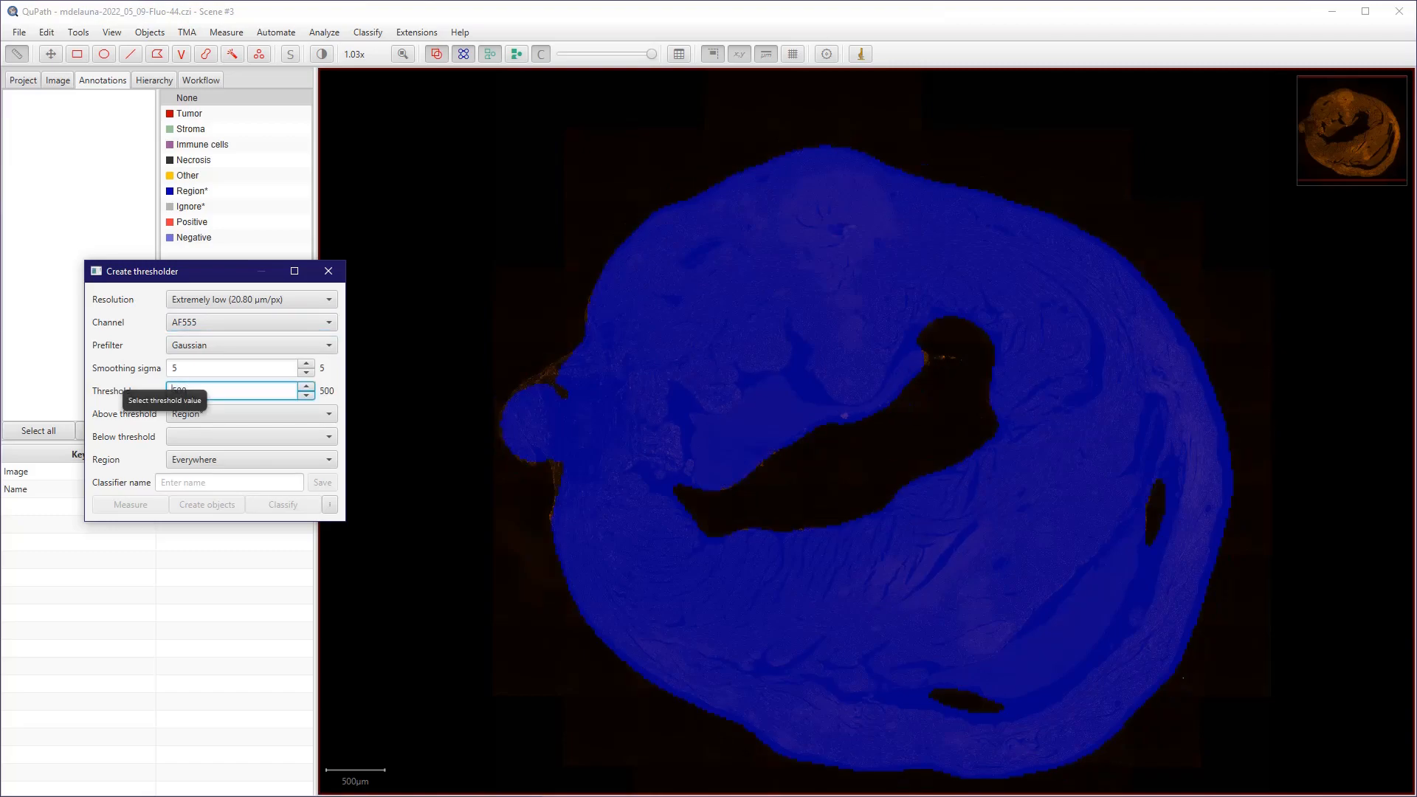
{"action": "left_click_drag", "start_coordinate": [190, 391], "coordinate": [171, 391]}
{"action": "type", "text": "4"}
{"action": "key", "text": "BackSpace"}
{"action": "type", "text": "250"}
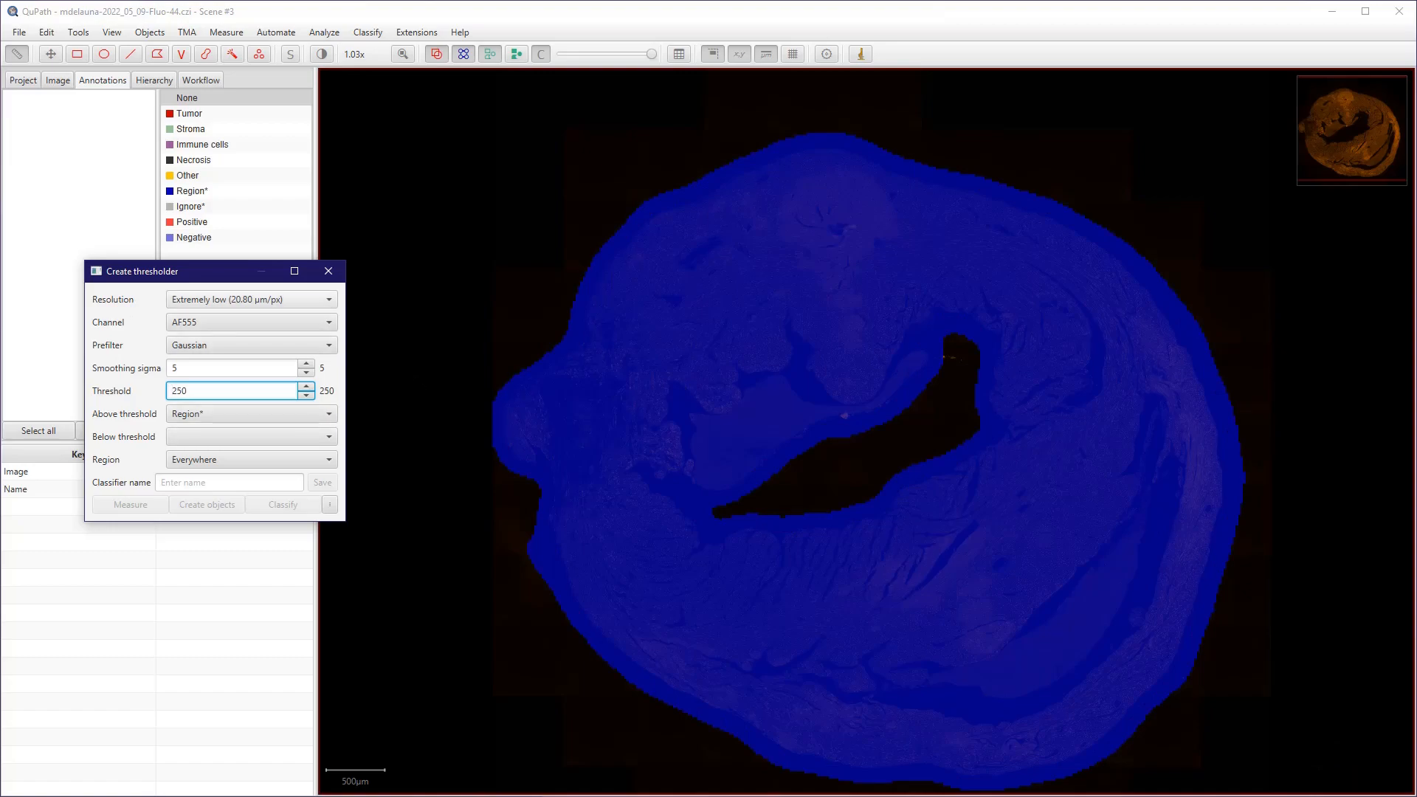
- Name the classifier AF555_thresholder and save it
{"action": "left_click", "coordinate": [230, 483]}
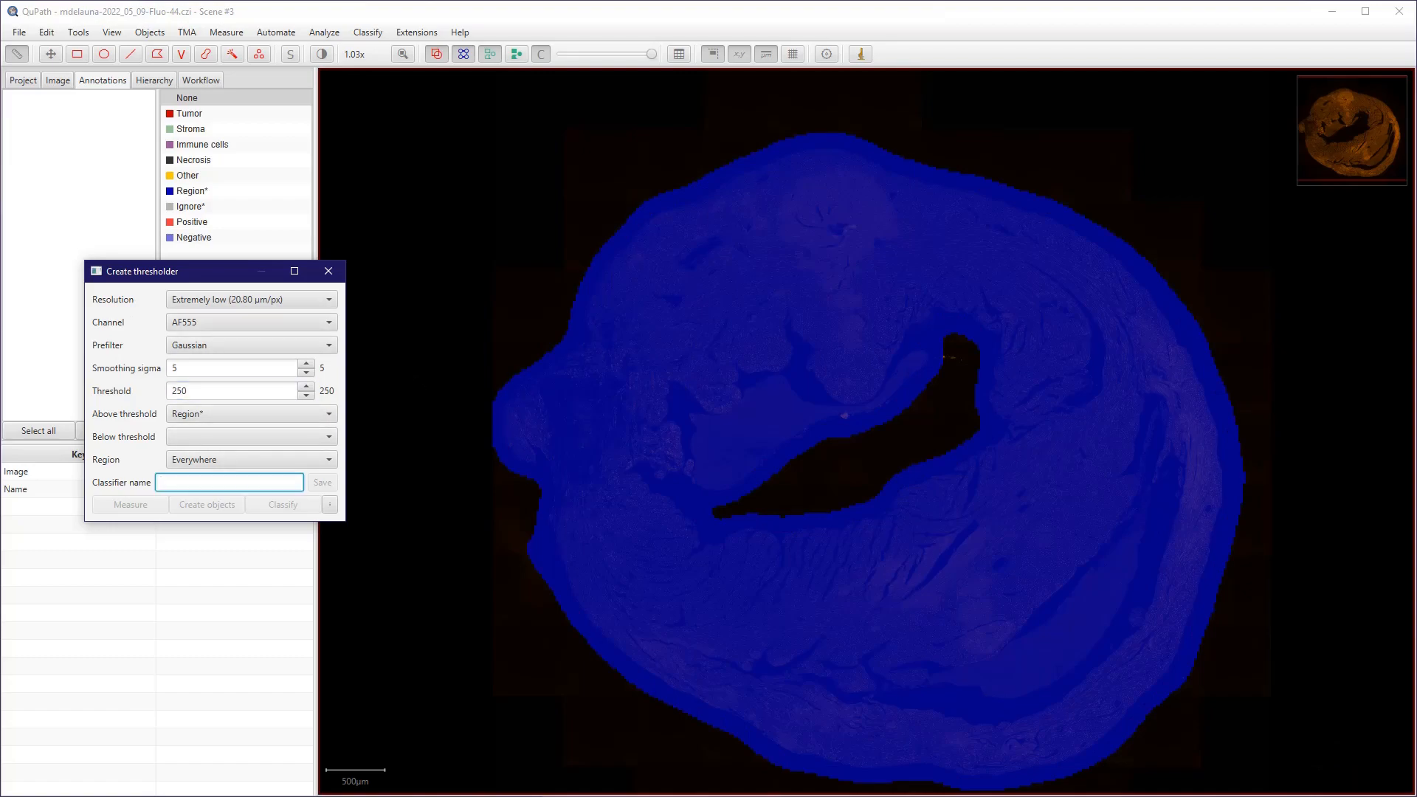
{"action": "type", "text": "AF555_thresholder"}
{"action": "left_click", "coordinate": [323, 483]}
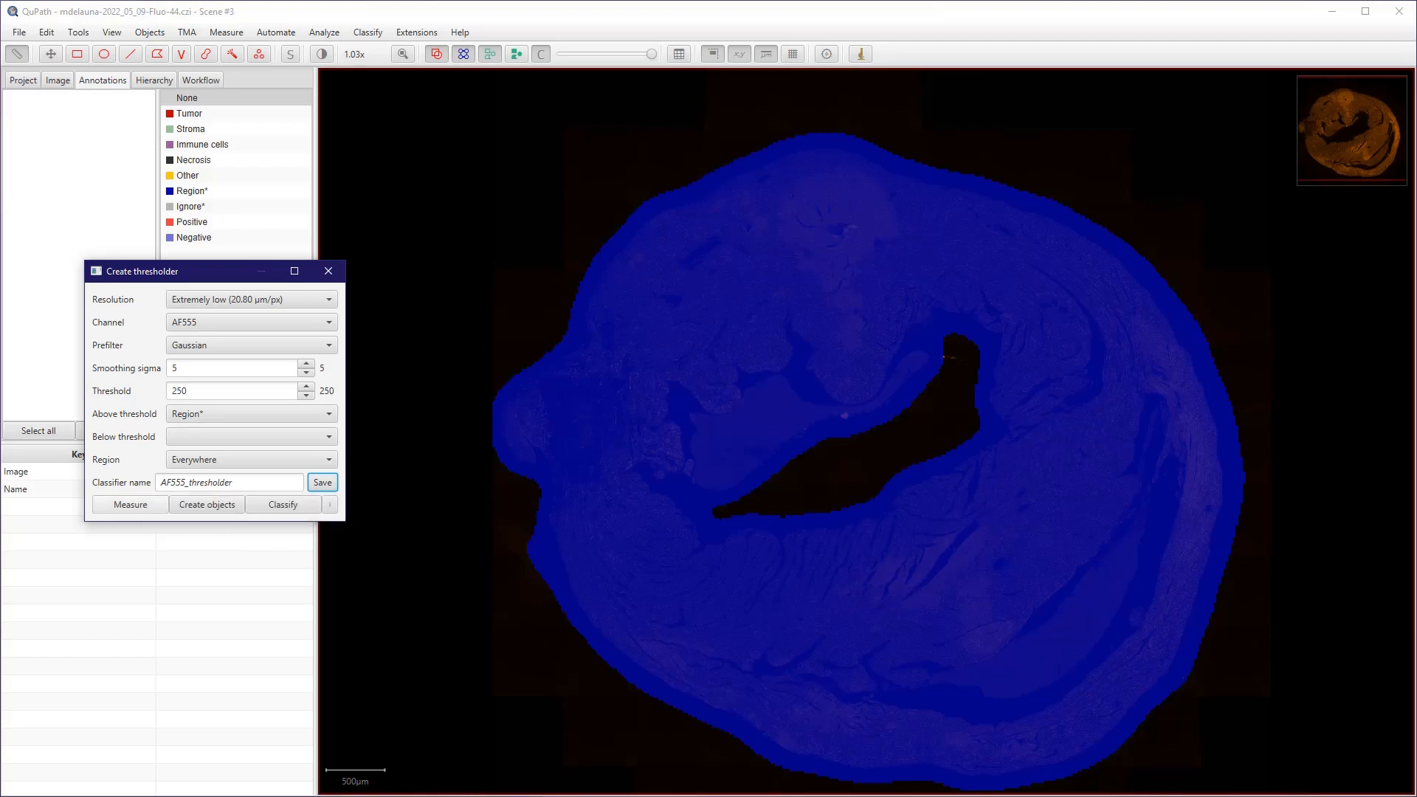
- Create split annotation objects from the classifier on the full image with a minimum object size of 1000 µm², and close the thresholder
{"action": "left_click", "coordinate": [206, 504]}
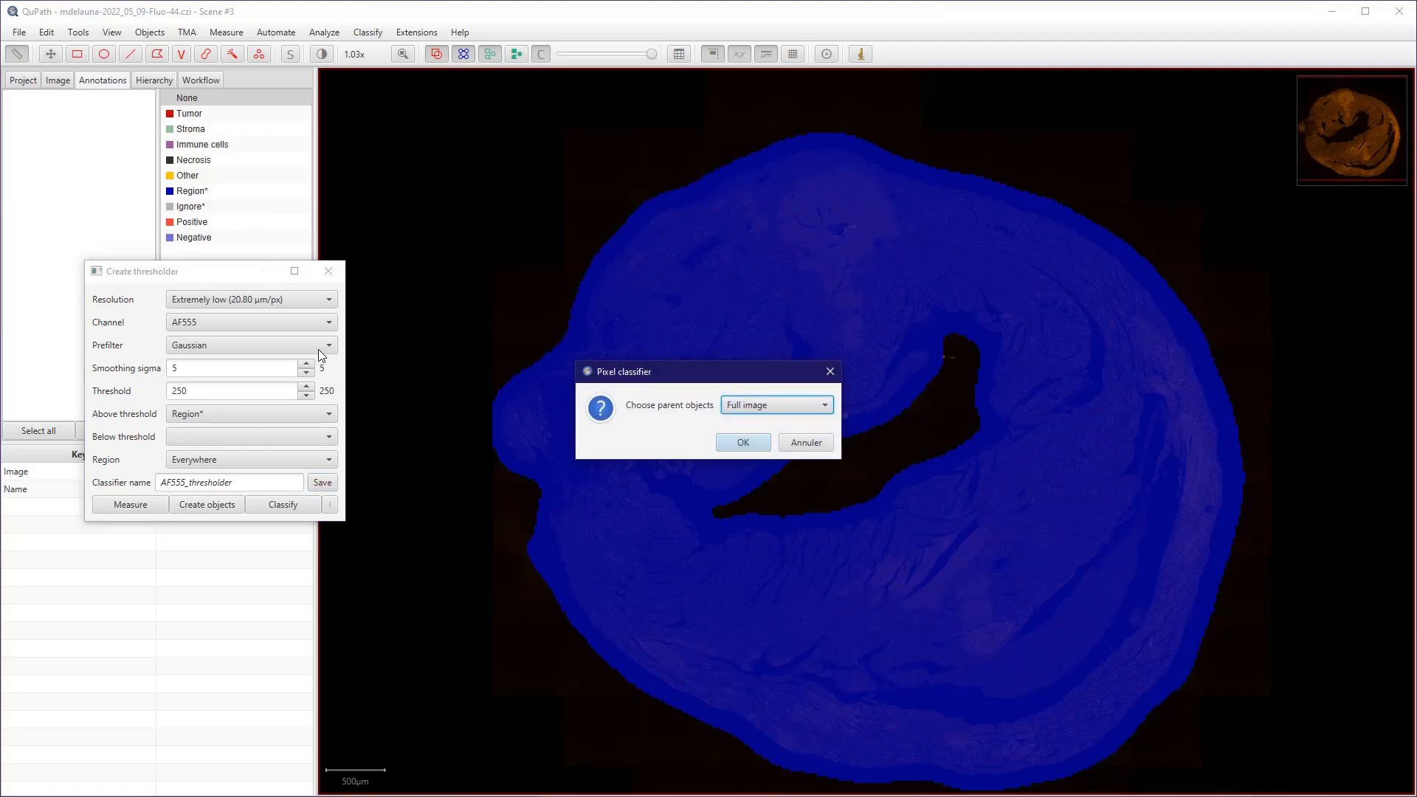
{"action": "key", "text": "Return"}
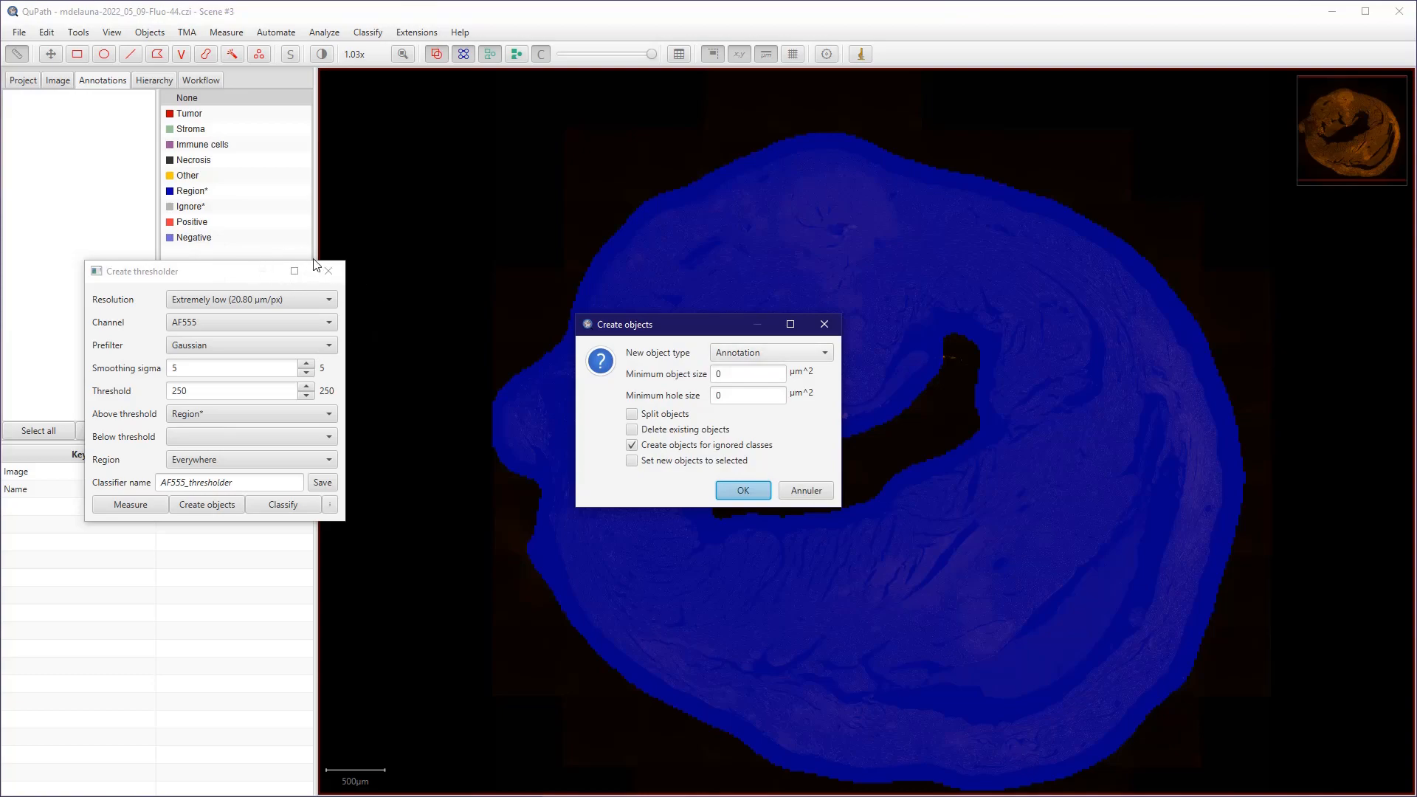
{"action": "left_click_drag", "start_coordinate": [734, 375], "coordinate": [687, 370]}
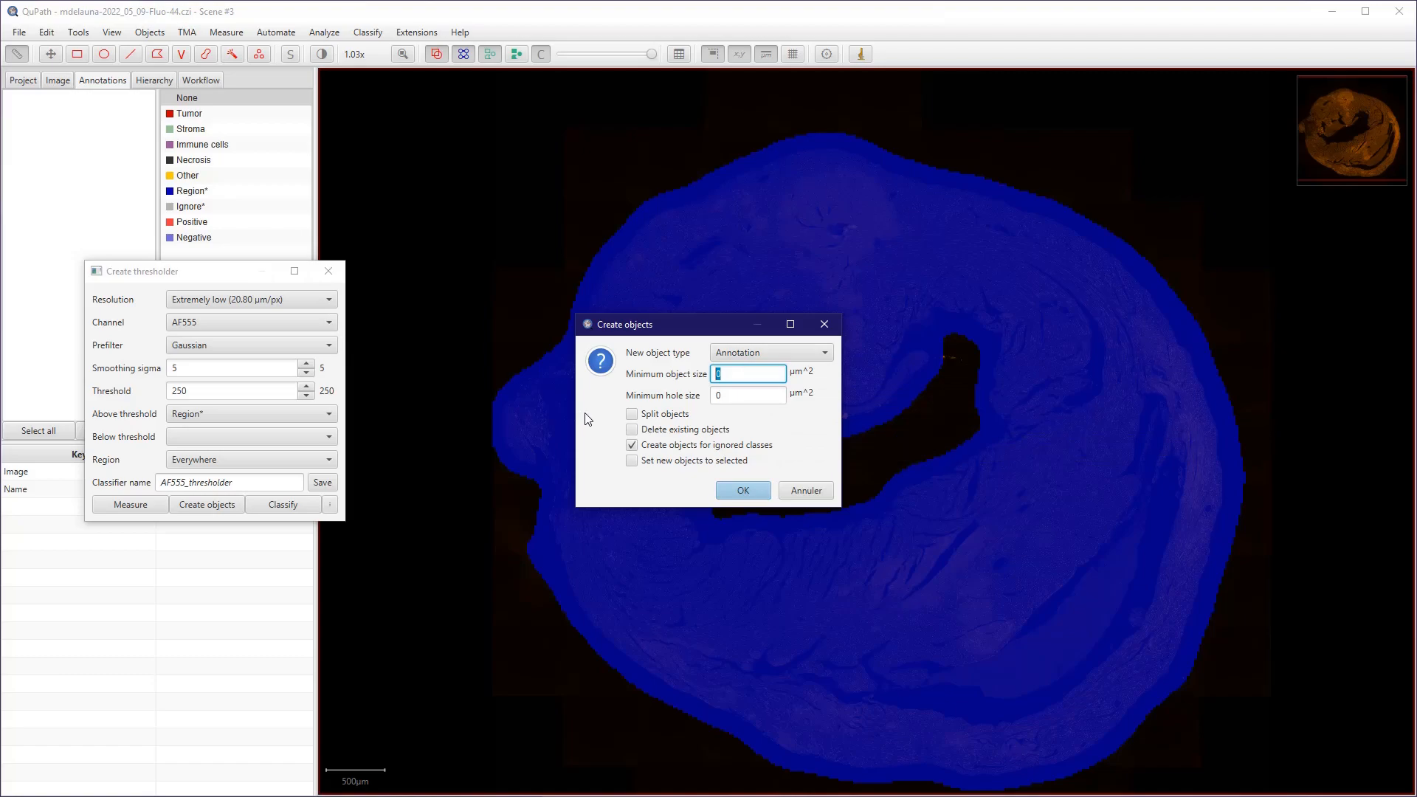
{"action": "type", "text": "1000"}
{"action": "left_click_drag", "start_coordinate": [674, 328], "coordinate": [602, 295]}
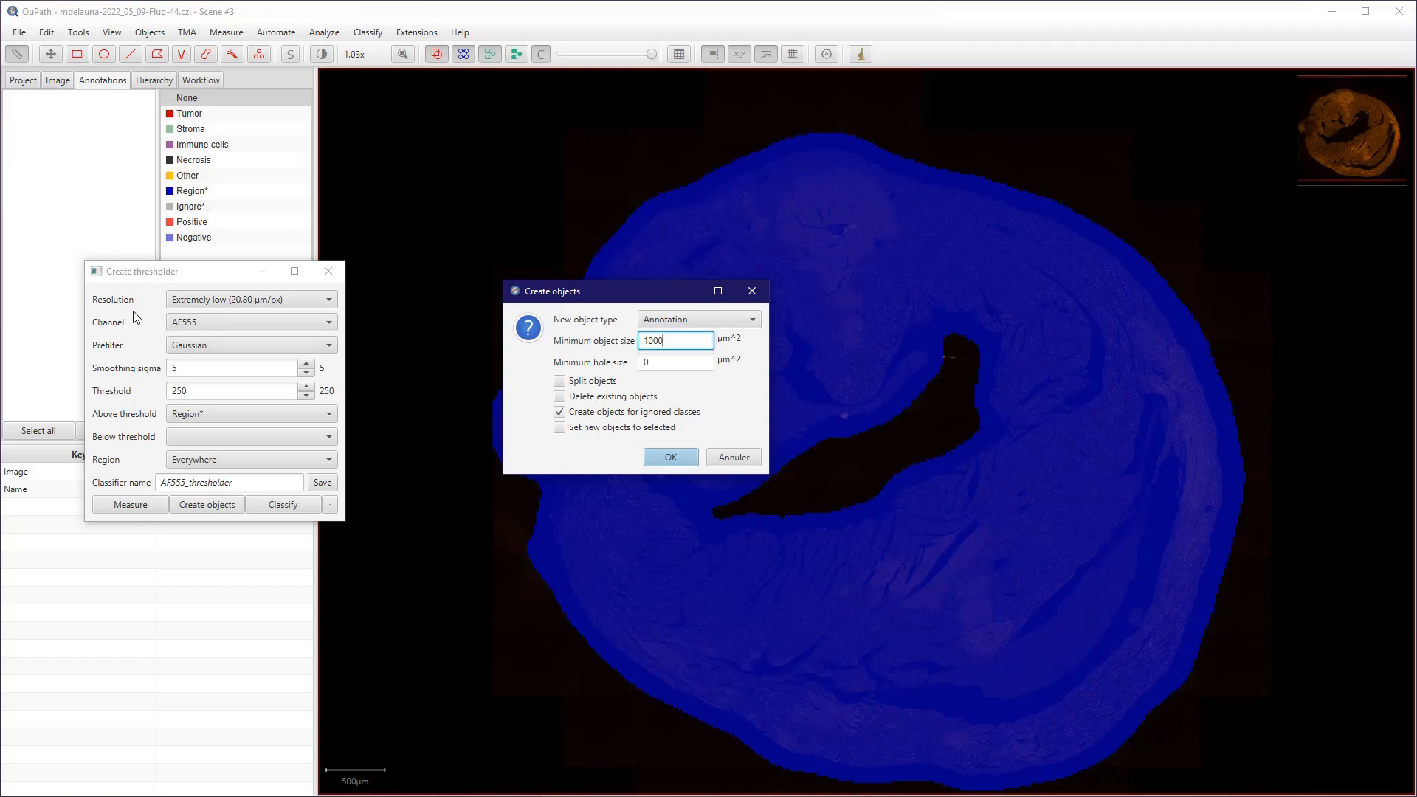
{"action": "key", "text": "Tab"}
{"action": "key", "text": "Tab"}
{"action": "key", "text": "space"}
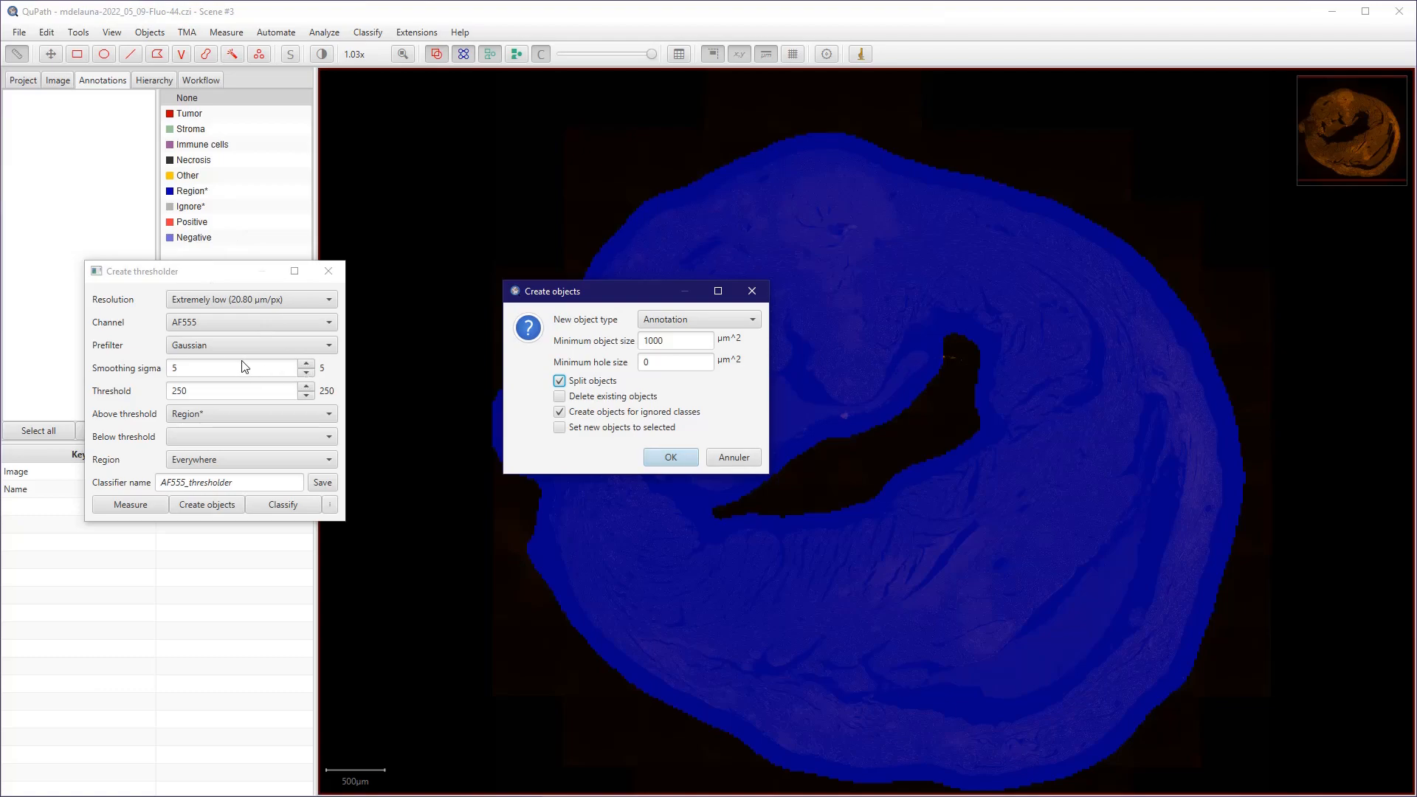
{"action": "key", "text": "Return"}
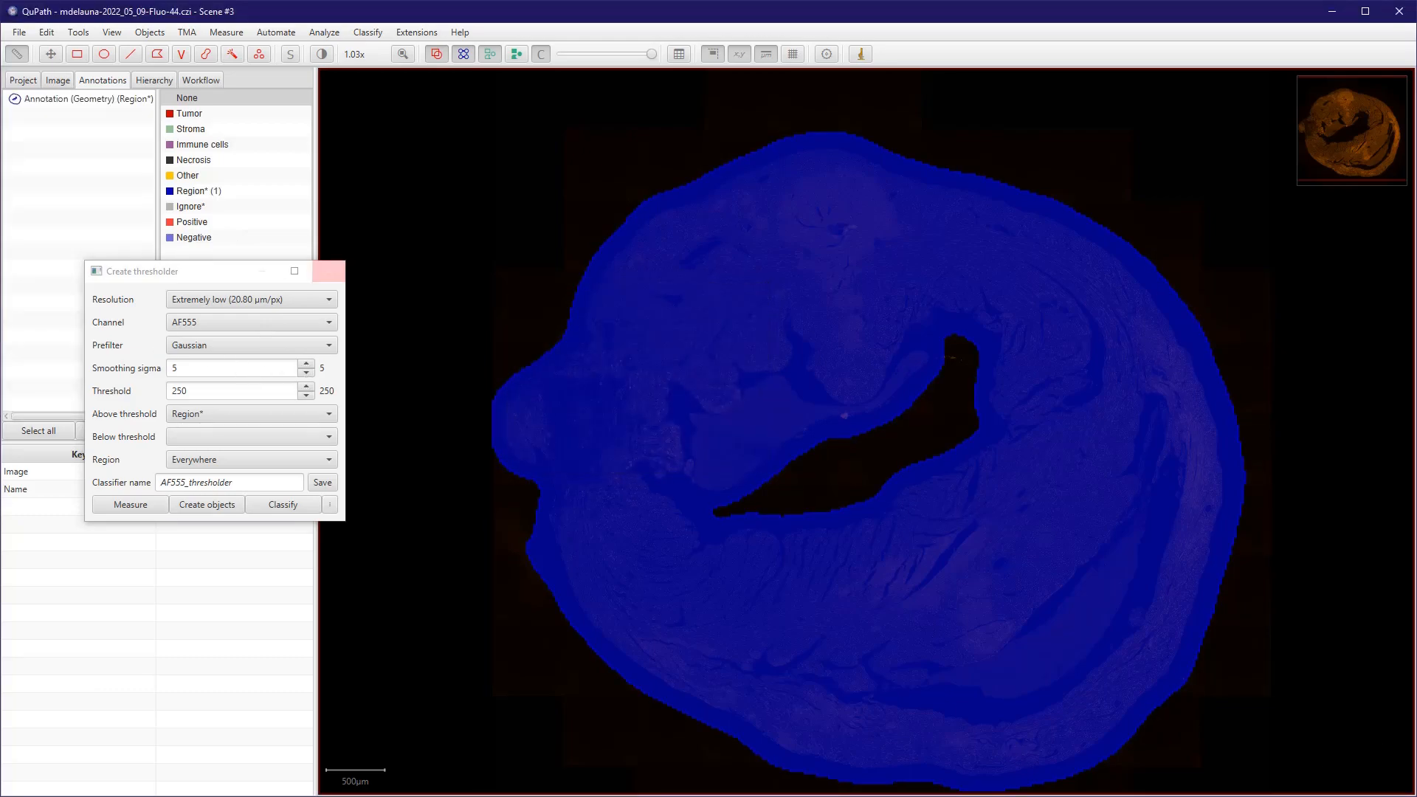
{"action": "left_click", "coordinate": [328, 271]}
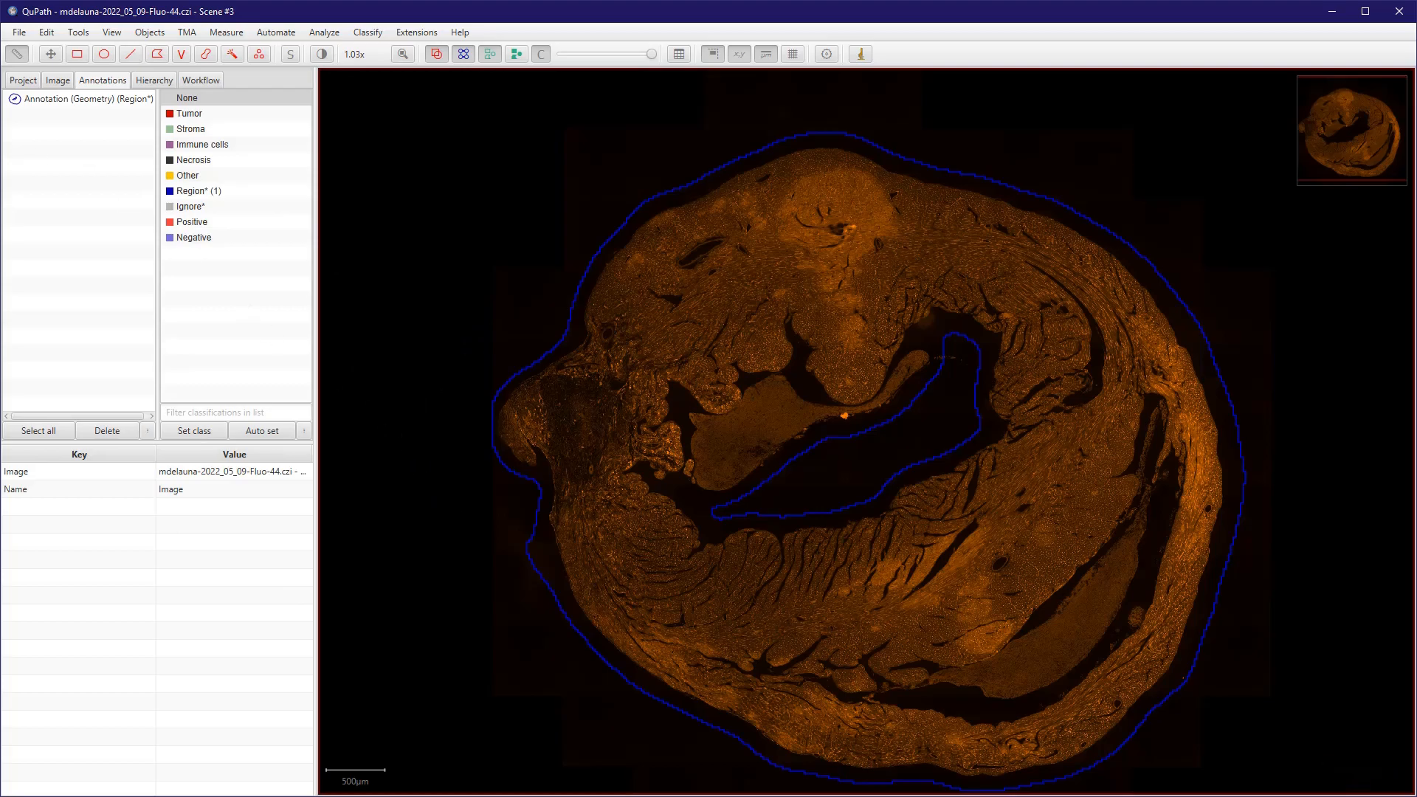
- Review the image's command history and the project's image list, and return to the annotation list
{"action": "left_click", "coordinate": [201, 79]}
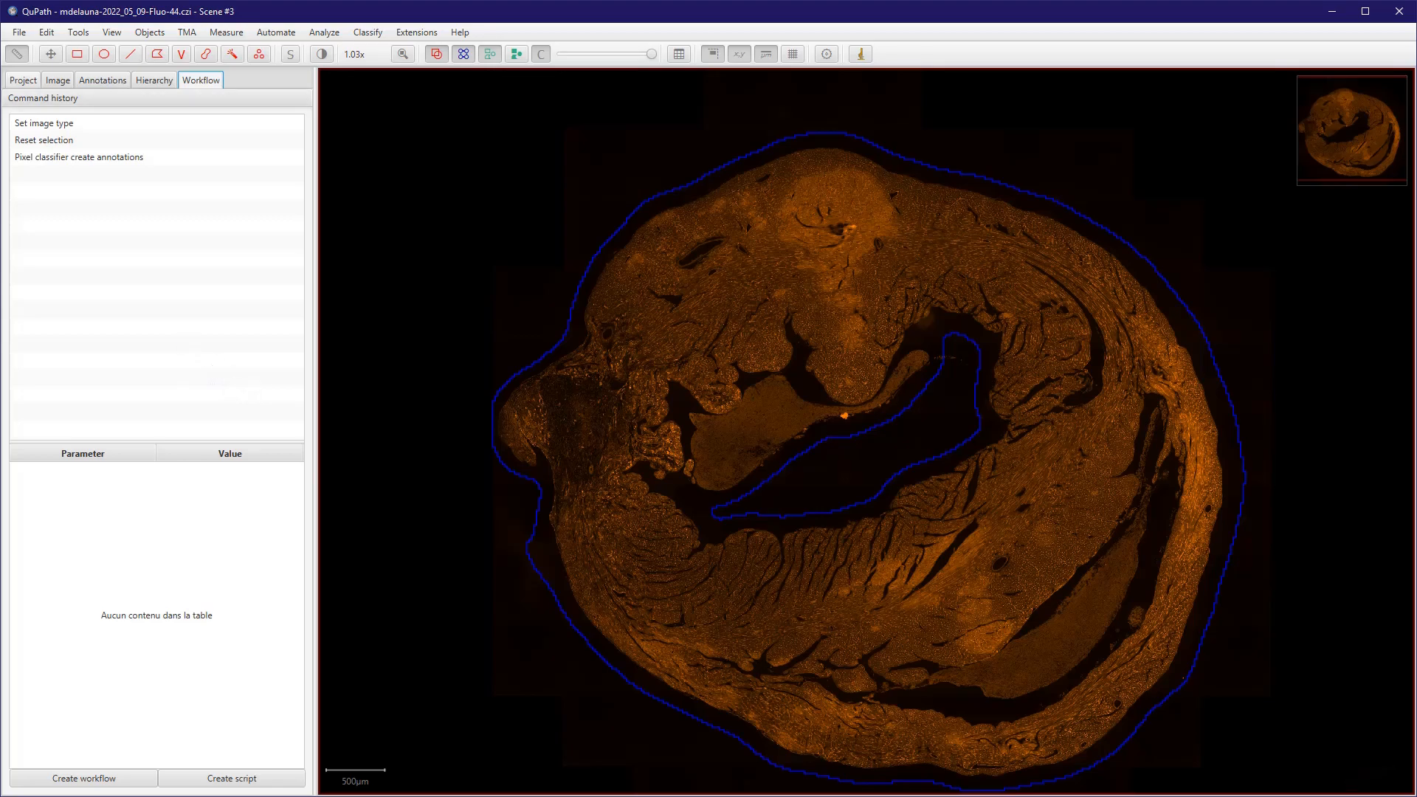
{"action": "left_click", "coordinate": [22, 81]}
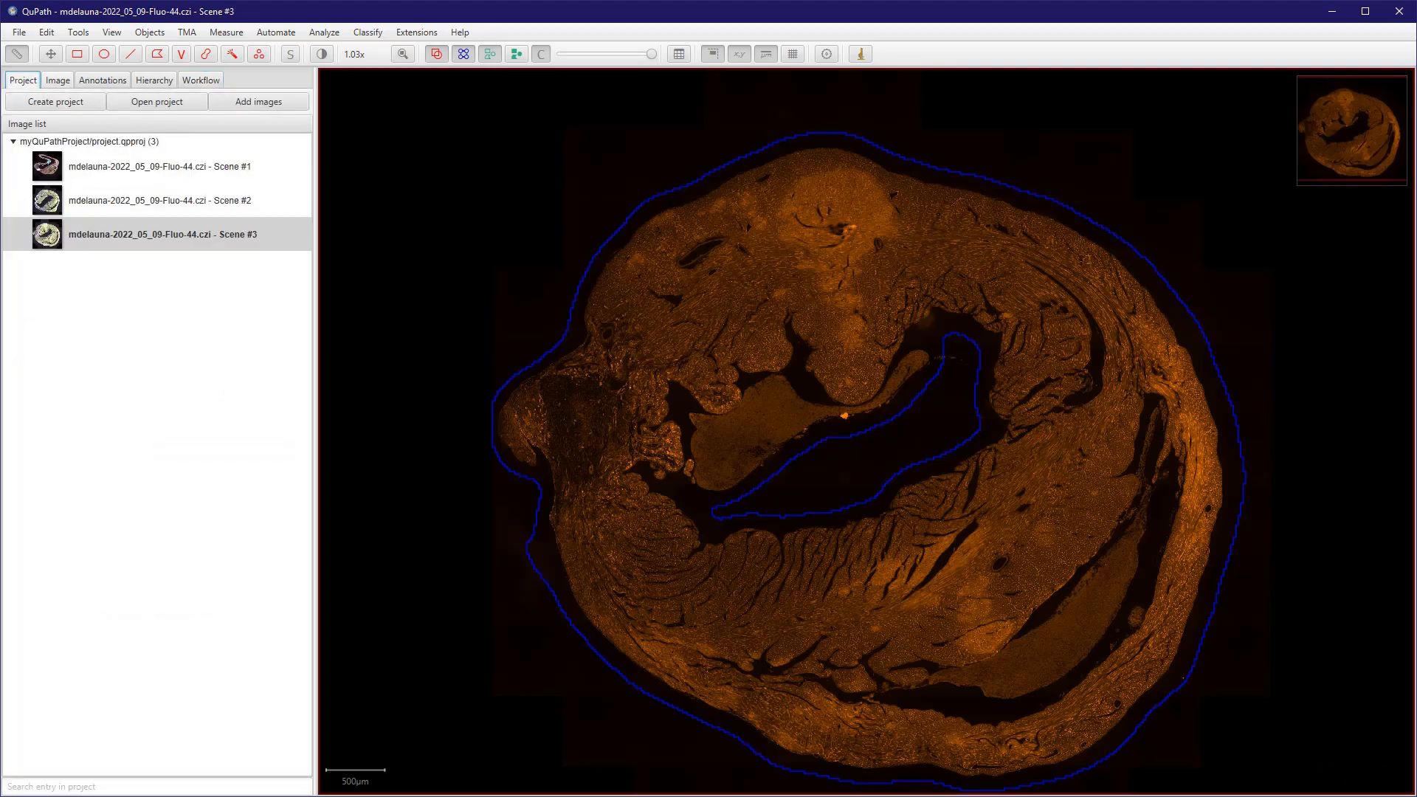
{"action": "left_click", "coordinate": [103, 80]}
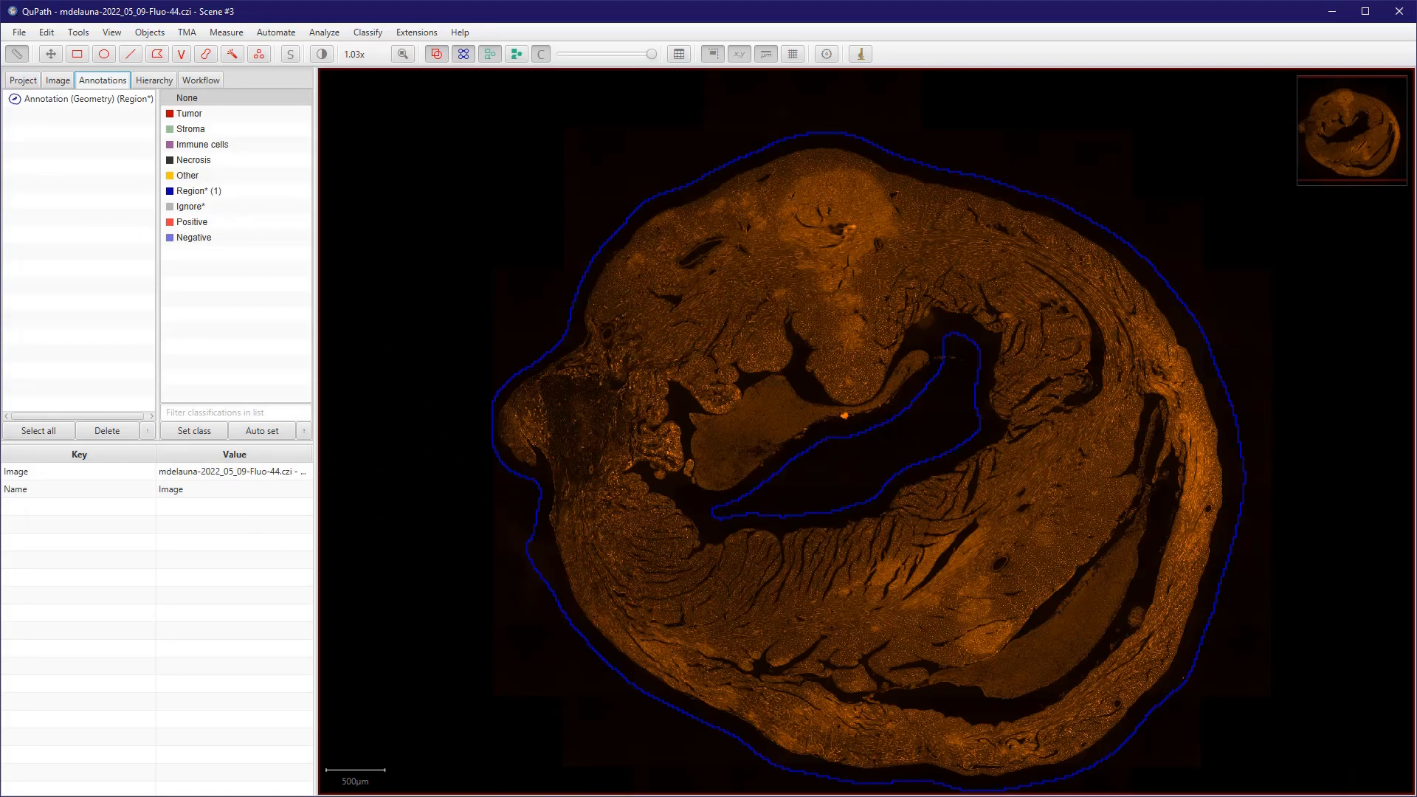
- Delete the Region* annotation around the heart tissue
{"action": "left_click", "coordinate": [87, 99]}
{"action": "left_click", "coordinate": [107, 430]}
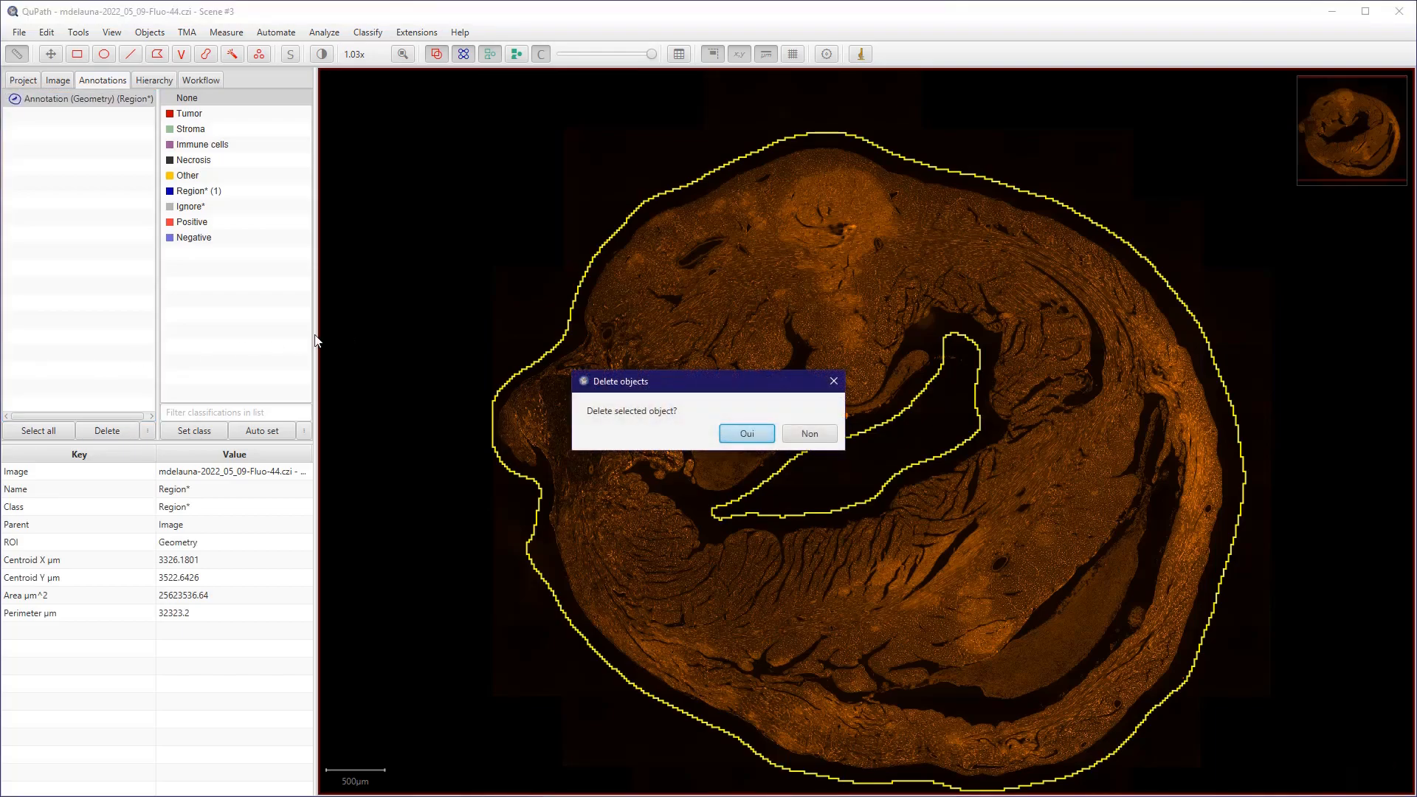
{"action": "key", "text": "Return"}
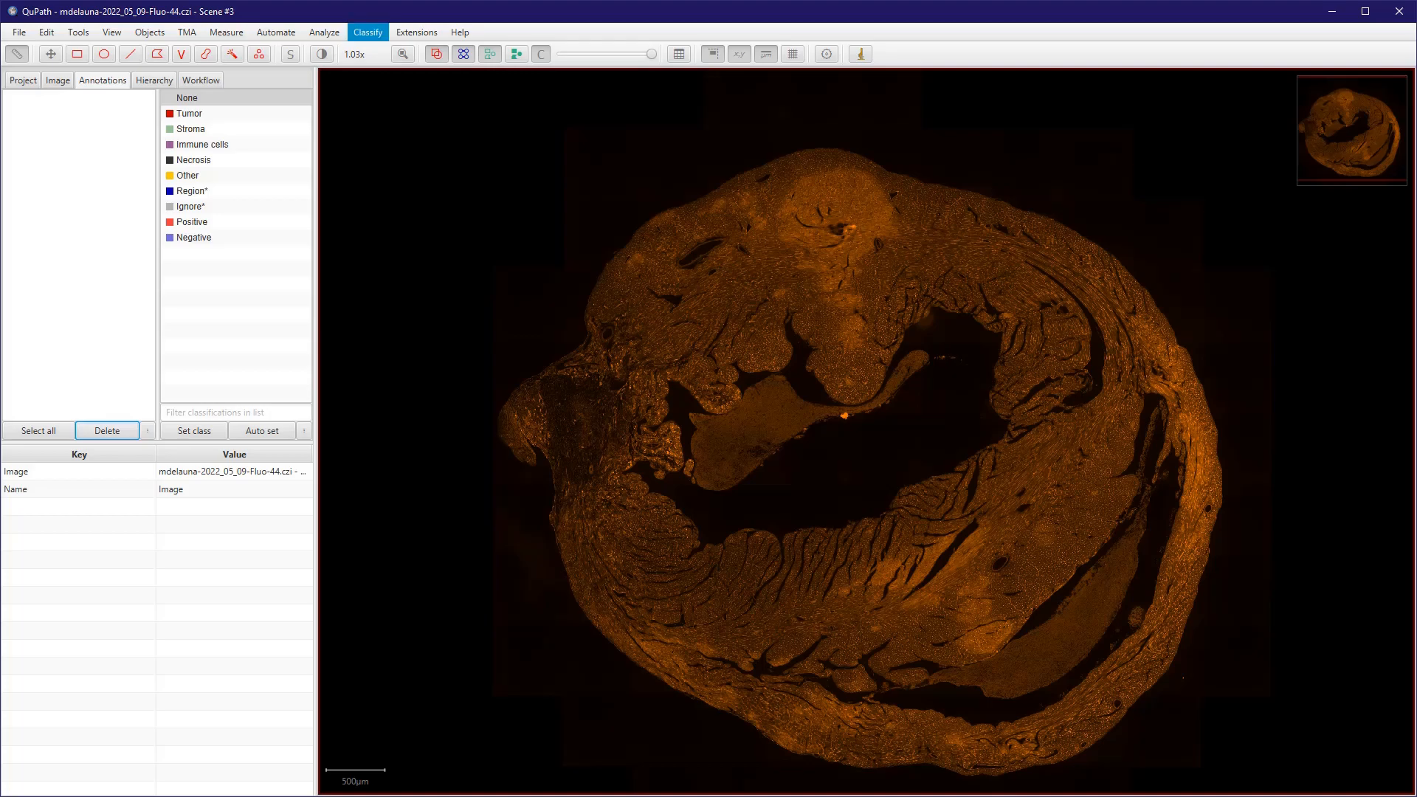
- Load the saved pixel classifier AF555_thresholder for the image
{"action": "left_click", "coordinate": [367, 33]}
{"action": "mouse_move", "coordinate": [391, 73]}
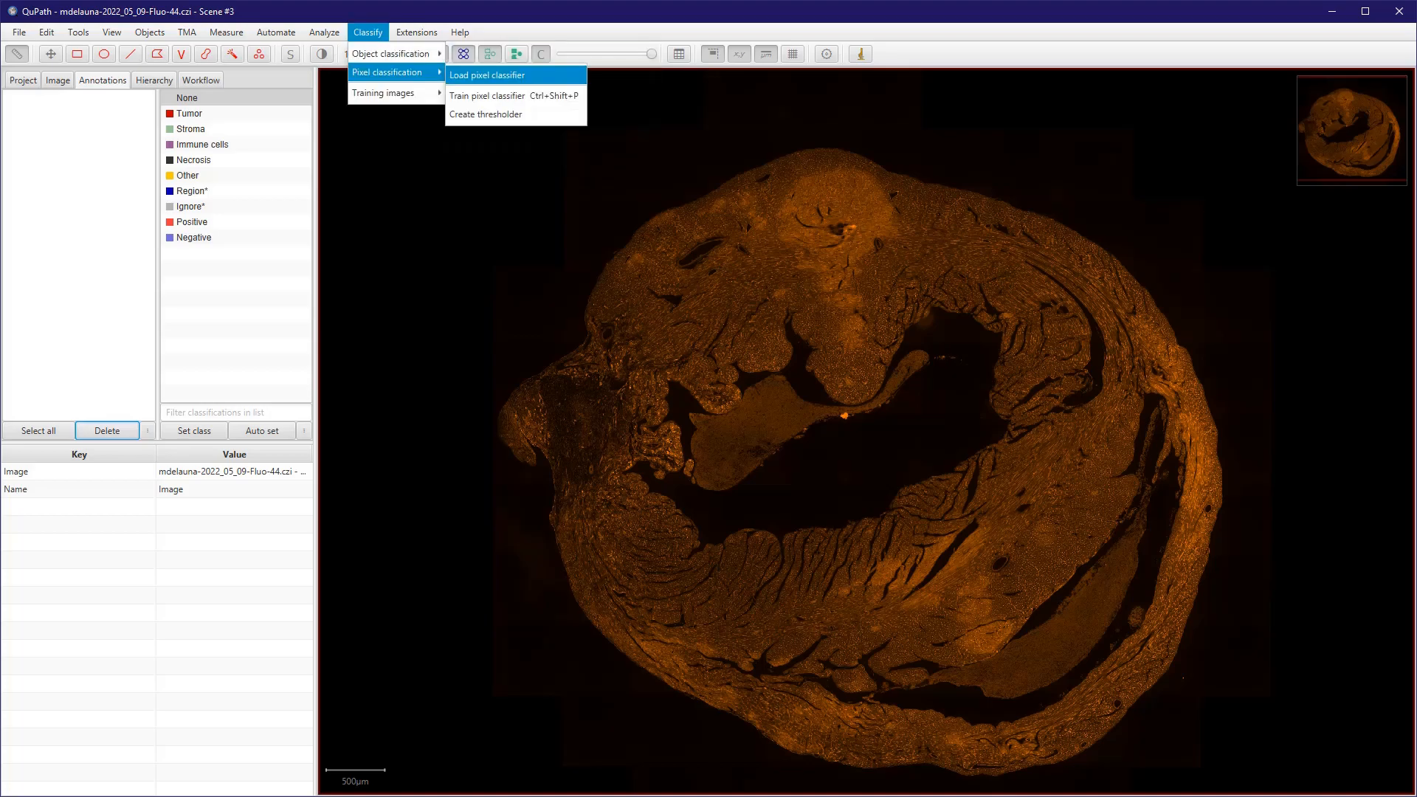
{"action": "left_click", "coordinate": [487, 75]}
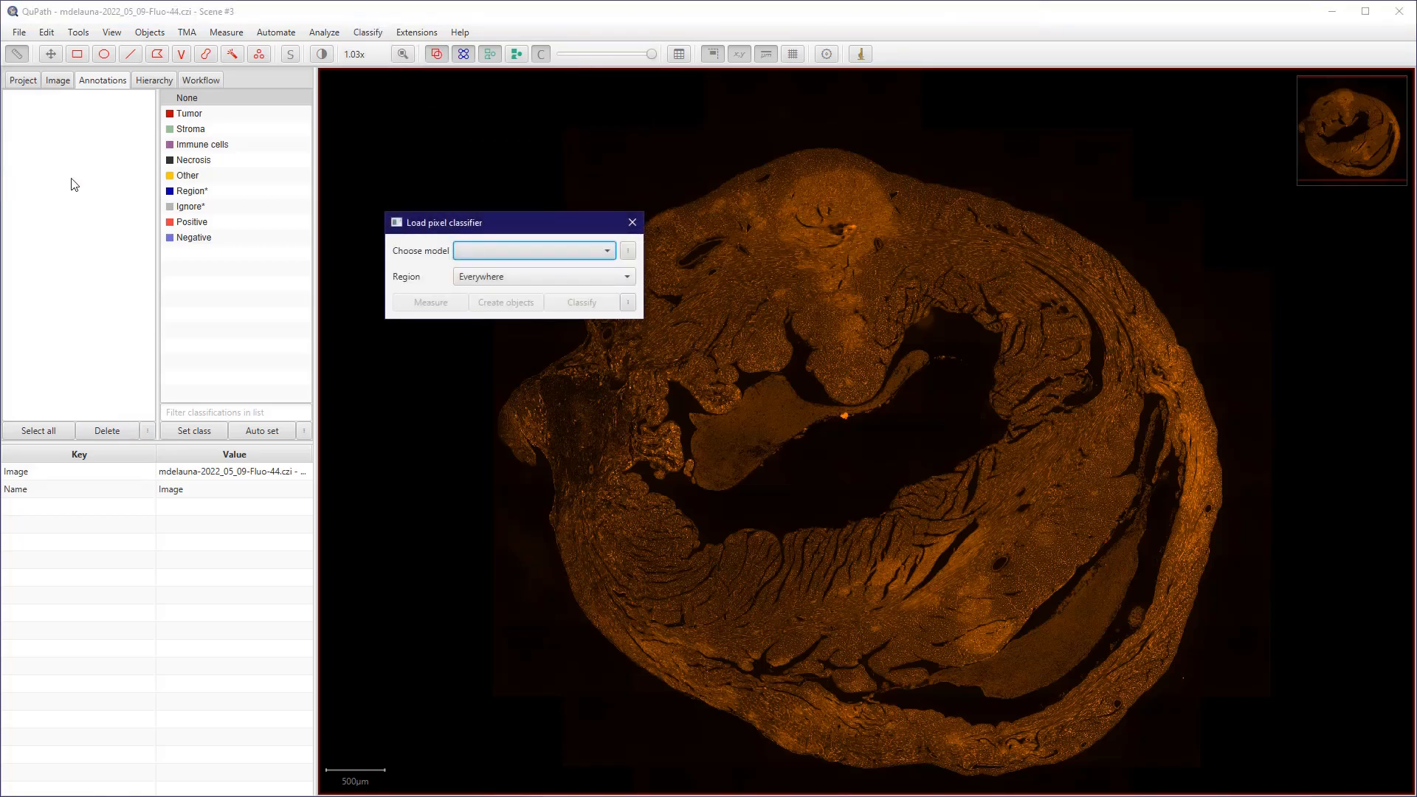
{"action": "left_click", "coordinate": [536, 251]}
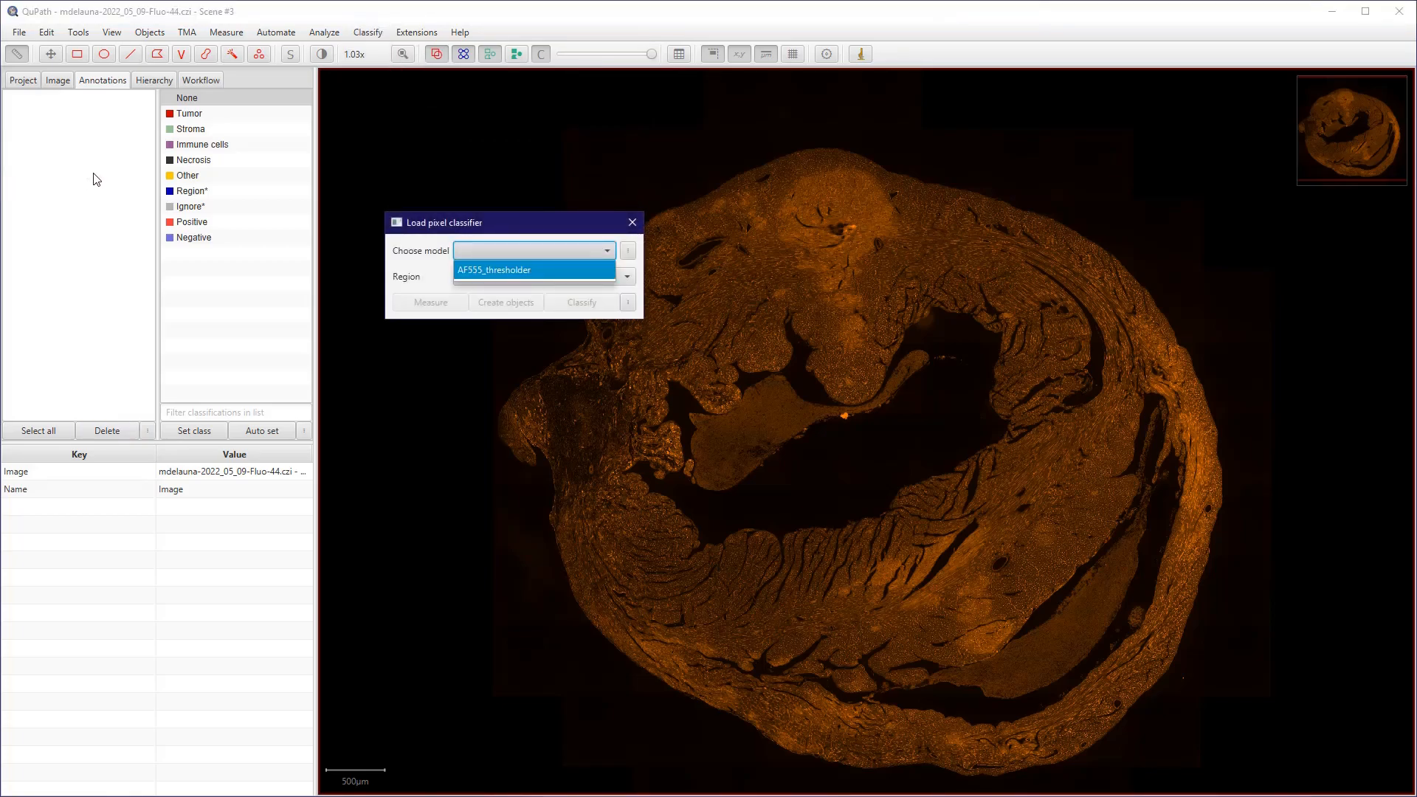
{"action": "left_click", "coordinate": [525, 269]}
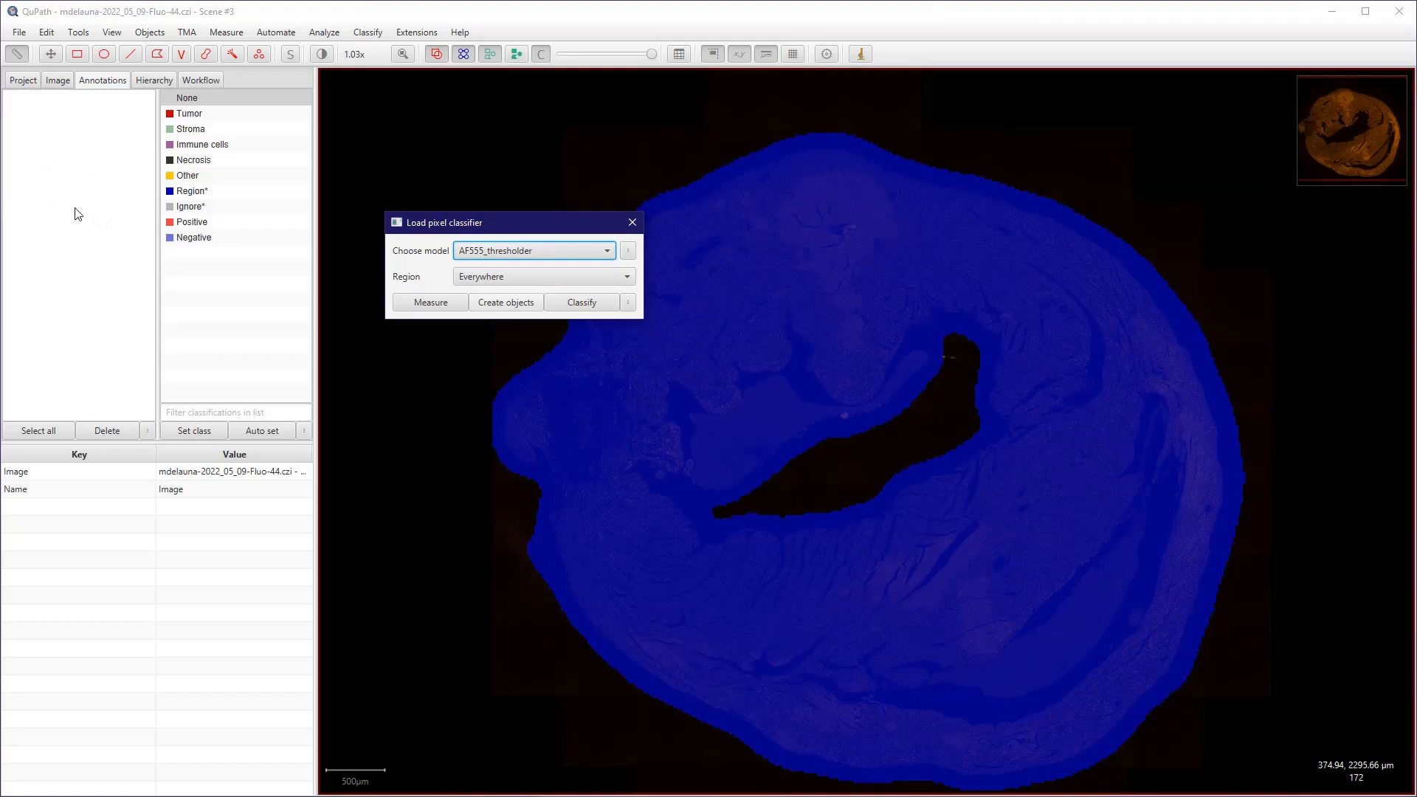
- Create split annotations from the loaded classifier on the full image with a minimum object size of 1000 µm², and close the classifier loader
{"action": "left_click", "coordinate": [505, 301]}
{"action": "left_click", "coordinate": [742, 441]}
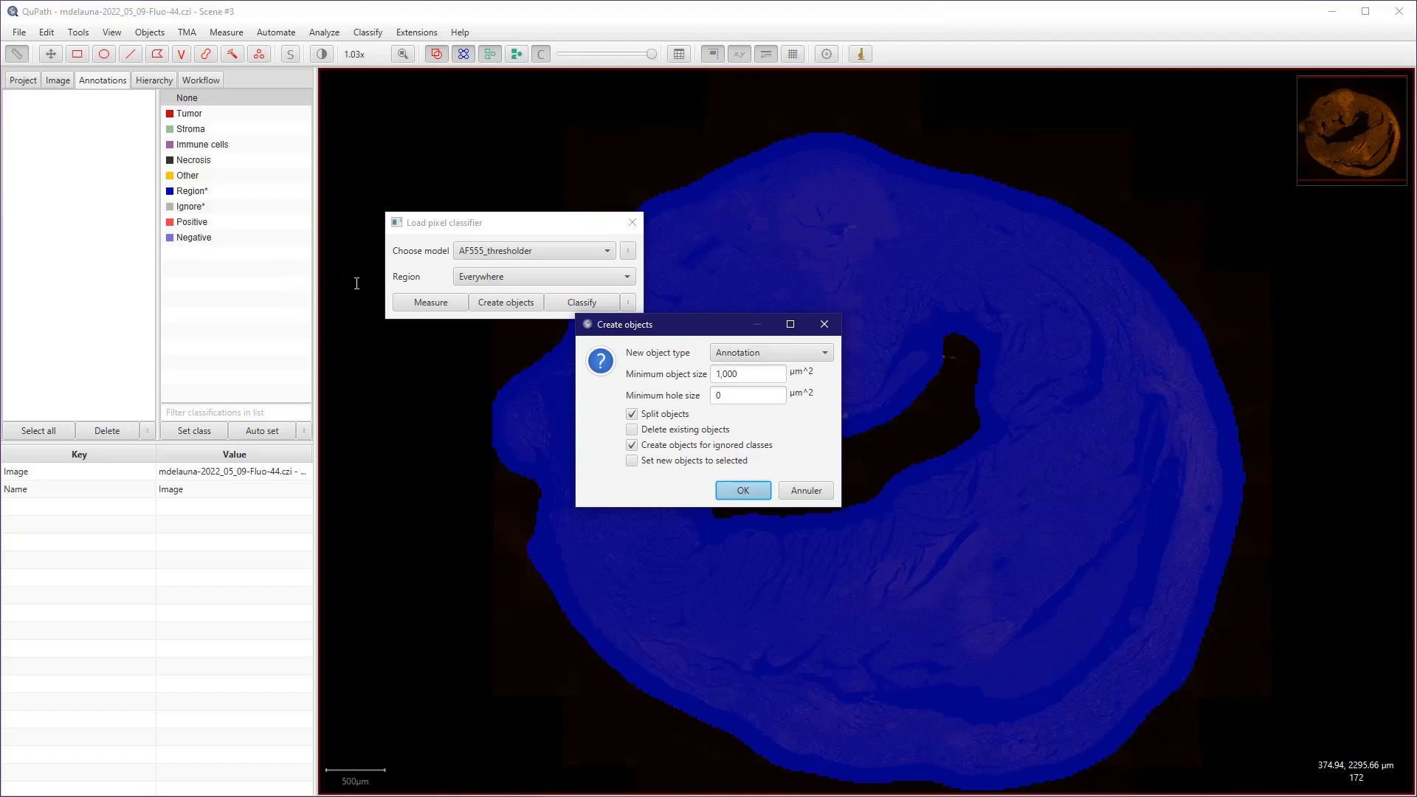
{"action": "key", "text": "Return"}
{"action": "left_click", "coordinate": [632, 222]}
- Create an editable workflow from the image's command history
{"action": "left_click", "coordinate": [201, 81]}
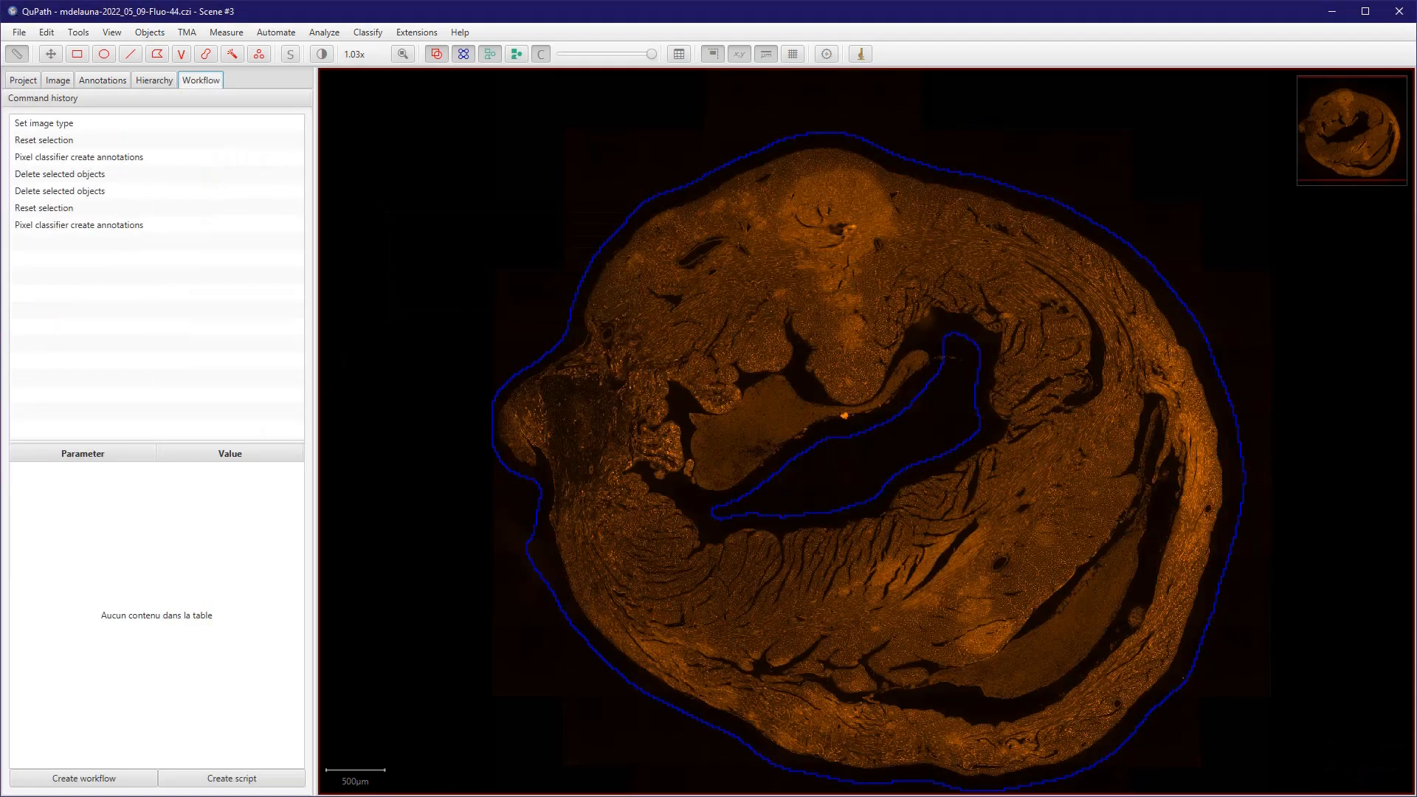
{"action": "left_click", "coordinate": [79, 225]}
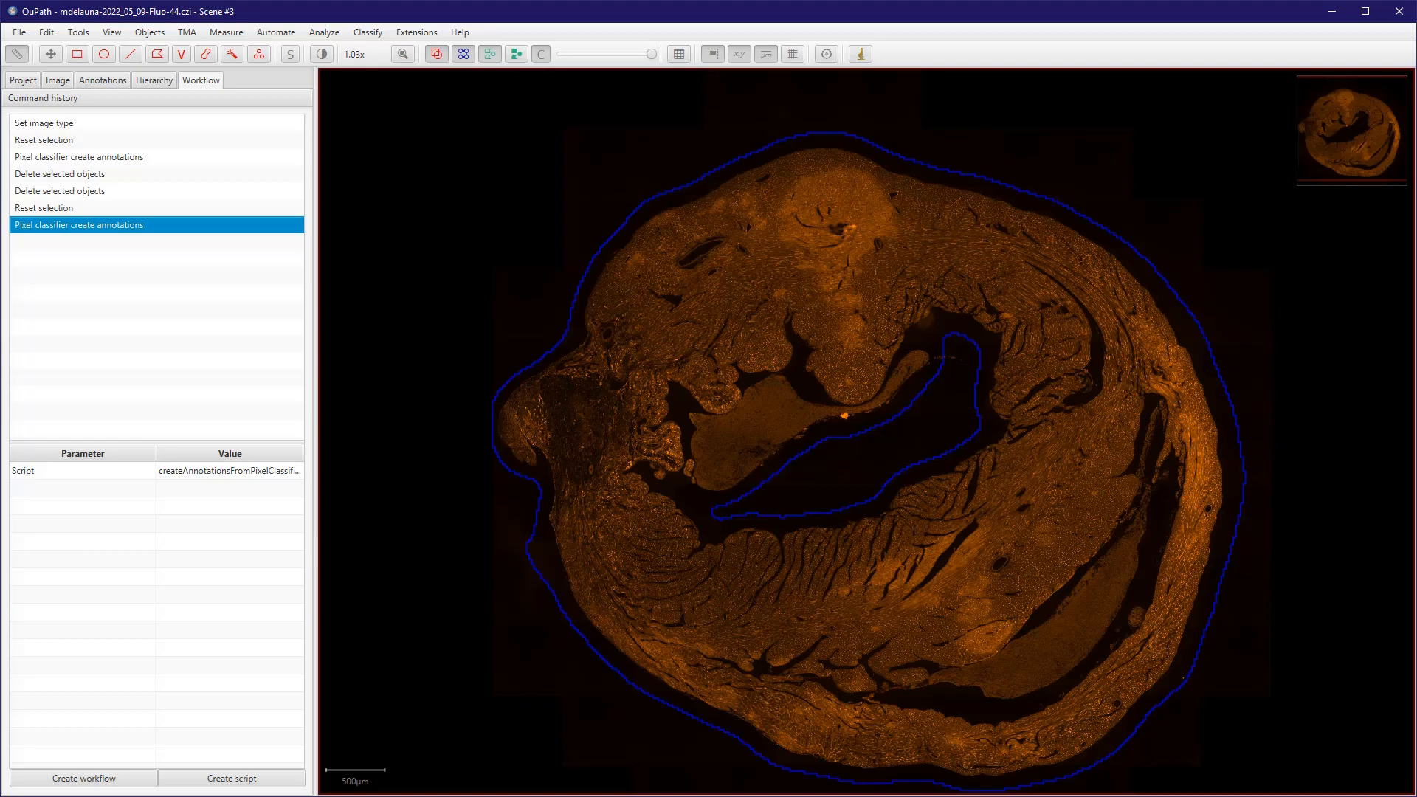
{"action": "left_click", "coordinate": [83, 778]}
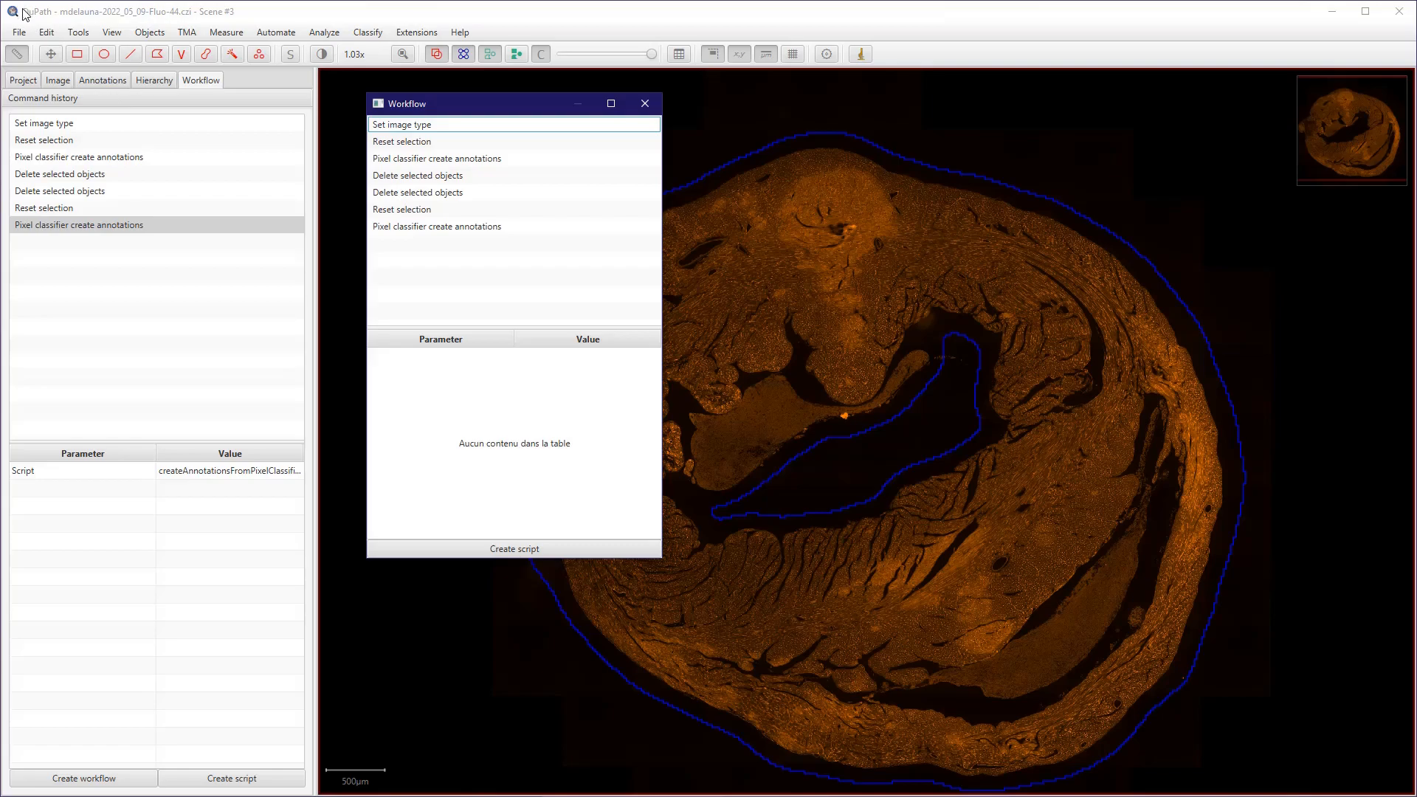
{"action": "left_click_drag", "start_coordinate": [455, 108], "coordinate": [538, 145]}
- Remove the first six workflow steps, from Set image type to the second Reset selection, keeping only the last Pixel classifier create annotations
{"action": "key", "text": "space"}
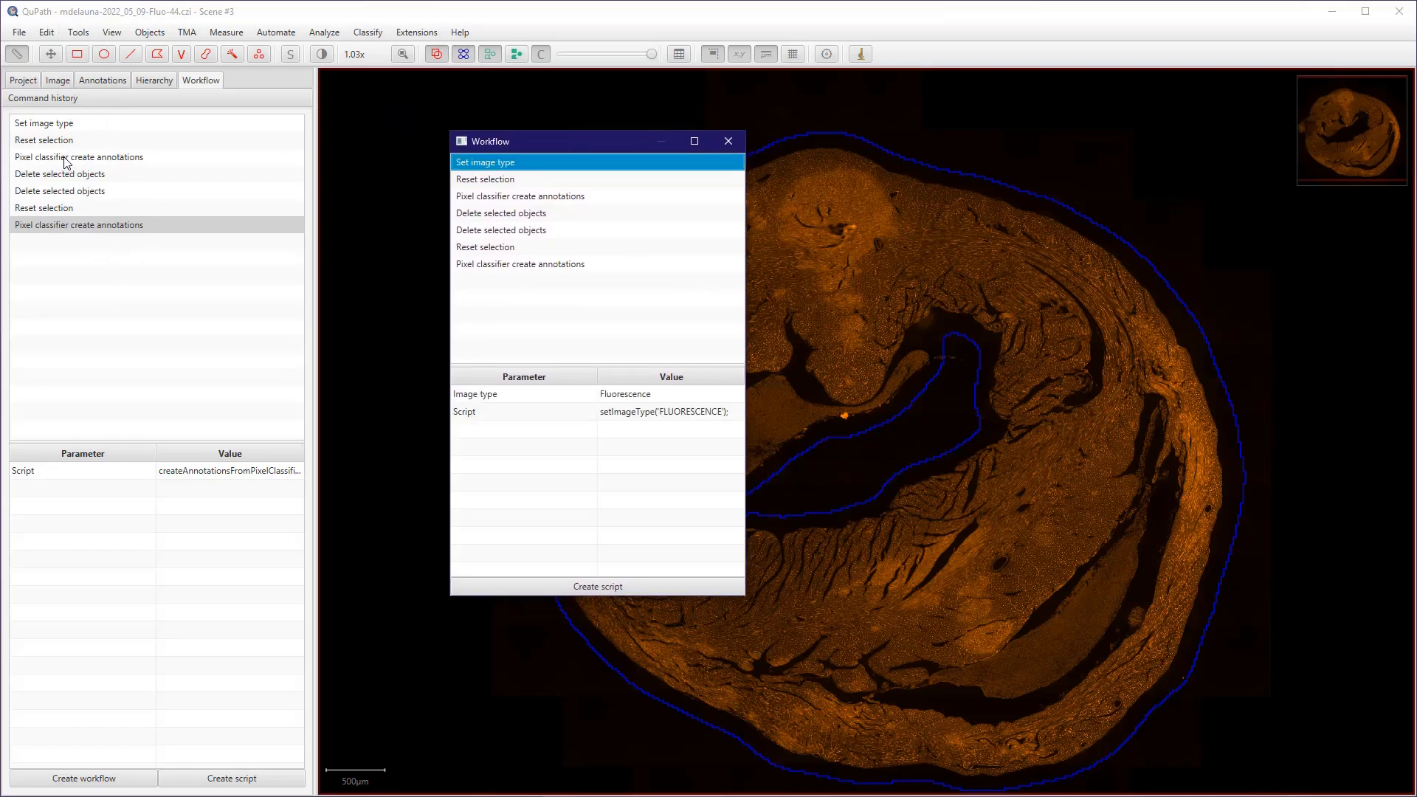
{"action": "key", "text": "shift+Down"}
{"action": "key", "text": "shift+Down"}
{"action": "key", "text": "shift+Down"}
{"action": "key", "text": "shift+Down"}
{"action": "key", "text": "shift+Down"}
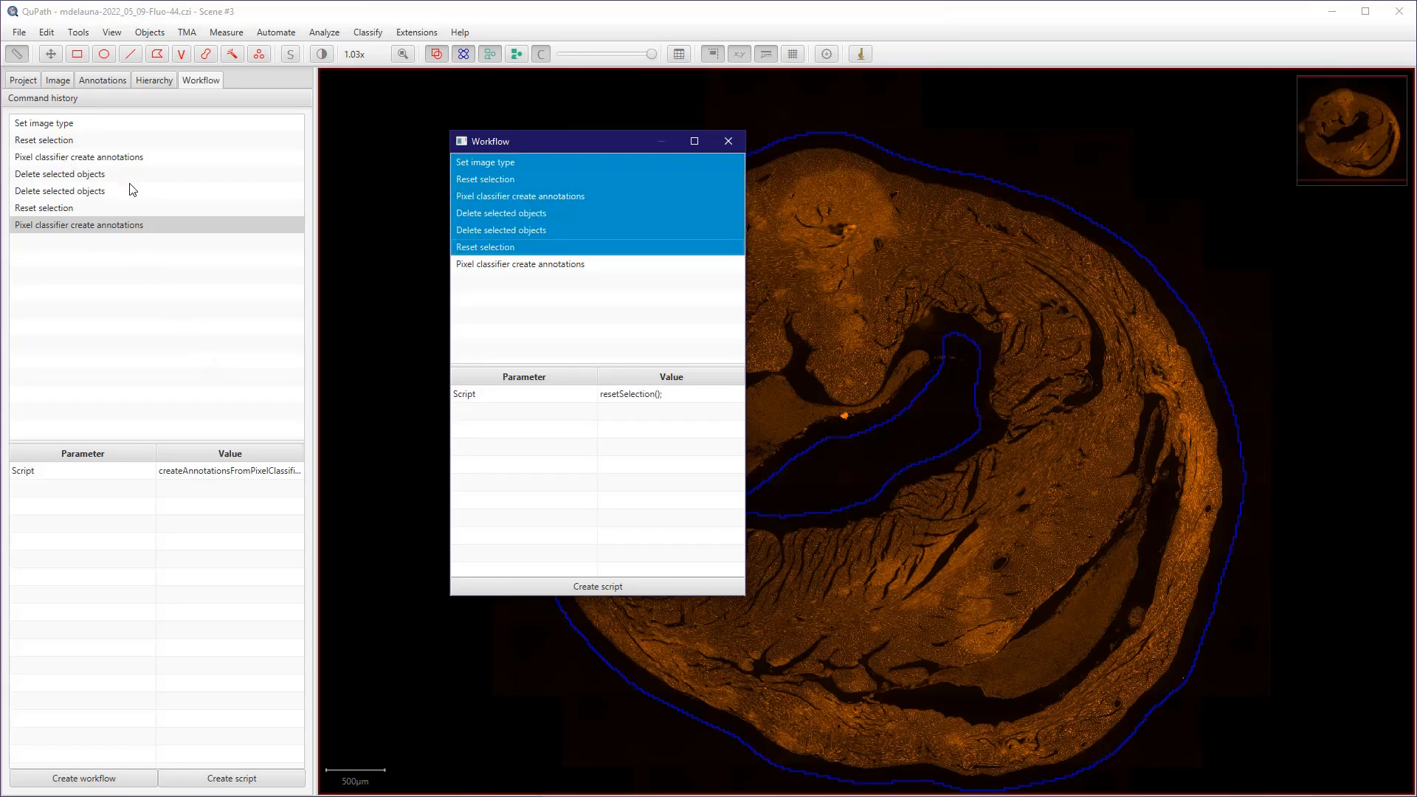
{"action": "right_click", "coordinate": [538, 248]}
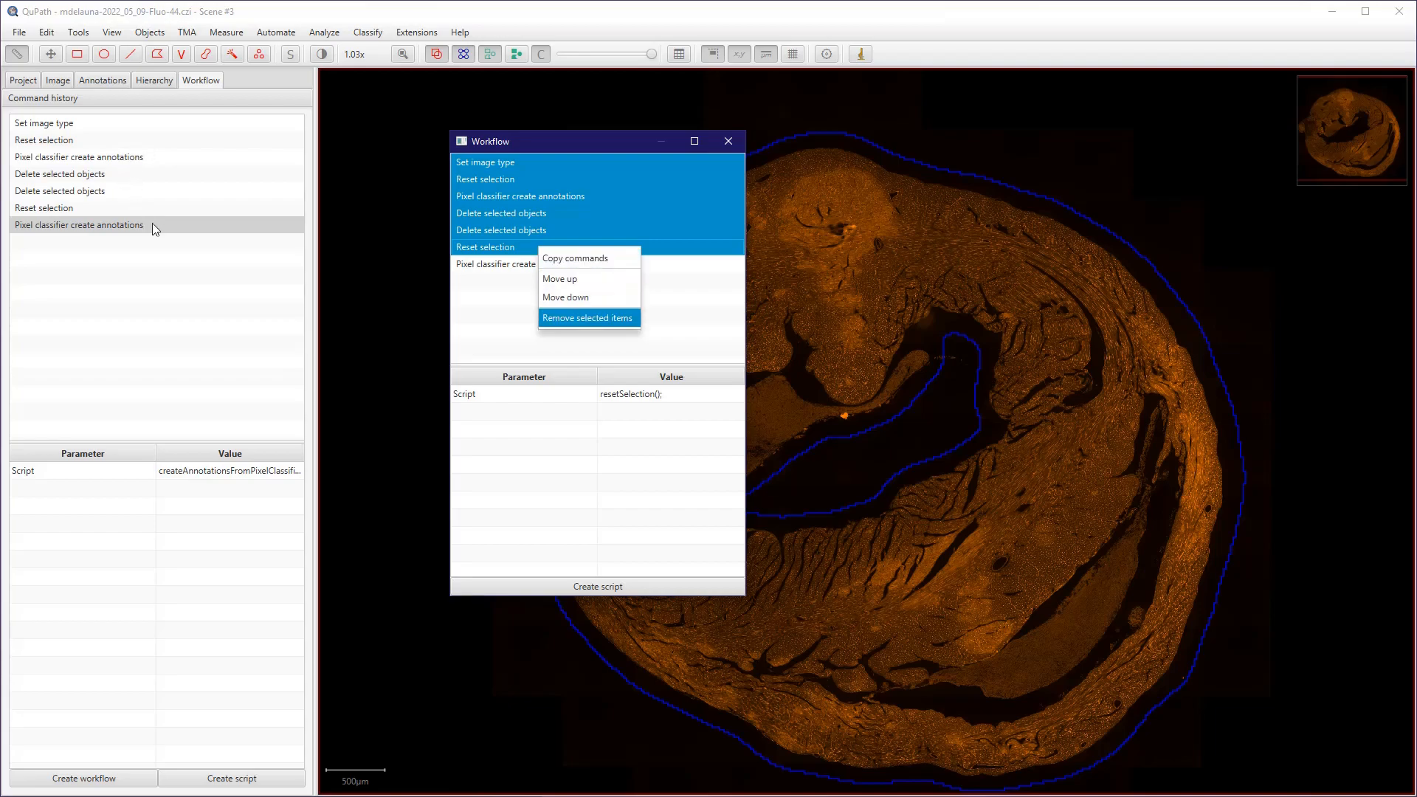
{"action": "left_click", "coordinate": [587, 317]}
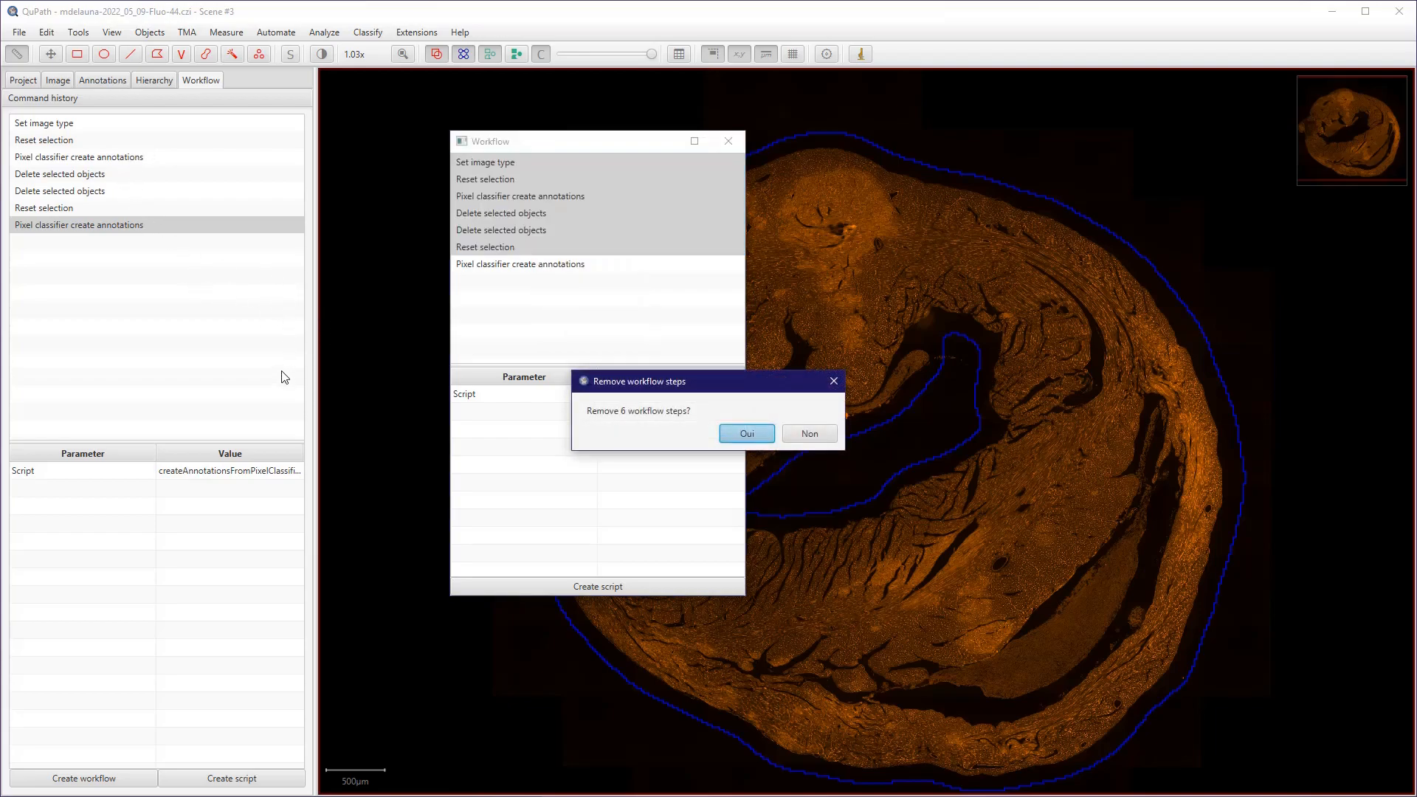
{"action": "key", "text": "Return"}
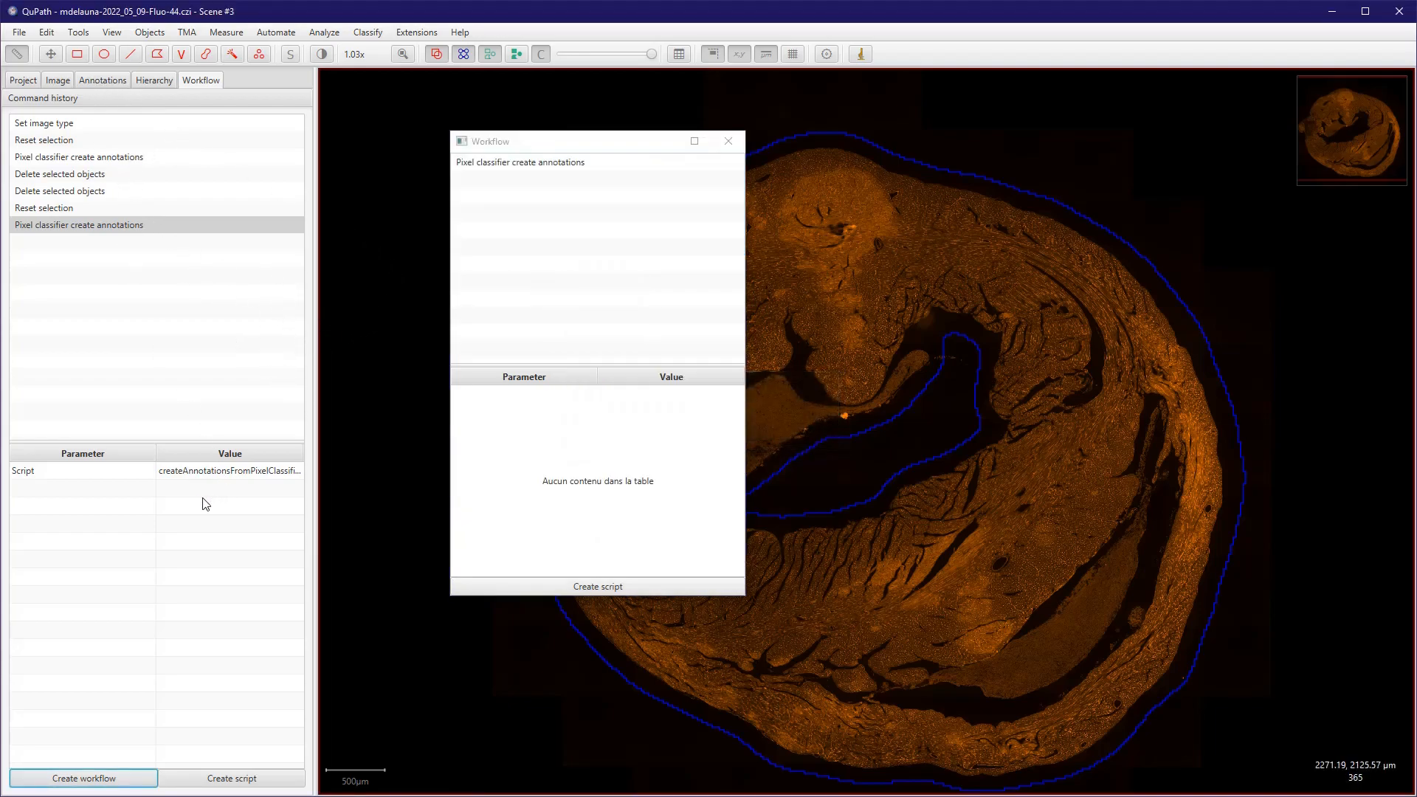
- Generate a script from the reduced workflow, save it as step1_thresholder in the project's scripts folder, and close the script and workflow windows
{"action": "left_click", "coordinate": [597, 586]}
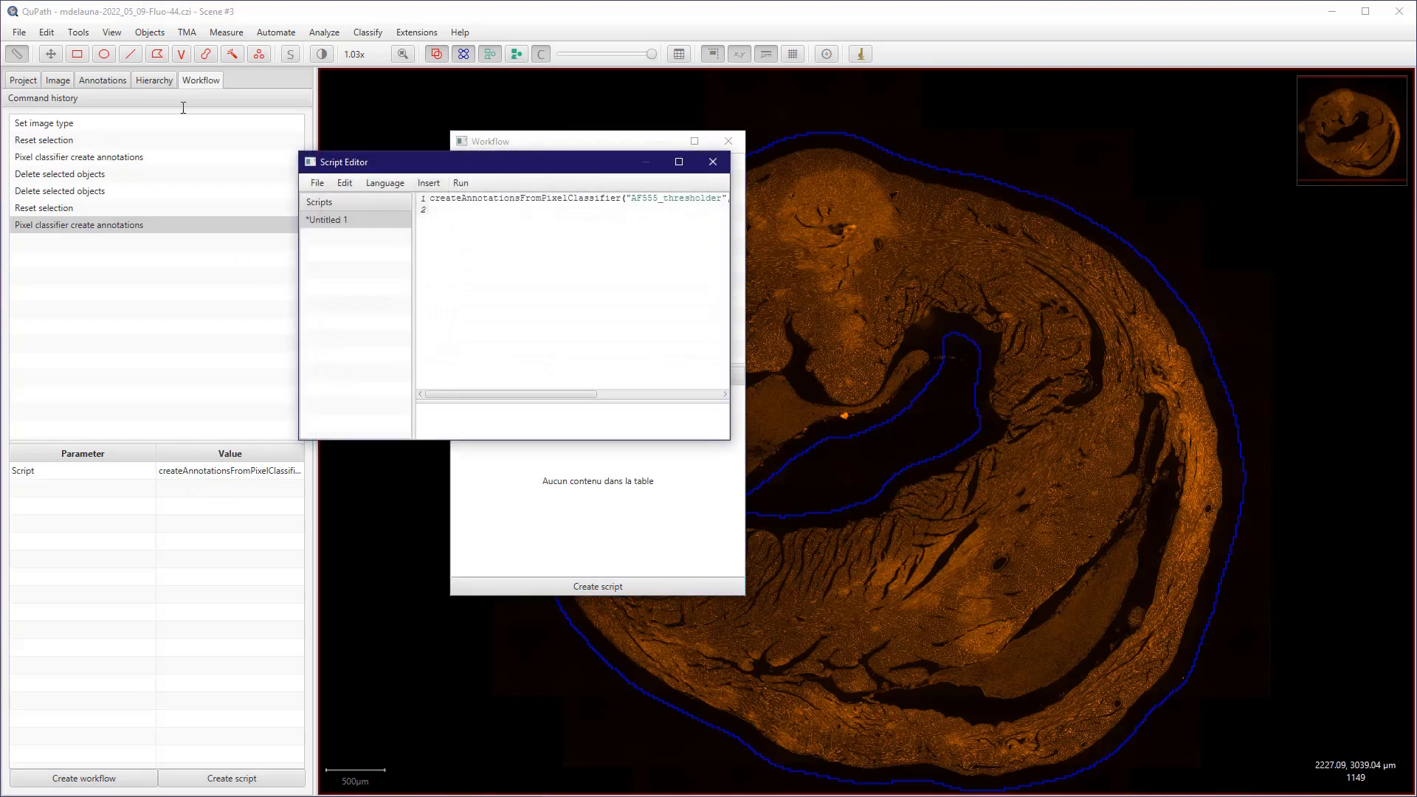
{"action": "mouse_move", "coordinate": [730, 266]}
{"action": "left_mouse_down"}
{"action": "mouse_move", "coordinate": [1127, 235]}
{"action": "mouse_move", "coordinate": [1027, 244]}
{"action": "left_mouse_up"}
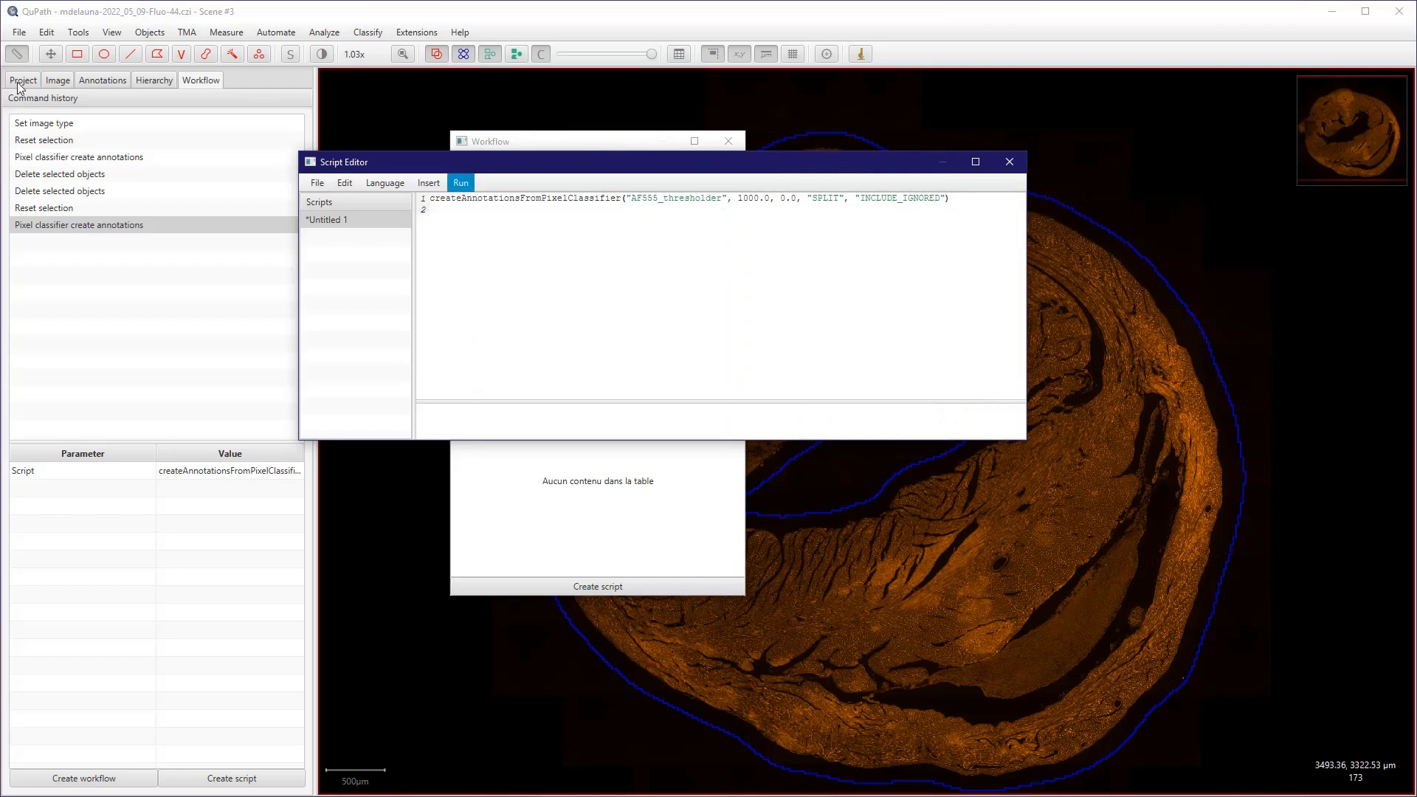
{"action": "left_click", "coordinate": [317, 182]}
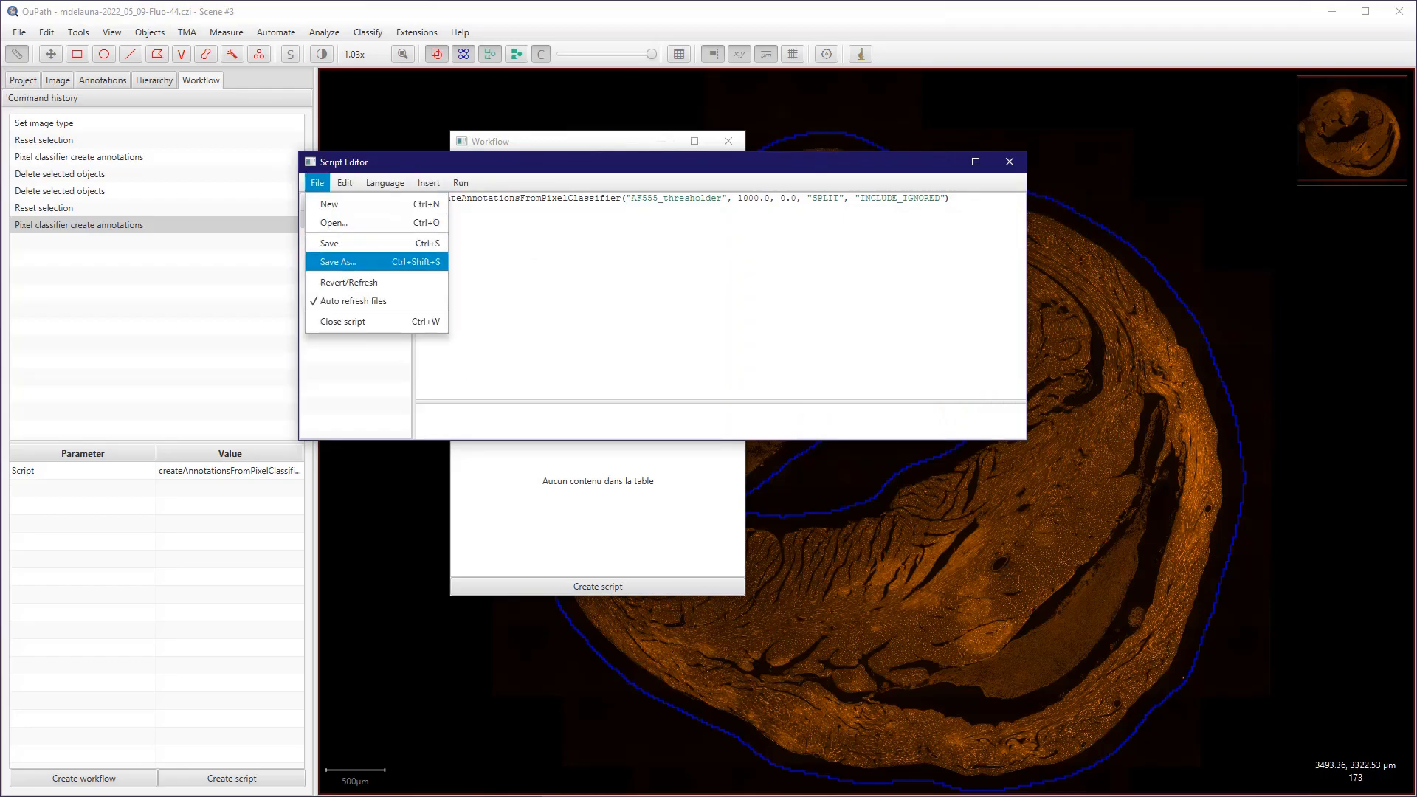
{"action": "left_click", "coordinate": [339, 243]}
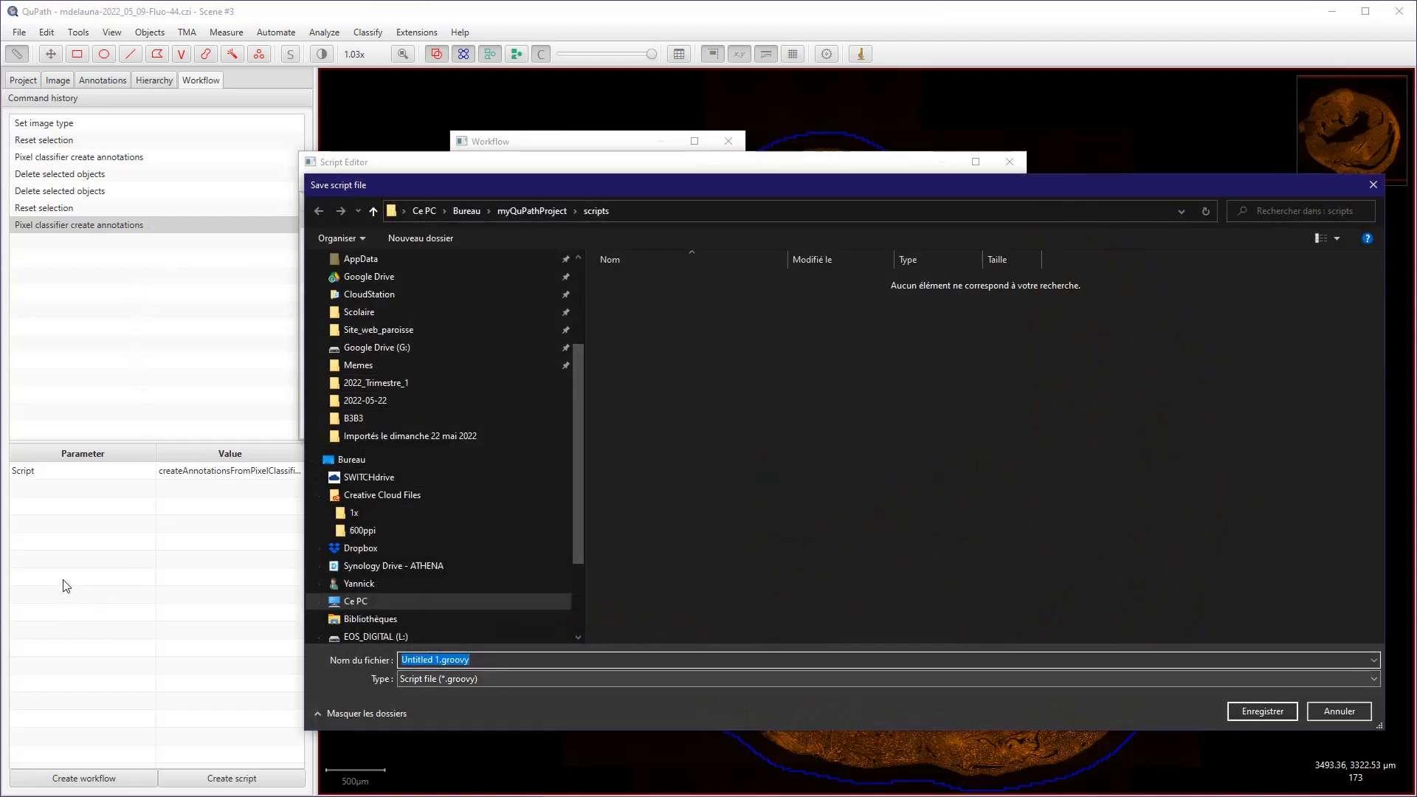
{"action": "type", "text": "thresholder"}
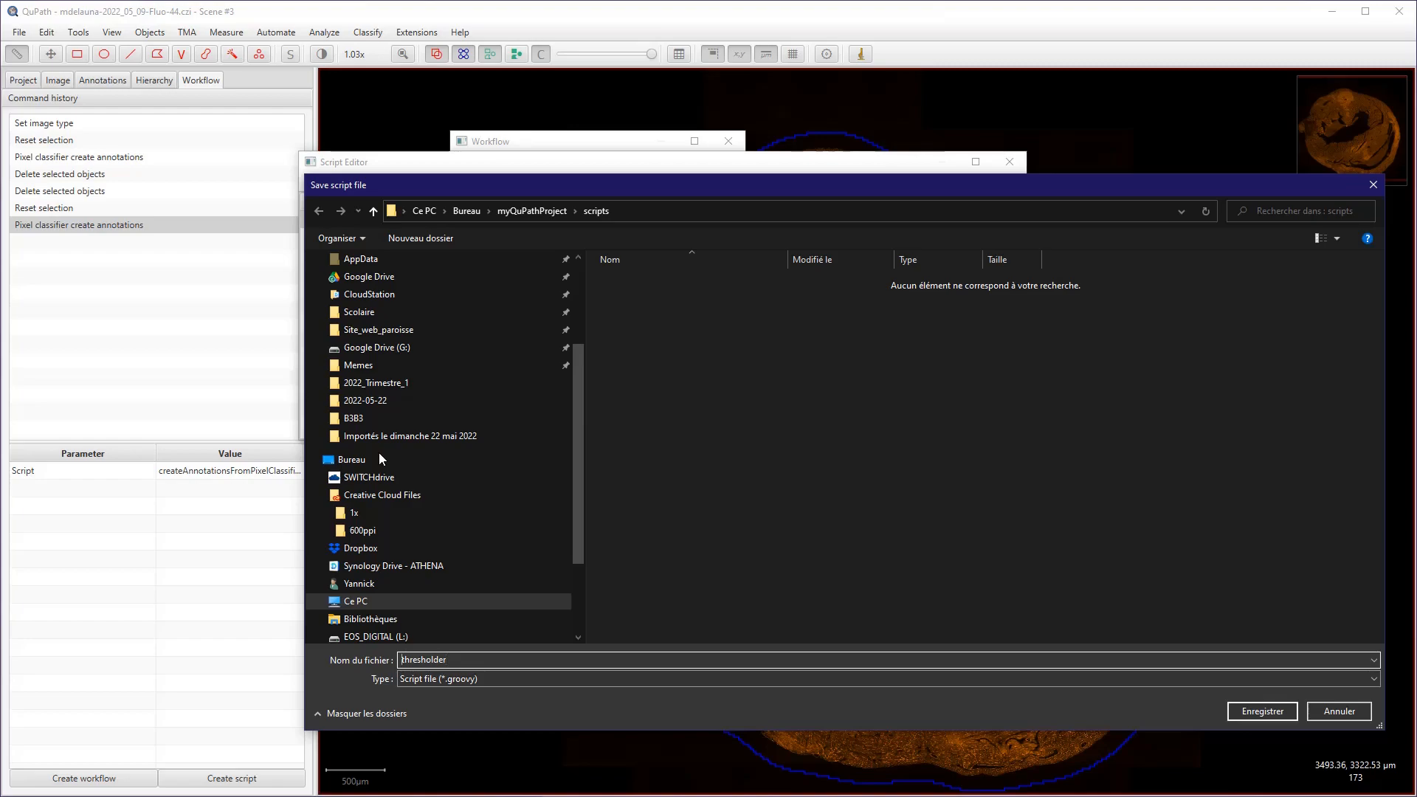
{"action": "type", "text": "step1_"}
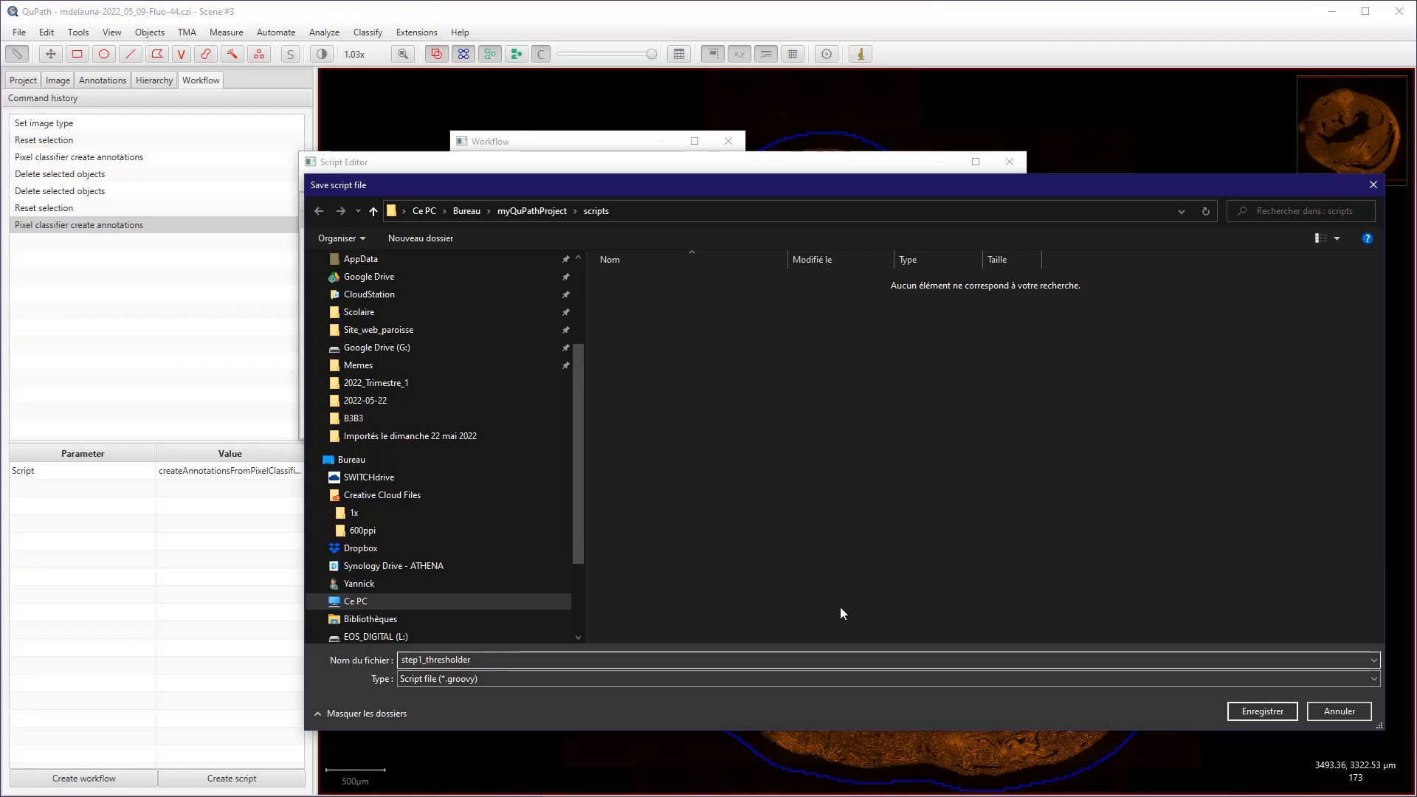
{"action": "key", "text": "Return"}
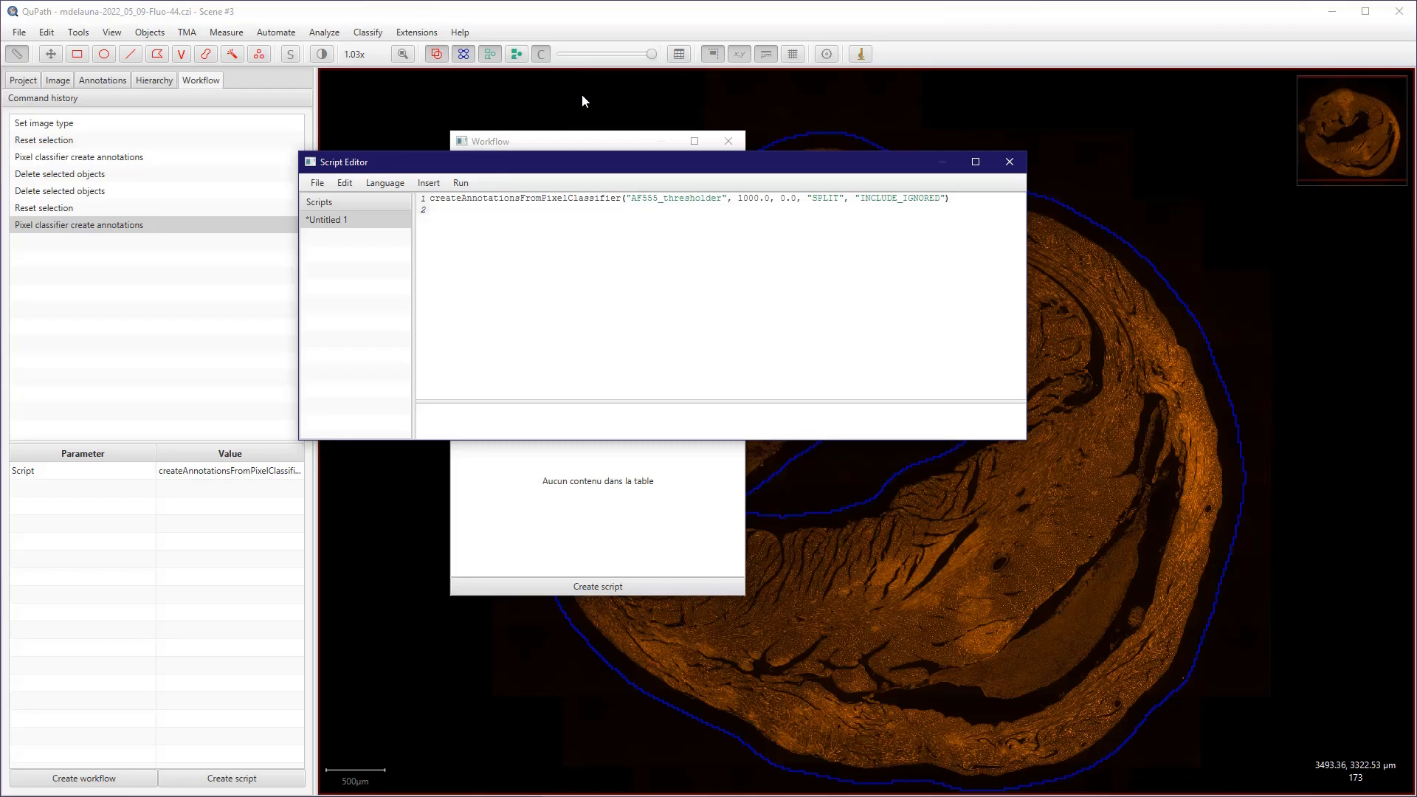
{"action": "left_click", "coordinate": [166, 253]}
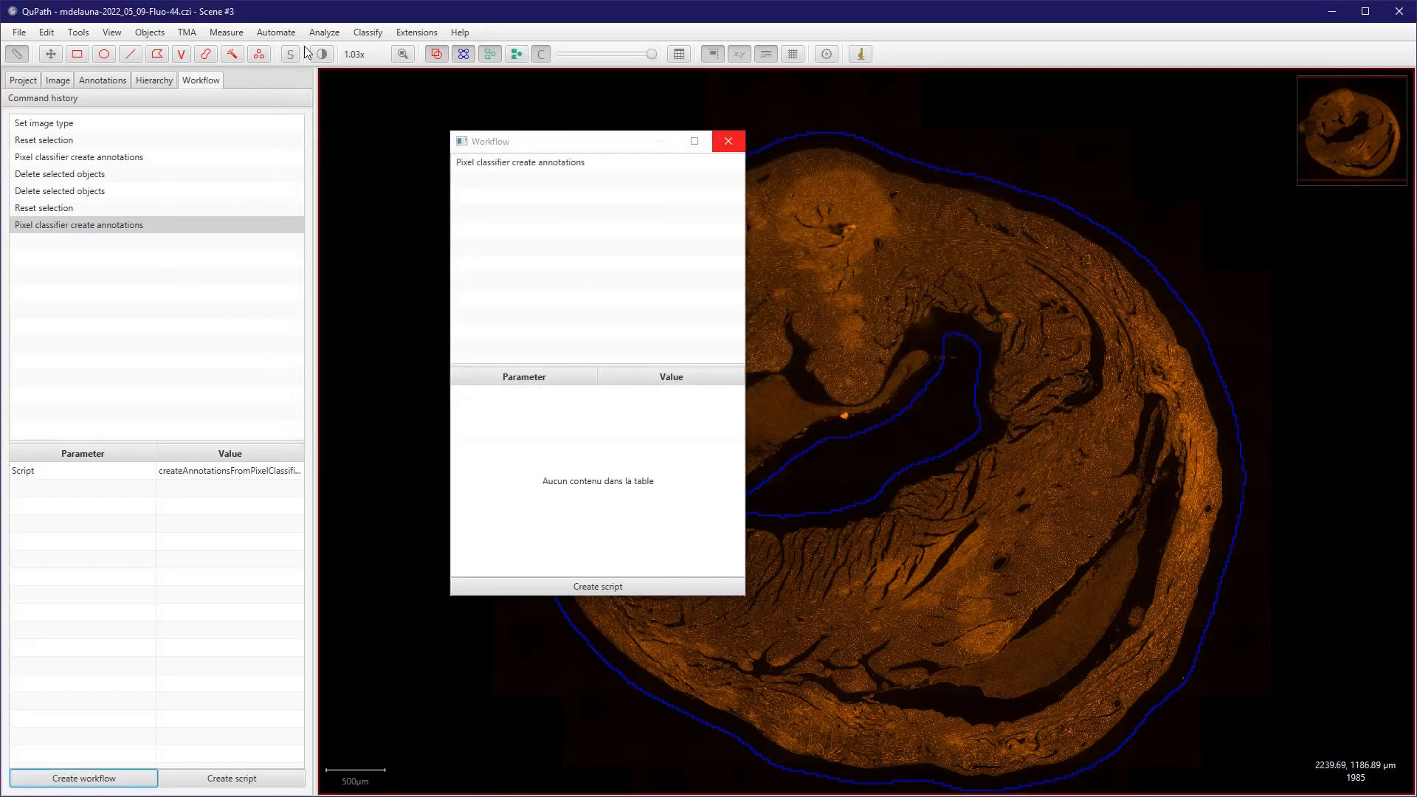
{"action": "left_click", "coordinate": [728, 141]}
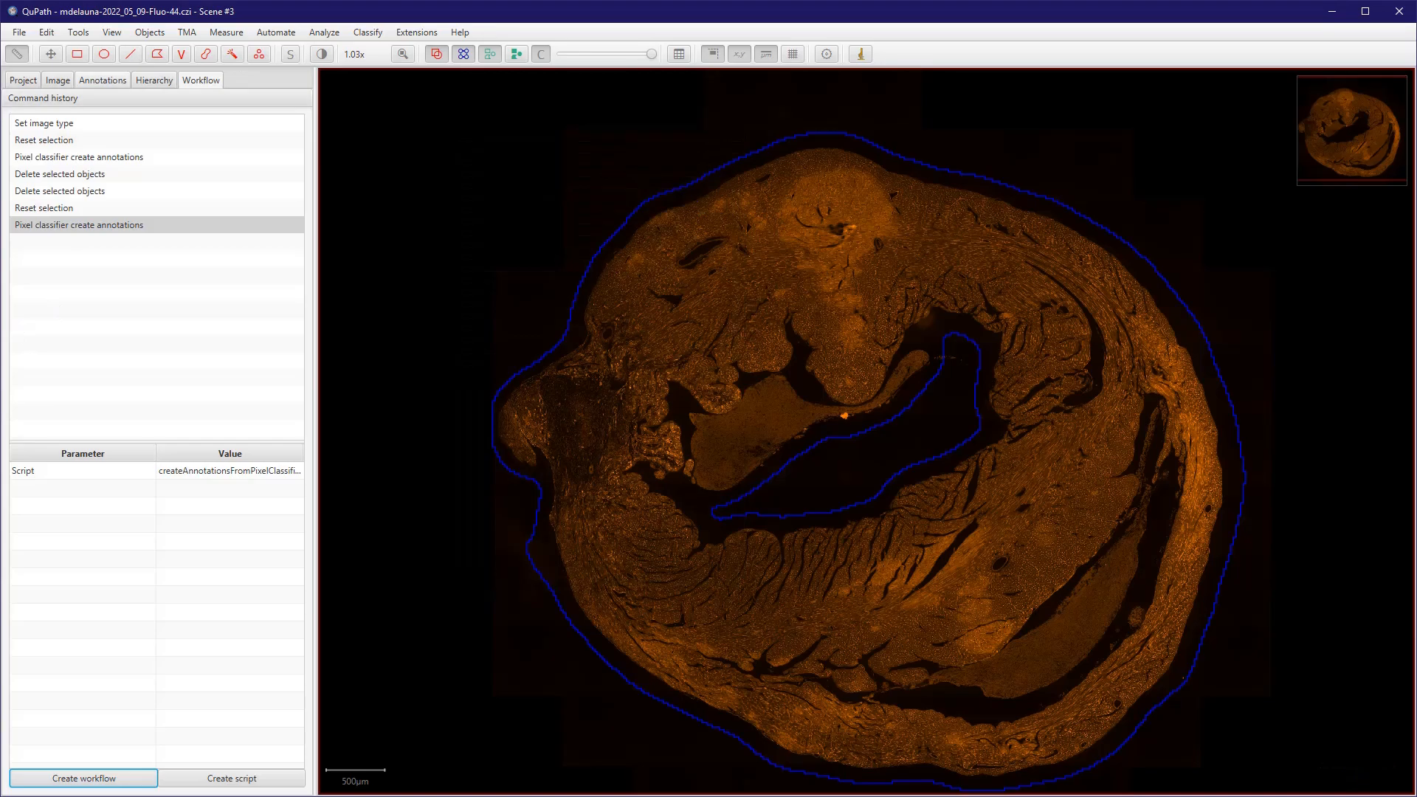
- Clear the existing Region* annotation from the image's annotation list to test the saved script
{"action": "left_click", "coordinate": [102, 80]}
{"action": "left_click", "coordinate": [89, 98]}
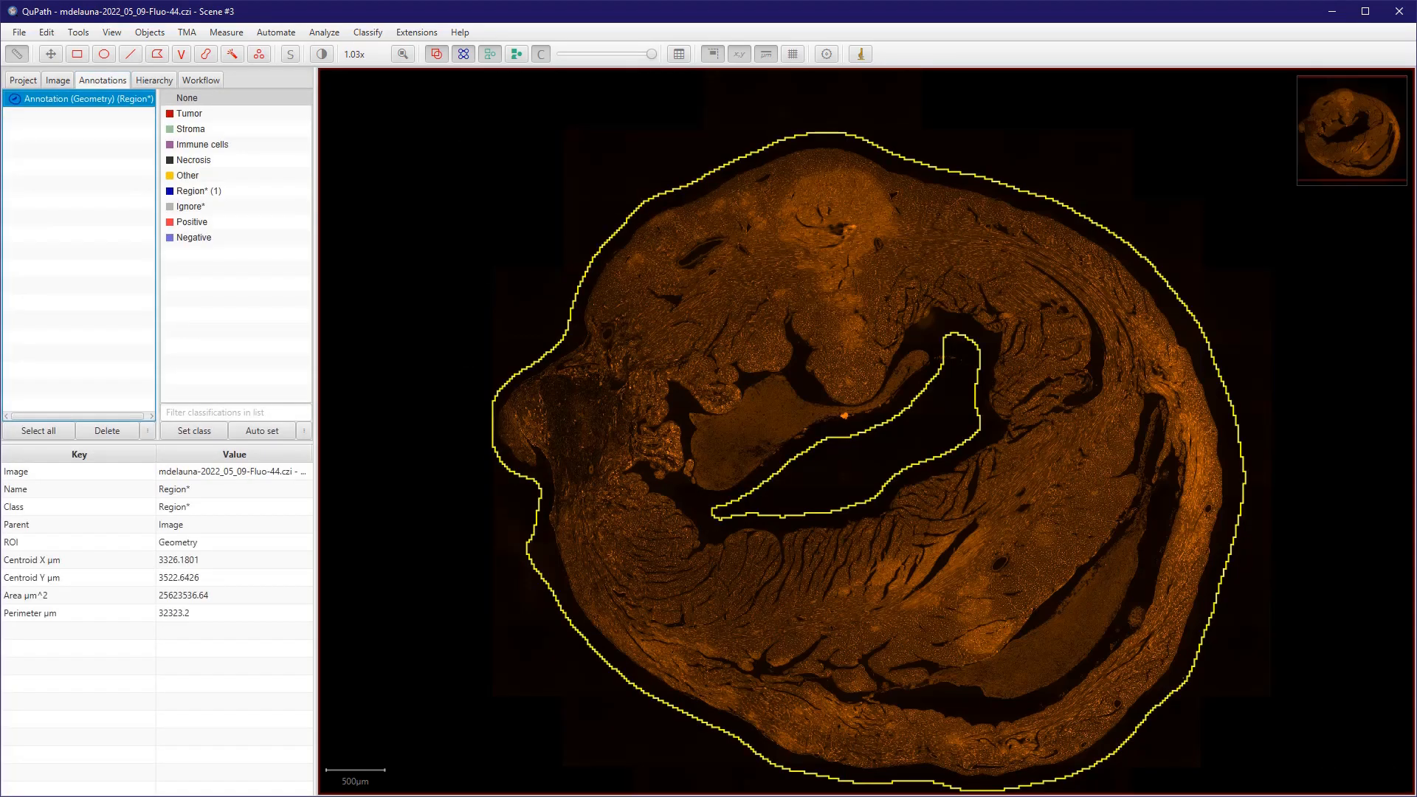
{"action": "left_click", "coordinate": [107, 430]}
{"action": "key", "text": "Return"}
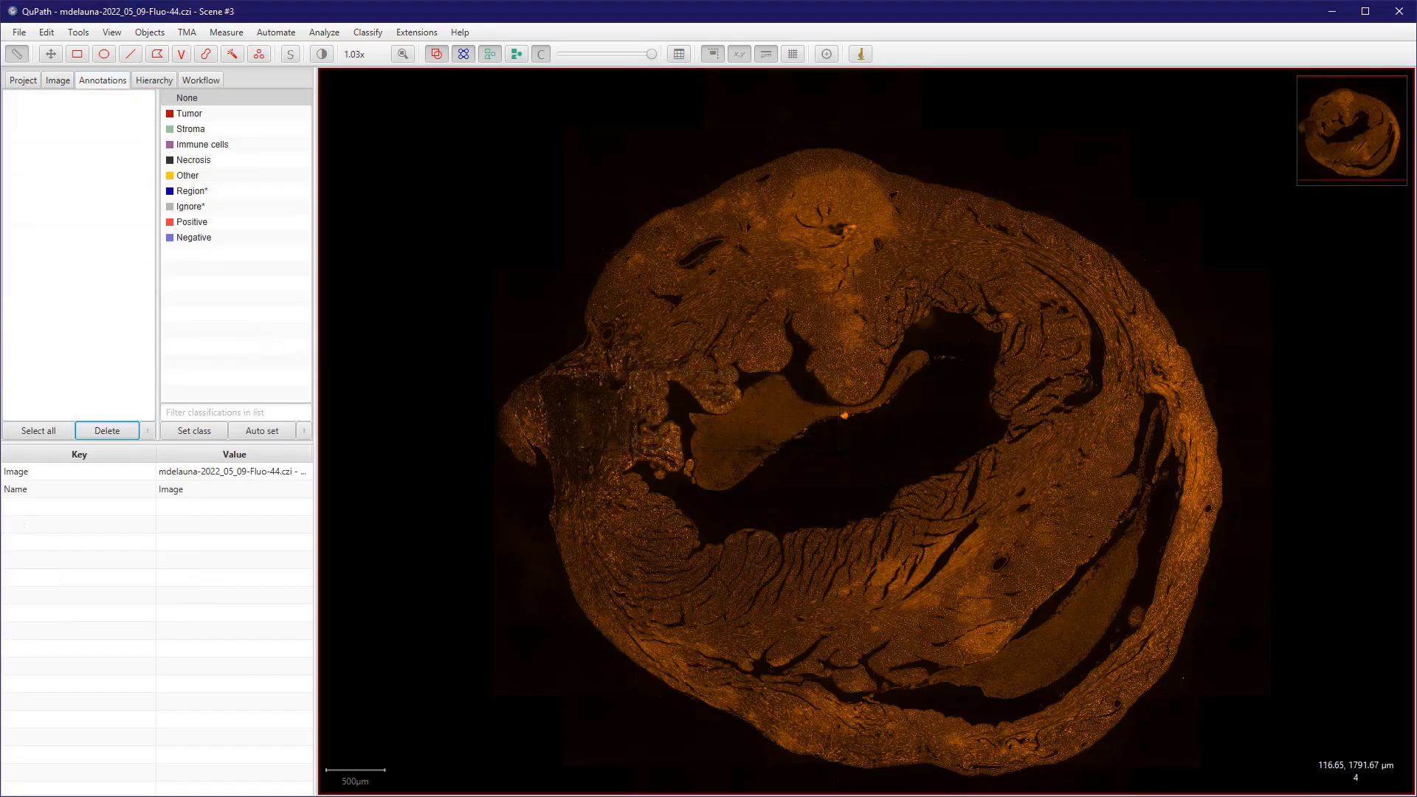
- Run the project script step1_thresholder on the current image to recreate the tissue annotation, and close the script editor
{"action": "left_click", "coordinate": [275, 33]}
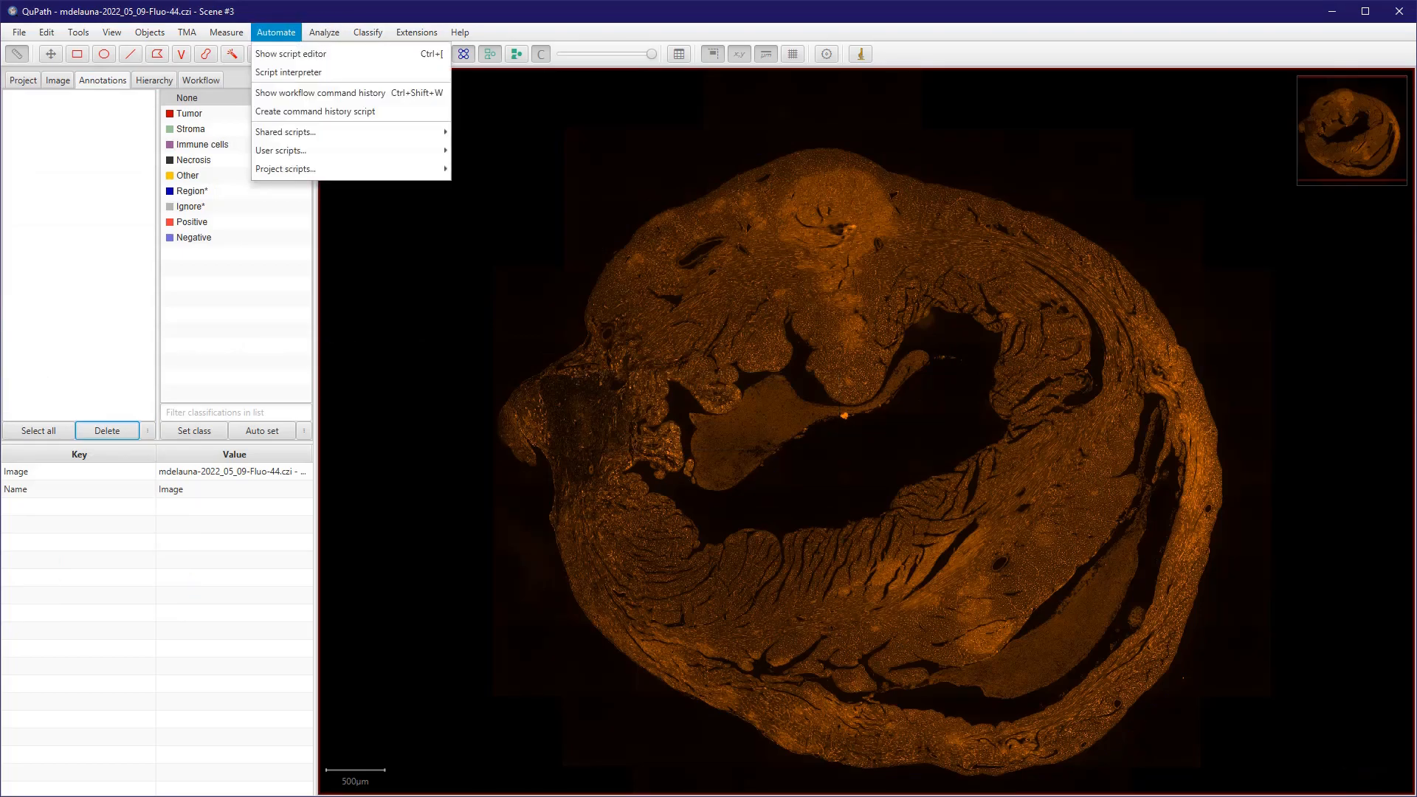
{"action": "mouse_move", "coordinate": [286, 169]}
{"action": "key", "text": "Down"}
{"action": "key", "text": "Down"}
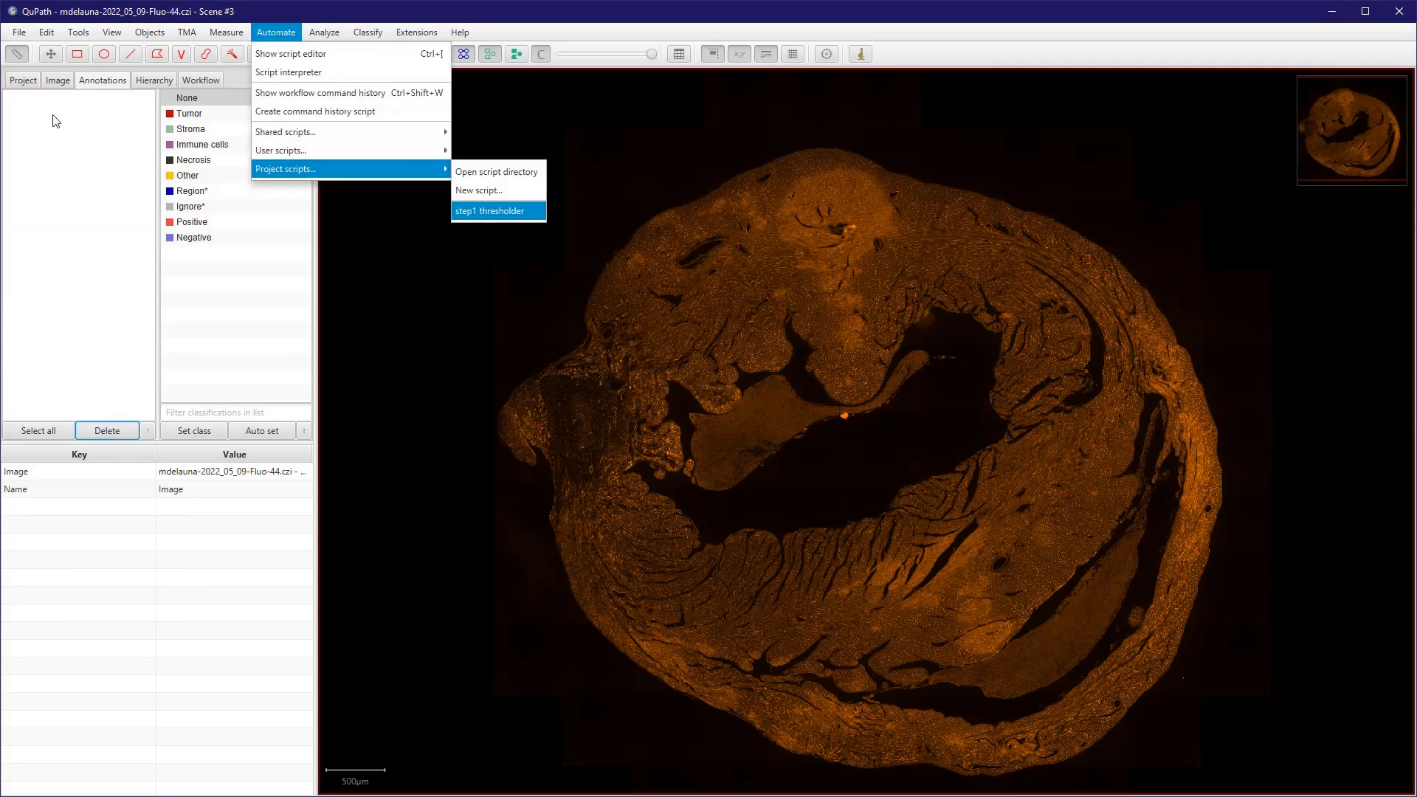
{"action": "key", "text": "Return"}
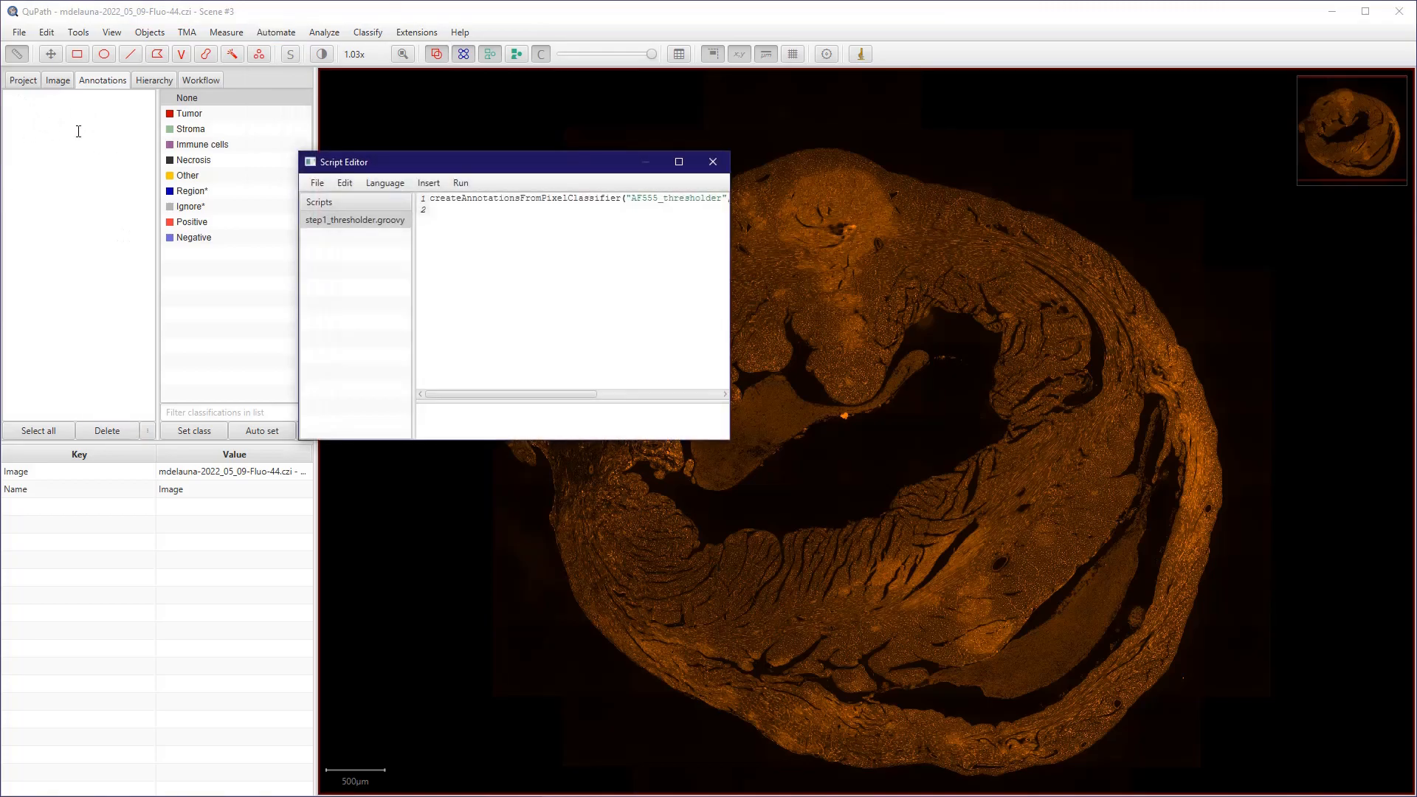
{"action": "key", "text": "alt+r"}
{"action": "key", "text": "Down"}
{"action": "key", "text": "Return"}
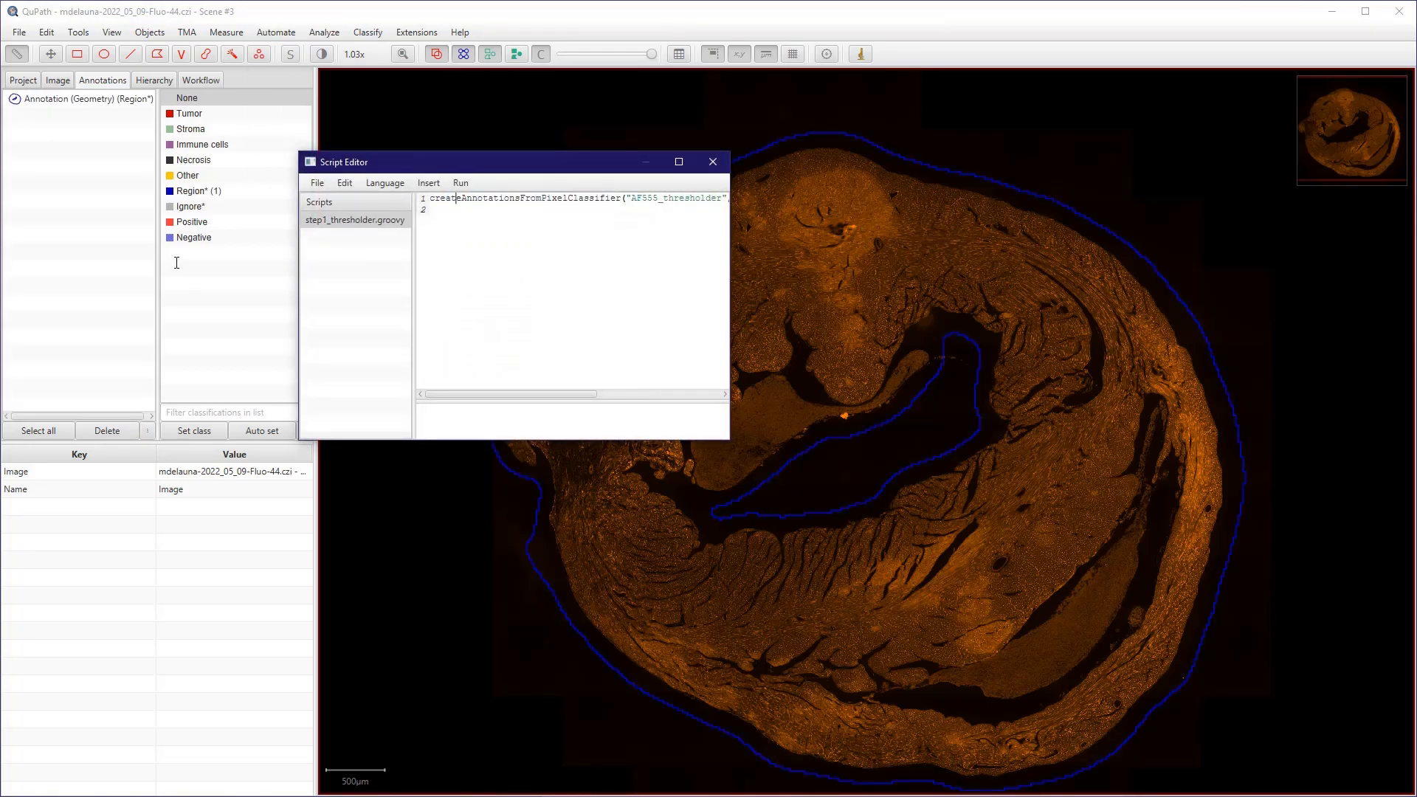
{"action": "left_click", "coordinate": [713, 161]}
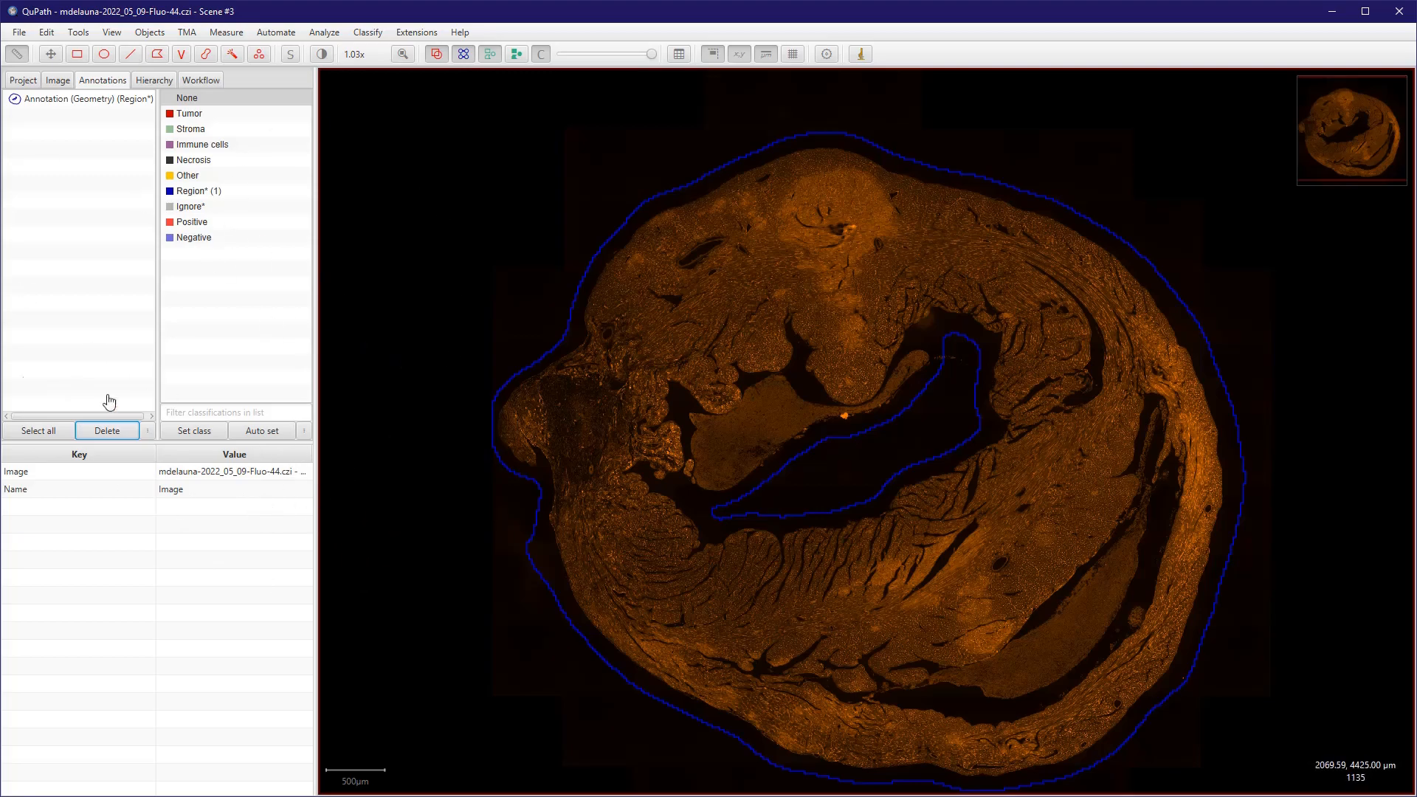
{"action": "left_click", "coordinate": [111, 32]}
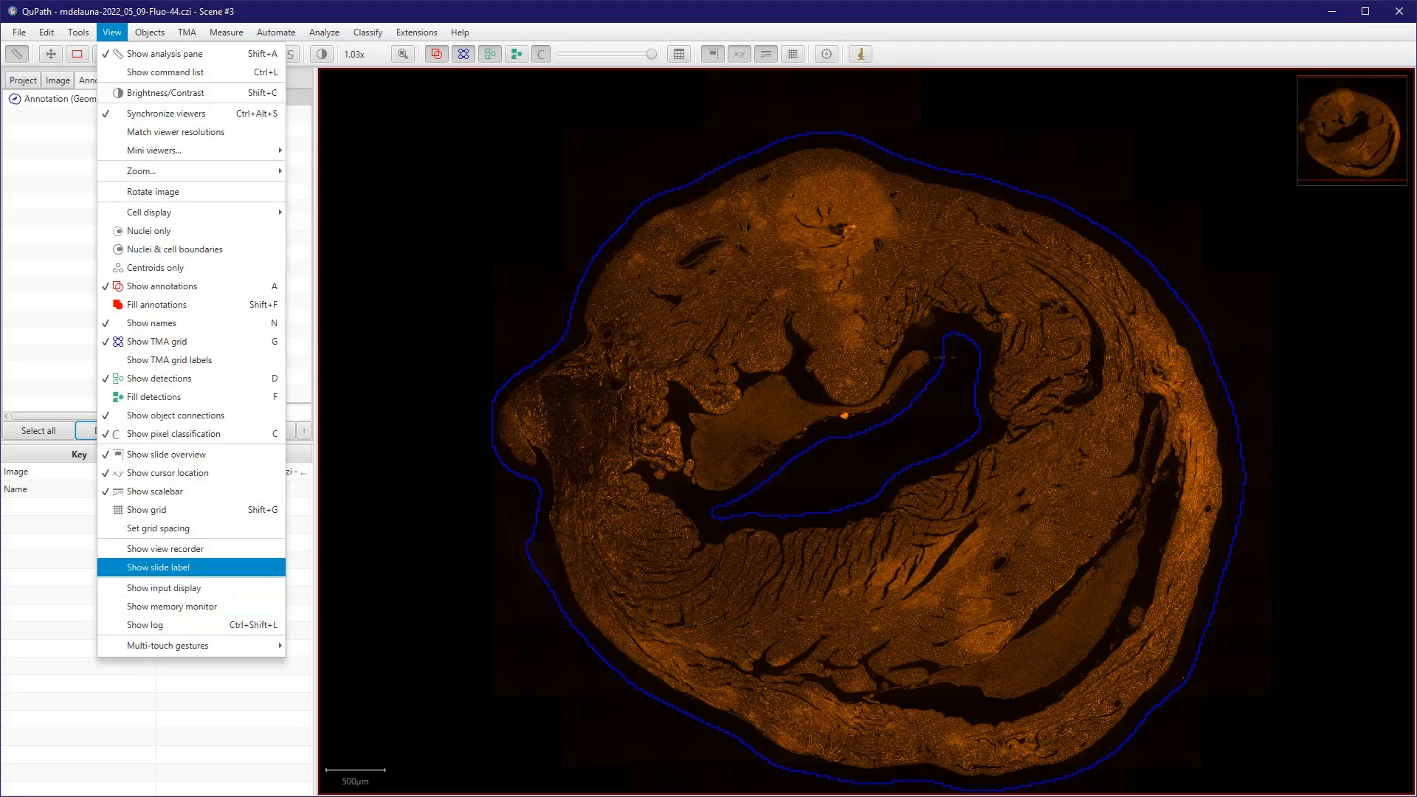
{"action": "left_click", "coordinate": [165, 548]}
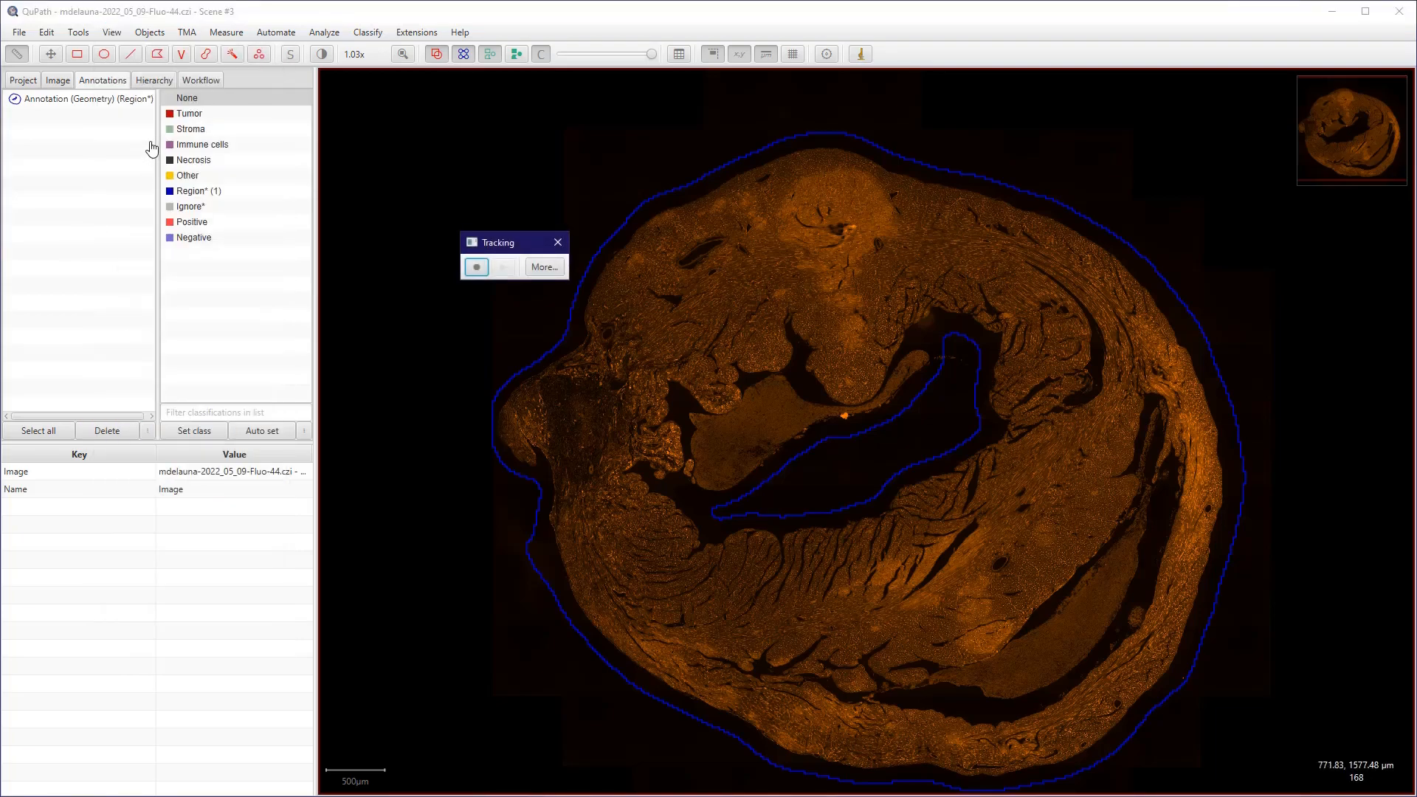
{"action": "left_click", "coordinate": [558, 242]}
- Turn on the on-screen input display for keyboard and mouse actions
{"action": "left_click", "coordinate": [112, 33]}
{"action": "mouse_move", "coordinate": [168, 646]}
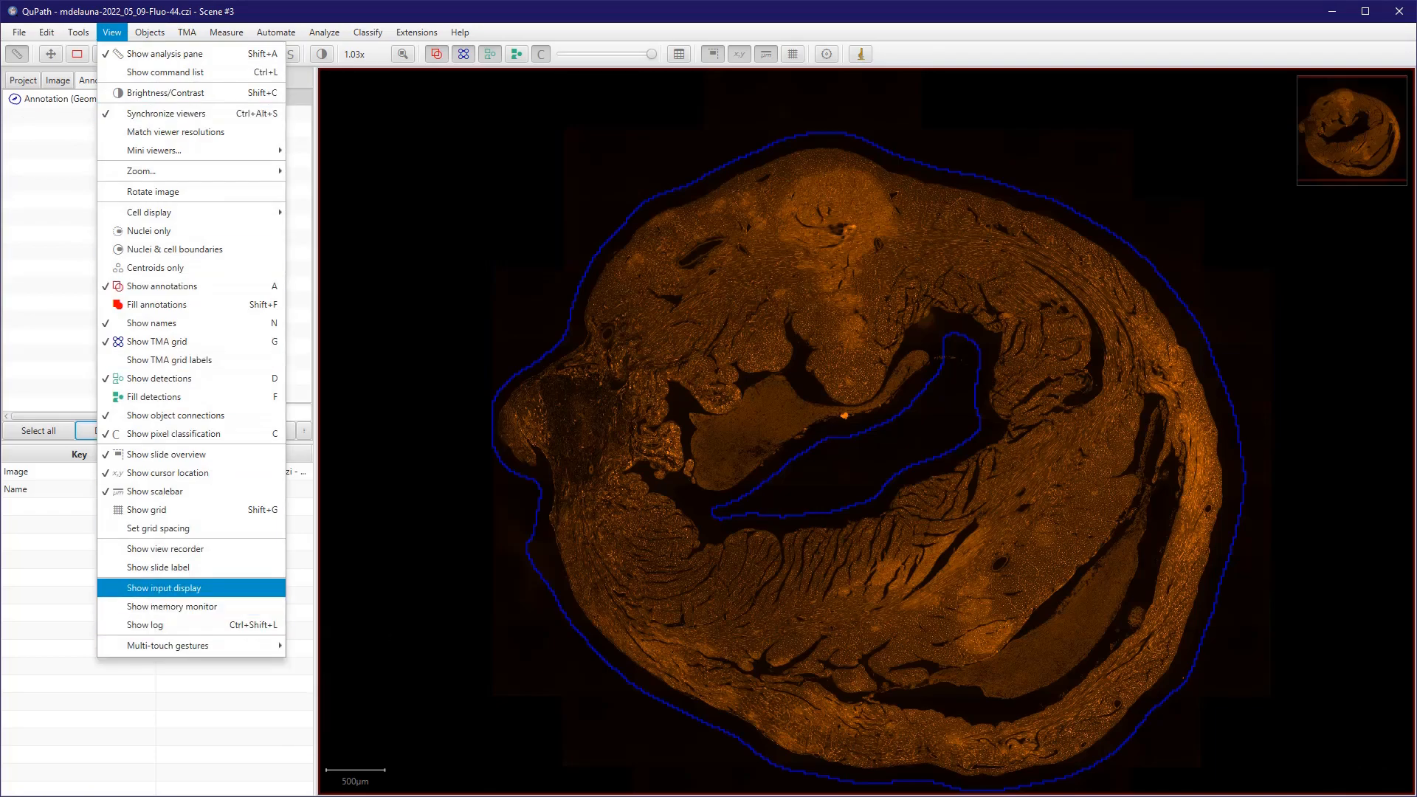
{"action": "left_click", "coordinate": [164, 587]}
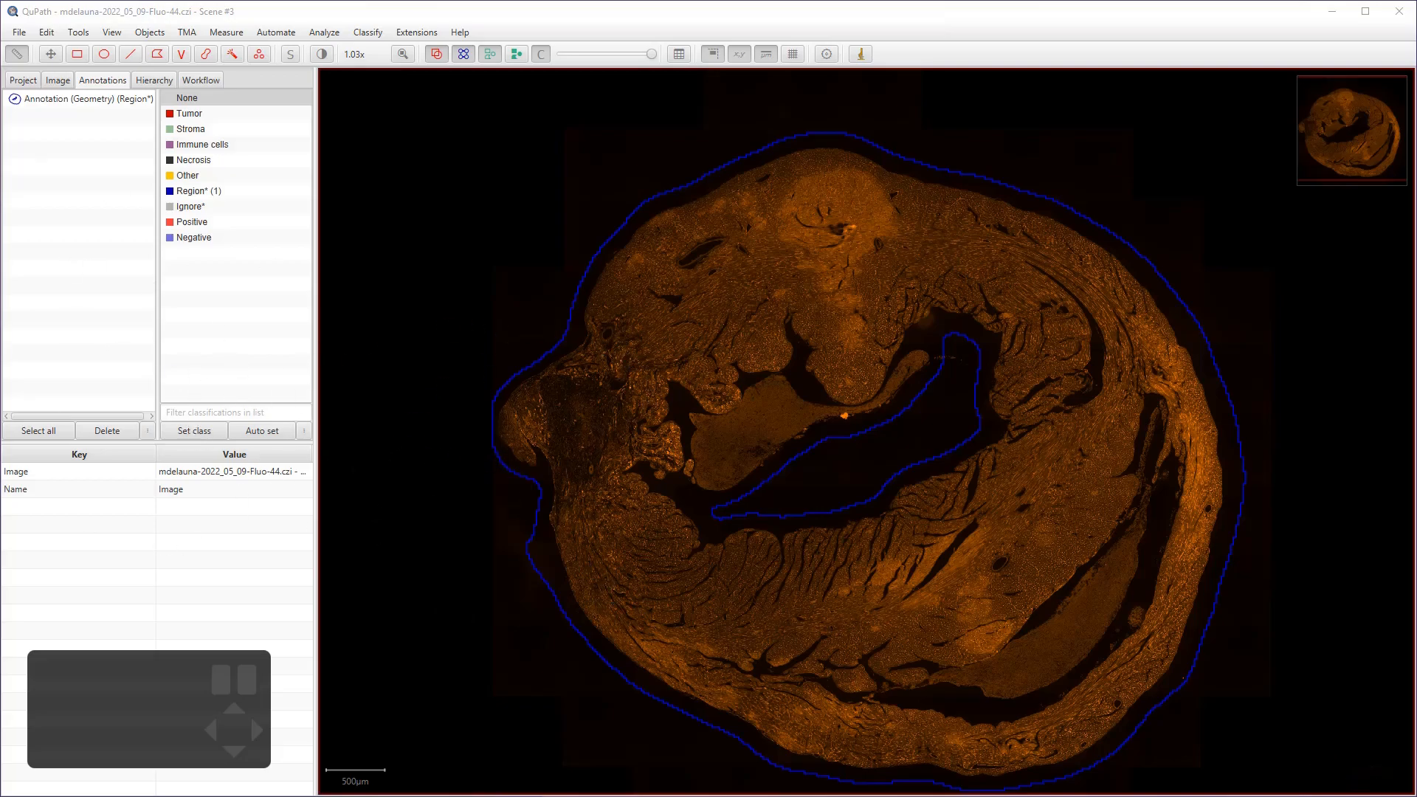
- Unlock the Region* annotation of the heart tissue and activate the Brush tool
{"action": "left_click", "coordinate": [81, 99]}
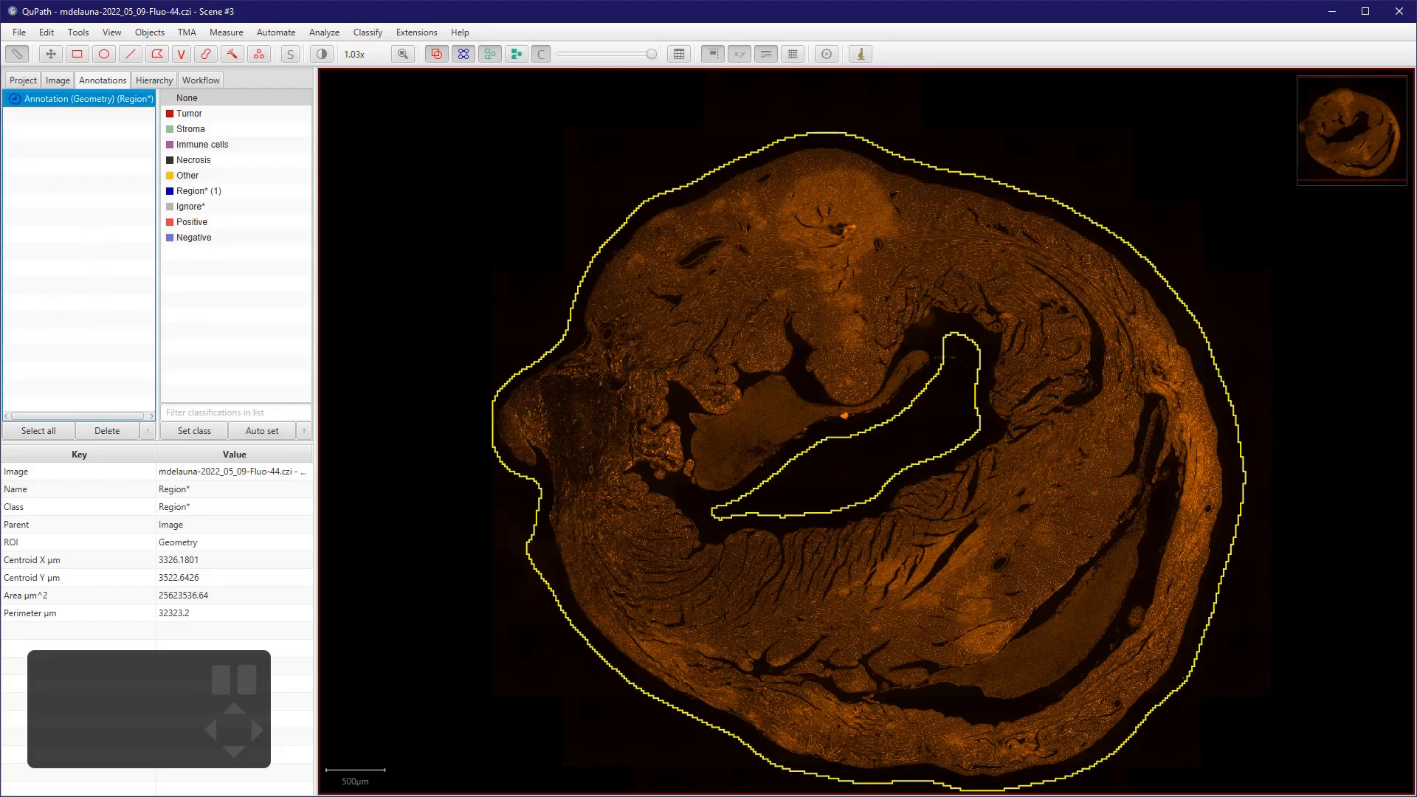
{"action": "right_click", "coordinate": [45, 100]}
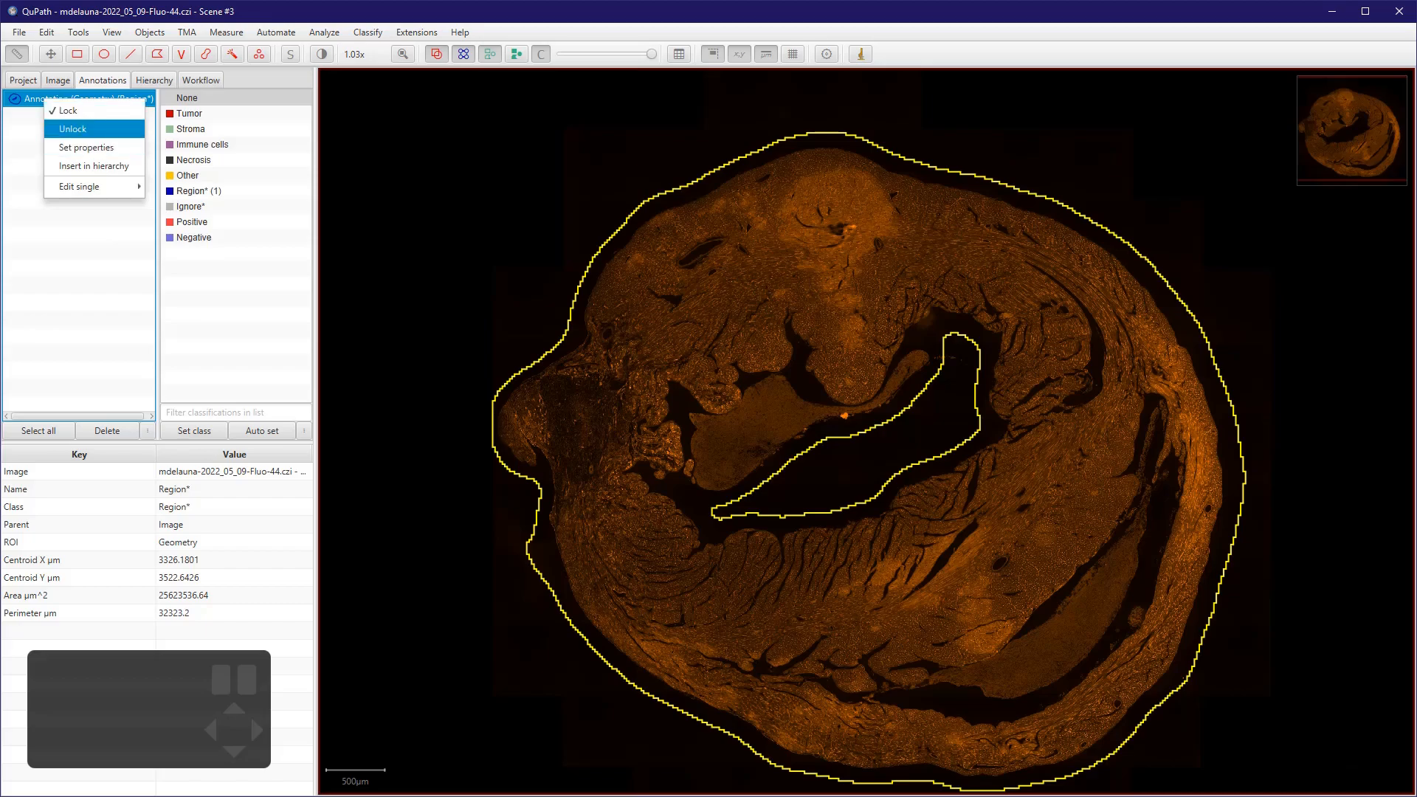
{"action": "left_click", "coordinate": [72, 129]}
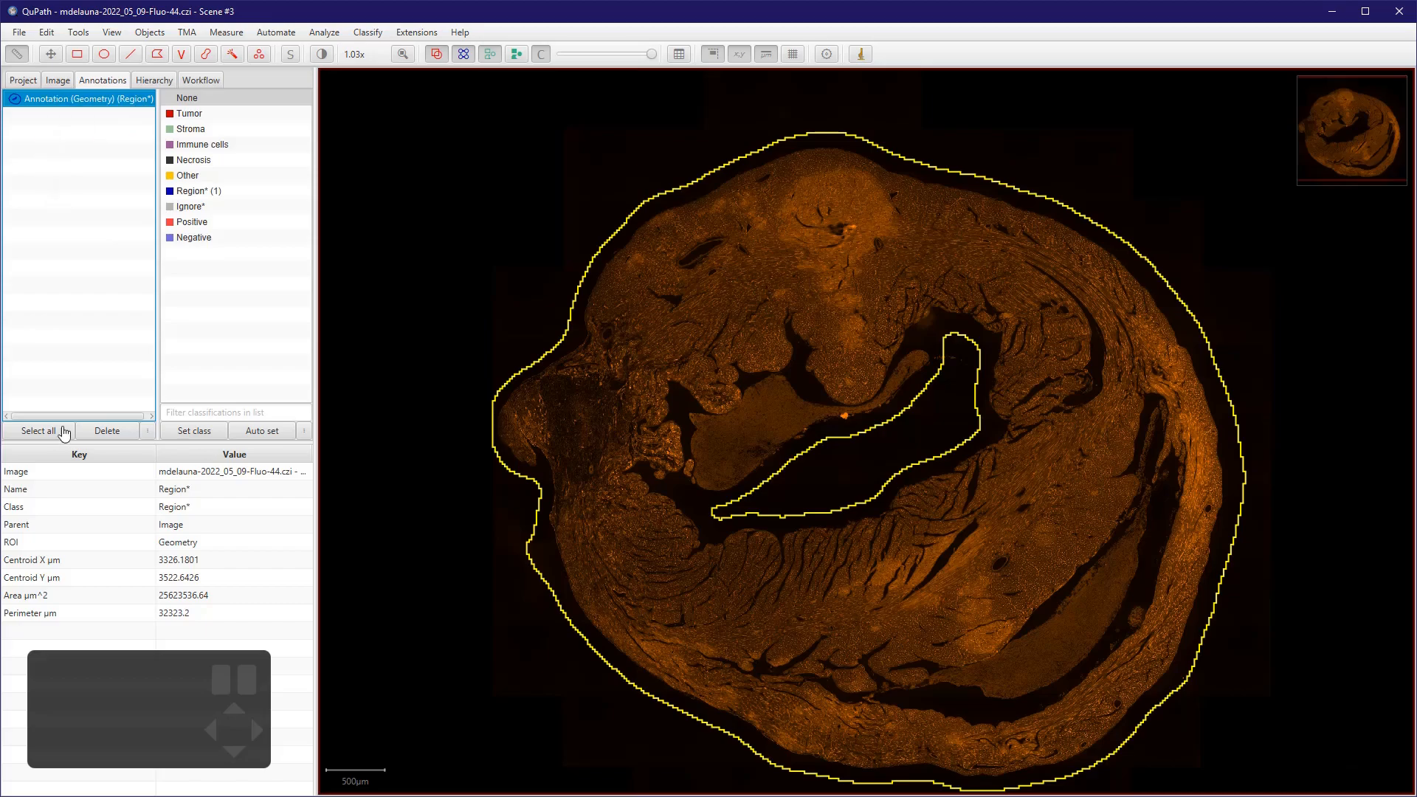
{"action": "key", "text": "b"}
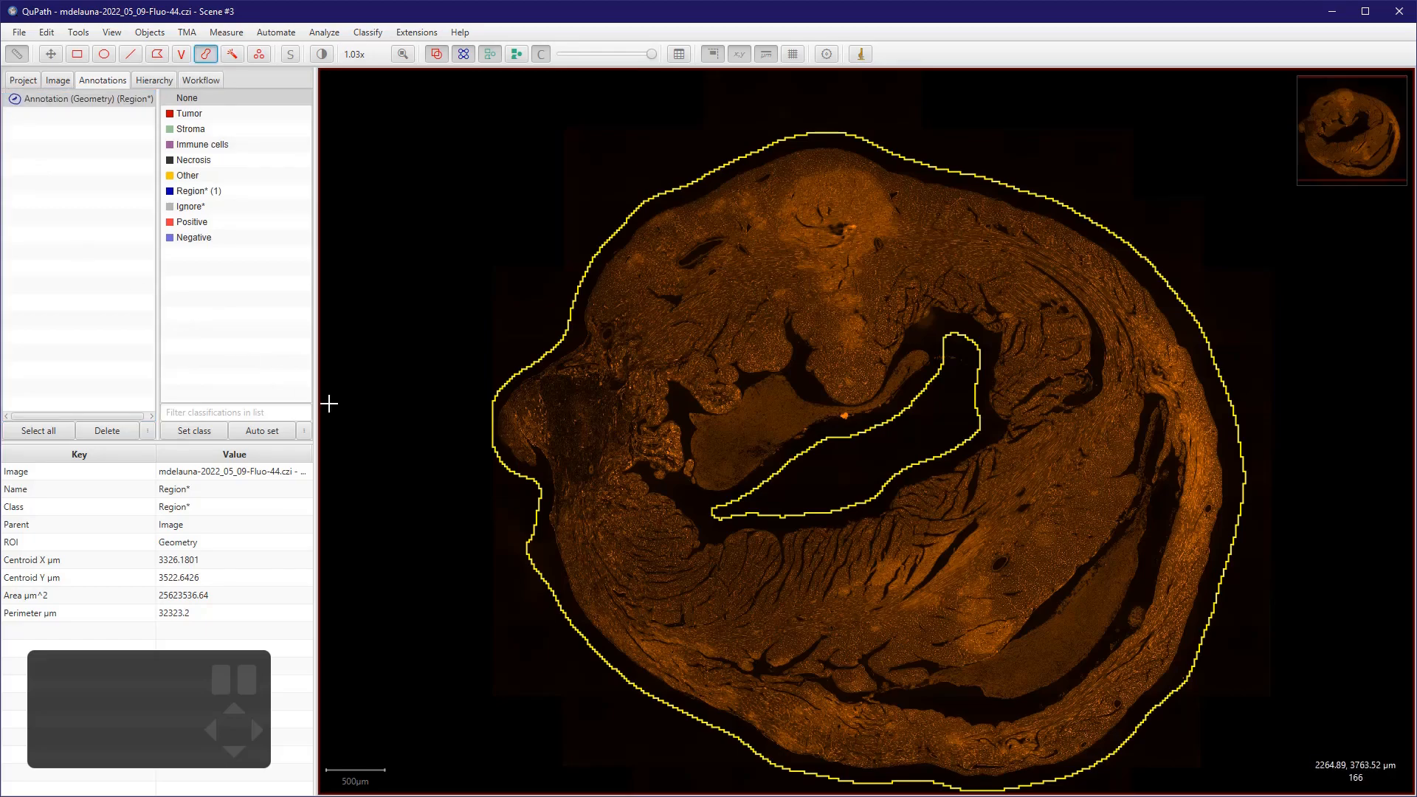
- Display only the AF488 channel by turning it on and hiding AF555 in the brightness and contrast settings
{"action": "scroll", "coordinate": [266, 578], "scroll_direction": "up", "scroll_amount": 4}
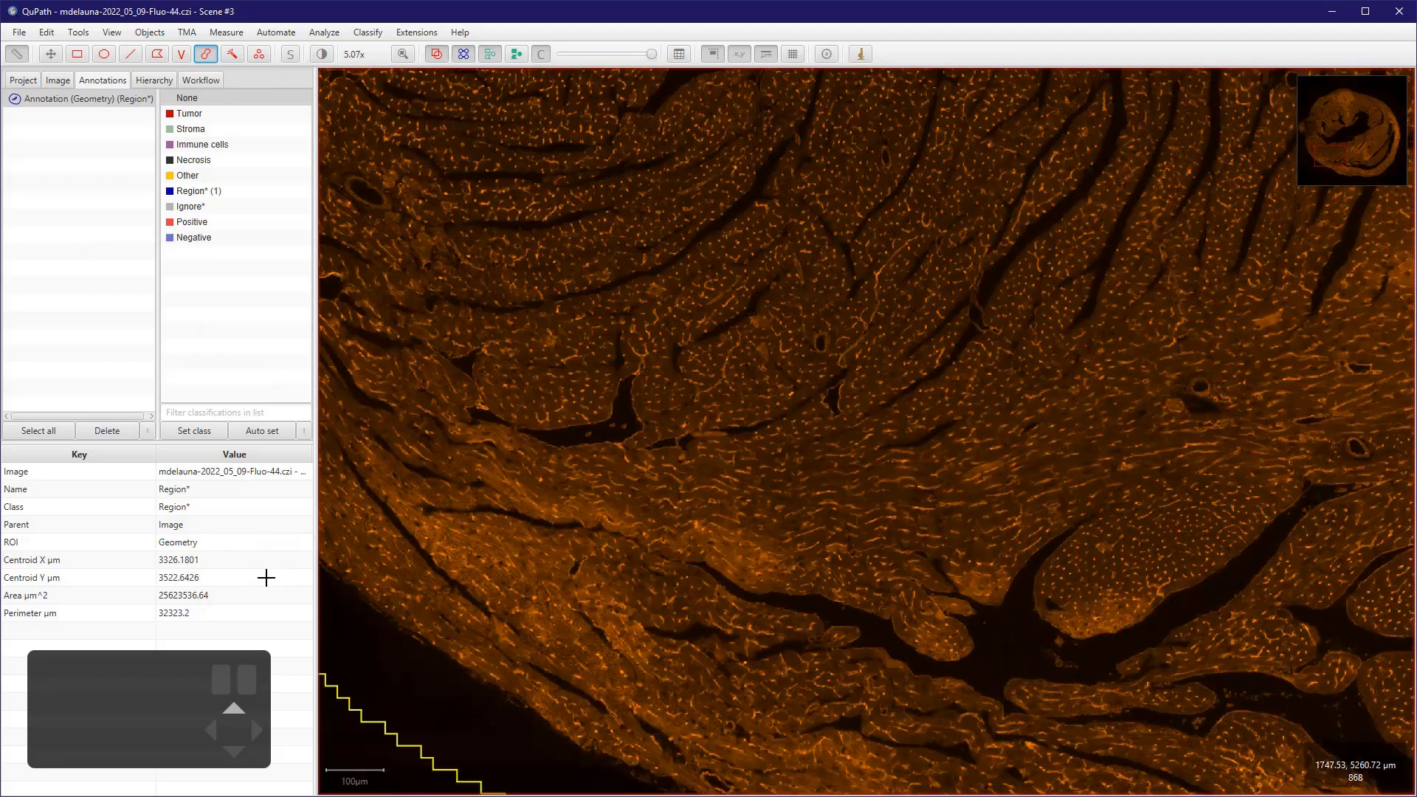
{"action": "scroll", "coordinate": [264, 315], "scroll_direction": "down", "scroll_amount": 4}
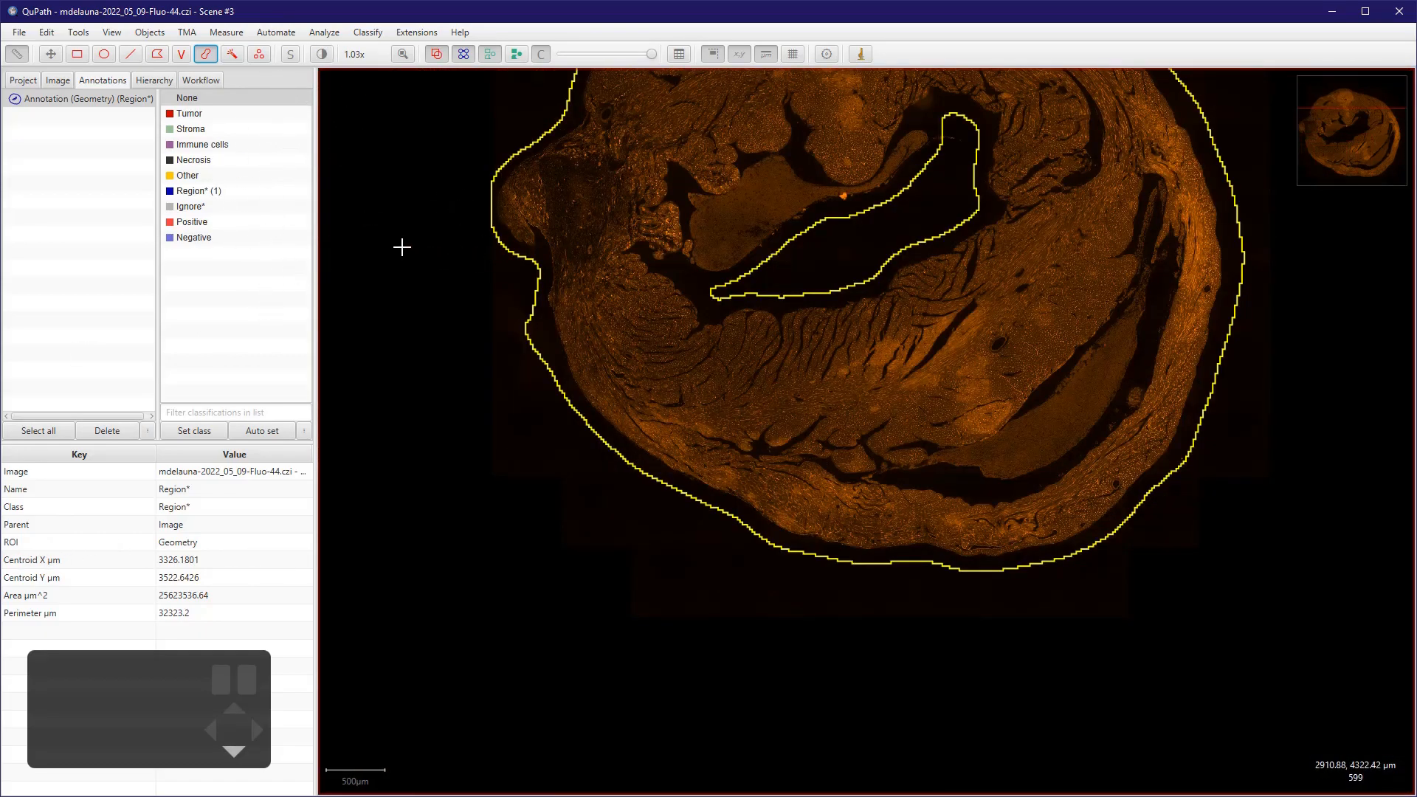
{"action": "scroll", "coordinate": [299, 211], "scroll_direction": "up", "scroll_amount": 1}
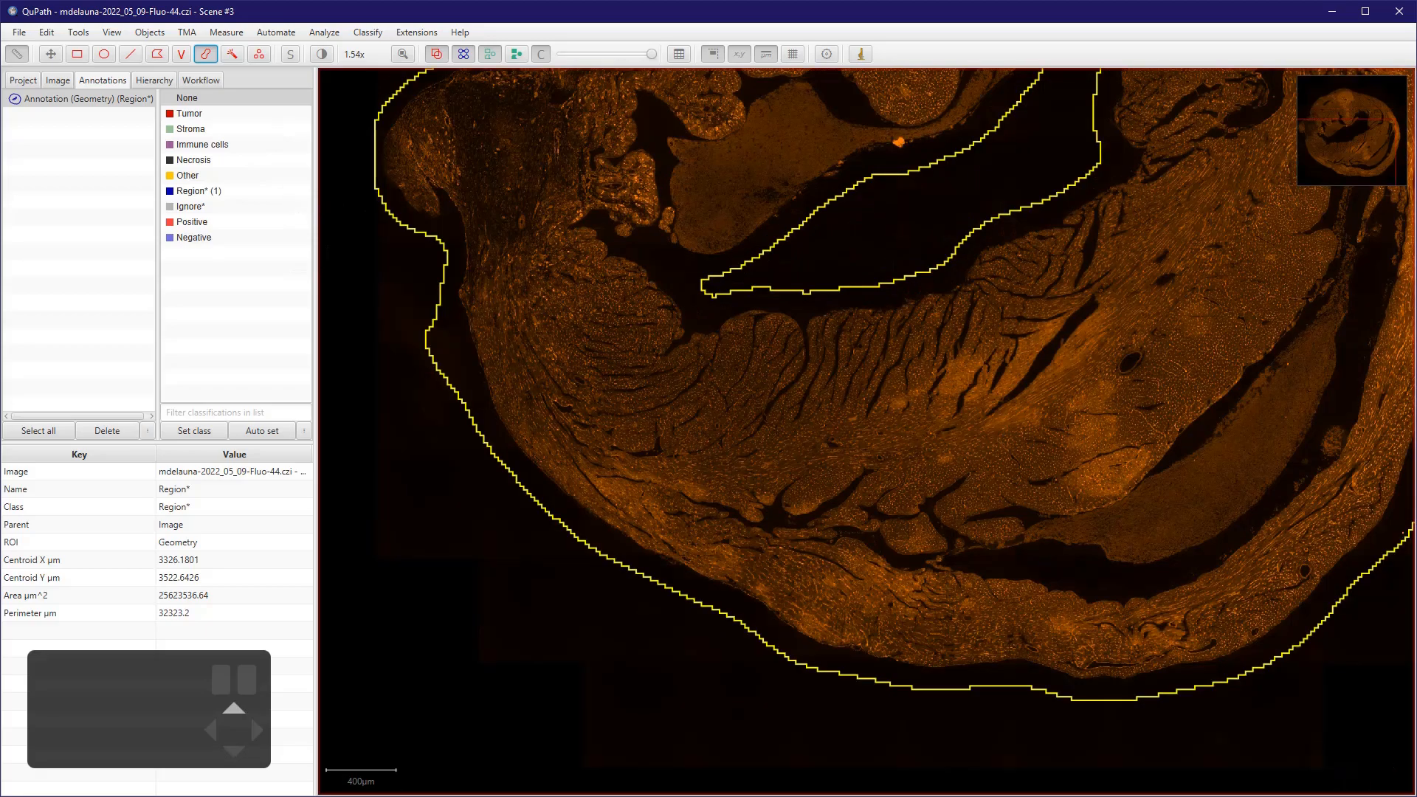
{"action": "left_click", "coordinate": [321, 54]}
{"action": "key", "text": "3"}
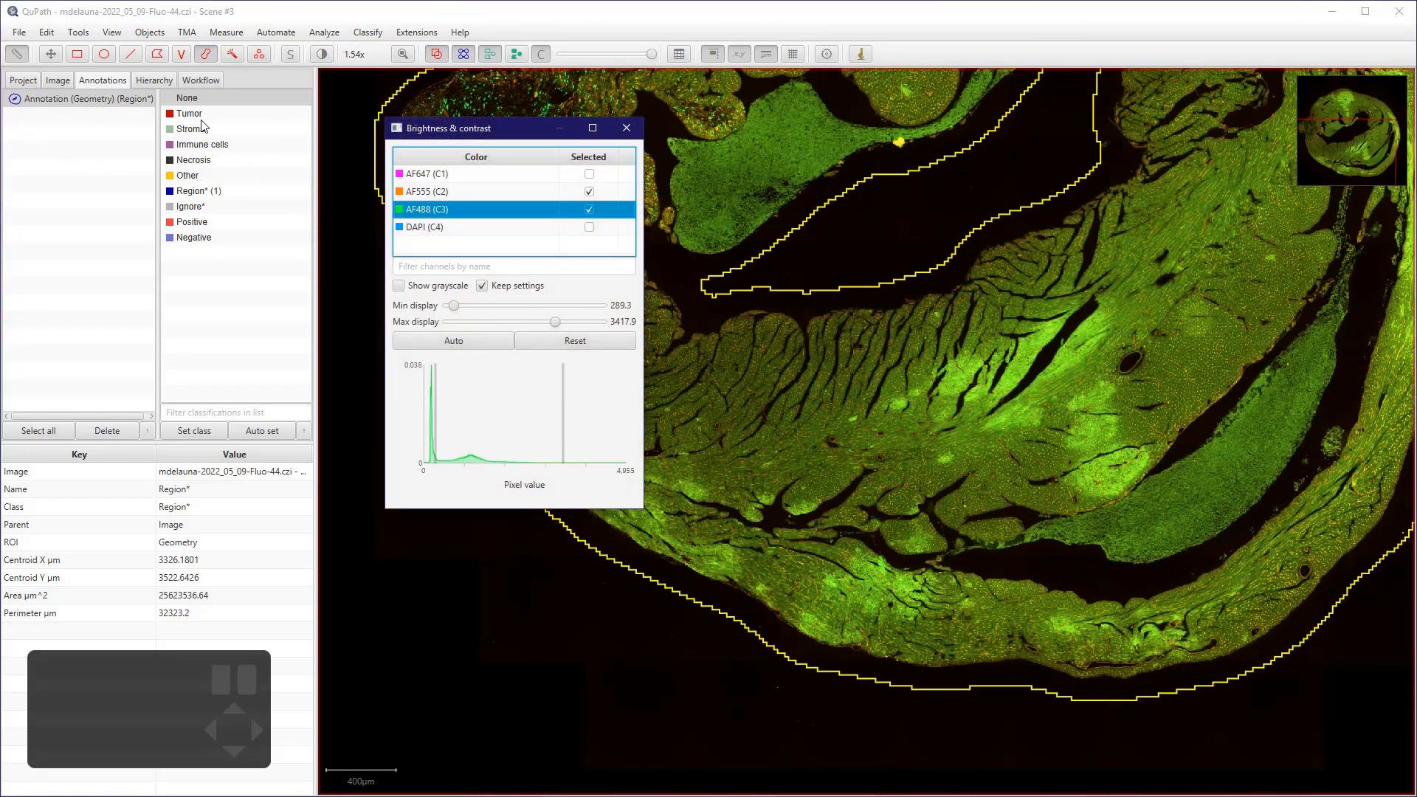
{"action": "left_click", "coordinate": [589, 192]}
{"action": "left_click", "coordinate": [626, 127]}
{"action": "scroll", "coordinate": [686, 383], "scroll_direction": "down", "scroll_amount": 2}
{"action": "scroll", "coordinate": [661, 205], "scroll_direction": "up", "scroll_amount": 2}
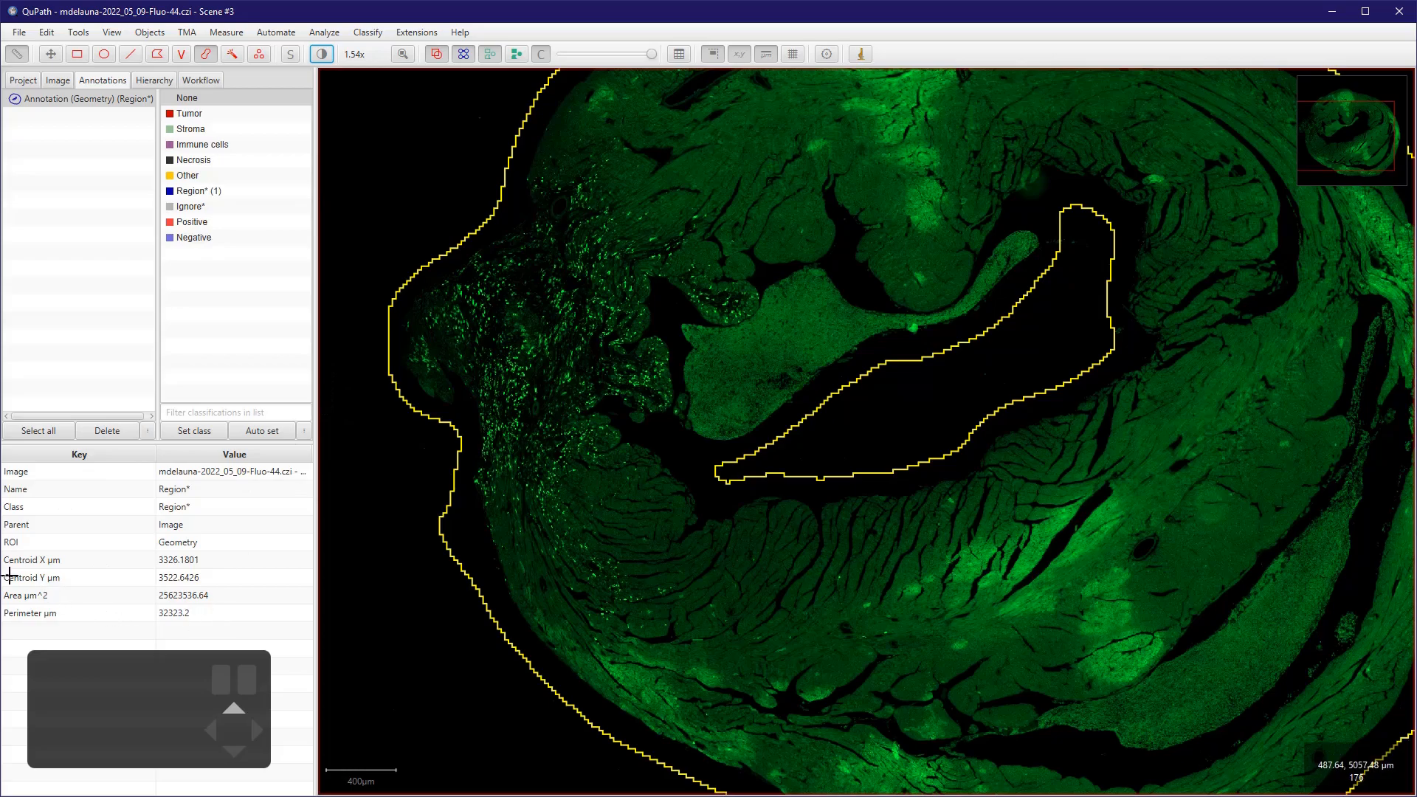
- Examine the Region* annotation's lock state and its single-annotation editing options
{"action": "right_click", "coordinate": [41, 99]}
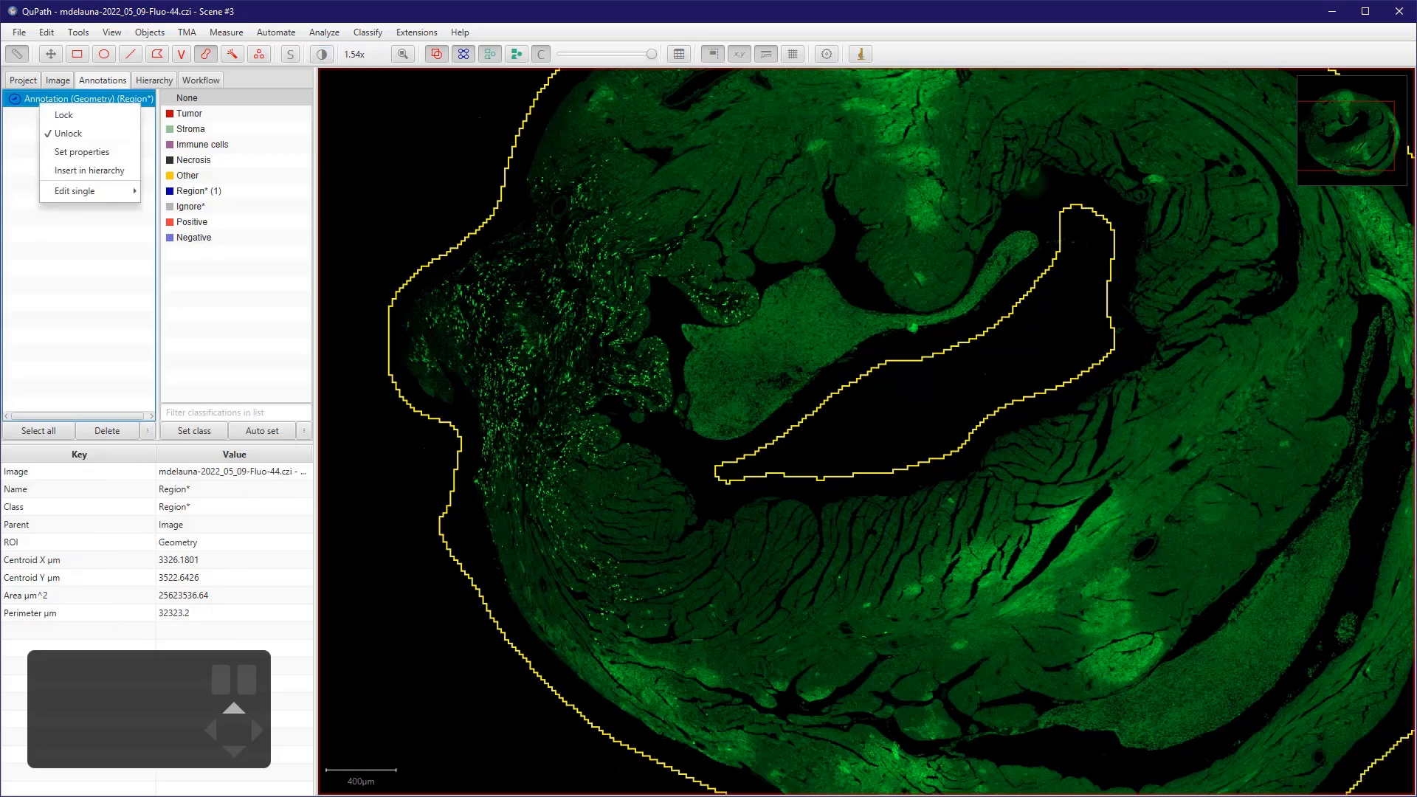
{"action": "mouse_move", "coordinate": [81, 191]}
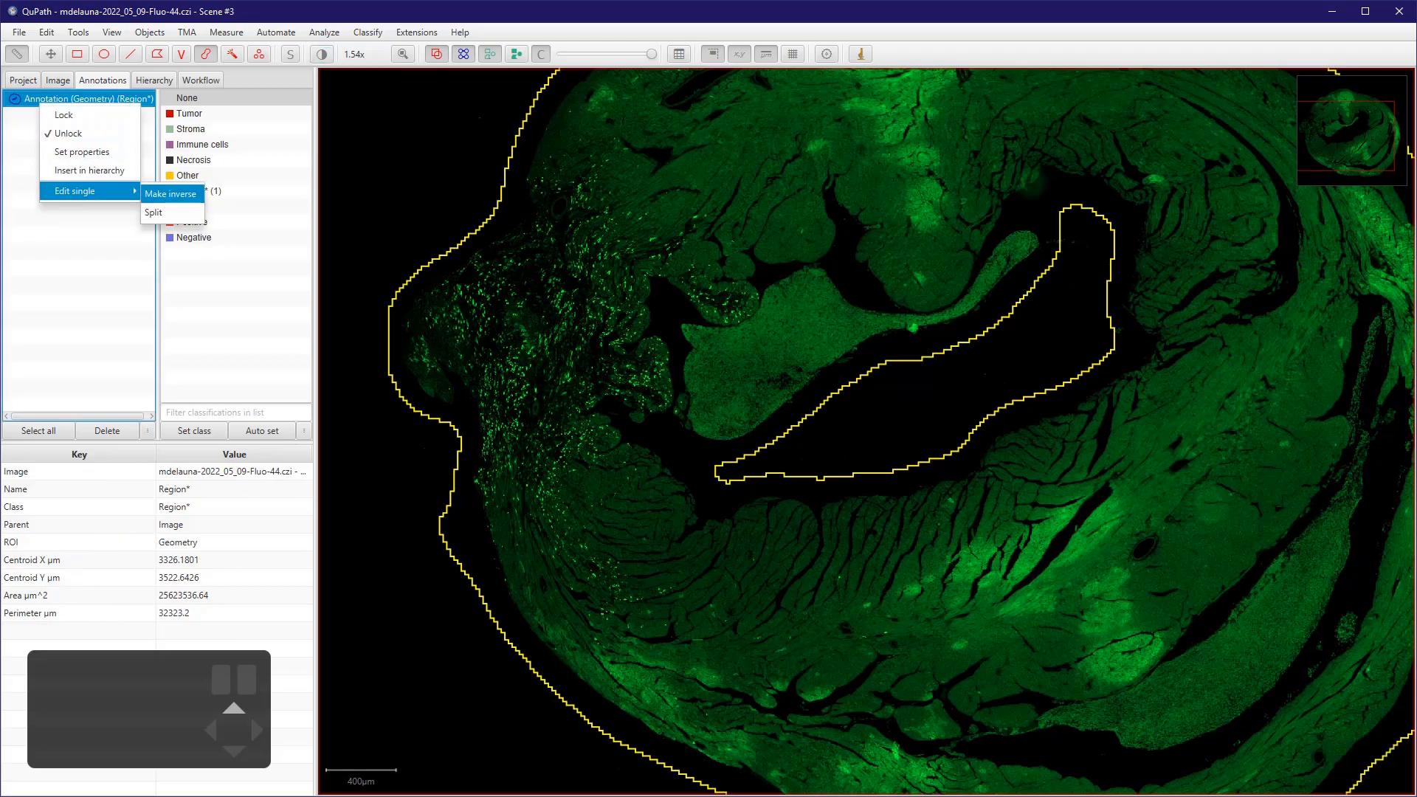
{"action": "left_click", "coordinate": [171, 194]}
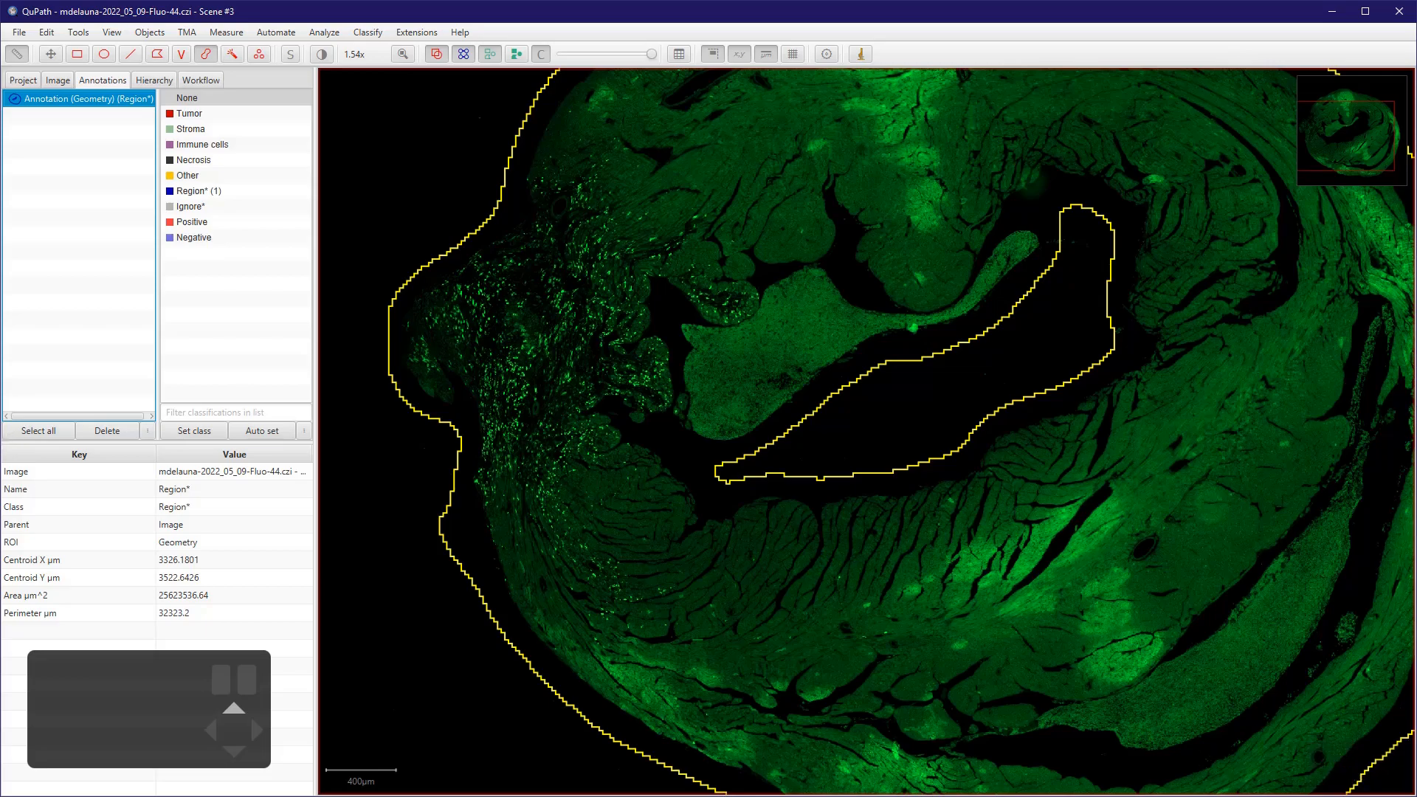
{"action": "left_click", "coordinate": [431, 664]}
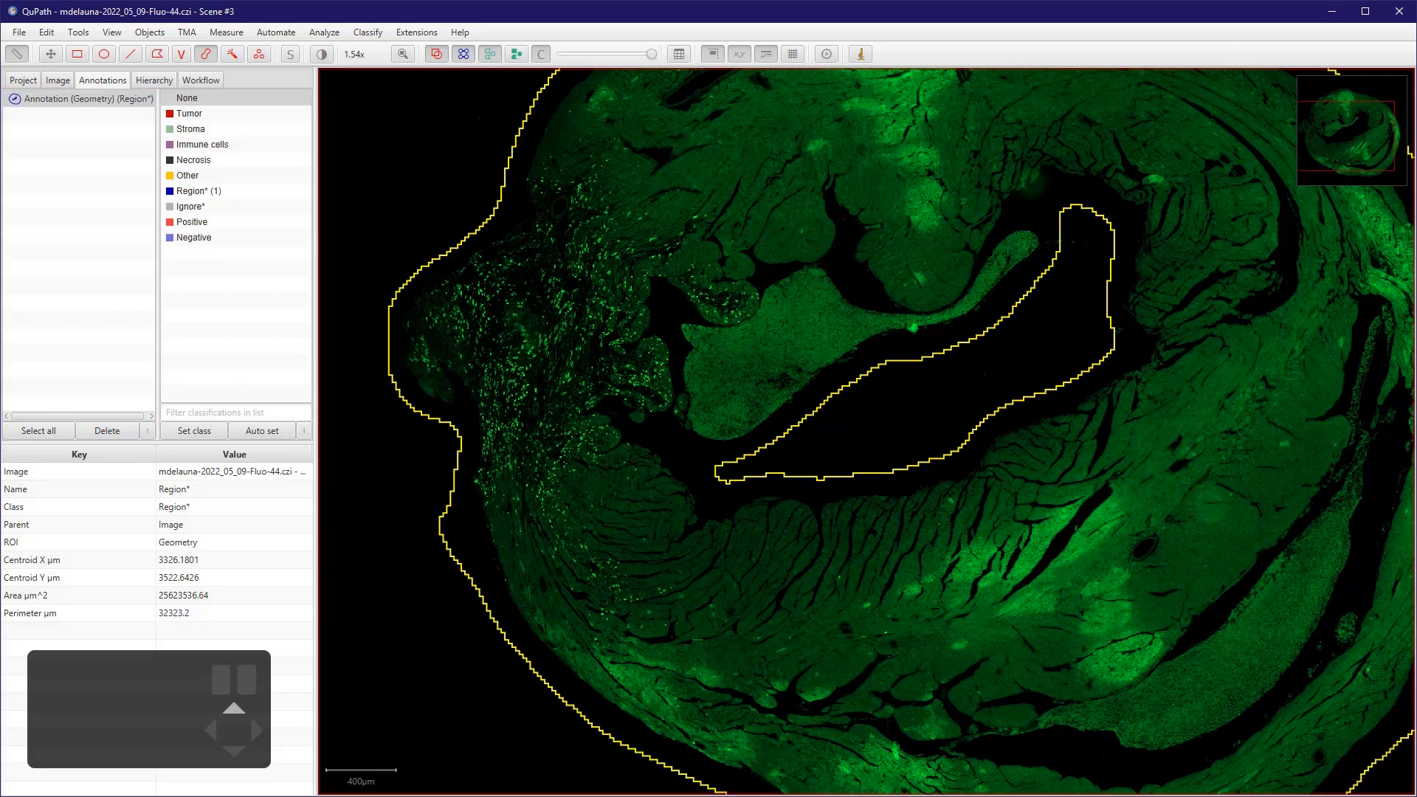
- Paint two test brush strokes outside the tissue at different zoom levels to compare the brush width
{"action": "left_click_drag", "start_coordinate": [411, 591], "coordinate": [484, 659]}
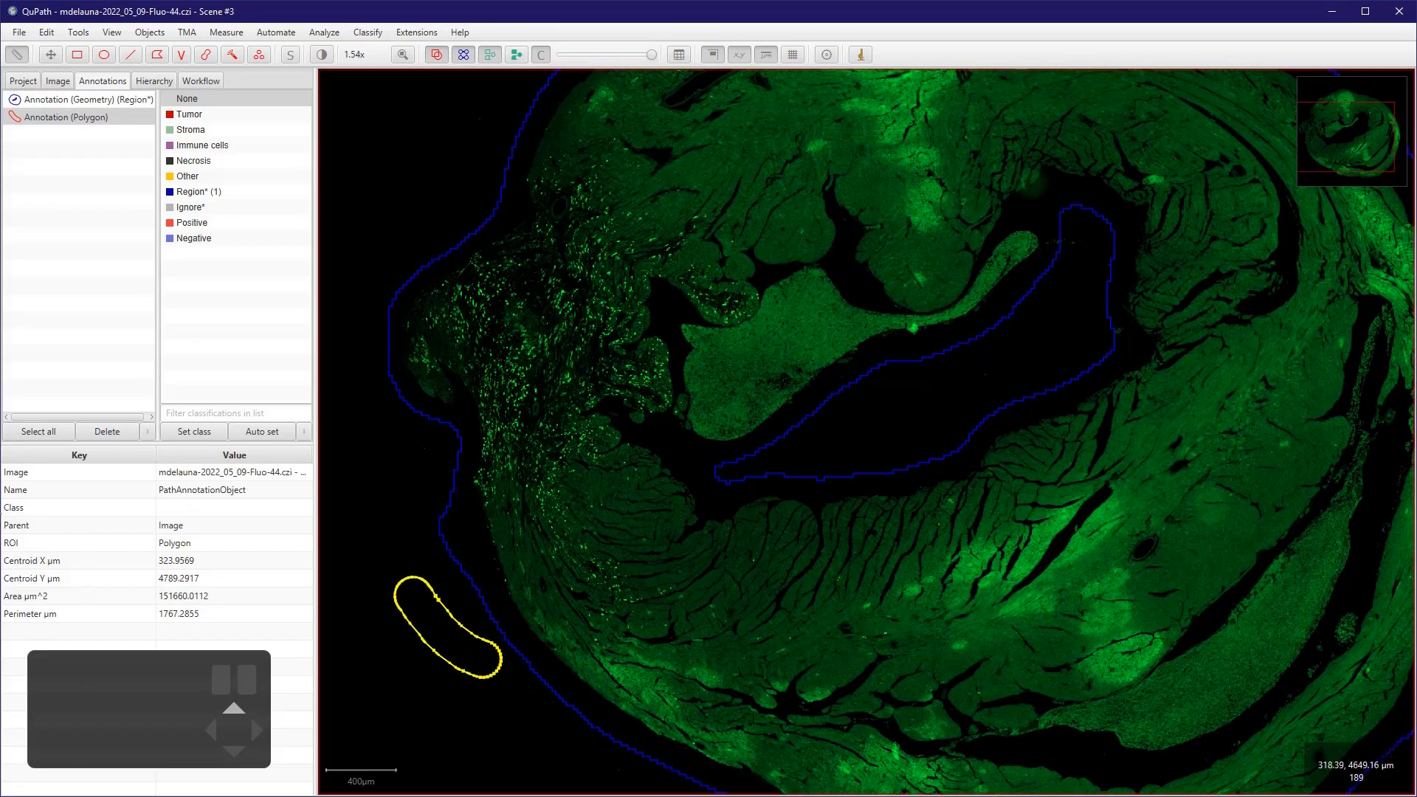
{"action": "scroll", "coordinate": [380, 695], "scroll_direction": "up", "scroll_amount": 10}
{"action": "left_click_drag", "start_coordinate": [420, 537], "coordinate": [534, 639]}
{"action": "scroll", "coordinate": [583, 651], "scroll_direction": "down", "scroll_amount": 10}
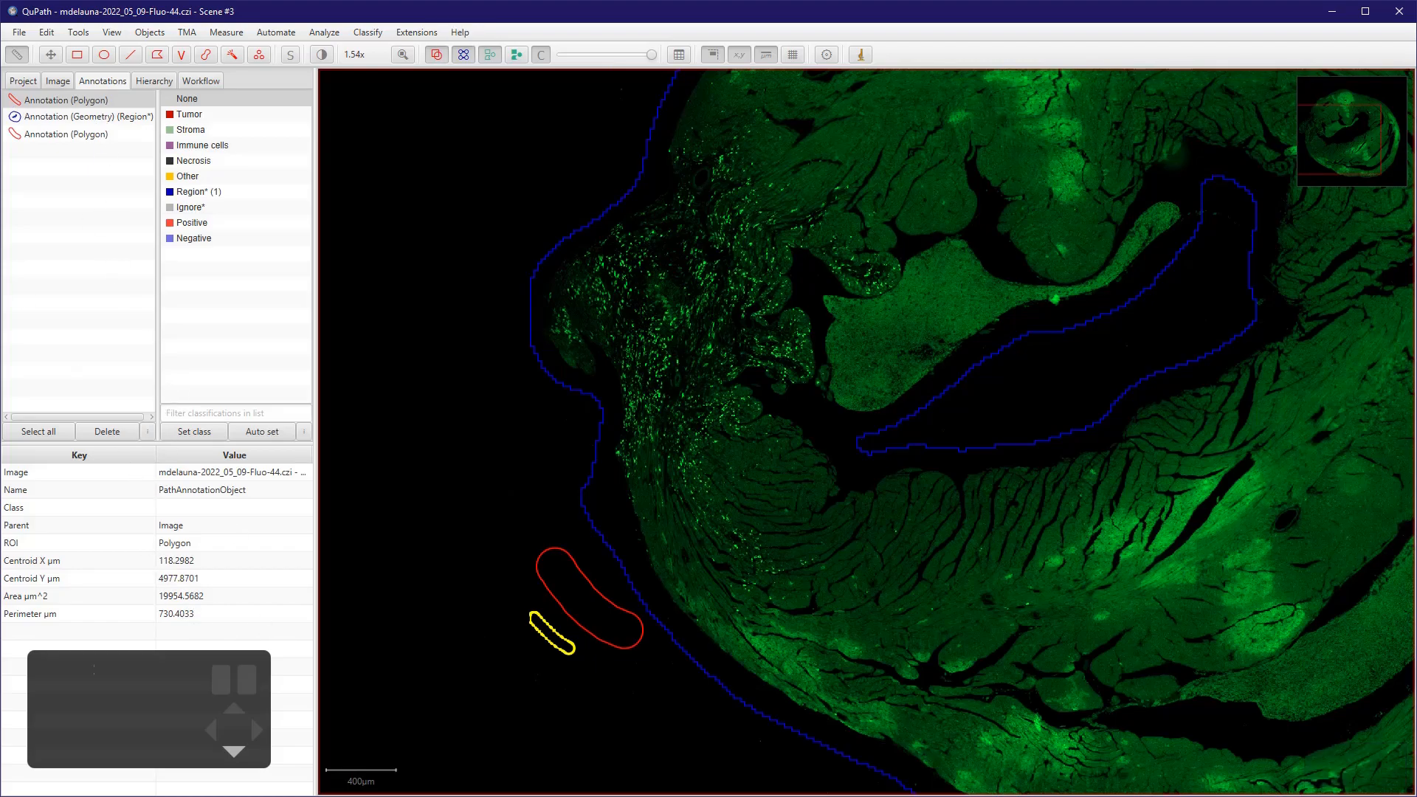
- Delete both test polygon annotations, keeping only the Region* annotation
{"action": "left_click", "coordinate": [66, 134], "text": "ctrl"}
{"action": "left_click", "coordinate": [107, 432]}
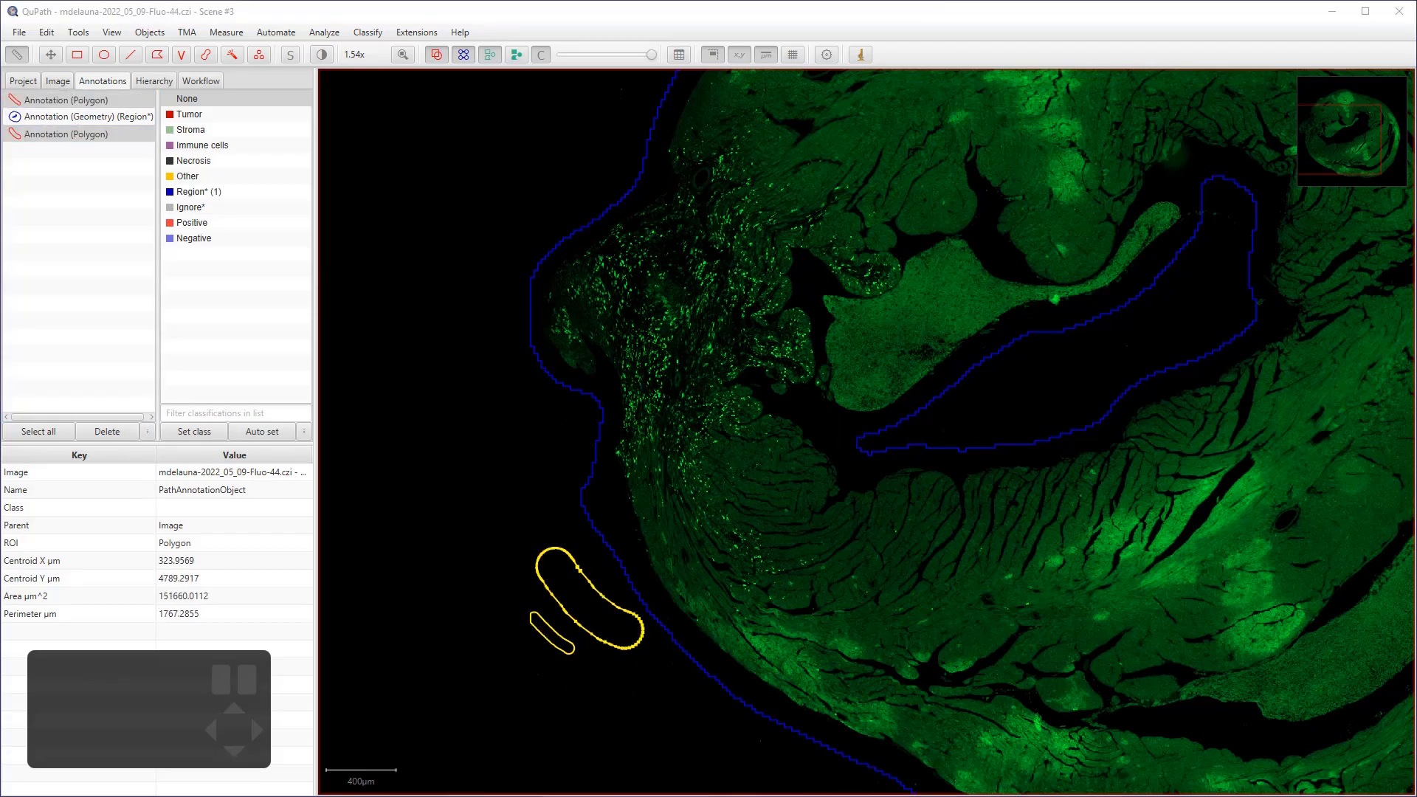
{"action": "left_click", "coordinate": [746, 432]}
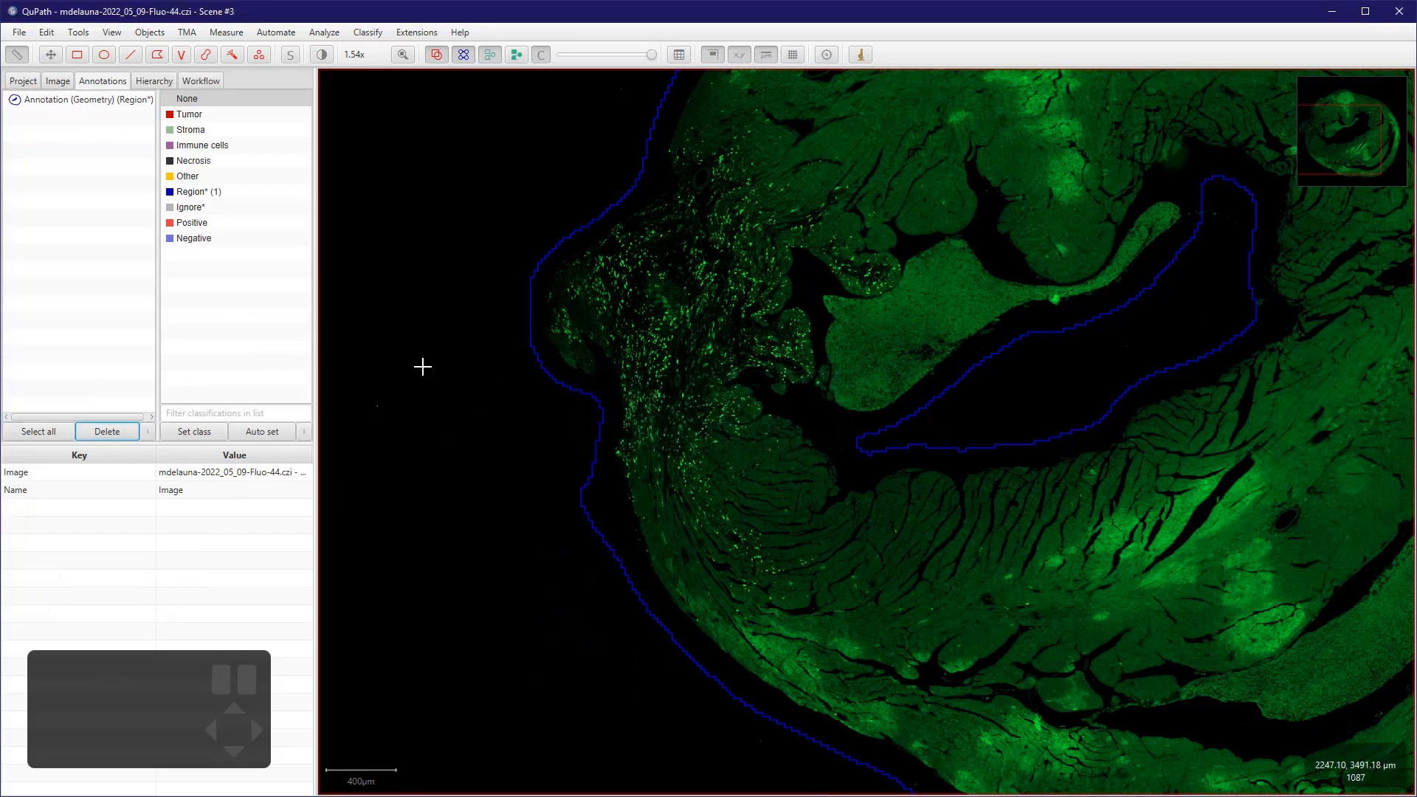
- At 5x magnification, subtract a Brush stroke from the Region* annotation, cutting from the lower-left tissue border to the tip of the inner cavity outline
{"action": "double_click", "coordinate": [354, 55]}
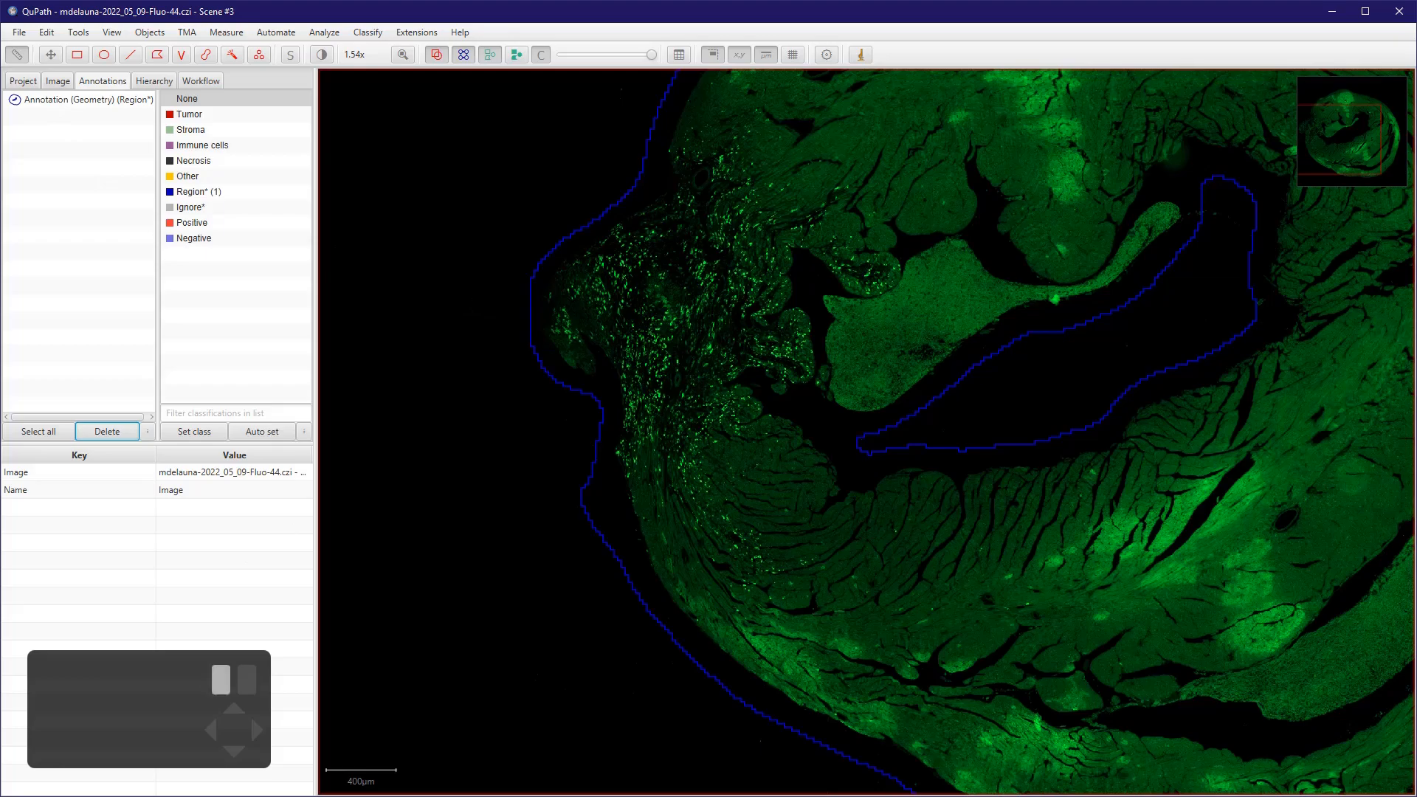
{"action": "type", "text": "5"}
{"action": "key", "text": "Return"}
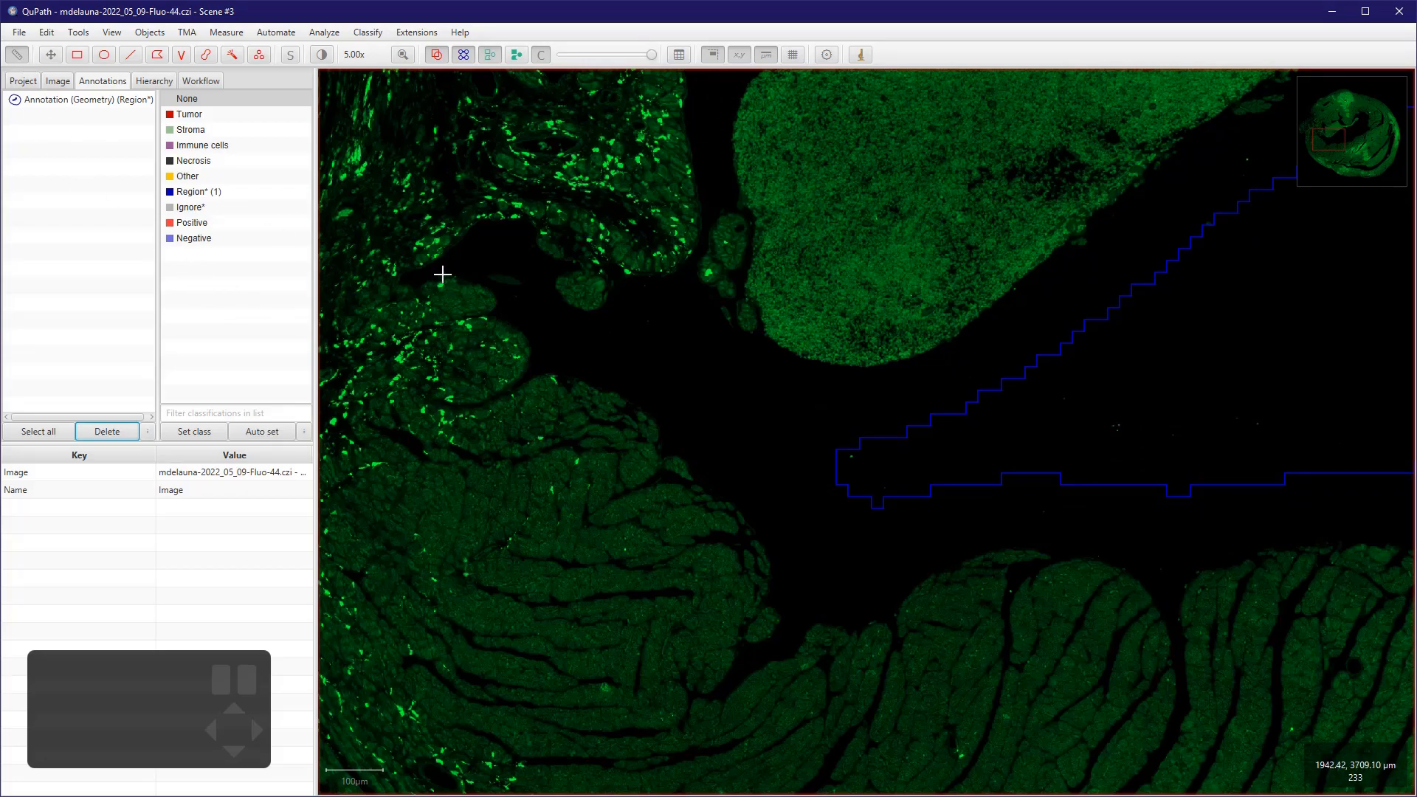
{"action": "key", "text": "m"}
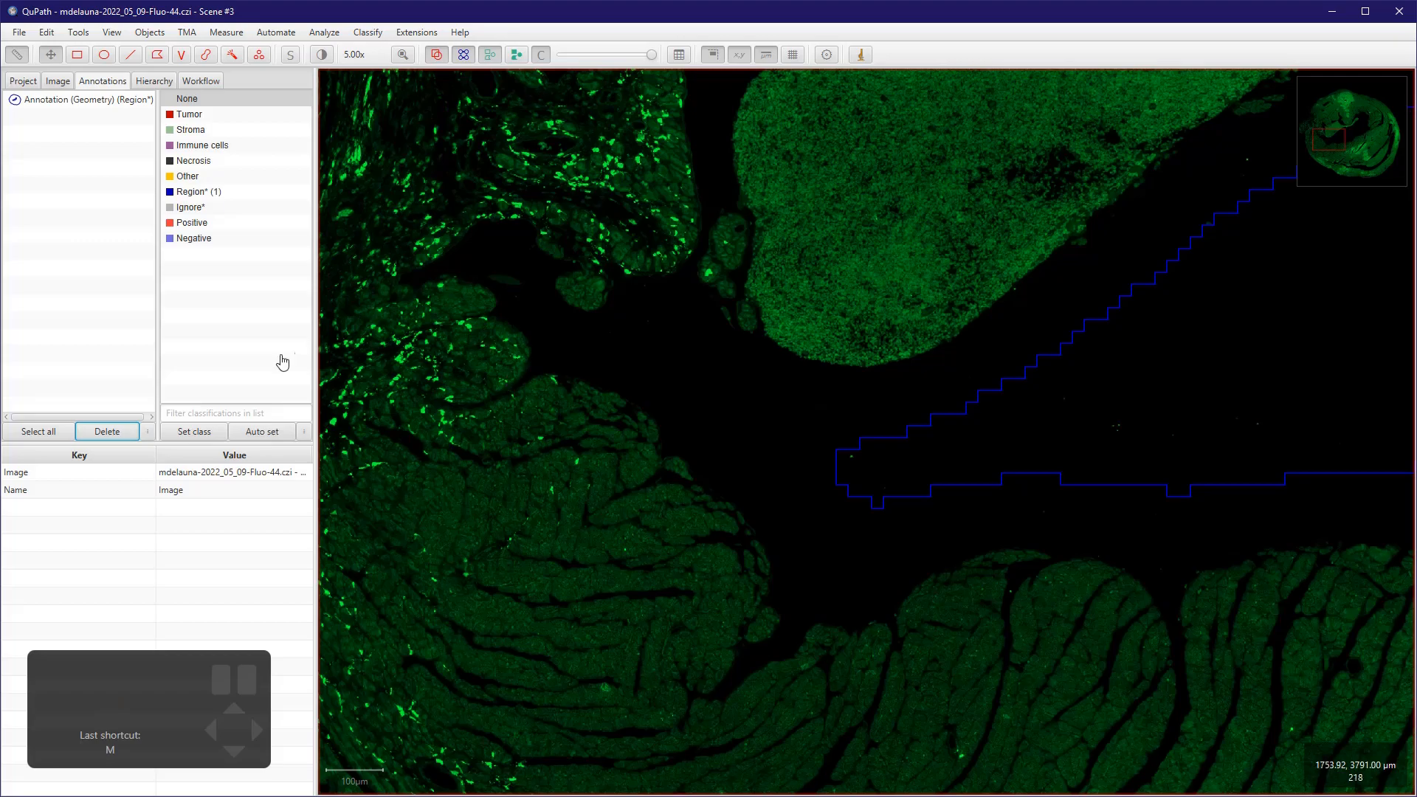
{"action": "left_click_drag", "start_coordinate": [768, 289], "coordinate": [1021, 0]}
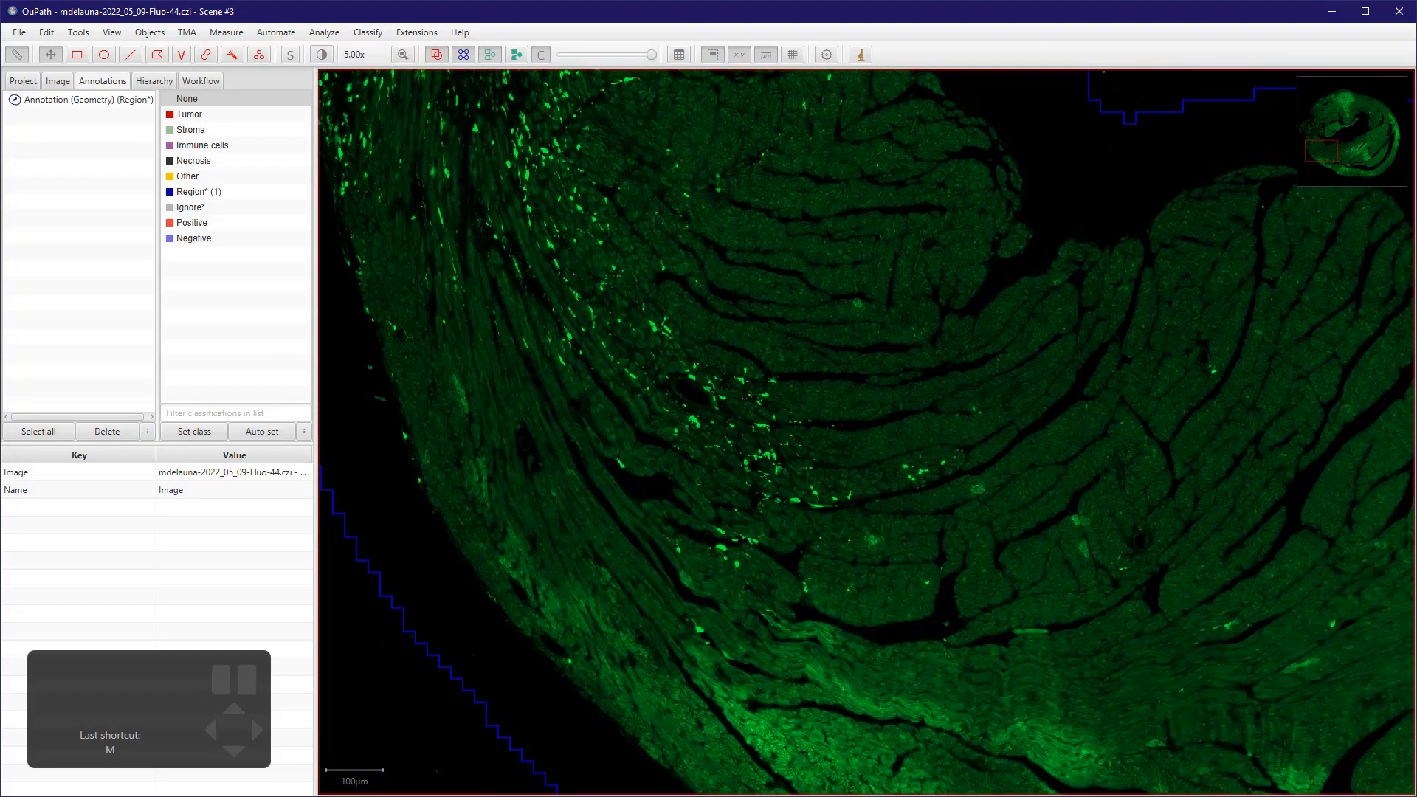
{"action": "key", "text": "b"}
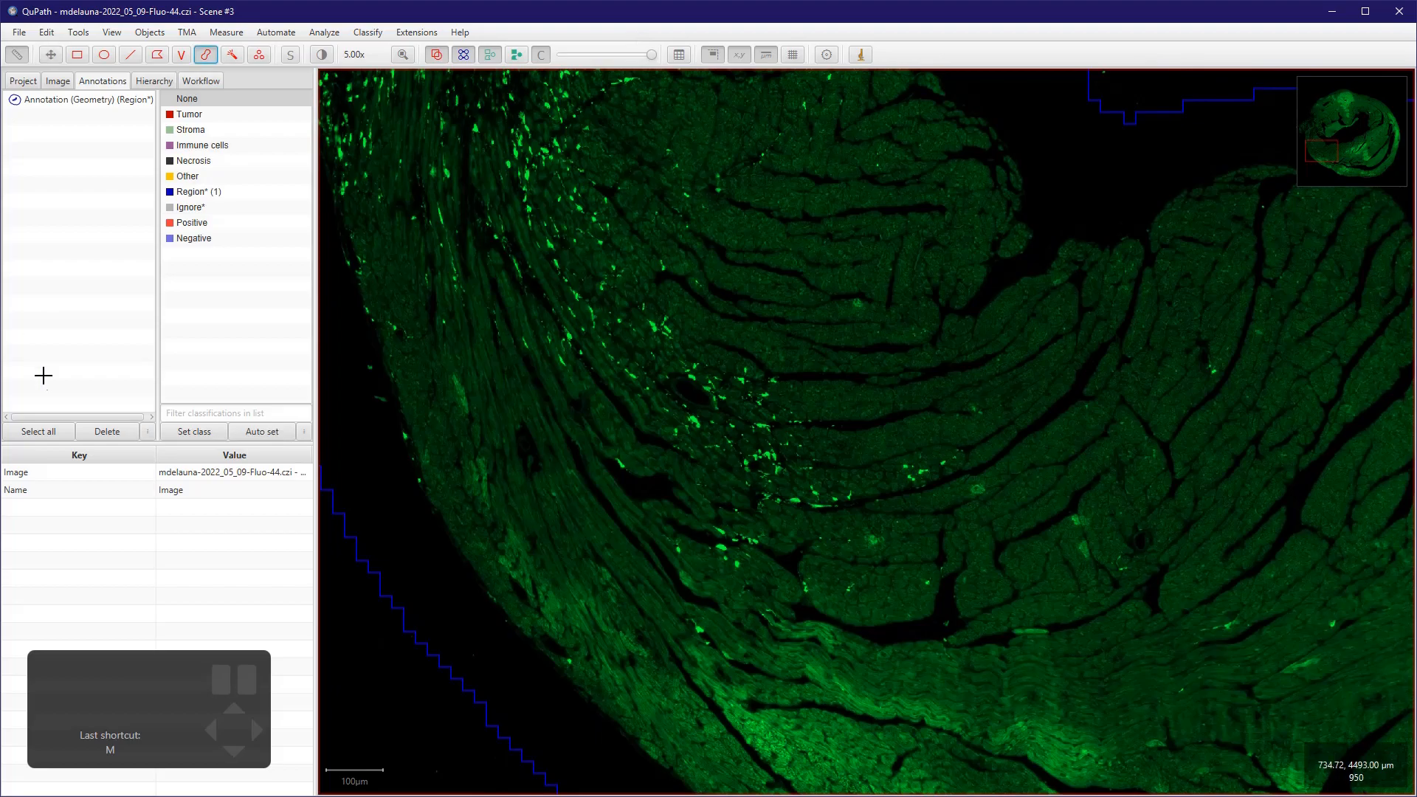
{"action": "left_click", "coordinate": [87, 99]}
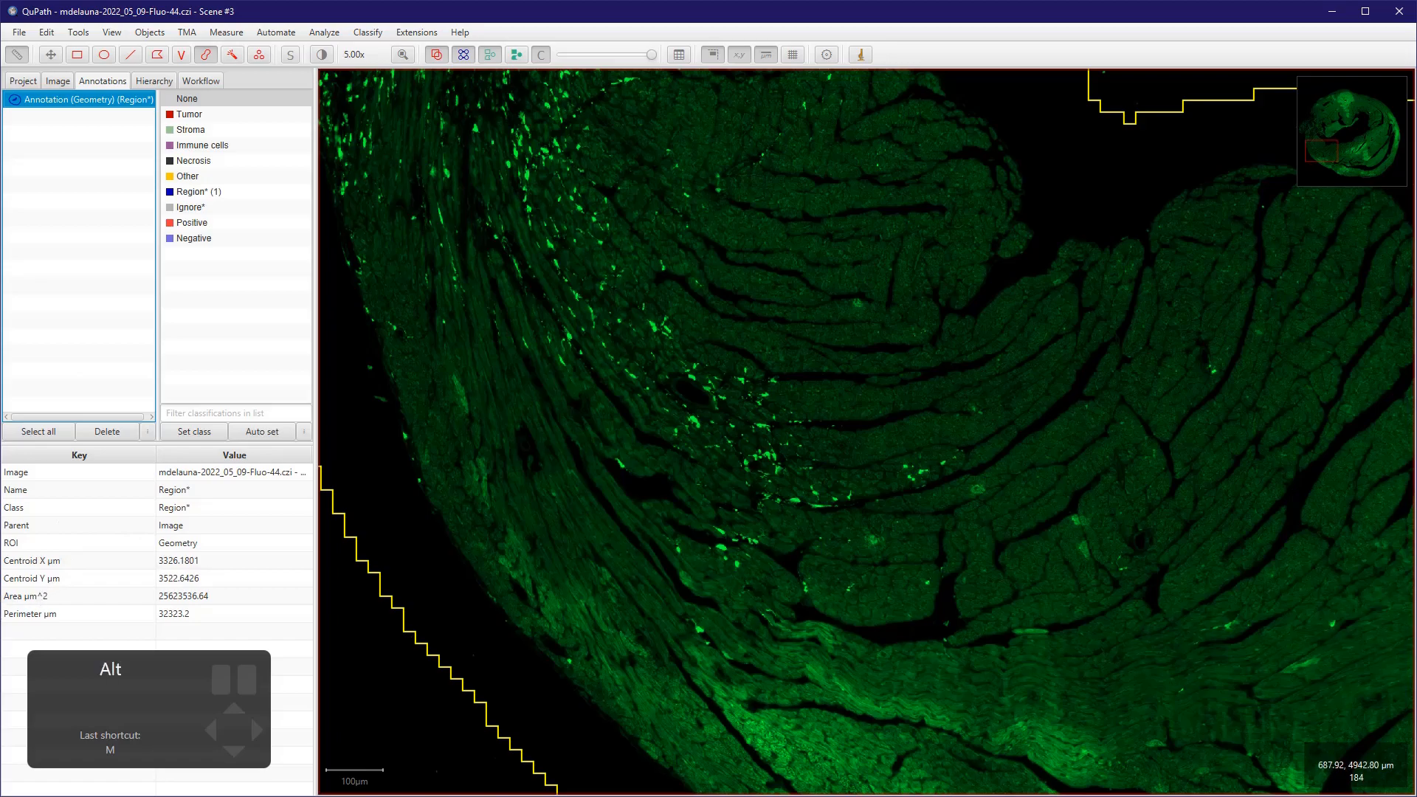
{"action": "mouse_move", "coordinate": [413, 729]}
{"action": "left_mouse_down"}
{"action": "mouse_move", "coordinate": [564, 690]}
{"action": "mouse_move", "coordinate": [834, 553]}
{"action": "mouse_move", "coordinate": [944, 468]}
{"action": "mouse_move", "coordinate": [1040, 299]}
{"action": "mouse_move", "coordinate": [1098, 103]}
{"action": "left_mouse_up"}
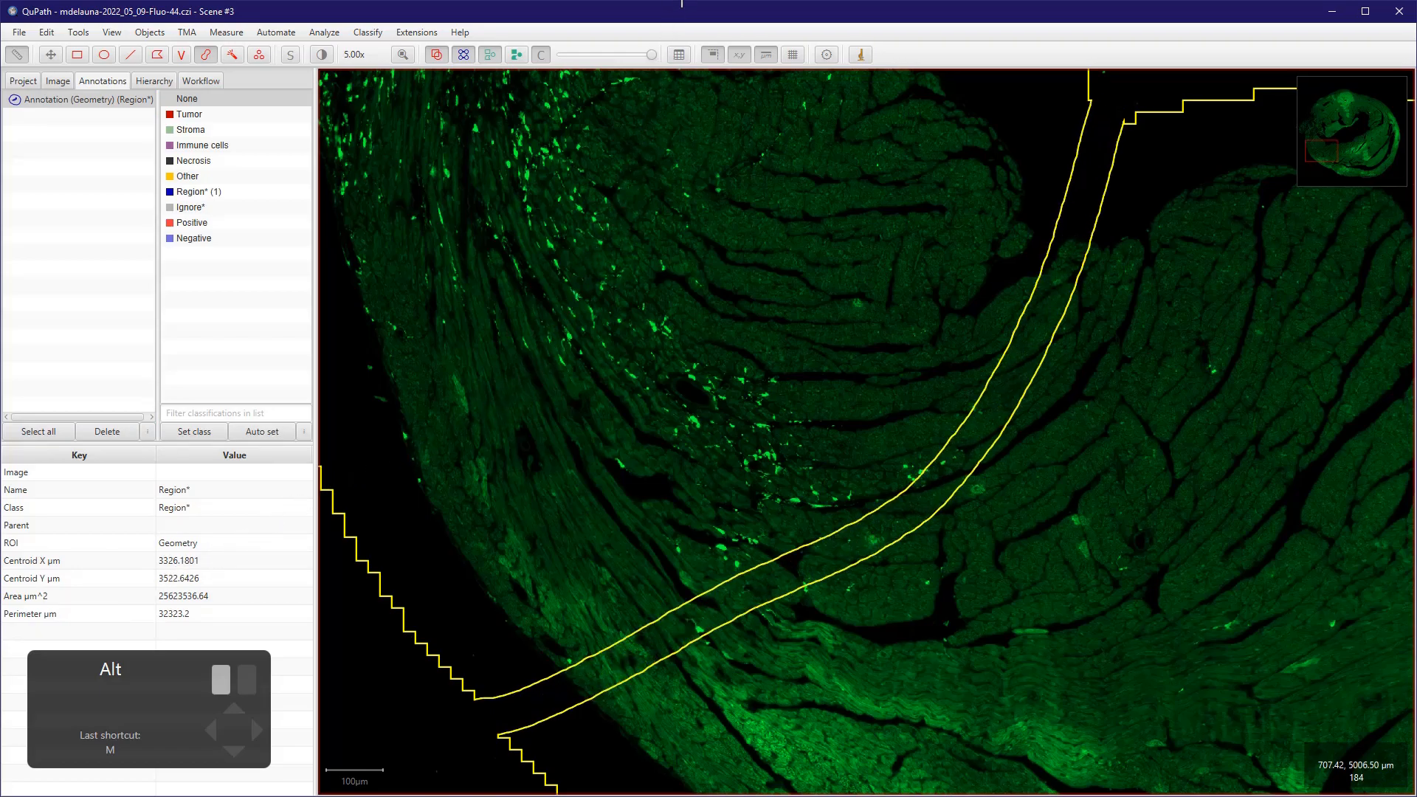
{"action": "left_click_drag", "start_coordinate": [681, 4], "coordinate": [679, 6]}
{"action": "scroll", "coordinate": [520, 240], "scroll_direction": "down", "scroll_amount": 6}
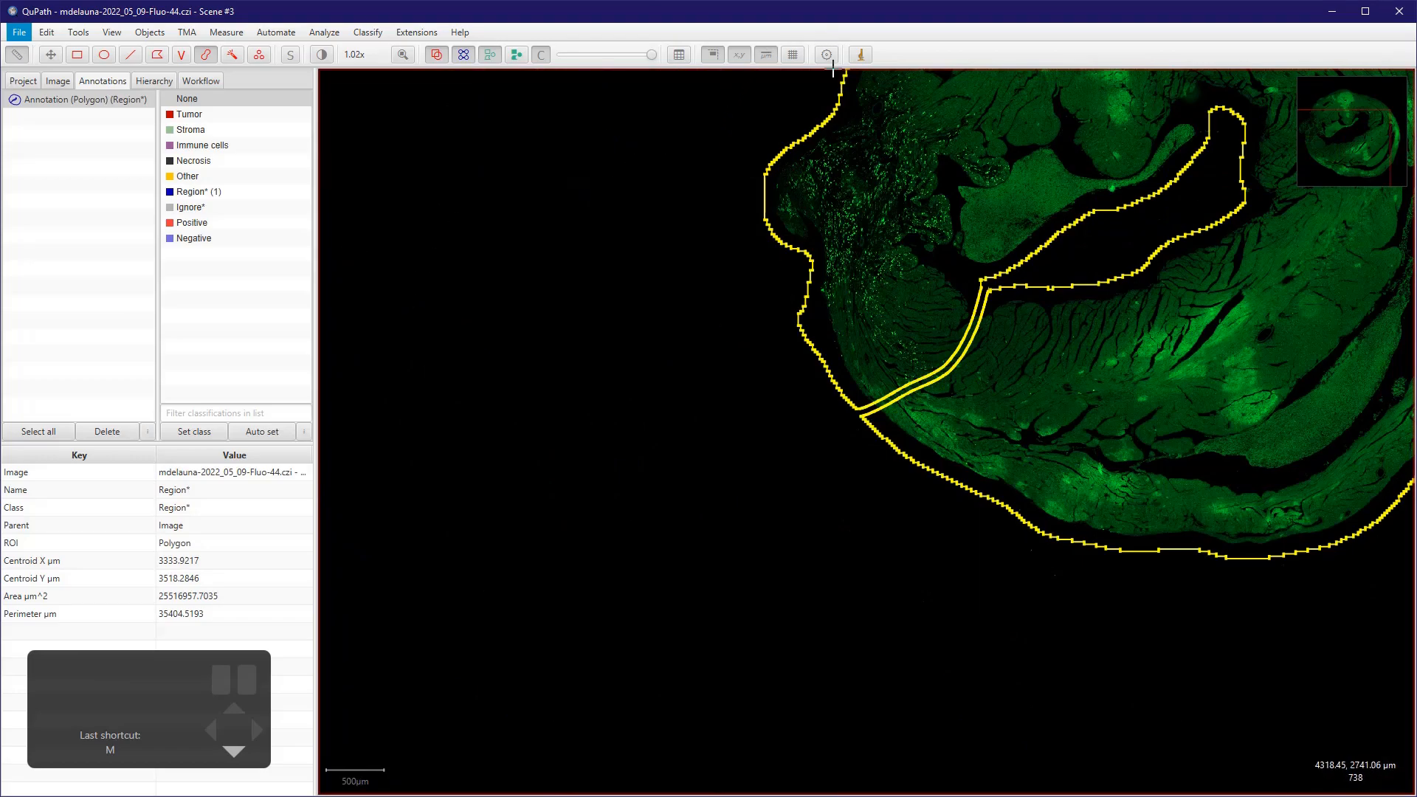
- Set the magnification to 5x over the upper-left tissue border, where the area of bright AF488 cells begins
{"action": "scroll", "coordinate": [370, 157], "scroll_direction": "up", "scroll_amount": 2}
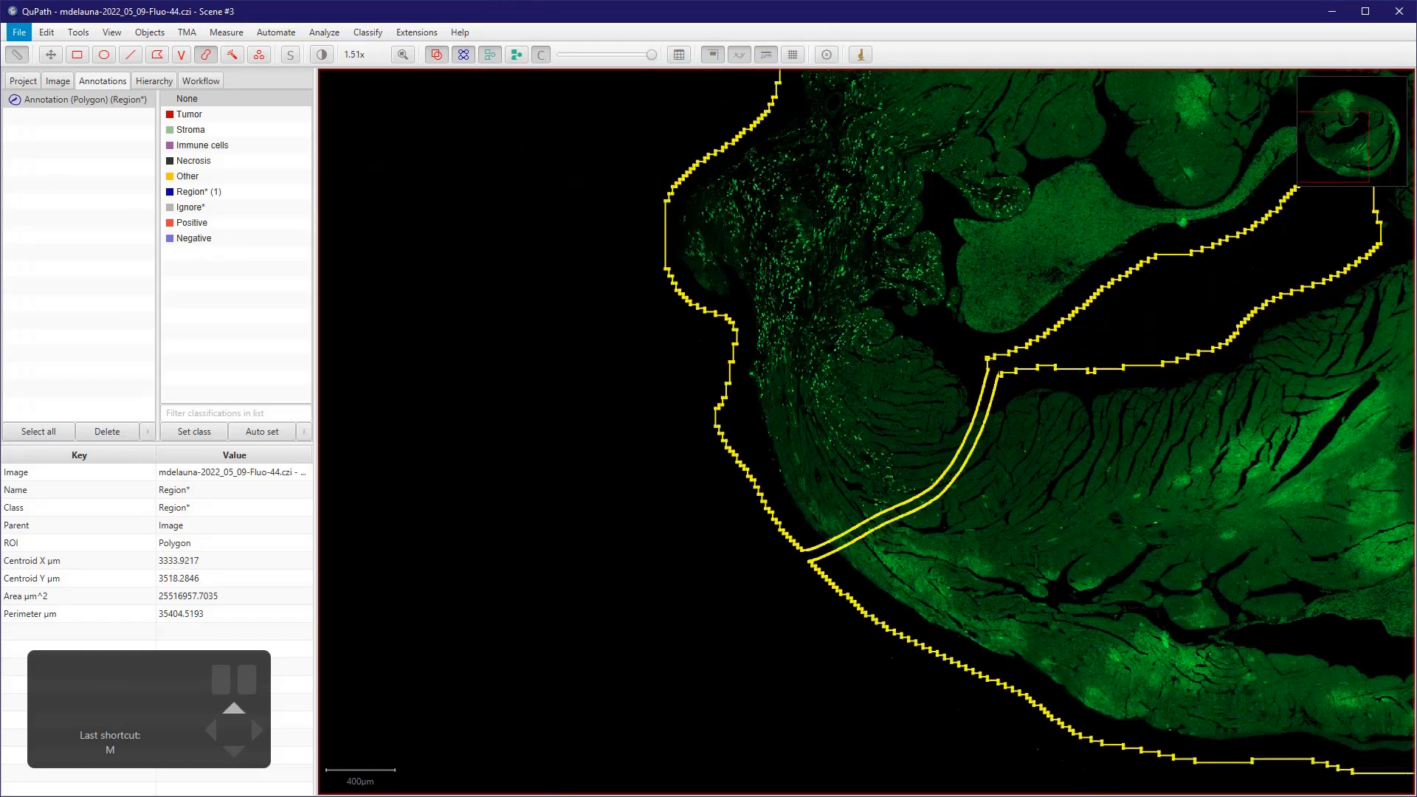
{"action": "key", "text": "m"}
{"action": "mouse_move", "coordinate": [568, 322]}
{"action": "left_mouse_down"}
{"action": "mouse_move", "coordinate": [399, 487]}
{"action": "mouse_move", "coordinate": [318, 723]}
{"action": "mouse_move", "coordinate": [453, 668]}
{"action": "mouse_move", "coordinate": [573, 336]}
{"action": "left_mouse_up"}
{"action": "left_click", "coordinate": [354, 54]}
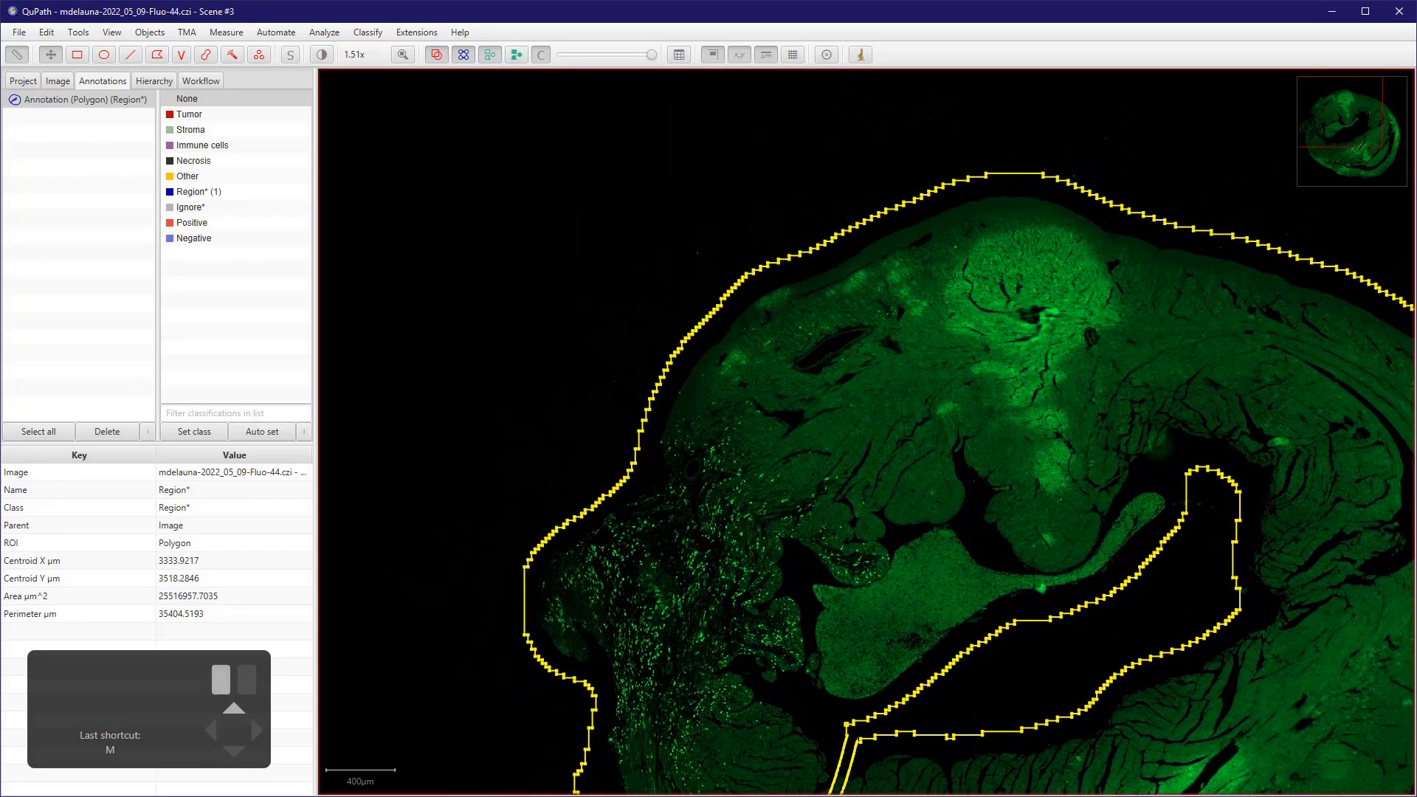
{"action": "type", "text": "5"}
{"action": "key", "text": "Return"}
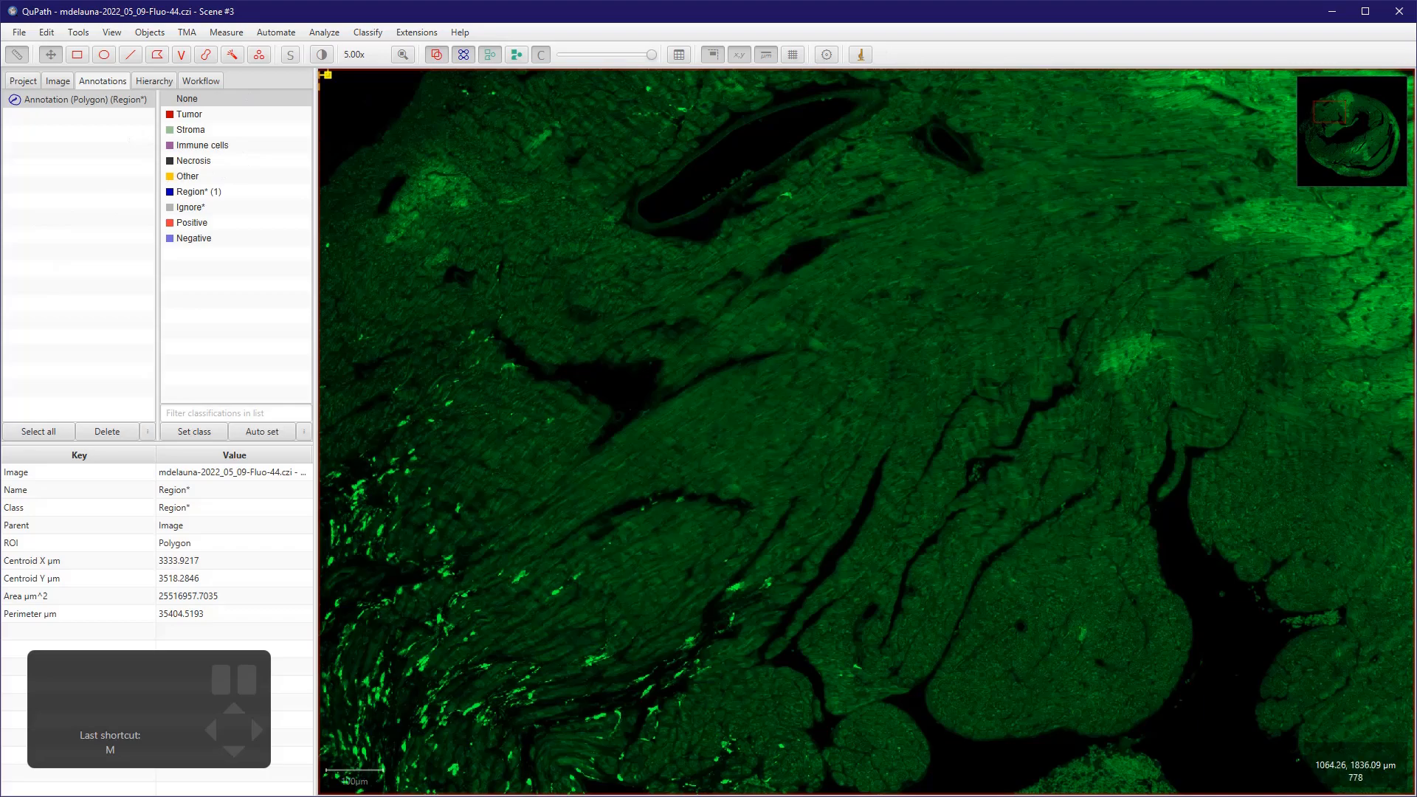
{"action": "scroll", "coordinate": [457, 388], "scroll_direction": "down", "scroll_amount": 1}
{"action": "left_click_drag", "start_coordinate": [480, 522], "coordinate": [679, 450]}
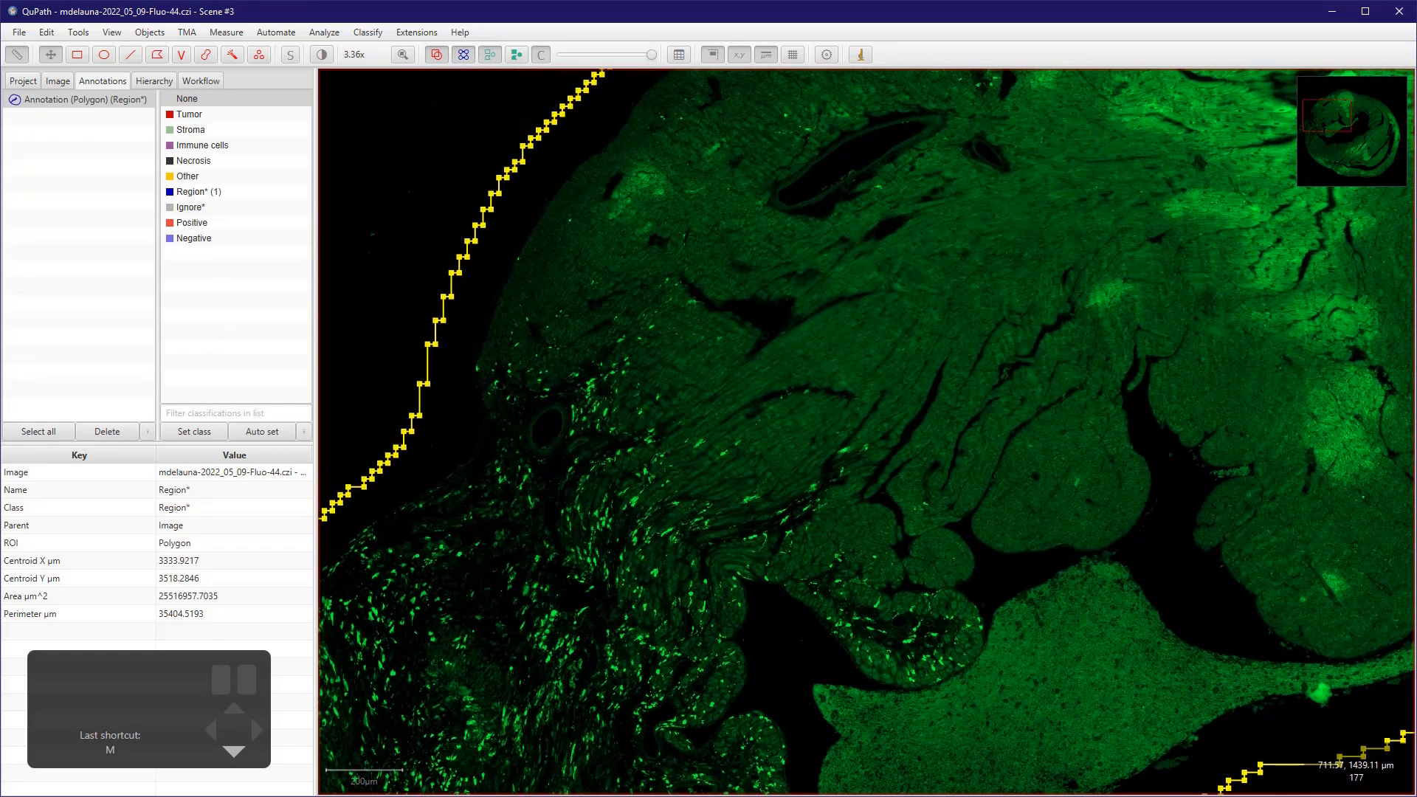
{"action": "double_click", "coordinate": [354, 54]}
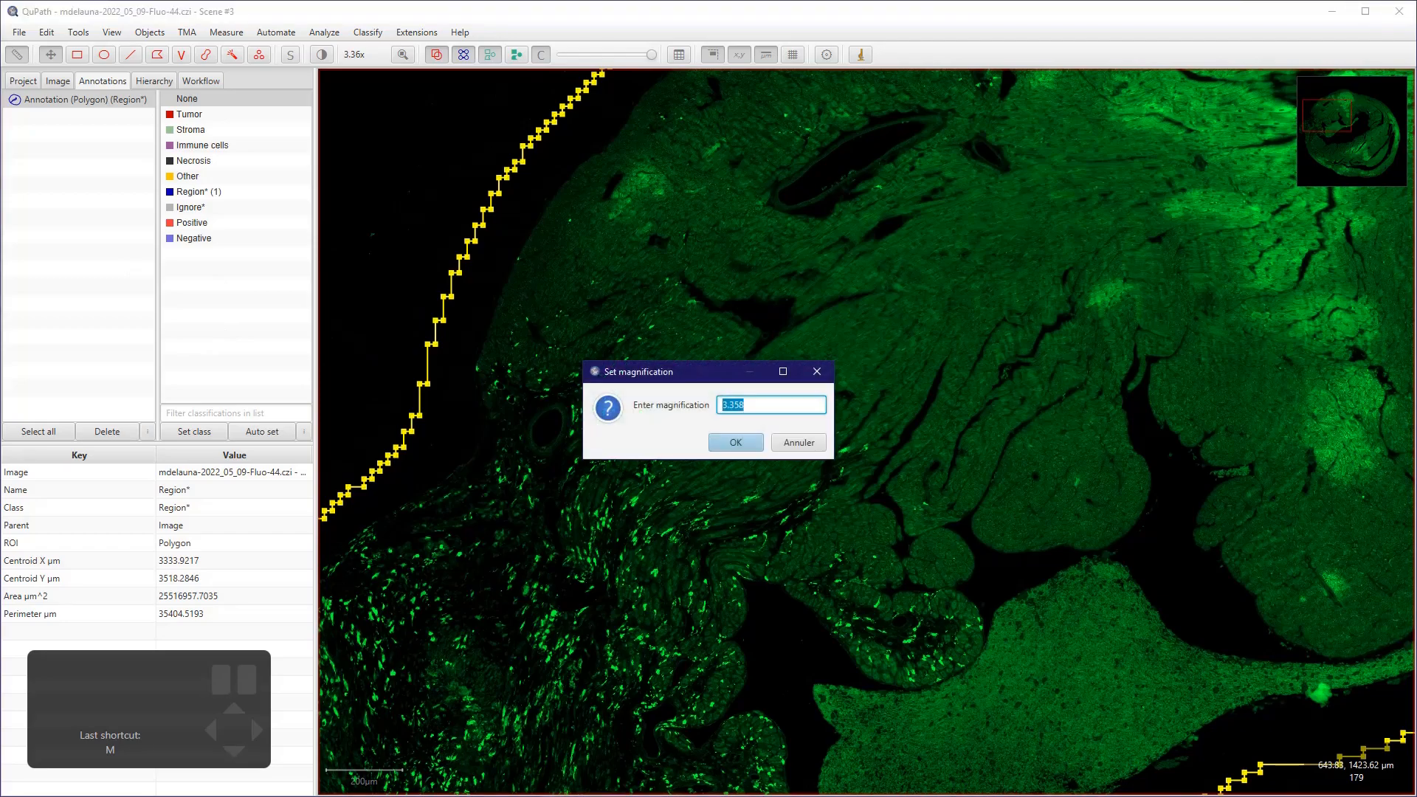
{"action": "type", "text": "5"}
{"action": "key", "text": "Return"}
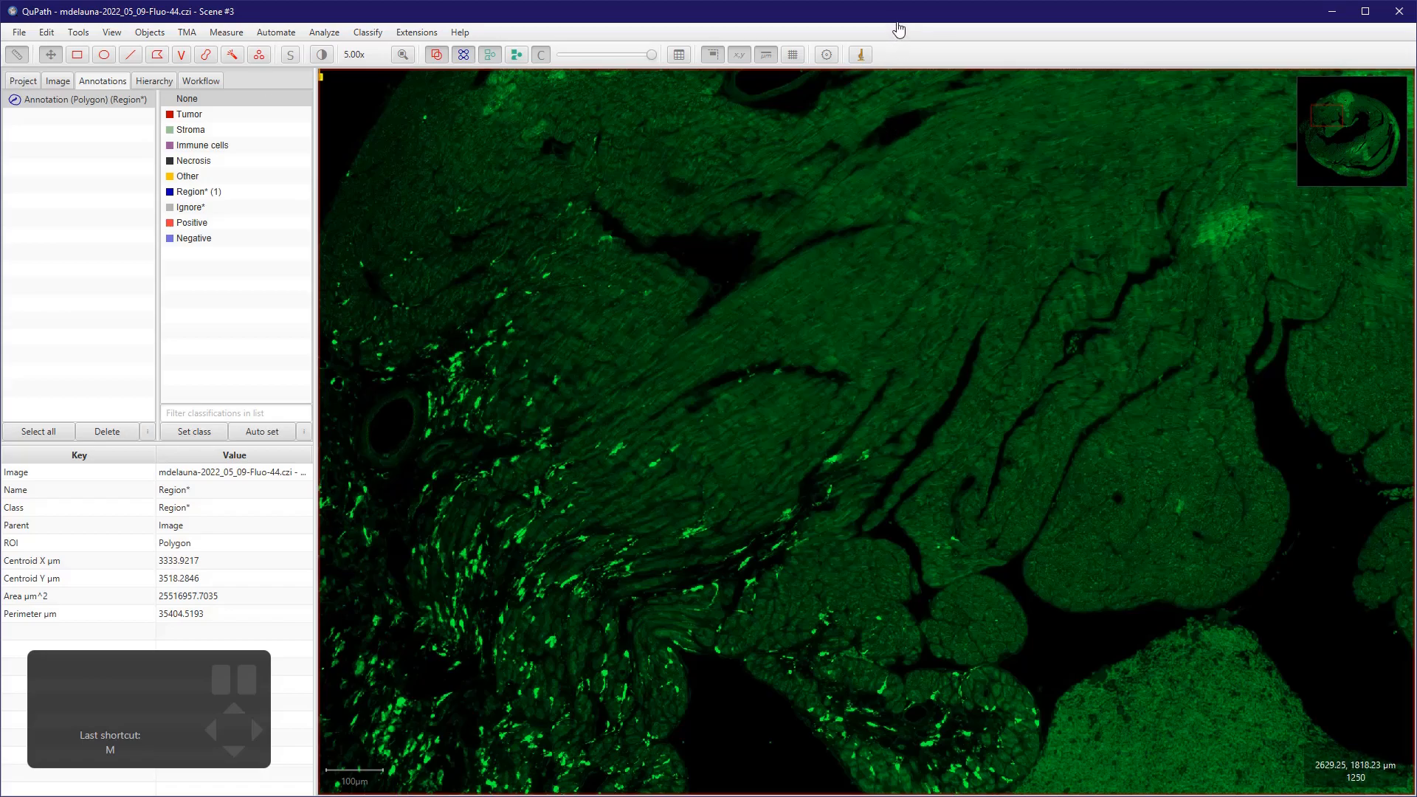
{"action": "left_click_drag", "start_coordinate": [1327, 115], "coordinate": [1324, 113]}
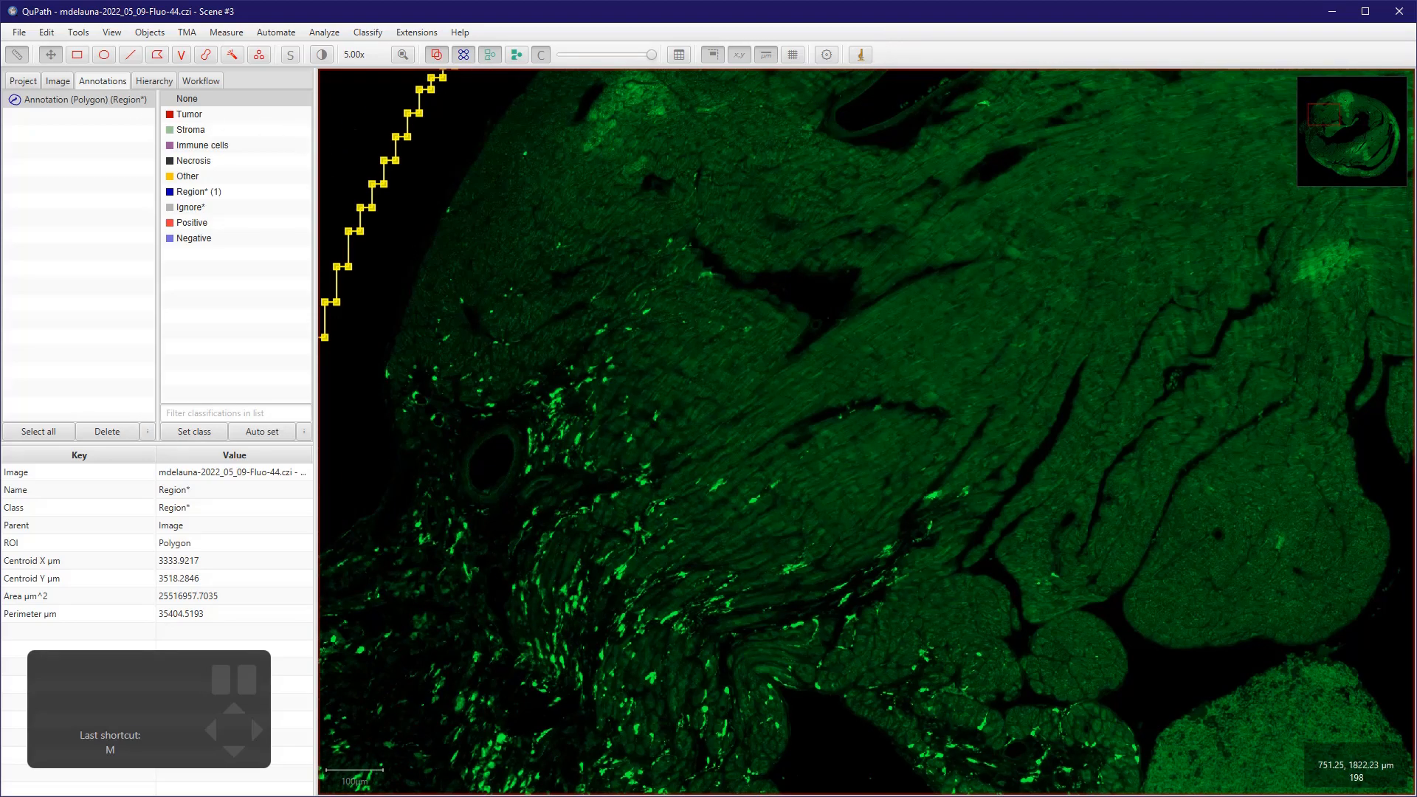
- Subtract Brush strokes from the Region* annotation, starting at the upper-left tissue border and following the edge of the bright-cell area
{"action": "left_click", "coordinate": [206, 55]}
{"action": "left_click_drag", "start_coordinate": [396, 150], "coordinate": [854, 422]}
{"action": "left_click_drag", "start_coordinate": [447, 344], "coordinate": [662, 602]}
- Extend the subtractive Brush cut down to the tip of the inner cavity outline to separate the bright-cell area from the remaining tissue
{"action": "left_click", "coordinate": [50, 55]}
{"action": "mouse_move", "coordinate": [914, 53]}
{"action": "left_mouse_down"}
{"action": "mouse_move", "coordinate": [898, 19]}
{"action": "mouse_move", "coordinate": [906, 53]}
{"action": "left_mouse_up"}
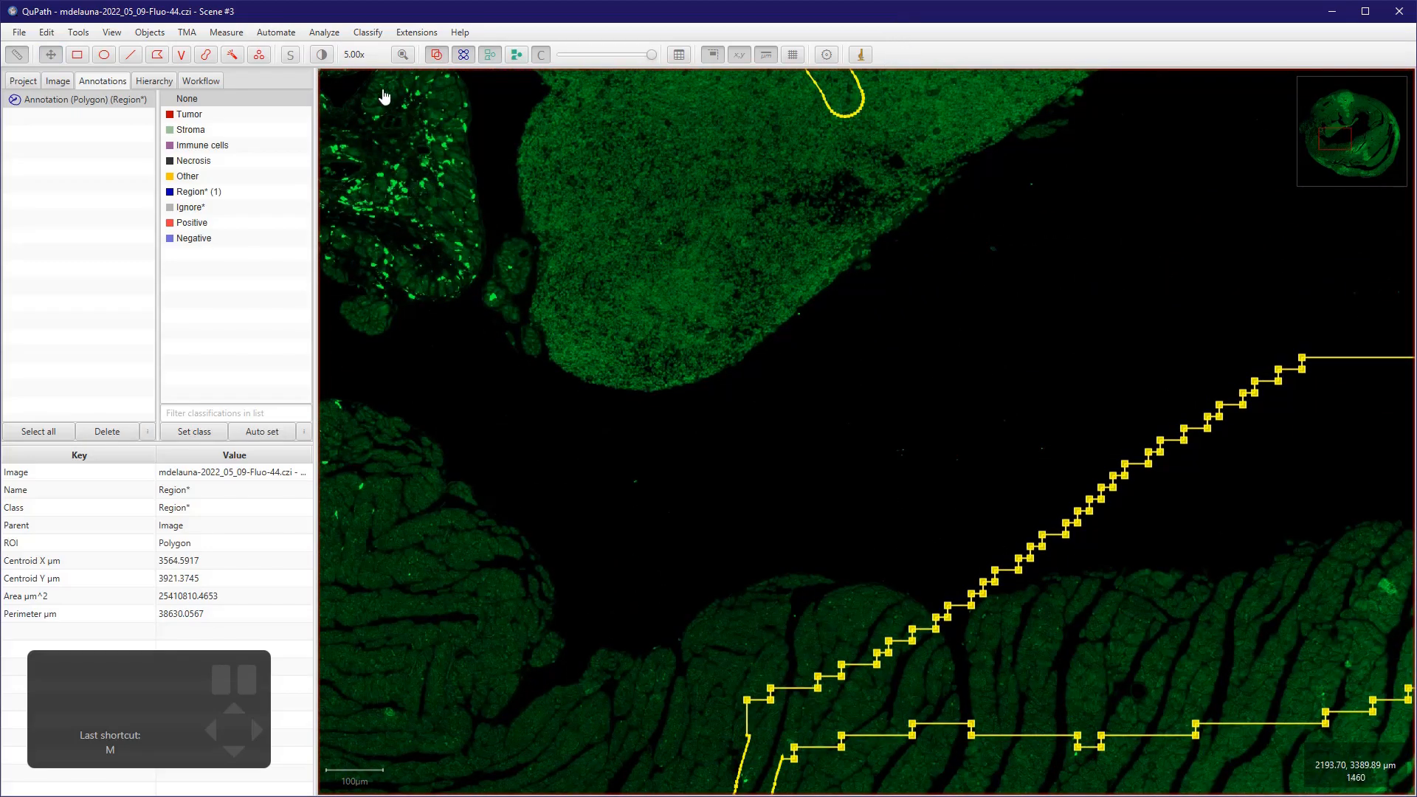
{"action": "key", "text": "b"}
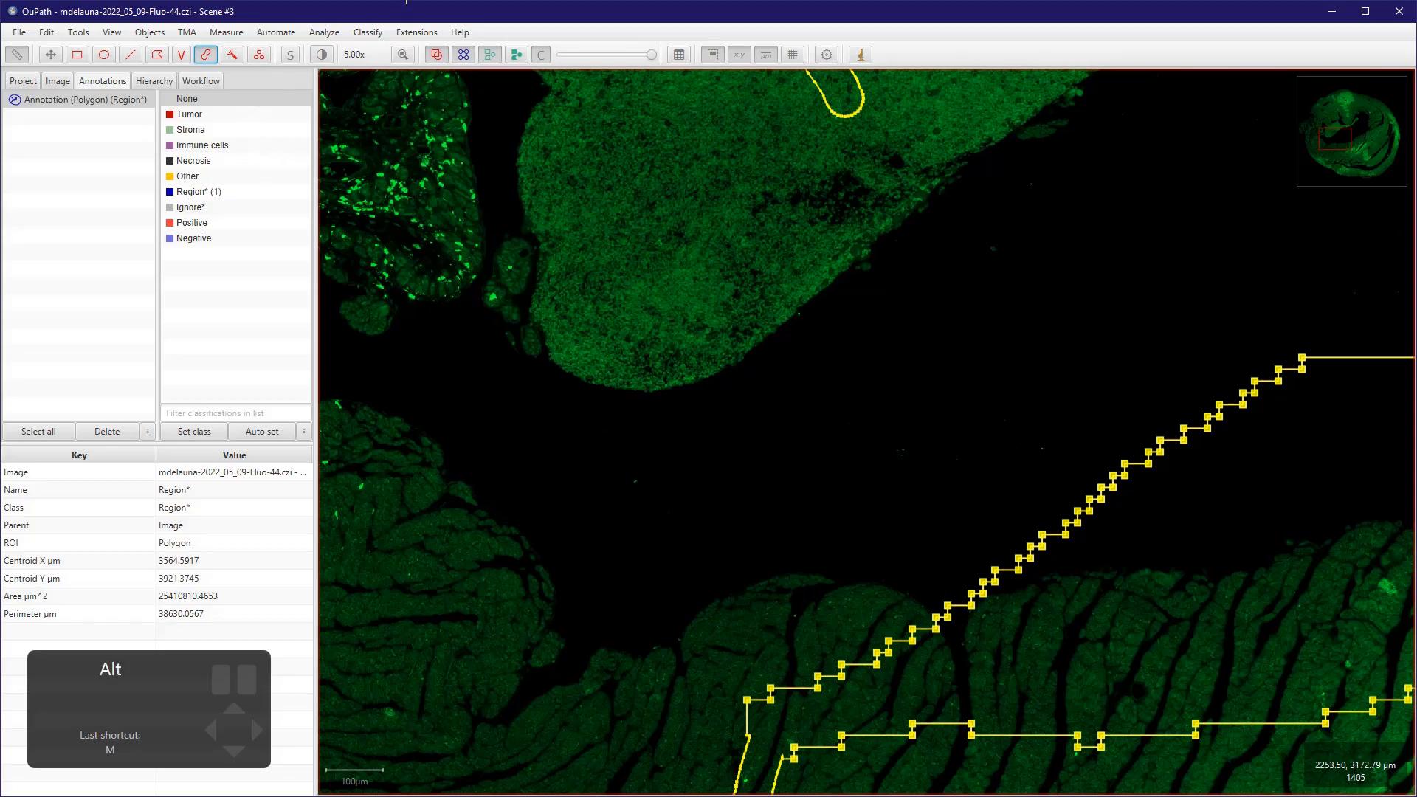
{"action": "mouse_move", "coordinate": [411, 7]}
{"action": "left_mouse_down"}
{"action": "mouse_move", "coordinate": [414, 224]}
{"action": "mouse_move", "coordinate": [333, 507]}
{"action": "mouse_move", "coordinate": [323, 590]}
{"action": "mouse_move", "coordinate": [339, 601]}
{"action": "mouse_move", "coordinate": [347, 583]}
{"action": "left_mouse_up"}
{"action": "scroll", "coordinate": [404, 361], "scroll_direction": "down", "scroll_amount": 5}
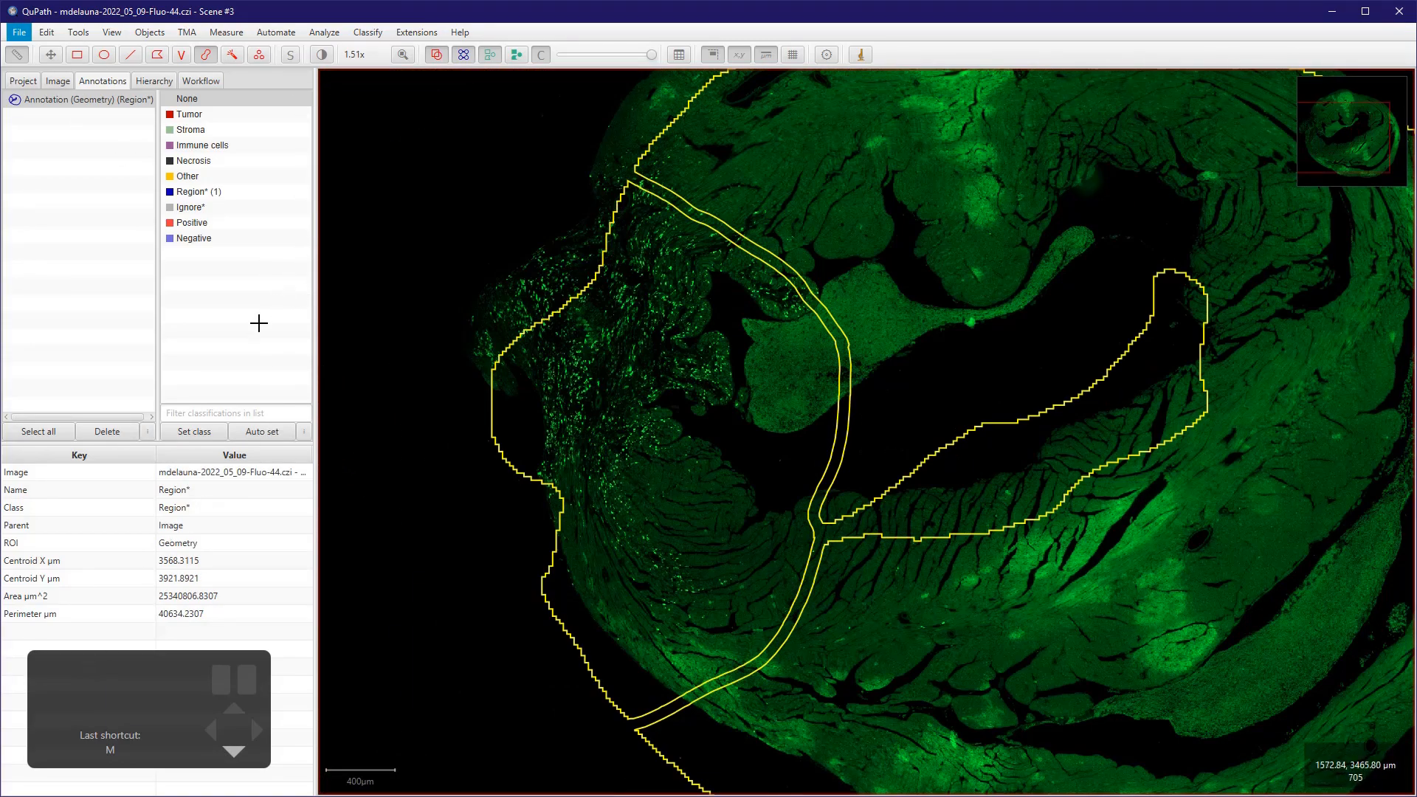
- Move the whole Region* annotation up and to the left so that its outline fits around the heart tissue
{"action": "scroll", "coordinate": [228, 376], "scroll_direction": "down", "scroll_amount": 1}
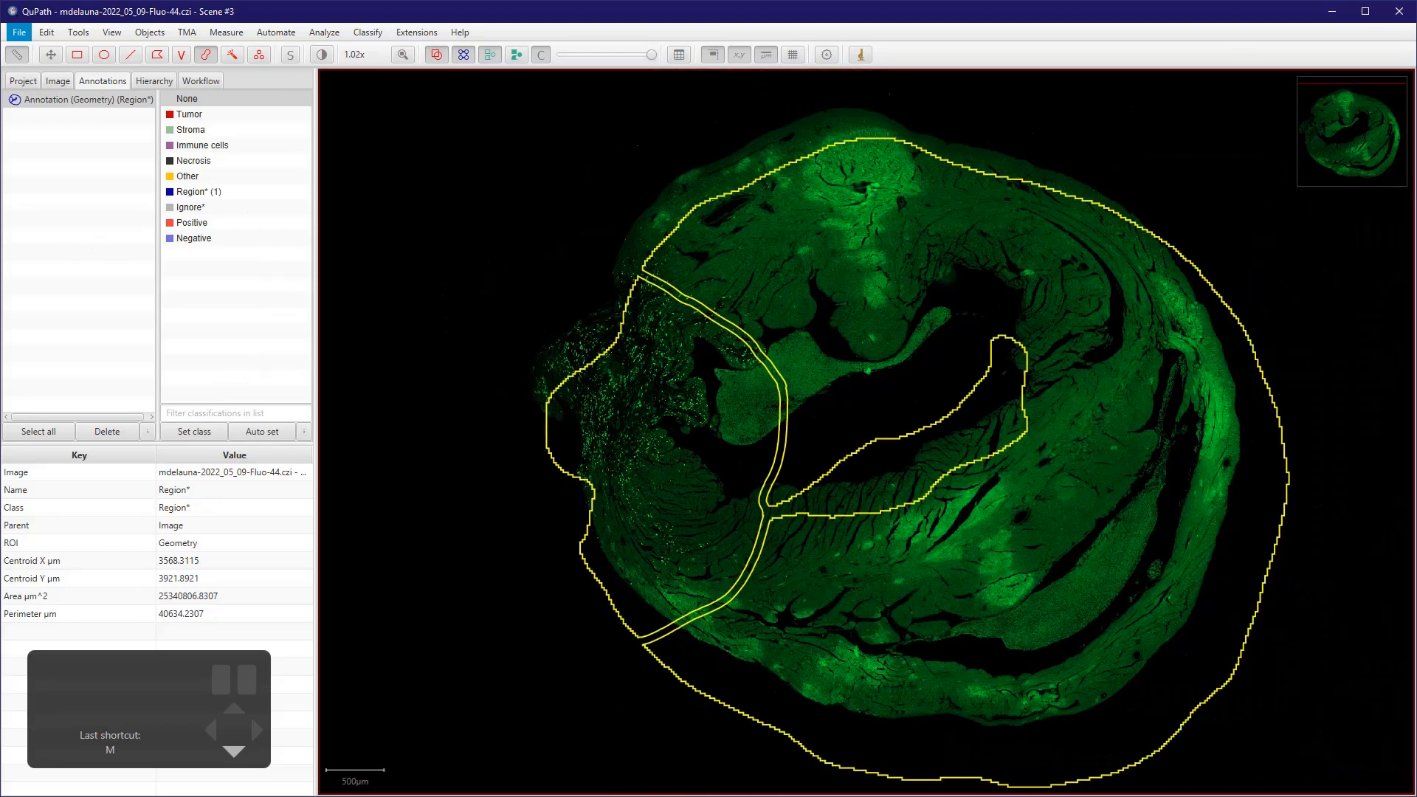
{"action": "left_click", "coordinate": [72, 100]}
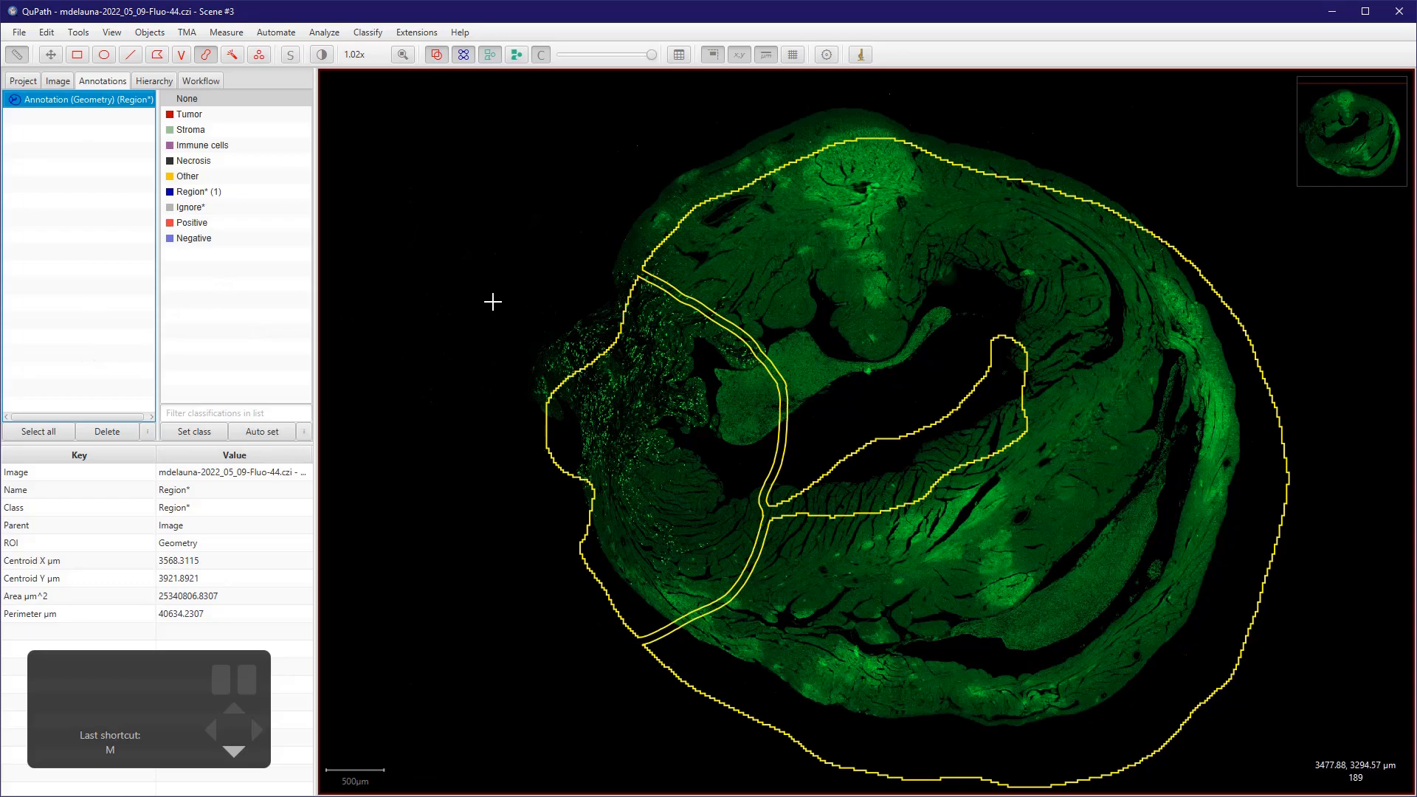
{"action": "key", "text": "m"}
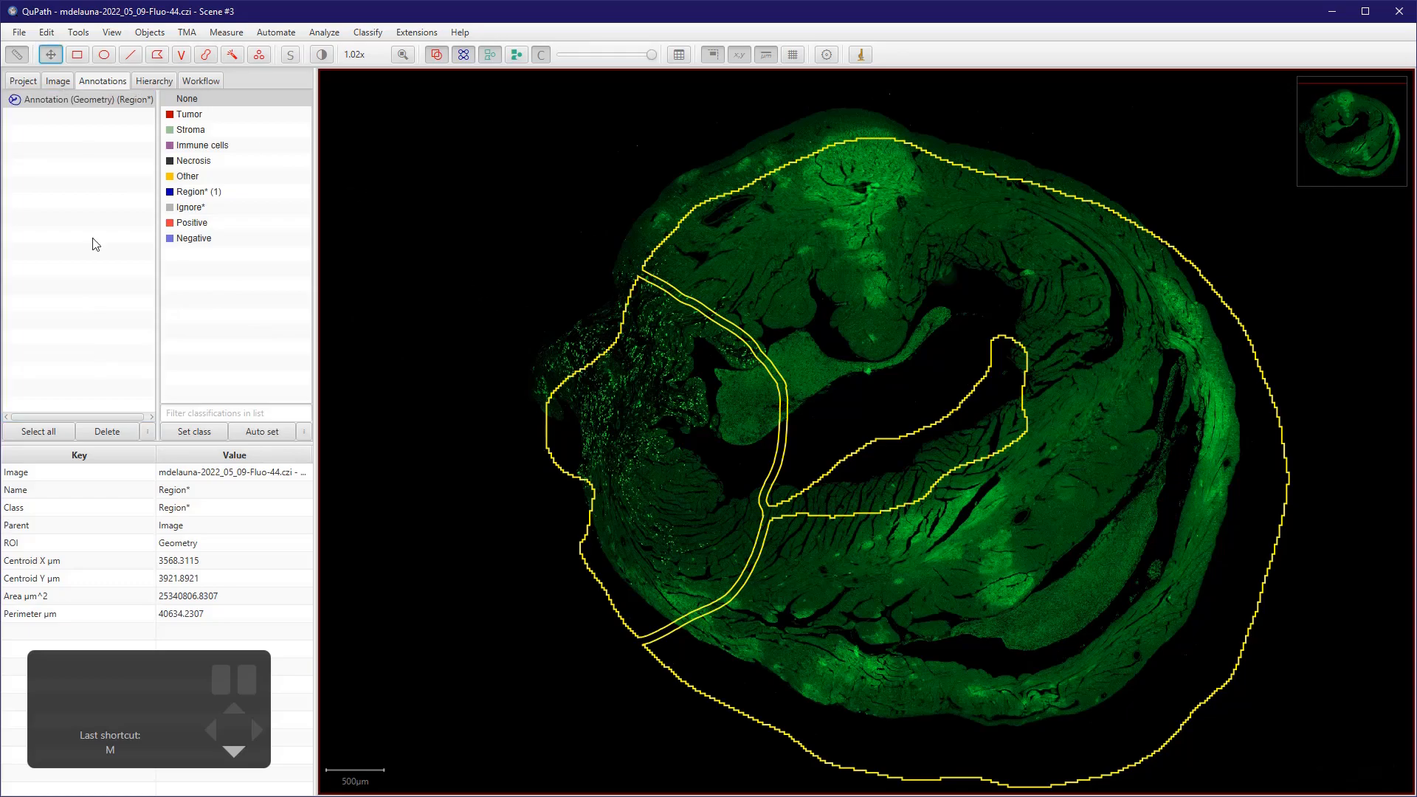
{"action": "left_click_drag", "start_coordinate": [516, 465], "coordinate": [496, 417]}
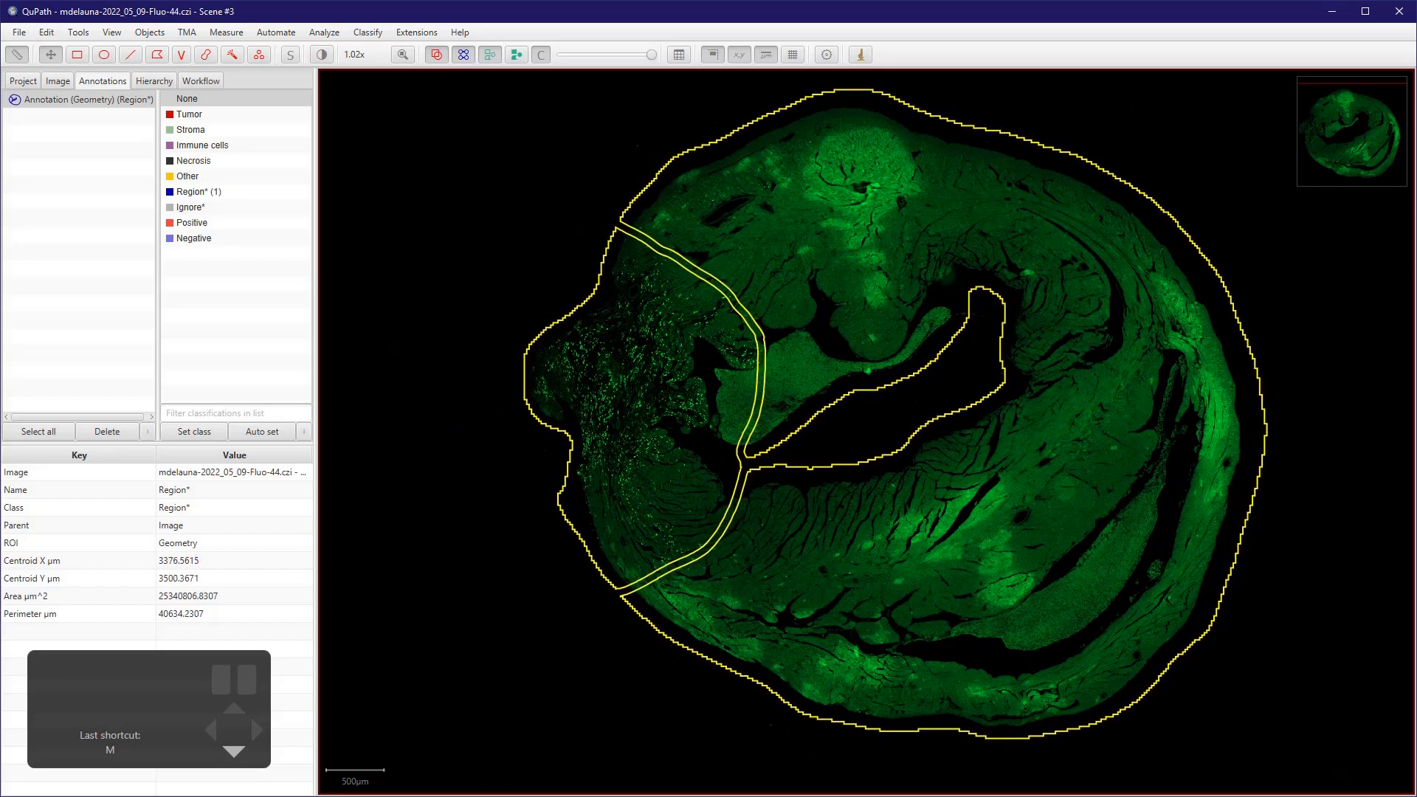
- Split the Region* annotation into separate polygons and select the smaller one around the bright-cell area
{"action": "right_click", "coordinate": [42, 101]}
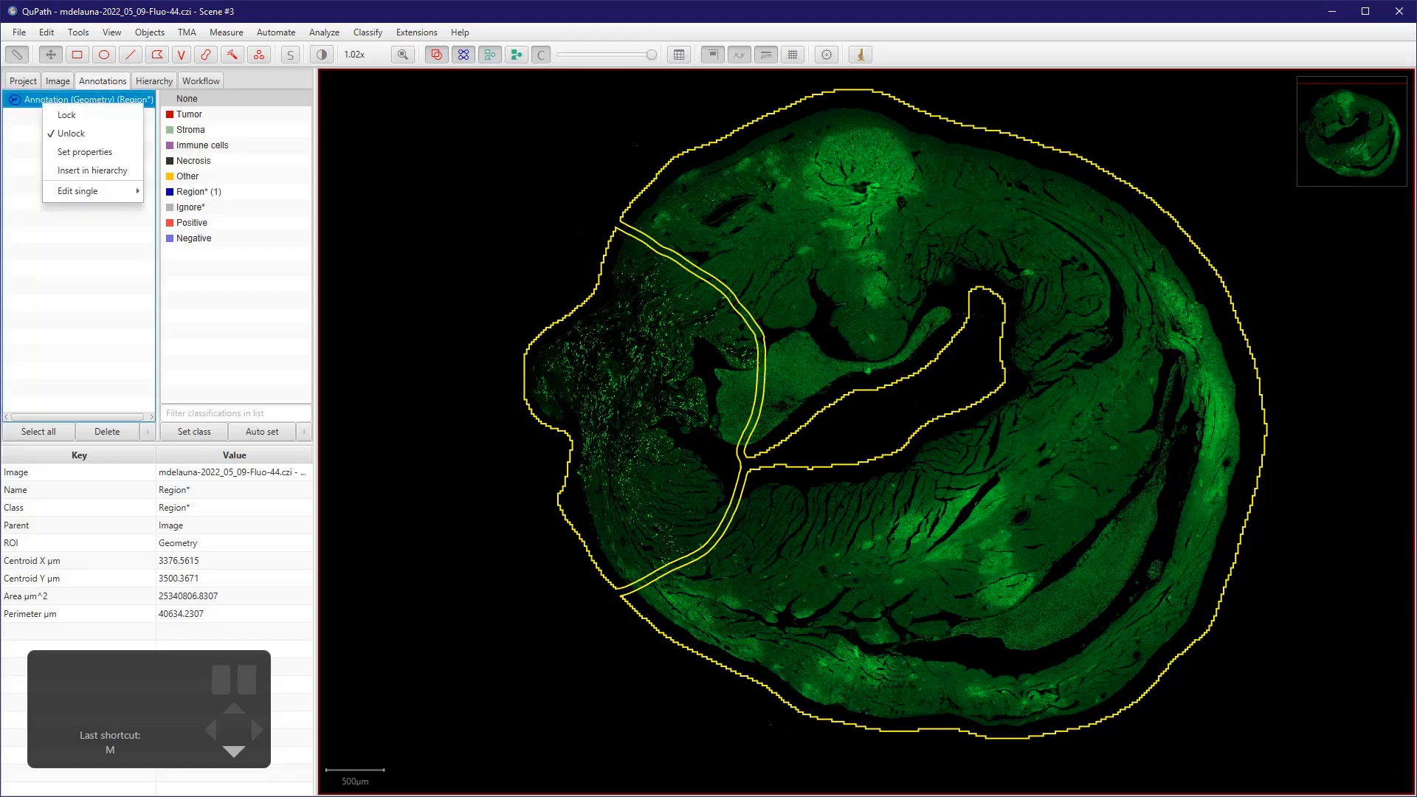
{"action": "mouse_move", "coordinate": [77, 191]}
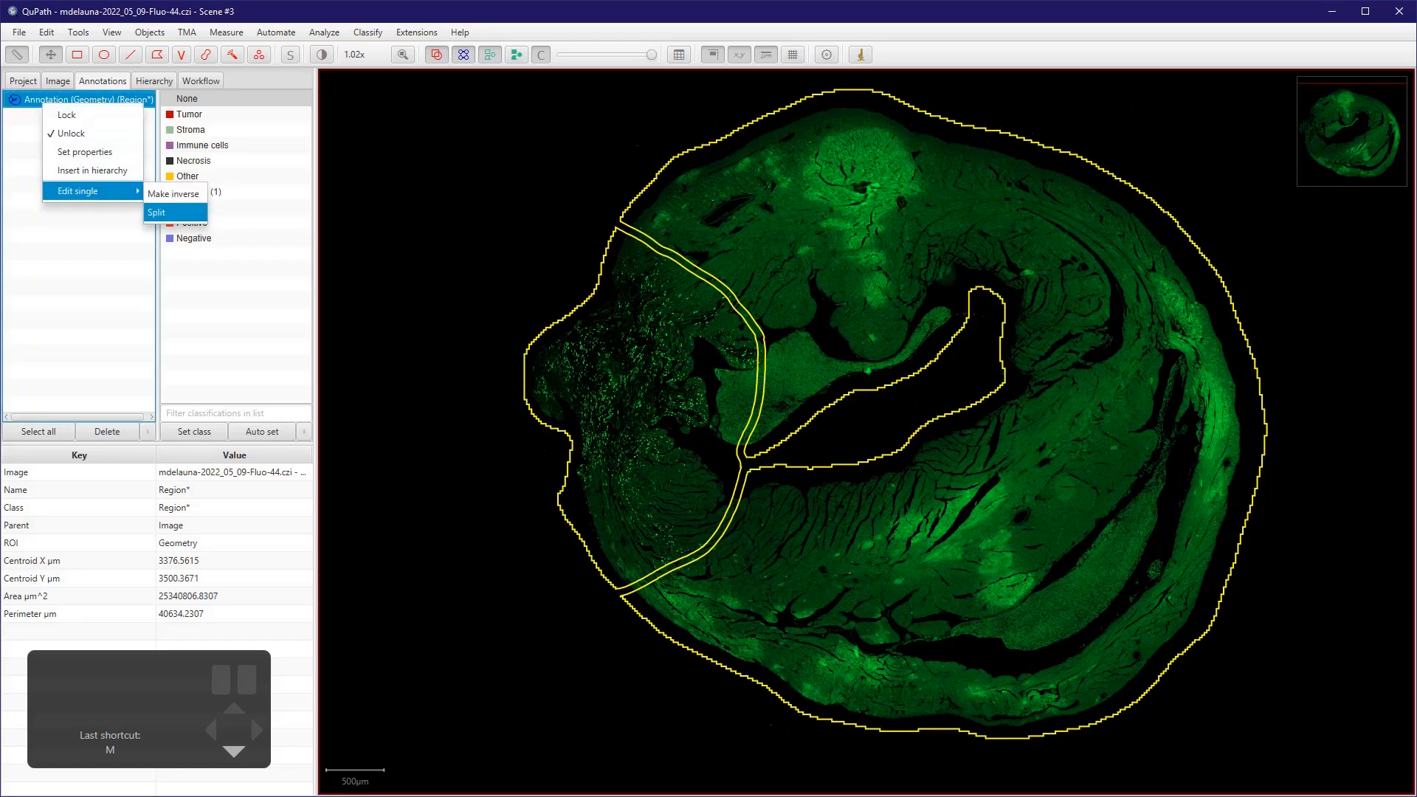
{"action": "left_click", "coordinate": [166, 213]}
{"action": "left_click", "coordinate": [85, 118]}
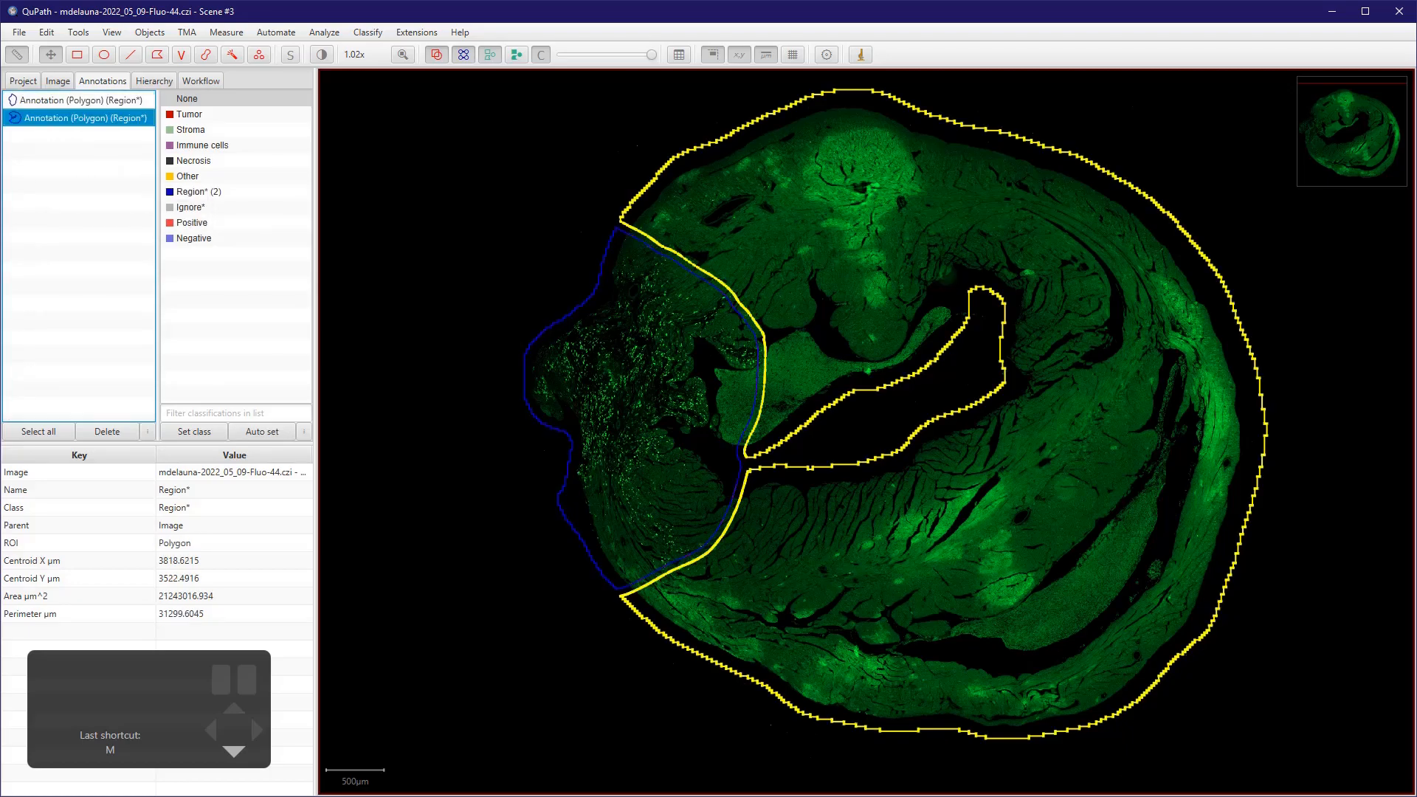
{"action": "left_click", "coordinate": [81, 100]}
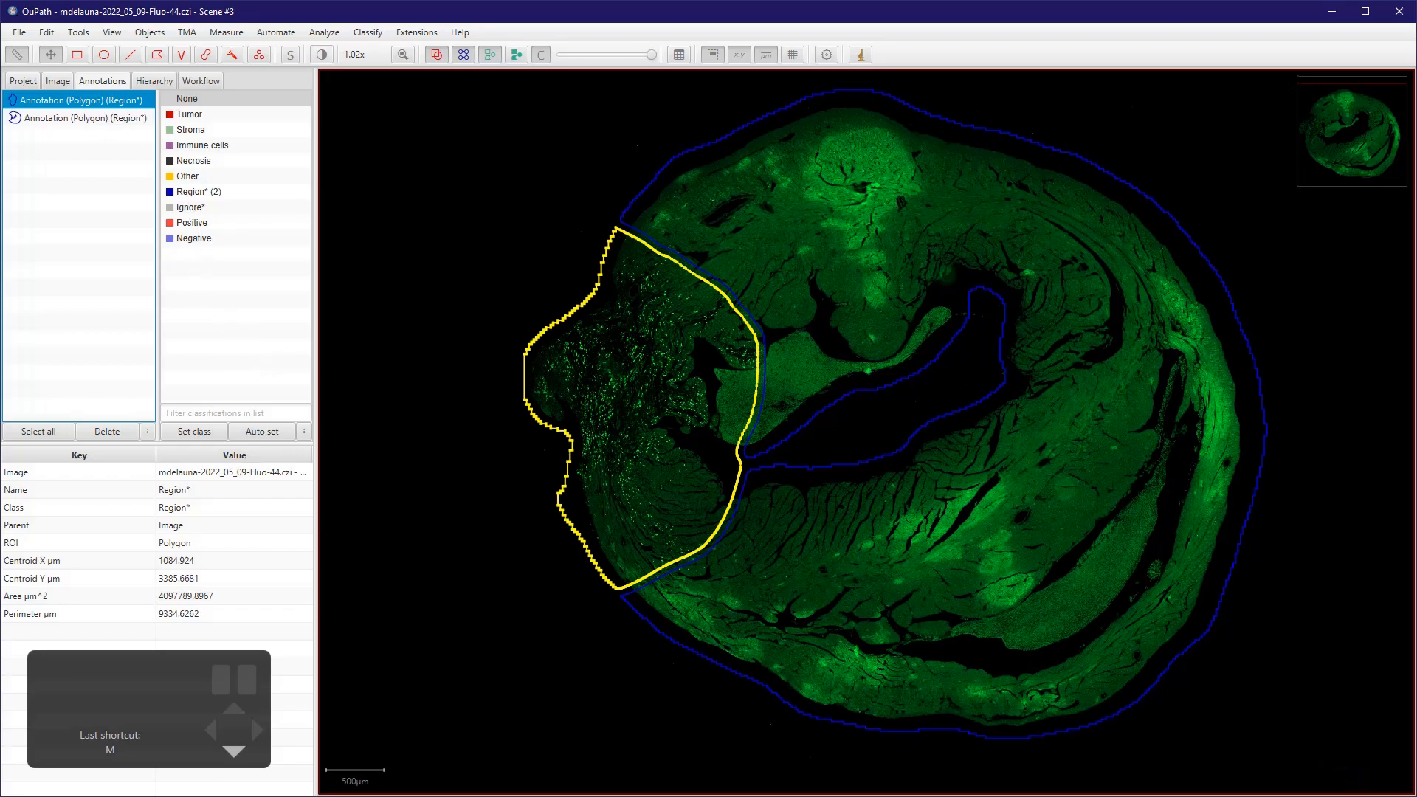
- Display the AF647, AF555 and DAPI channels together with AF488
{"action": "left_click", "coordinate": [322, 55]}
{"action": "left_click", "coordinate": [589, 174]}
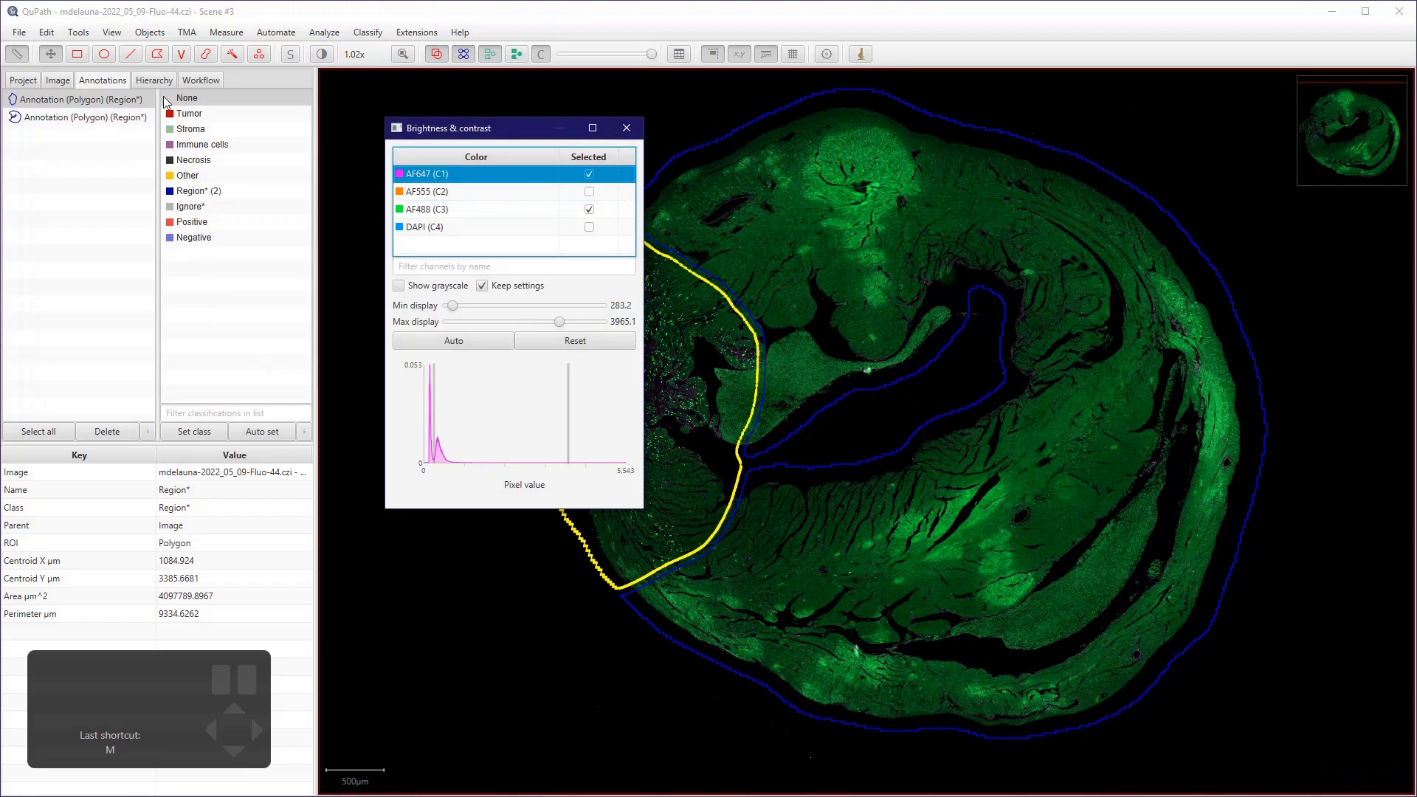
{"action": "left_click", "coordinate": [589, 192]}
{"action": "left_click", "coordinate": [589, 227]}
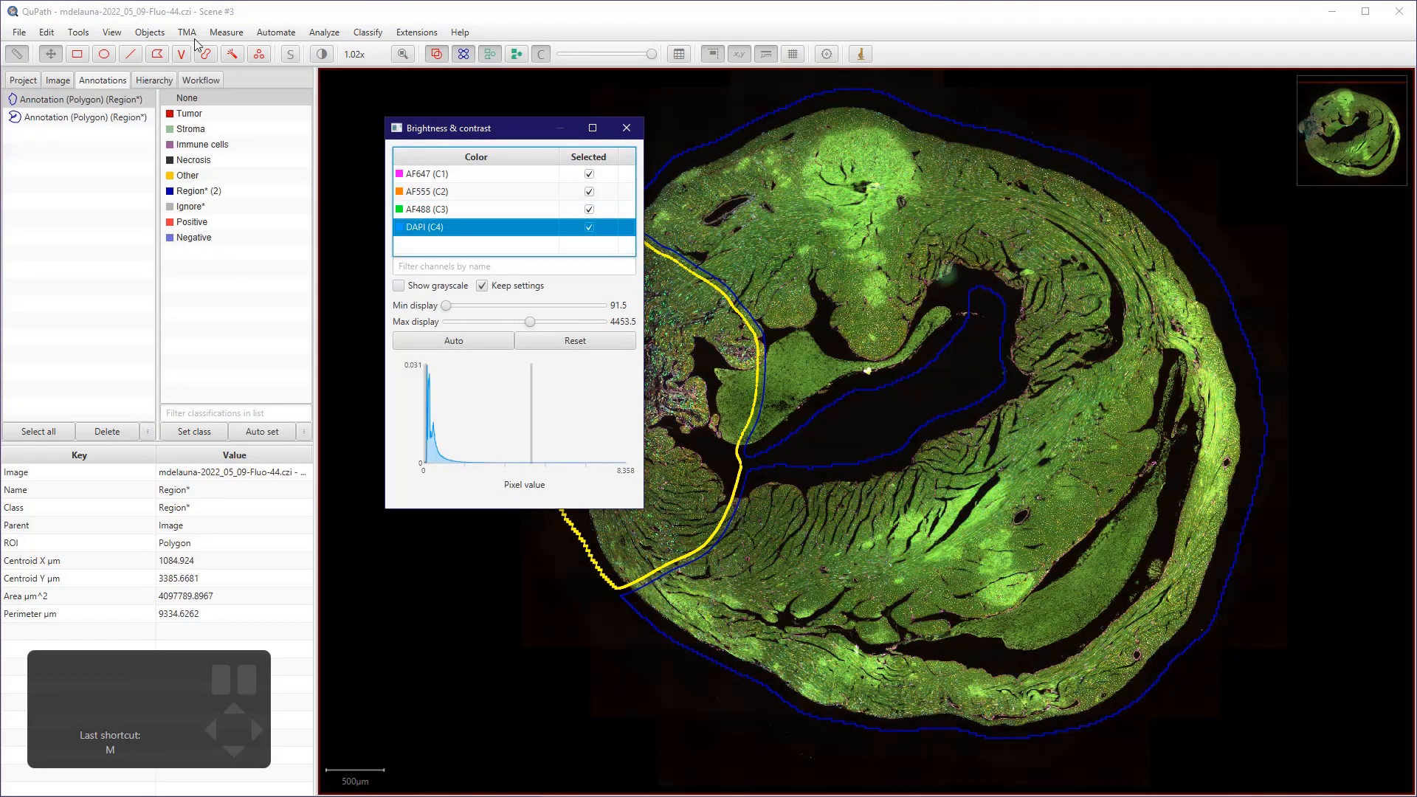
{"action": "left_click", "coordinate": [626, 128]}
- Examine the tissue inside the smaller Region* polygon and compare it with the rest of the heart section in all four channels
{"action": "scroll", "coordinate": [579, 386], "scroll_direction": "up", "scroll_amount": 10}
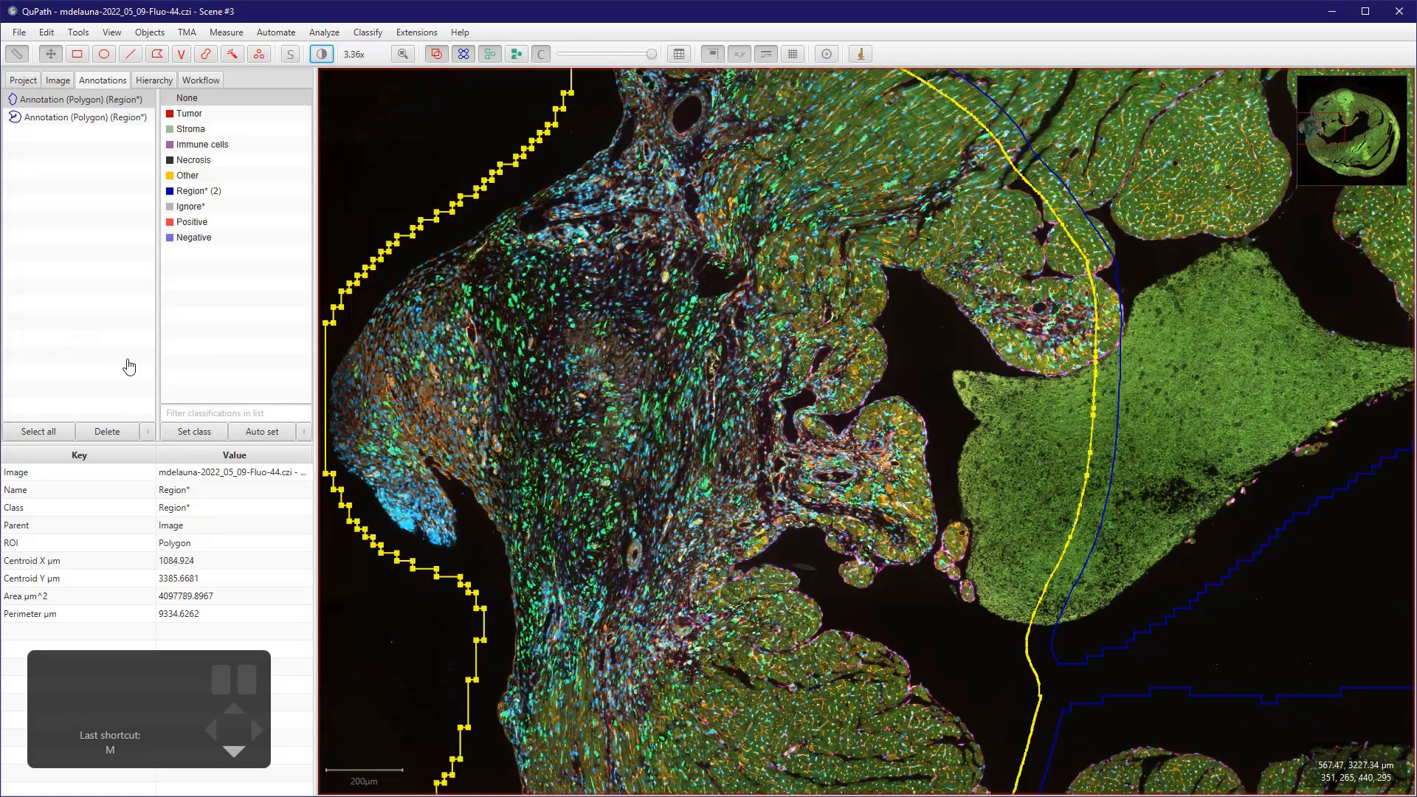
{"action": "scroll", "coordinate": [334, 398], "scroll_direction": "up", "scroll_amount": 2}
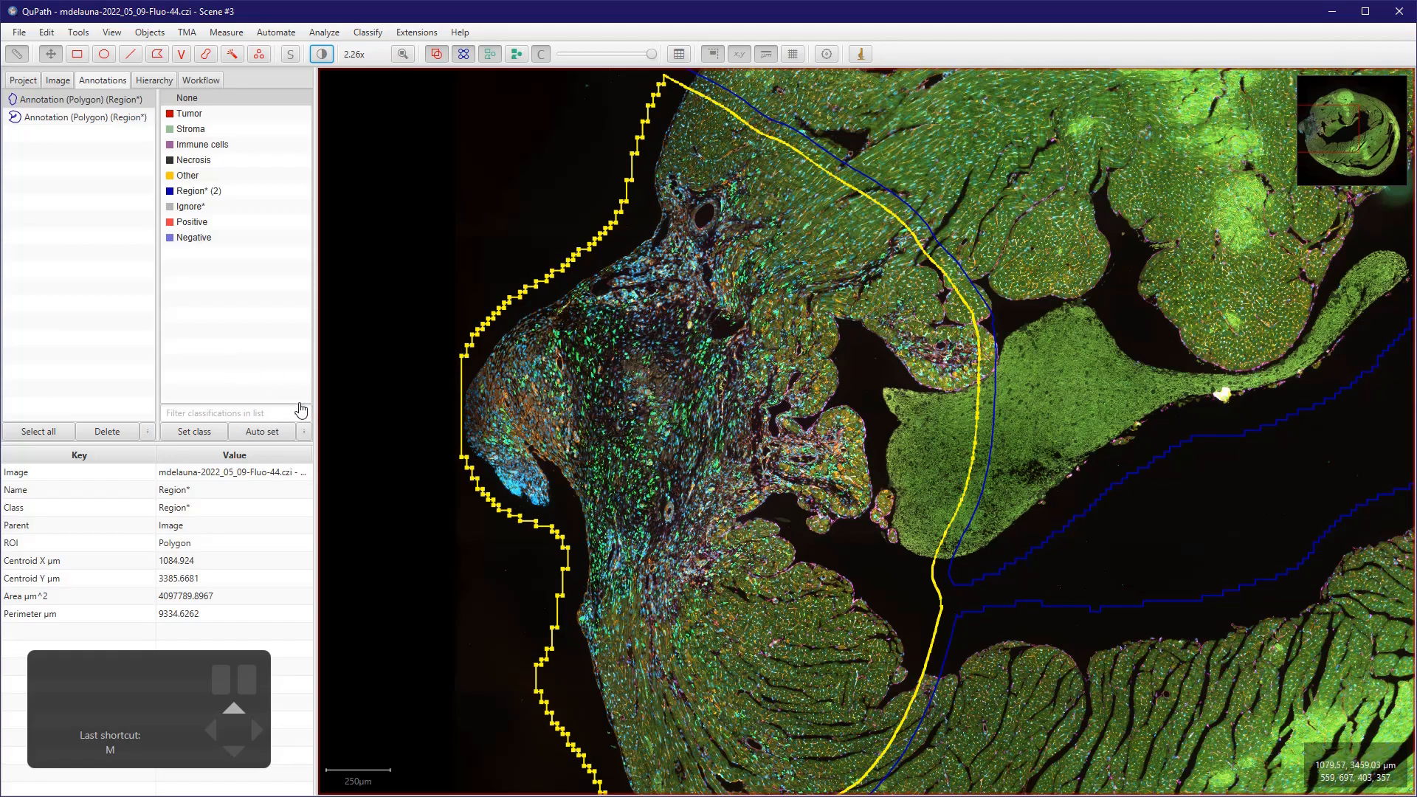
{"action": "scroll", "coordinate": [307, 425], "scroll_direction": "down", "scroll_amount": 3}
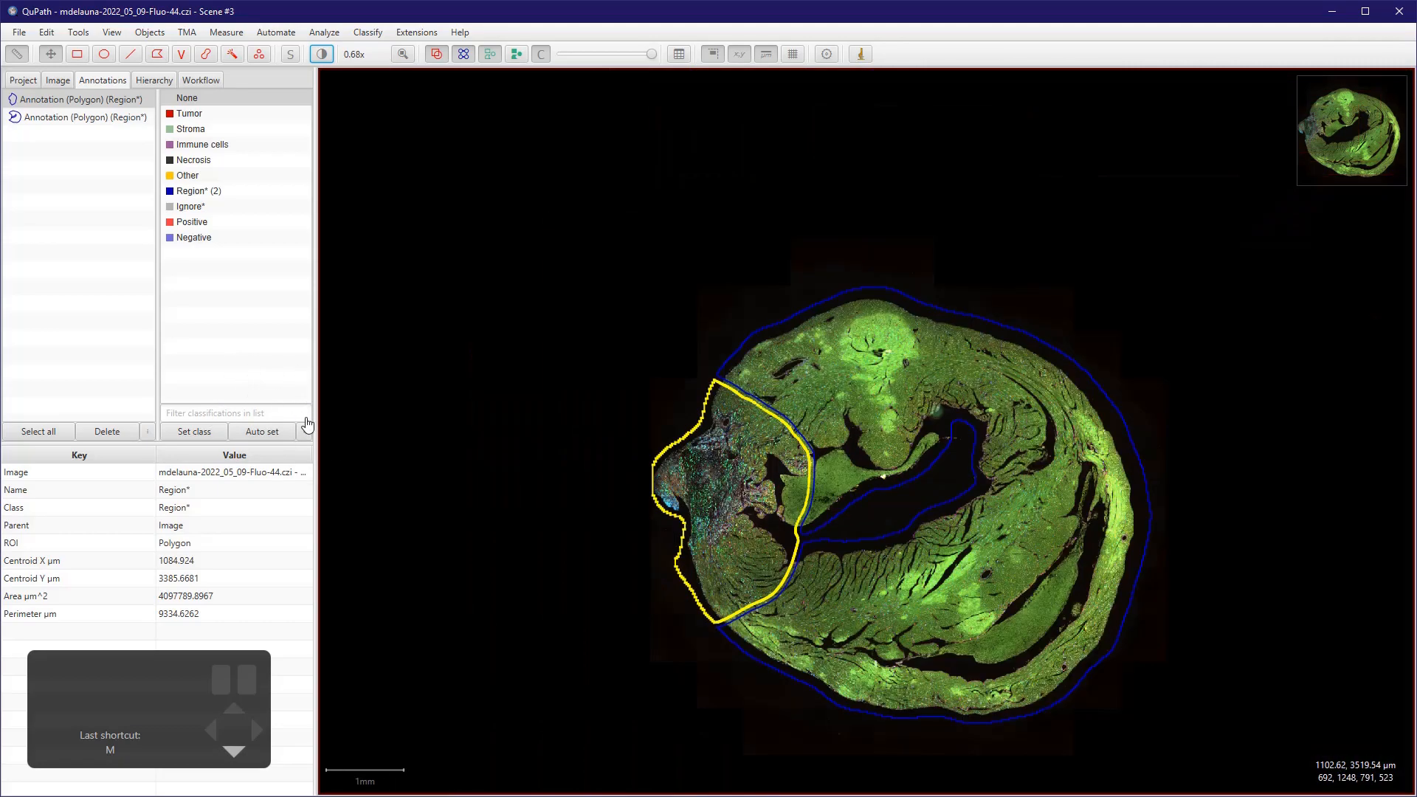
{"action": "scroll", "coordinate": [307, 425], "scroll_direction": "up", "scroll_amount": 3}
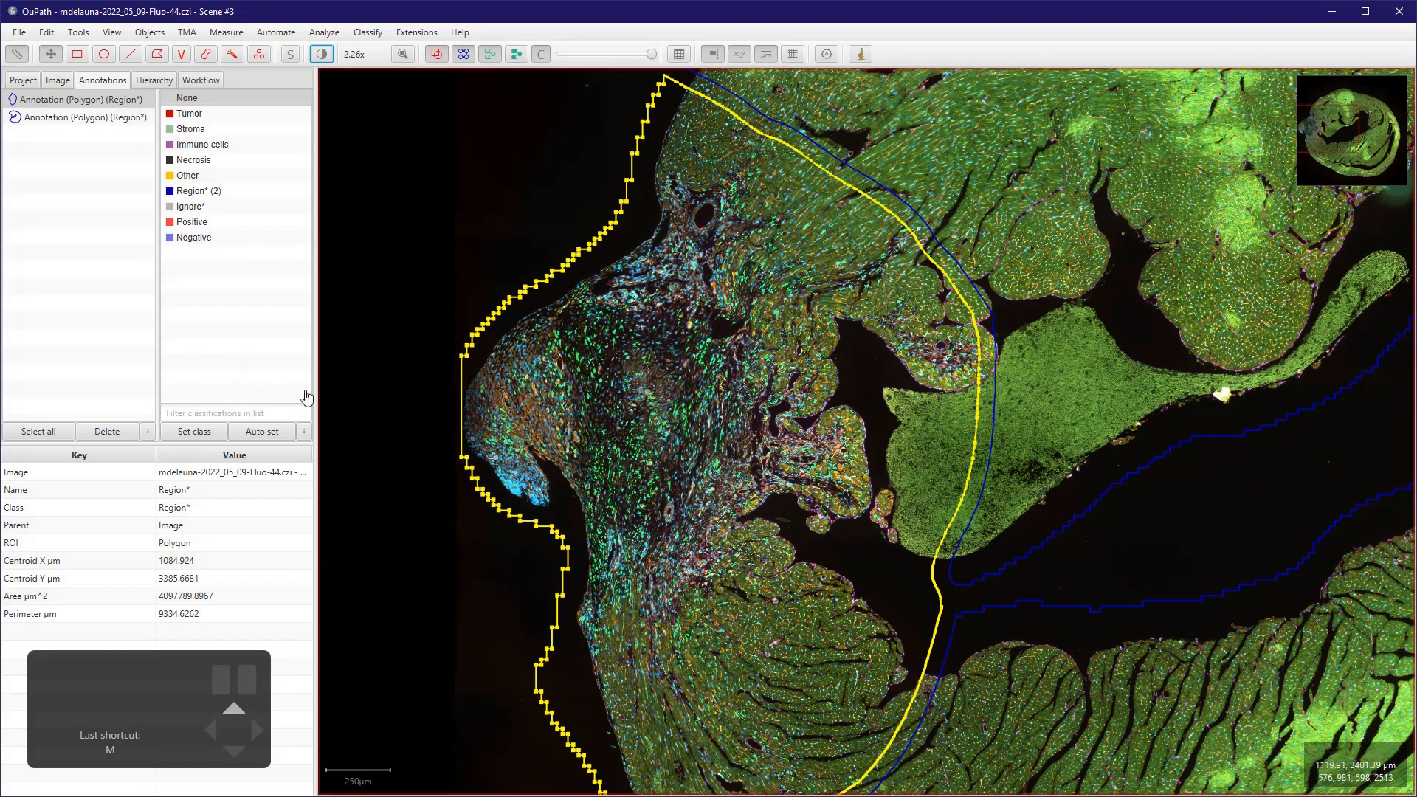
{"action": "scroll", "coordinate": [310, 396], "scroll_direction": "down", "scroll_amount": 3}
{"action": "scroll", "coordinate": [285, 420], "scroll_direction": "up", "scroll_amount": 3}
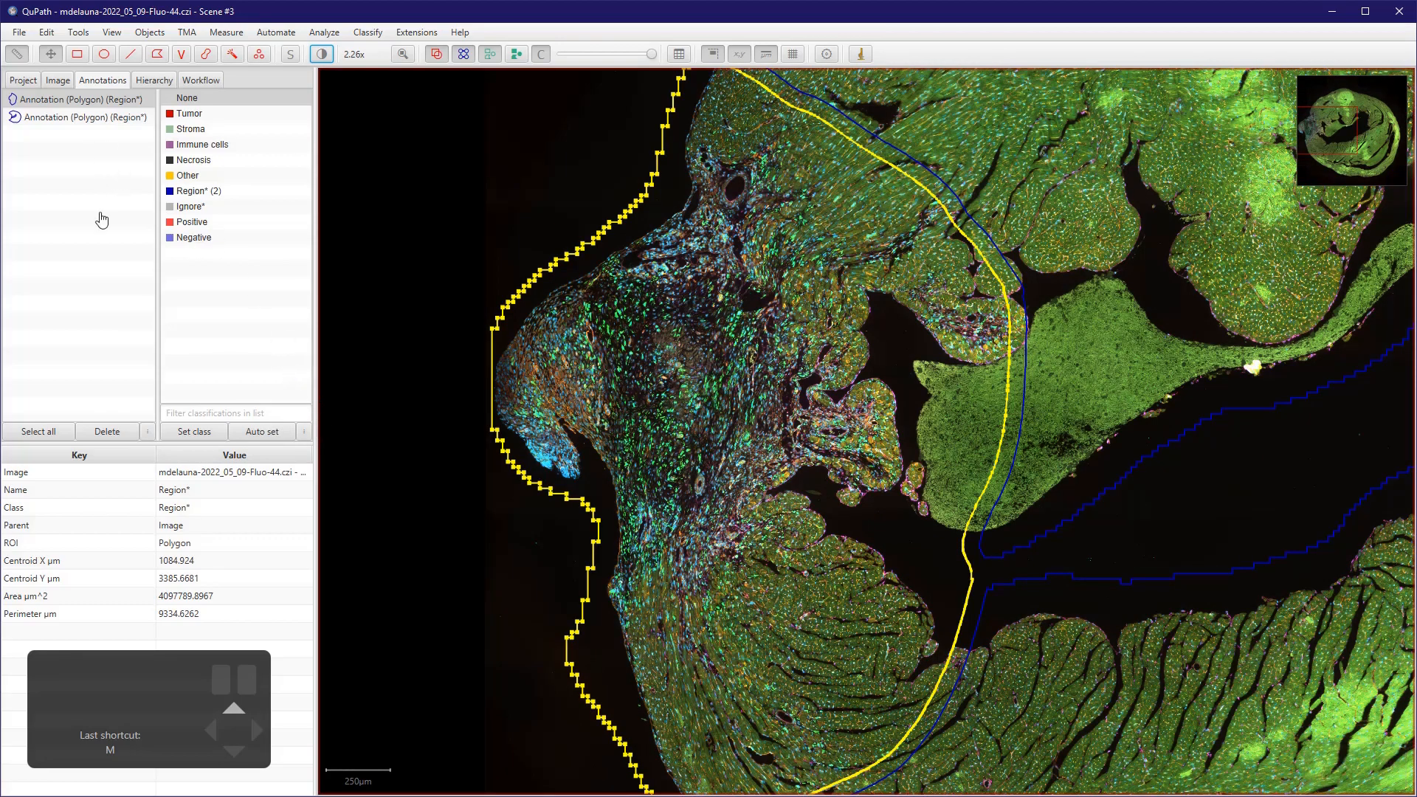
{"action": "scroll", "coordinate": [435, 387], "scroll_direction": "down", "scroll_amount": 2}
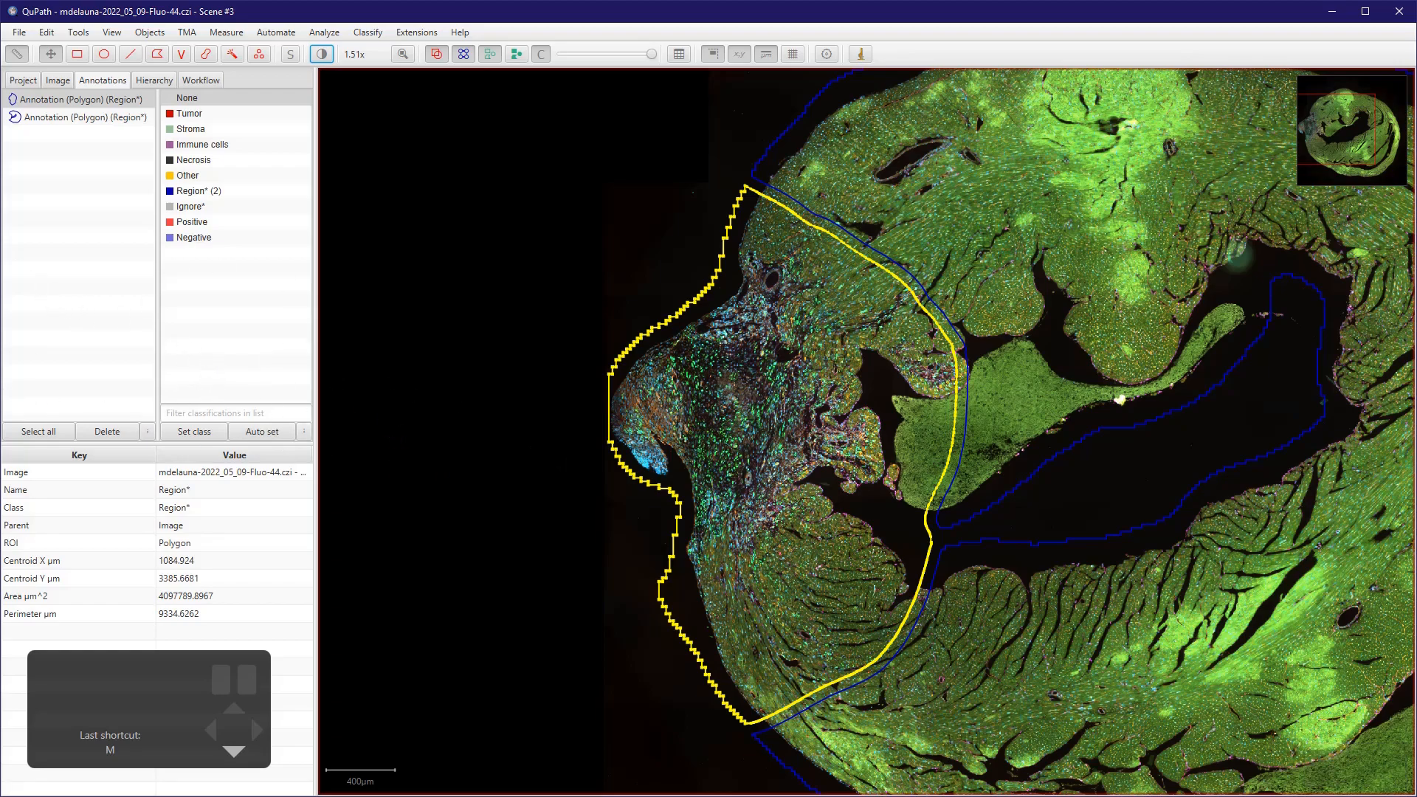
- Open the Scene #2 image from the project, saving the changes to Scene #3
{"action": "left_click", "coordinate": [58, 80]}
{"action": "left_click", "coordinate": [22, 80]}
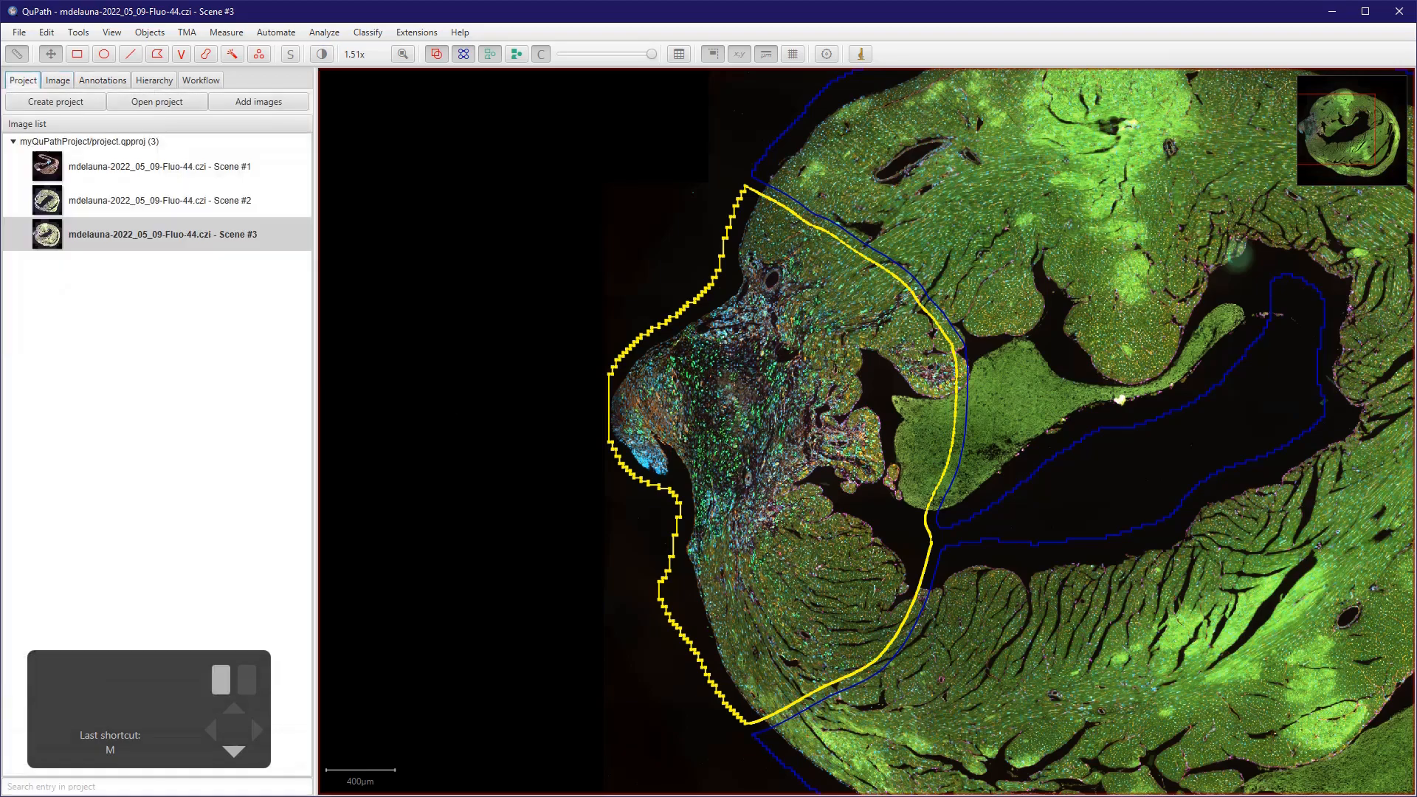
{"action": "double_click", "coordinate": [158, 200]}
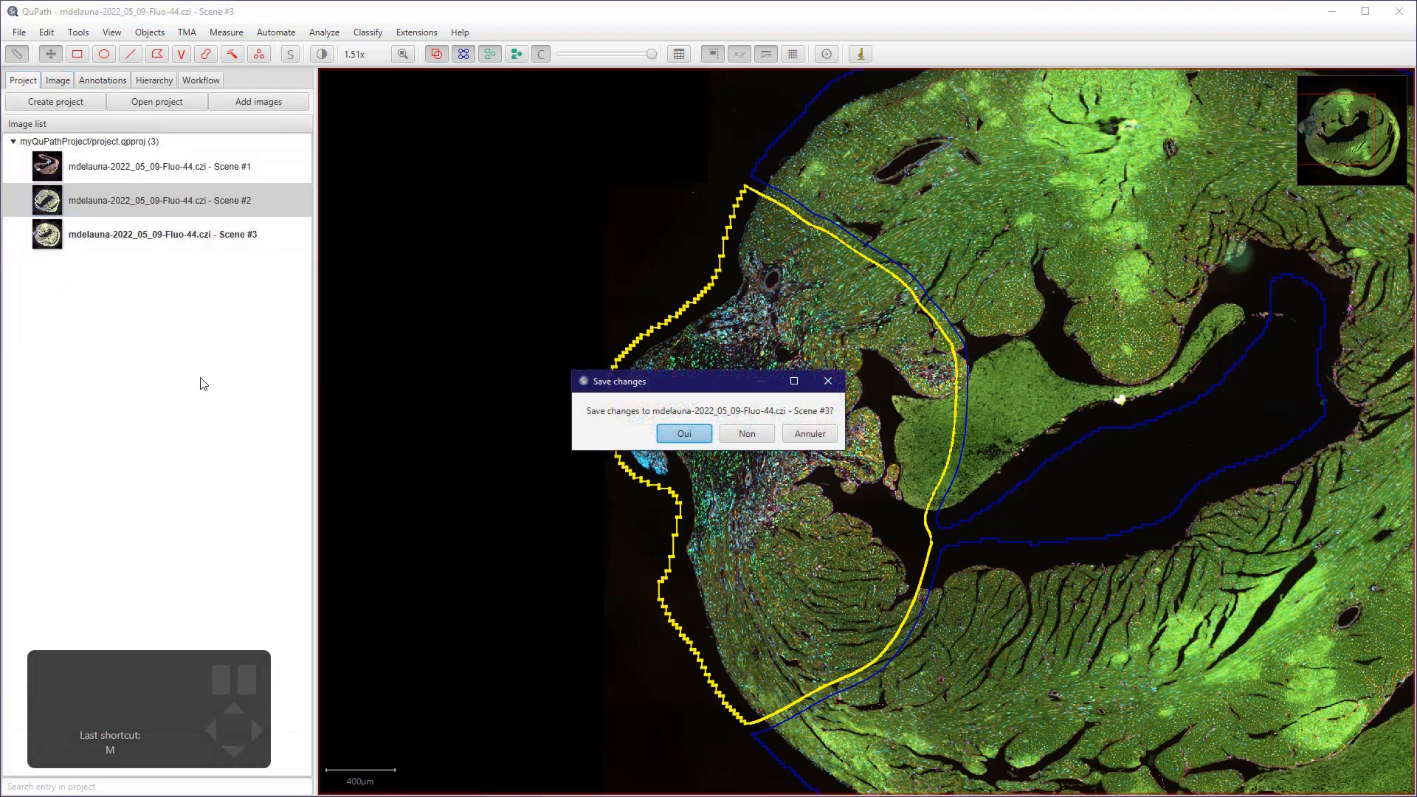
{"action": "left_click", "coordinate": [684, 433]}
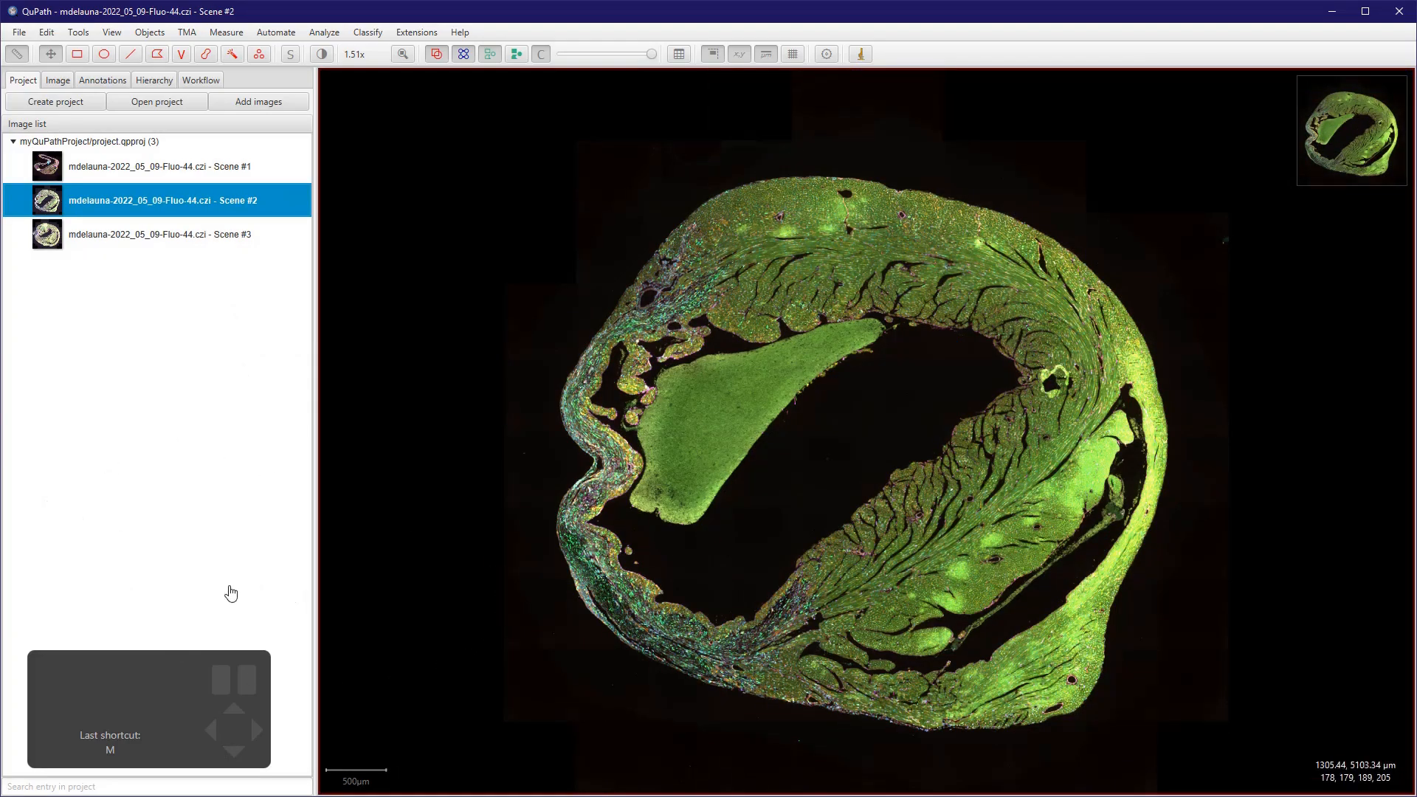
{"action": "scroll", "coordinate": [224, 592], "scroll_direction": "up", "scroll_amount": 5}
{"action": "scroll", "coordinate": [223, 592], "scroll_direction": "up", "scroll_amount": 3}
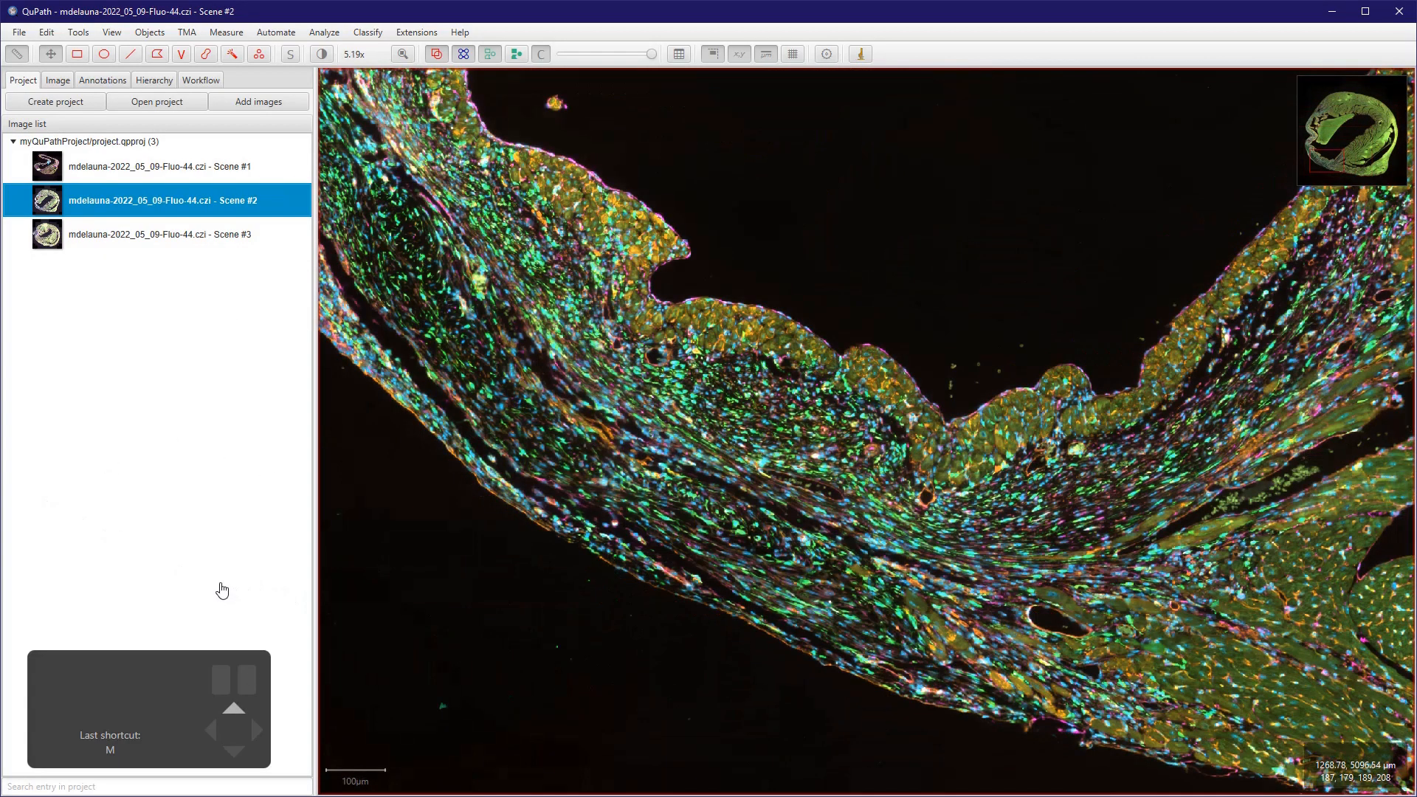
{"action": "scroll", "coordinate": [222, 591], "scroll_direction": "down", "scroll_amount": 3}
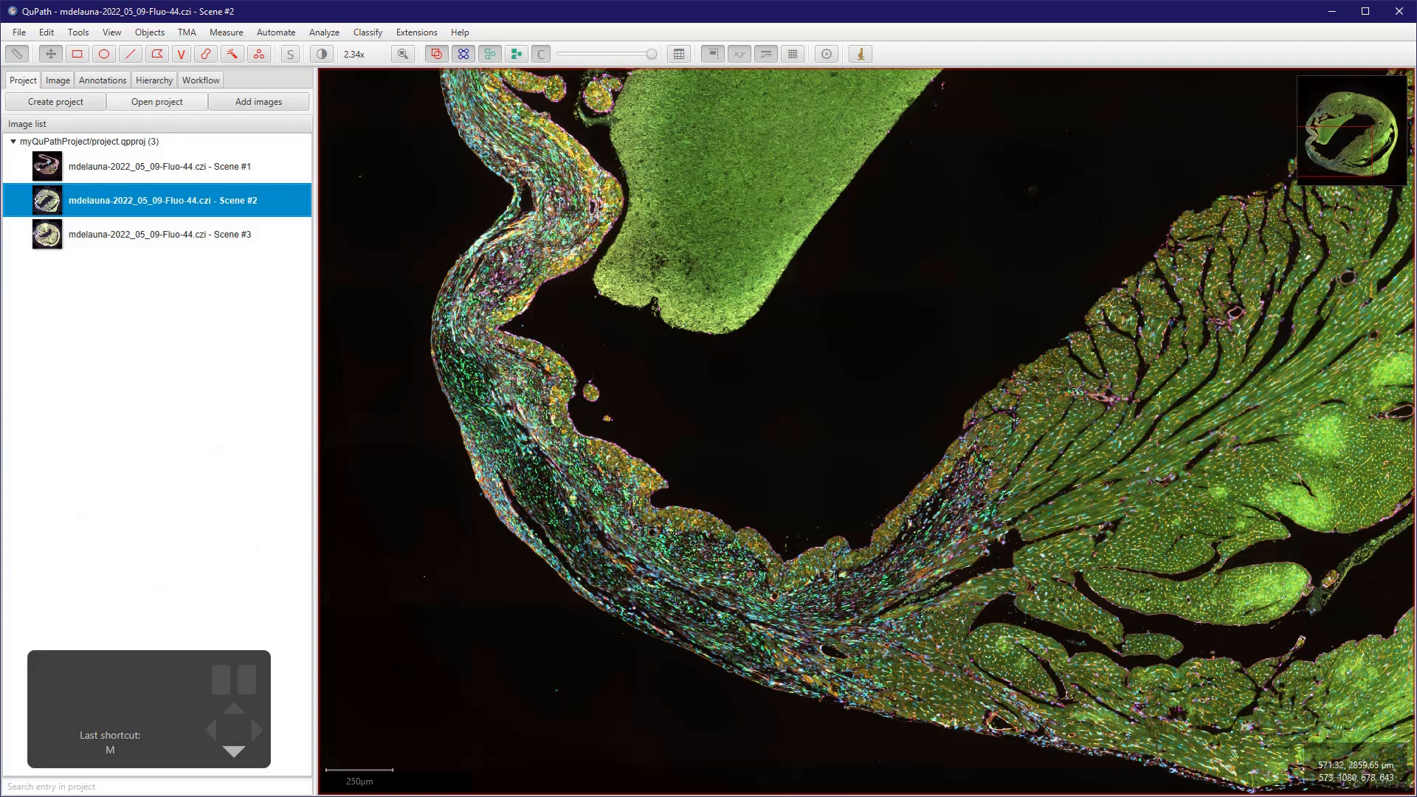
- Create duplicate channel training images of Scene #2 for AF647, AF555 and AF488, leaving out DAPI
{"action": "left_click", "coordinate": [368, 32]}
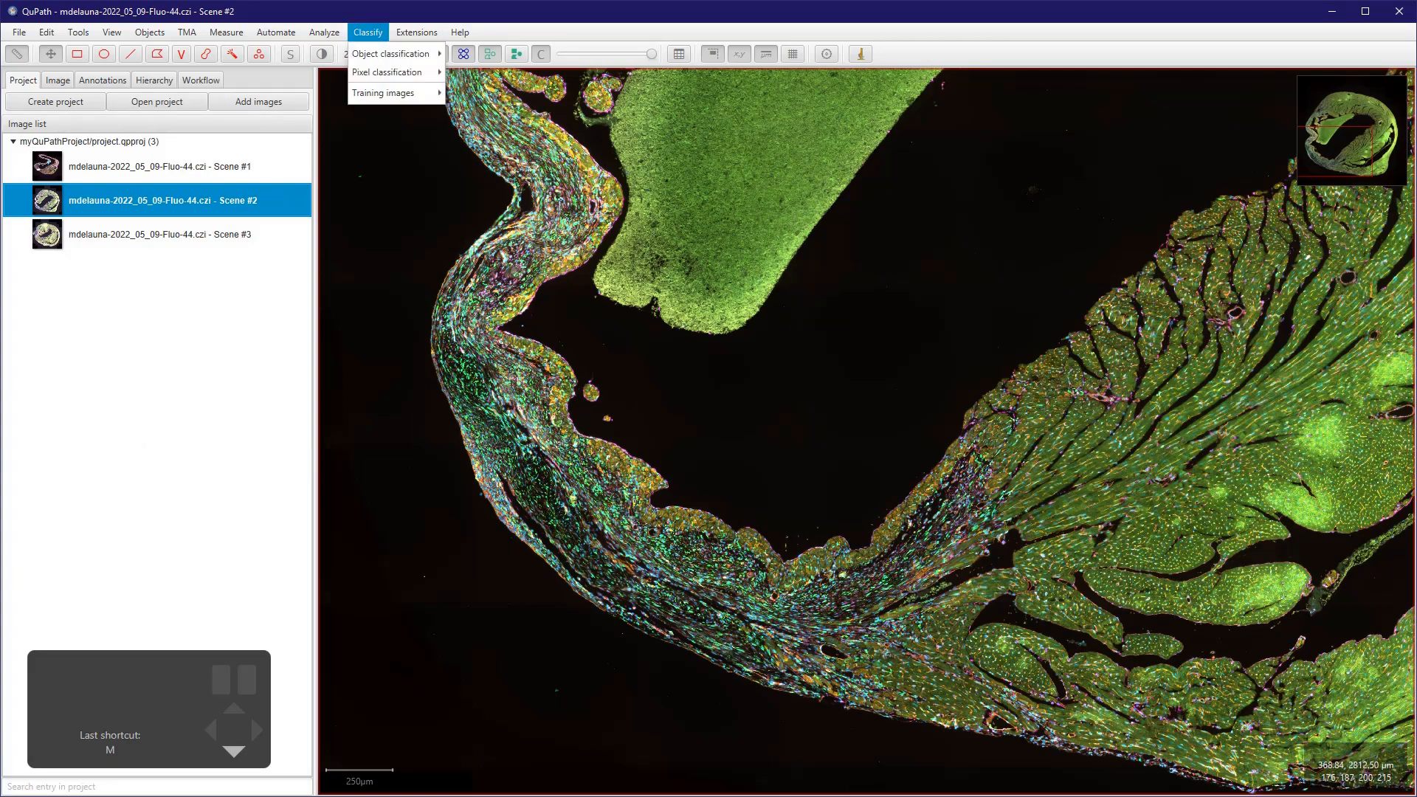
{"action": "mouse_move", "coordinate": [396, 93]}
{"action": "key", "text": "Down"}
{"action": "key", "text": "Down"}
{"action": "key", "text": "Down"}
{"action": "key", "text": "Up"}
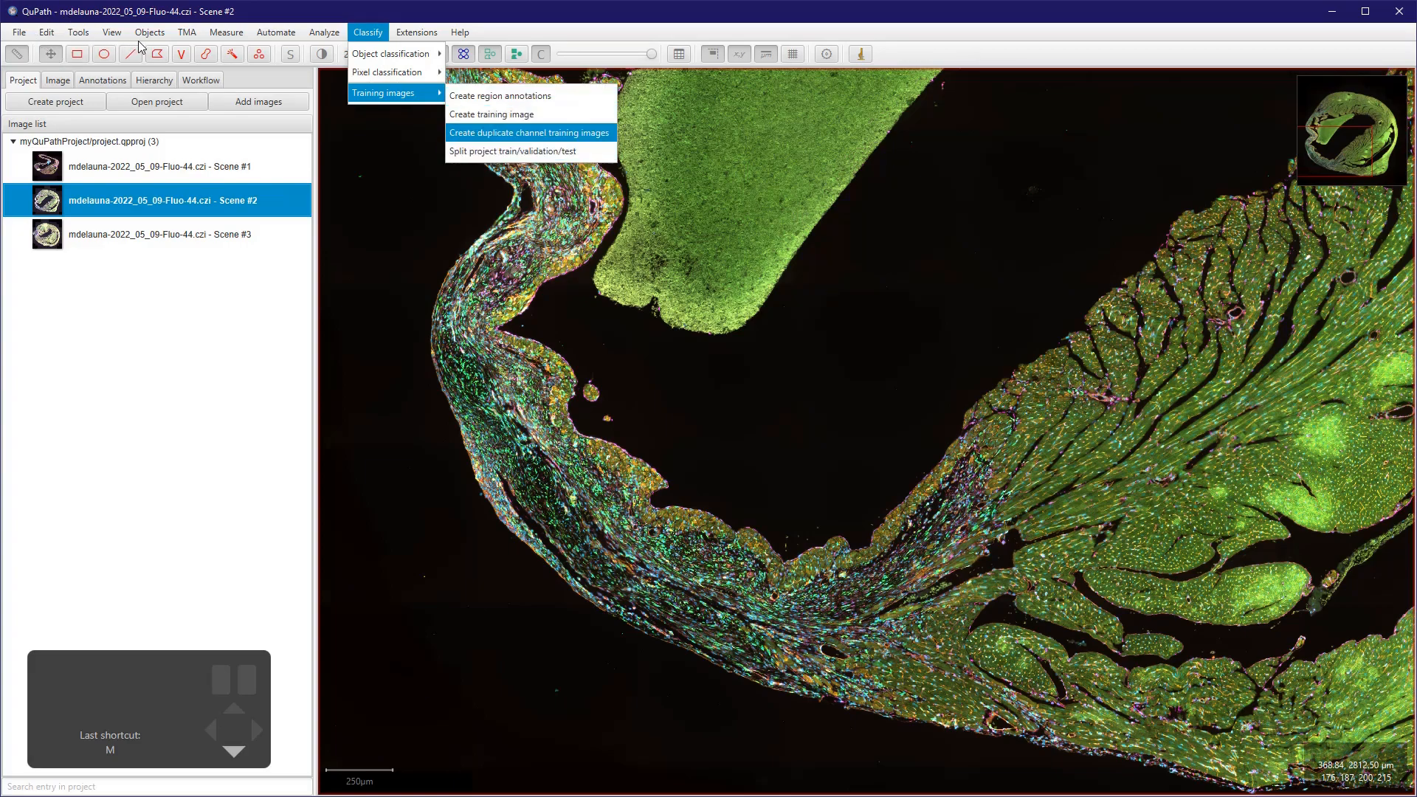
{"action": "key", "text": "Return"}
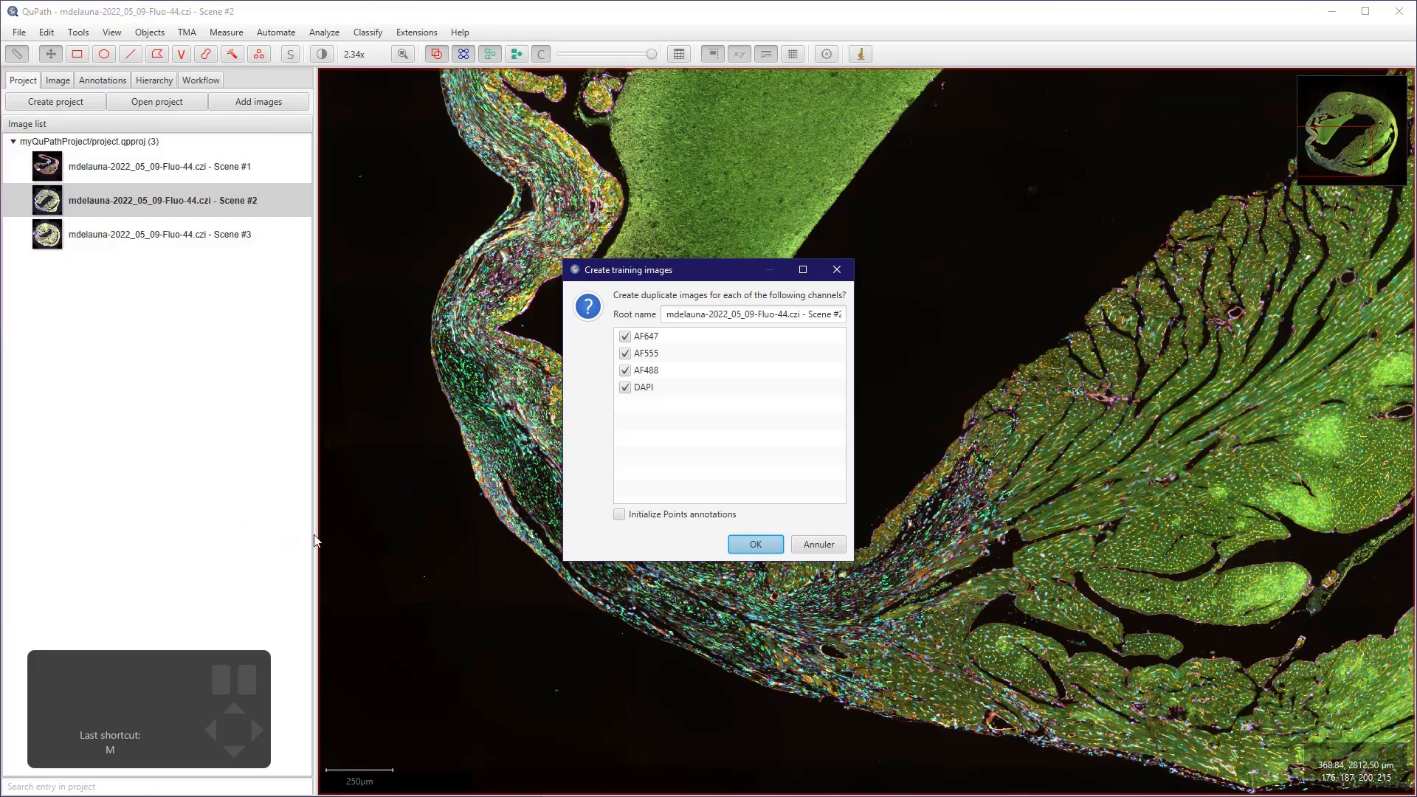
{"action": "left_click", "coordinate": [625, 388]}
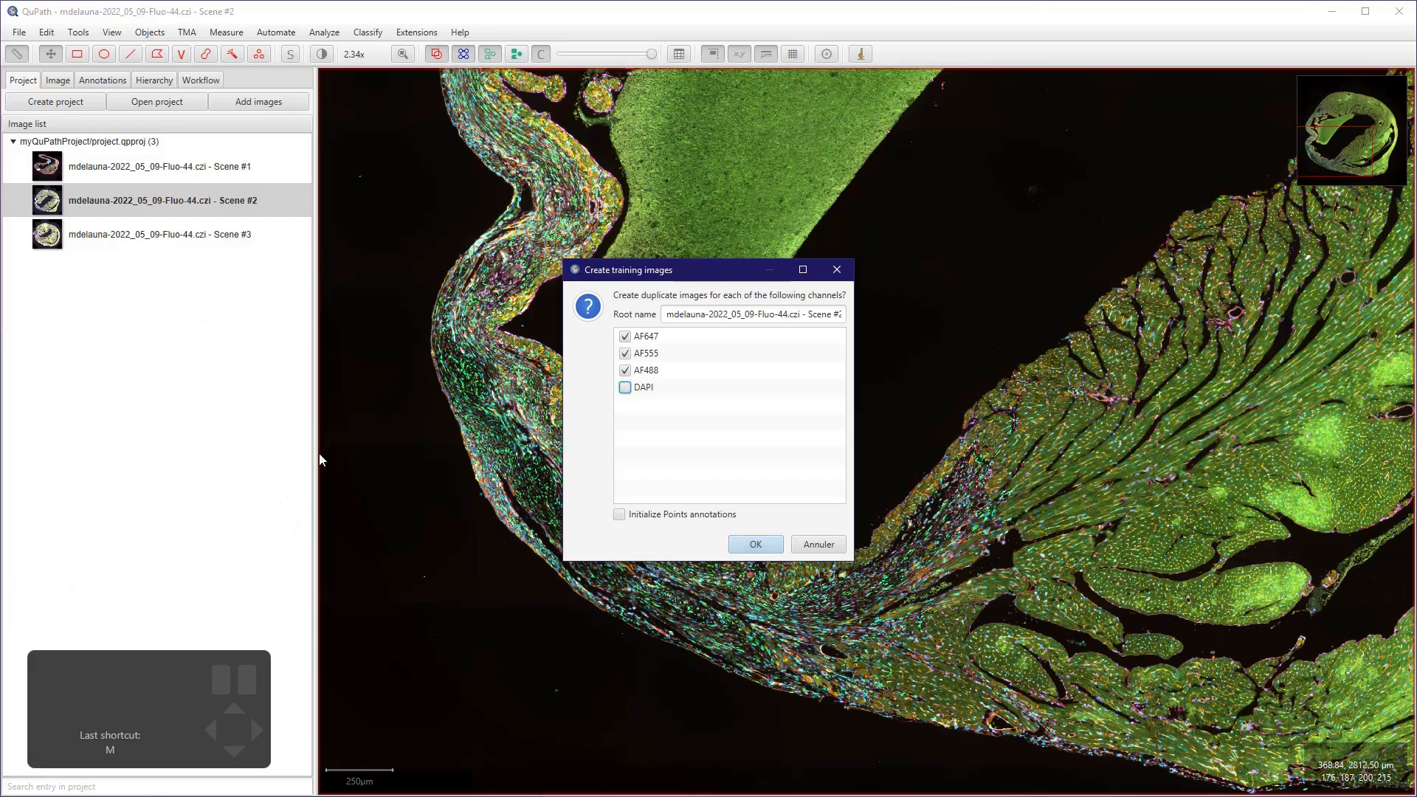
{"action": "key", "text": "Return"}
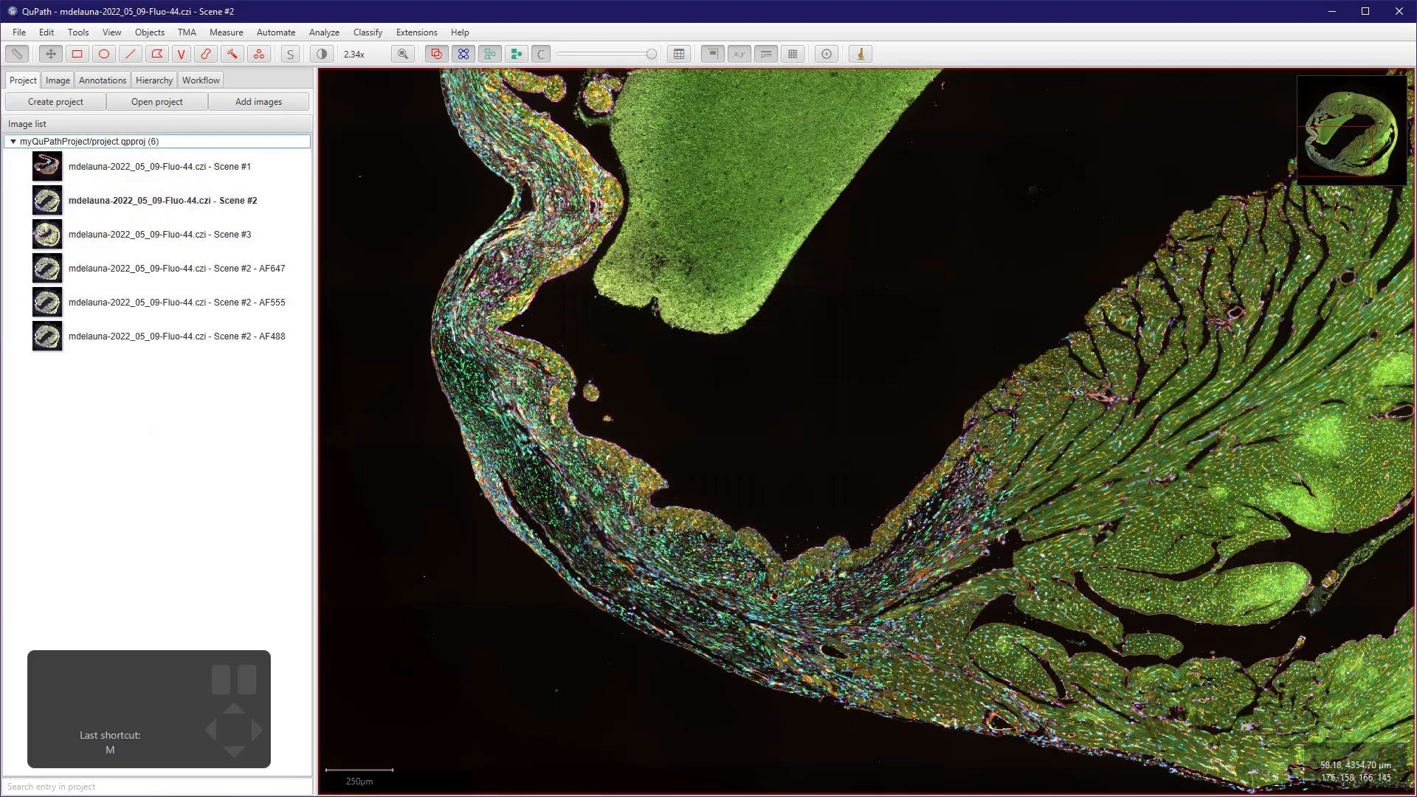
- Open the duplicate training image Scene #2 - AF488 from the project
{"action": "left_click", "coordinate": [177, 268]}
{"action": "left_click", "coordinate": [177, 302]}
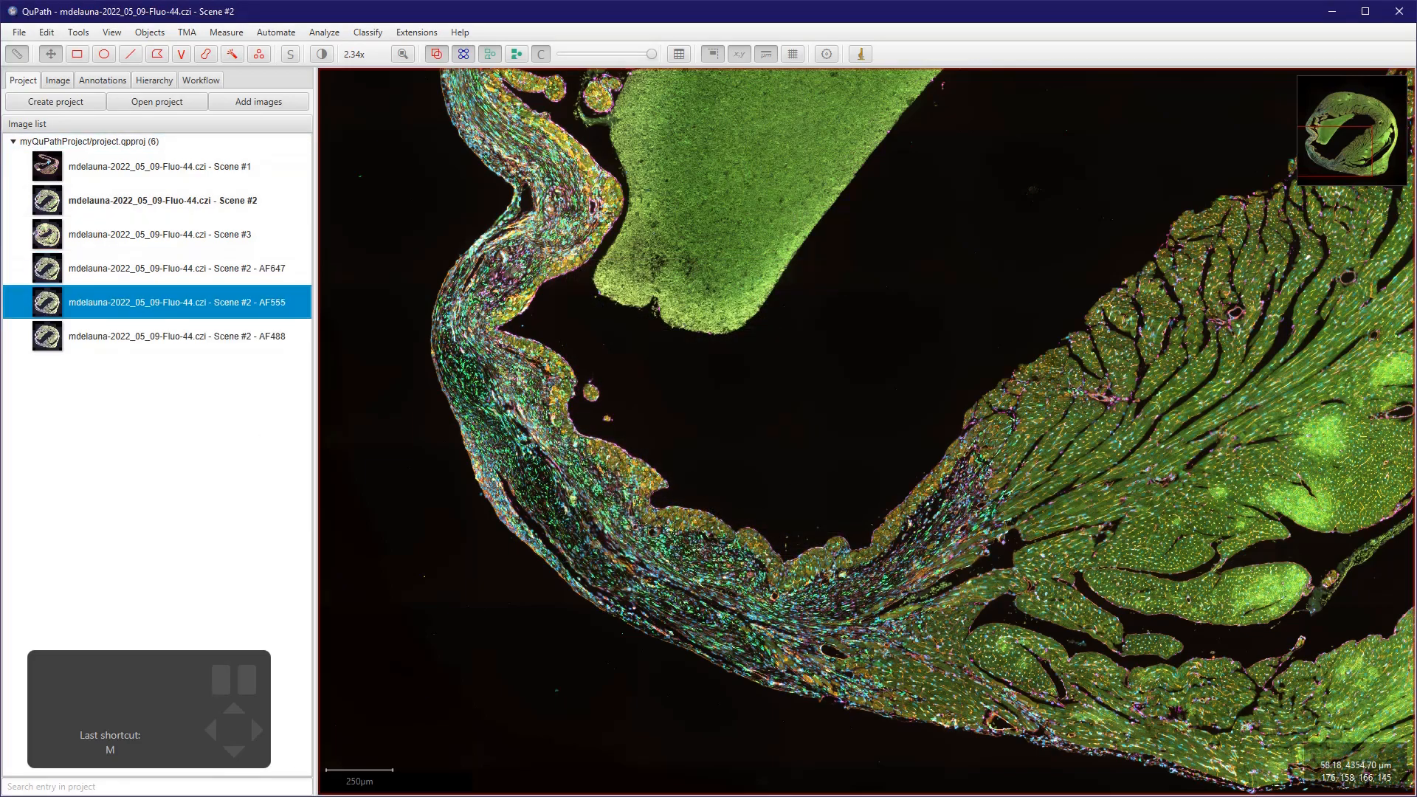
{"action": "left_click", "coordinate": [177, 337]}
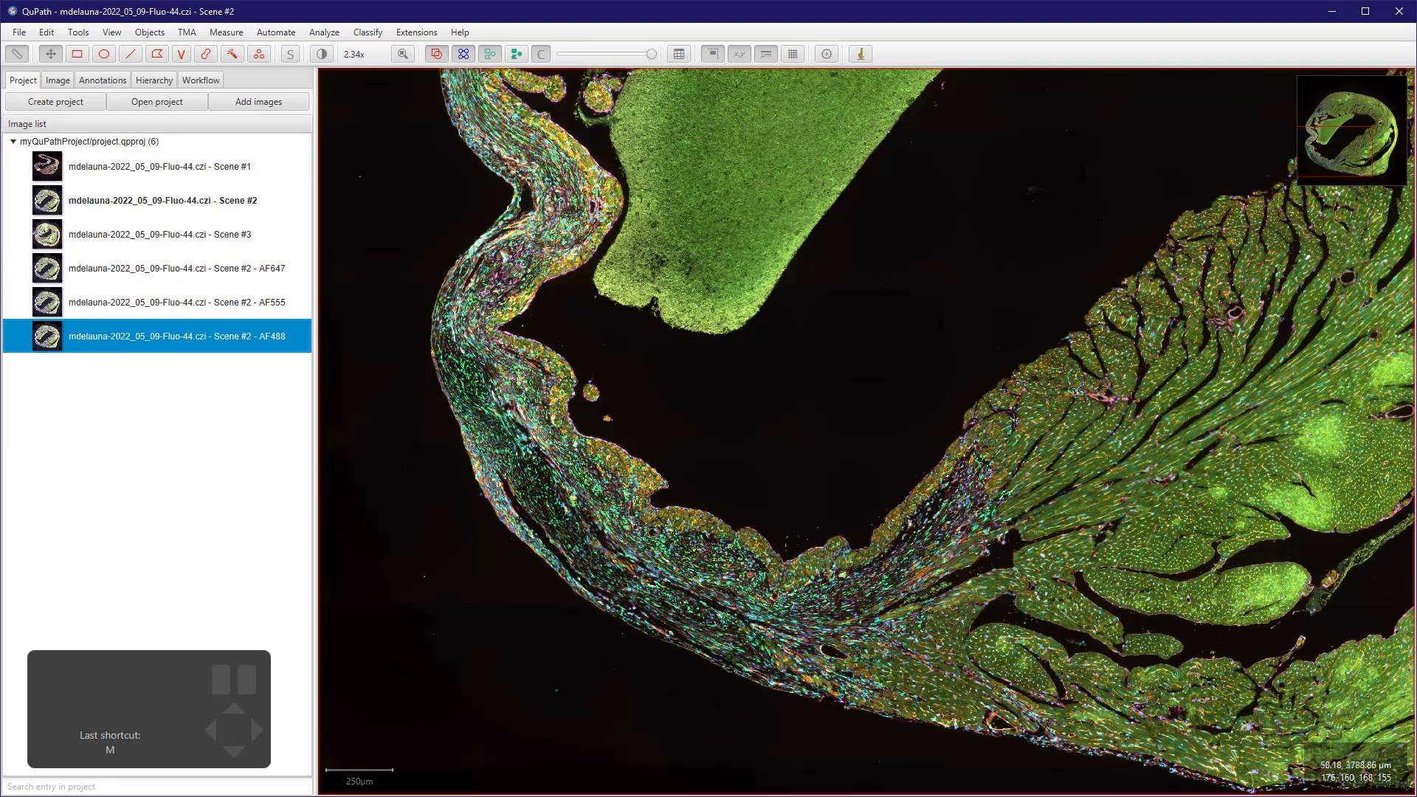
{"action": "left_click", "coordinate": [177, 337]}
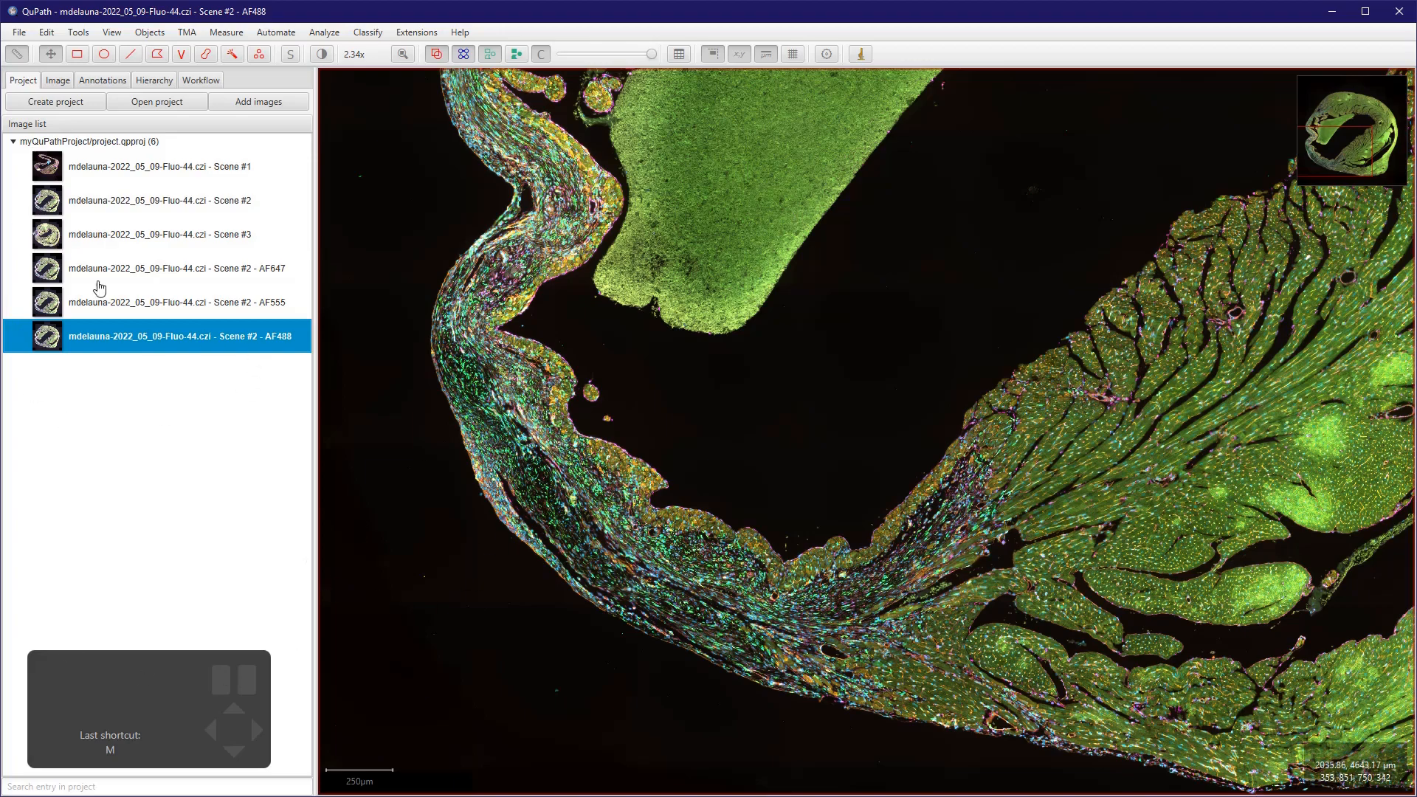
- Activate the Rectangle tool and display only the AF488 channel by hiding AF647, AF555 and DAPI
{"action": "left_click", "coordinate": [77, 54]}
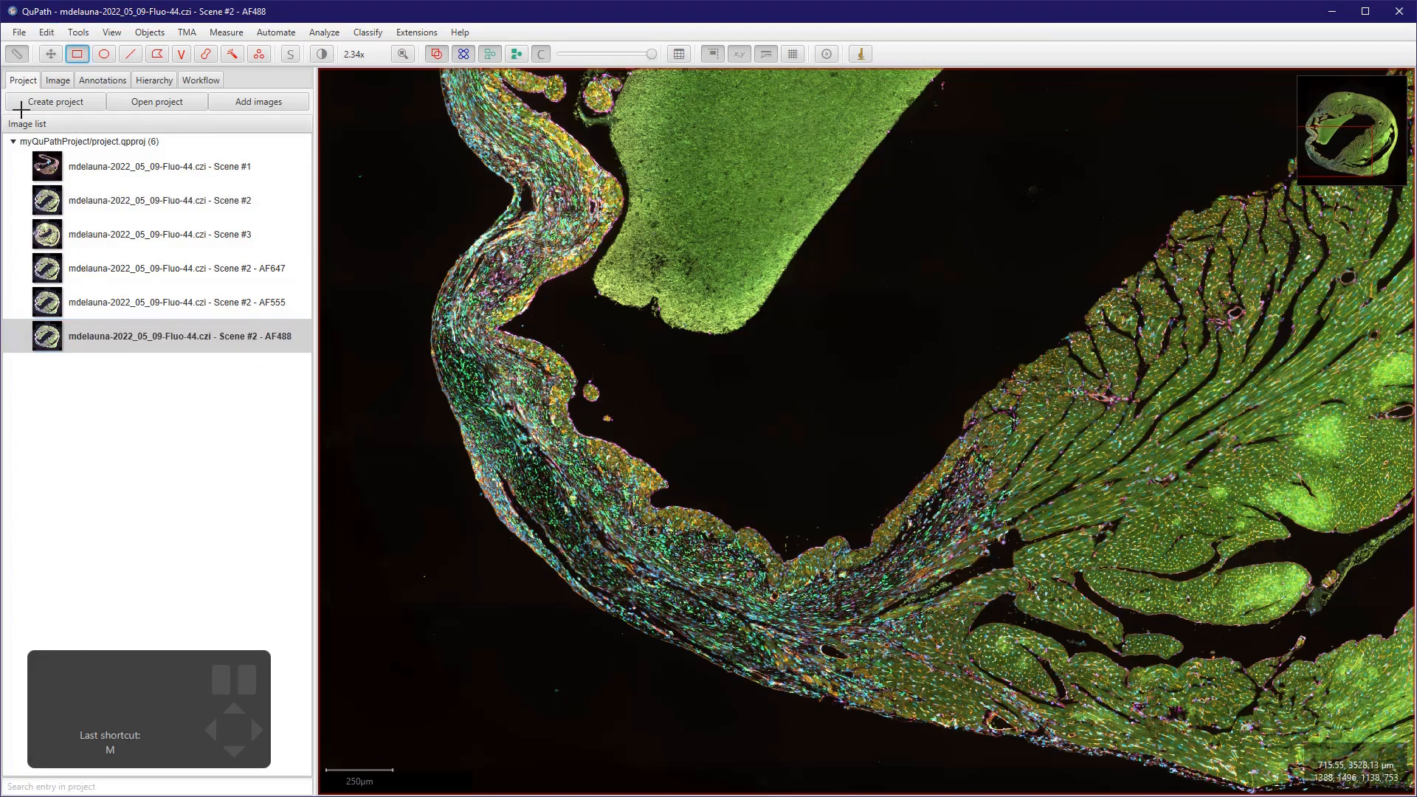
{"action": "left_click", "coordinate": [321, 54]}
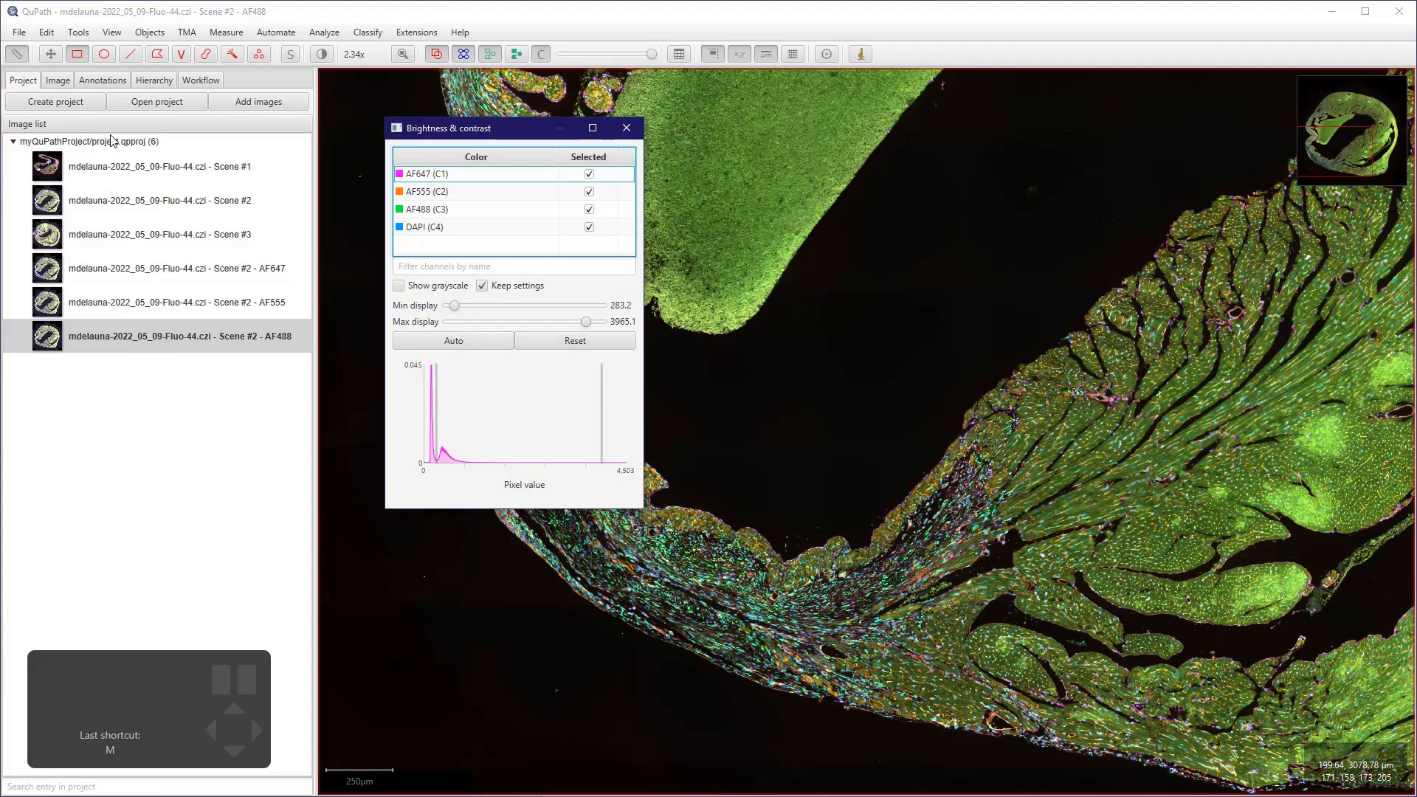
{"action": "left_click", "coordinate": [589, 191]}
{"action": "left_click", "coordinate": [589, 227]}
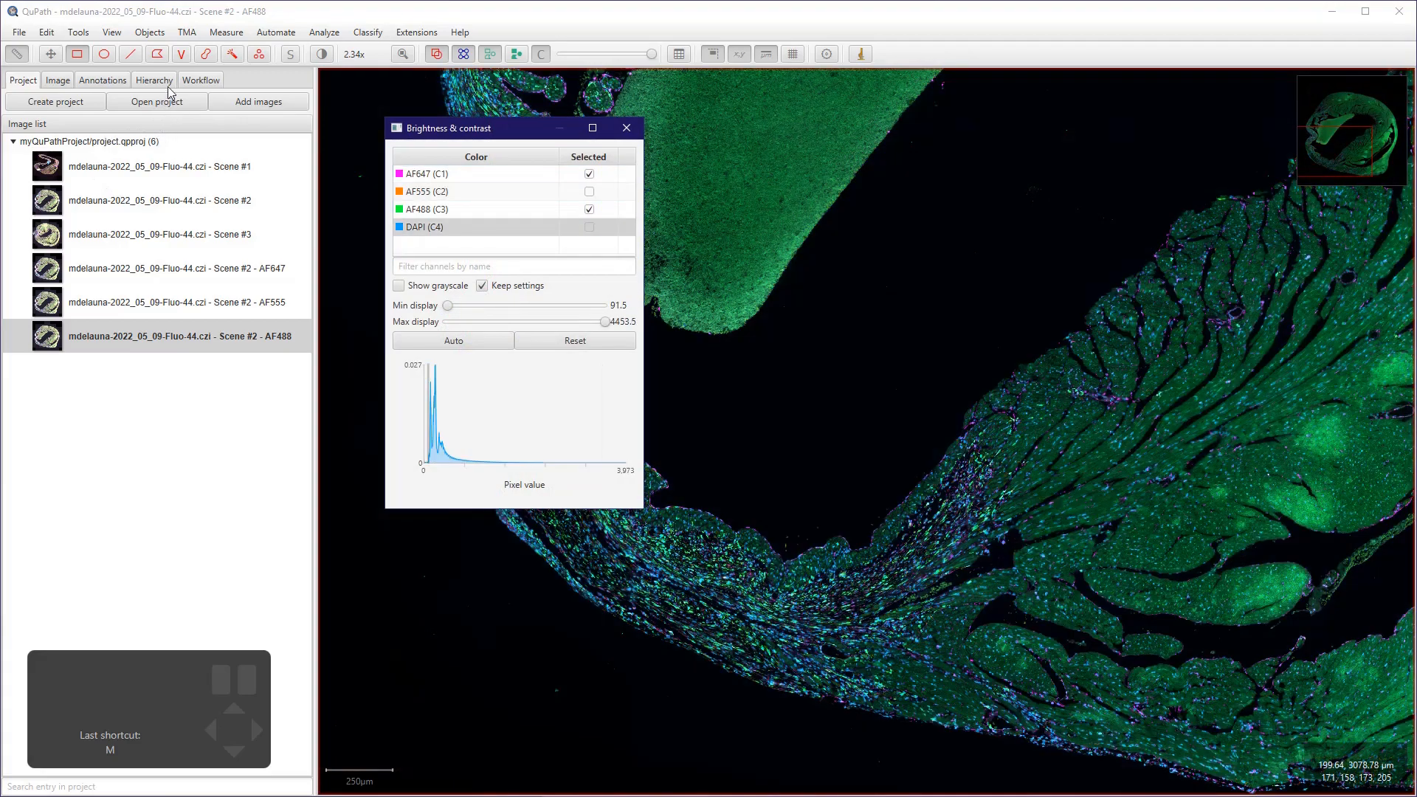
{"action": "left_click", "coordinate": [589, 174]}
{"action": "left_click", "coordinate": [626, 128]}
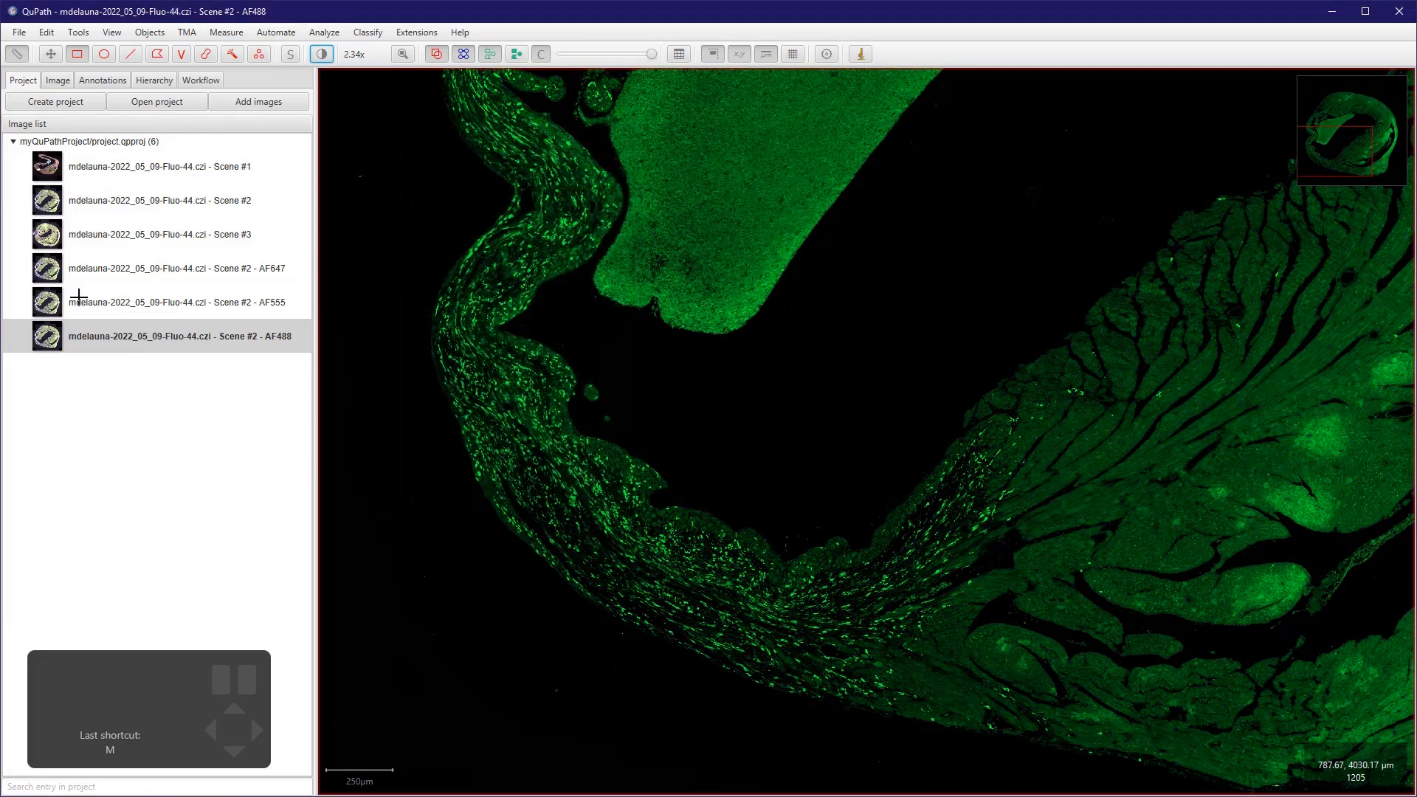
{"action": "scroll", "coordinate": [697, 544], "scroll_direction": "up", "scroll_amount": 2}
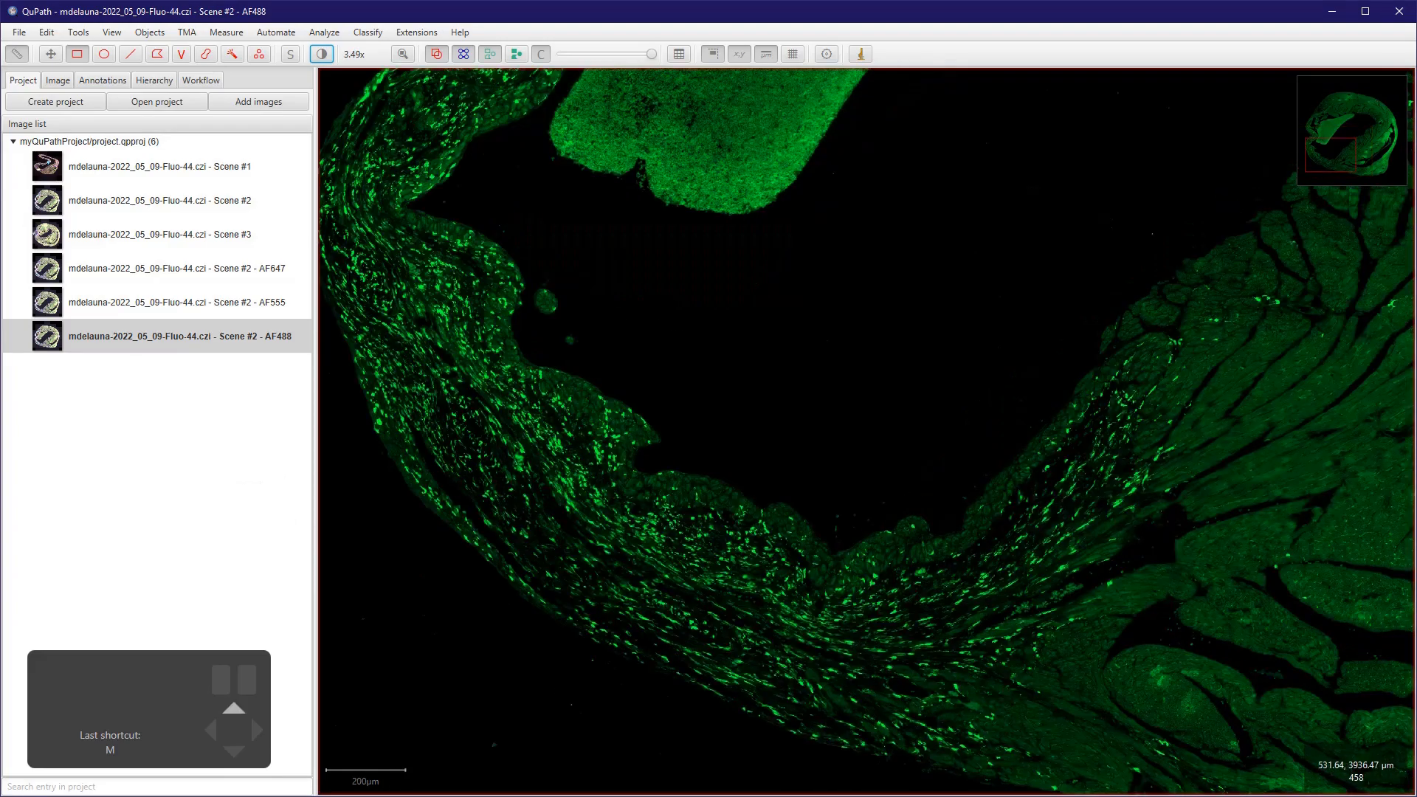
{"action": "scroll", "coordinate": [777, 588], "scroll_direction": "up", "scroll_amount": 2}
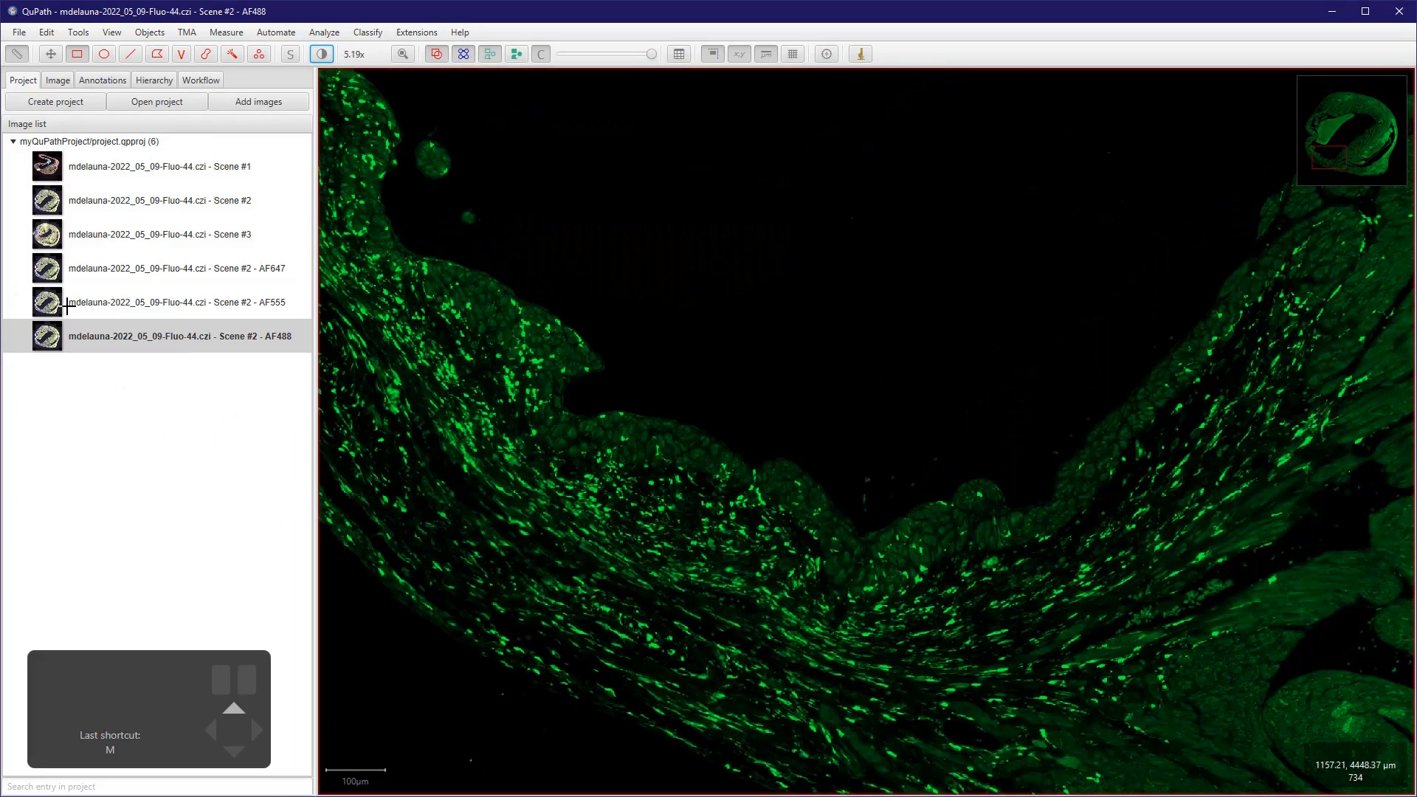
- Draw a rectangle annotation of about 273,000 µm² over the tissue wall beside the cavity and show the DAPI channel with AF488
{"action": "left_click_drag", "start_coordinate": [546, 421], "coordinate": [839, 747]}
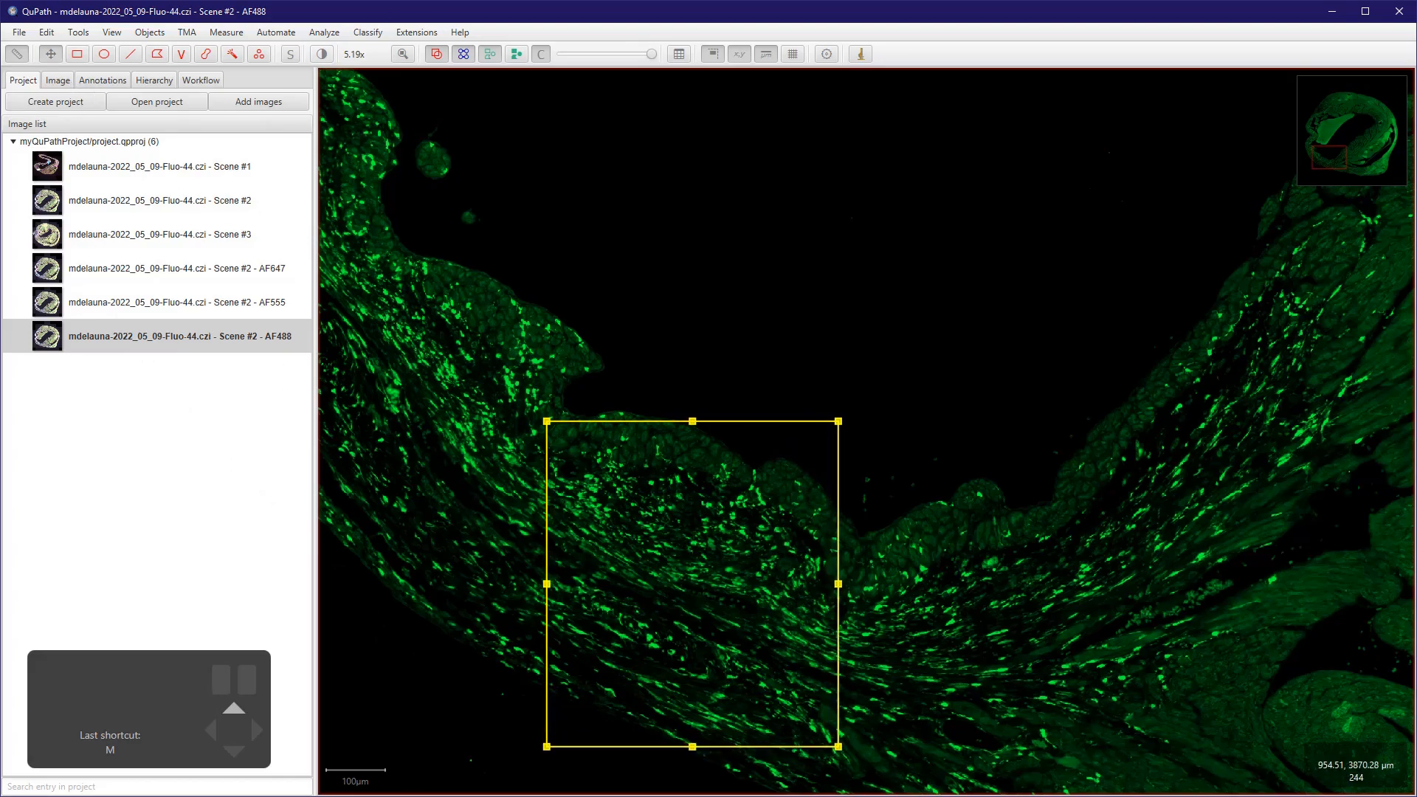
{"action": "key", "text": "shift+c"}
{"action": "left_click", "coordinate": [589, 227]}
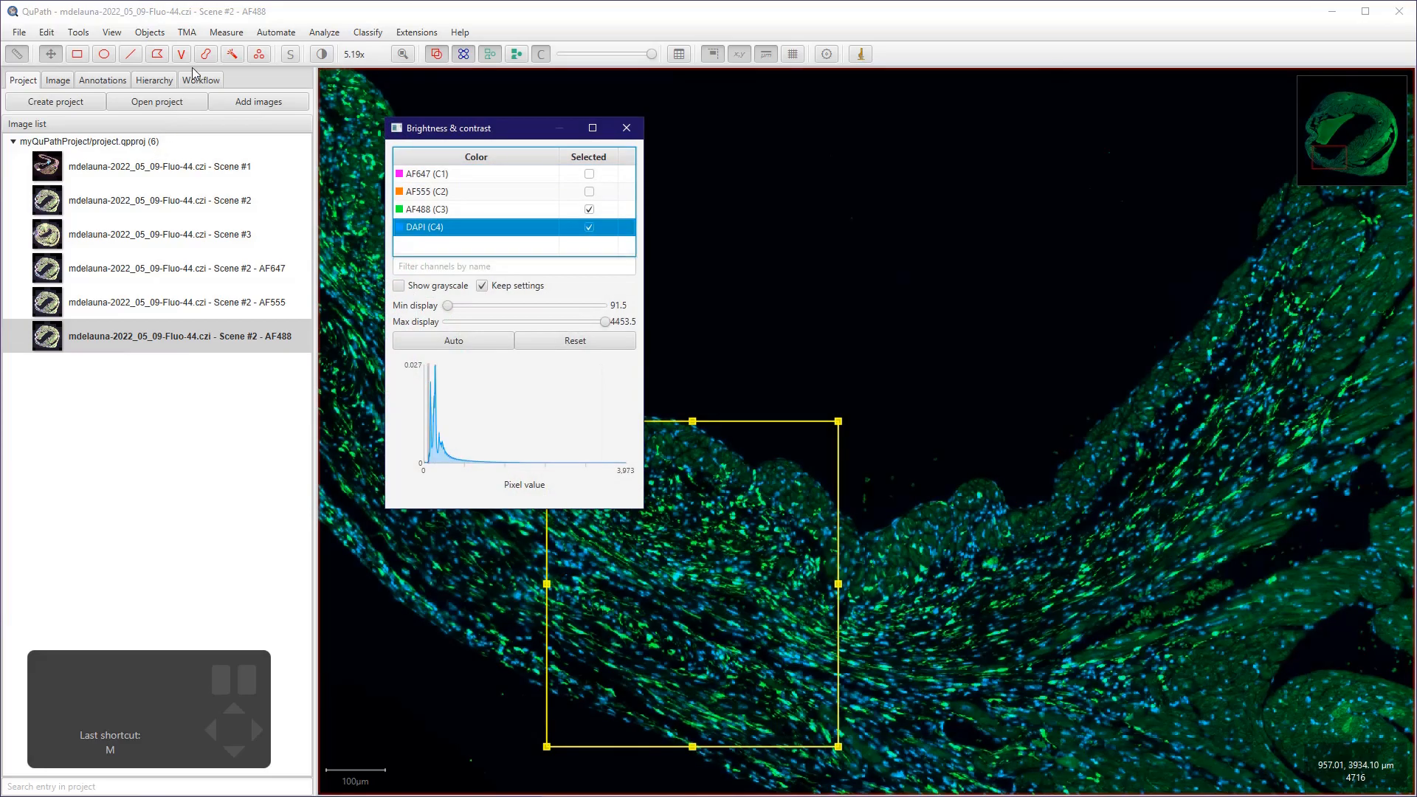
{"action": "left_click", "coordinate": [626, 128]}
{"action": "scroll", "coordinate": [729, 661], "scroll_direction": "up", "scroll_amount": 2}
{"action": "scroll", "coordinate": [703, 674], "scroll_direction": "down", "scroll_amount": 2}
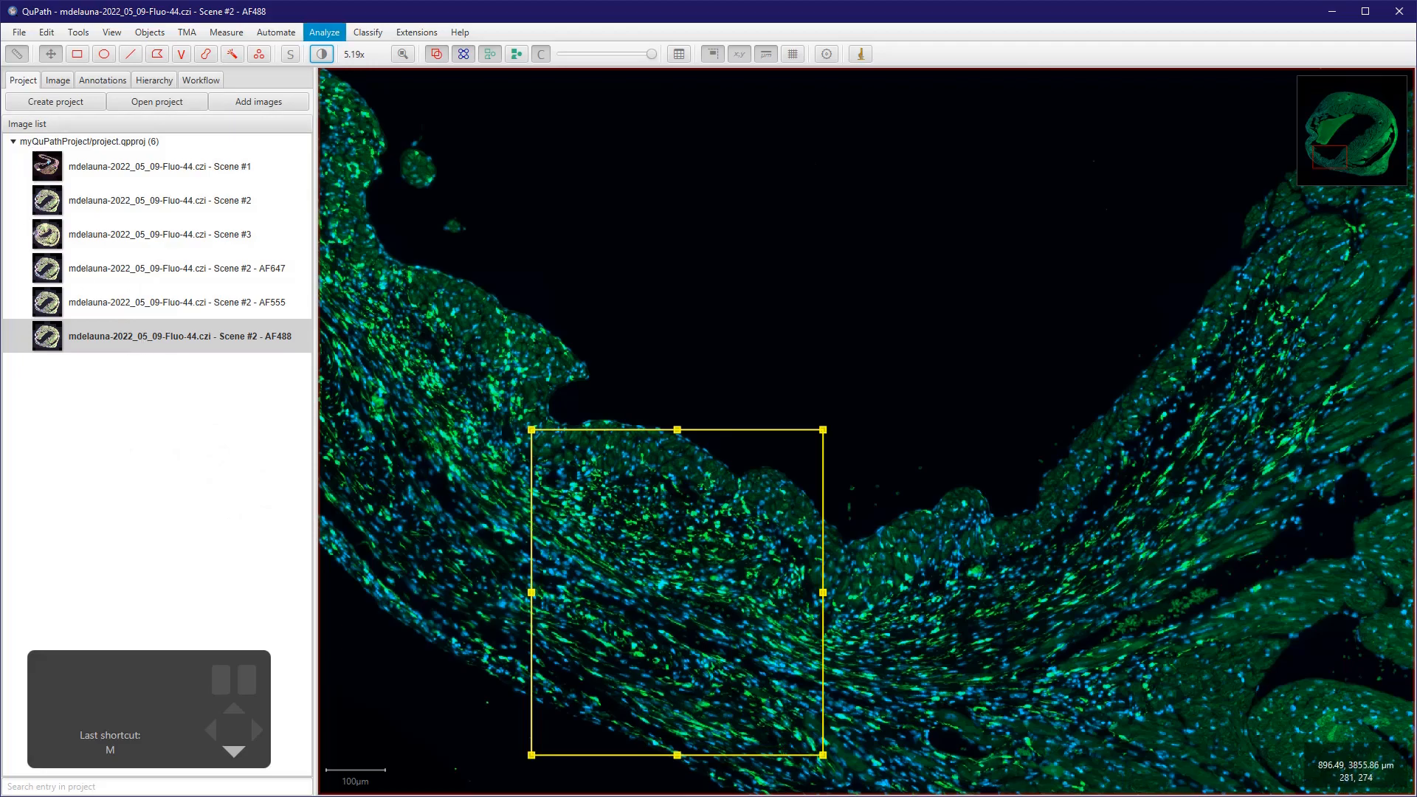
- Run cell detection inside the rectangle using the DAPI detection channel, leaving the other parameters as they are, and close the dialog
{"action": "left_click", "coordinate": [324, 33]}
{"action": "mouse_move", "coordinate": [344, 72]}
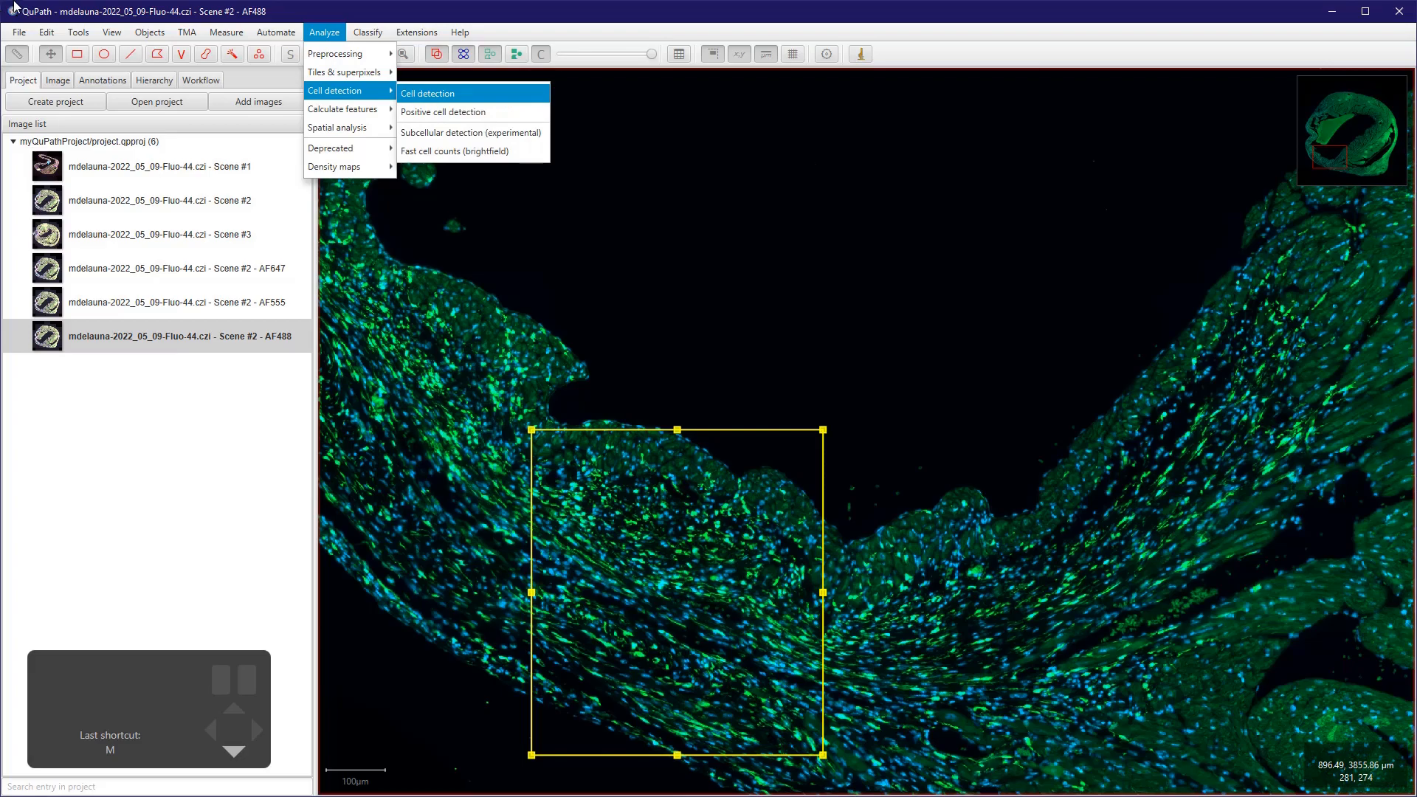
{"action": "left_click", "coordinate": [427, 93]}
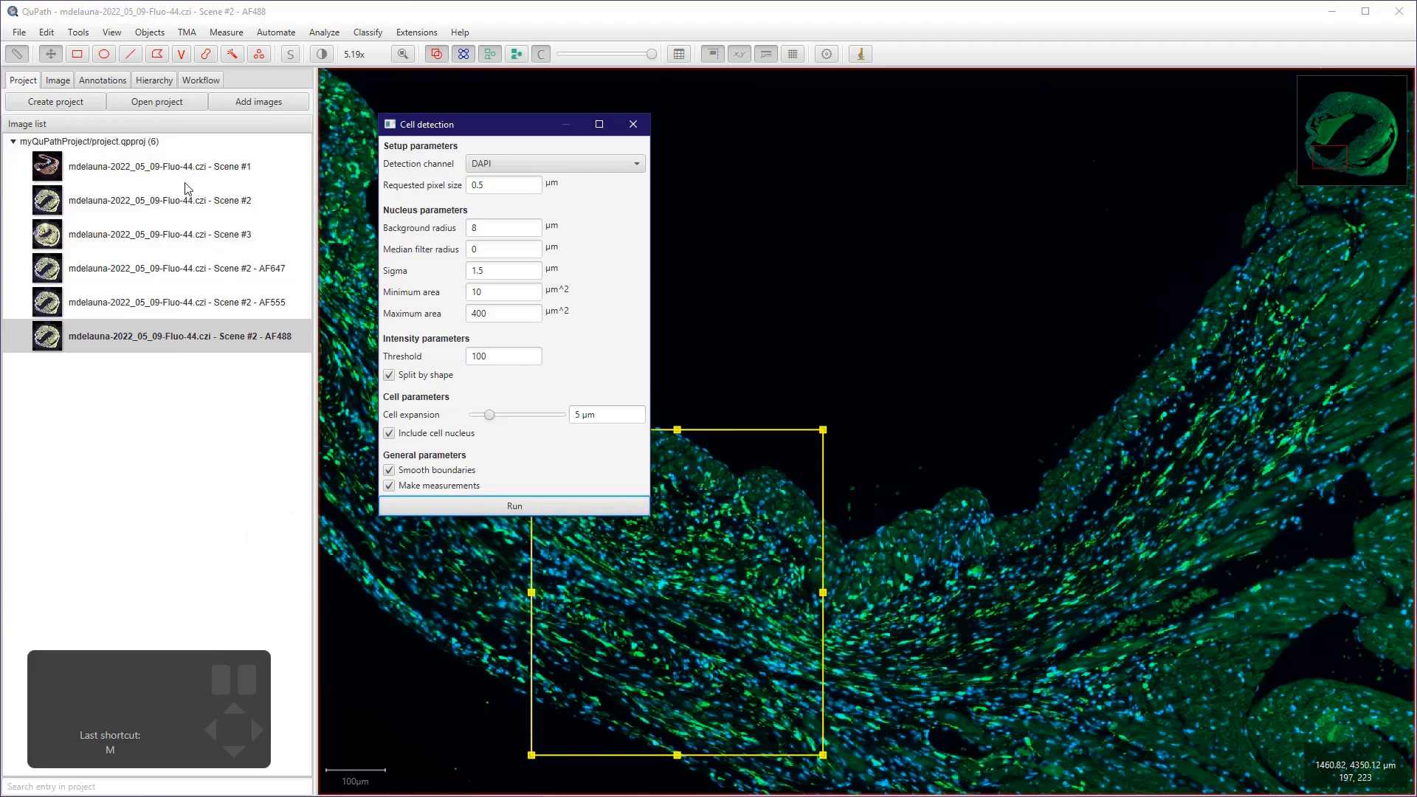
{"action": "left_click_drag", "start_coordinate": [502, 125], "coordinate": [242, 188]}
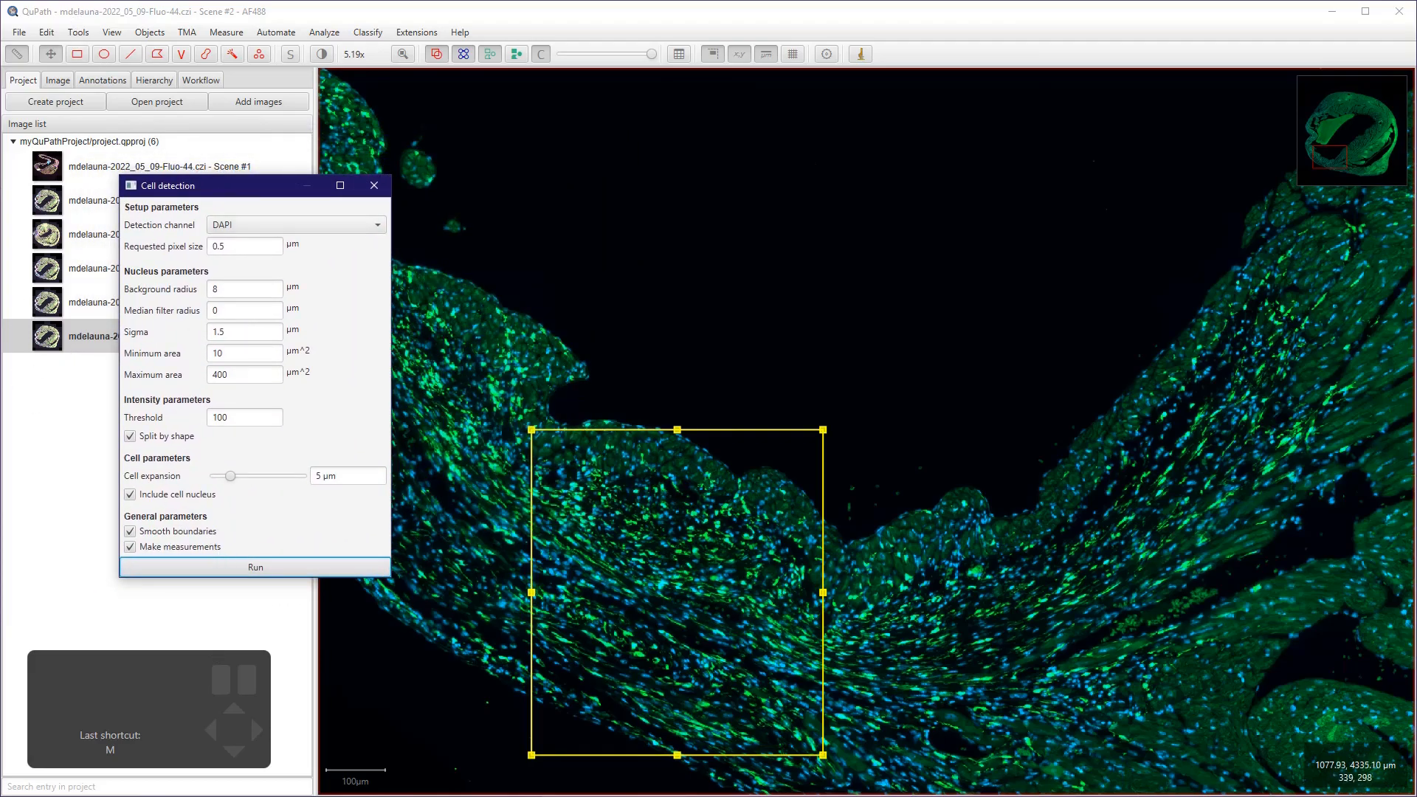
{"action": "left_click", "coordinate": [295, 224]}
{"action": "left_click", "coordinate": [295, 298]}
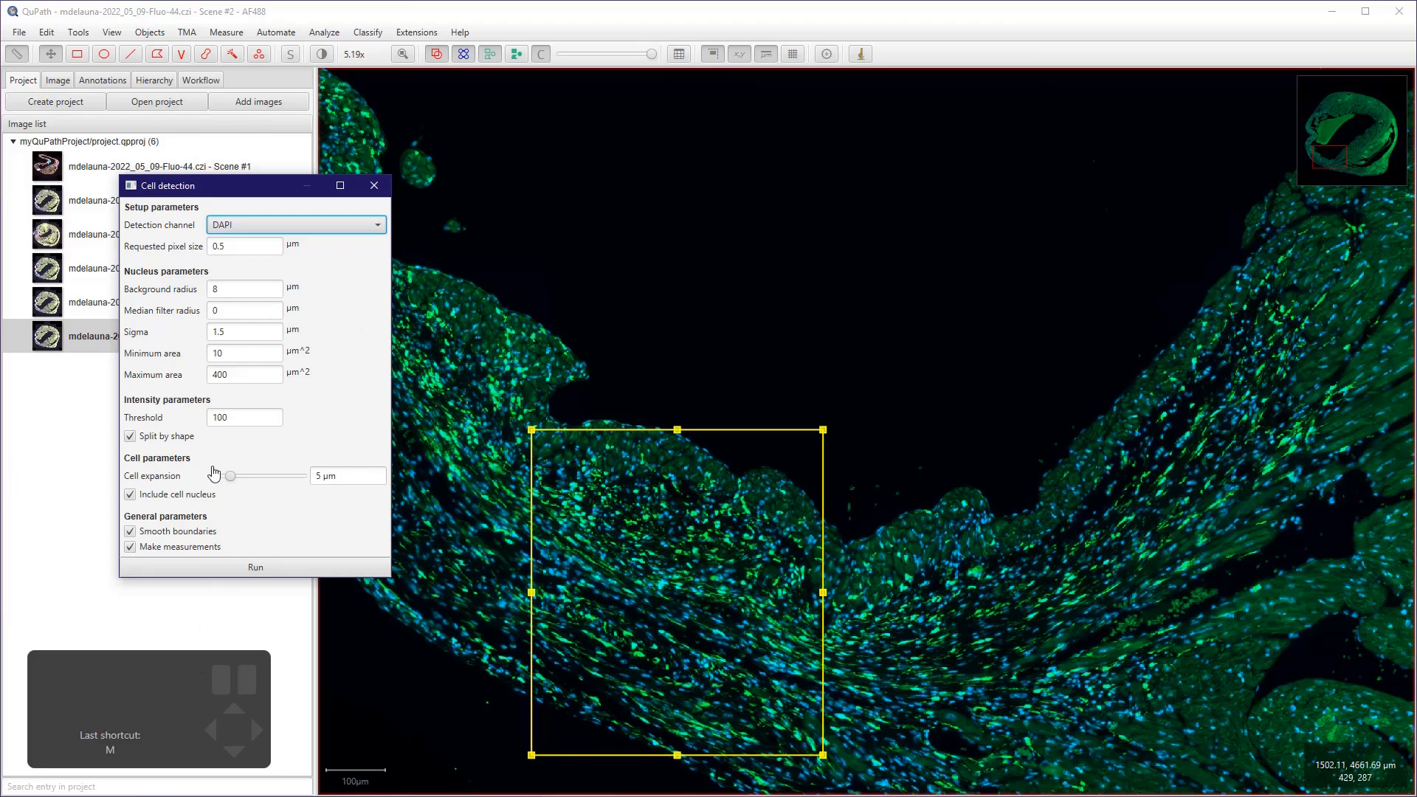
{"action": "left_click", "coordinate": [255, 567]}
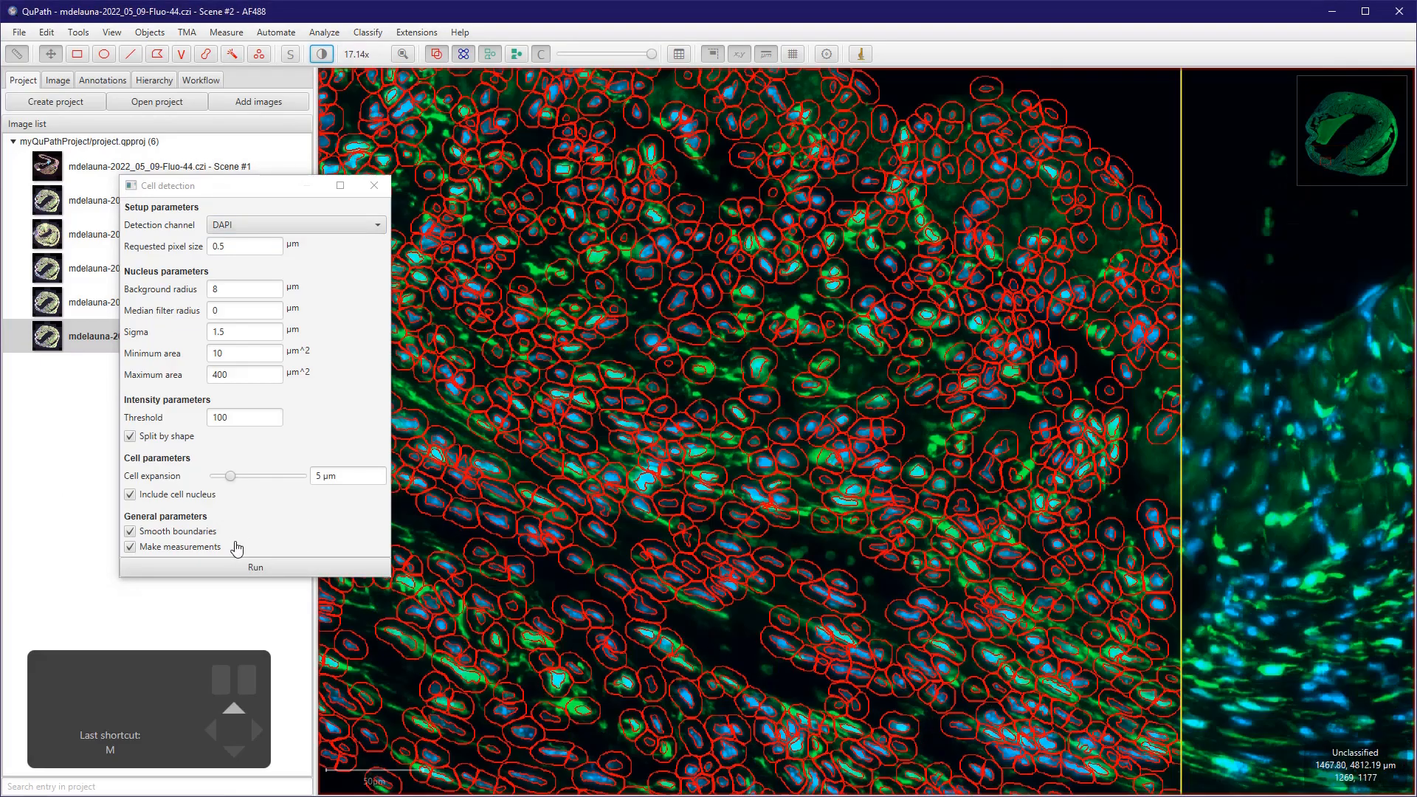
{"action": "scroll", "coordinate": [447, 463], "scroll_direction": "up", "scroll_amount": 2}
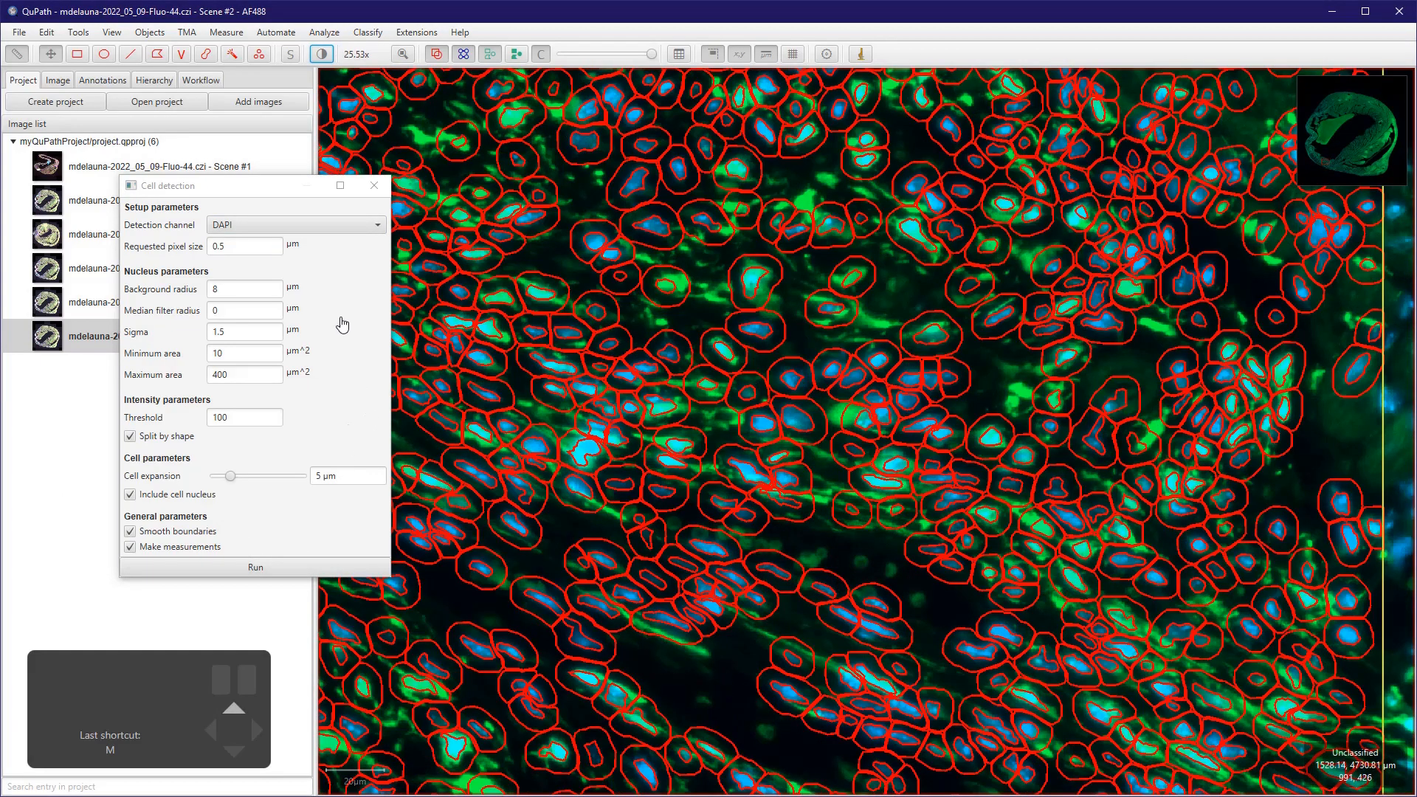
{"action": "scroll", "coordinate": [391, 490], "scroll_direction": "down", "scroll_amount": 4}
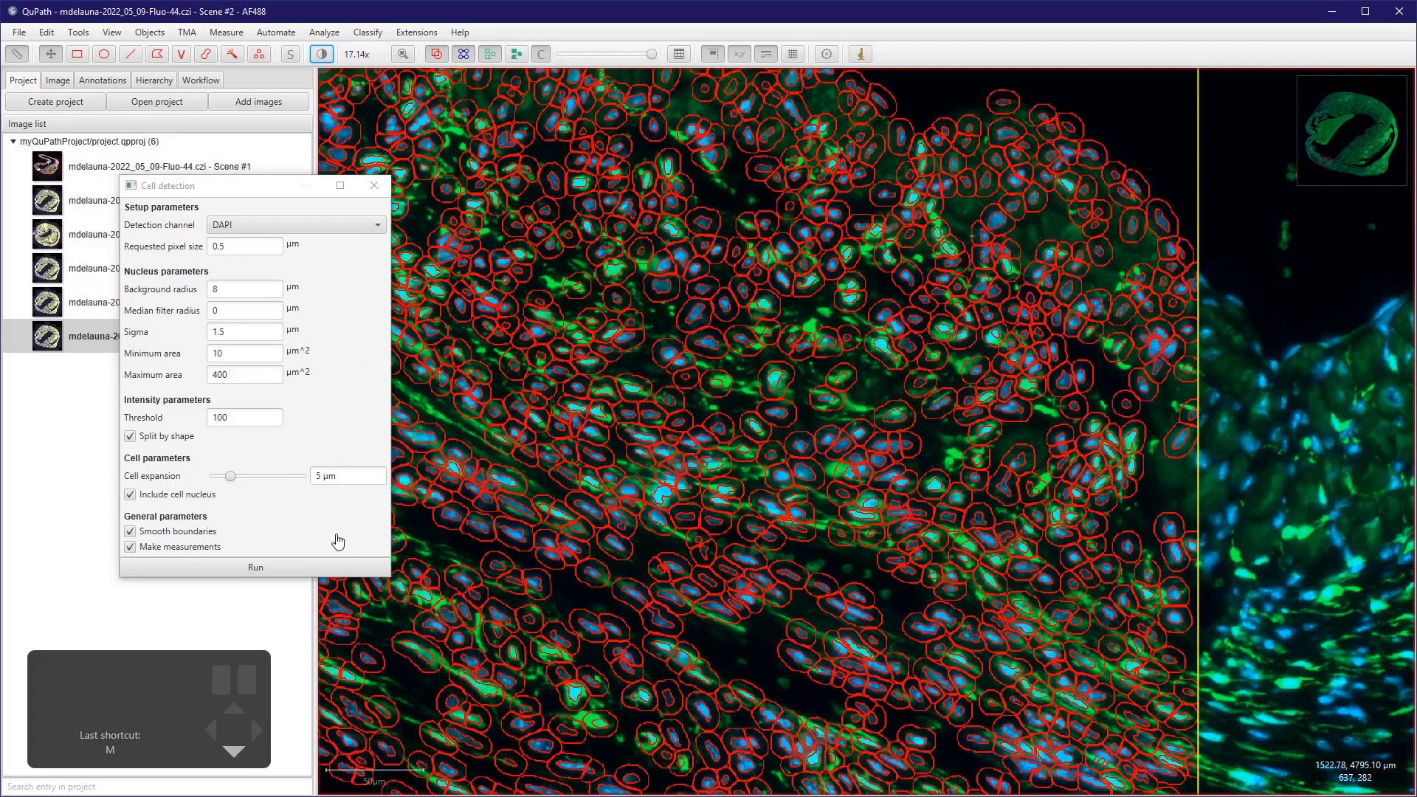
{"action": "left_click", "coordinate": [129, 546]}
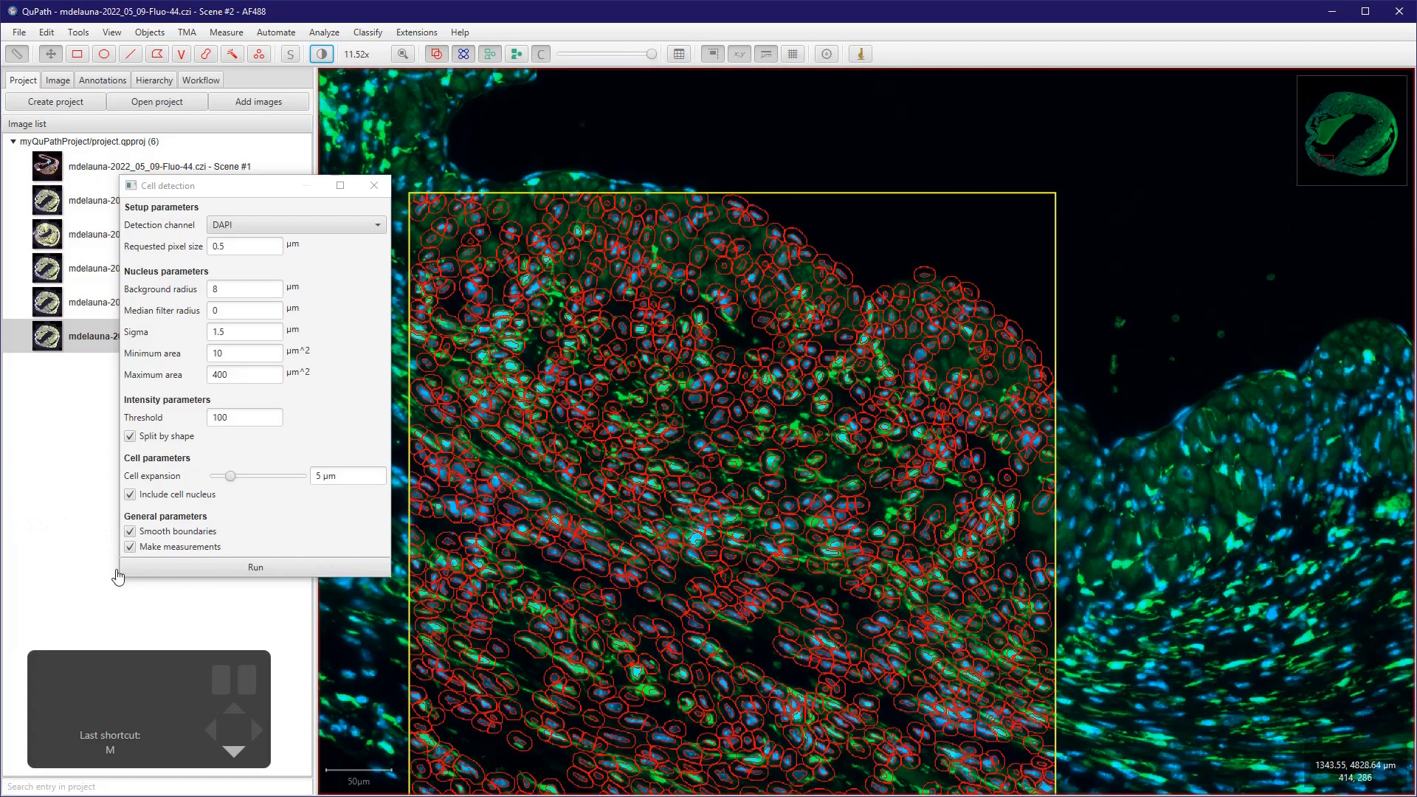
{"action": "left_click", "coordinate": [374, 186]}
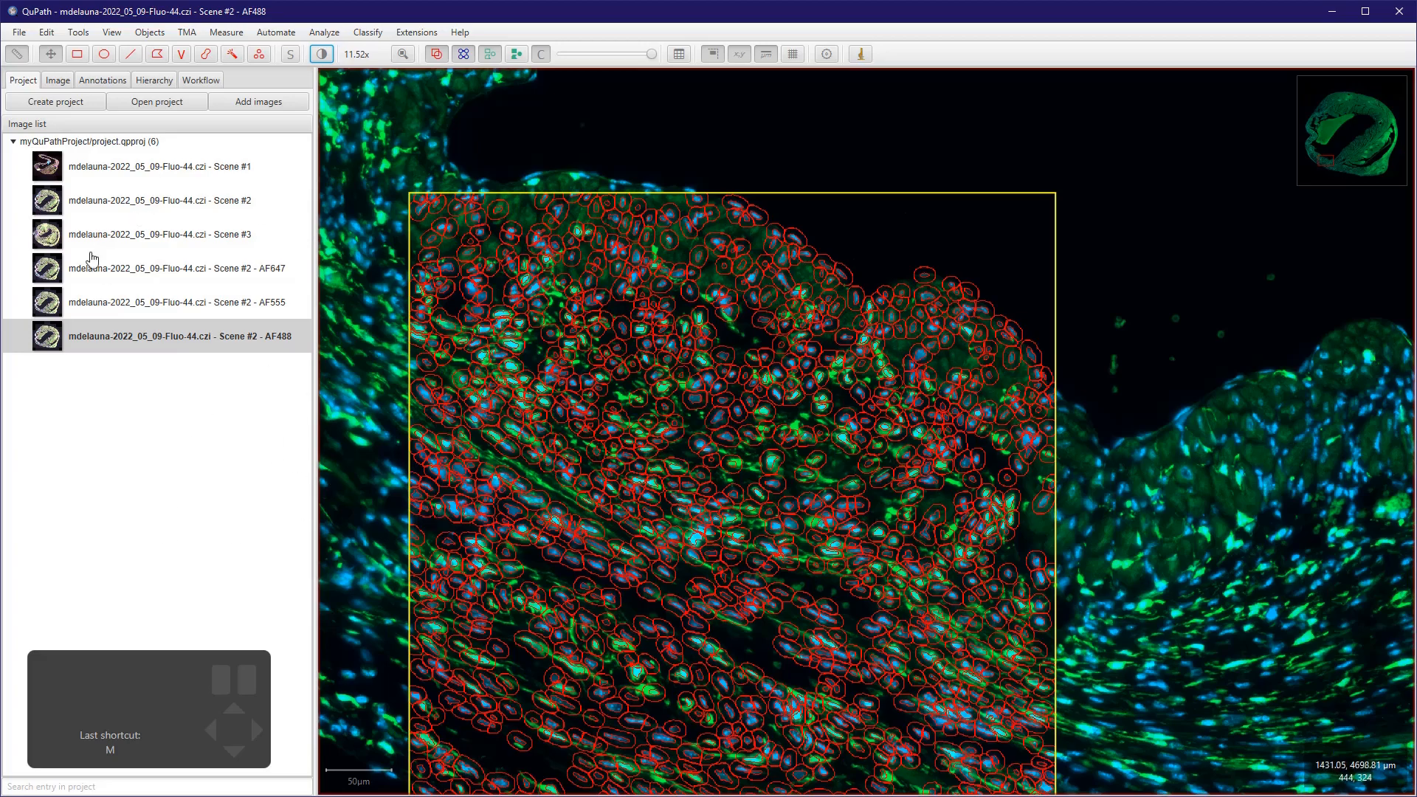
- Fade the cell detection overlay to about half opacity and activate the Brush tool
{"action": "left_click_drag", "start_coordinate": [651, 54], "coordinate": [599, 54]}
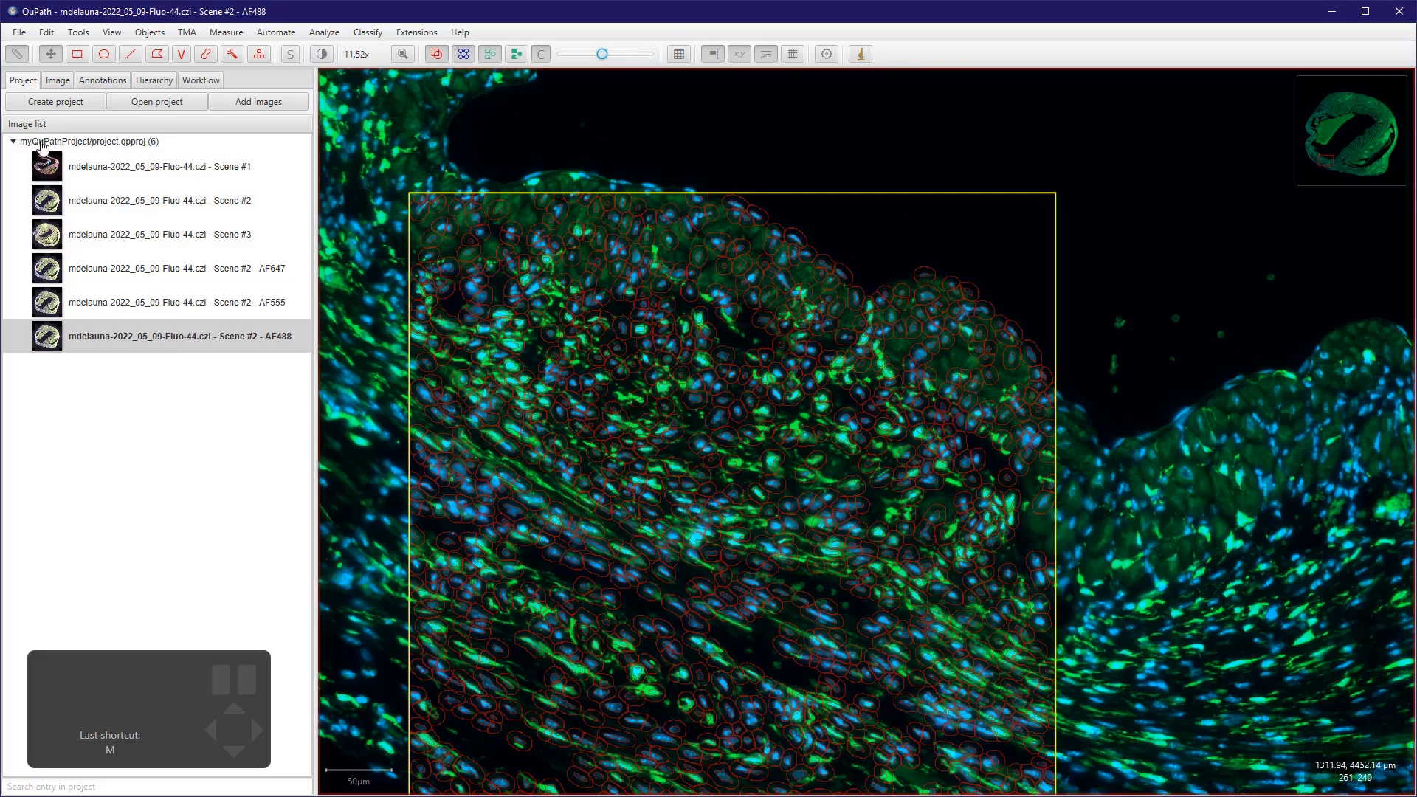
{"action": "key", "text": "b"}
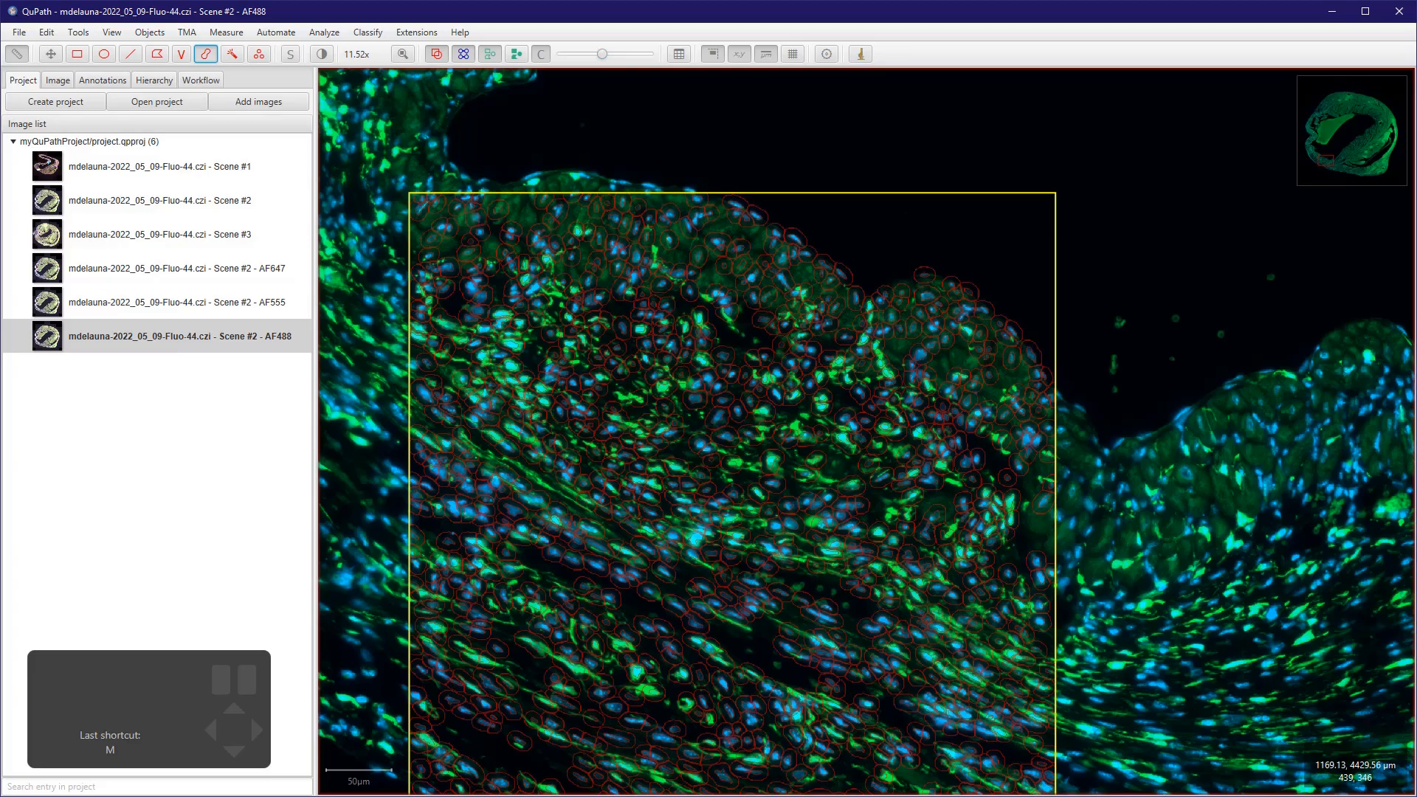
- Populate the class list from the image channels, keeping the existing classes, and auto-assign AF488 to new annotations
{"action": "left_click", "coordinate": [103, 80]}
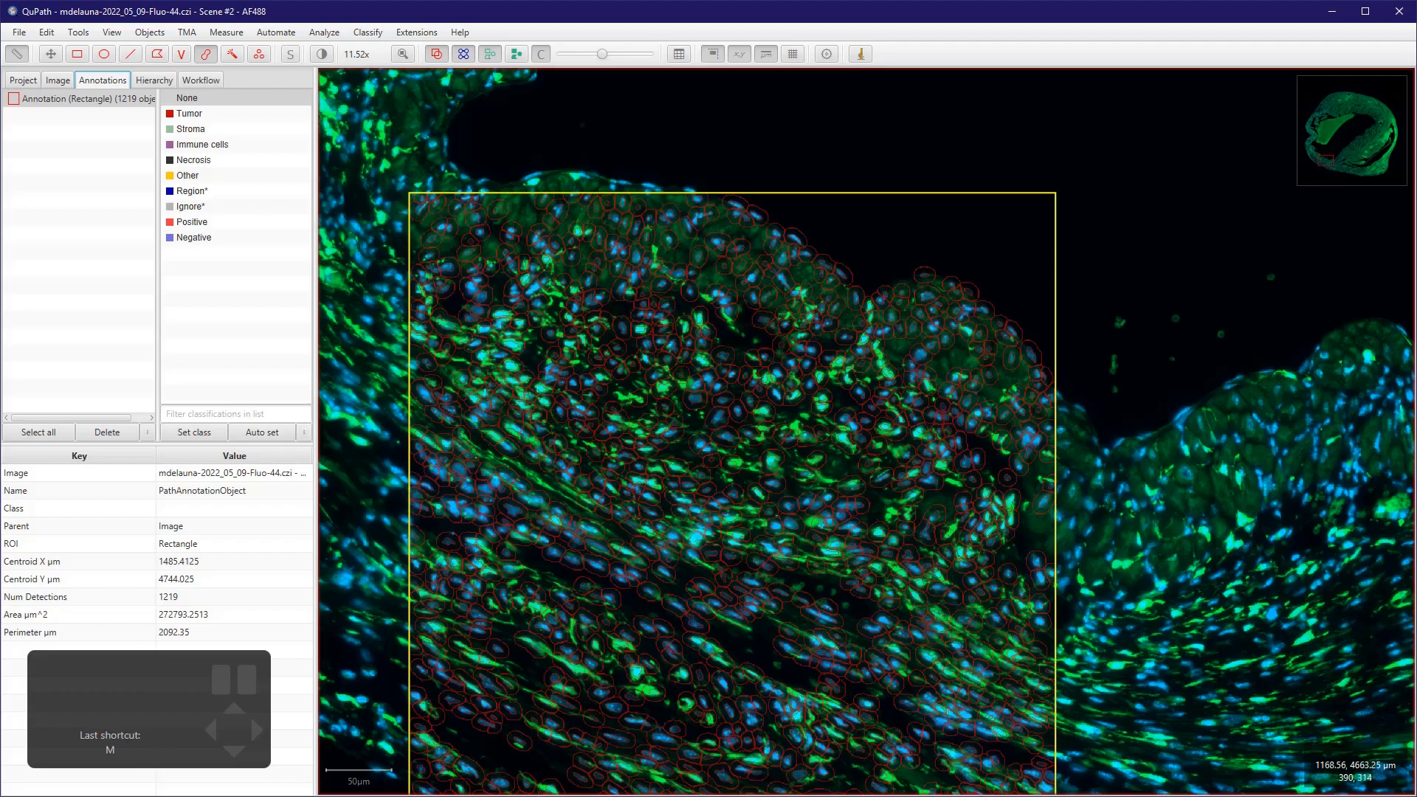
{"action": "left_click", "coordinate": [303, 432]}
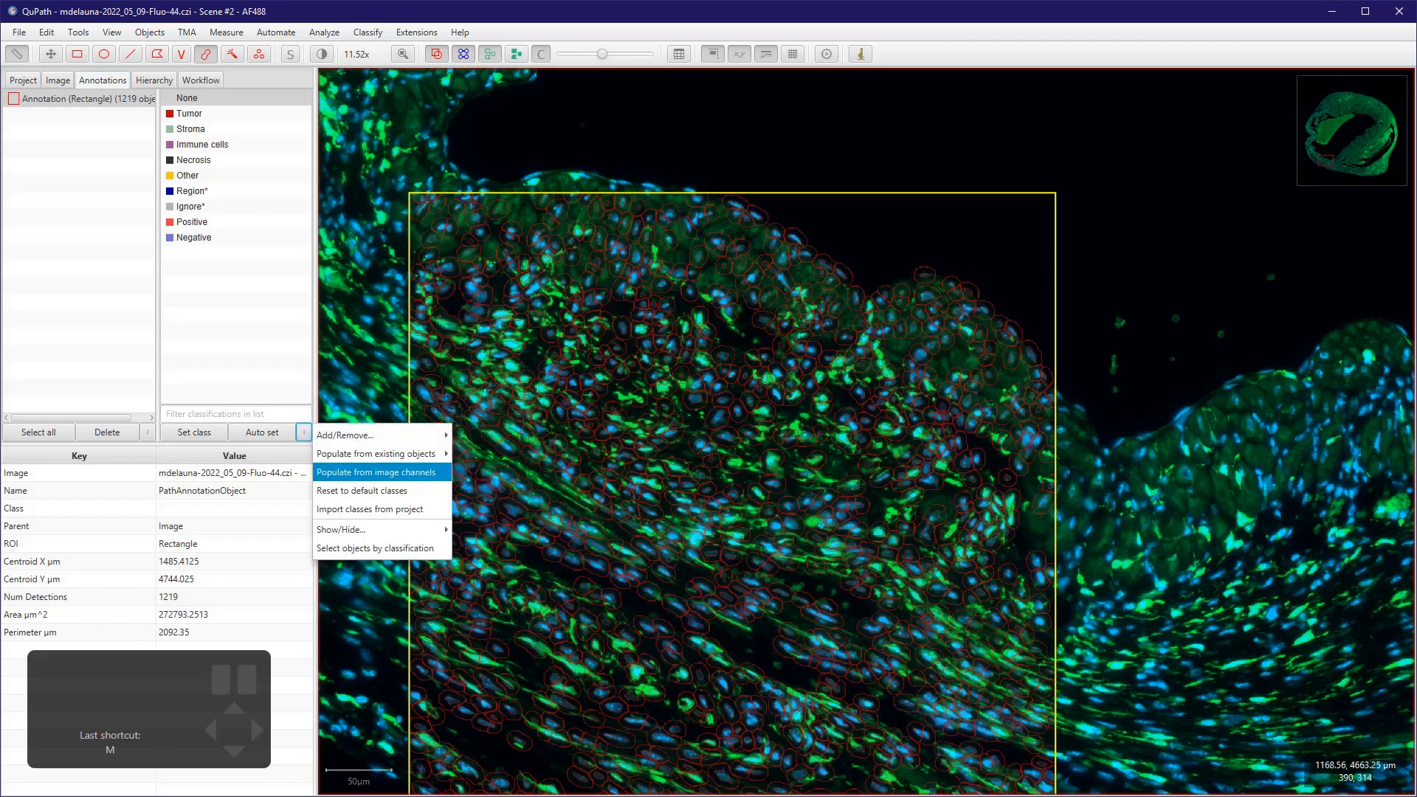
{"action": "left_click", "coordinate": [376, 472]}
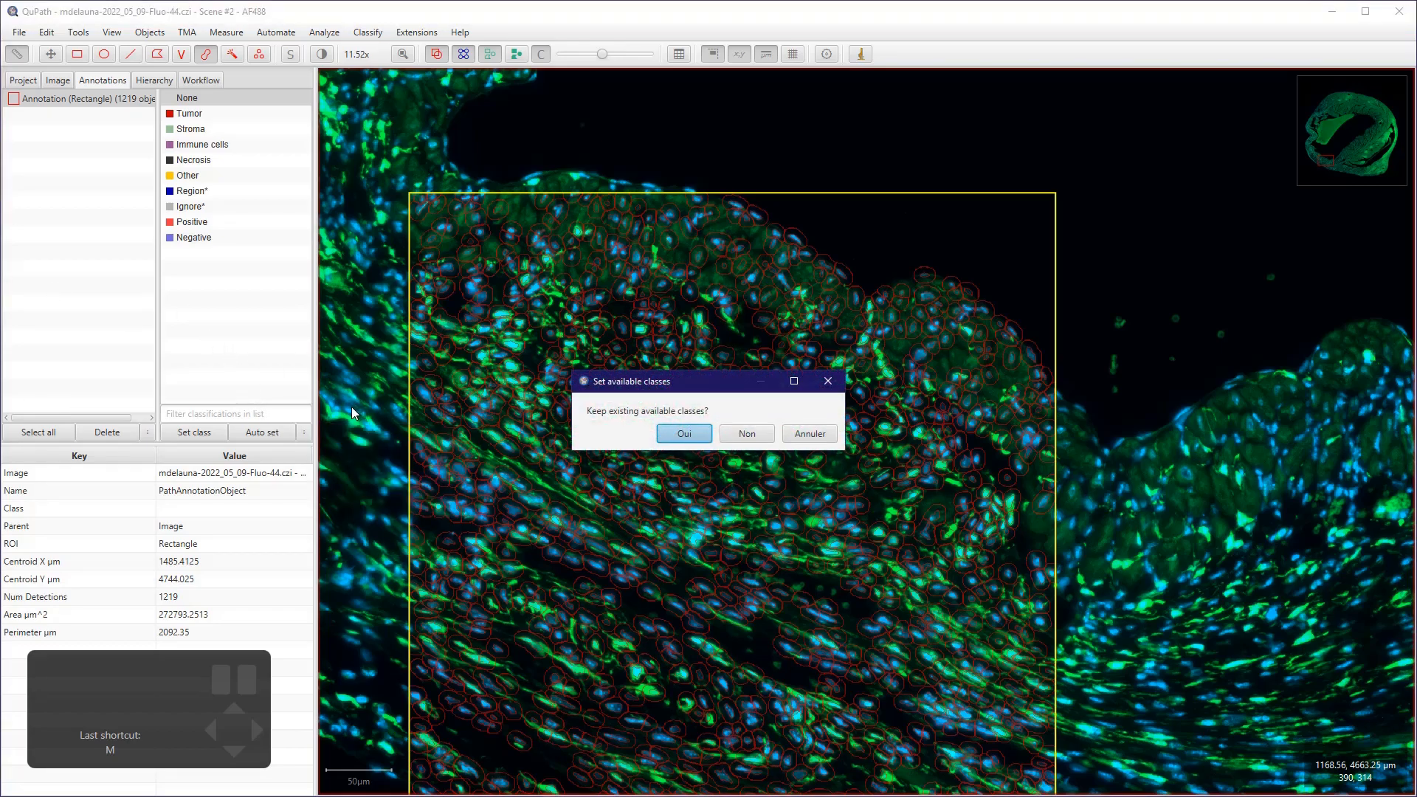
{"action": "key", "text": "Return"}
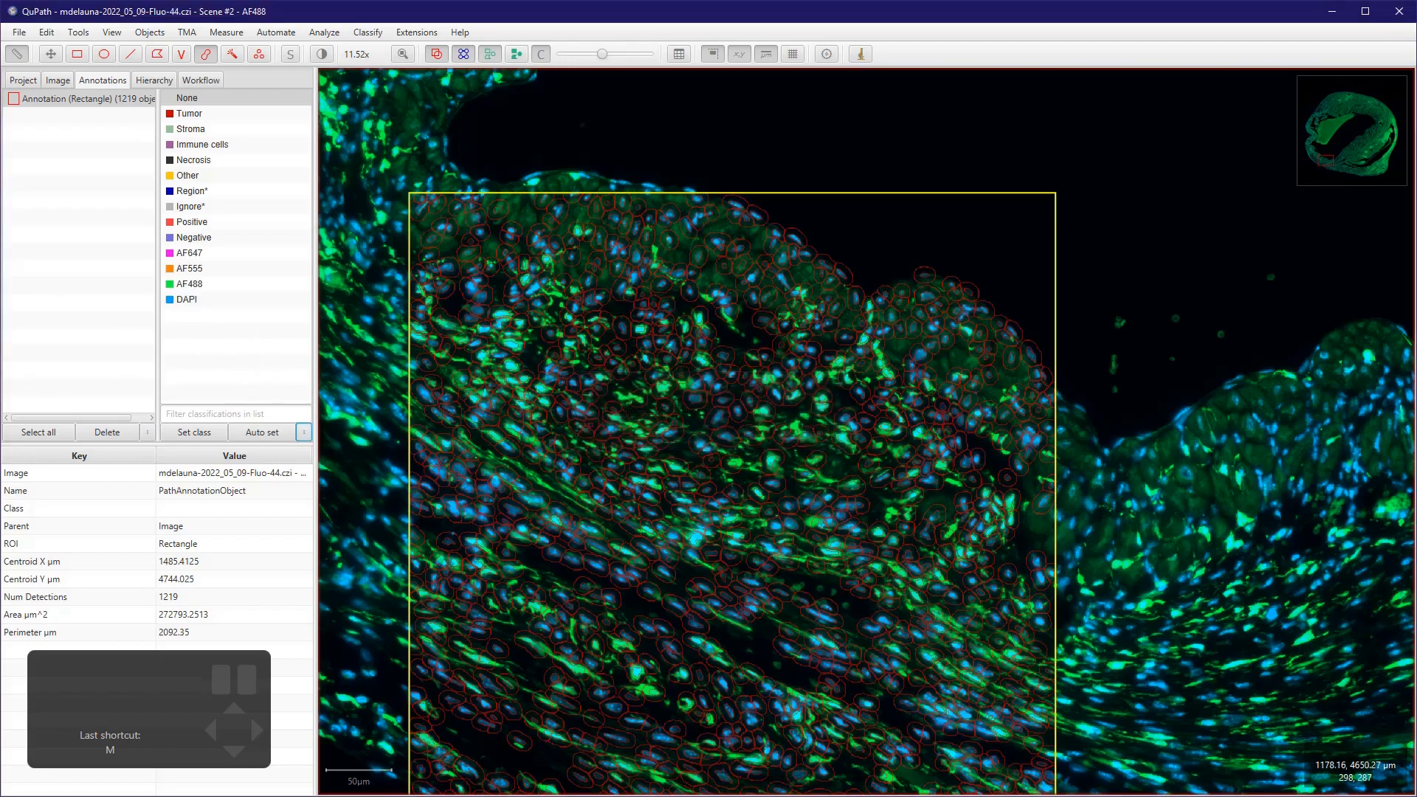
{"action": "left_click", "coordinate": [189, 283]}
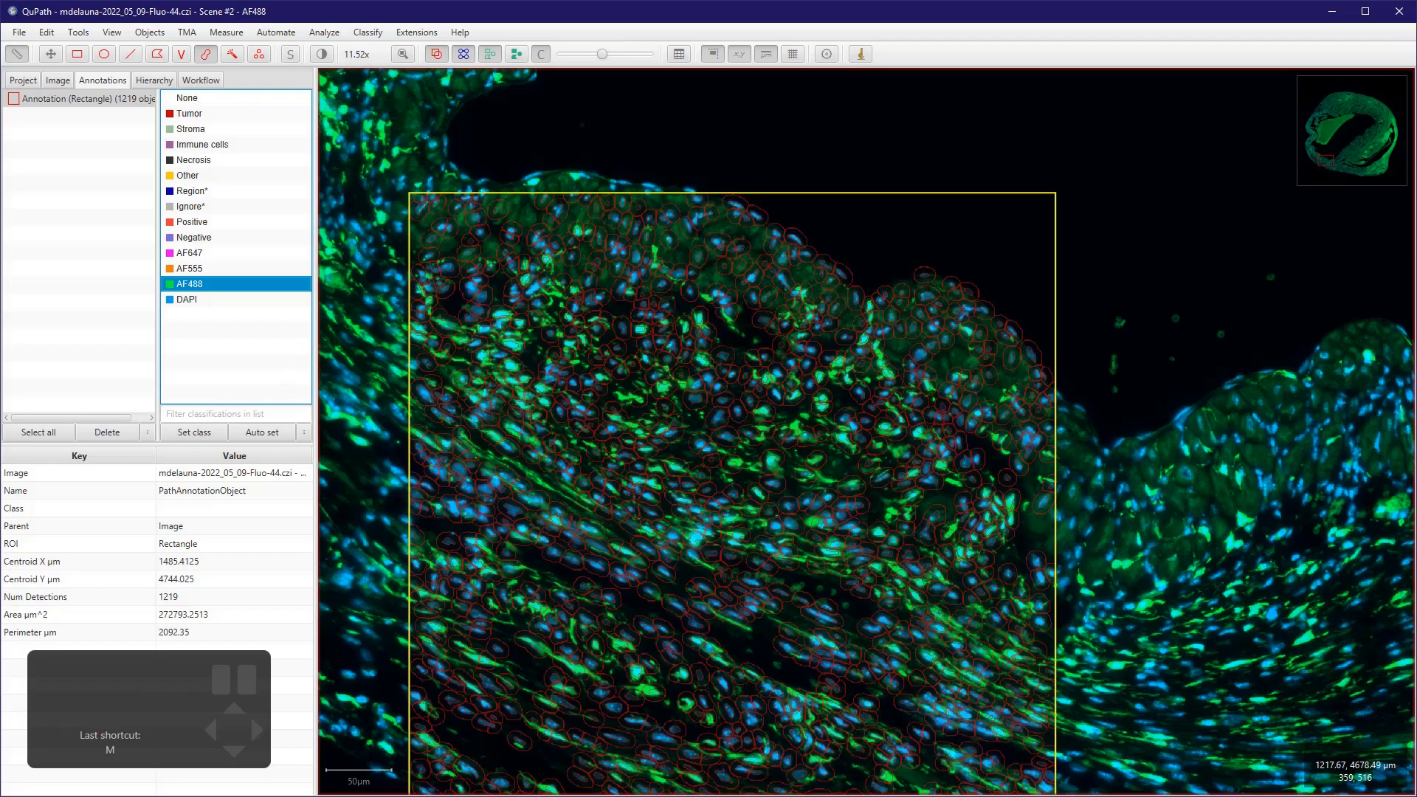
{"action": "left_click", "coordinate": [262, 432]}
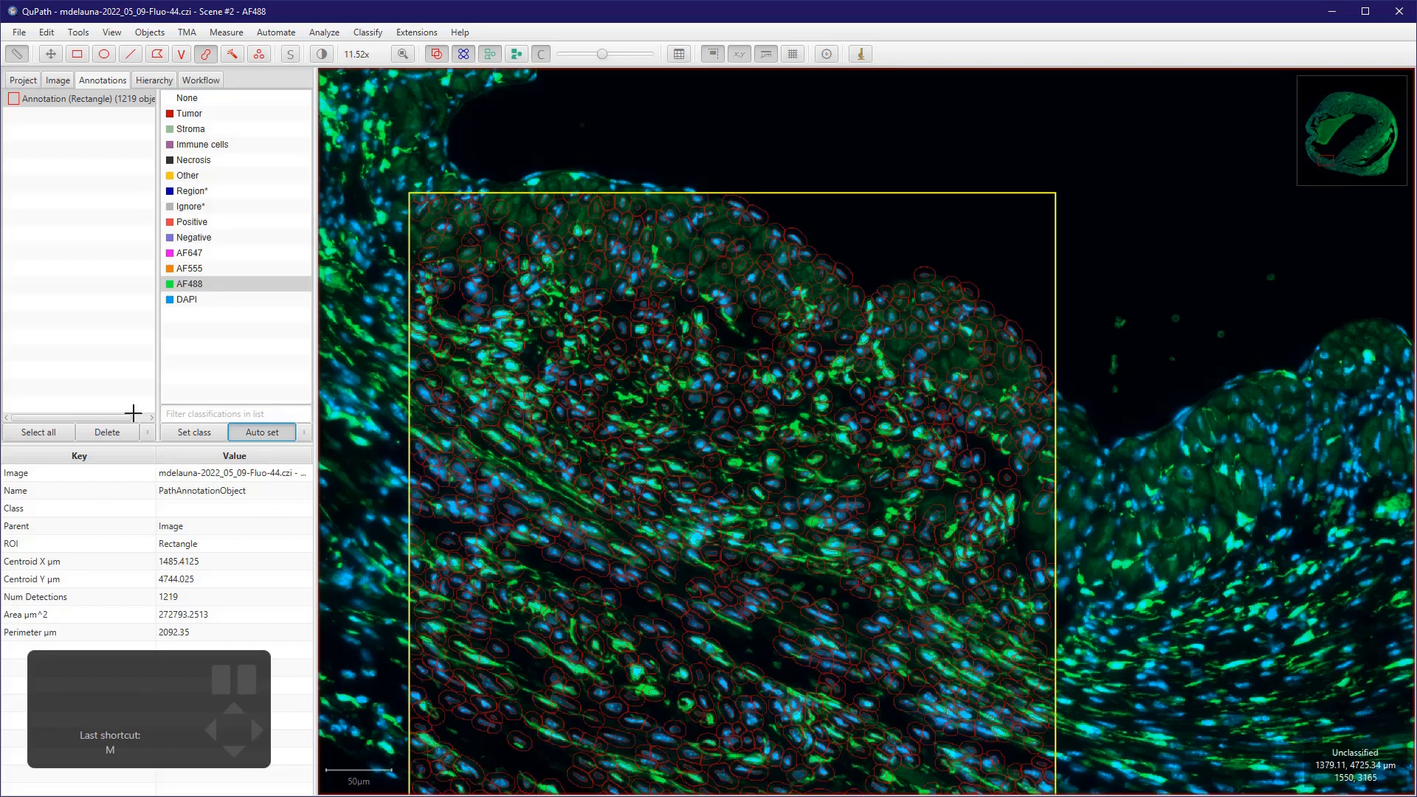
- Brush an AF488 annotation of about 493 µm² along a bright green fibre and hide the DAPI channel
{"action": "scroll", "coordinate": [502, 477], "scroll_direction": "up", "scroll_amount": 3}
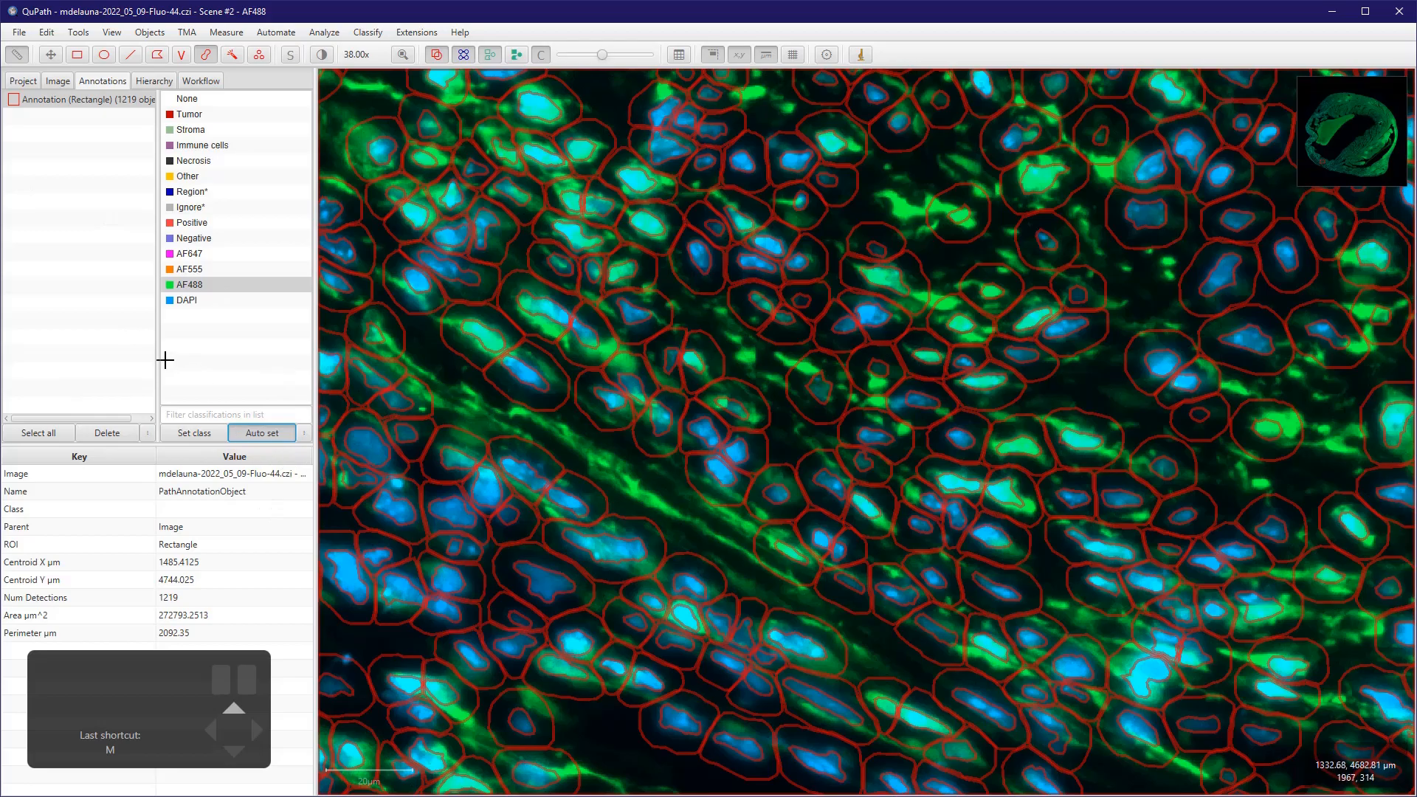
{"action": "left_click_drag", "start_coordinate": [561, 442], "coordinate": [767, 553]}
{"action": "scroll", "coordinate": [782, 270], "scroll_direction": "down", "scroll_amount": 2}
{"action": "scroll", "coordinate": [653, 199], "scroll_direction": "up", "scroll_amount": 2}
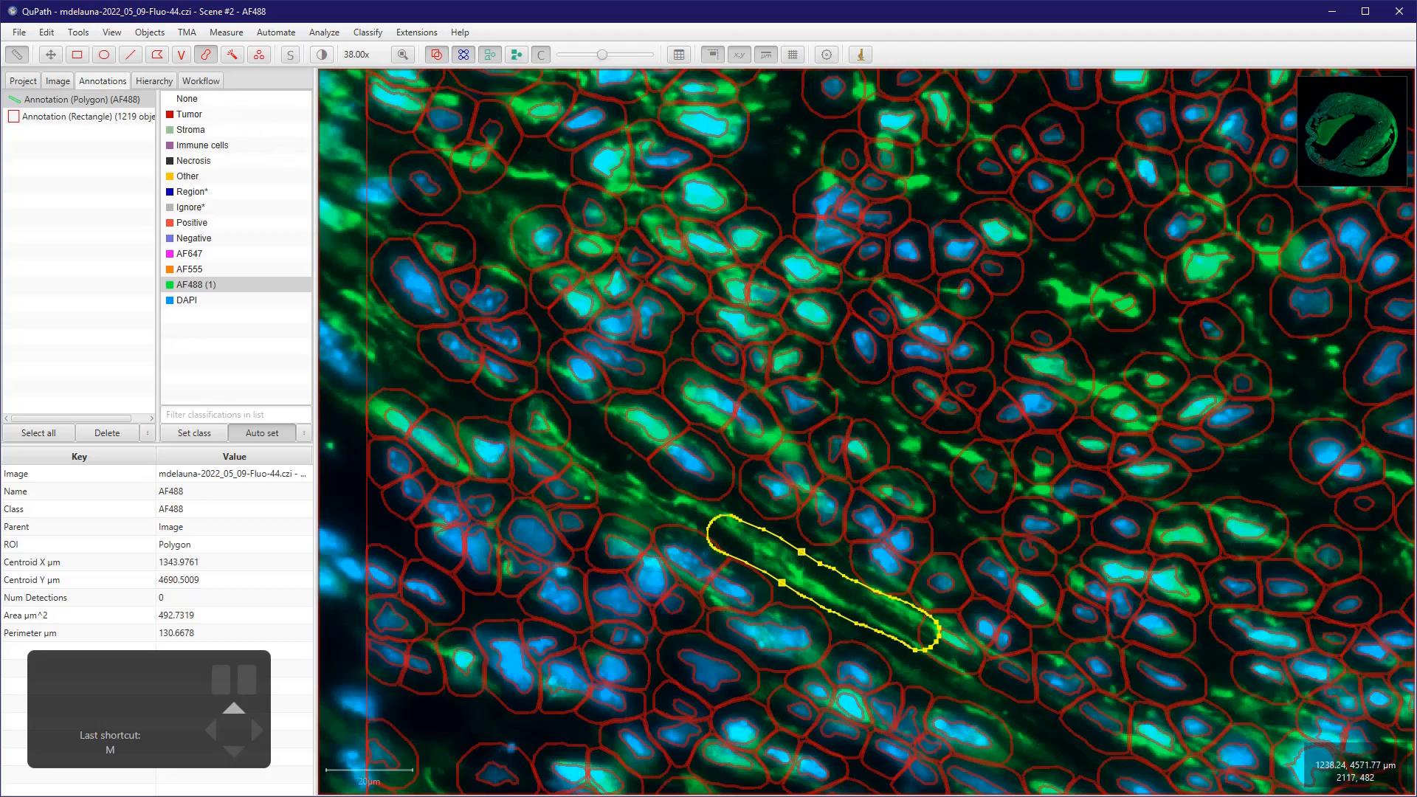
{"action": "left_click", "coordinate": [321, 55]}
{"action": "left_click", "coordinate": [589, 227]}
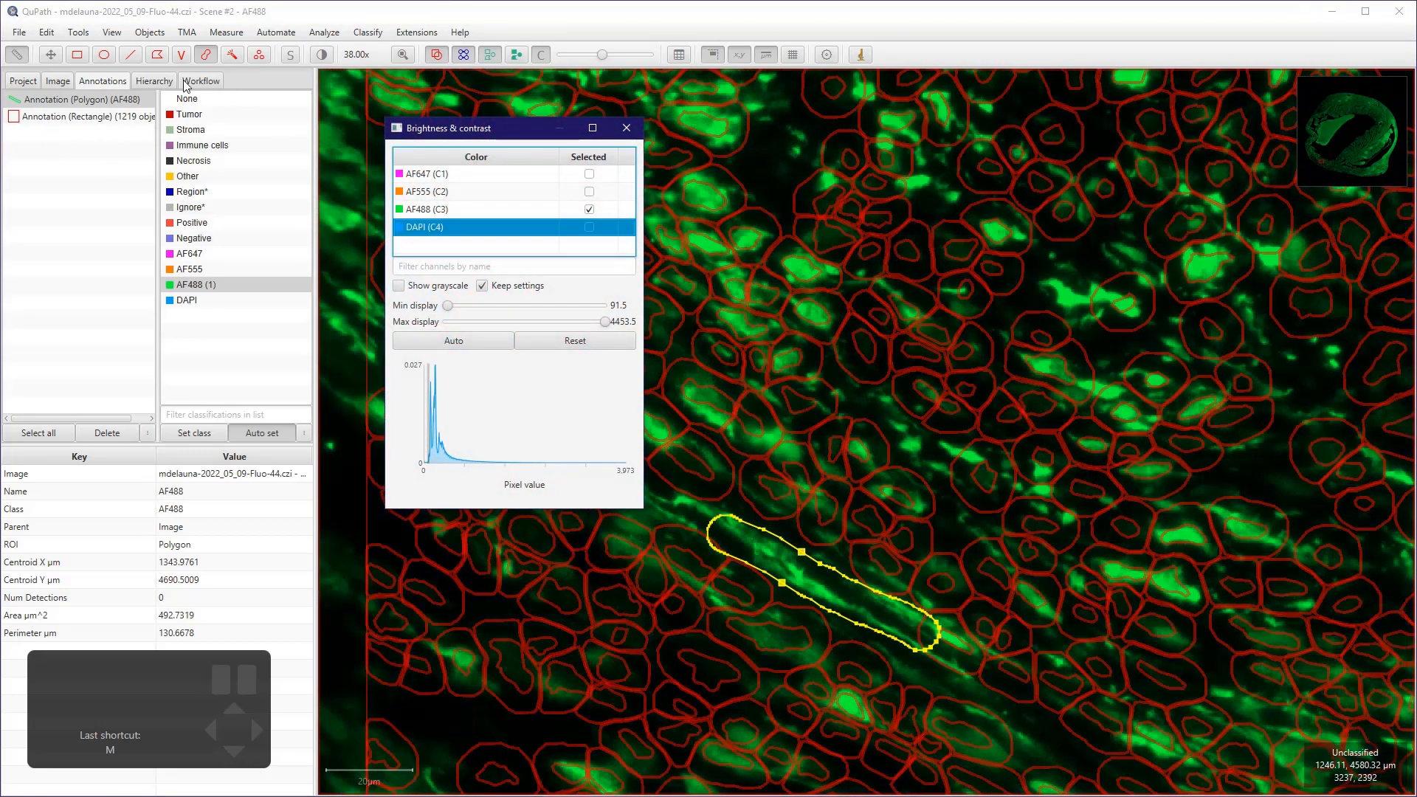
{"action": "left_click", "coordinate": [626, 128]}
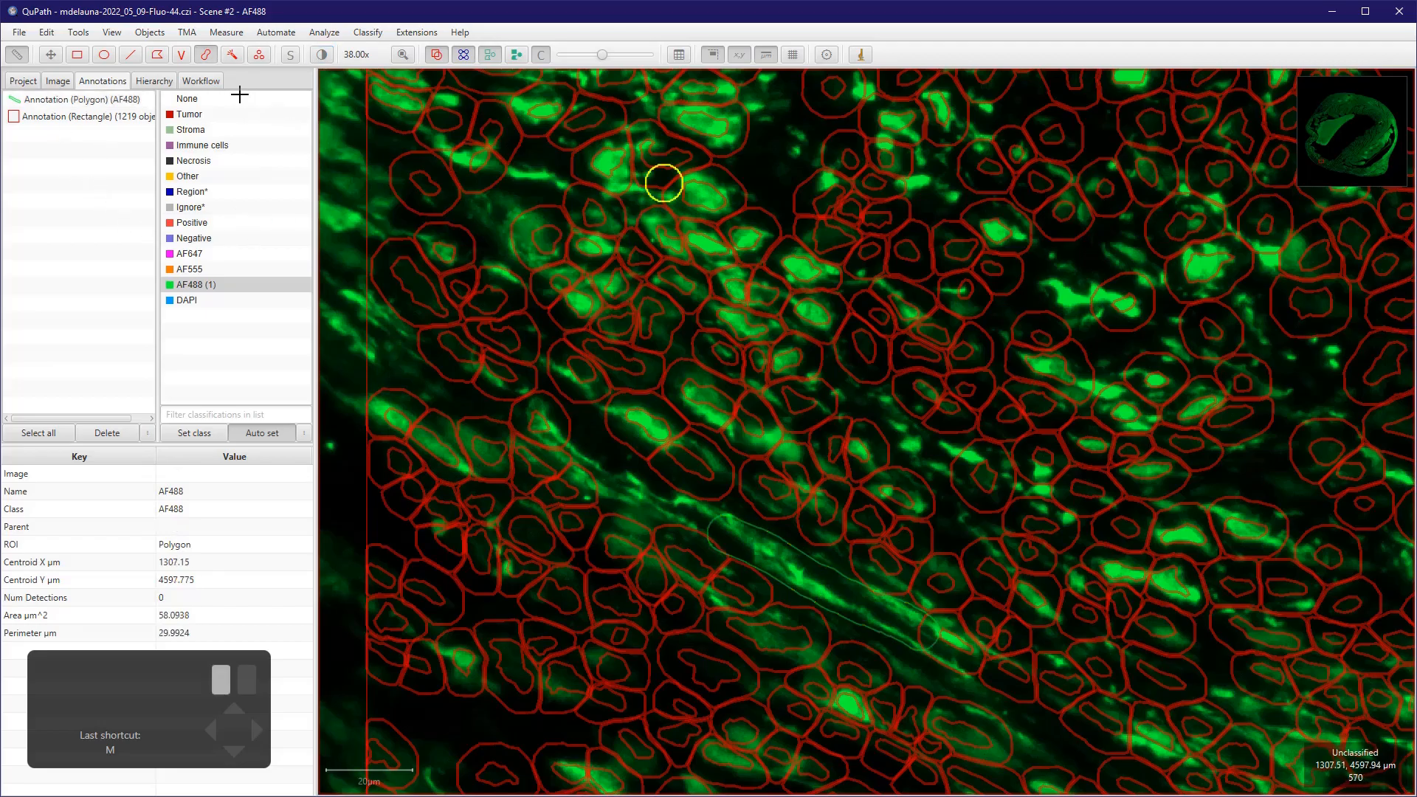
- Brush four more AF488 training annotations over bright green cells in different parts of the rectangle
{"action": "scroll", "coordinate": [551, 483], "scroll_direction": "down", "scroll_amount": 5}
{"action": "scroll", "coordinate": [734, 506], "scroll_direction": "up", "scroll_amount": 4}
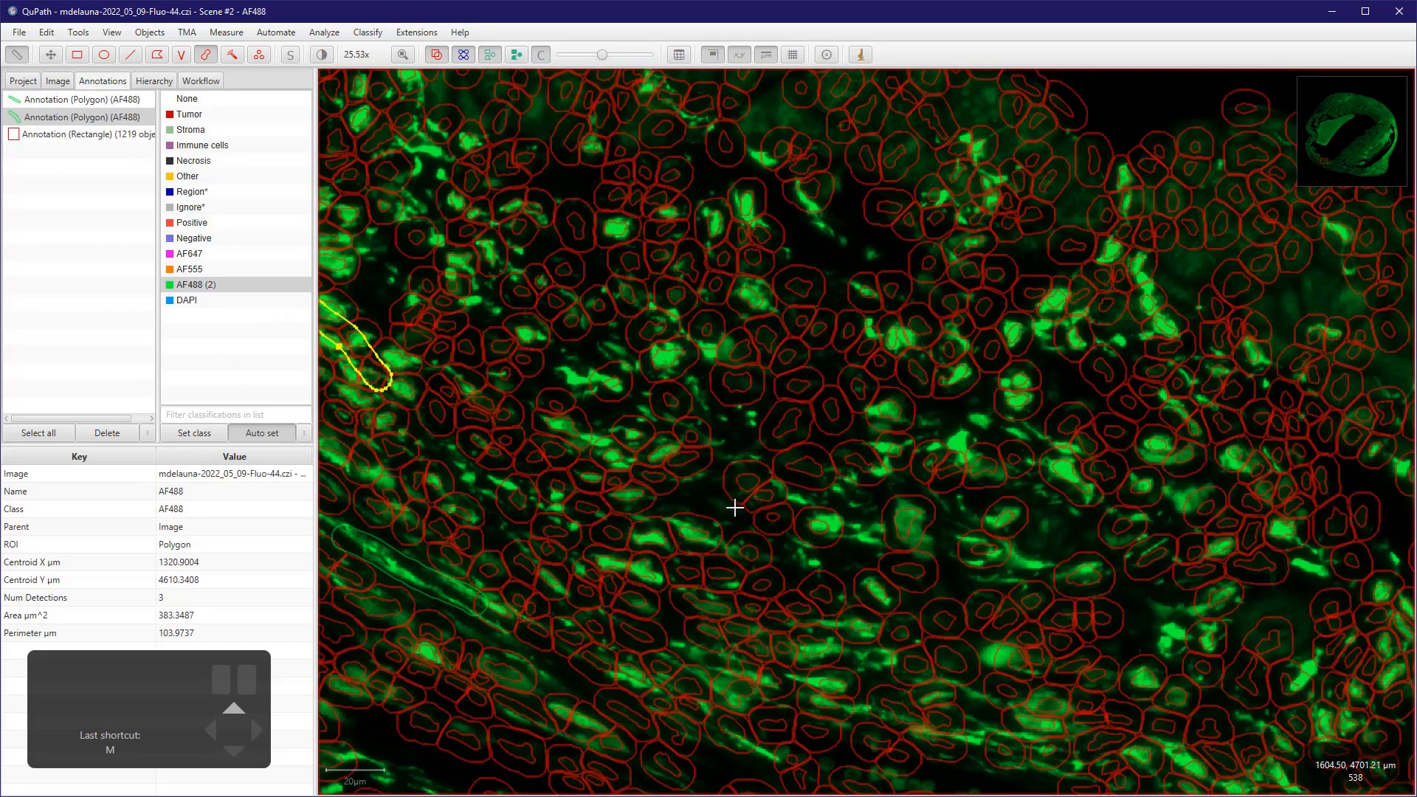
{"action": "scroll", "coordinate": [675, 583], "scroll_direction": "down", "scroll_amount": 4}
{"action": "scroll", "coordinate": [757, 661], "scroll_direction": "up", "scroll_amount": 2}
{"action": "left_click_drag", "start_coordinate": [680, 601], "coordinate": [731, 619]}
{"action": "left_click_drag", "start_coordinate": [852, 491], "coordinate": [815, 543]}
{"action": "scroll", "coordinate": [675, 343], "scroll_direction": "up", "scroll_amount": 3}
{"action": "left_click_drag", "start_coordinate": [645, 187], "coordinate": [673, 251]}
{"action": "scroll", "coordinate": [723, 356], "scroll_direction": "down", "scroll_amount": 3}
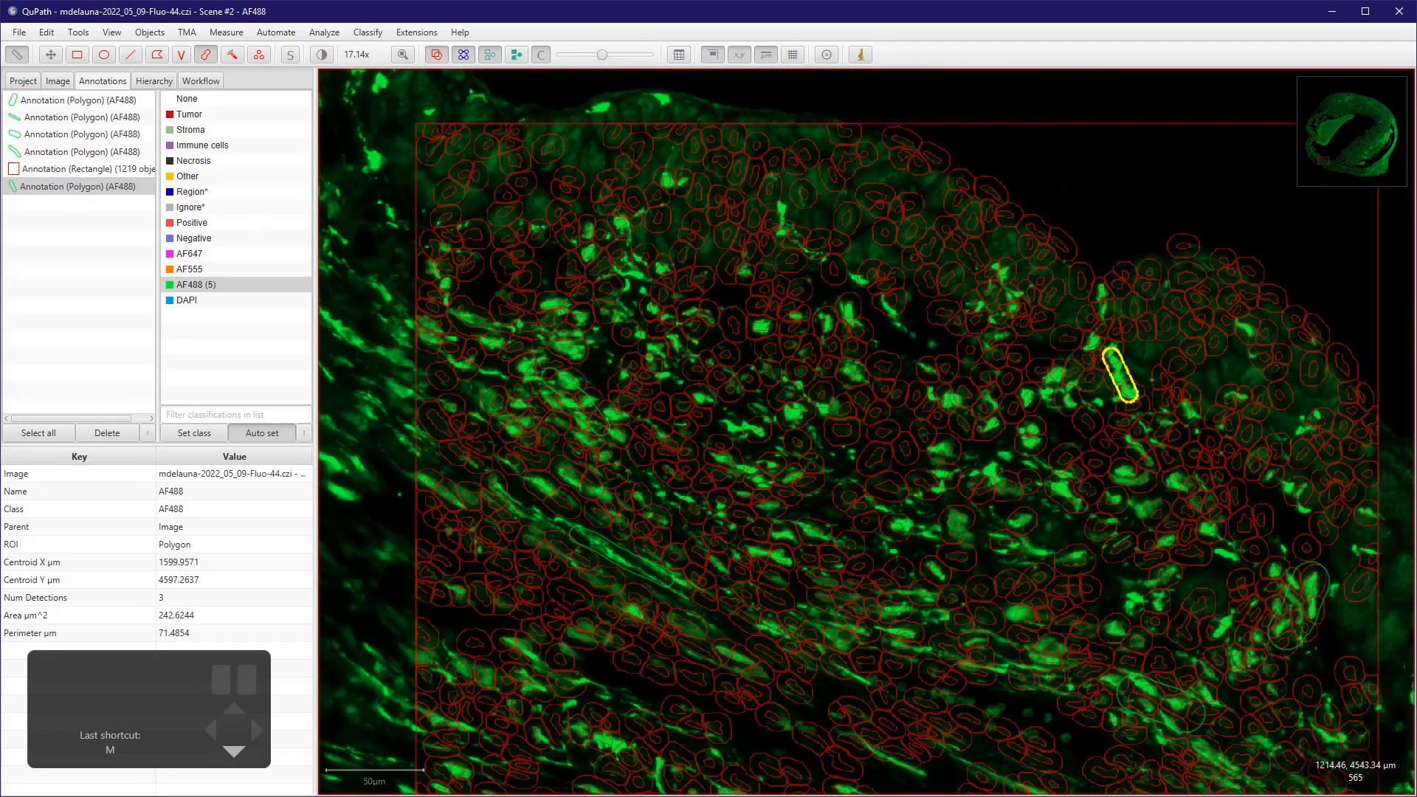
- Brush two Ignore* annotations, about 339 µm² on the empty background and about 414 µm² across dim cells near the tissue edge
{"action": "left_click", "coordinate": [190, 207]}
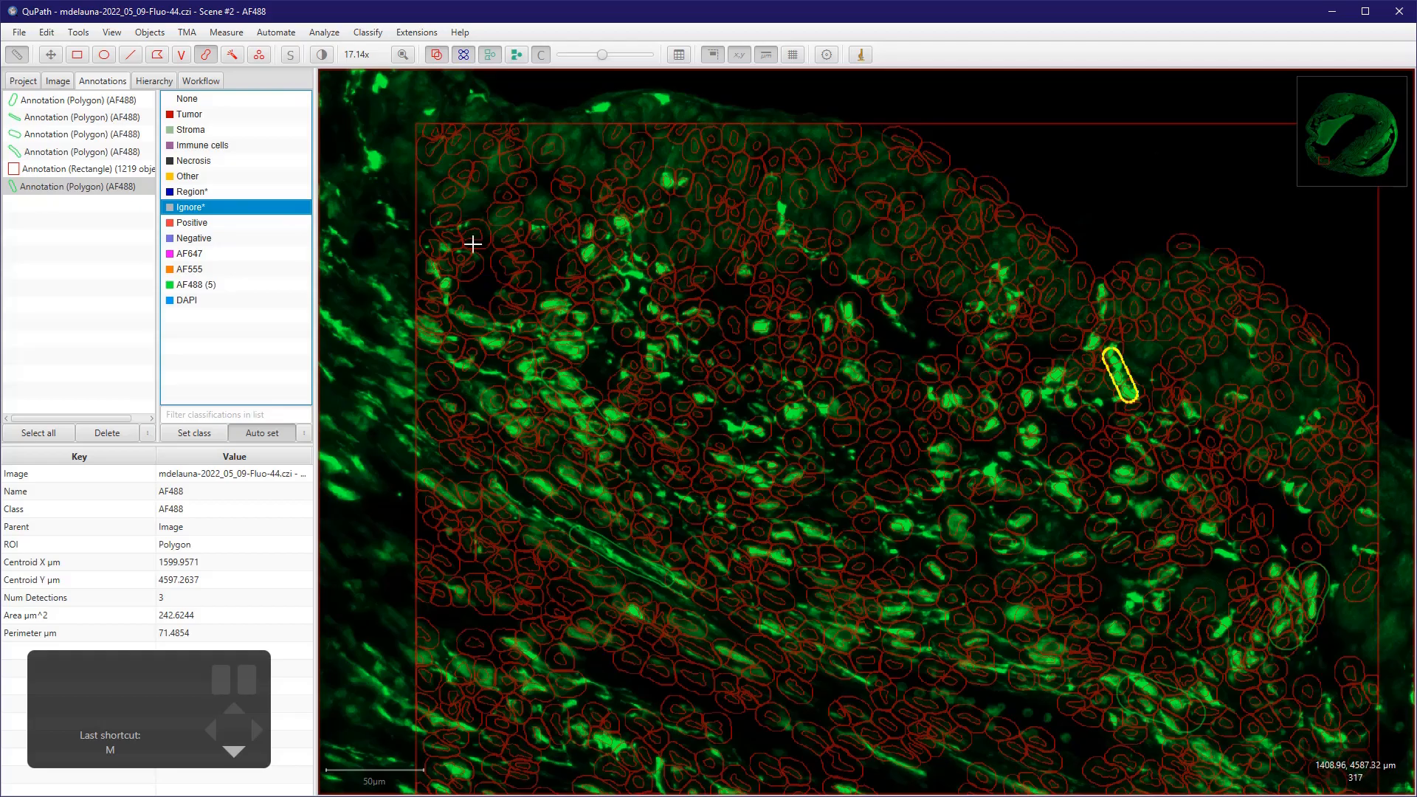
{"action": "scroll", "coordinate": [680, 103], "scroll_direction": "up", "scroll_amount": 2}
{"action": "left_click_drag", "start_coordinate": [1037, 182], "coordinate": [1178, 162]}
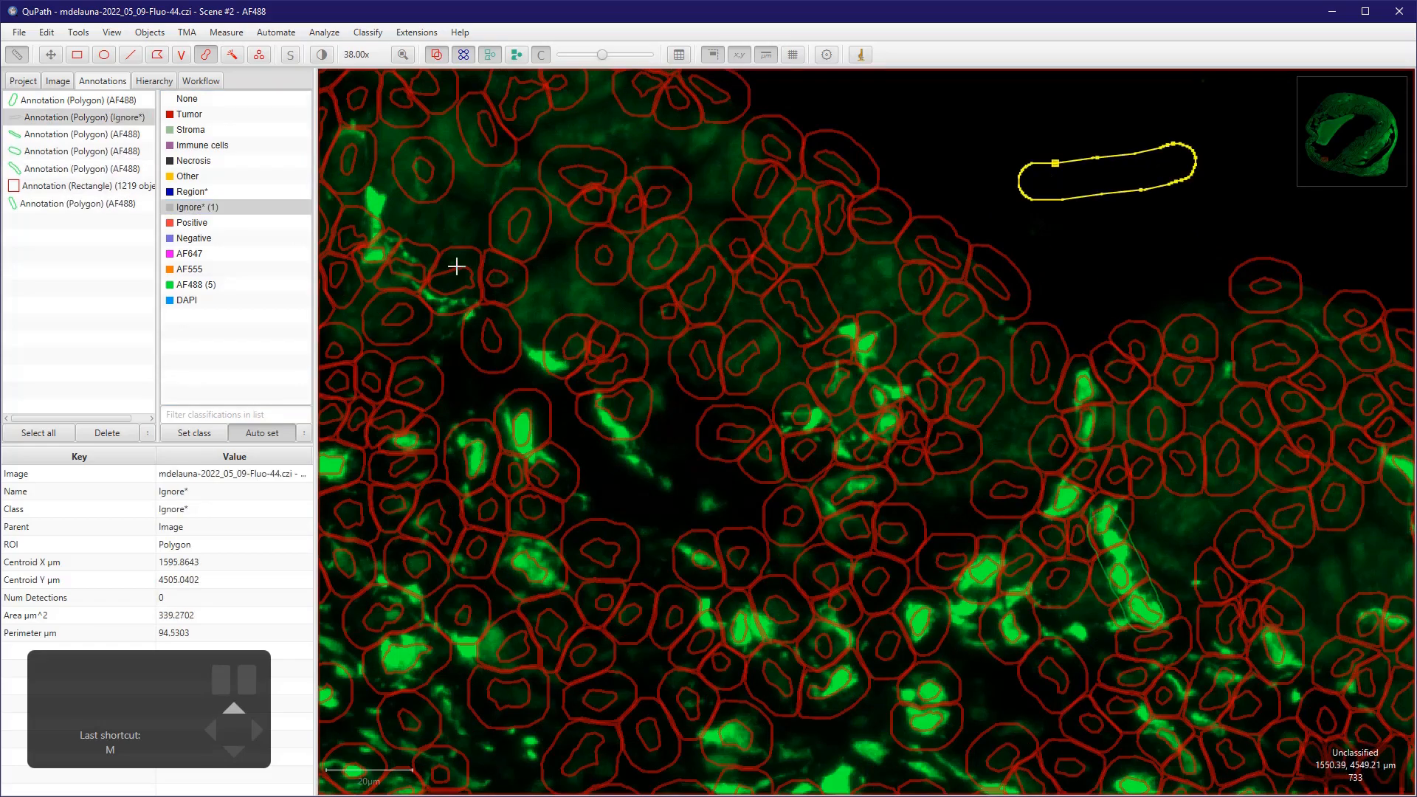
{"action": "left_click_drag", "start_coordinate": [719, 173], "coordinate": [873, 265]}
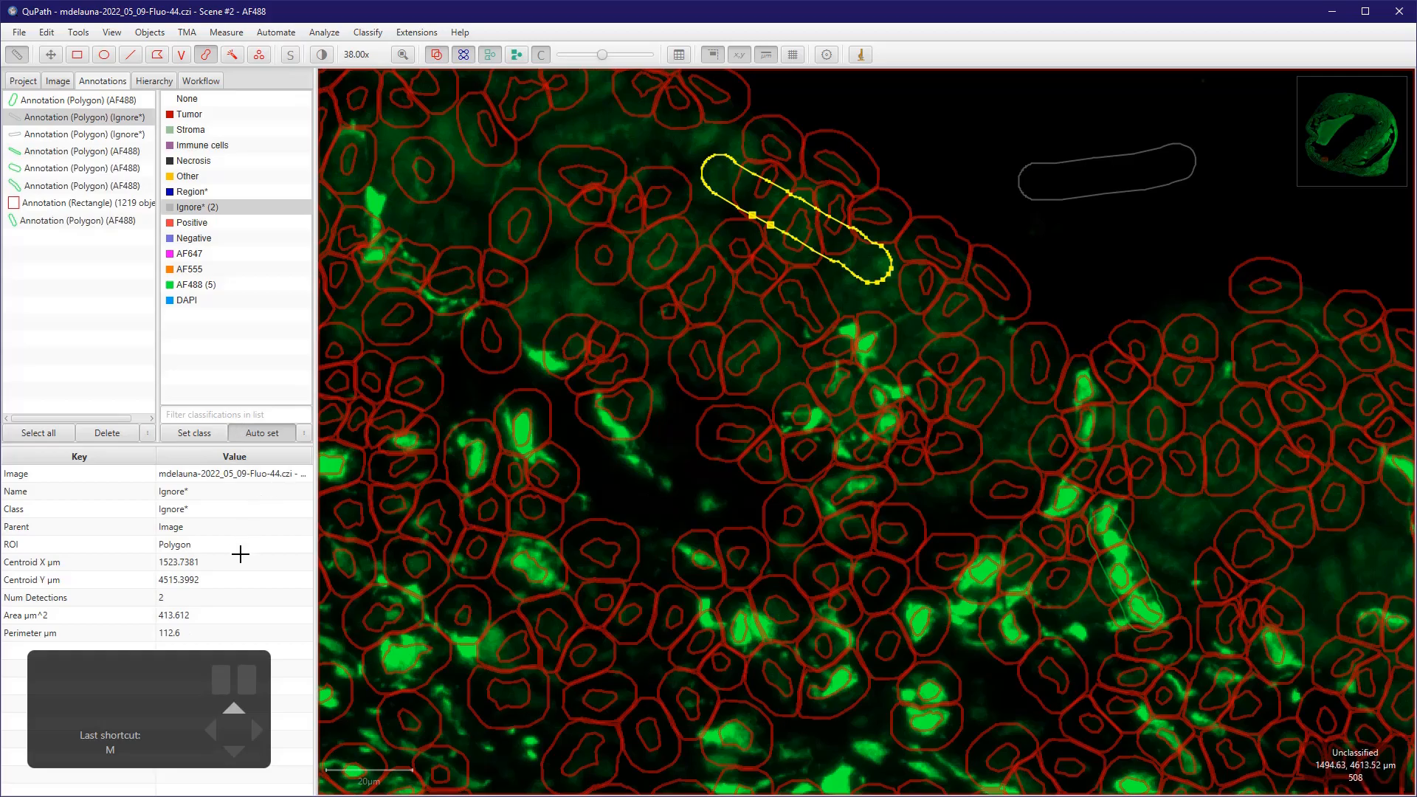
- Brush a third Ignore* annotation of about 204 µm² over unstained cells in a dark area inside the tissue
{"action": "scroll", "coordinate": [669, 653], "scroll_direction": "down", "scroll_amount": 2}
{"action": "scroll", "coordinate": [484, 714], "scroll_direction": "up", "scroll_amount": 2}
{"action": "scroll", "coordinate": [491, 688], "scroll_direction": "up", "scroll_amount": 2}
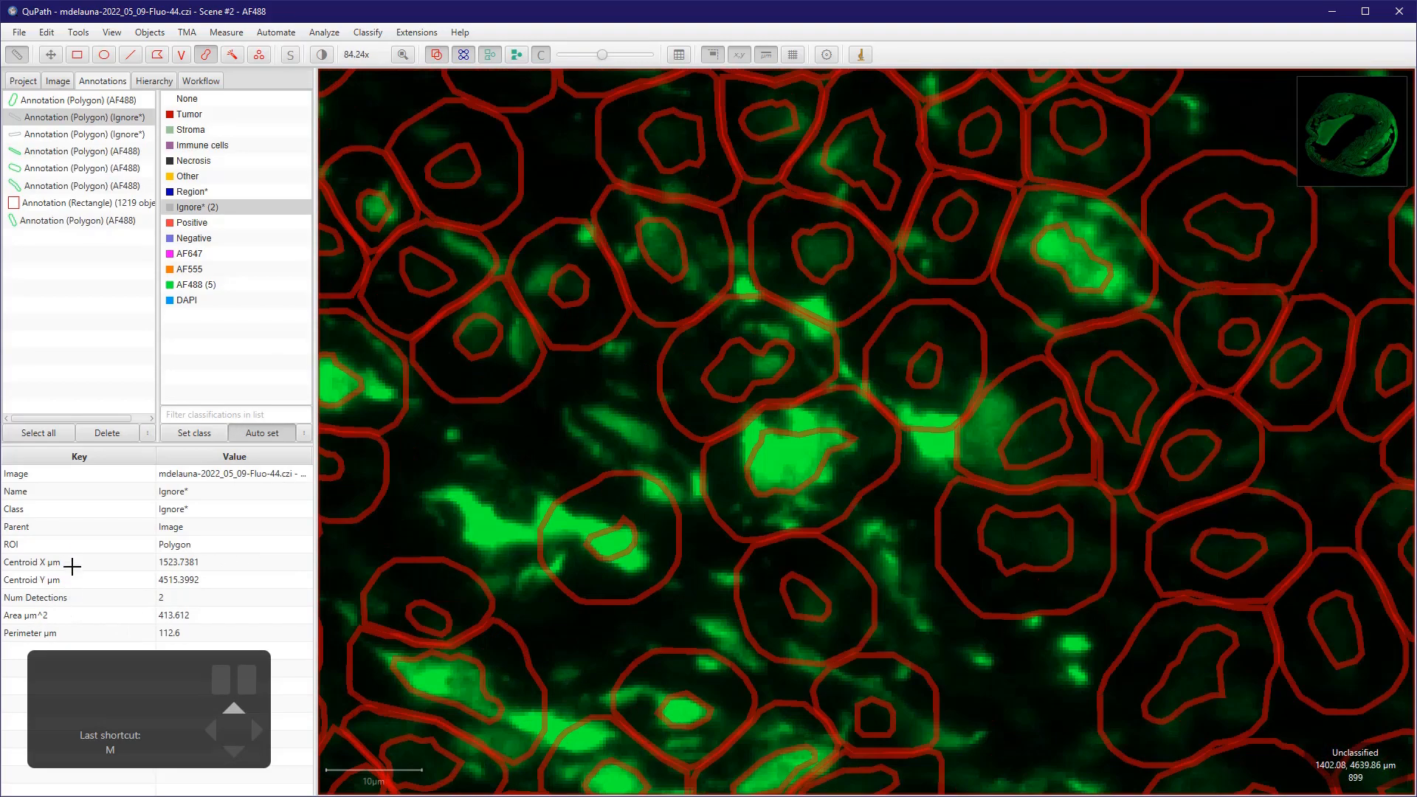
{"action": "scroll", "coordinate": [497, 663], "scroll_direction": "down", "scroll_amount": 3}
{"action": "scroll", "coordinate": [456, 483], "scroll_direction": "up", "scroll_amount": 1}
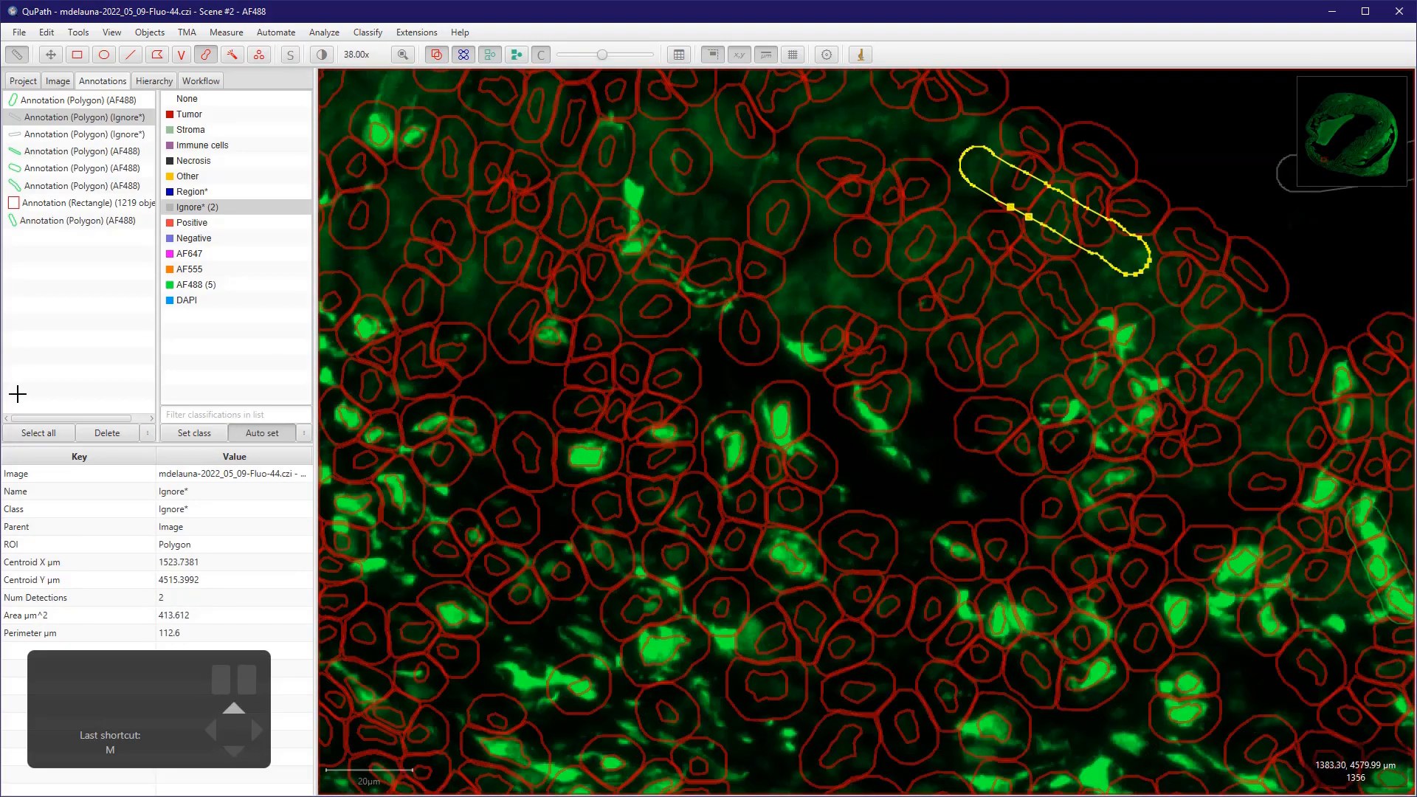
{"action": "scroll", "coordinate": [496, 456], "scroll_direction": "up", "scroll_amount": 1}
{"action": "mouse_move", "coordinate": [537, 367]}
{"action": "left_mouse_down"}
{"action": "mouse_move", "coordinate": [538, 469]}
{"action": "mouse_move", "coordinate": [512, 557]}
{"action": "left_mouse_up"}
{"action": "scroll", "coordinate": [553, 531], "scroll_direction": "down", "scroll_amount": 2}
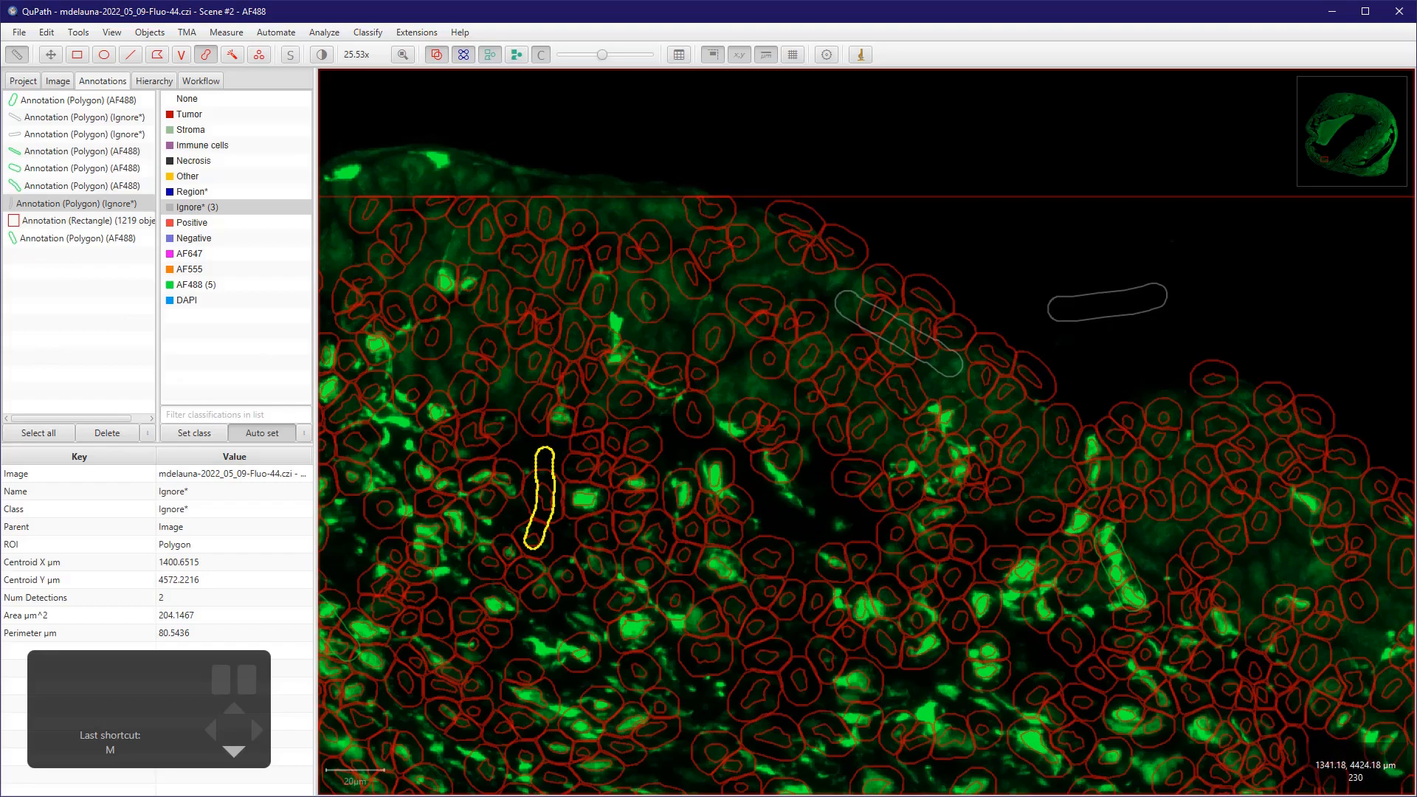
- Start training an object classifier and restrict its classes to the selected AF488 and Ignore*
{"action": "left_click", "coordinate": [367, 32]}
{"action": "mouse_move", "coordinate": [391, 54]}
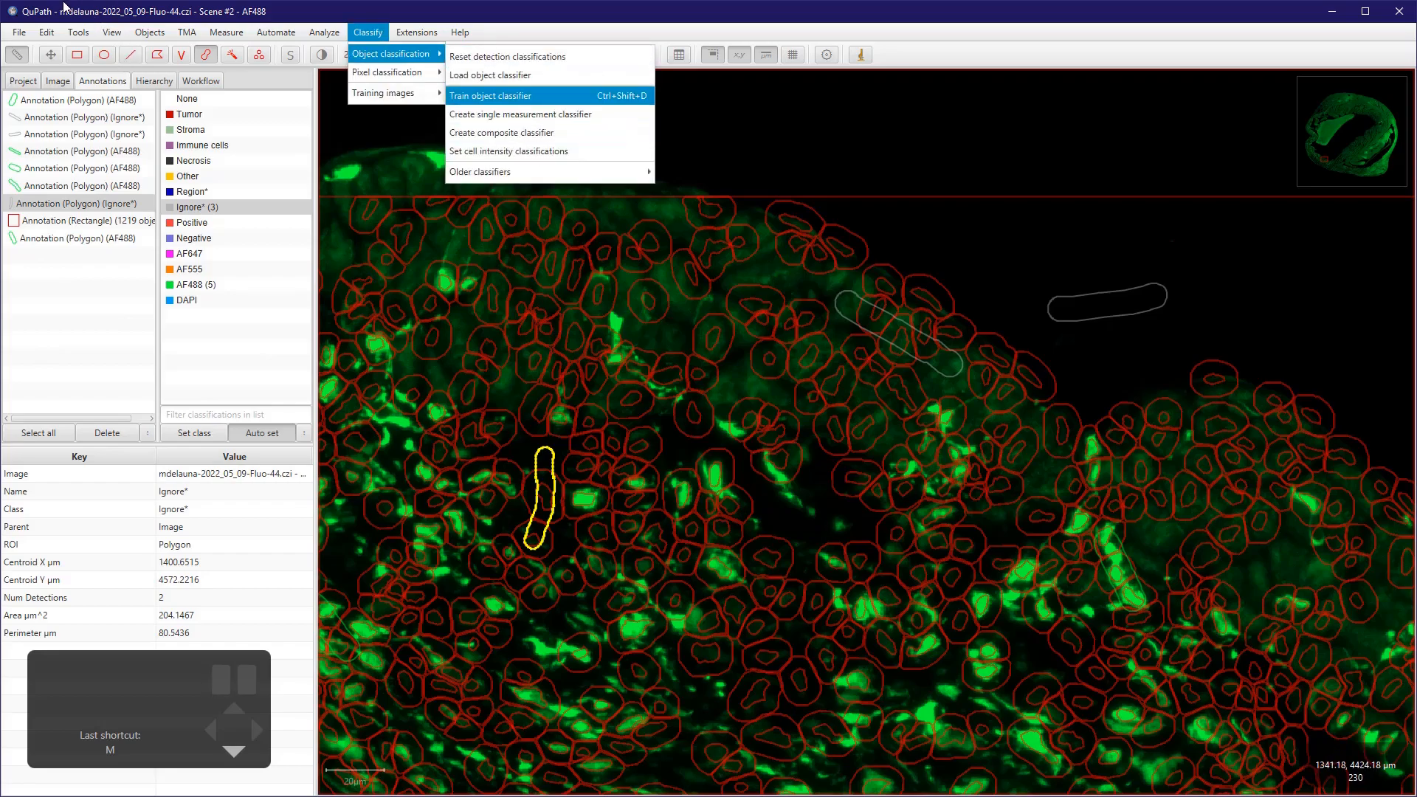
{"action": "key", "text": "Return"}
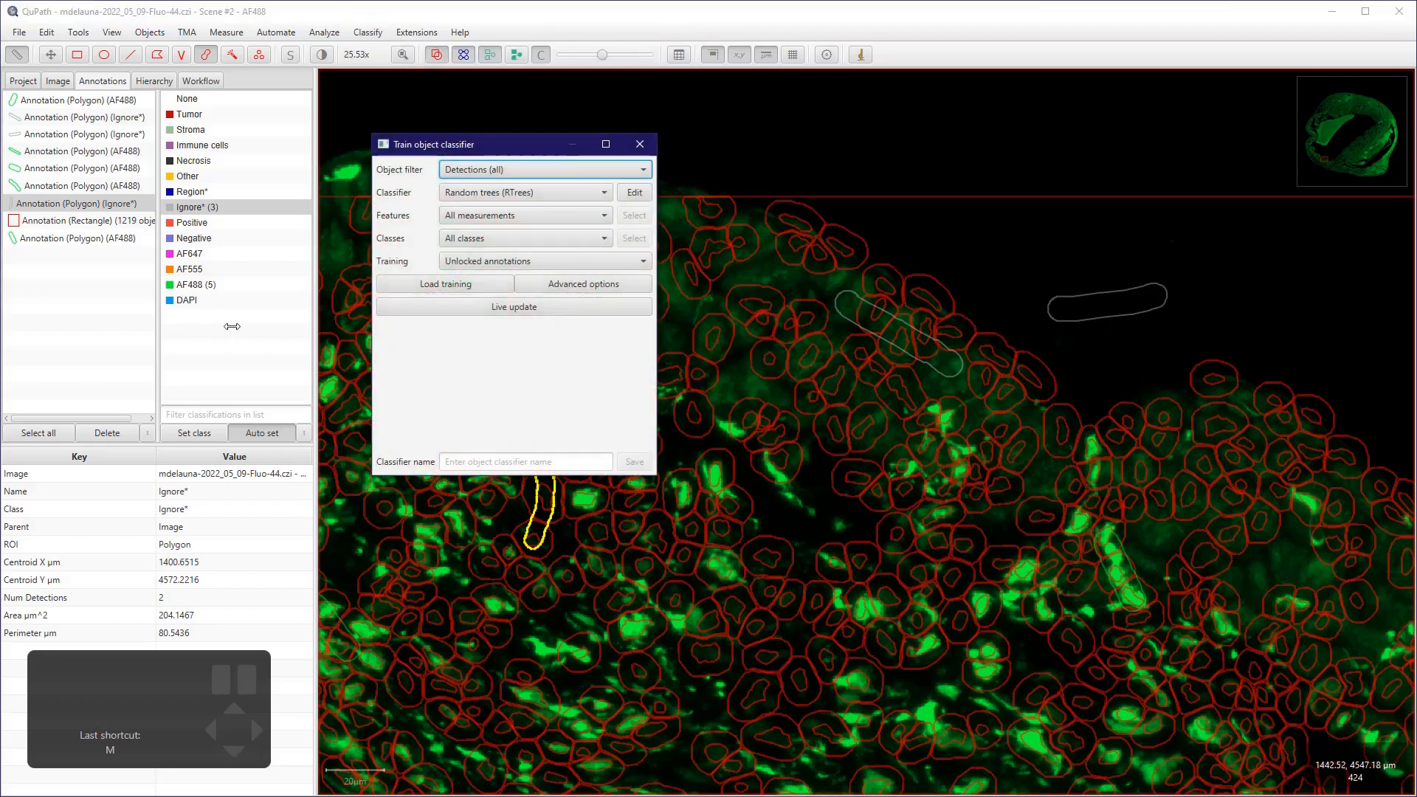
{"action": "left_click_drag", "start_coordinate": [497, 146], "coordinate": [275, 164]}
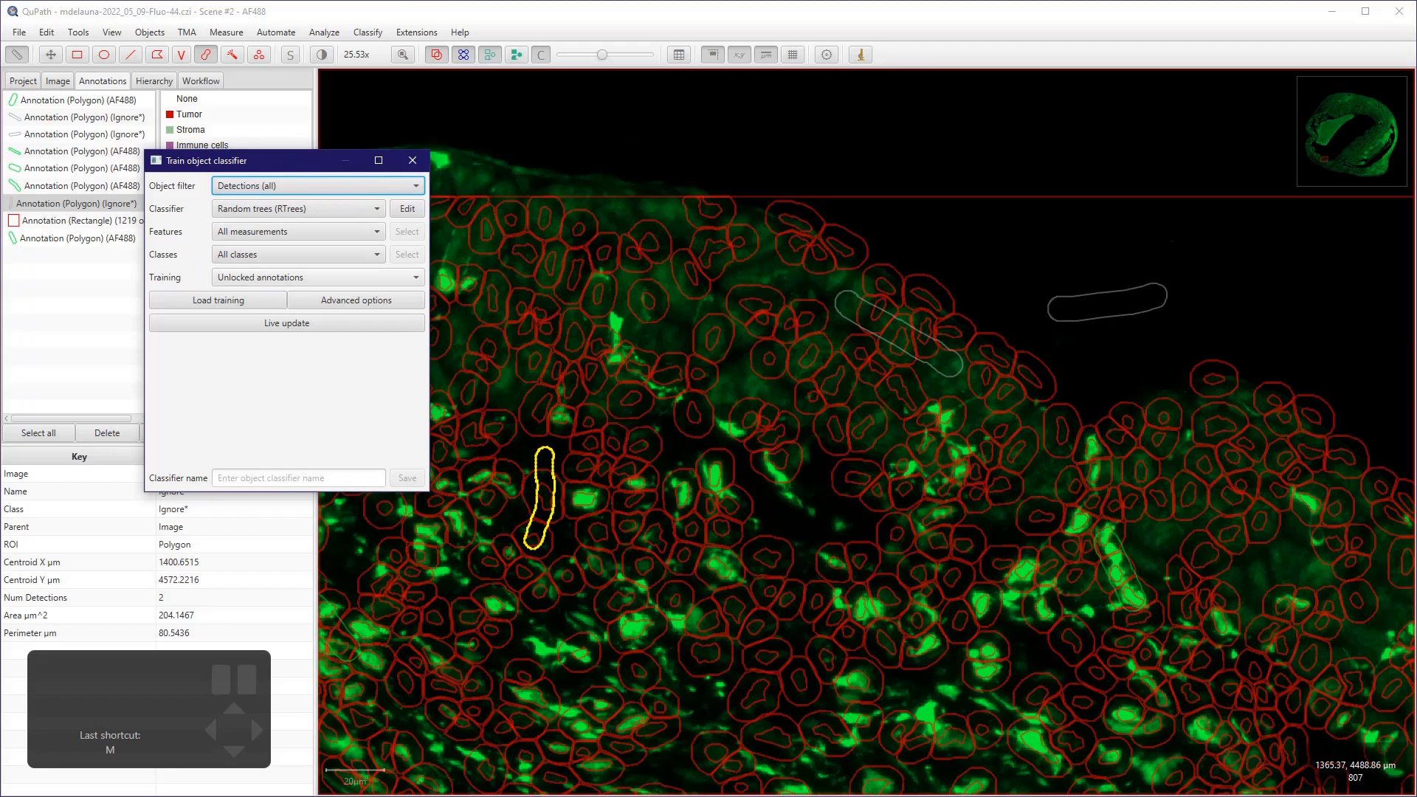
{"action": "left_click", "coordinate": [295, 254]}
{"action": "left_click", "coordinate": [247, 292]}
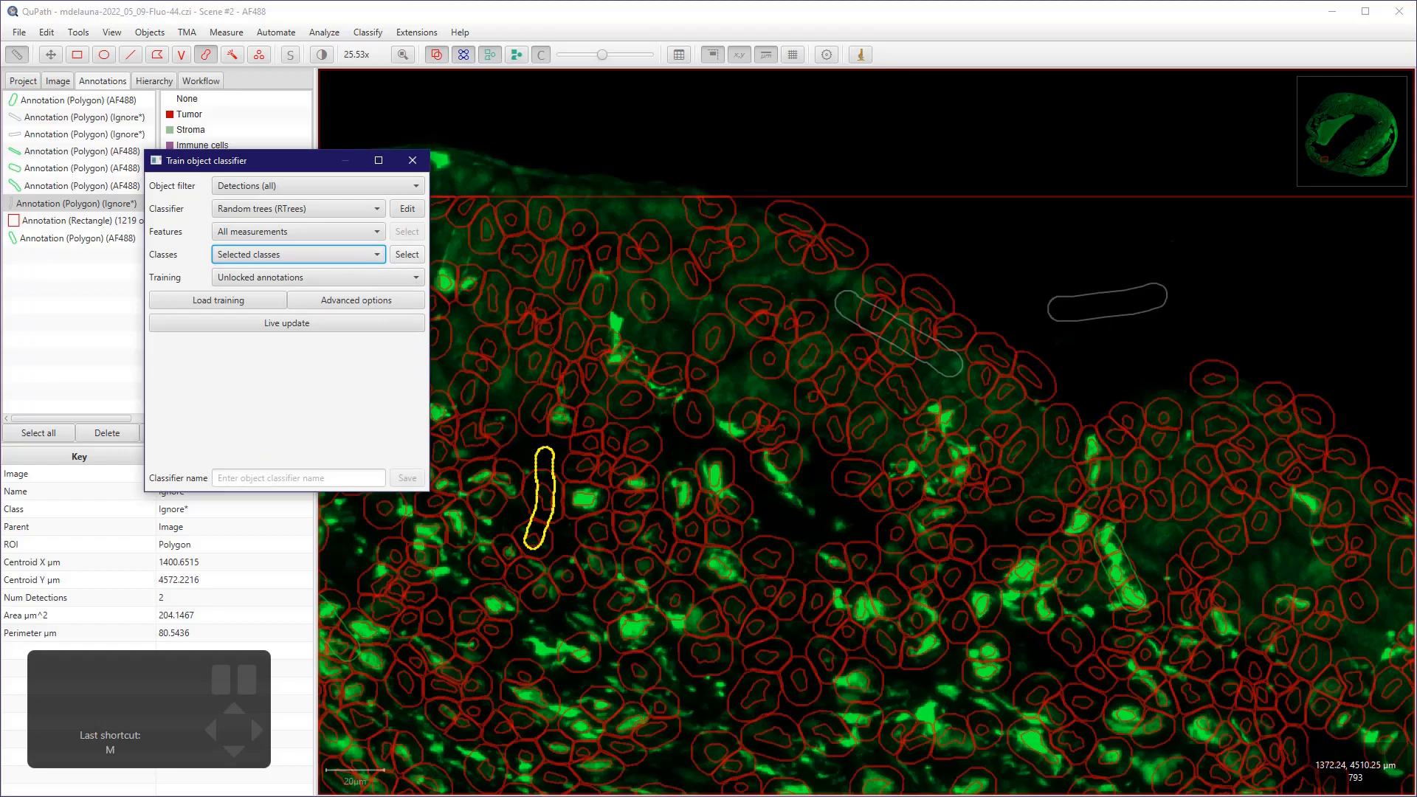
{"action": "left_click", "coordinate": [407, 254]}
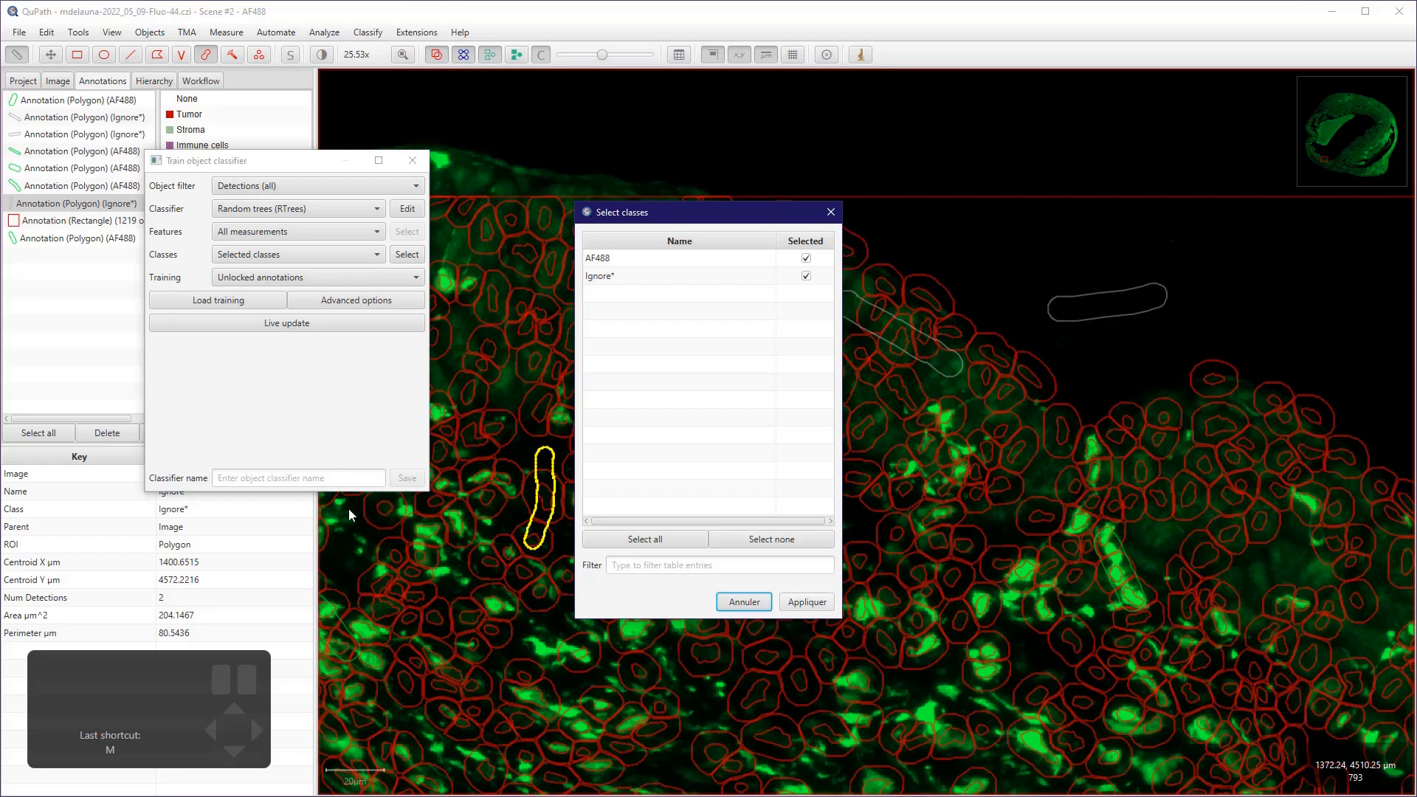
{"action": "key", "text": "Escape"}
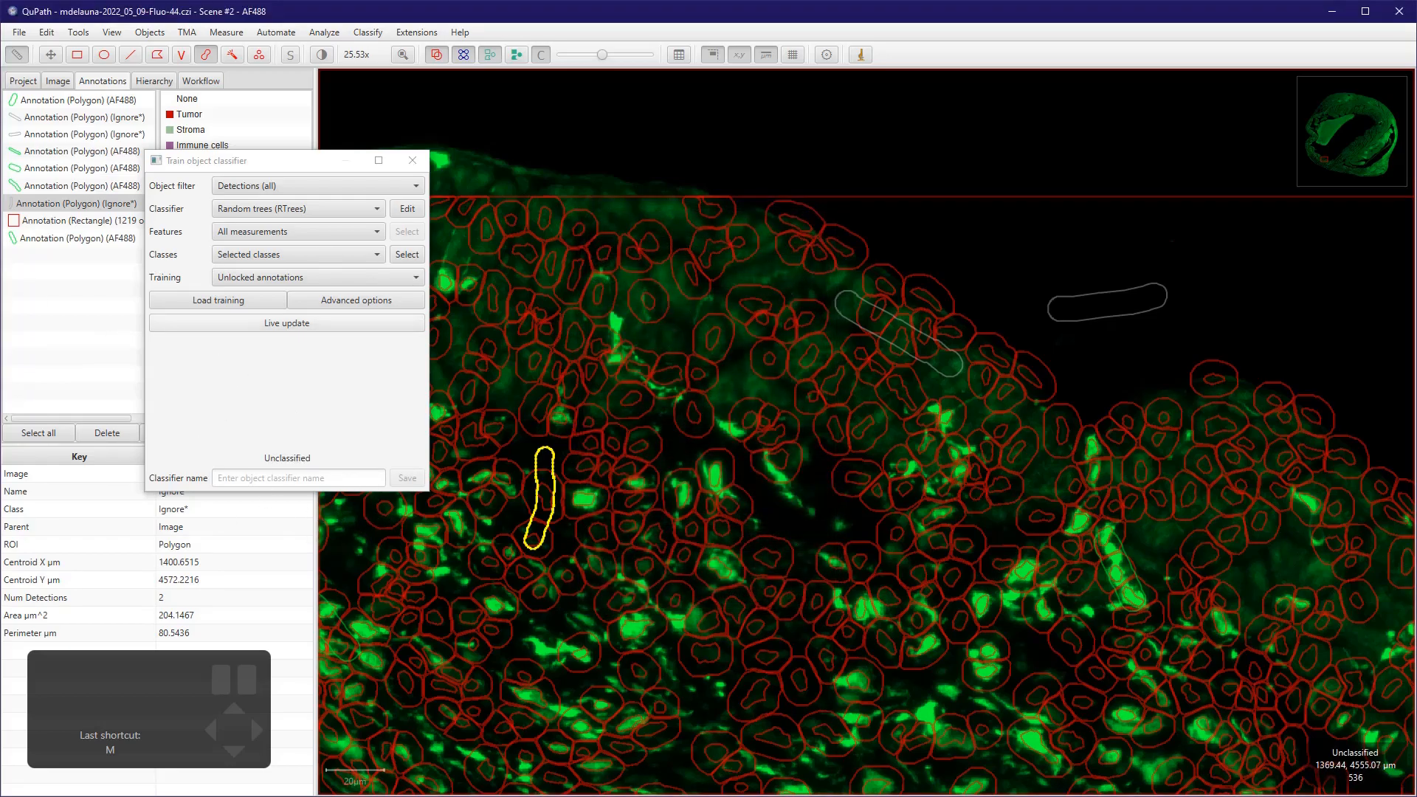
- Turn on live update for the object classifier and inspect the cell classification across the rectangle
{"action": "left_click", "coordinate": [286, 324]}
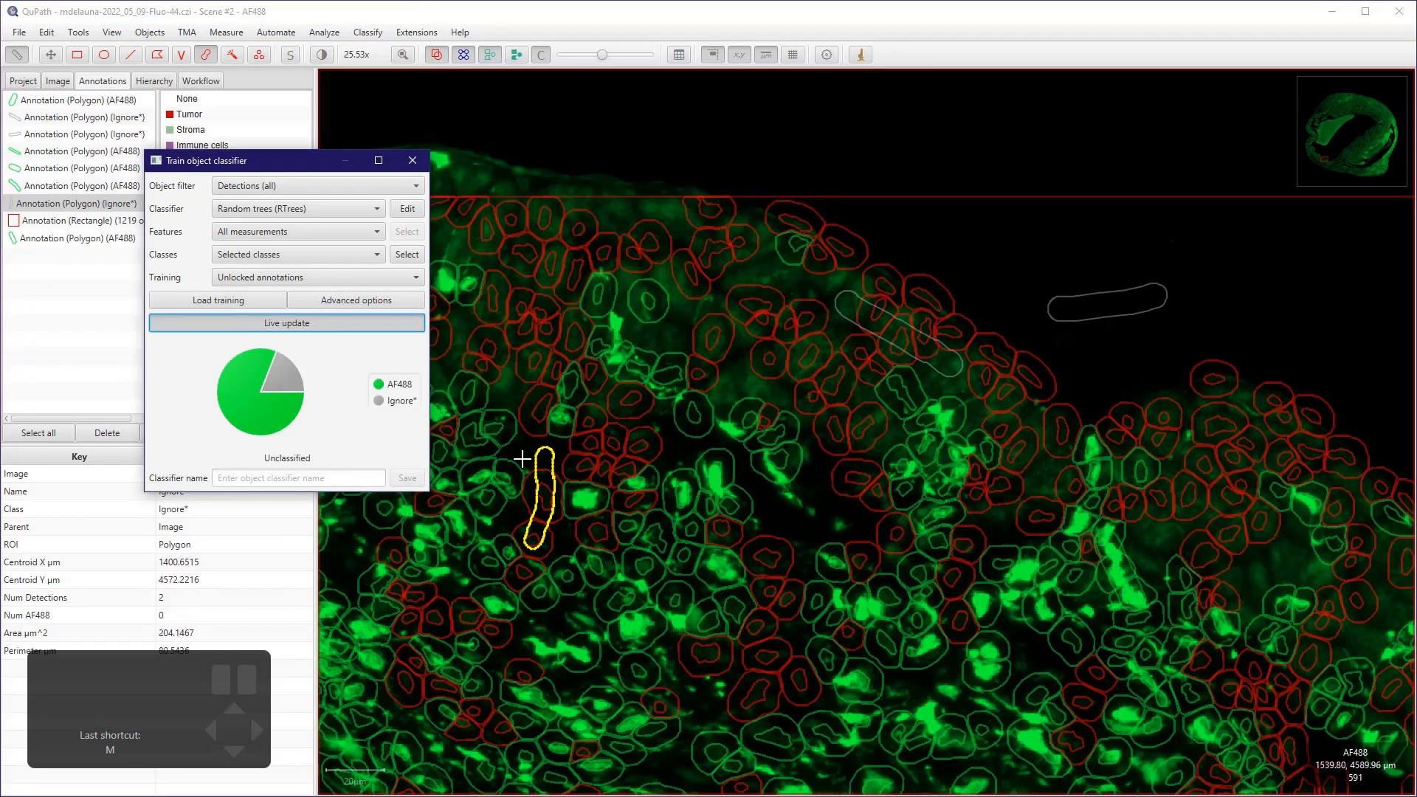
{"action": "scroll", "coordinate": [424, 556], "scroll_direction": "up", "scroll_amount": 4}
{"action": "scroll", "coordinate": [713, 733], "scroll_direction": "up", "scroll_amount": 4}
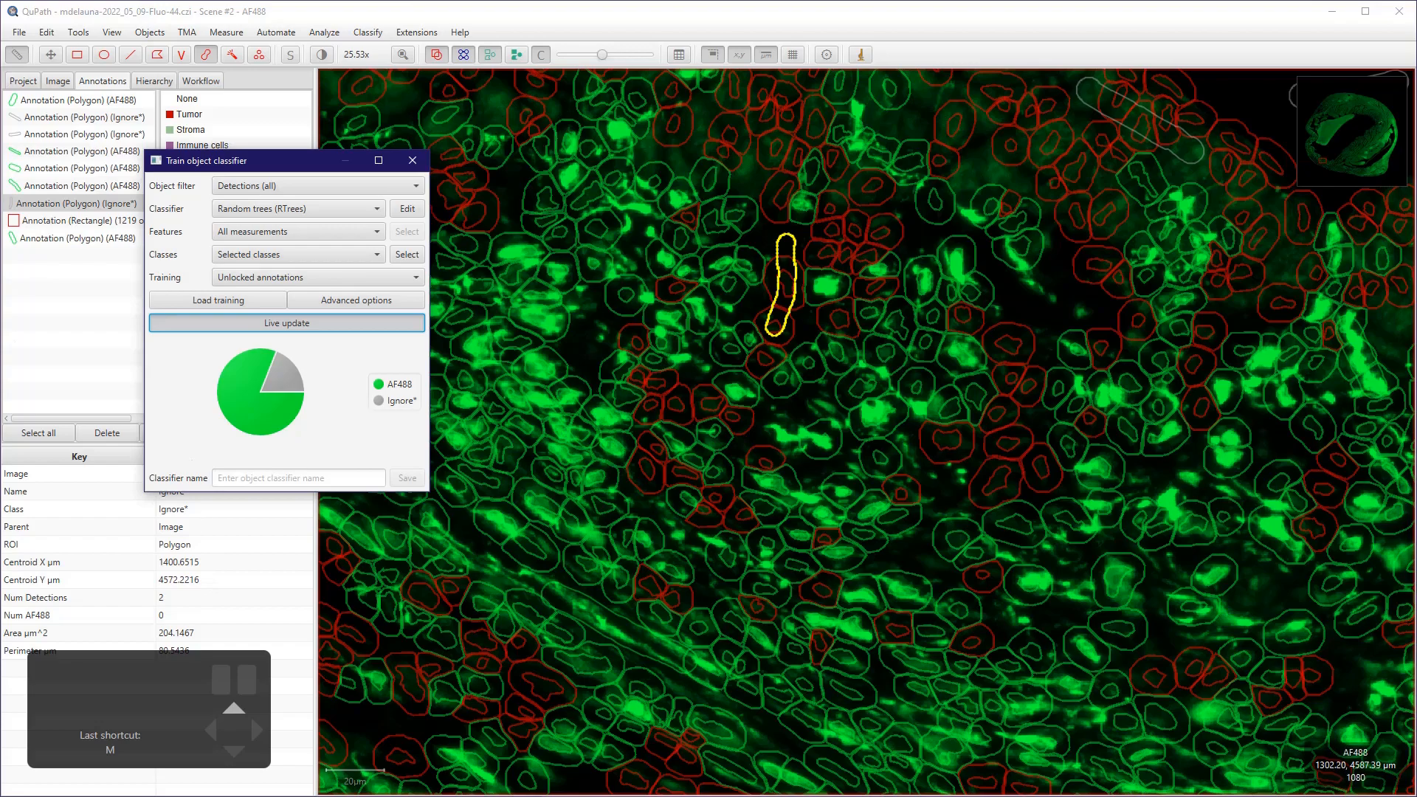
- Add an Ignore* training annotation over the weakly stained cell just below the elongated green fibre annotation
{"action": "left_click_drag", "start_coordinate": [270, 160], "coordinate": [1125, 186]}
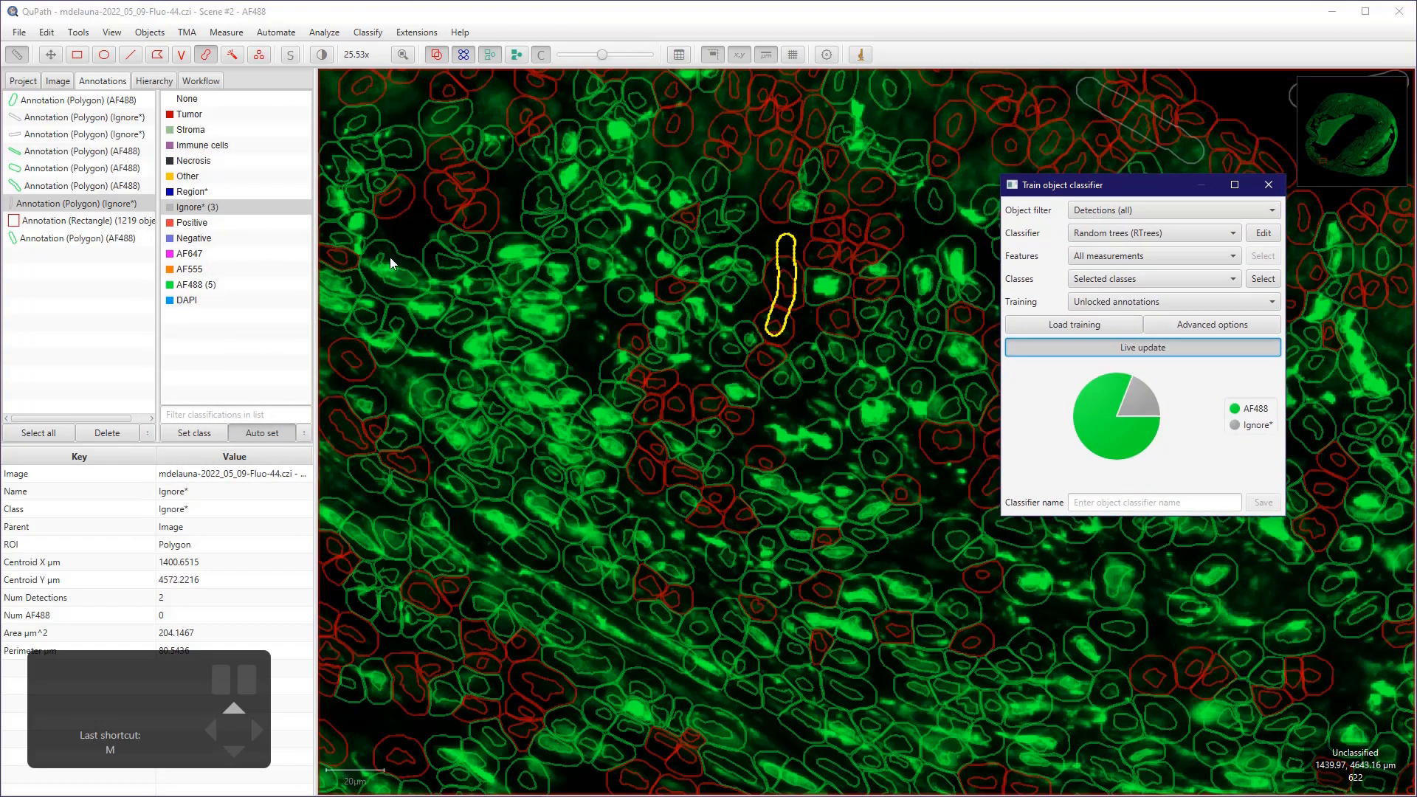
{"action": "scroll", "coordinate": [518, 690], "scroll_direction": "up", "scroll_amount": 2}
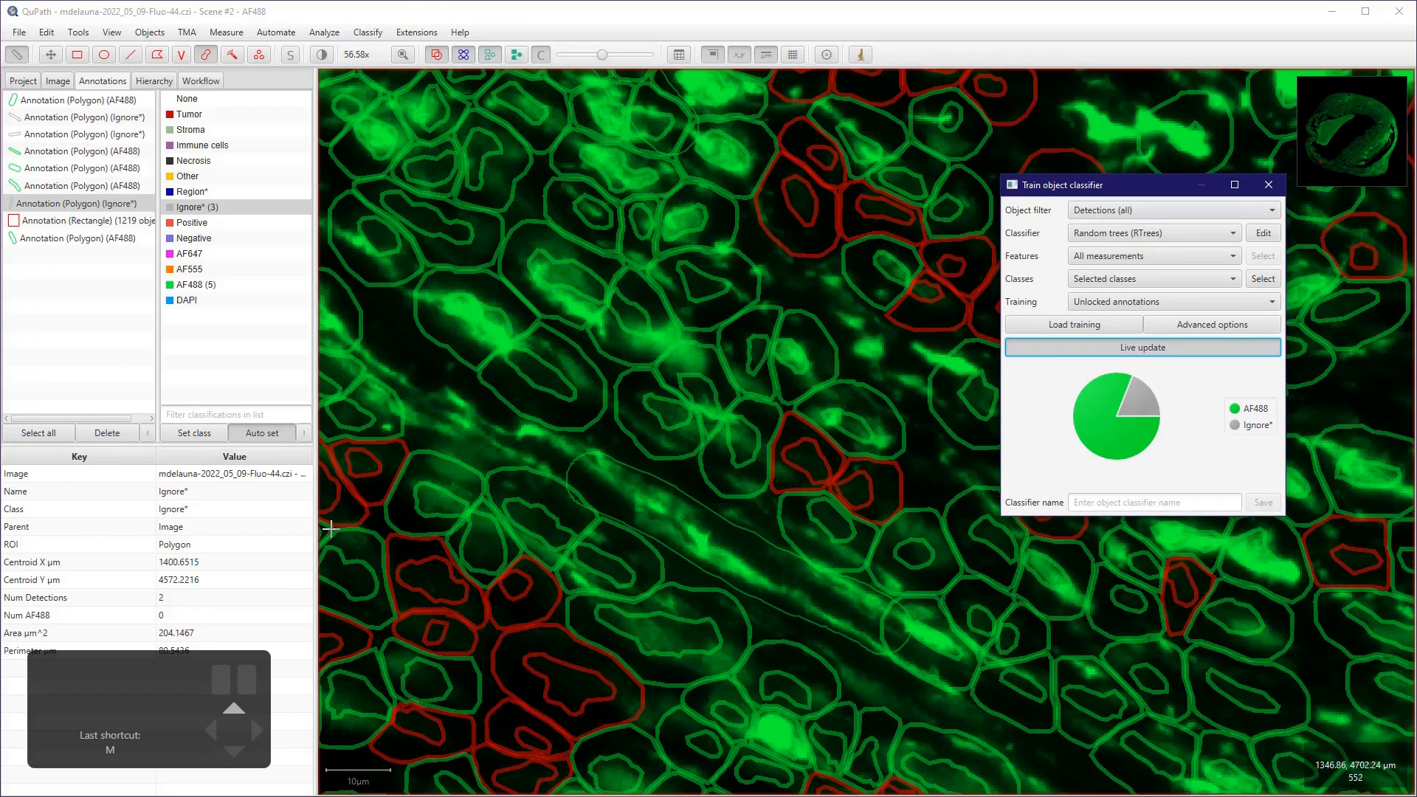
{"action": "left_click", "coordinate": [718, 624]}
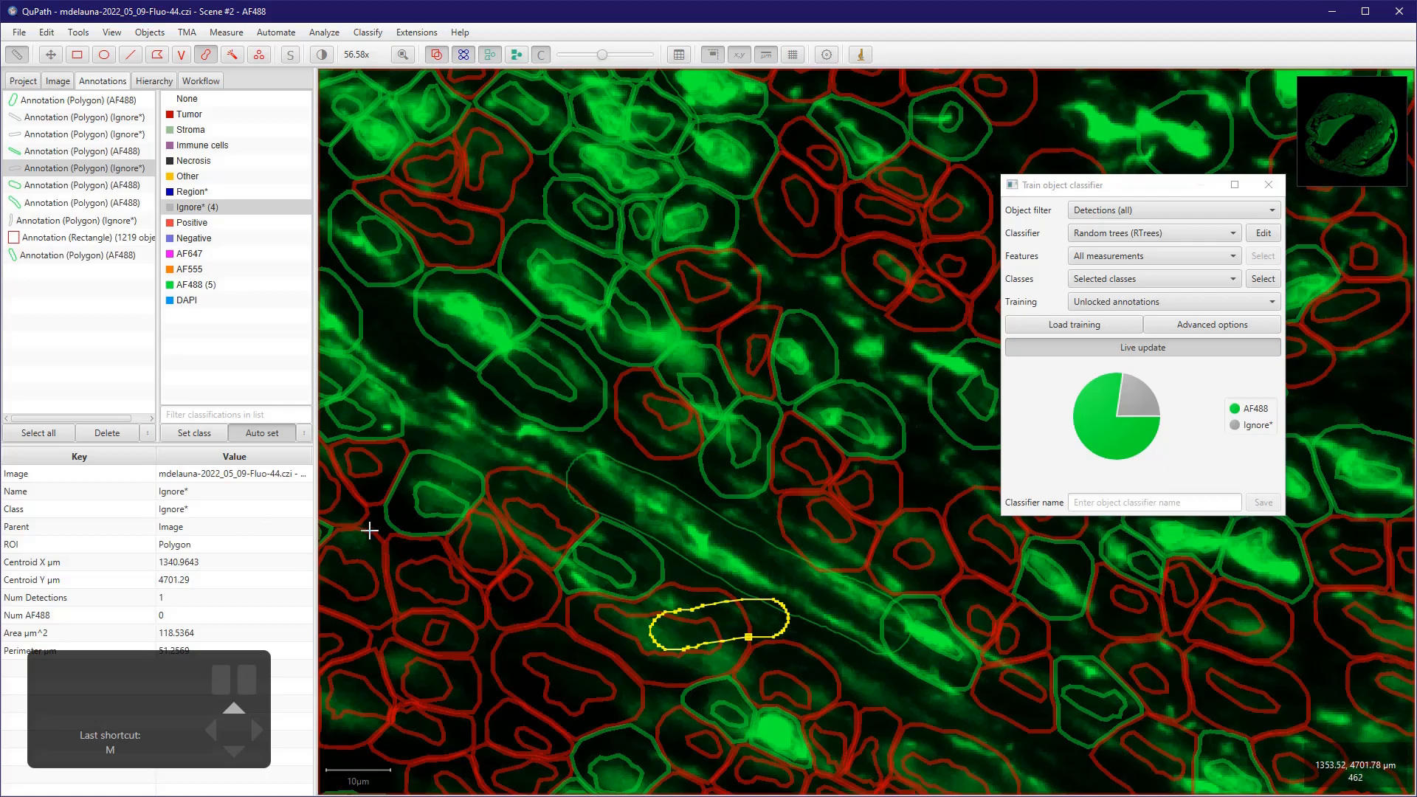
- Check the updated classification across the rectangle, save the trained object classifier as AF488_cell_classifier, and close its training window
{"action": "scroll", "coordinate": [405, 525], "scroll_direction": "down", "scroll_amount": 3}
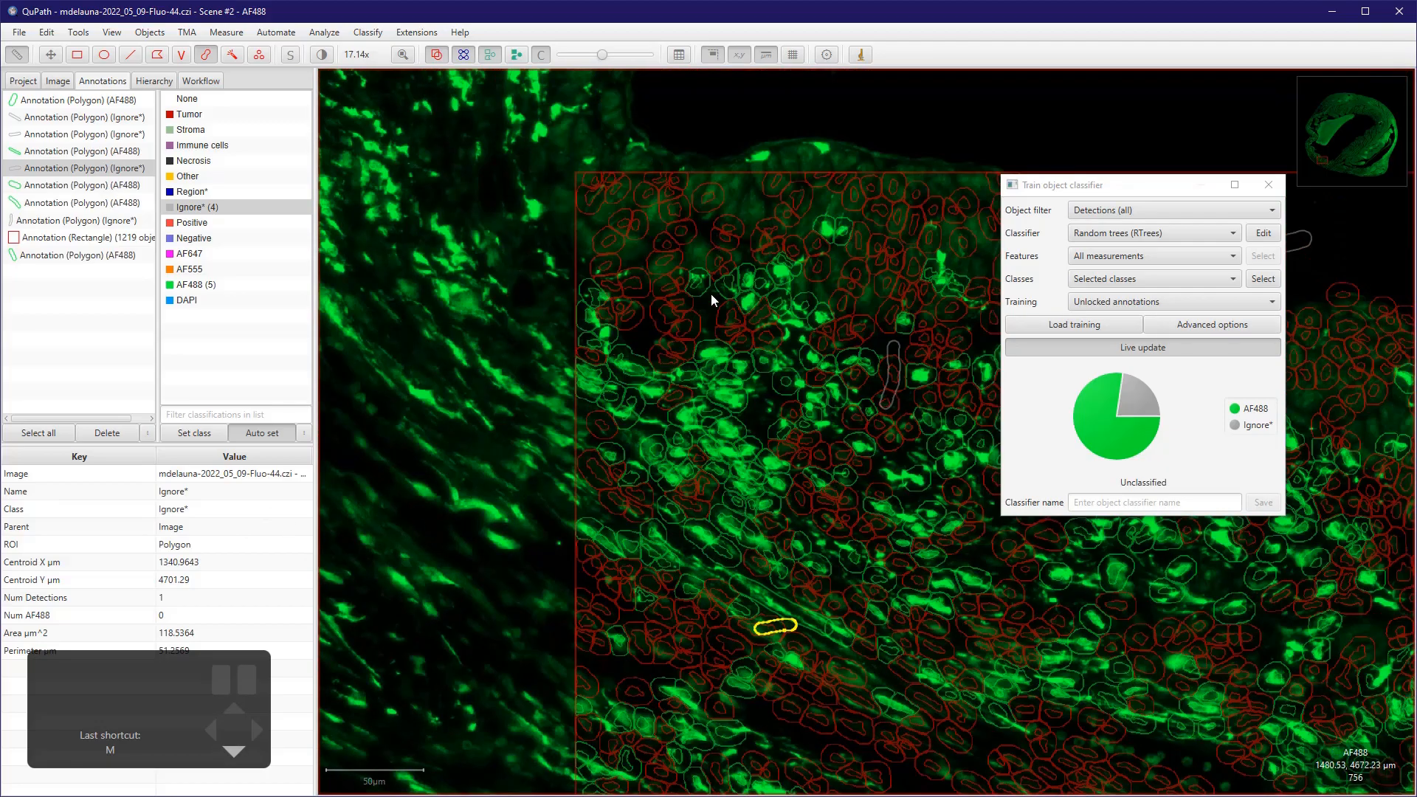
{"action": "left_click_drag", "start_coordinate": [1202, 186], "coordinate": [431, 189]}
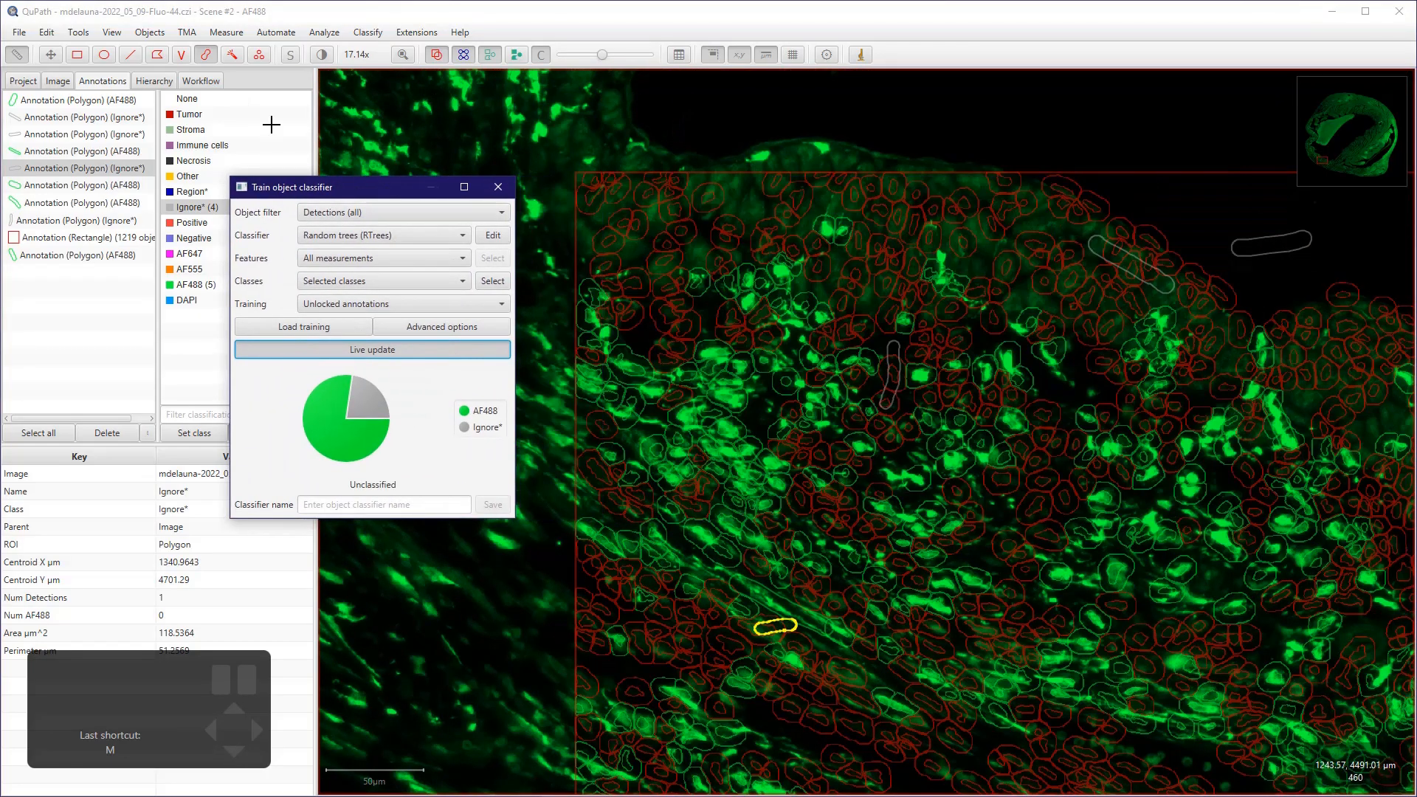
{"action": "scroll", "coordinate": [579, 162], "scroll_direction": "up", "scroll_amount": 2}
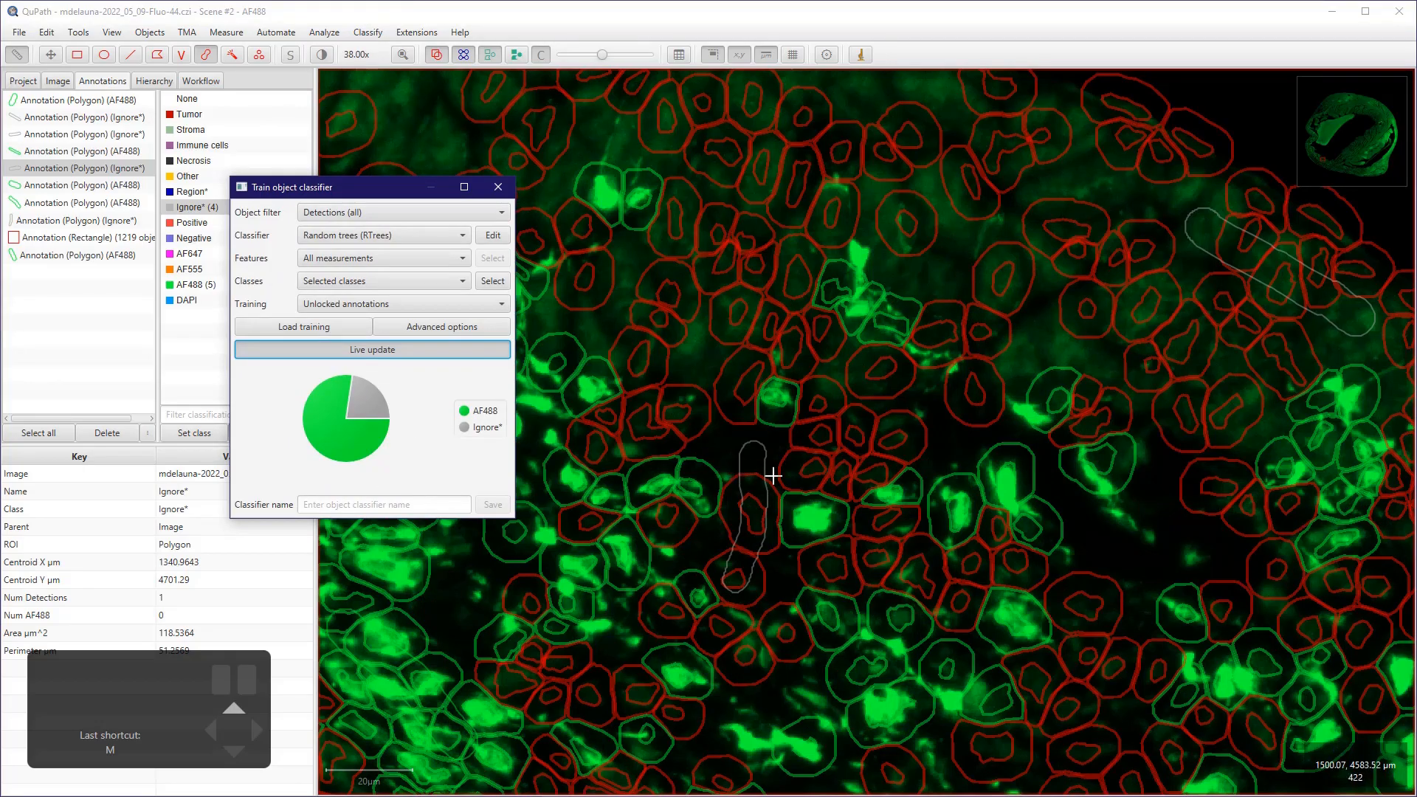
{"action": "scroll", "coordinate": [844, 489], "scroll_direction": "down", "scroll_amount": 1}
{"action": "scroll", "coordinate": [884, 644], "scroll_direction": "up", "scroll_amount": 2}
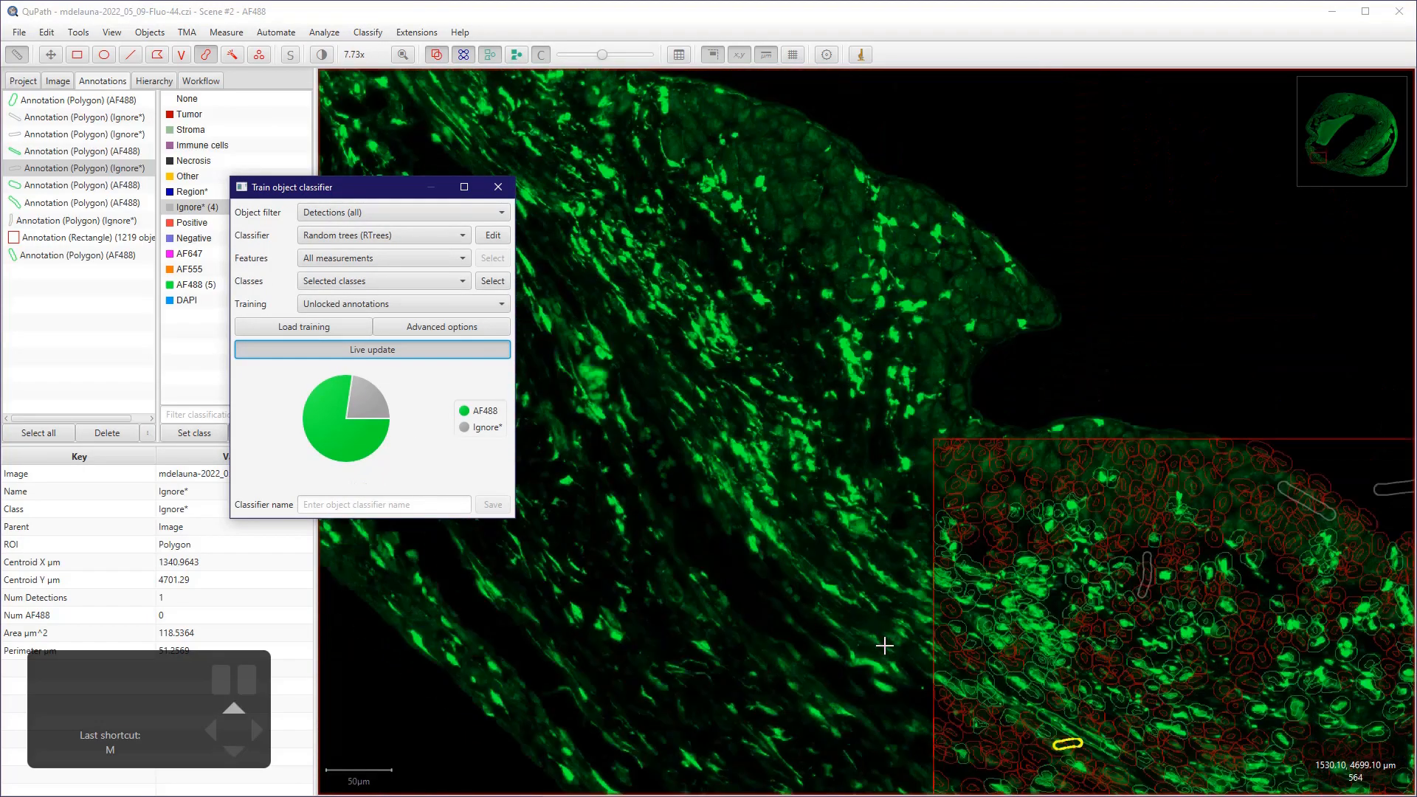
{"action": "scroll", "coordinate": [884, 644], "scroll_direction": "up", "scroll_amount": 1}
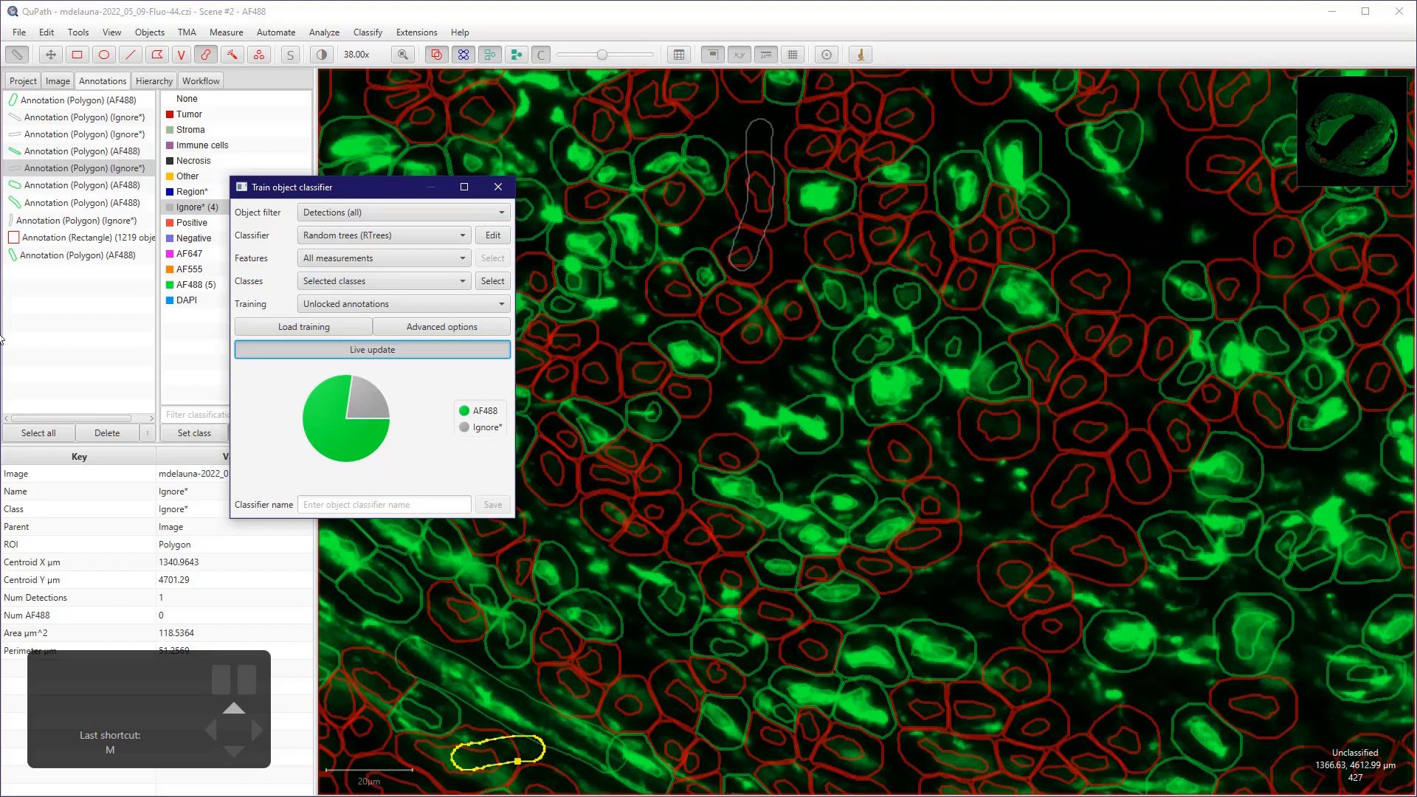
{"action": "key", "text": "Tab"}
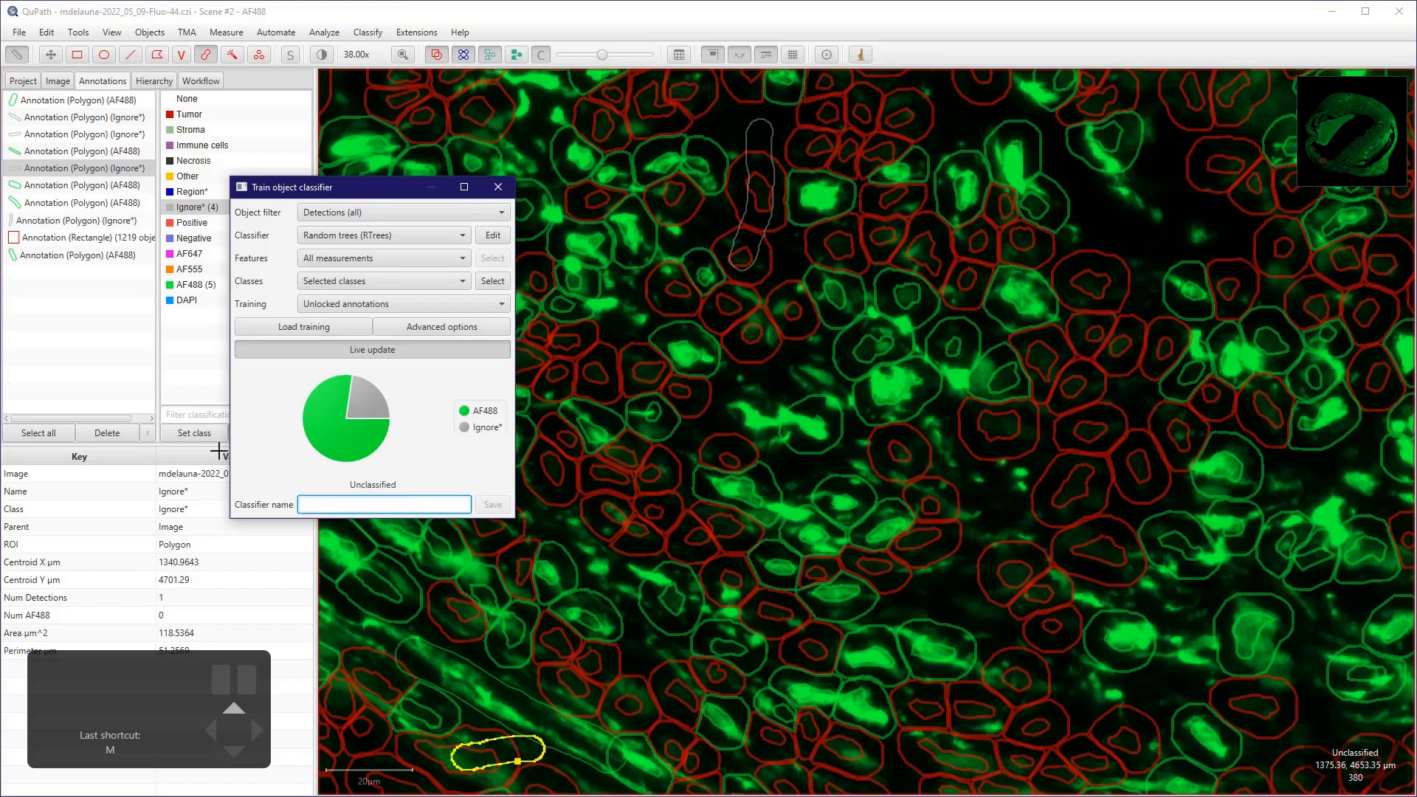
{"action": "type", "text": "AF488_cell_classifier"}
{"action": "key", "text": "Tab"}
{"action": "key", "text": "space"}
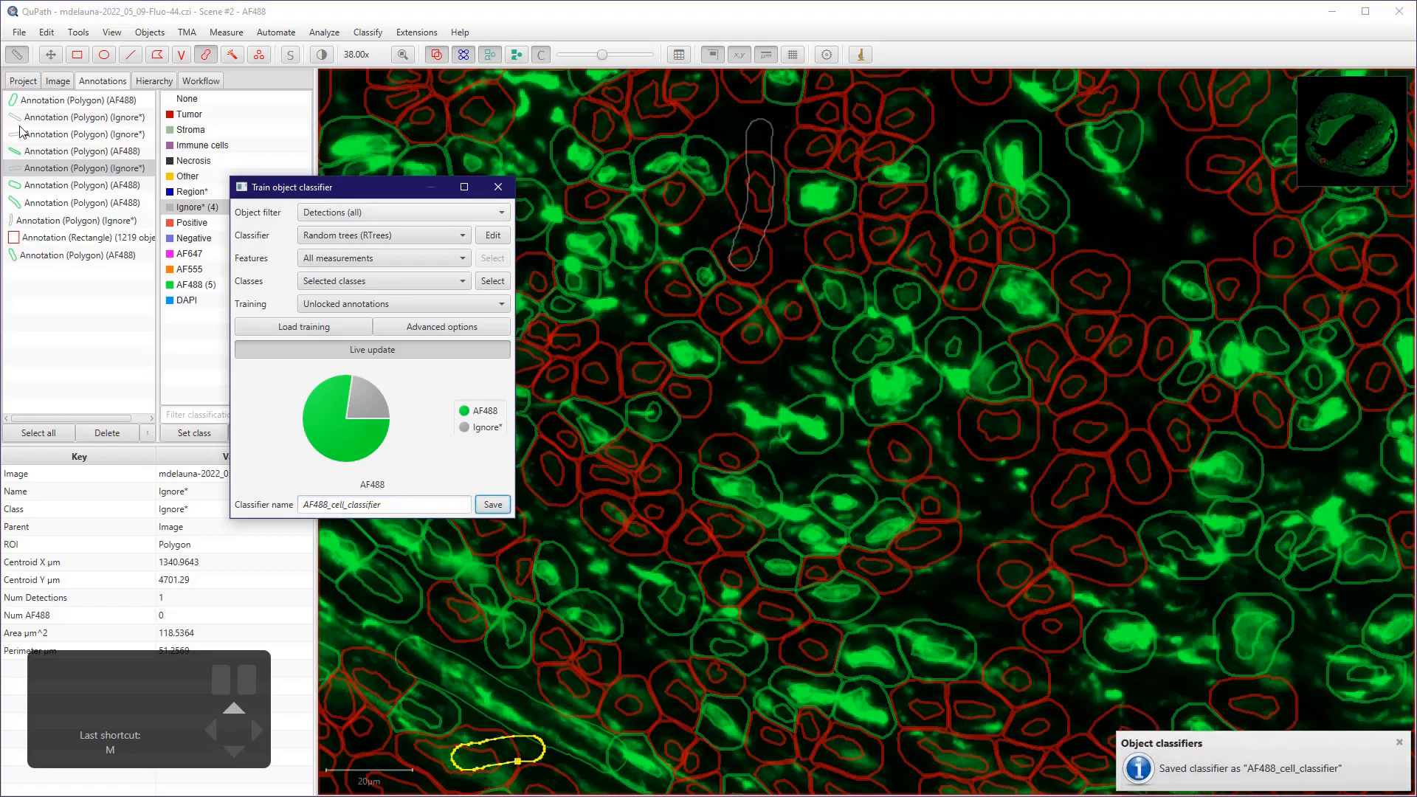
{"action": "left_click", "coordinate": [498, 187]}
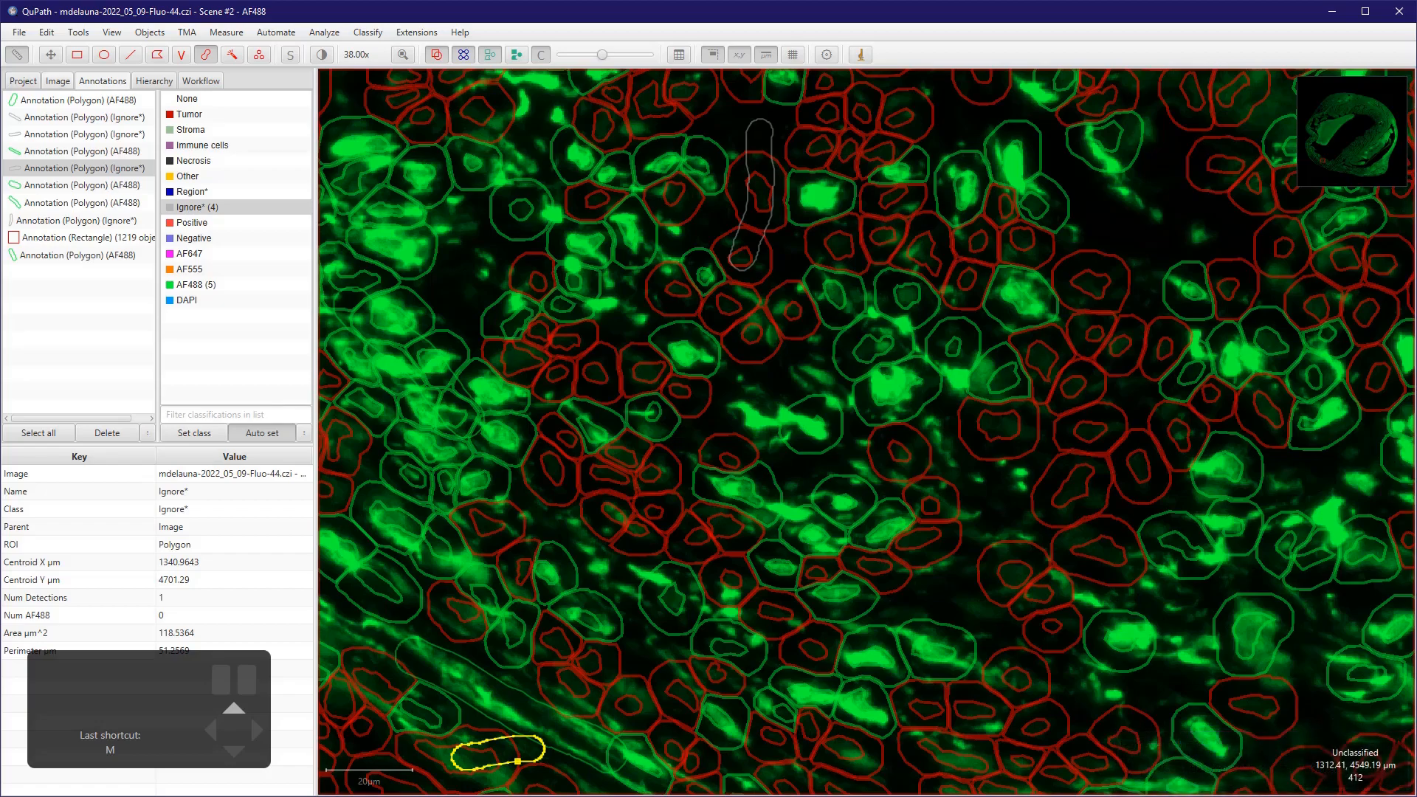
- Create an editable workflow from the command history and remove its Set image type and Run object classifier steps
{"action": "left_click", "coordinate": [201, 81]}
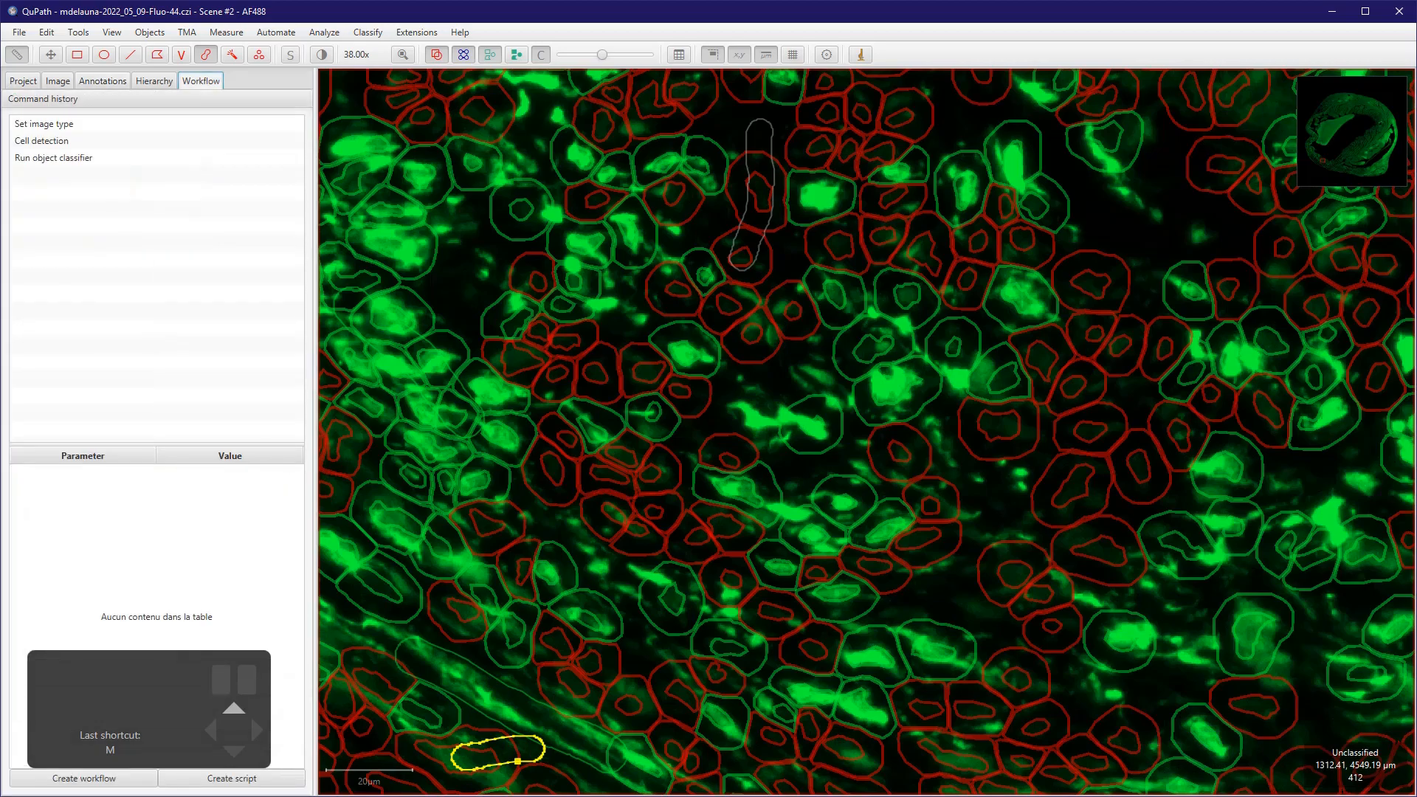
{"action": "left_click", "coordinate": [42, 141]}
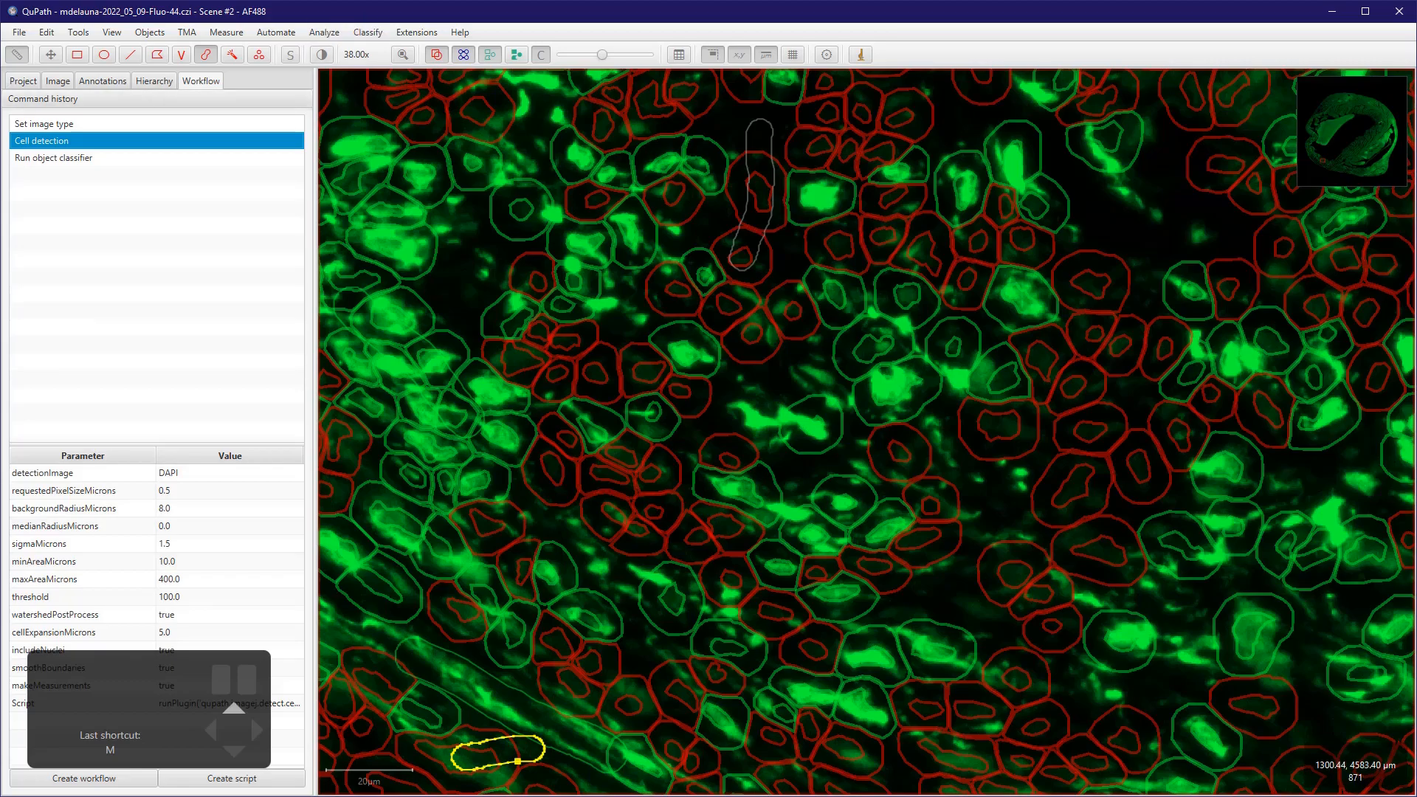
{"action": "left_click", "coordinate": [84, 778]}
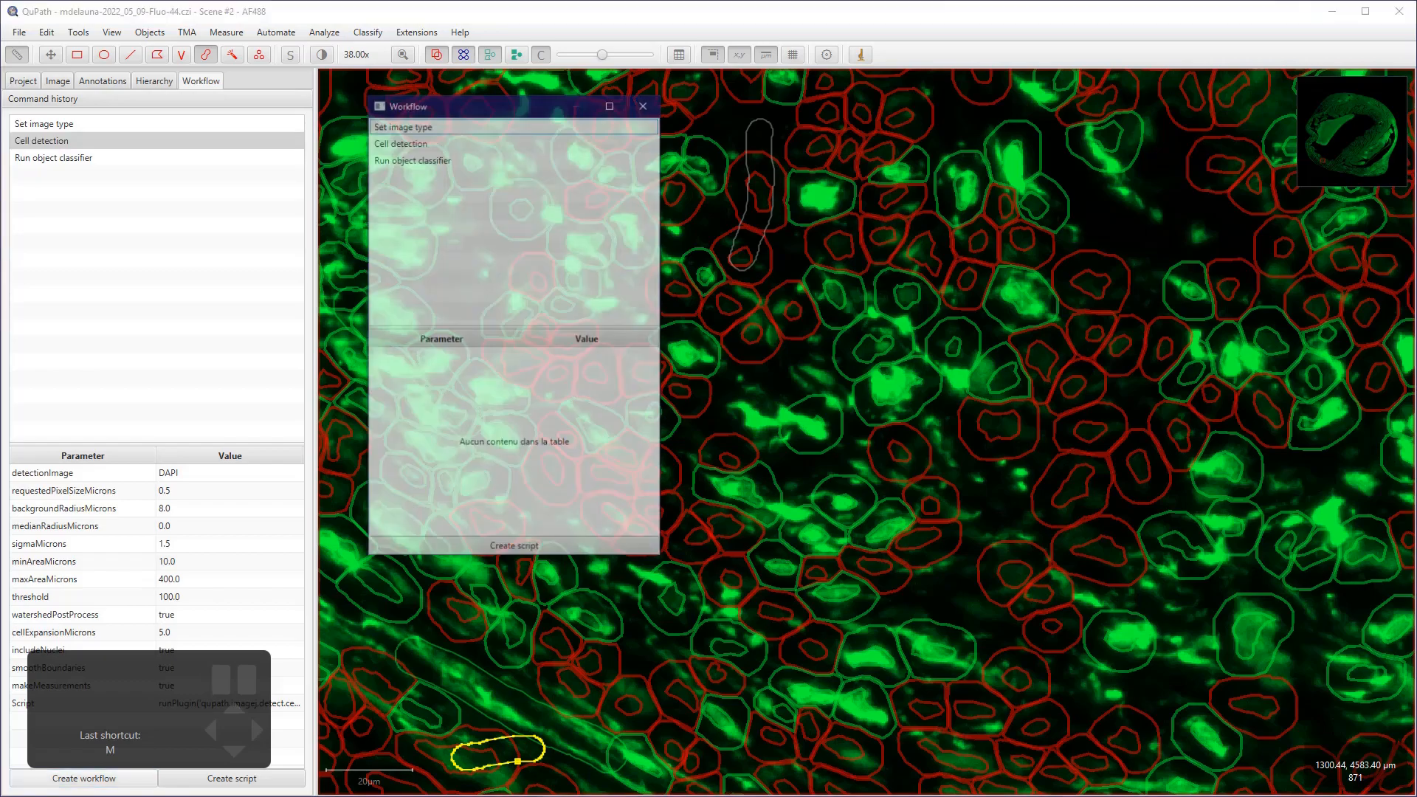
{"action": "left_click", "coordinate": [402, 125]}
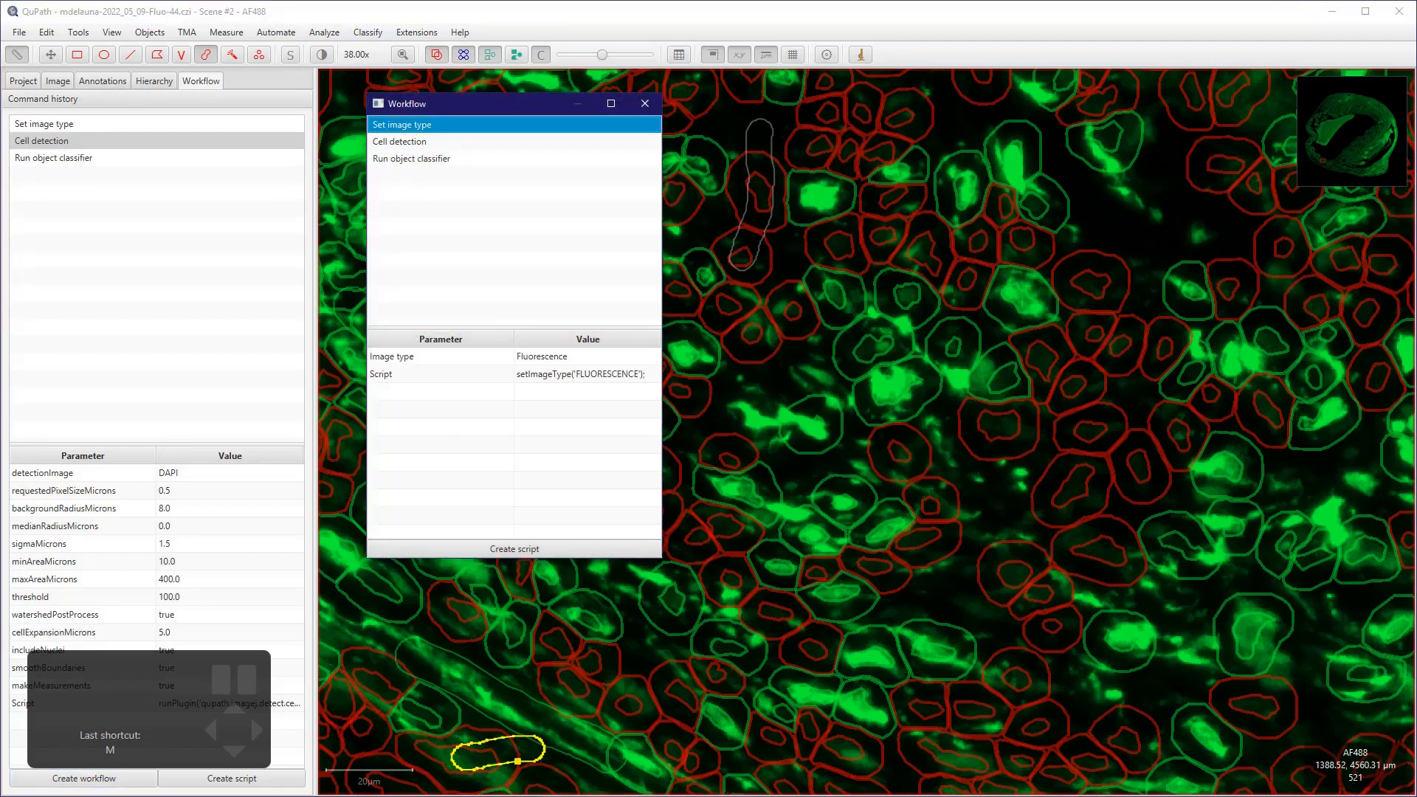
{"action": "left_click", "coordinate": [411, 158], "text": "ctrl"}
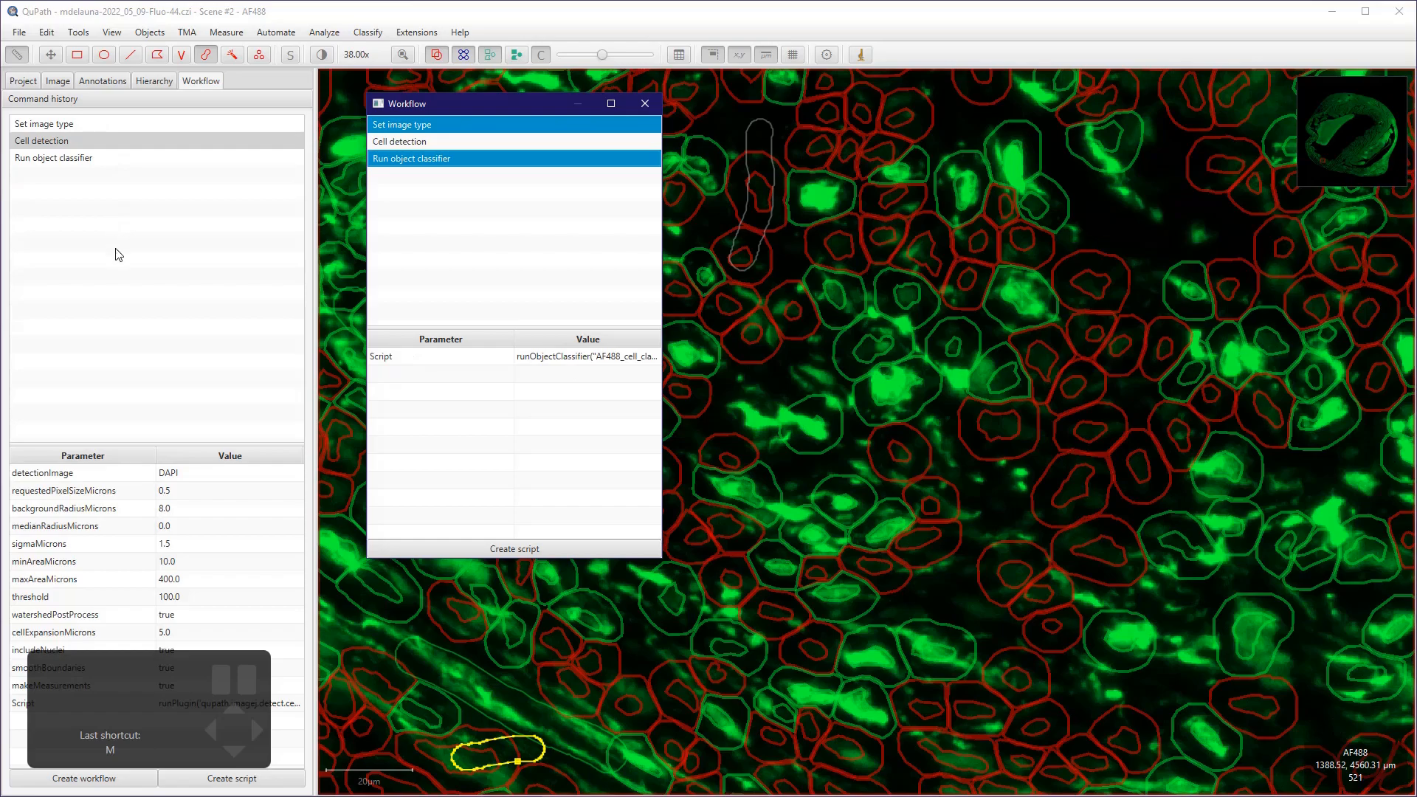
{"action": "right_click", "coordinate": [433, 158]}
{"action": "left_click", "coordinate": [443, 229]}
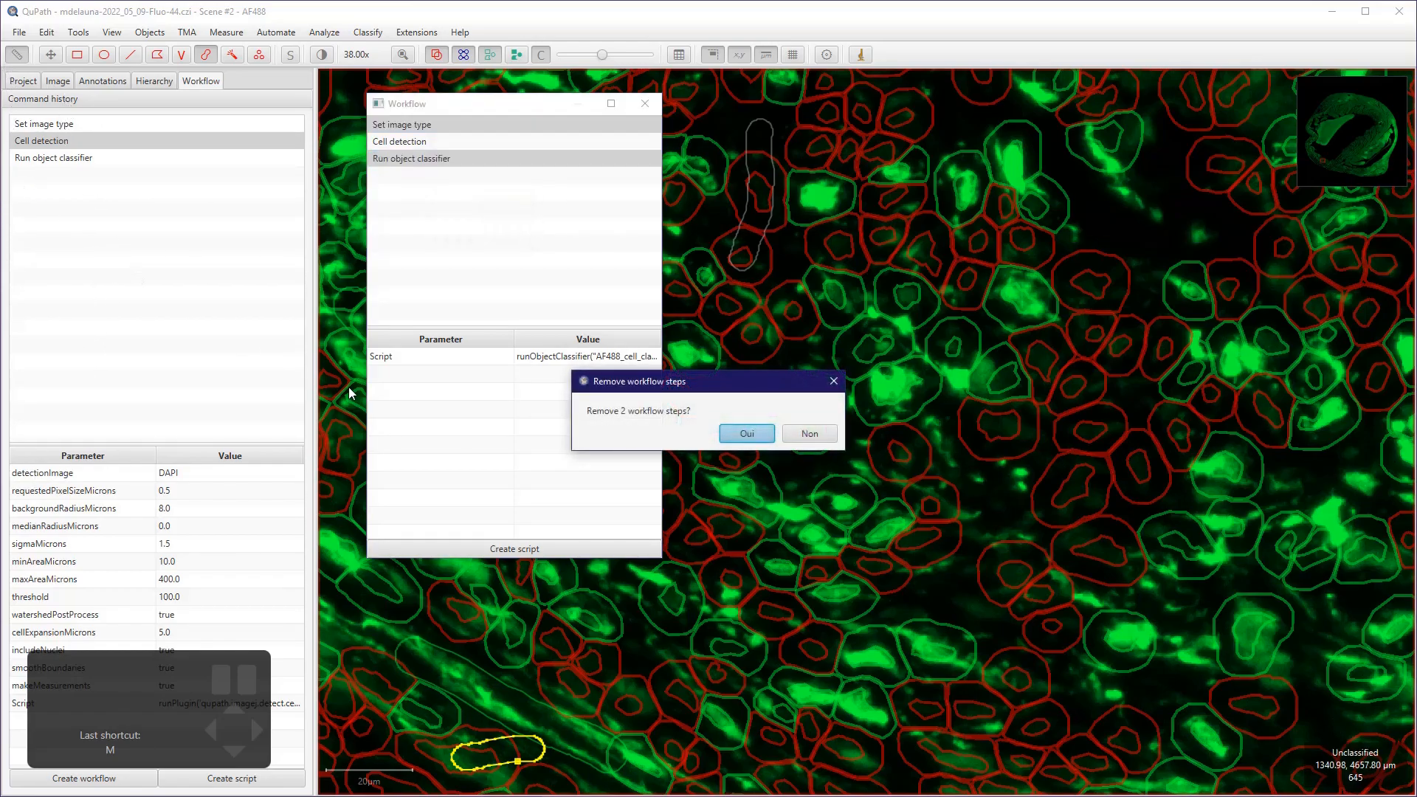
{"action": "left_click", "coordinate": [746, 434]}
- Generate a script from the Cell detection workflow, save it as step2_cell_detection.groovy in the project's scripts folder, and close the workflow window
{"action": "left_click", "coordinate": [514, 549]}
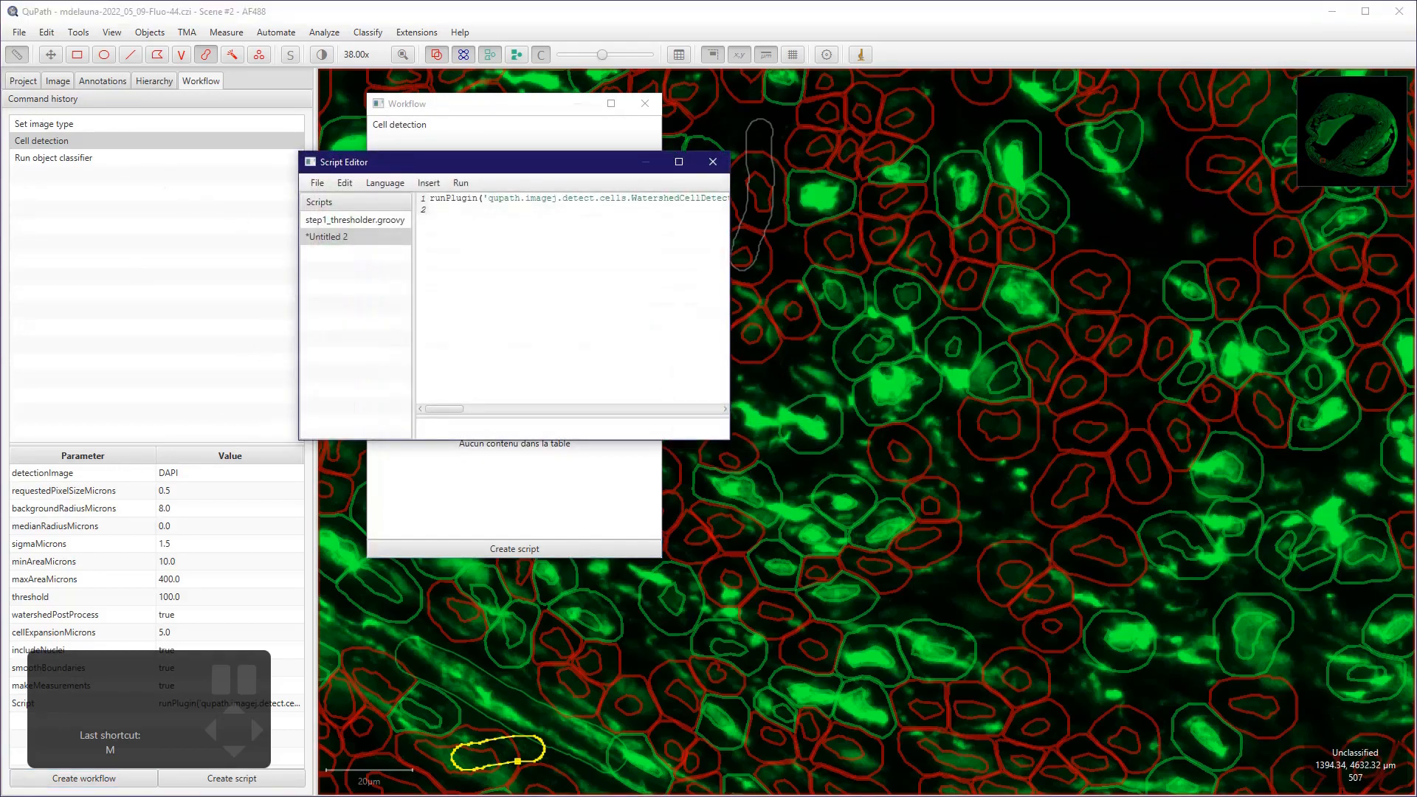
{"action": "left_click", "coordinate": [317, 182]}
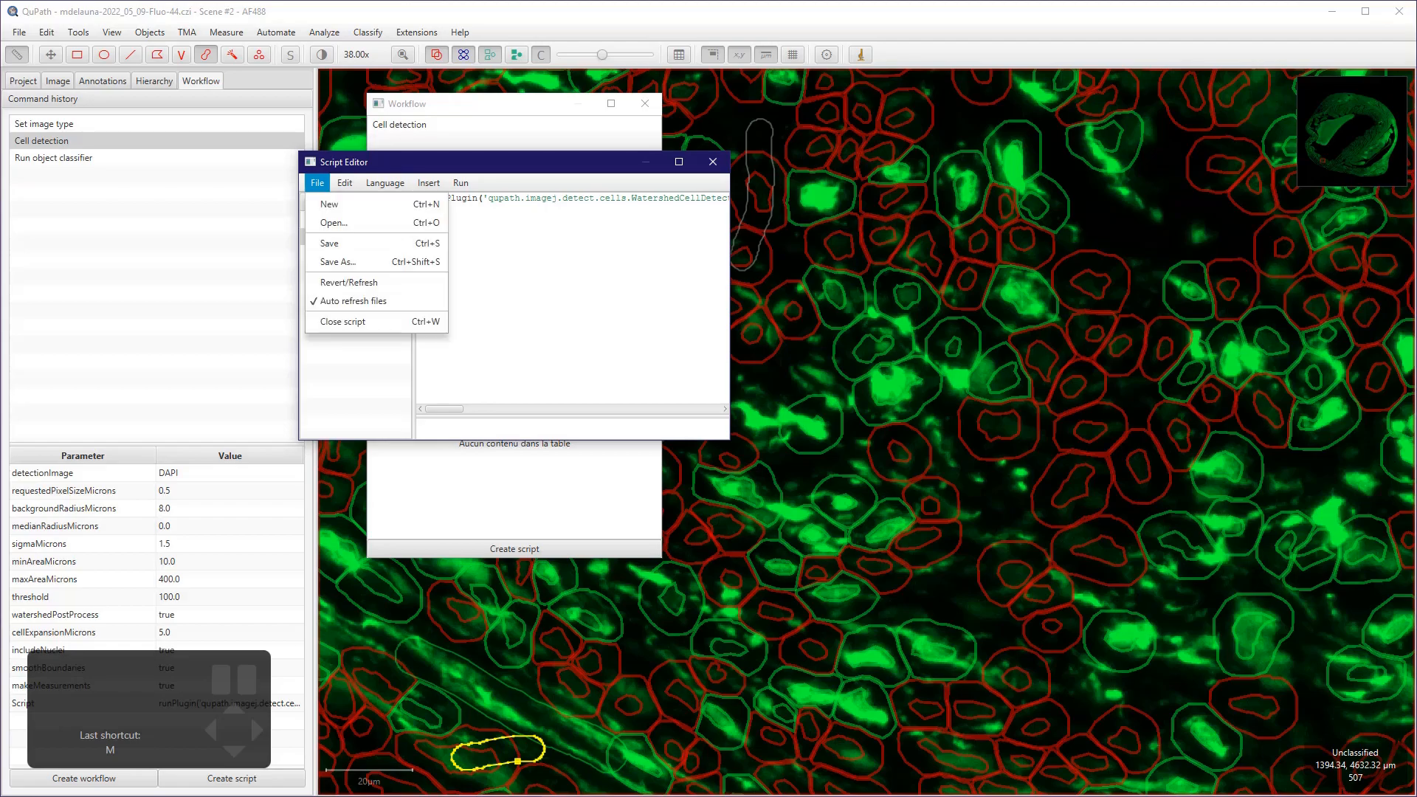
{"action": "left_click", "coordinate": [338, 261]}
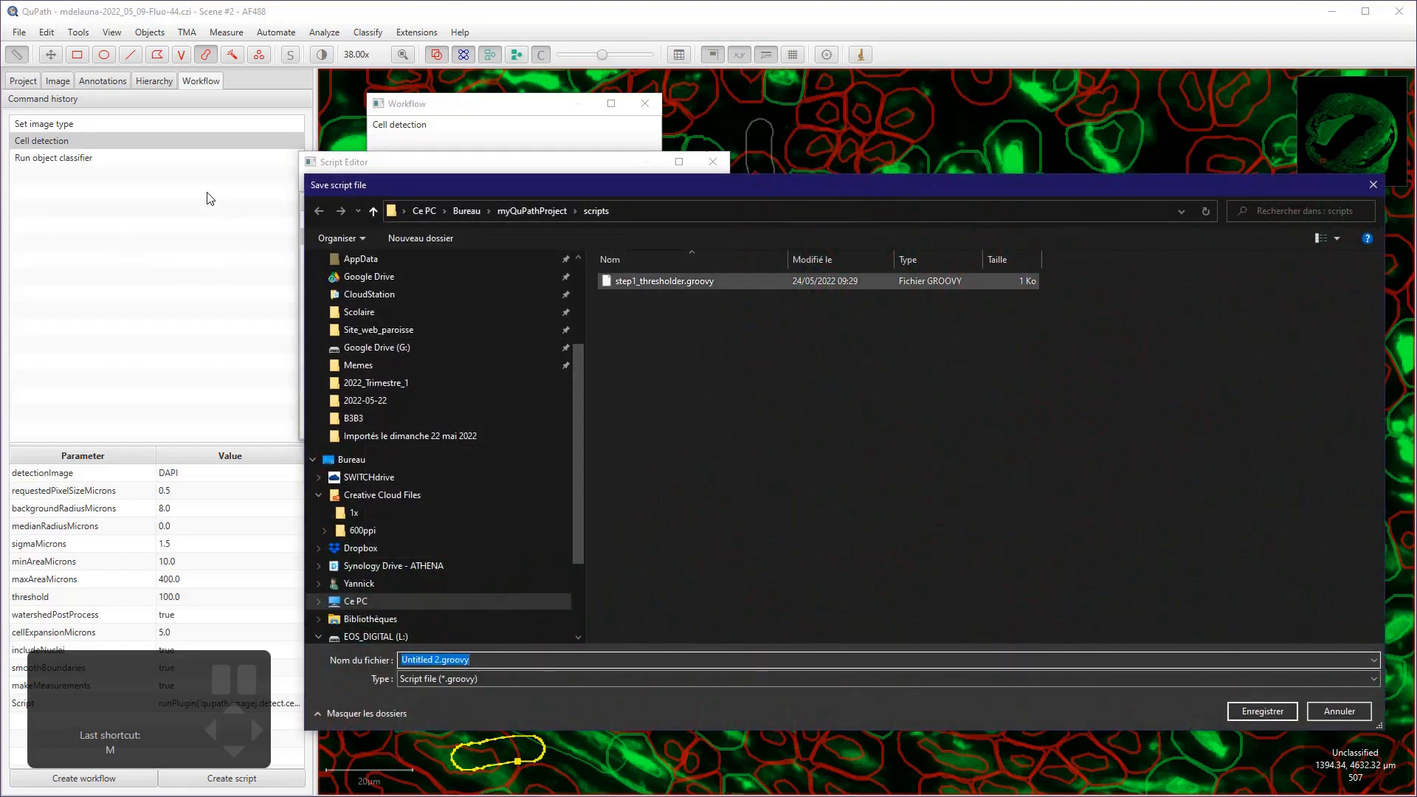
{"action": "left_click", "coordinate": [423, 659]}
{"action": "left_click", "coordinate": [422, 659]}
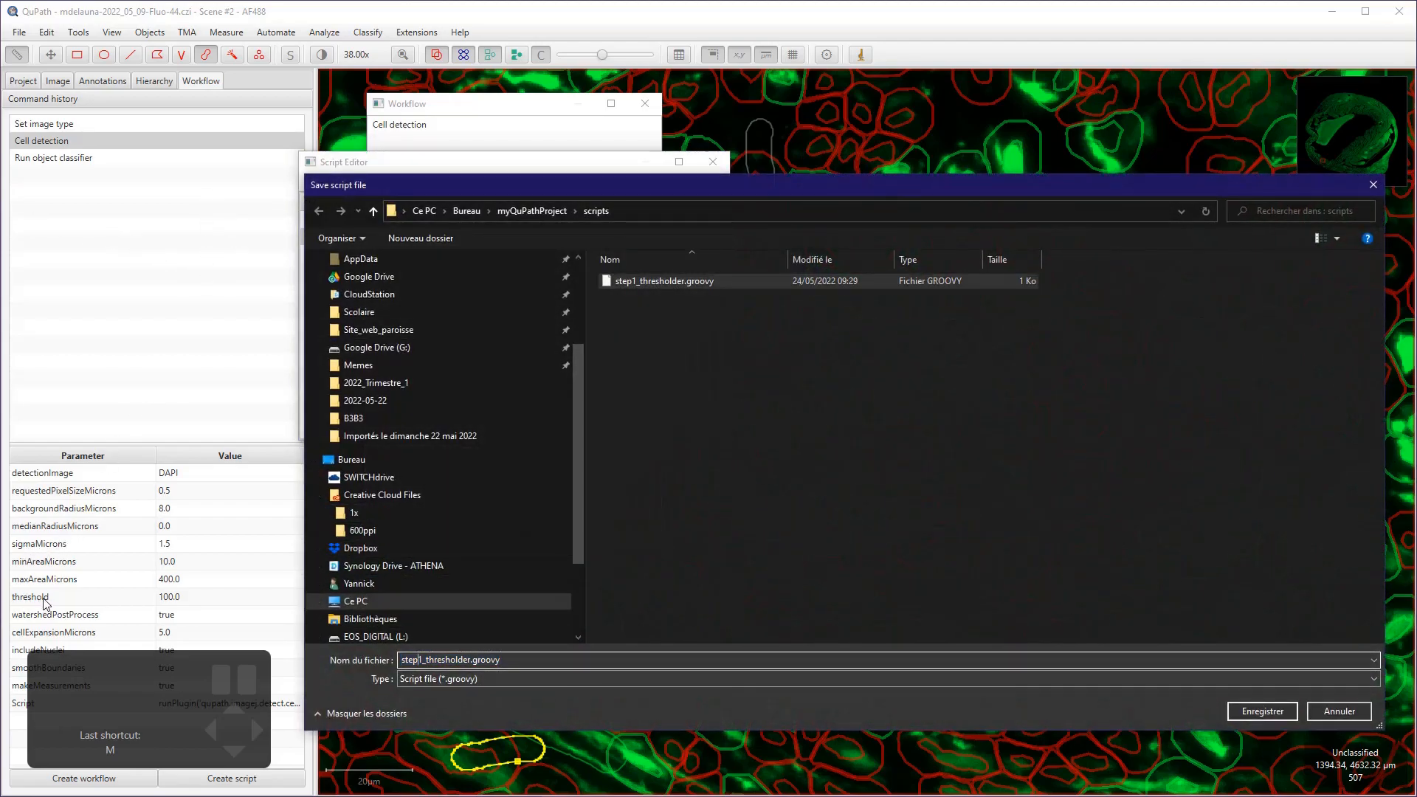
{"action": "key", "text": "BackSpace"}
{"action": "type", "text": "2"}
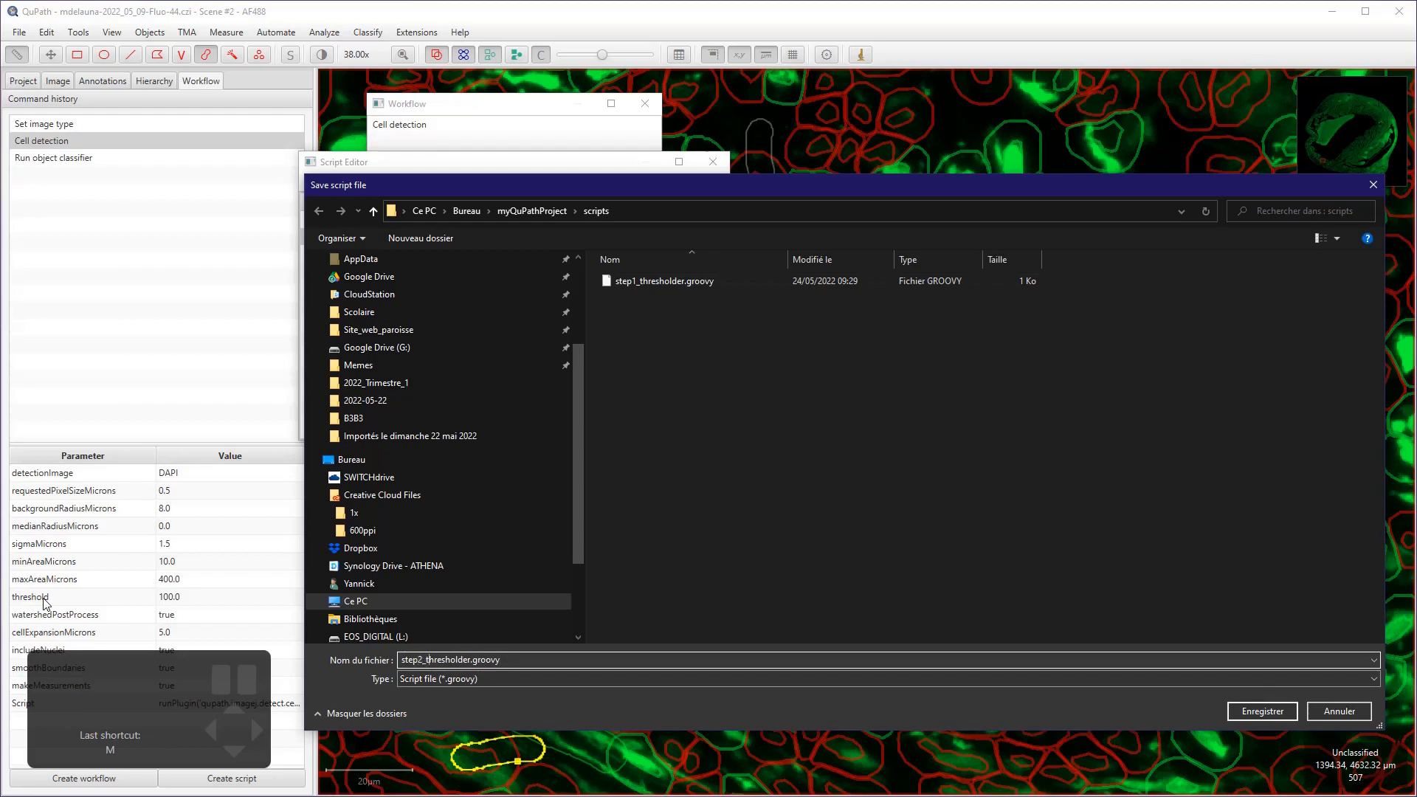
{"action": "key", "text": "shift+Right"}
{"action": "key", "text": "shift+Right"}
{"action": "key", "text": "shift+Right"}
{"action": "key", "text": "shift+Right"}
{"action": "key", "text": "shift+Right"}
{"action": "key", "text": "shift+Right"}
{"action": "key", "text": "shift+Right"}
{"action": "key", "text": "shift+Right"}
{"action": "key", "text": "shift+Right"}
{"action": "type", "text": "cell_detetction"}
{"action": "key", "text": "Left"}
{"action": "key", "text": "Left"}
{"action": "key", "text": "Left"}
{"action": "key", "text": "Left"}
{"action": "key", "text": "Left"}
{"action": "key", "text": "BackSpace"}
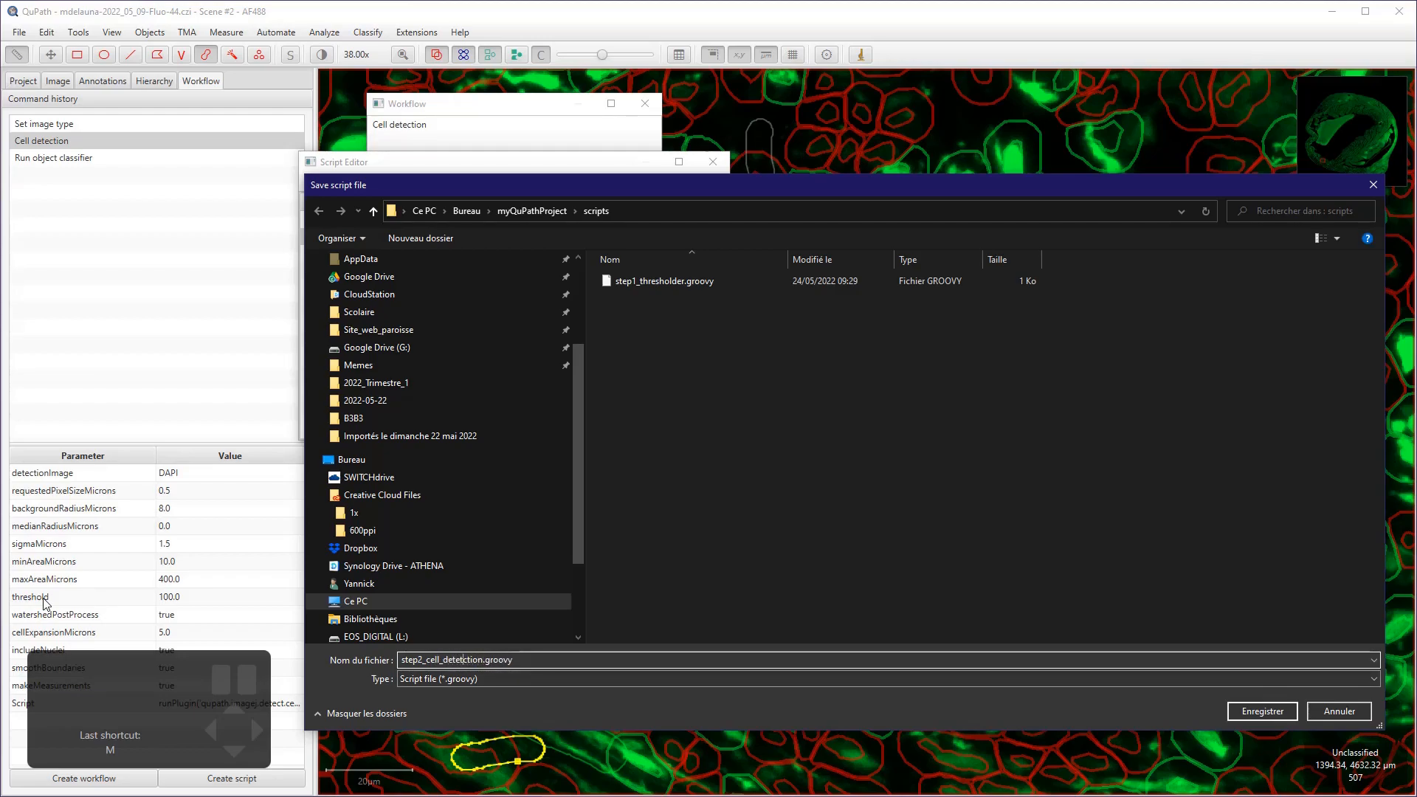
{"action": "key", "text": "BackSpace"}
{"action": "key", "text": "Return"}
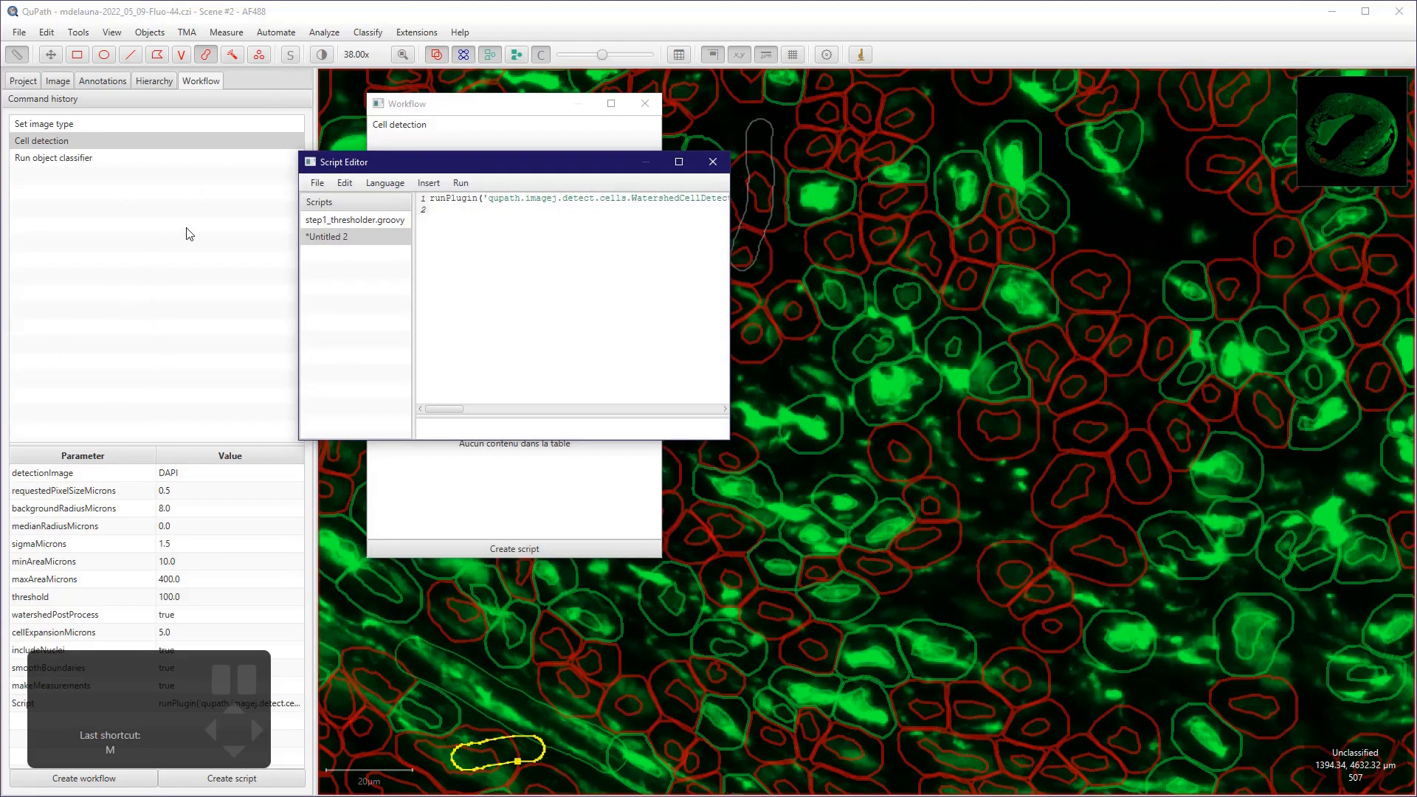
{"action": "left_click", "coordinate": [263, 95]}
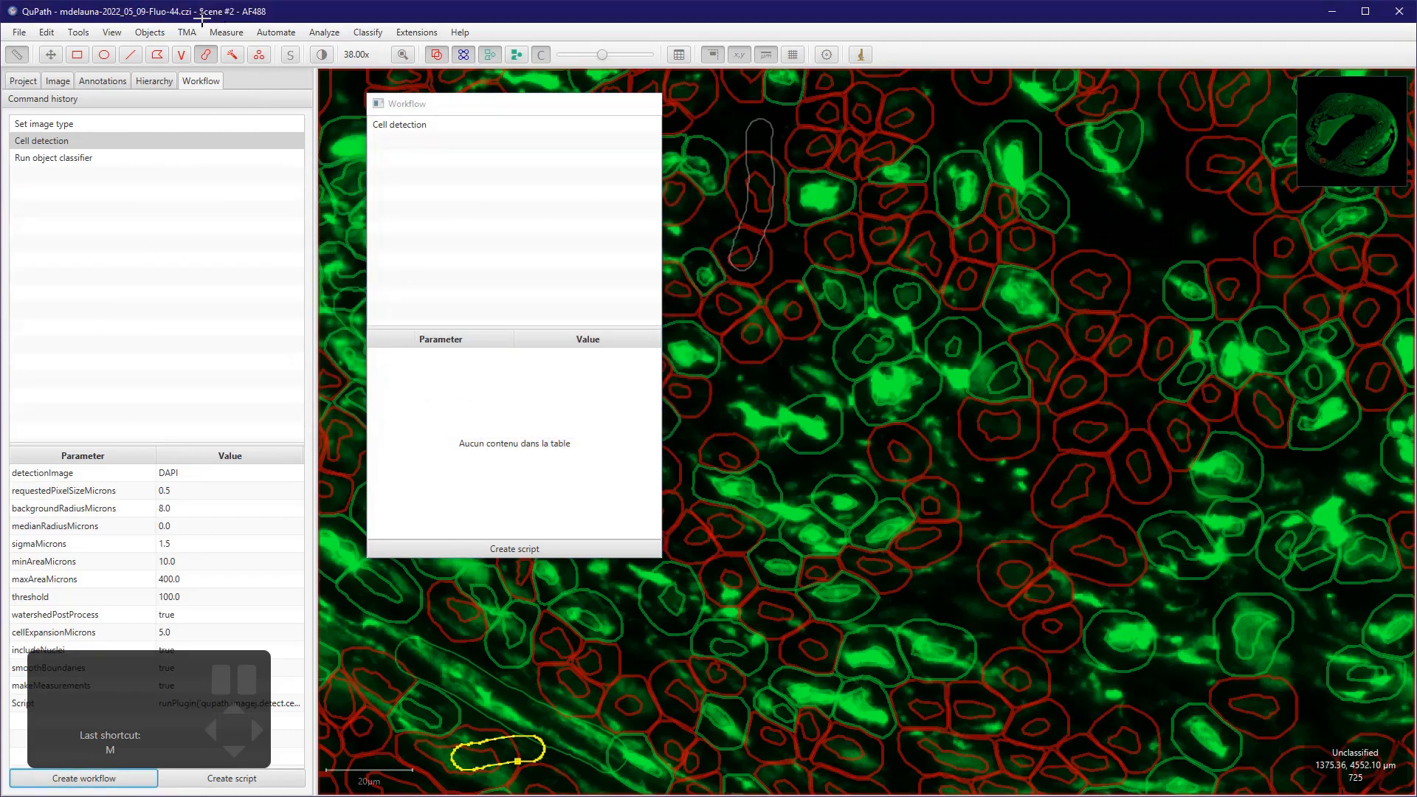
{"action": "left_click", "coordinate": [645, 104]}
- Open the Scene #2 - AF555 project image, saving the changes to the AF488 image
{"action": "left_click", "coordinate": [58, 80]}
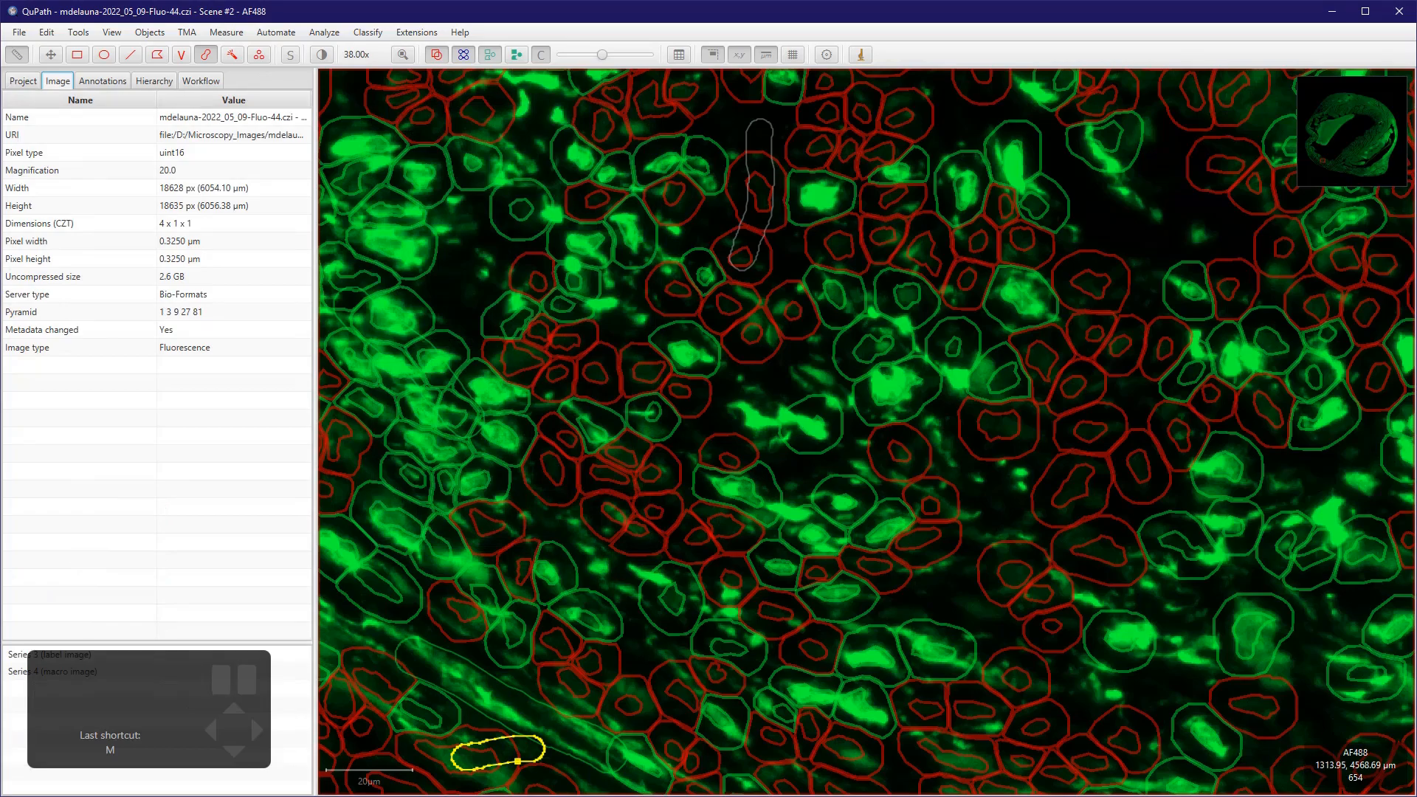
{"action": "left_click", "coordinate": [23, 80]}
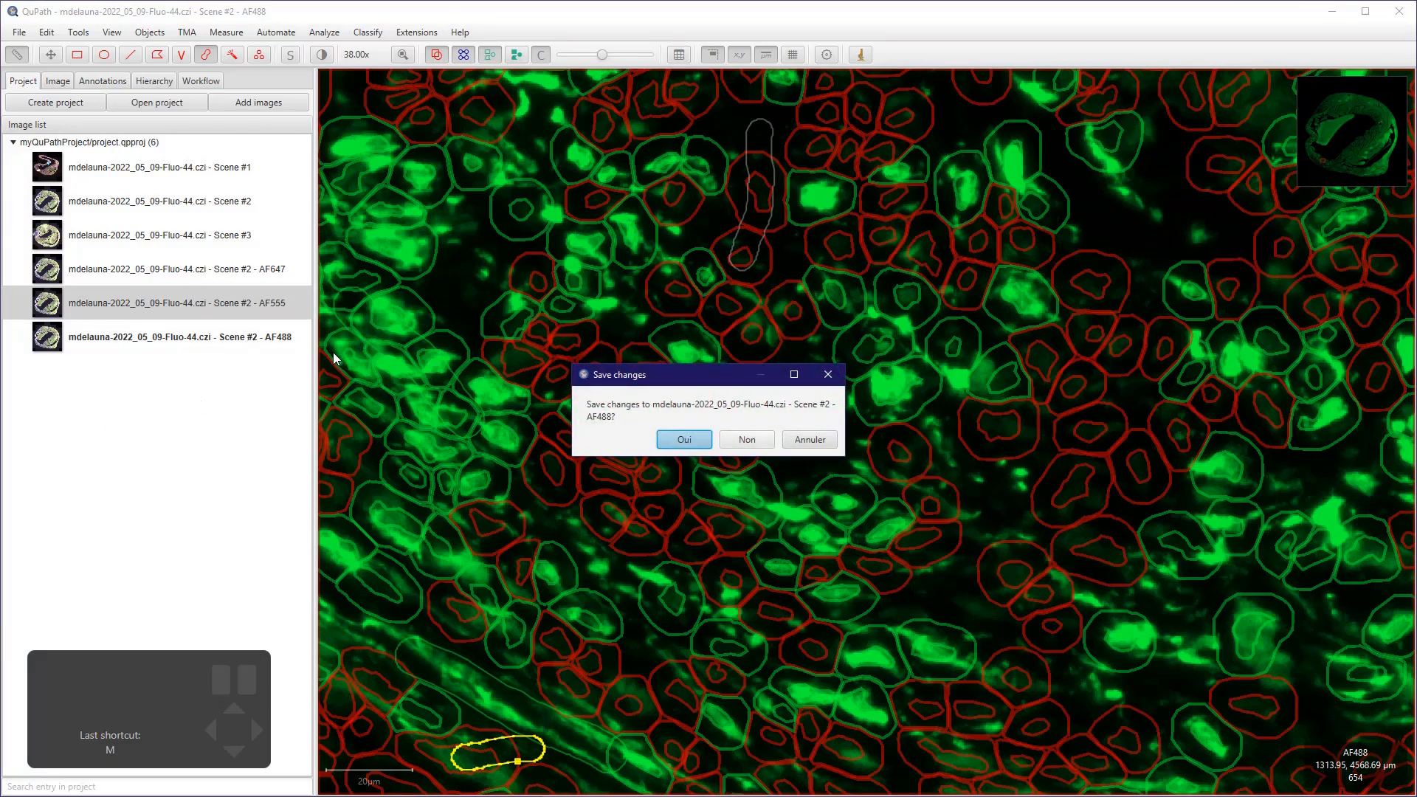
{"action": "key", "text": "Return"}
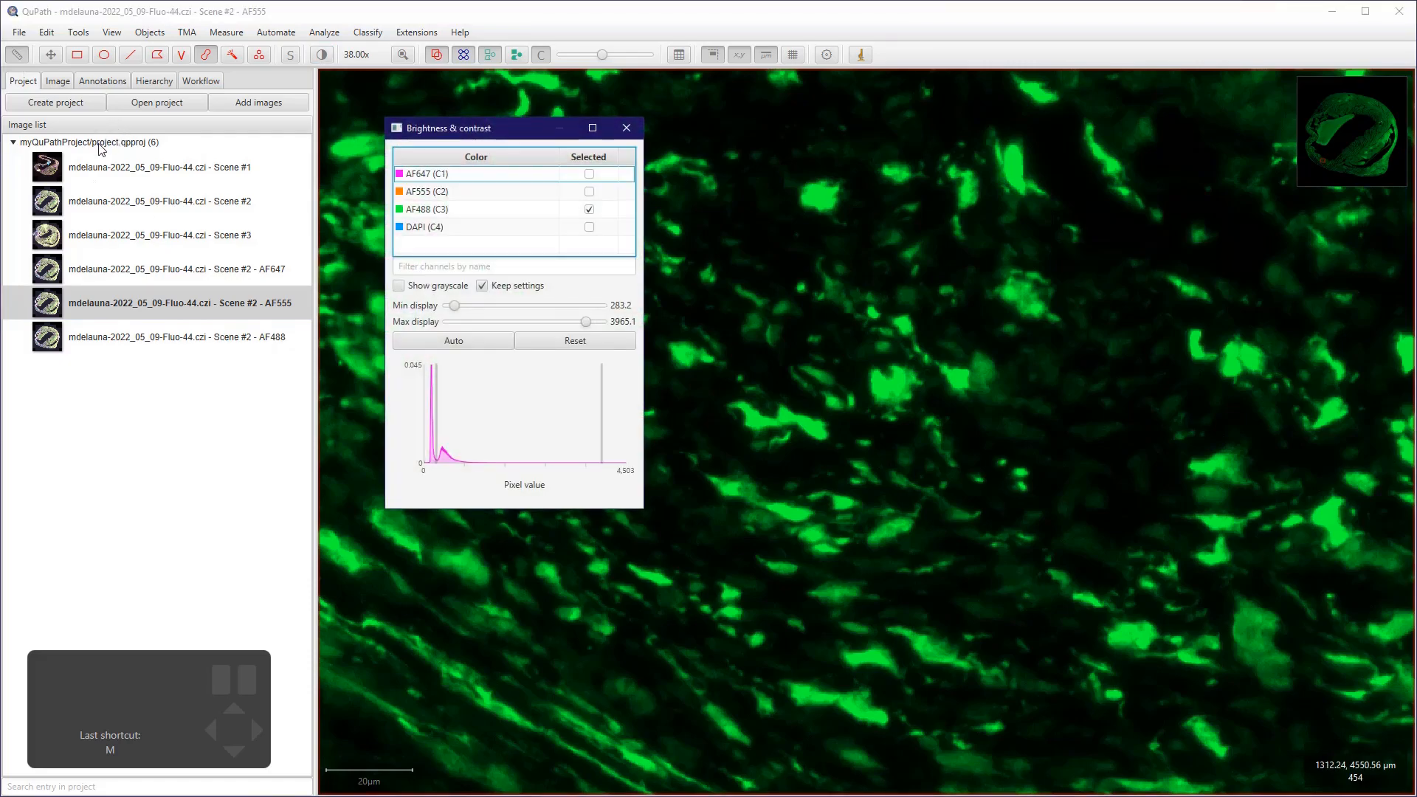
- Display only the AF555 and DAPI channels and close the brightness and contrast settings
{"action": "key", "text": "2"}
{"action": "key", "text": "3"}
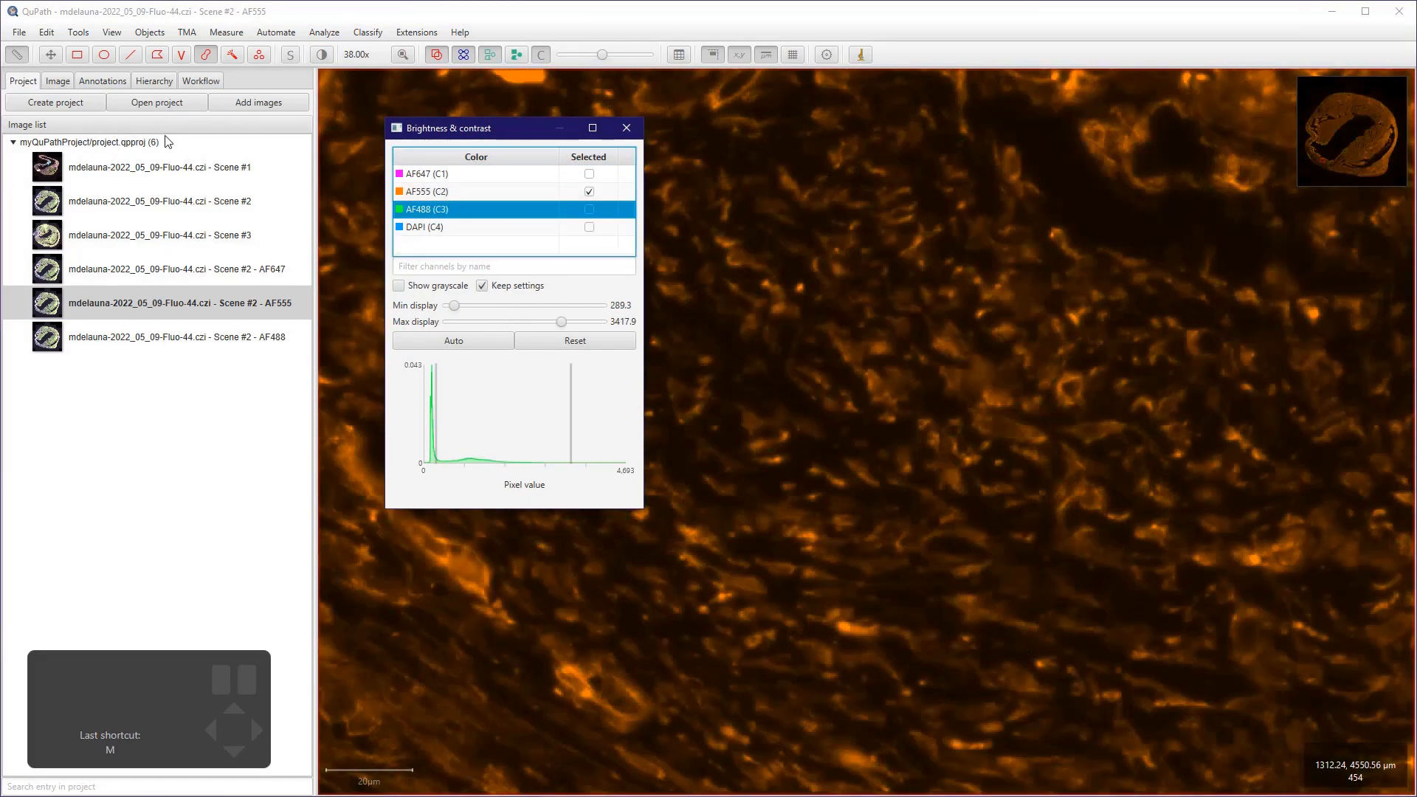
{"action": "key", "text": "4"}
{"action": "left_click", "coordinate": [626, 128]}
- Draw a rectangle annotation over the tissue just below the orange outer layer, around the fibrous region
{"action": "scroll", "coordinate": [383, 436], "scroll_direction": "down", "scroll_amount": 8}
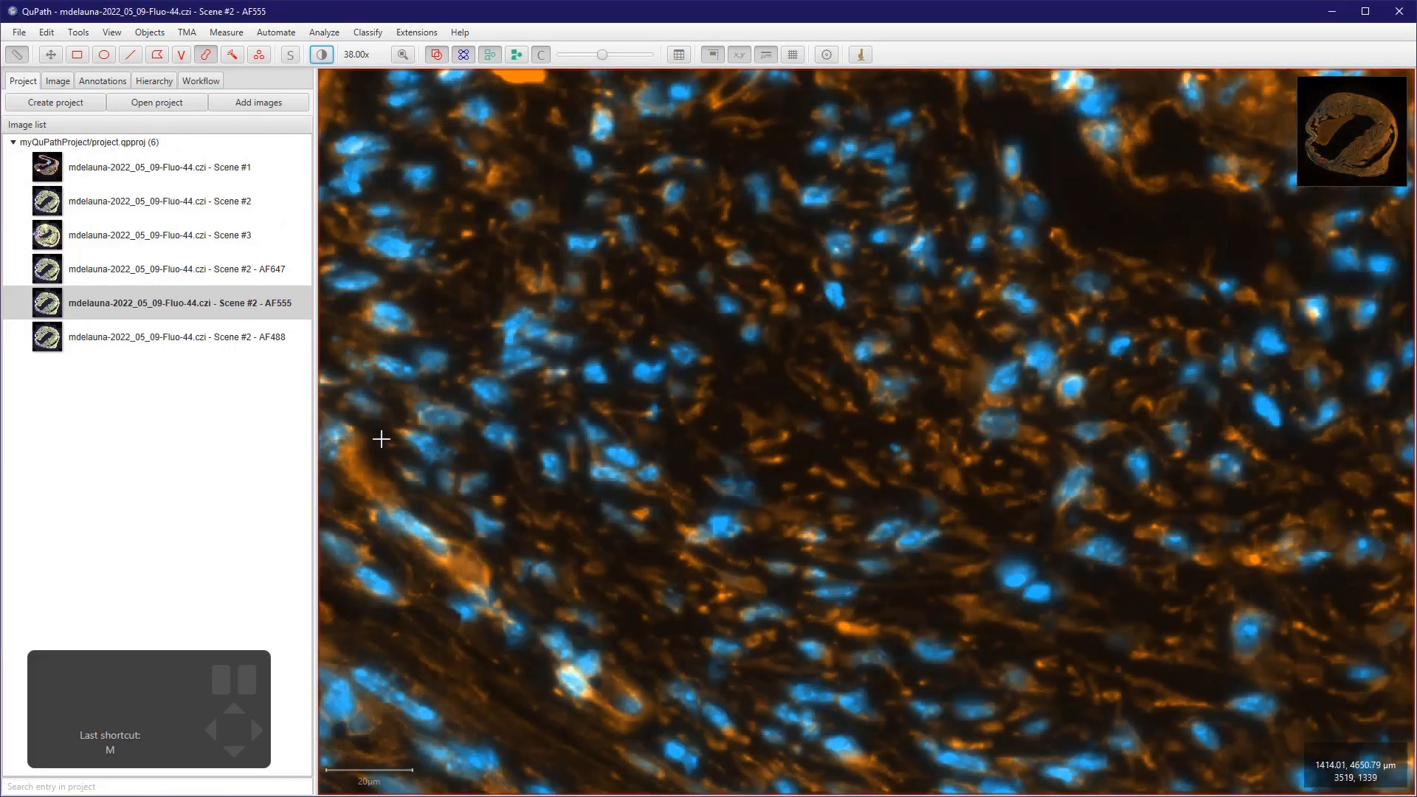
{"action": "scroll", "coordinate": [327, 558], "scroll_direction": "down", "scroll_amount": 2}
{"action": "scroll", "coordinate": [288, 613], "scroll_direction": "up", "scroll_amount": 2}
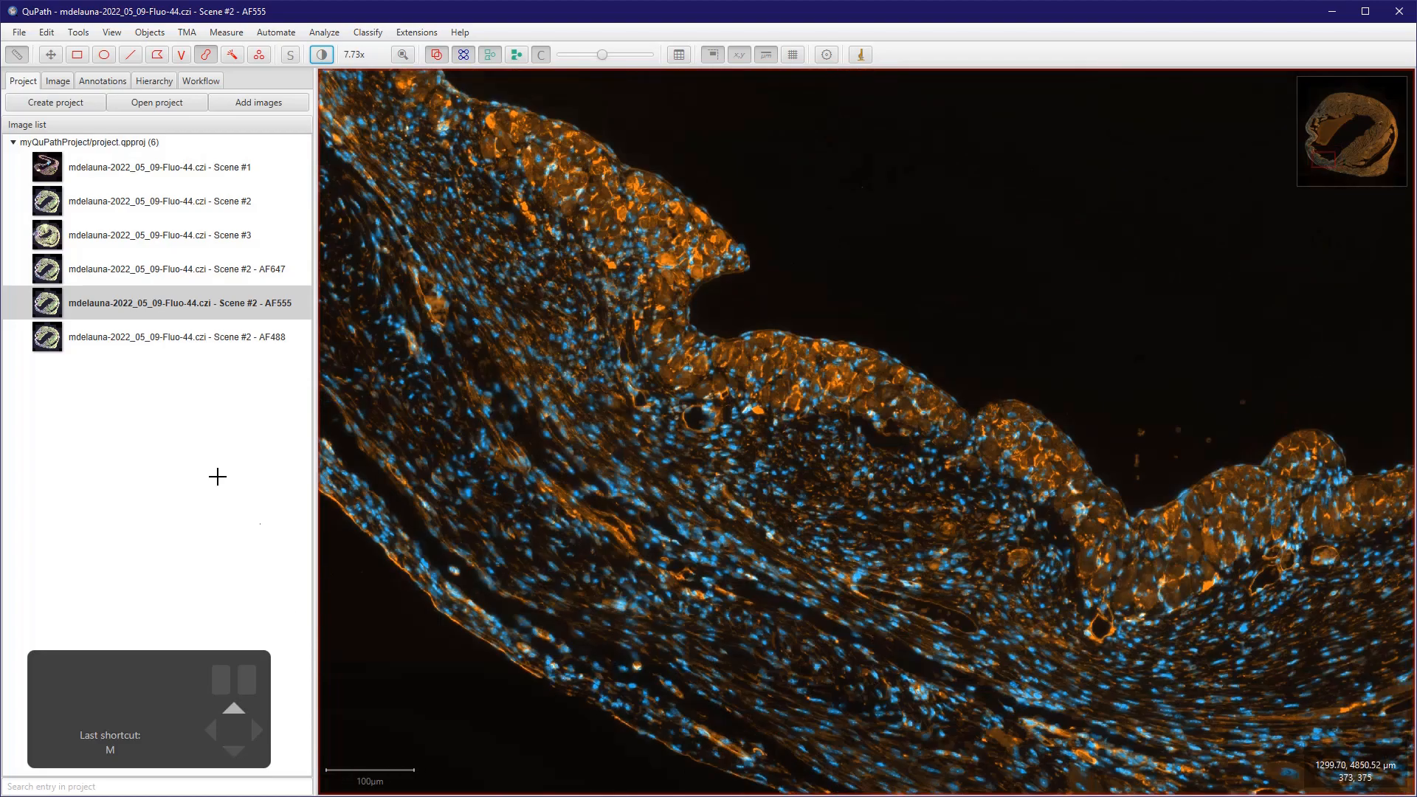
{"action": "left_click", "coordinate": [77, 54]}
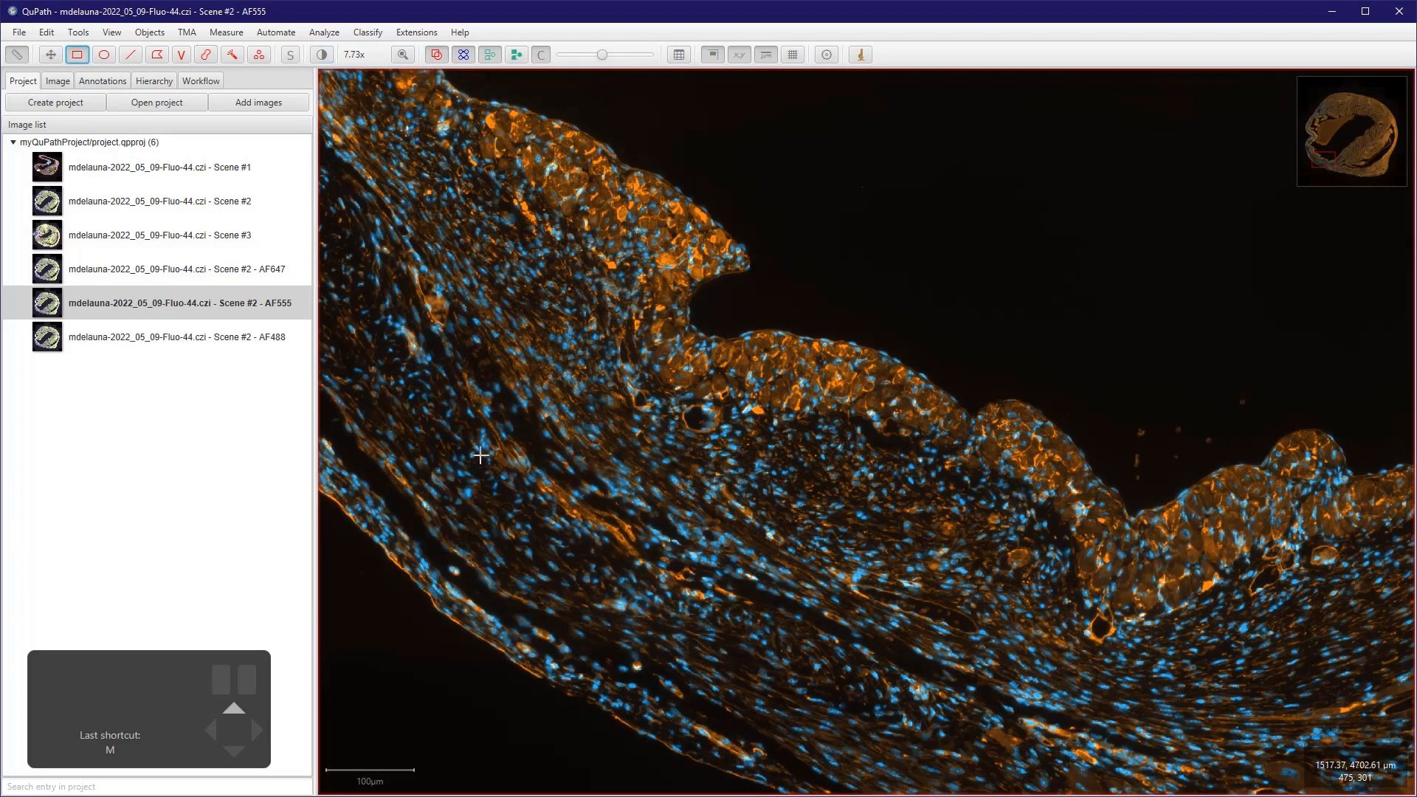
{"action": "mouse_move", "coordinate": [634, 405]}
{"action": "left_mouse_down"}
{"action": "mouse_move", "coordinate": [981, 788]}
{"action": "mouse_move", "coordinate": [981, 757]}
{"action": "mouse_move", "coordinate": [1031, 778]}
{"action": "left_mouse_up"}
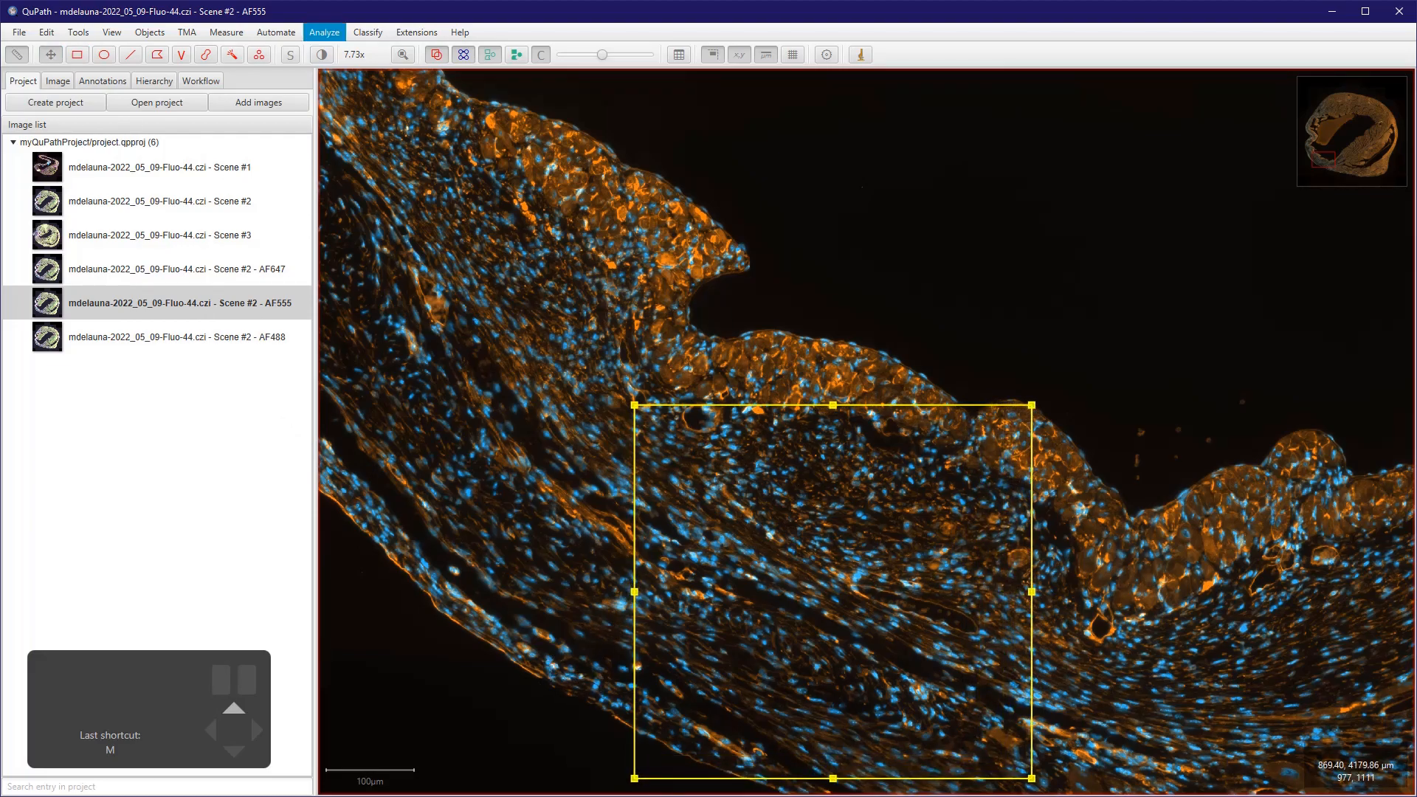
- Open the saved project script step2_cell_detection in the script editor
{"action": "left_click", "coordinate": [275, 32]}
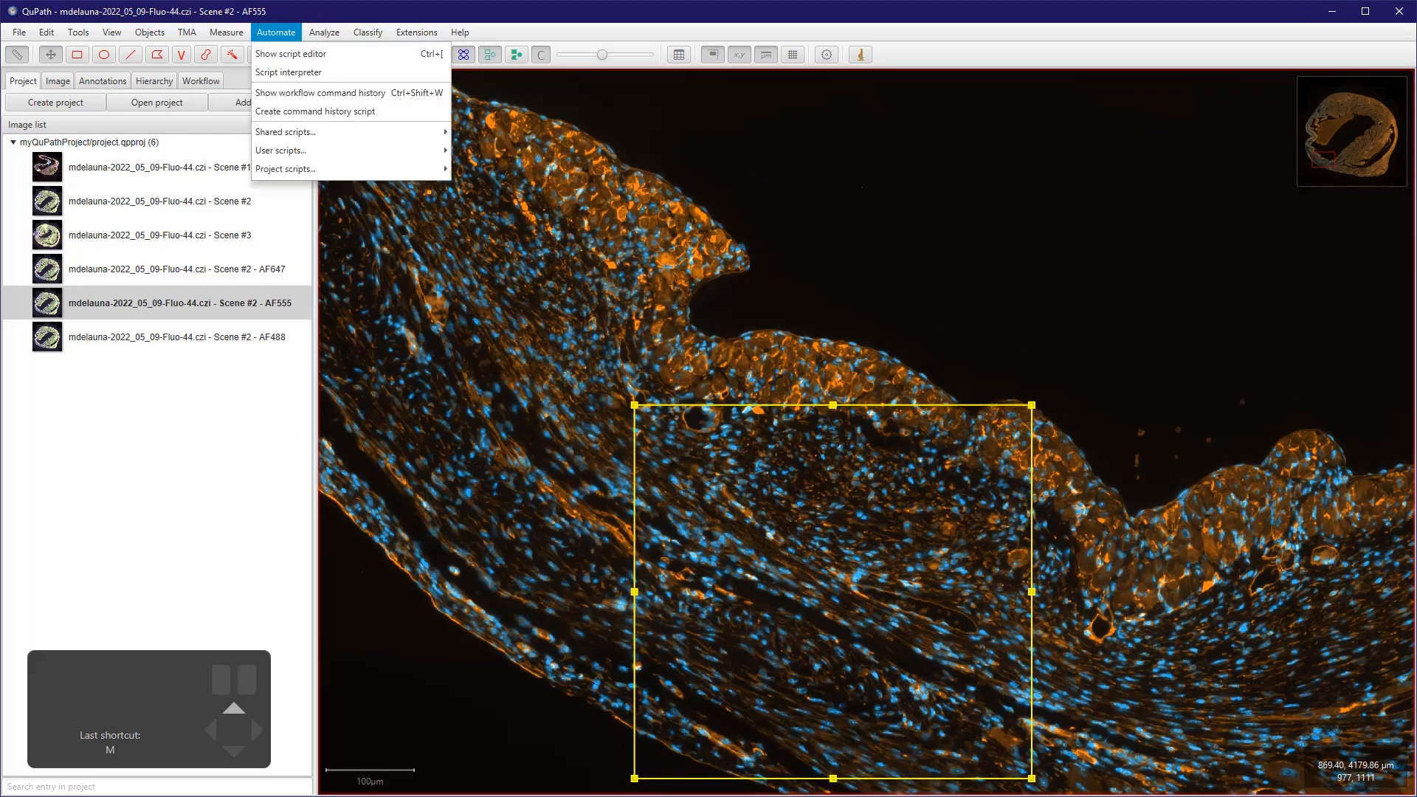
{"action": "key", "text": "Down"}
{"action": "key", "text": "Right"}
{"action": "key", "text": "Down"}
{"action": "key", "text": "Down"}
{"action": "key", "text": "Down"}
{"action": "key", "text": "Return"}
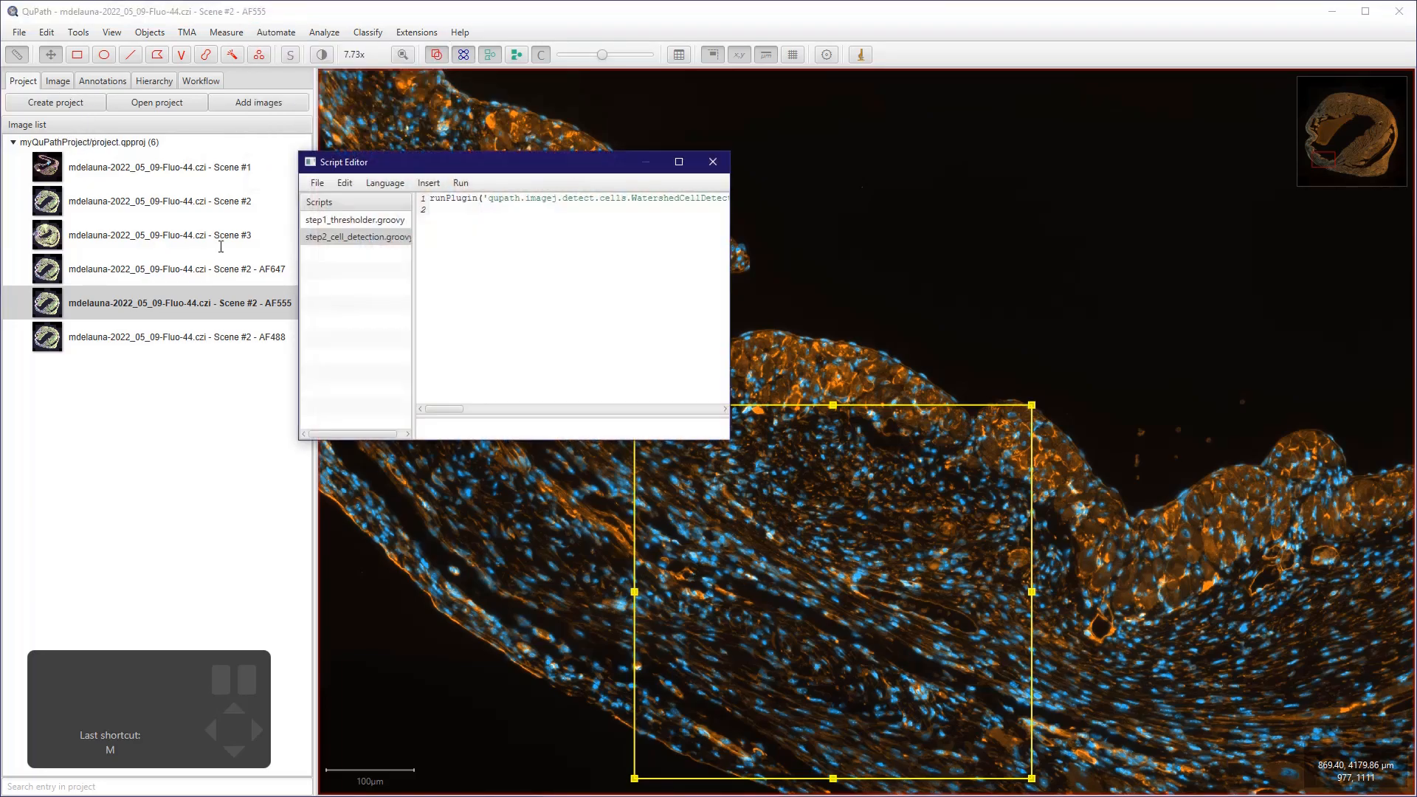
- Run the step2_cell_detection script on the rectangle annotation and close the script editor
{"action": "key", "text": "alt+r"}
{"action": "key", "text": "Down"}
{"action": "key", "text": "Return"}
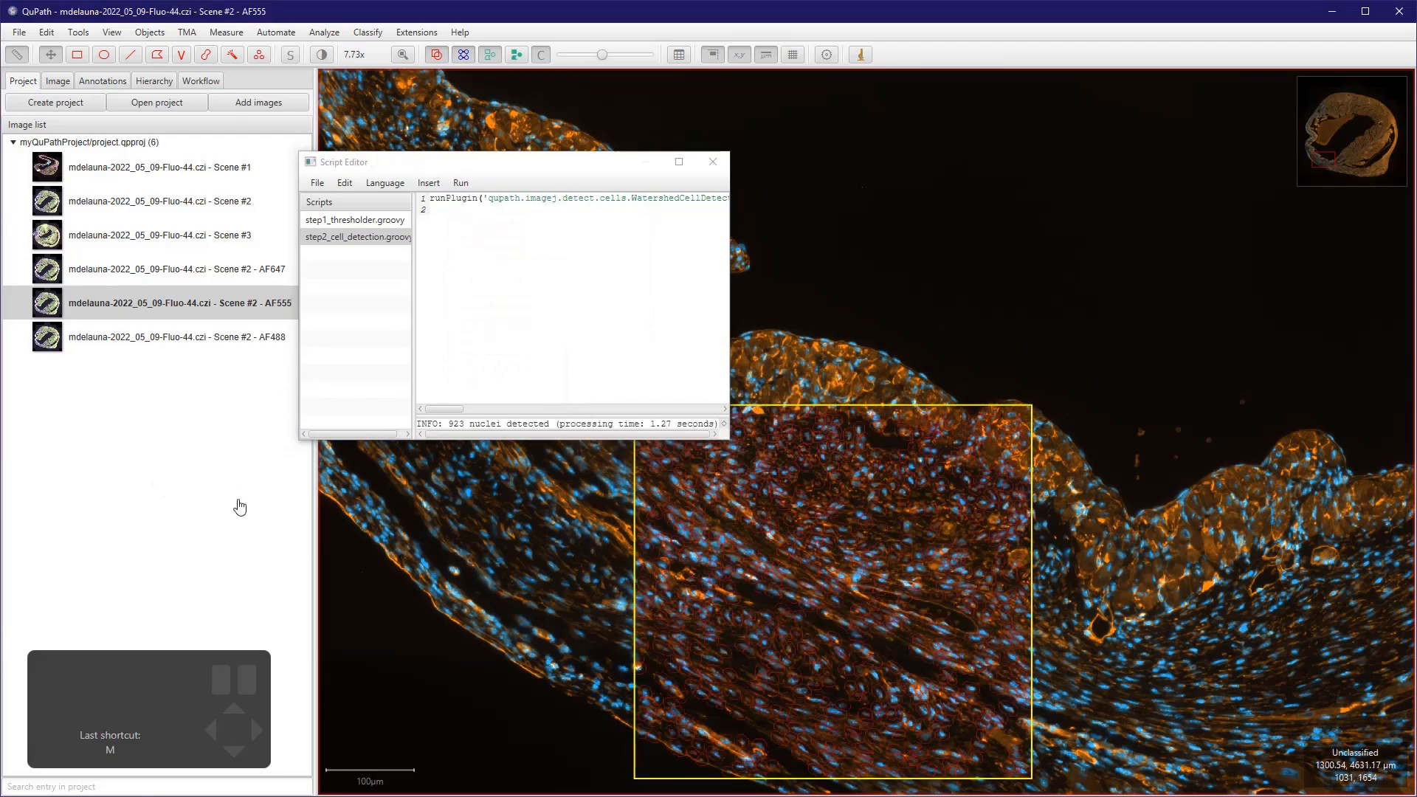
{"action": "left_click", "coordinate": [713, 162]}
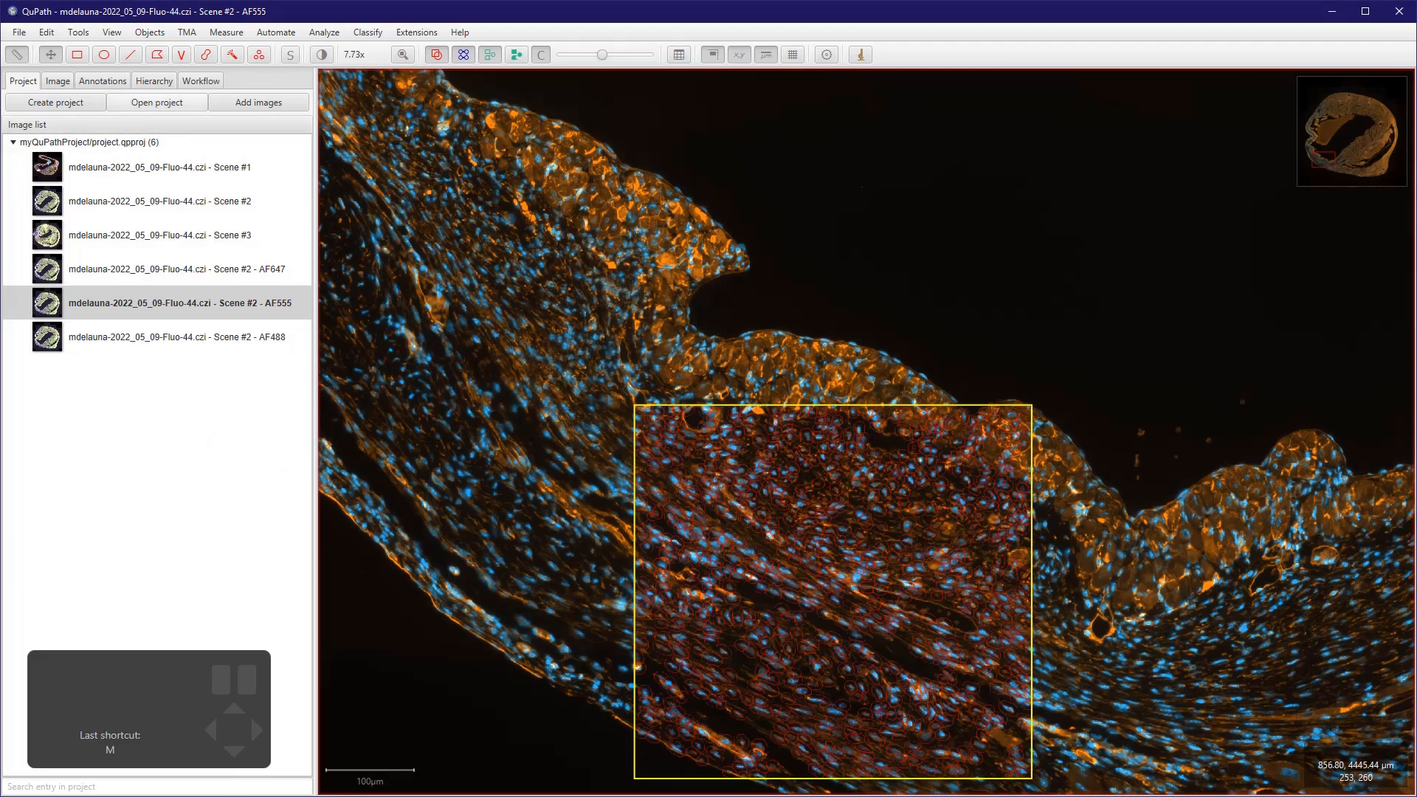
- Choose AF555 as the class for new annotations and hide the DAPI channel so only AF555 is displayed
{"action": "left_click", "coordinate": [102, 82]}
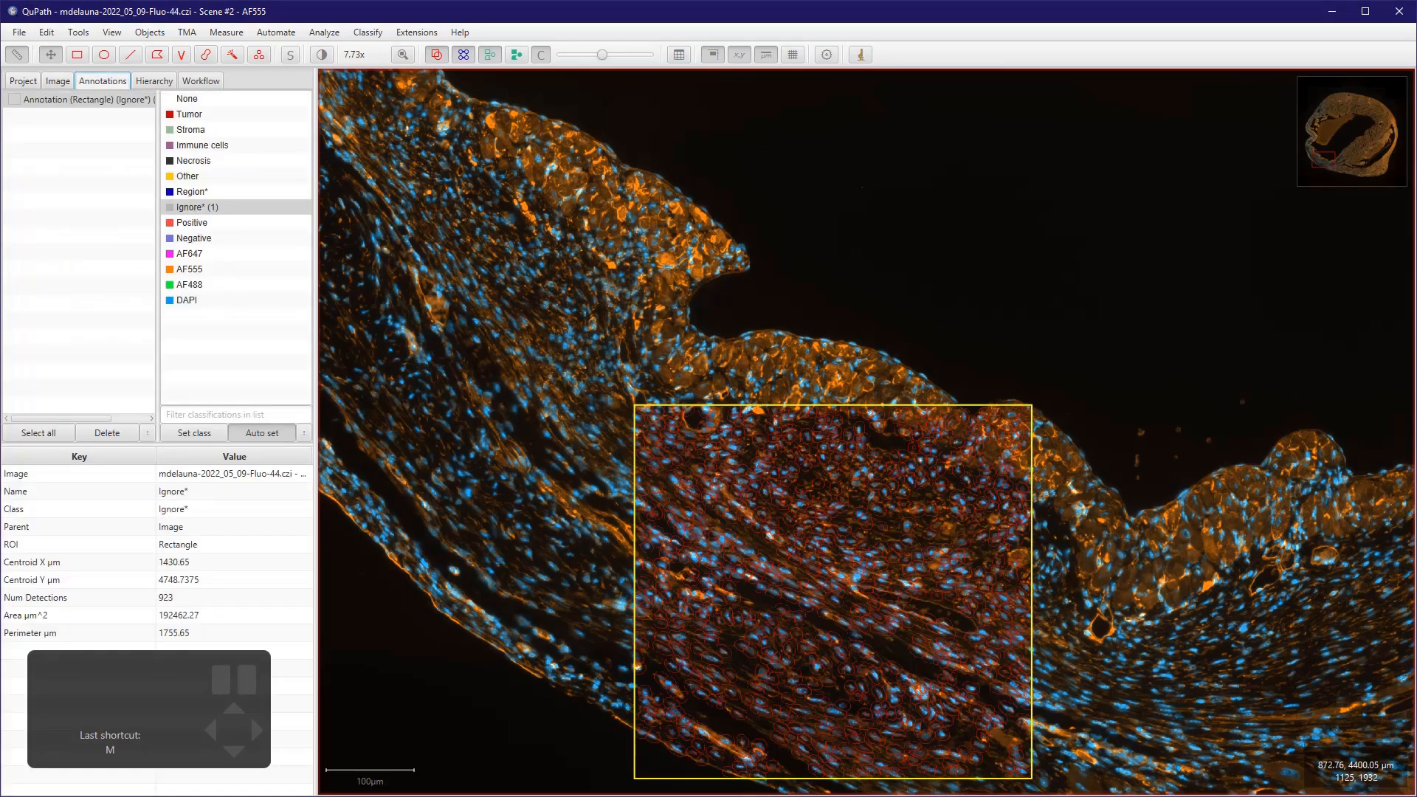
{"action": "left_click", "coordinate": [190, 269]}
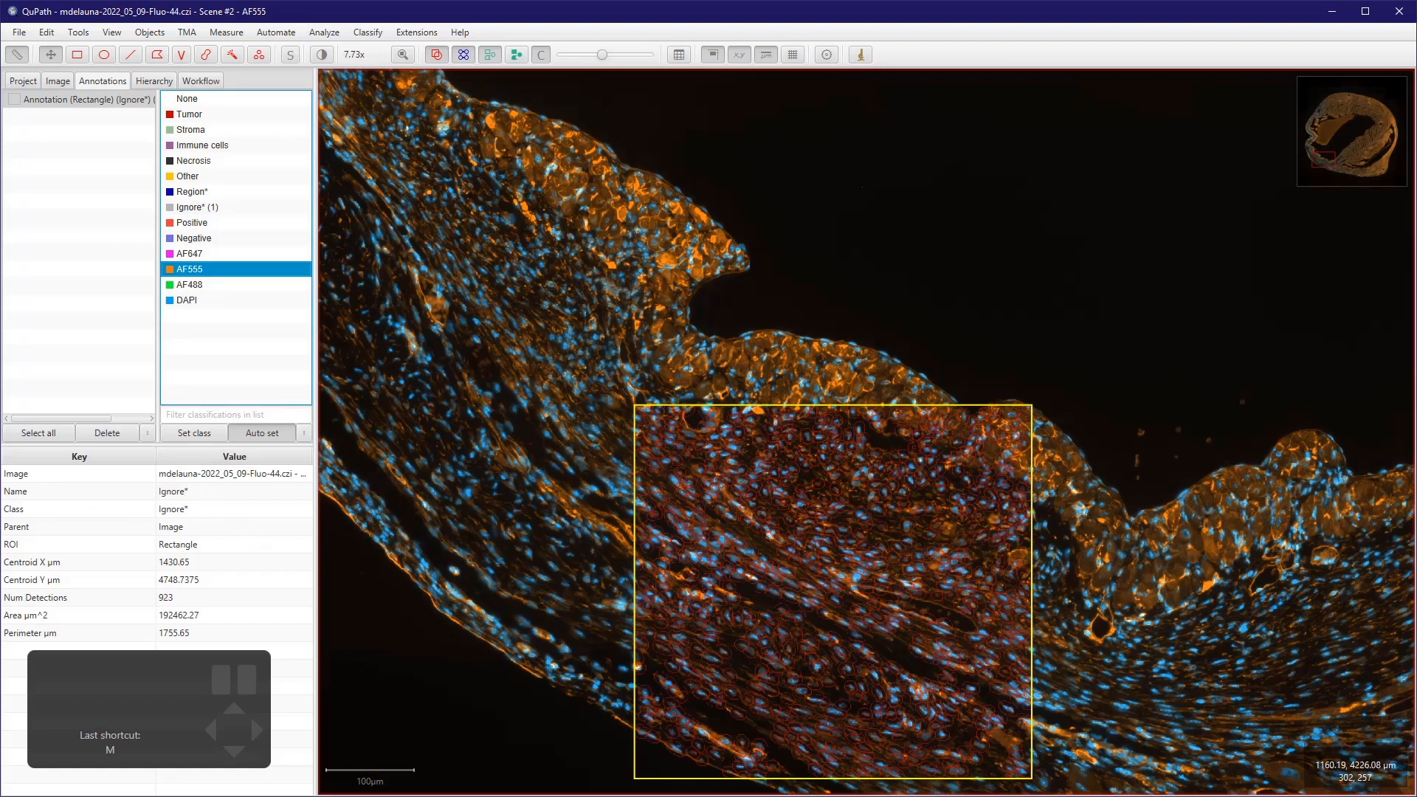
{"action": "left_click", "coordinate": [321, 55]}
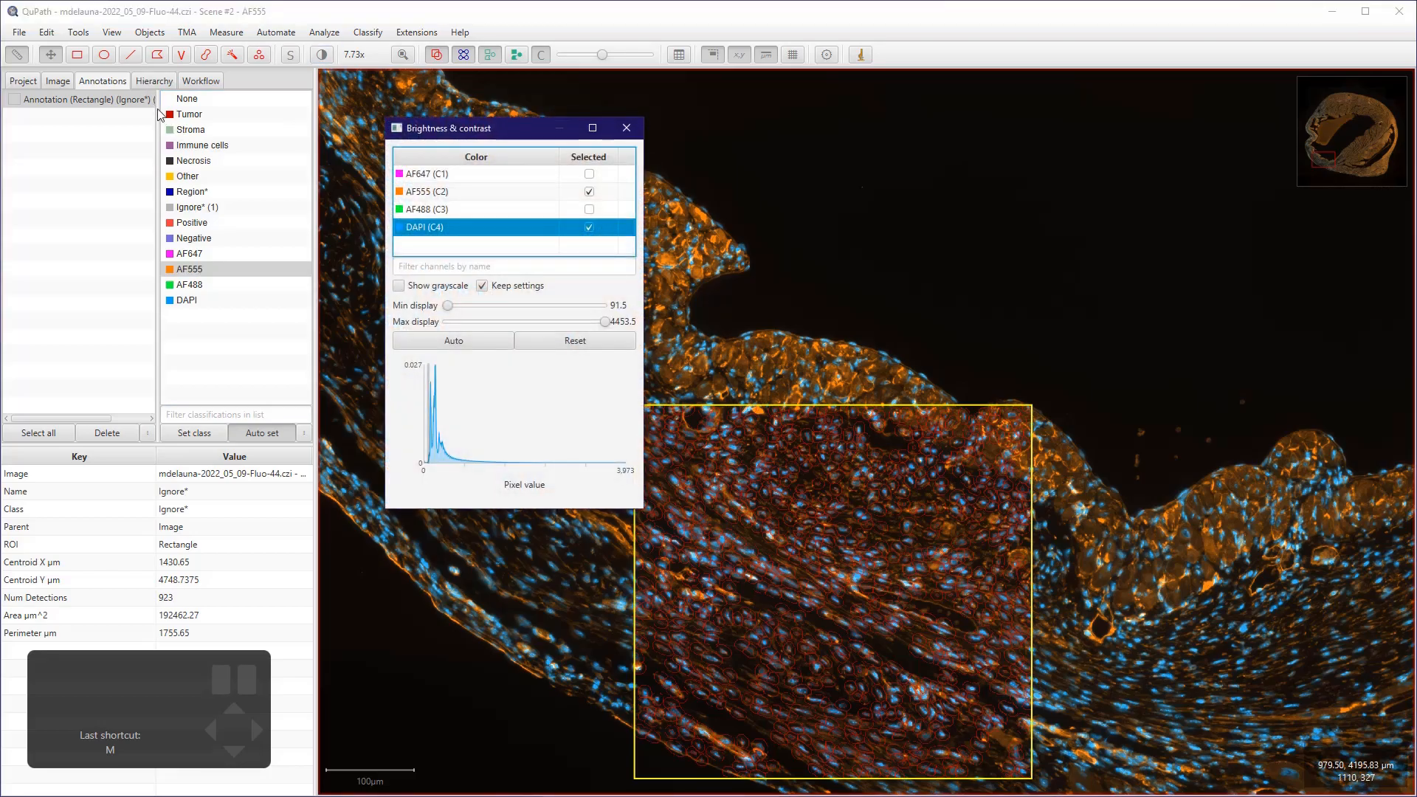
{"action": "key", "text": "space"}
{"action": "left_click", "coordinate": [627, 127]}
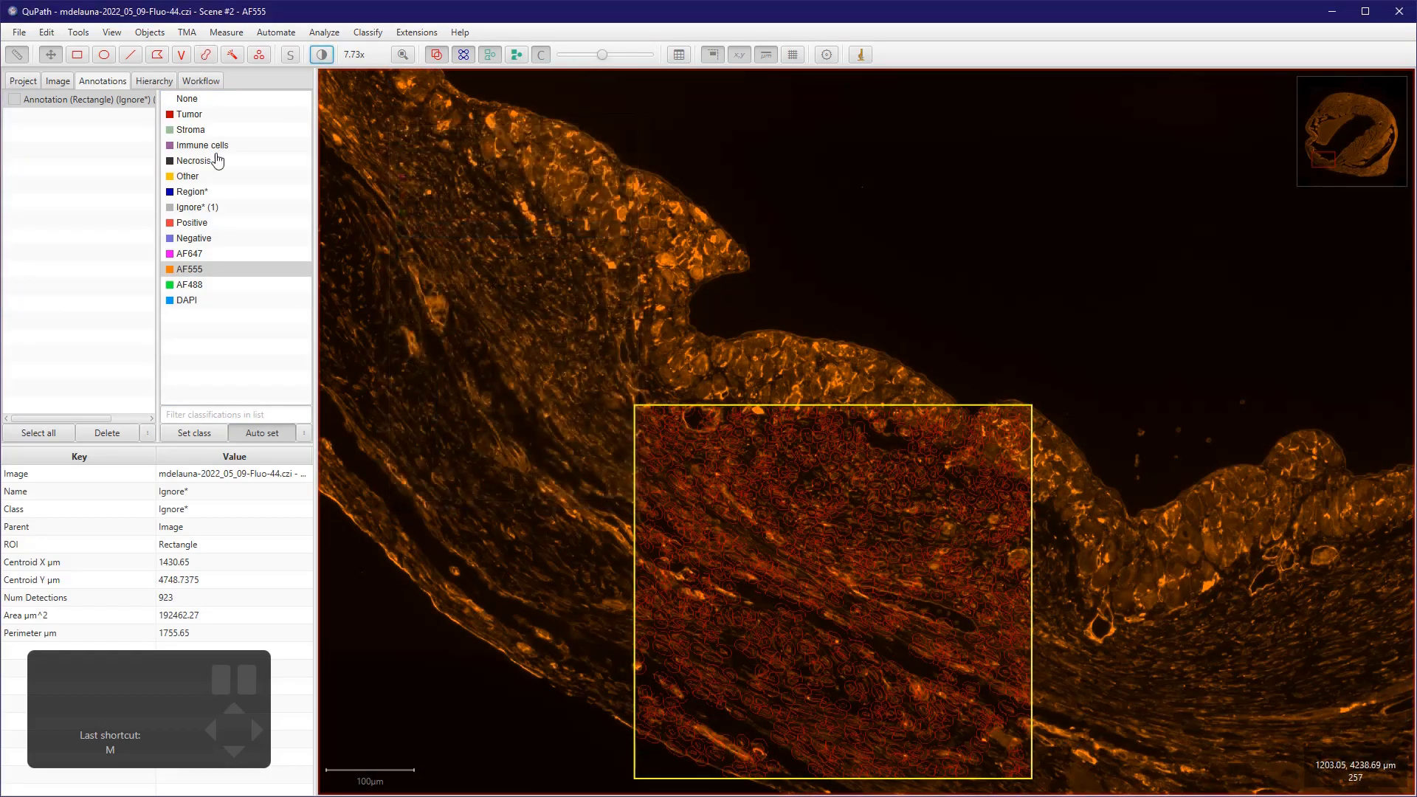
- Lower the overlay opacity and brush three AF555 training annotations over brightly stained cells in the middle of the rectangle
{"action": "scroll", "coordinate": [413, 503], "scroll_direction": "up", "scroll_amount": 5}
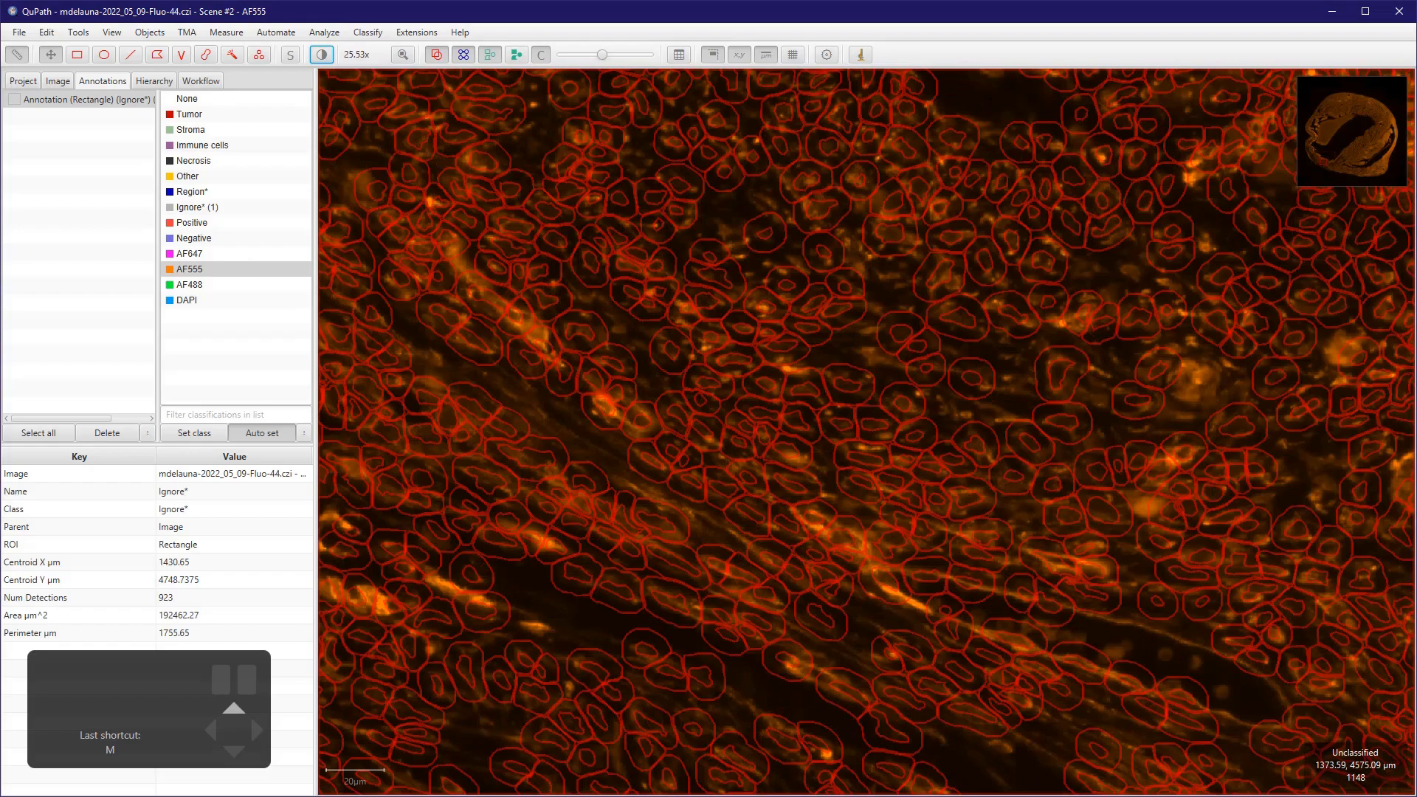
{"action": "left_click_drag", "start_coordinate": [602, 55], "coordinate": [576, 55]}
{"action": "key", "text": "b"}
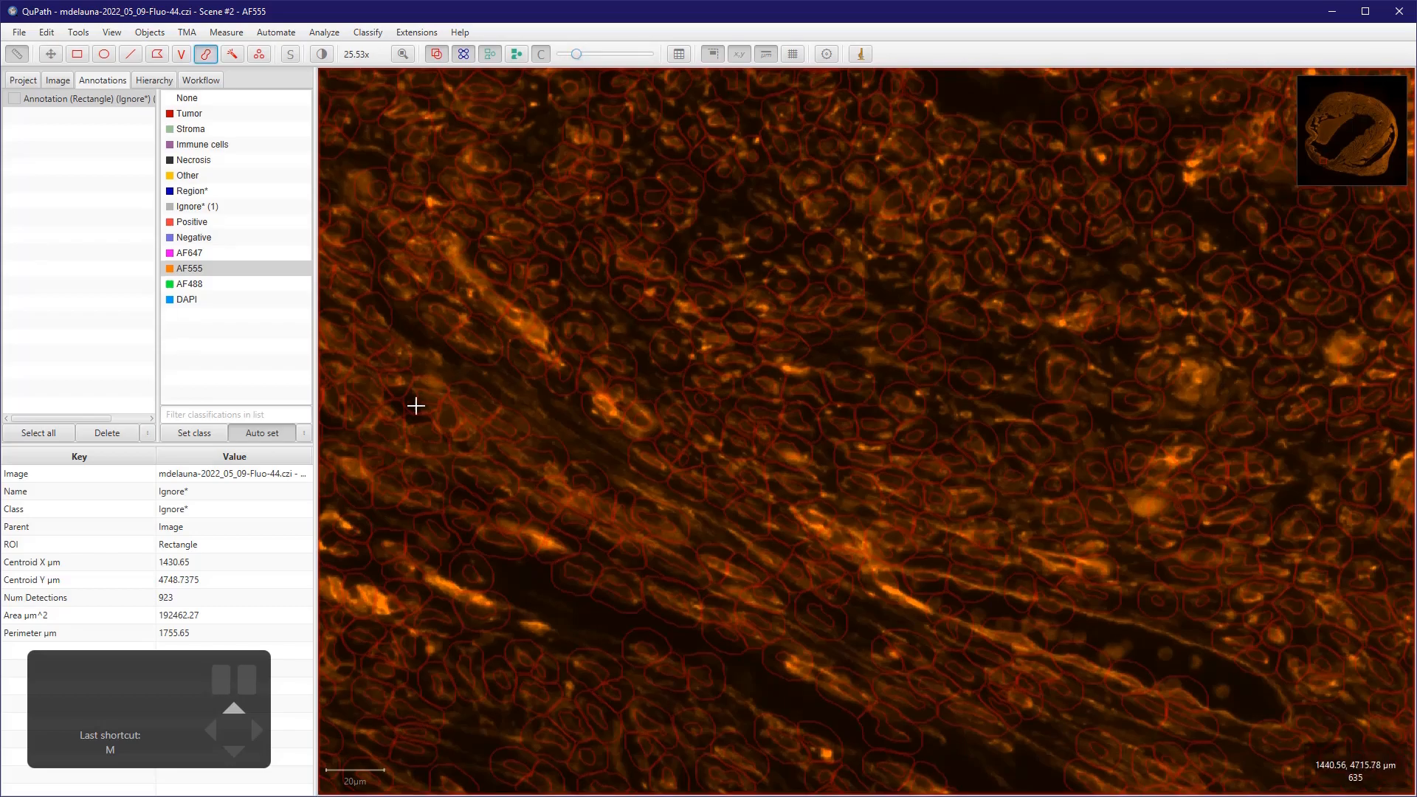
{"action": "left_click_drag", "start_coordinate": [459, 257], "coordinate": [567, 360]}
{"action": "left_click_drag", "start_coordinate": [820, 519], "coordinate": [889, 572]}
{"action": "left_click_drag", "start_coordinate": [1150, 504], "coordinate": [1180, 451]}
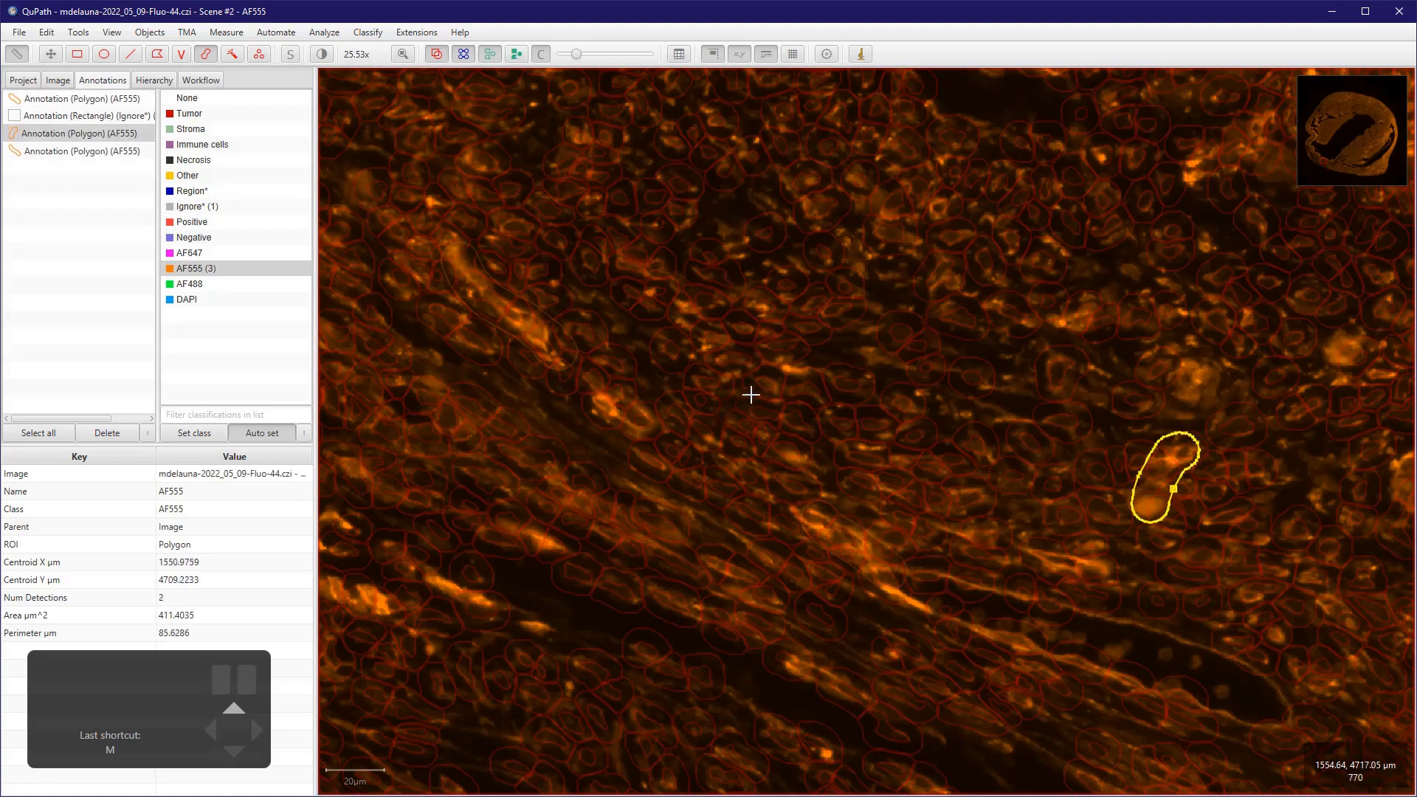
- Brush two more AF555 annotations, one along the bright fibre near the rectangle's lower-left corner and one over a bright cell higher up
{"action": "scroll", "coordinate": [721, 310], "scroll_direction": "down", "scroll_amount": 3}
{"action": "scroll", "coordinate": [425, 616], "scroll_direction": "up", "scroll_amount": 3}
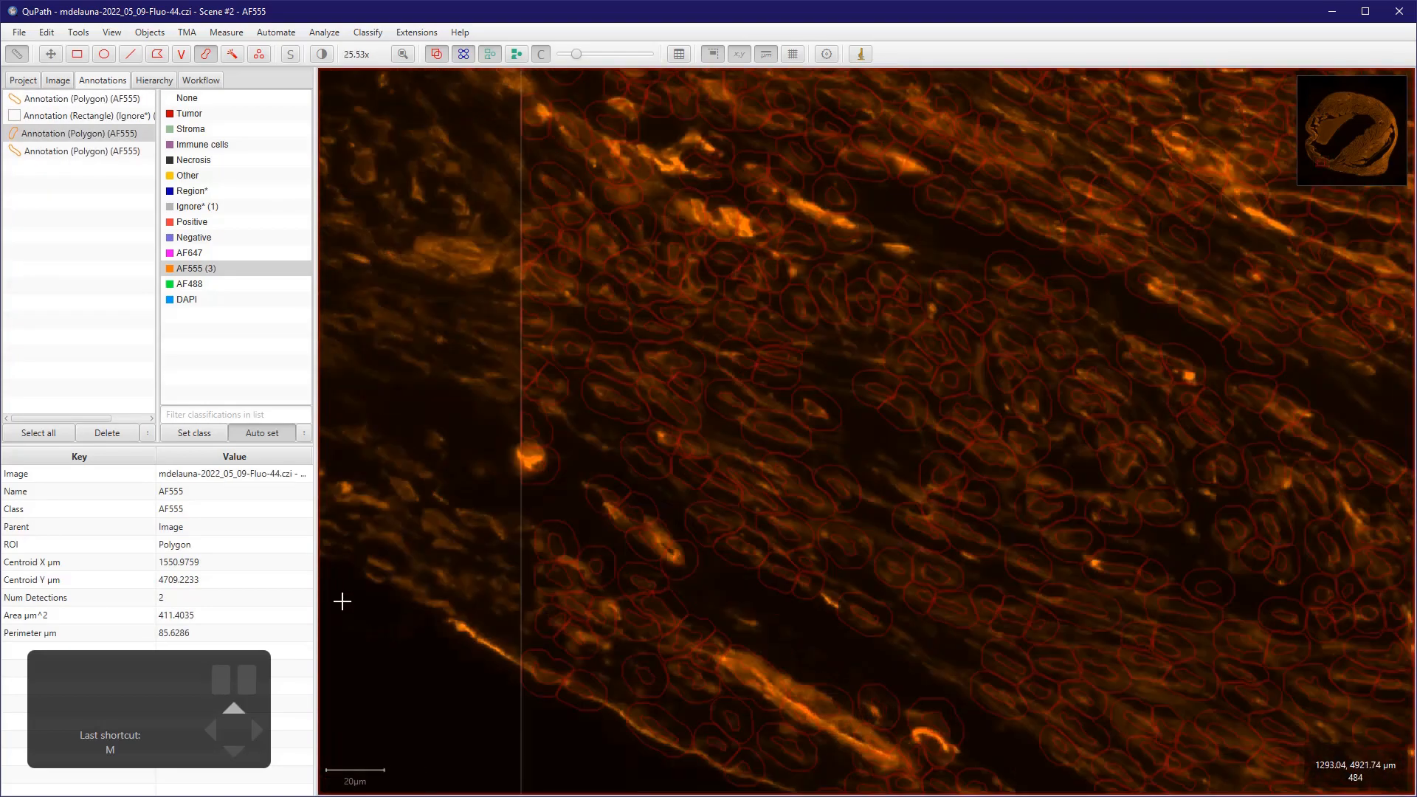
{"action": "left_click_drag", "start_coordinate": [744, 677], "coordinate": [881, 745]}
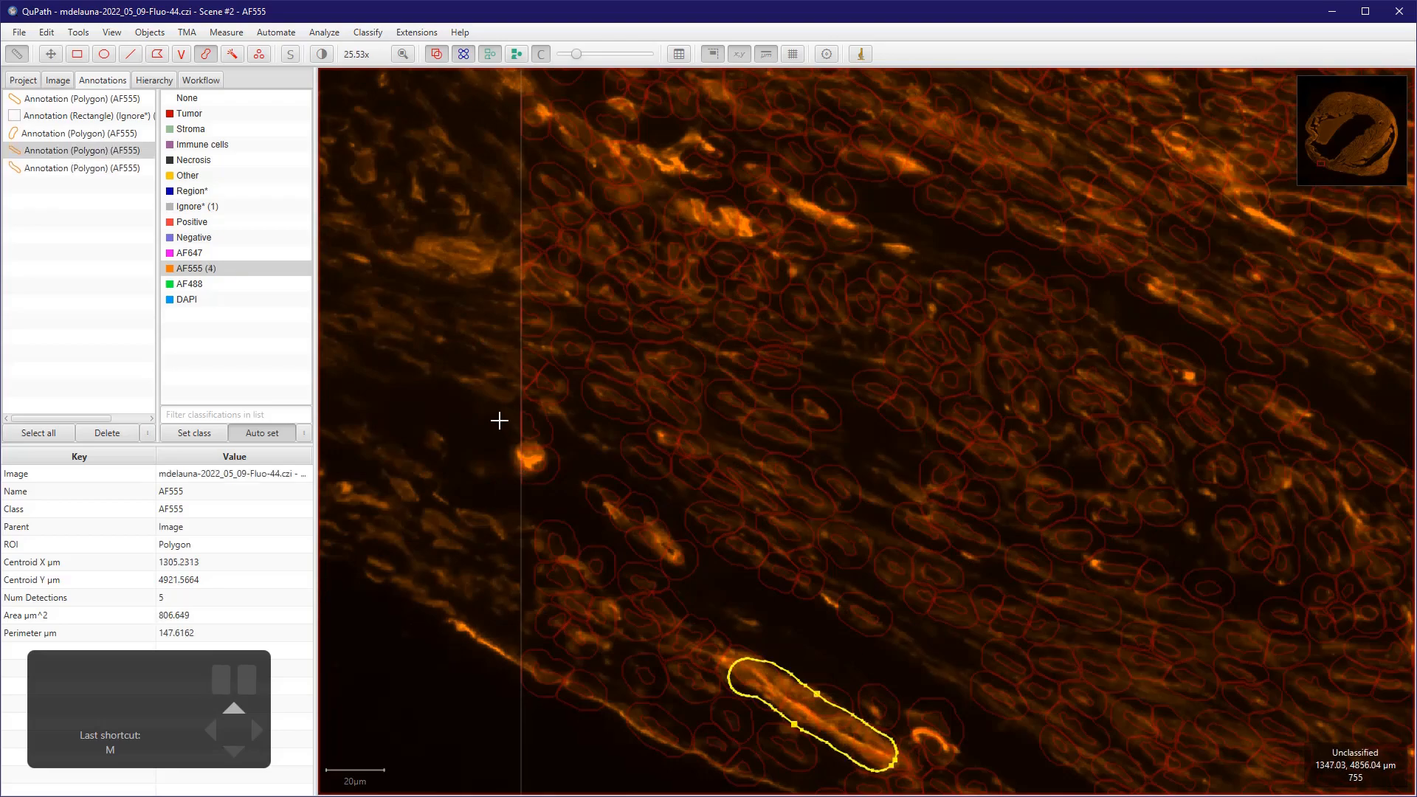
{"action": "scroll", "coordinate": [893, 460], "scroll_direction": "down", "scroll_amount": 3}
{"action": "scroll", "coordinate": [778, 96], "scroll_direction": "up", "scroll_amount": 5}
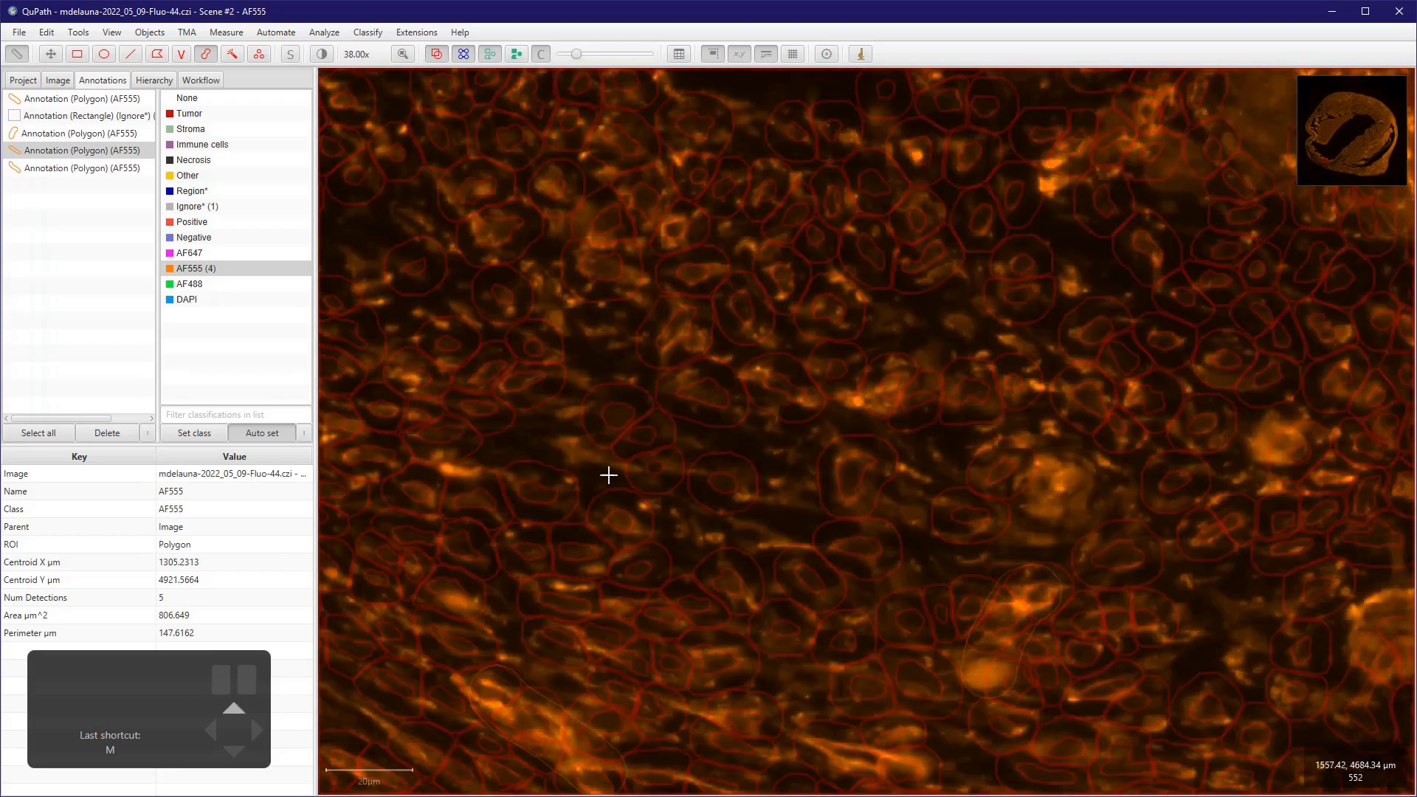
{"action": "left_click", "coordinate": [584, 519]}
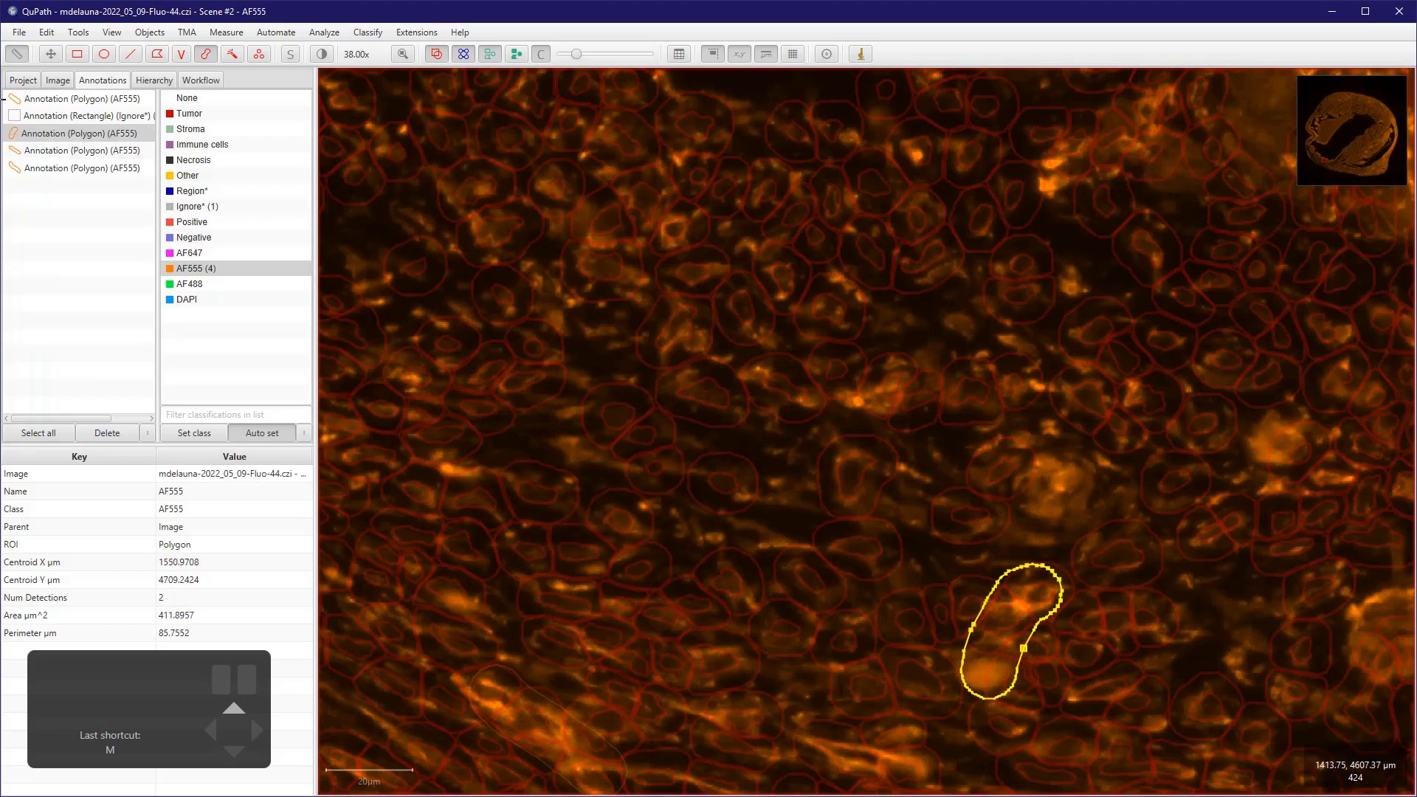
{"action": "left_click_drag", "start_coordinate": [618, 86], "coordinate": [696, 43]}
- Brush four Ignore* annotations over dim cells, two in the upper part of the rectangle and two near its lower edge
{"action": "left_click", "coordinate": [225, 210]}
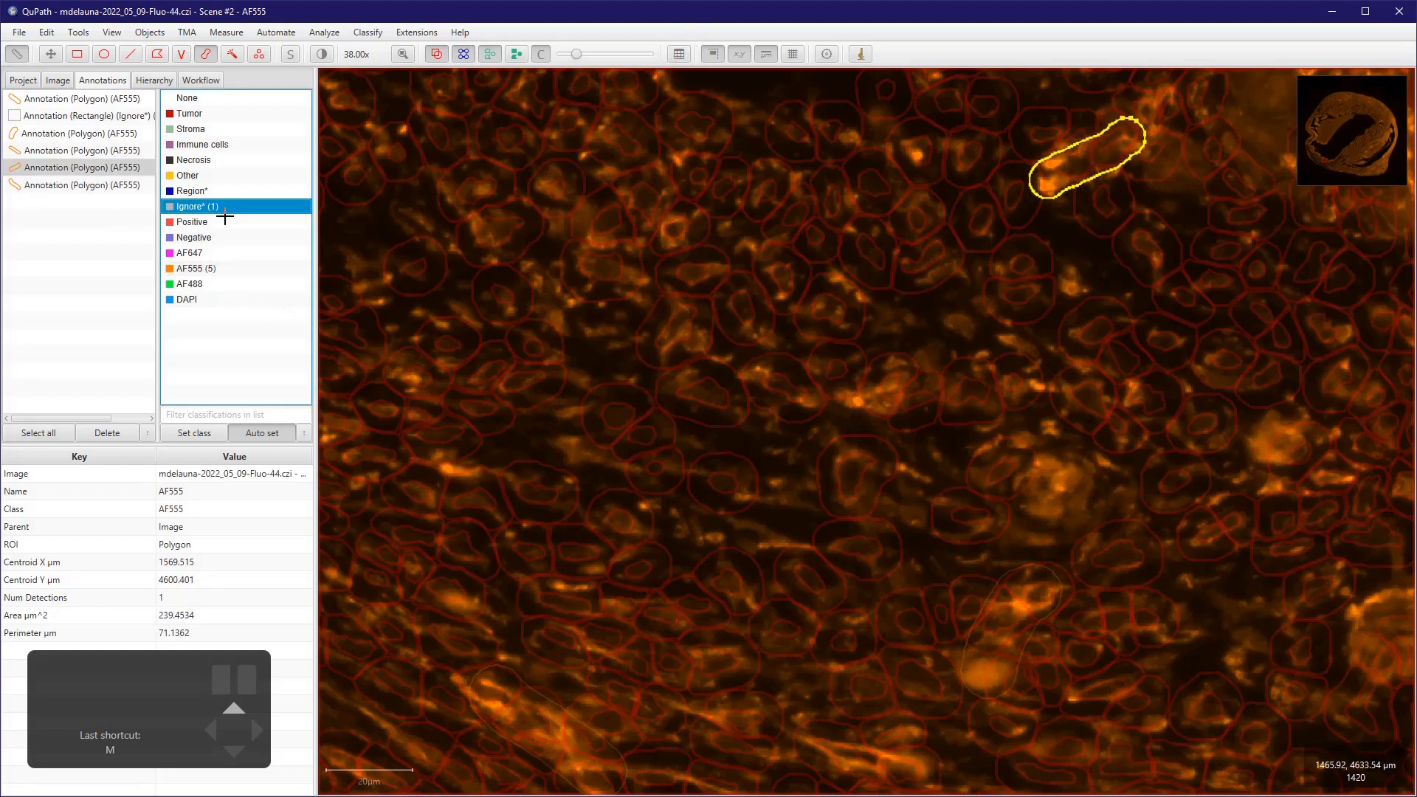
{"action": "mouse_move", "coordinate": [286, 83]}
{"action": "left_mouse_down"}
{"action": "mouse_move", "coordinate": [354, 126]}
{"action": "mouse_move", "coordinate": [411, 237]}
{"action": "left_mouse_up"}
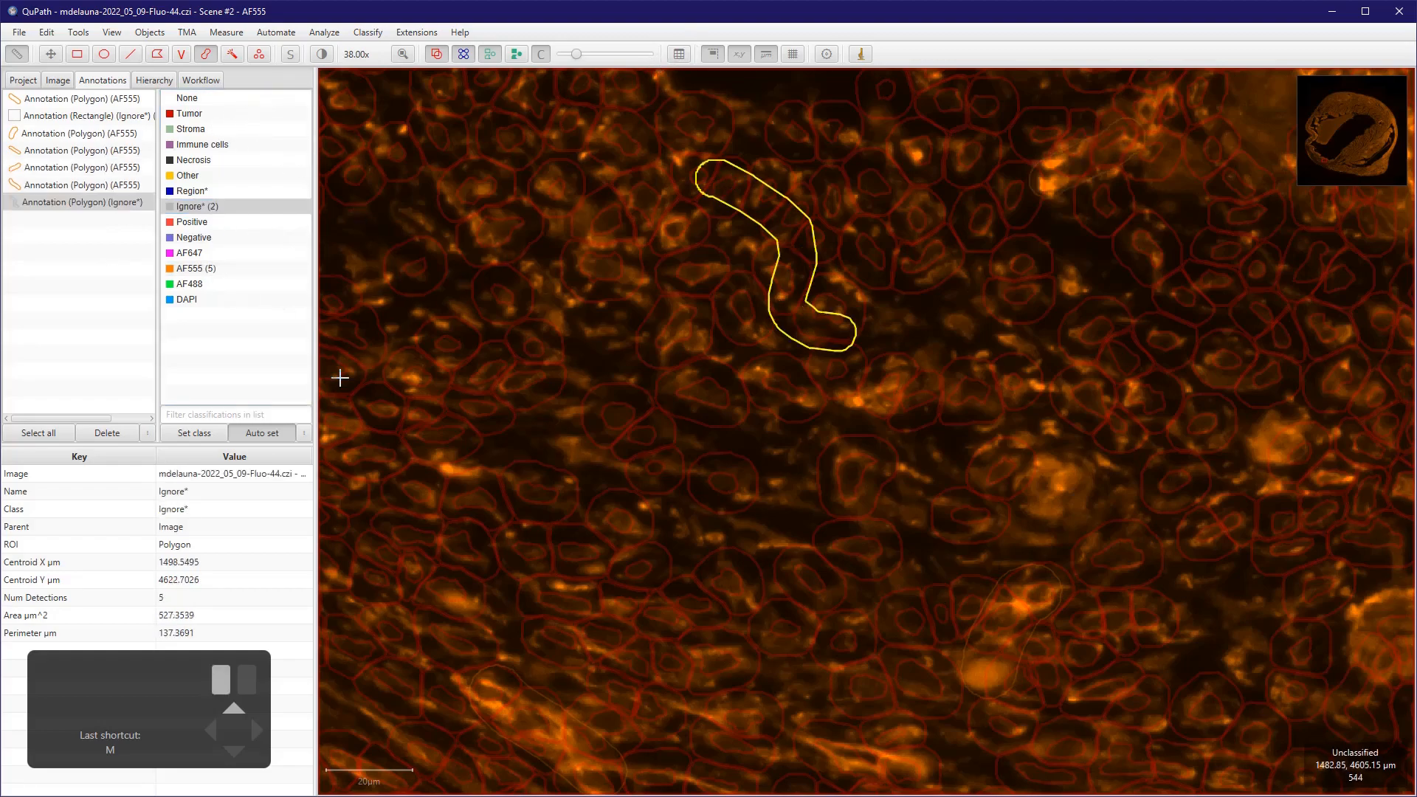
{"action": "mouse_move", "coordinate": [154, 355]}
{"action": "left_mouse_down"}
{"action": "mouse_move", "coordinate": [344, 401]}
{"action": "mouse_move", "coordinate": [377, 366]}
{"action": "left_mouse_up"}
{"action": "scroll", "coordinate": [350, 206], "scroll_direction": "down", "scroll_amount": 5}
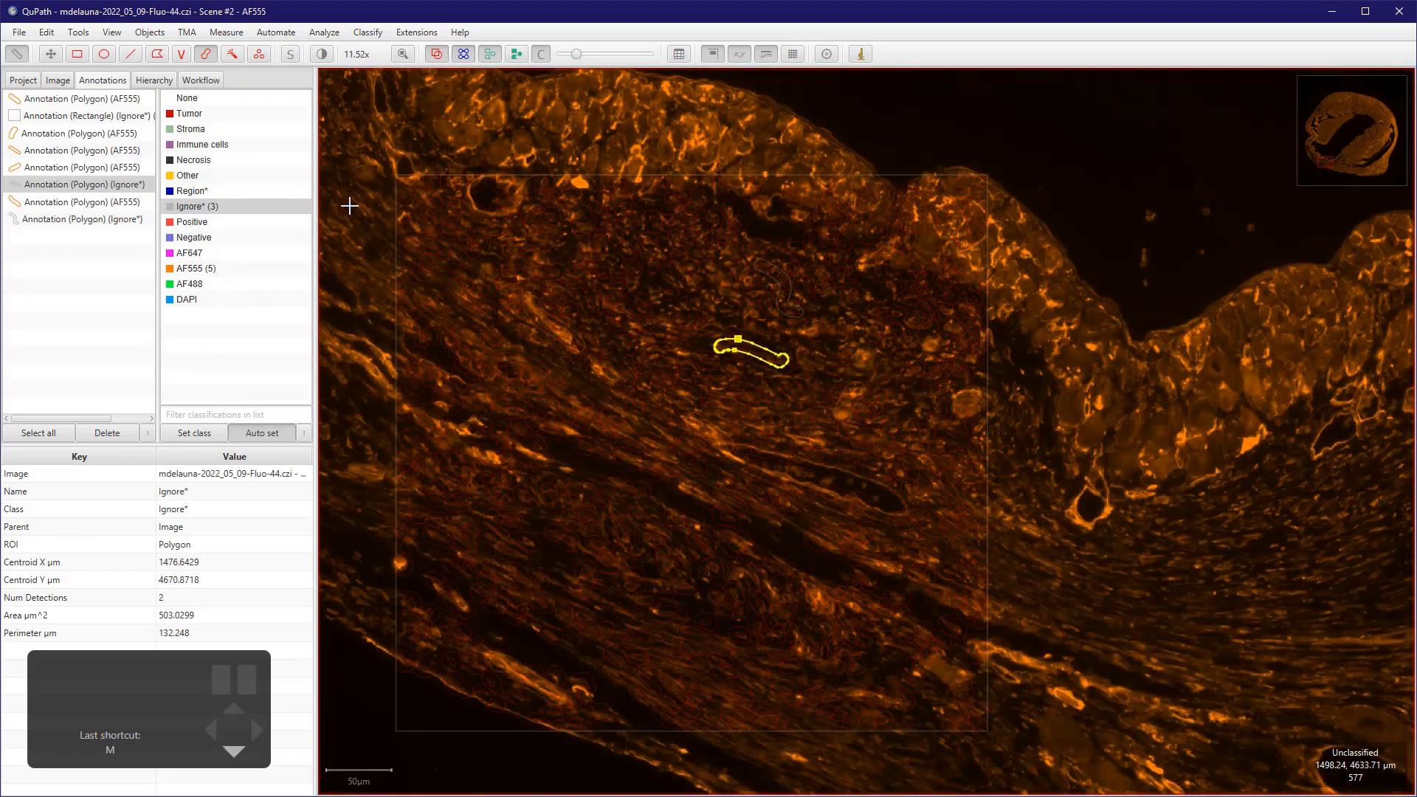
{"action": "scroll", "coordinate": [29, 583], "scroll_direction": "up", "scroll_amount": 5}
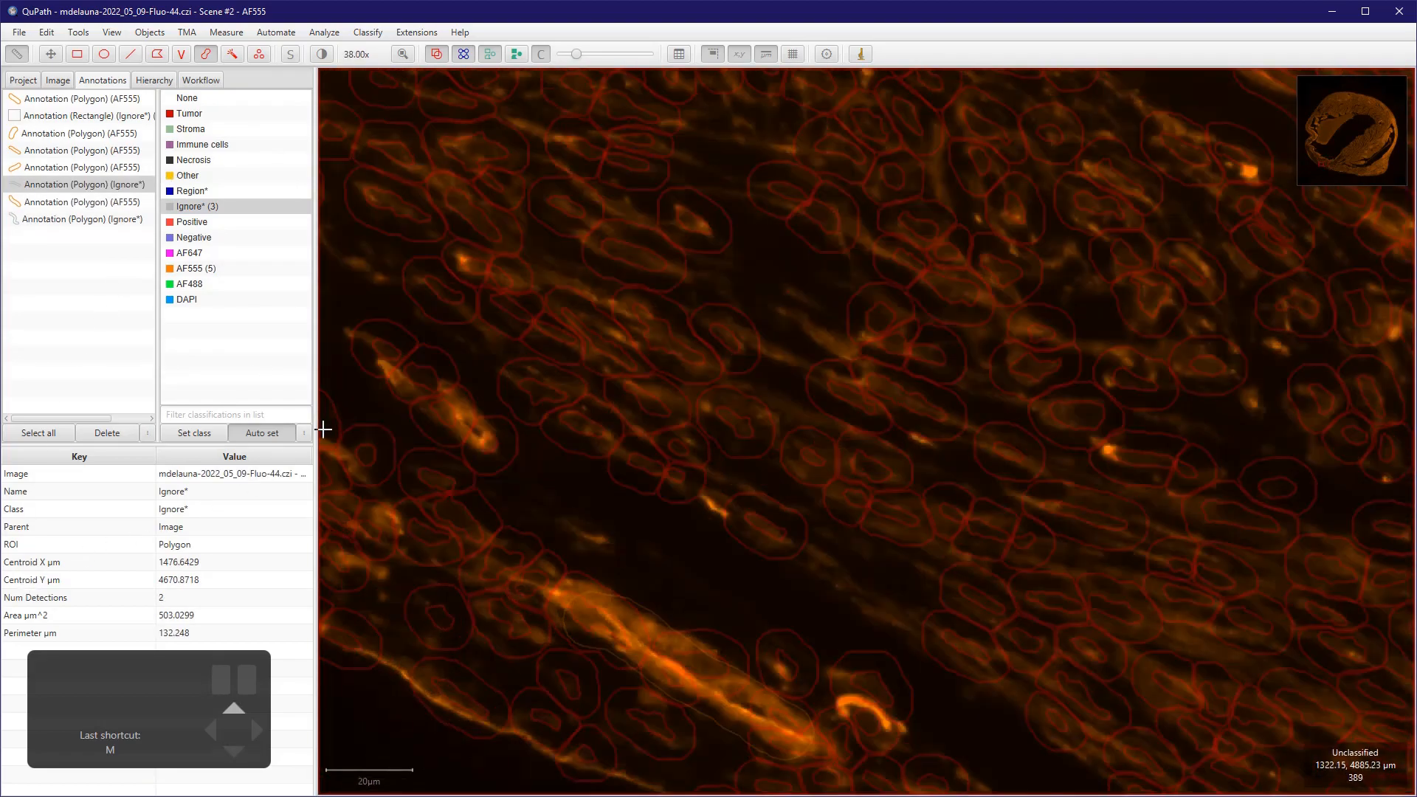
{"action": "mouse_move", "coordinate": [281, 447]}
{"action": "left_mouse_down"}
{"action": "mouse_move", "coordinate": [395, 465]}
{"action": "mouse_move", "coordinate": [447, 524]}
{"action": "left_mouse_up"}
{"action": "mouse_move", "coordinate": [547, 636]}
{"action": "left_mouse_down"}
{"action": "mouse_move", "coordinate": [588, 629]}
{"action": "mouse_move", "coordinate": [664, 546]}
{"action": "left_mouse_up"}
{"action": "scroll", "coordinate": [372, 329], "scroll_direction": "down", "scroll_amount": 5}
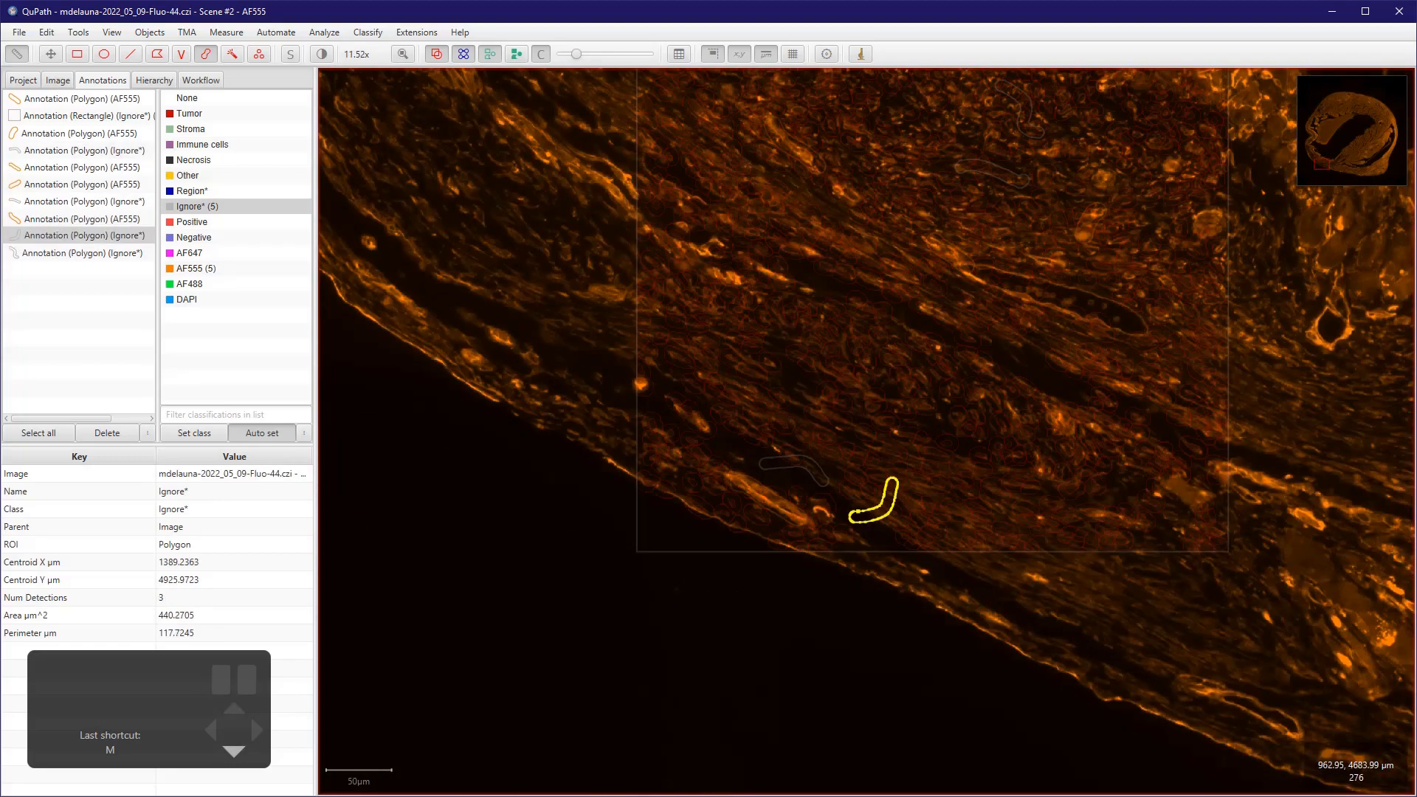
- Start training an object classifier with live update enabled and move its dialog clear of the annotated region
{"action": "left_click", "coordinate": [368, 32]}
{"action": "mouse_move", "coordinate": [390, 54]}
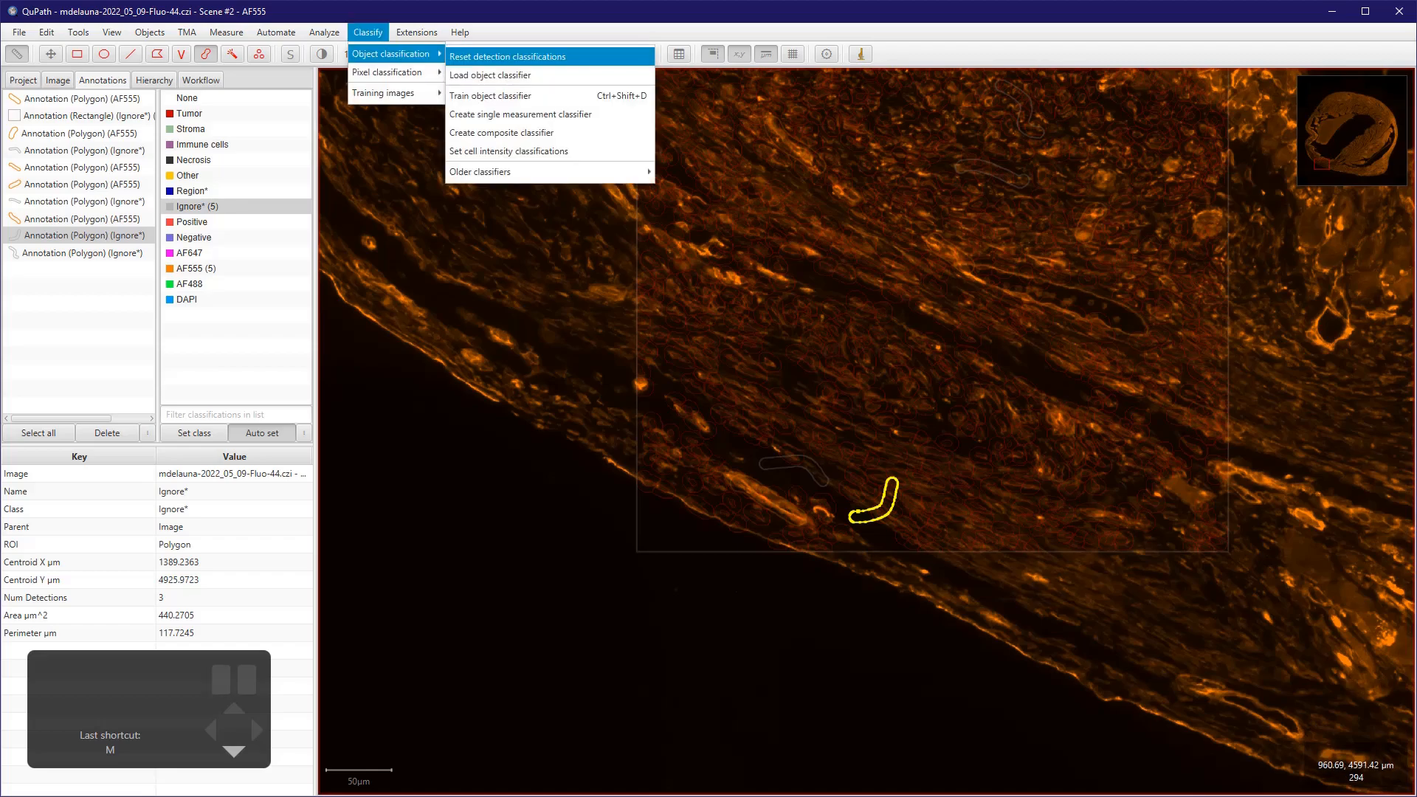
{"action": "key", "text": "Up"}
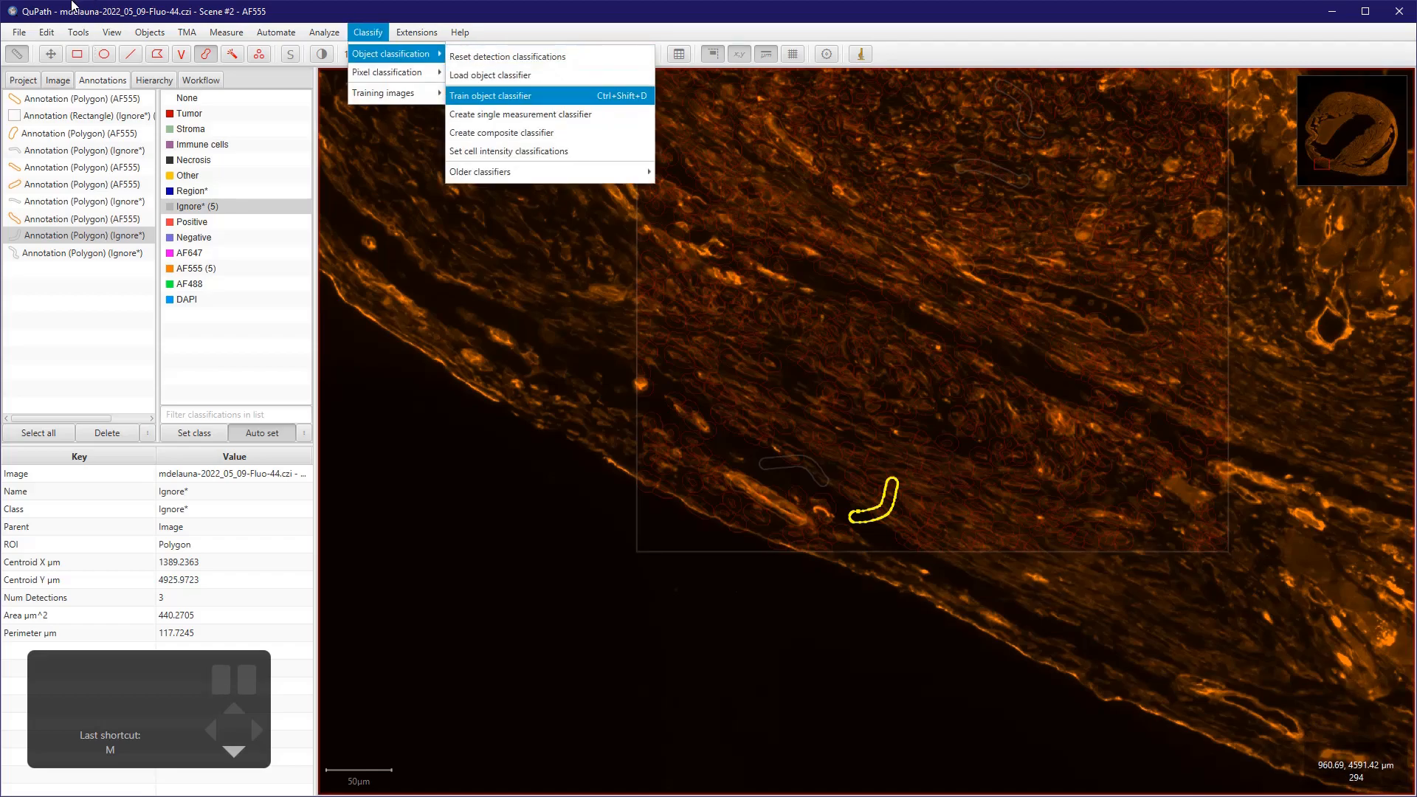
{"action": "key", "text": "Return"}
{"action": "left_click", "coordinate": [521, 306]}
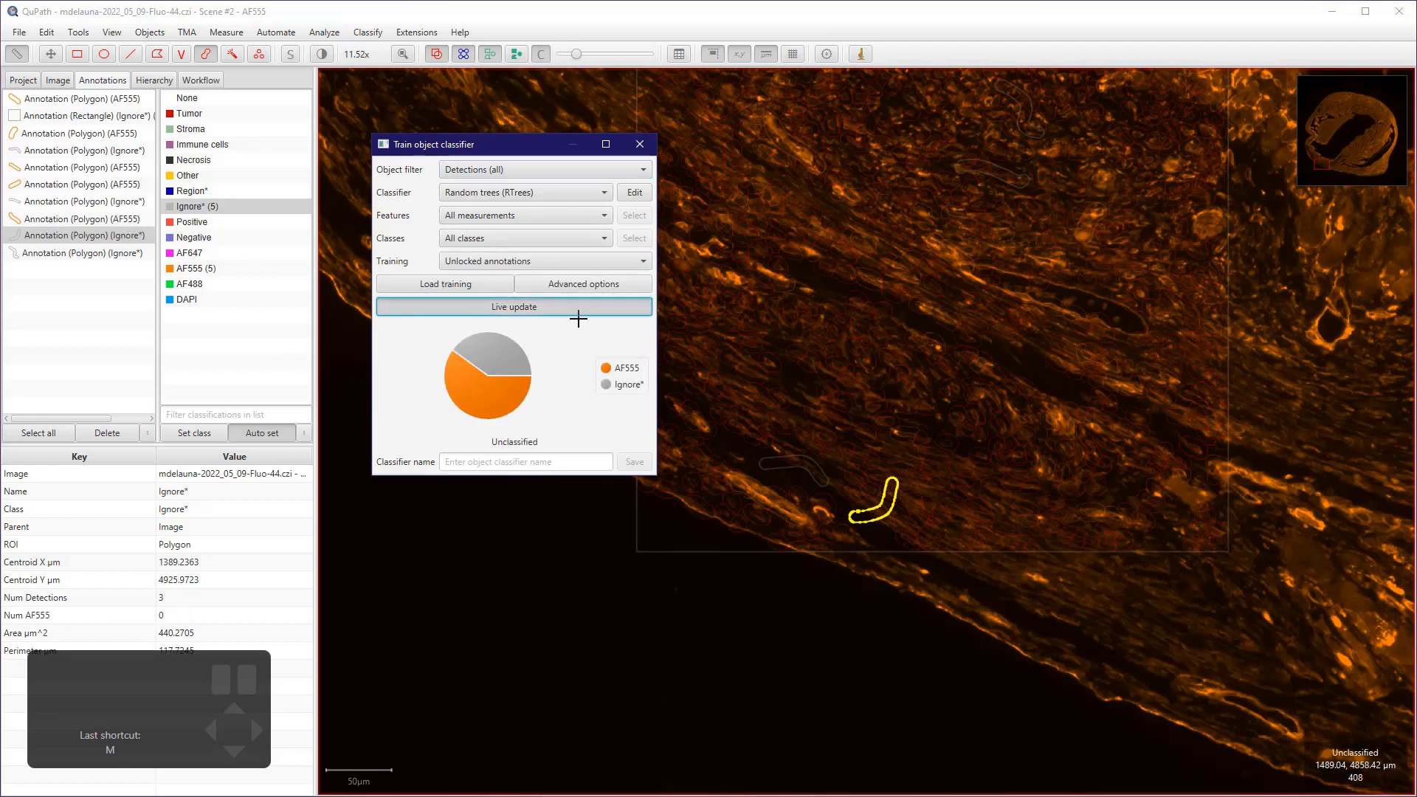
{"action": "left_click_drag", "start_coordinate": [516, 143], "coordinate": [393, 159]}
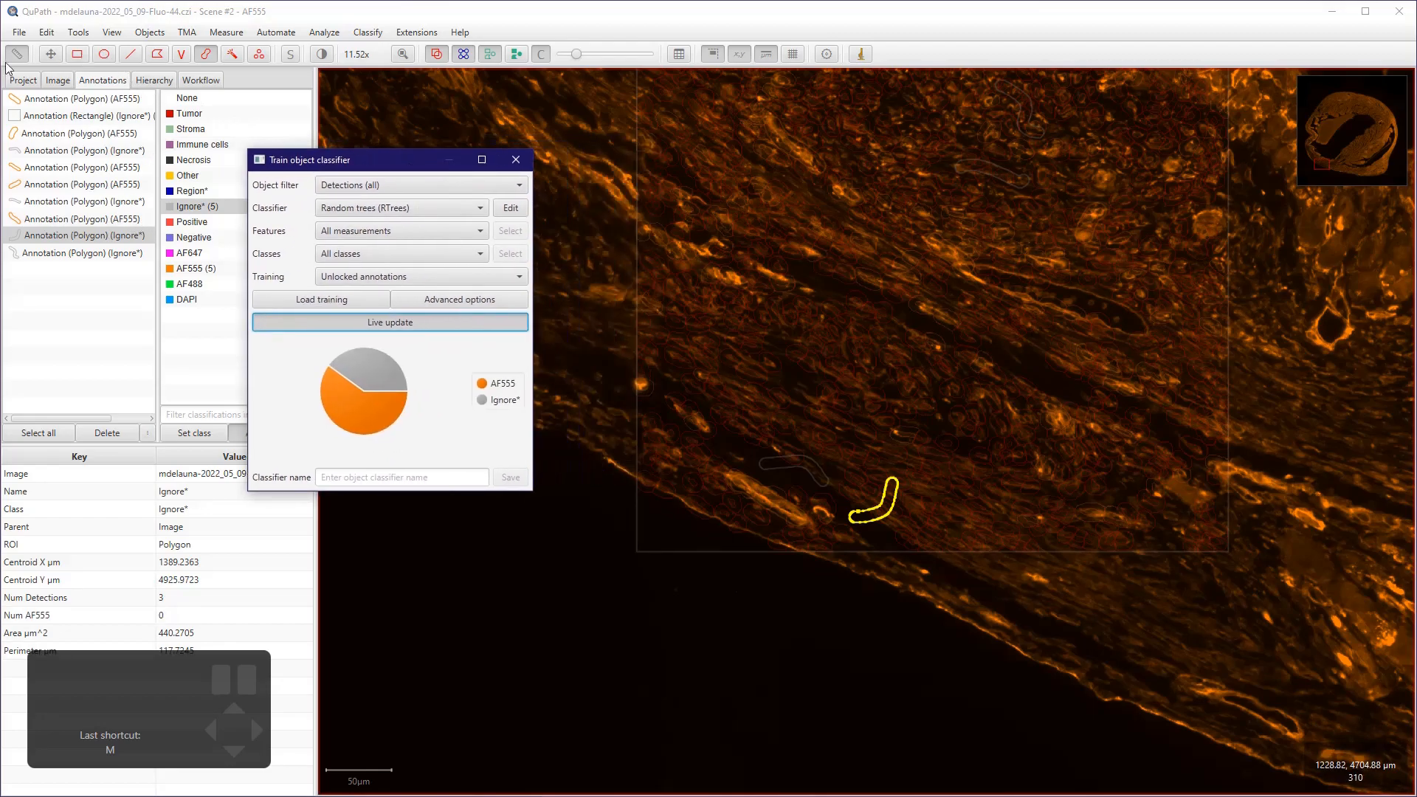
- Raise the overlay opacity, fill the detections and inspect the AF555 classification across the rectangle
{"action": "left_click_drag", "start_coordinate": [576, 54], "coordinate": [615, 54]}
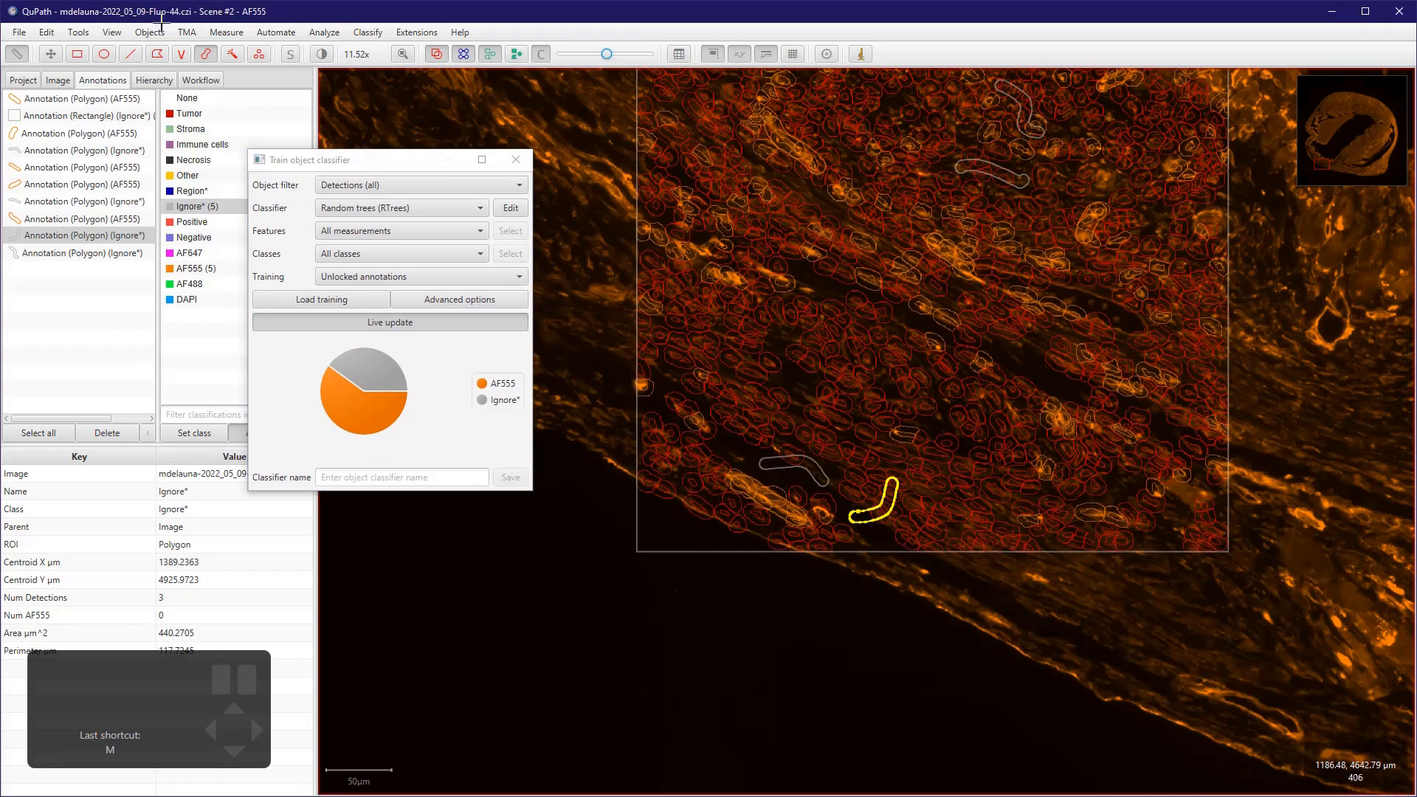
{"action": "left_click", "coordinate": [517, 54]}
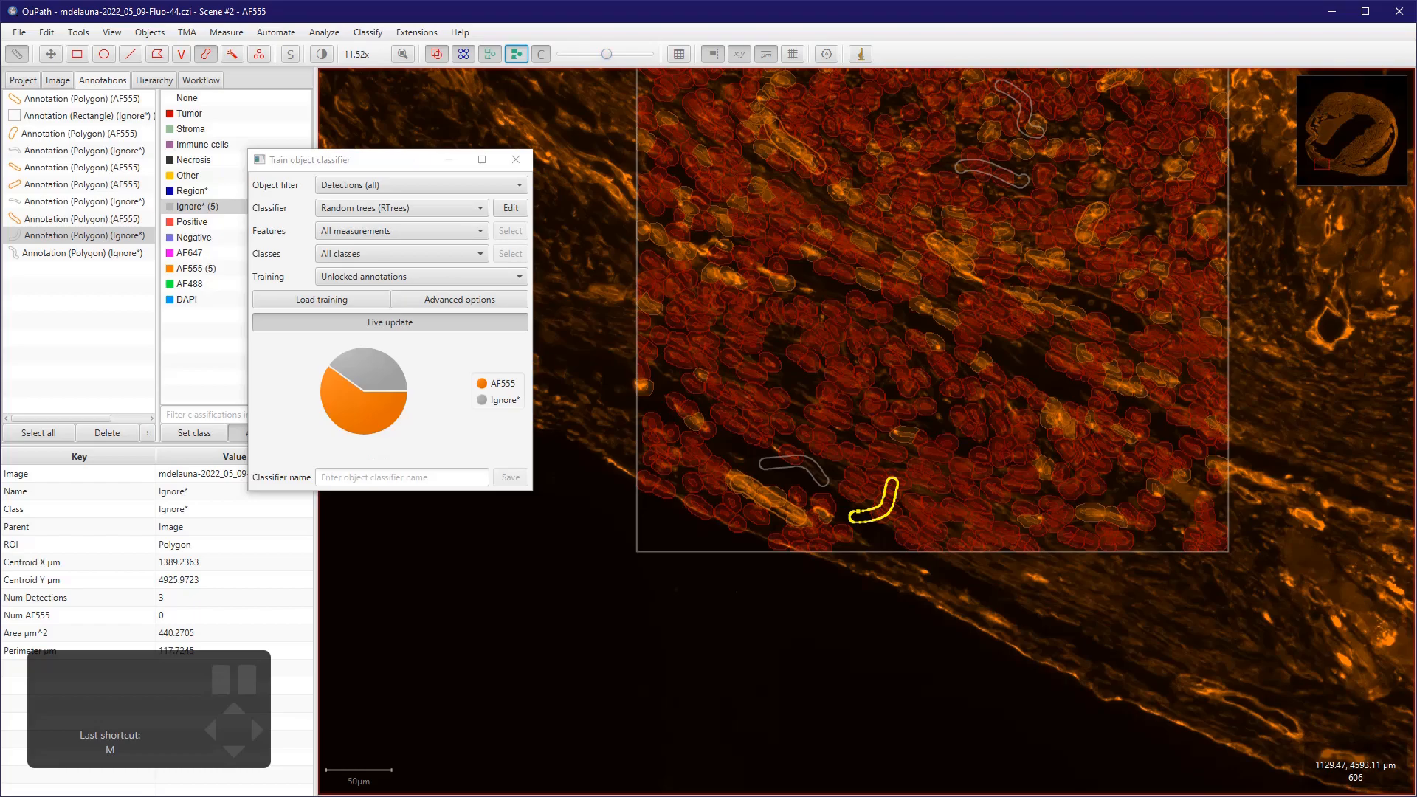
{"action": "scroll", "coordinate": [638, 230], "scroll_direction": "up", "scroll_amount": 4}
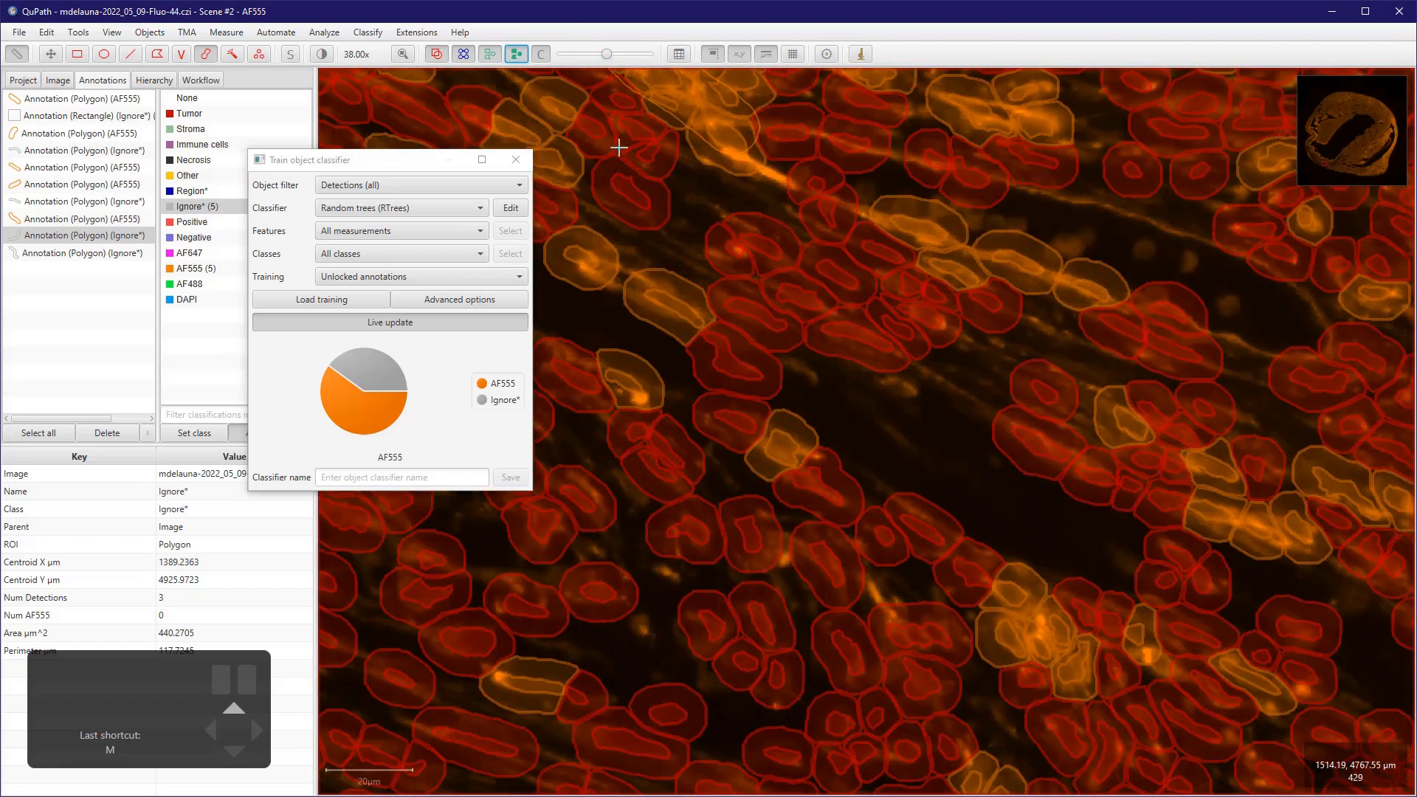
{"action": "scroll", "coordinate": [590, 170], "scroll_direction": "down", "scroll_amount": 4}
{"action": "scroll", "coordinate": [413, 280], "scroll_direction": "up", "scroll_amount": 2}
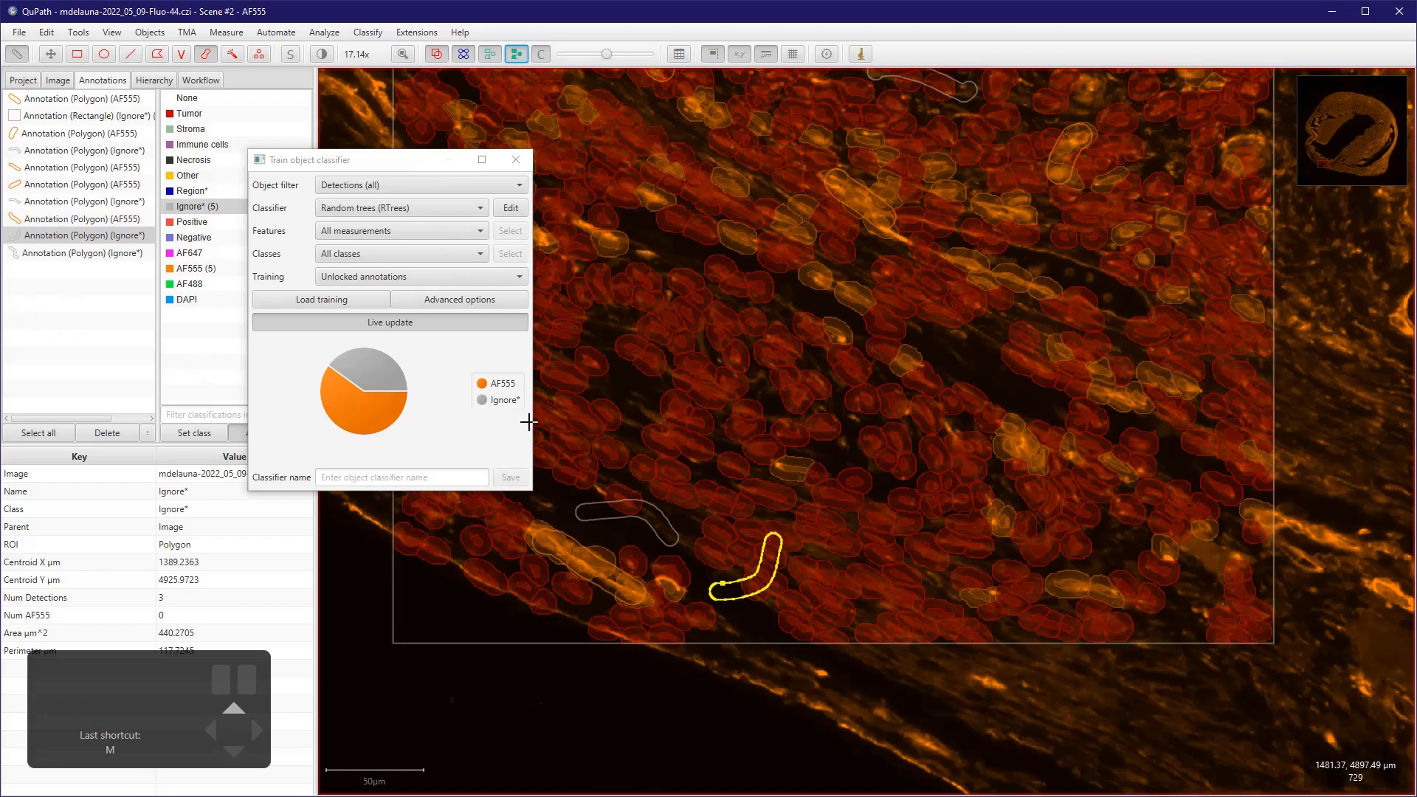
{"action": "scroll", "coordinate": [522, 595], "scroll_direction": "up", "scroll_amount": 2}
- Save the object classifier as AF555_cell_classifier and close the training dialog
{"action": "left_click", "coordinate": [402, 477]}
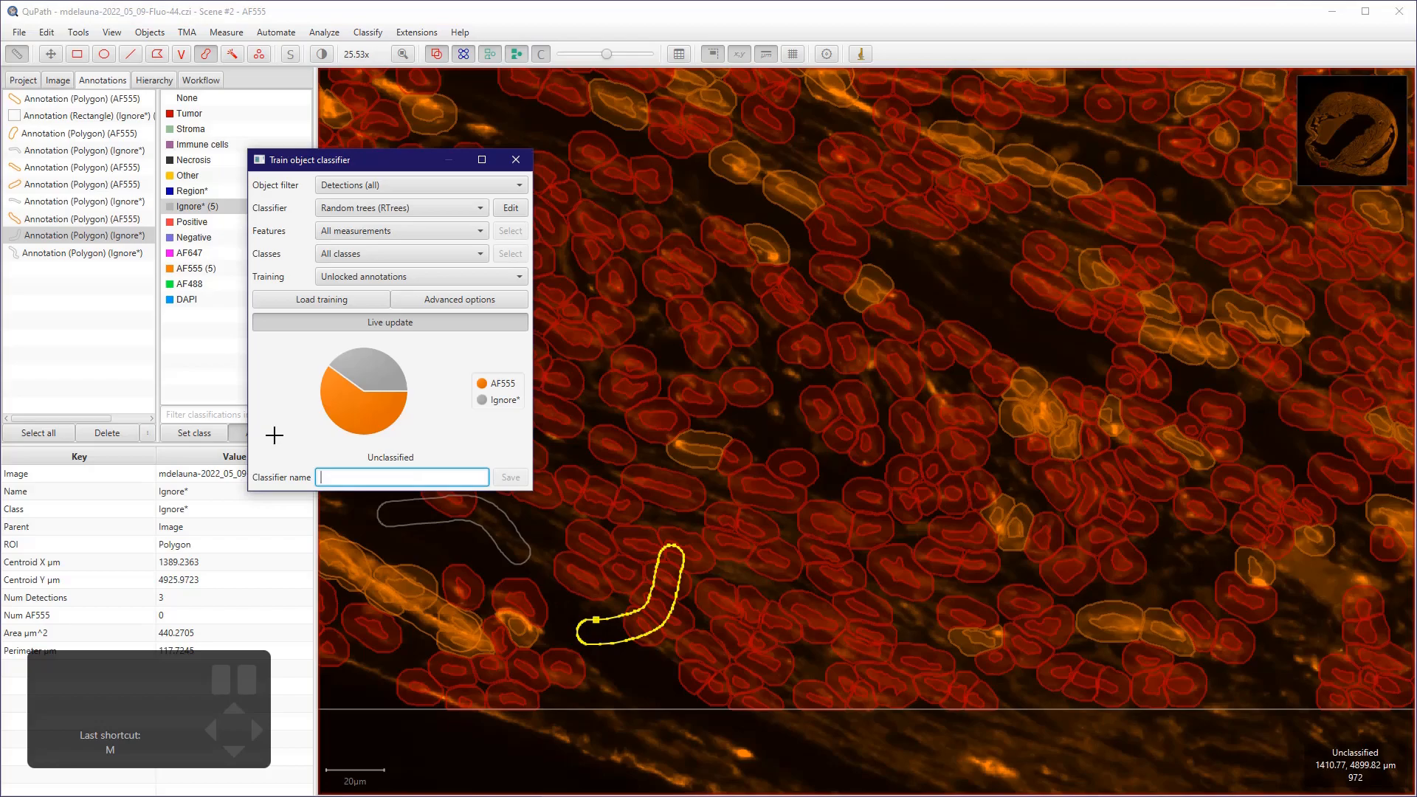
{"action": "type", "text": "AF555_cell_classifier"}
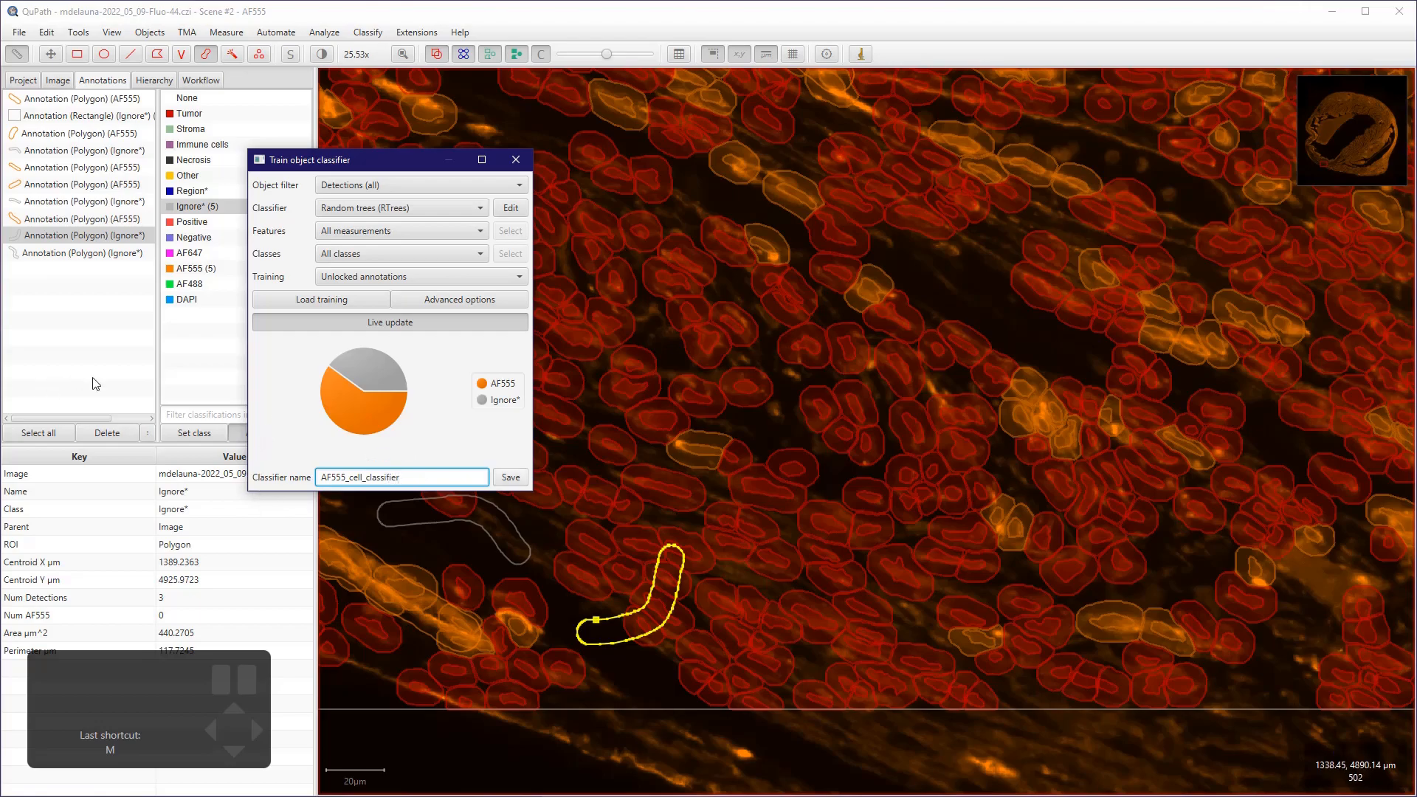
{"action": "left_click", "coordinate": [513, 477]}
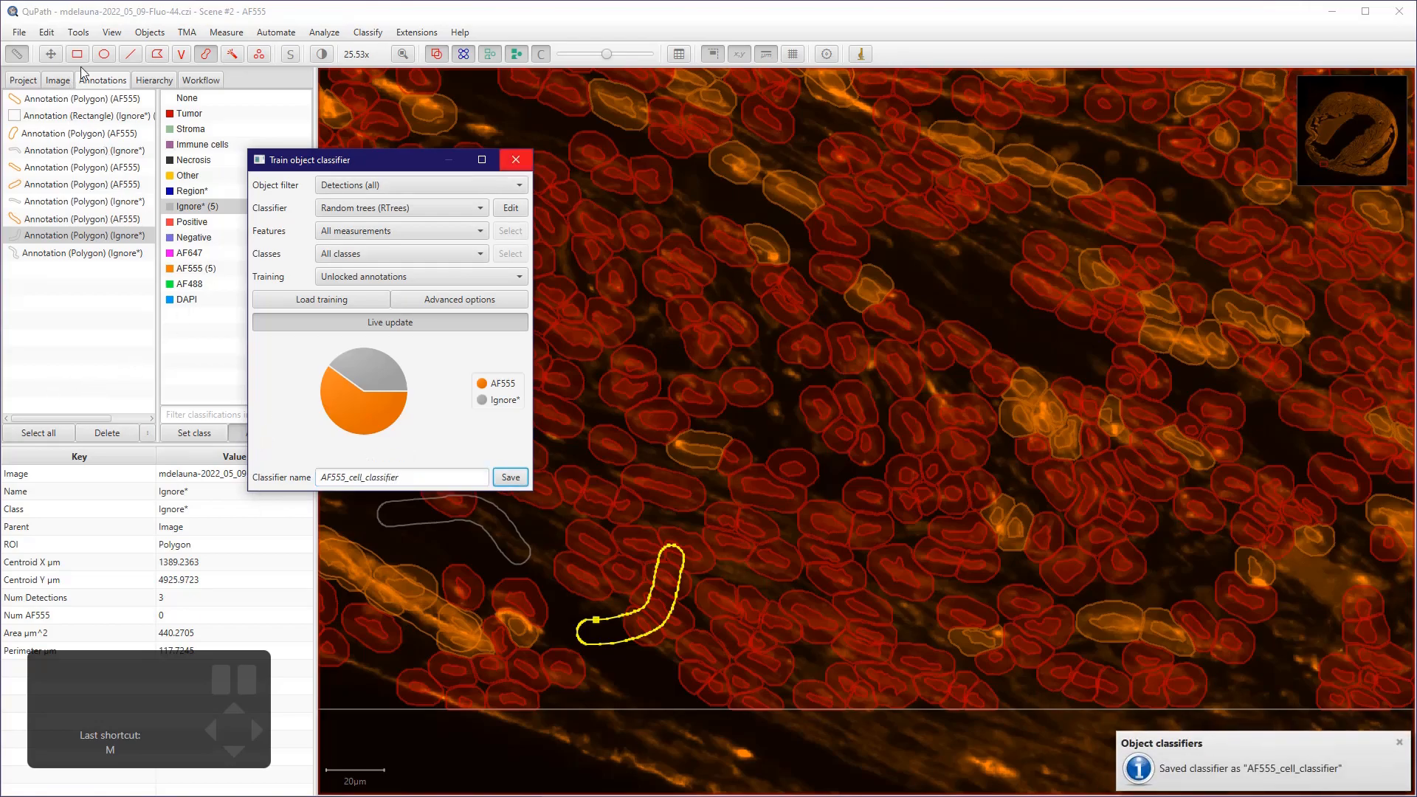
{"action": "left_click", "coordinate": [516, 159]}
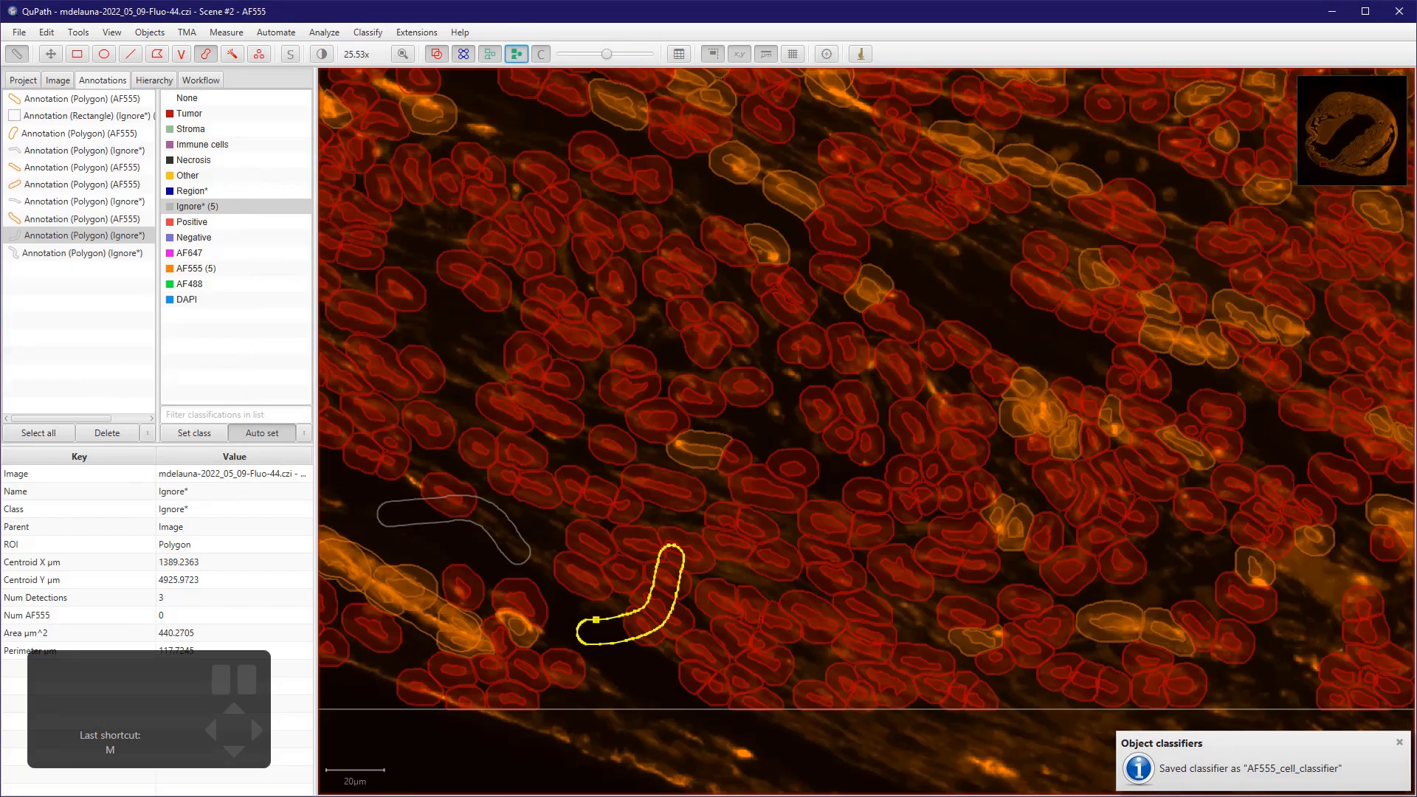
- Open the Scene #2 - AF647 project image, saving the changes to the AF555 image
{"action": "left_click", "coordinate": [58, 80]}
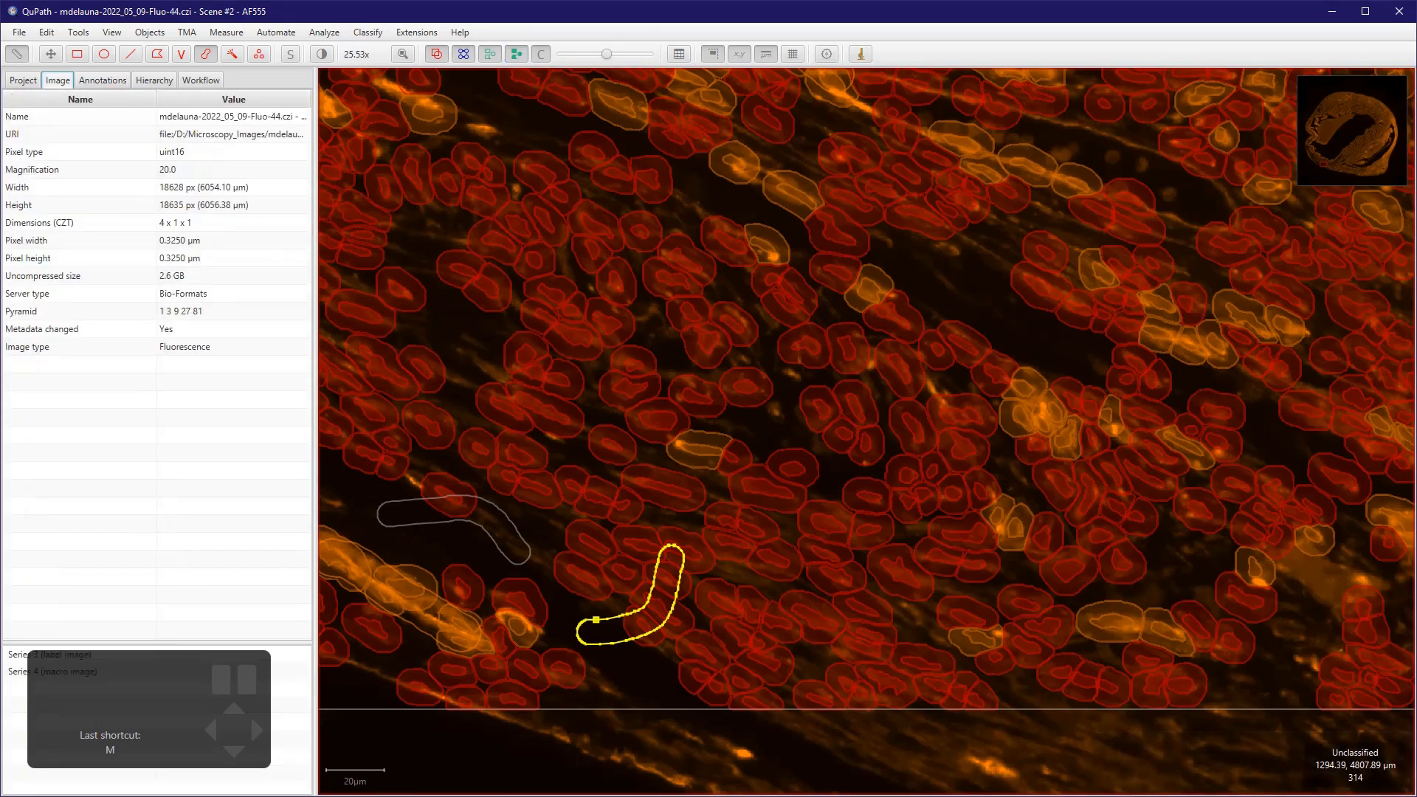
{"action": "left_click", "coordinate": [23, 80]}
{"action": "left_click", "coordinate": [177, 269]}
{"action": "double_click", "coordinate": [177, 269]}
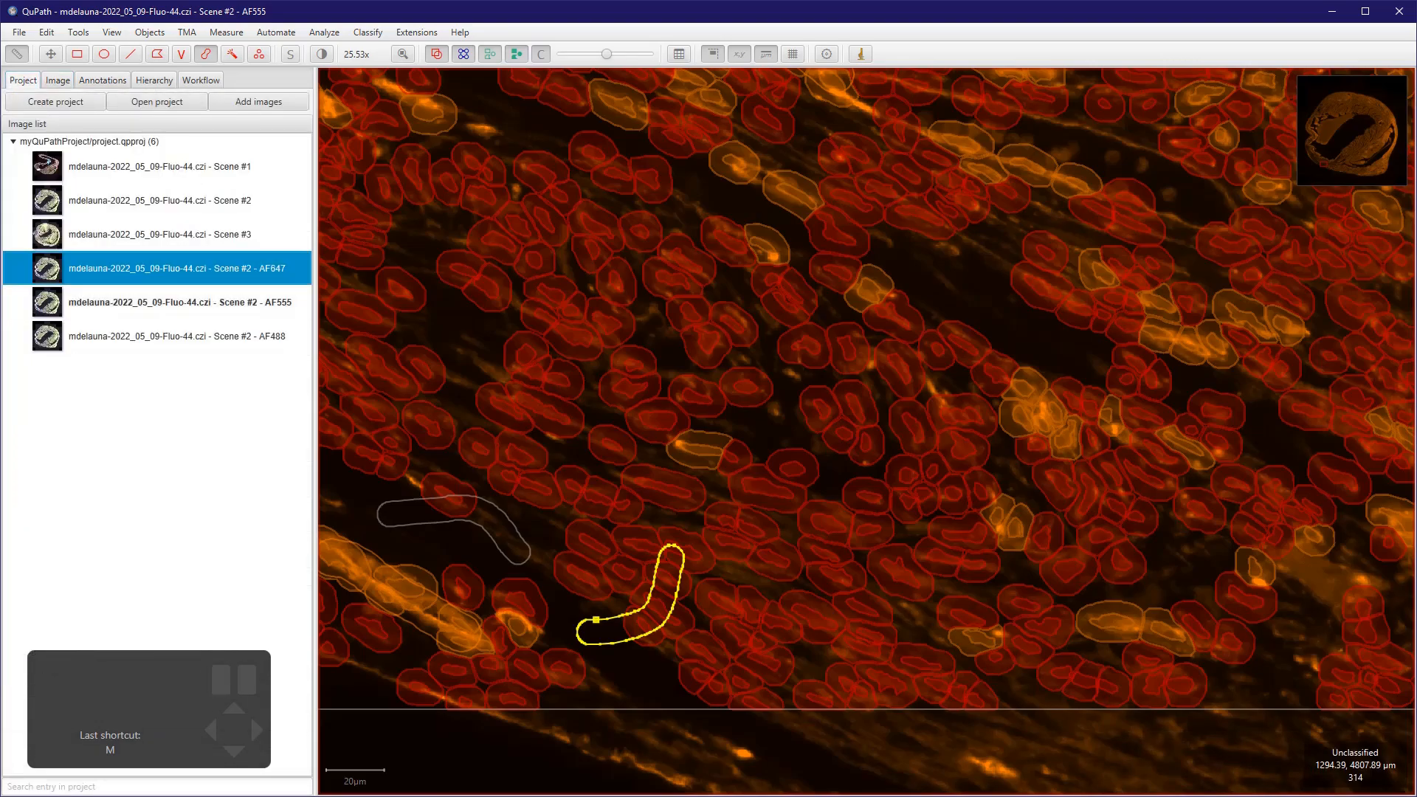
{"action": "left_click", "coordinate": [746, 439]}
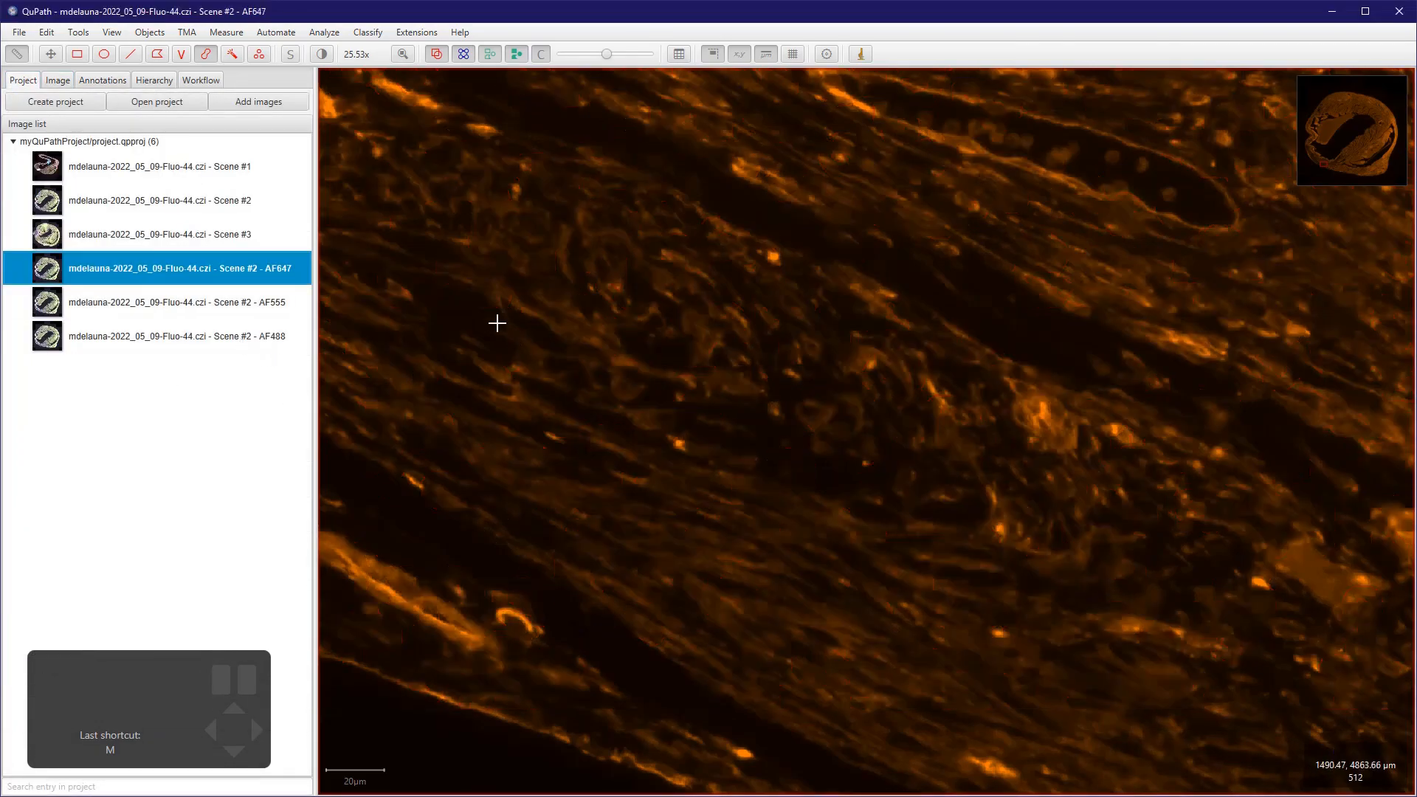
- Display only the AF647 channel, close the brightness and contrast settings and show a wider area of the tissue
{"action": "left_click", "coordinate": [322, 54]}
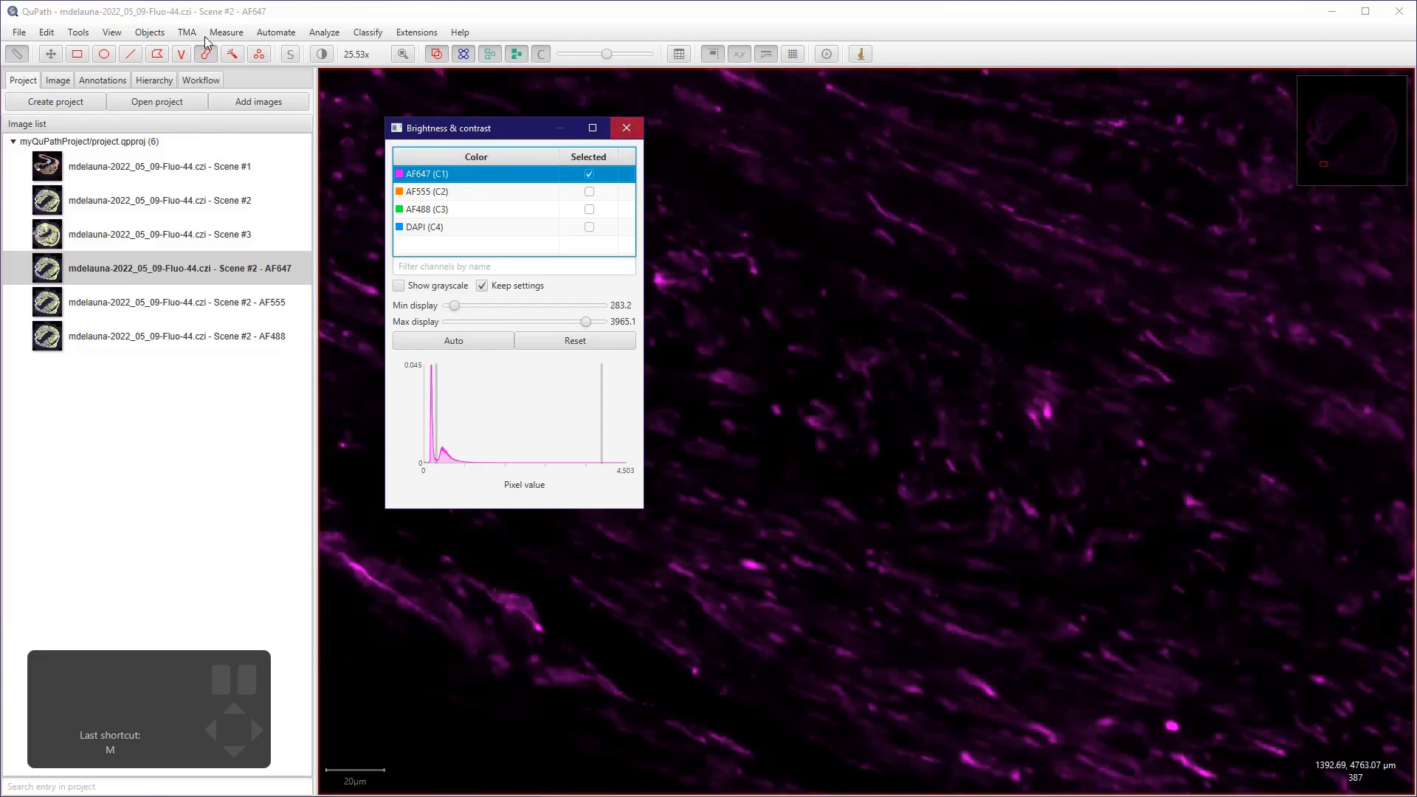
{"action": "left_click", "coordinate": [626, 128]}
{"action": "scroll", "coordinate": [607, 332], "scroll_direction": "down", "scroll_amount": 5}
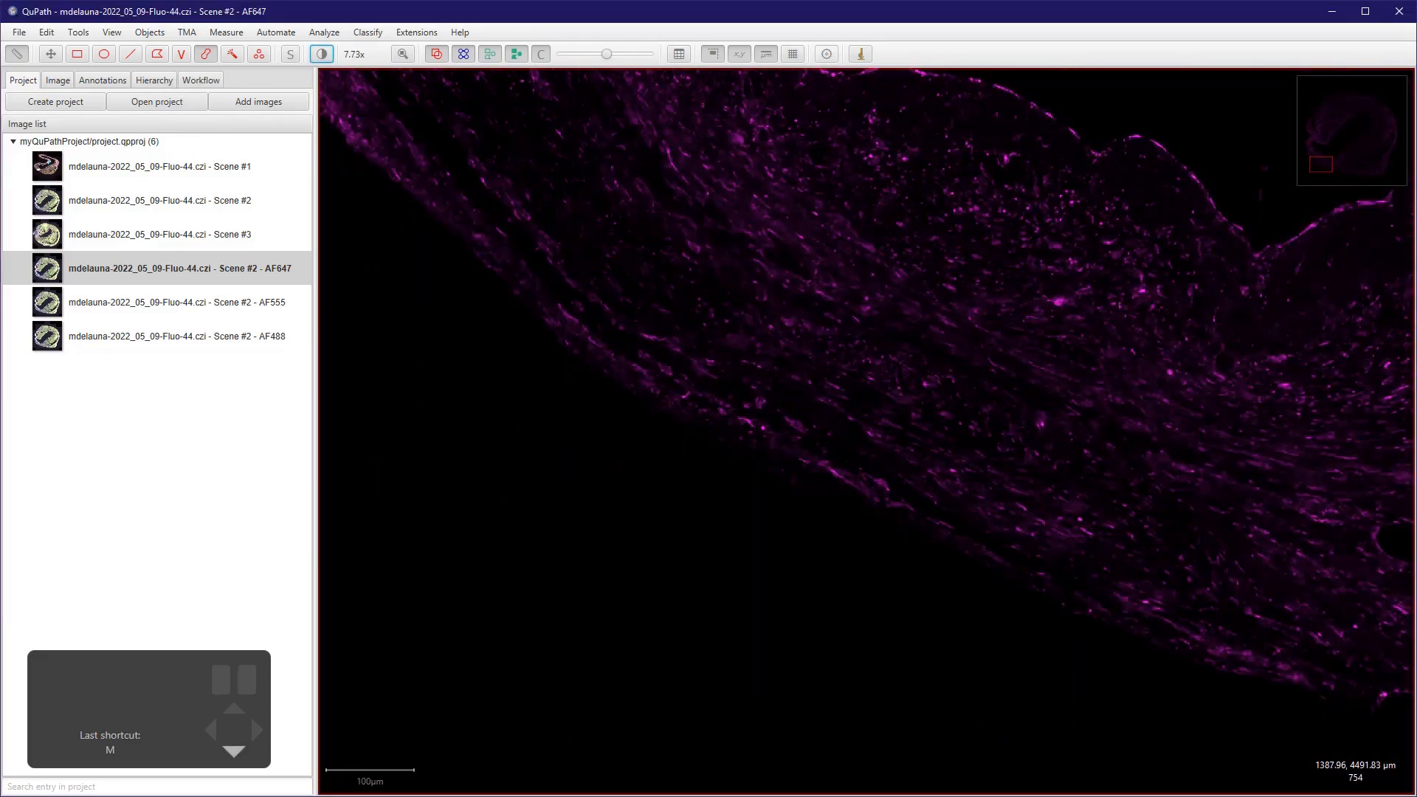
- Draw a rectangle annotation of about 258,190 µm² over the tissue and run the step2 cell detection script on it
{"action": "left_click", "coordinate": [77, 54]}
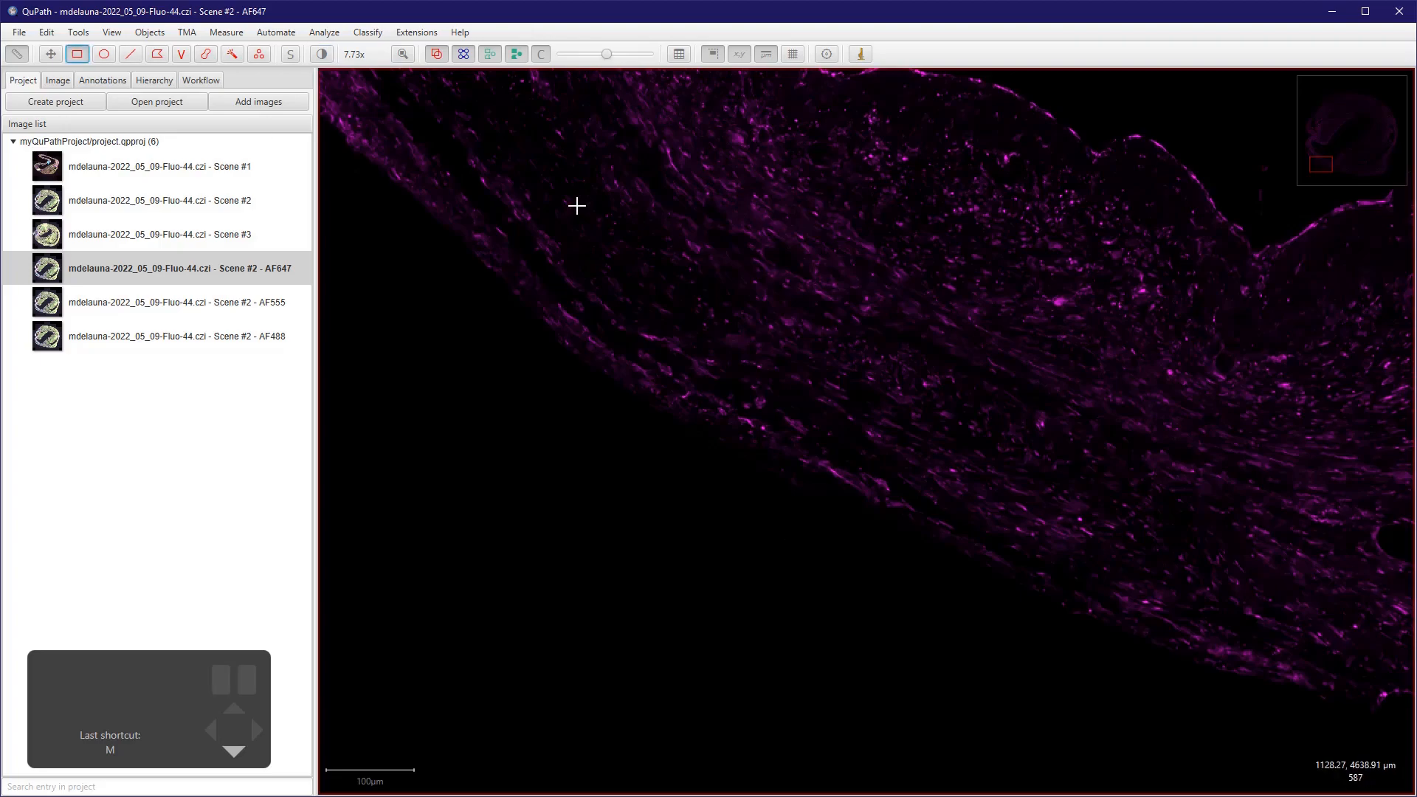
{"action": "left_click_drag", "start_coordinate": [809, 109], "coordinate": [1252, 559]}
{"action": "left_click", "coordinate": [324, 31]}
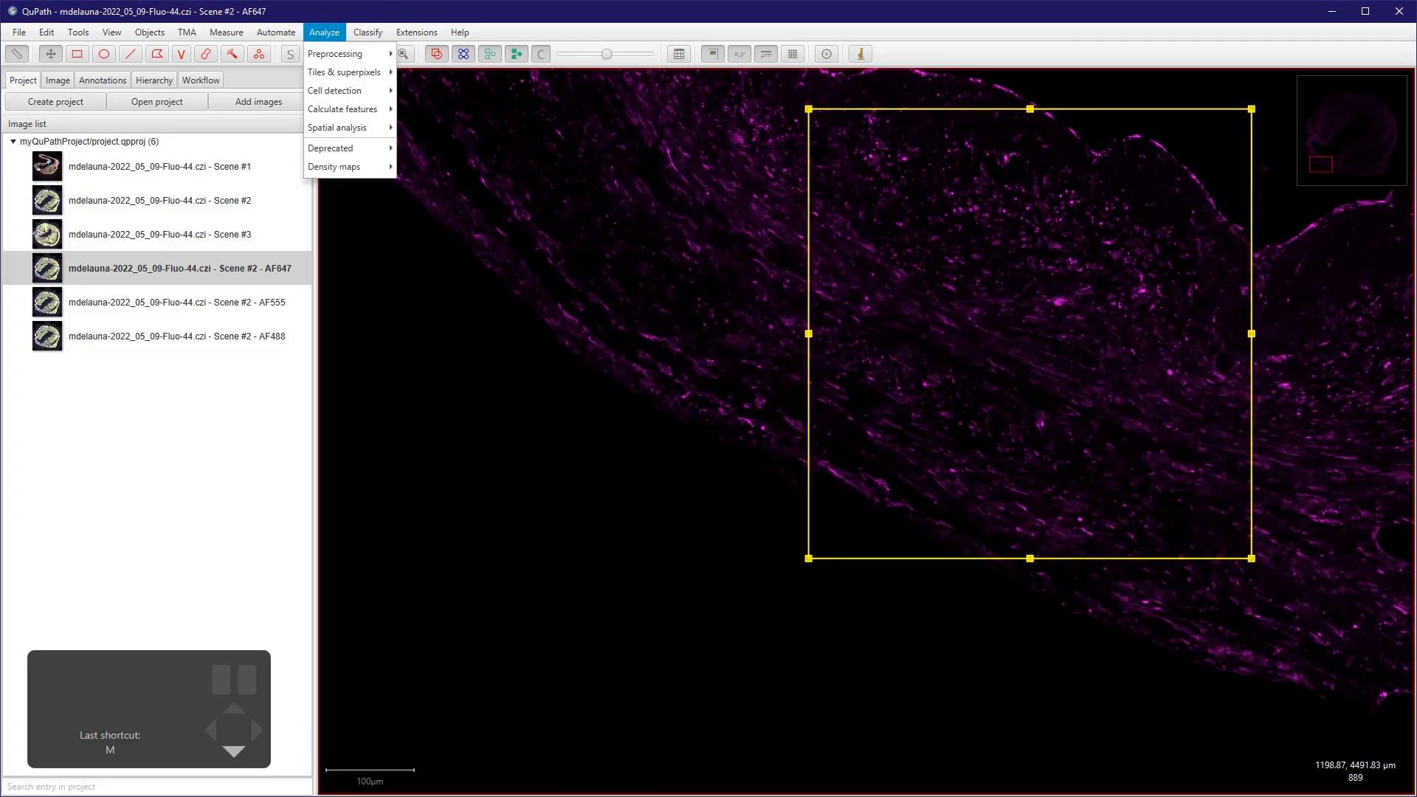
{"action": "mouse_move", "coordinate": [275, 32]}
{"action": "mouse_move", "coordinate": [286, 169]}
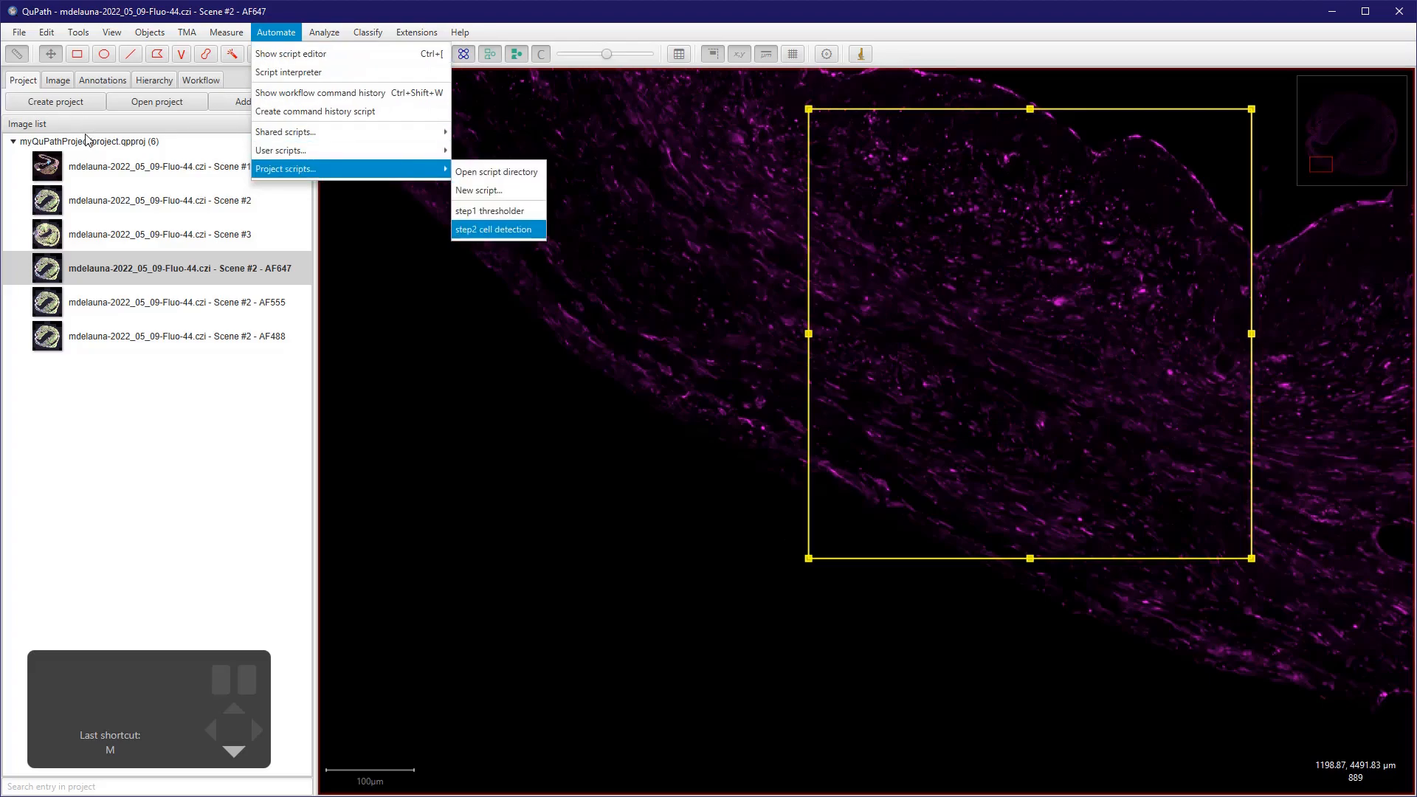
{"action": "left_click", "coordinate": [496, 229]}
{"action": "left_click", "coordinate": [461, 183]}
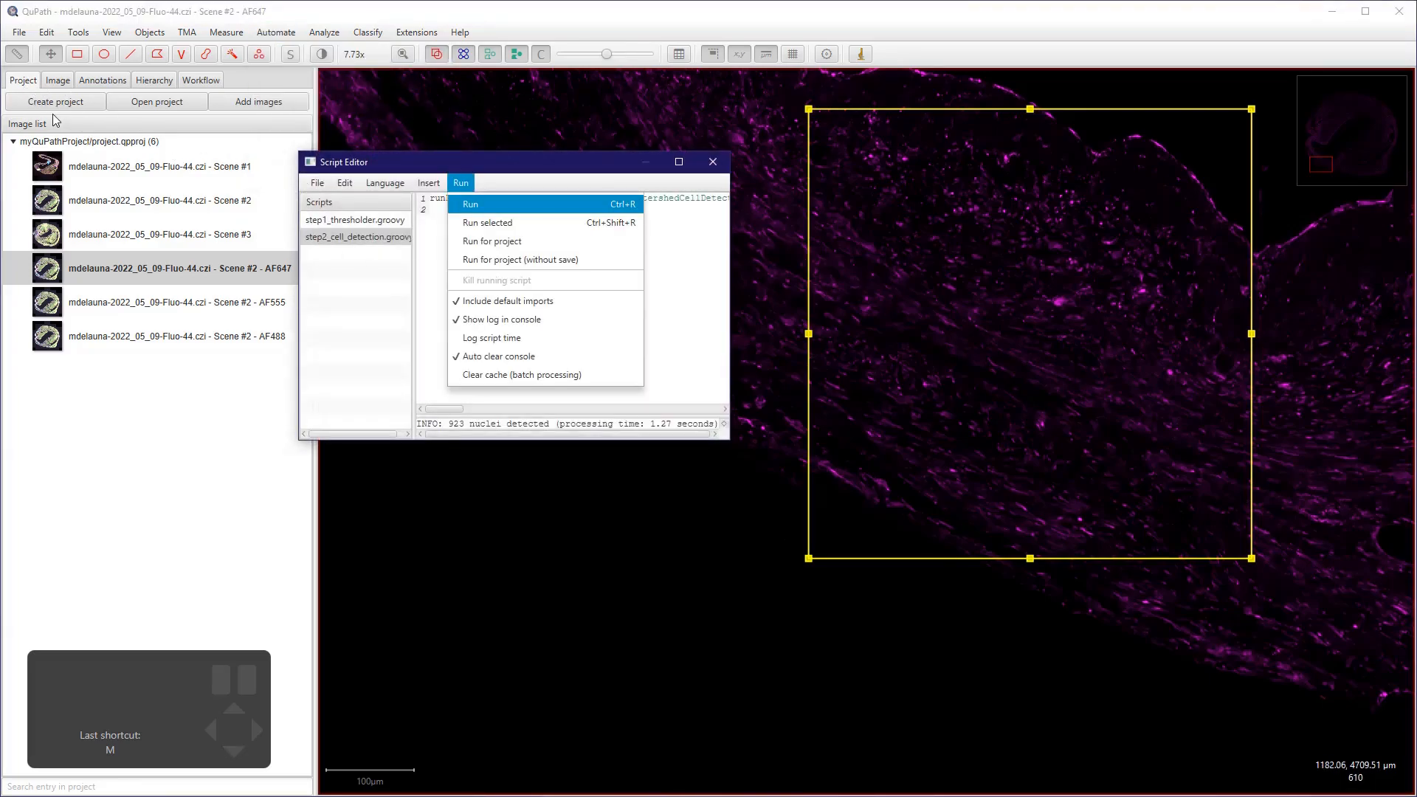
{"action": "left_click", "coordinate": [482, 202]}
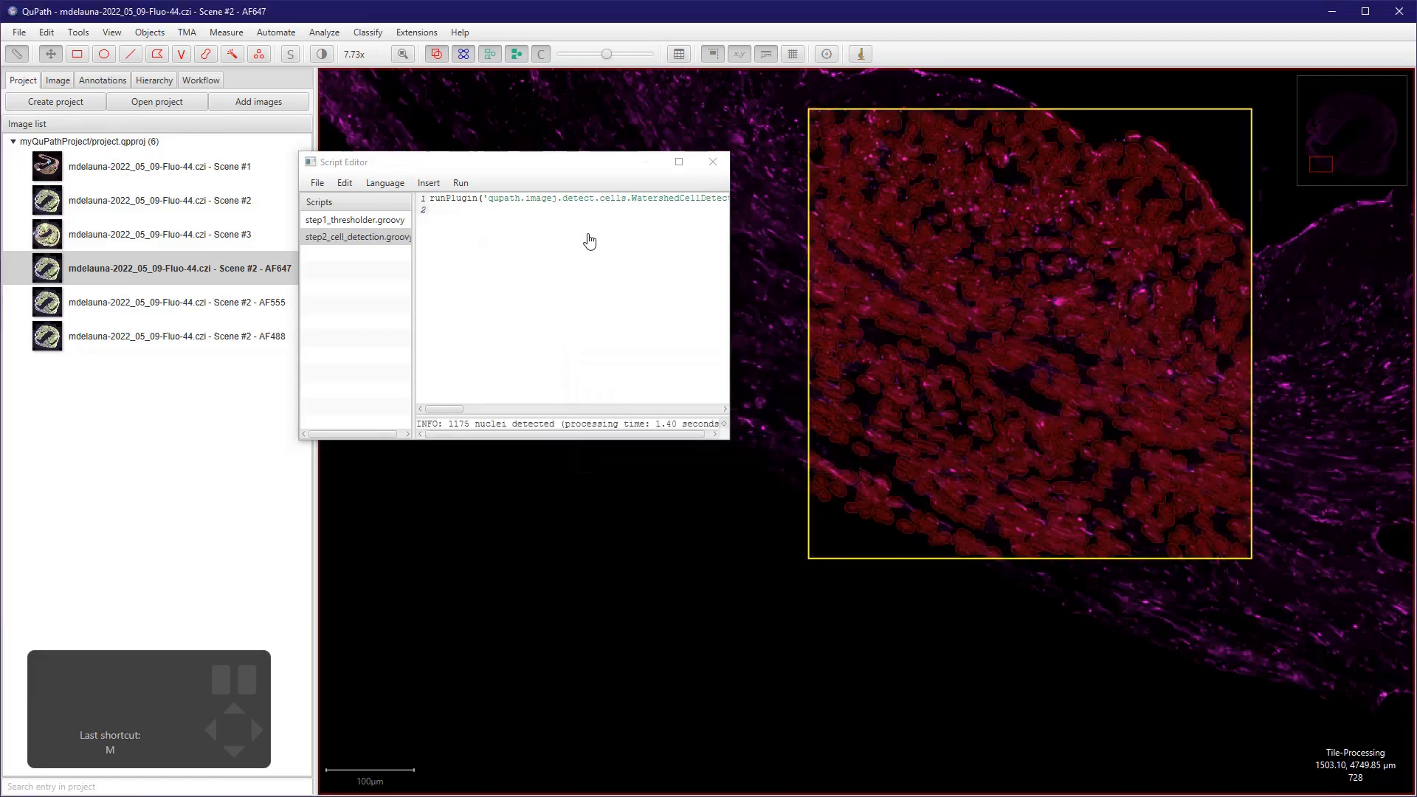
{"action": "left_click", "coordinate": [713, 162]}
- Lower the overlay opacity and brush two AF647 annotations over brightly stained cells near the rectangle's lower-left part
{"action": "scroll", "coordinate": [625, 328], "scroll_direction": "up", "scroll_amount": 5}
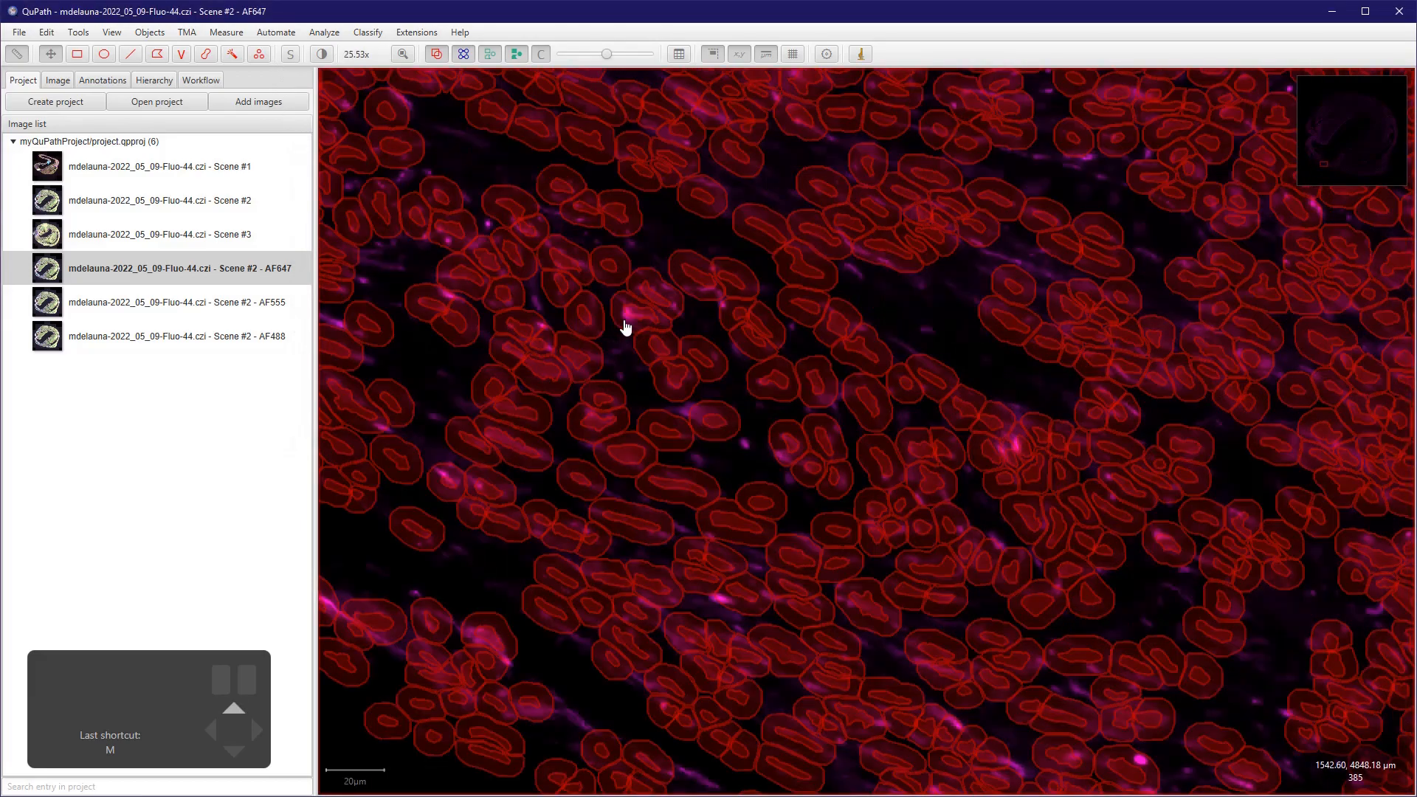
{"action": "left_click_drag", "start_coordinate": [605, 53], "coordinate": [576, 54]}
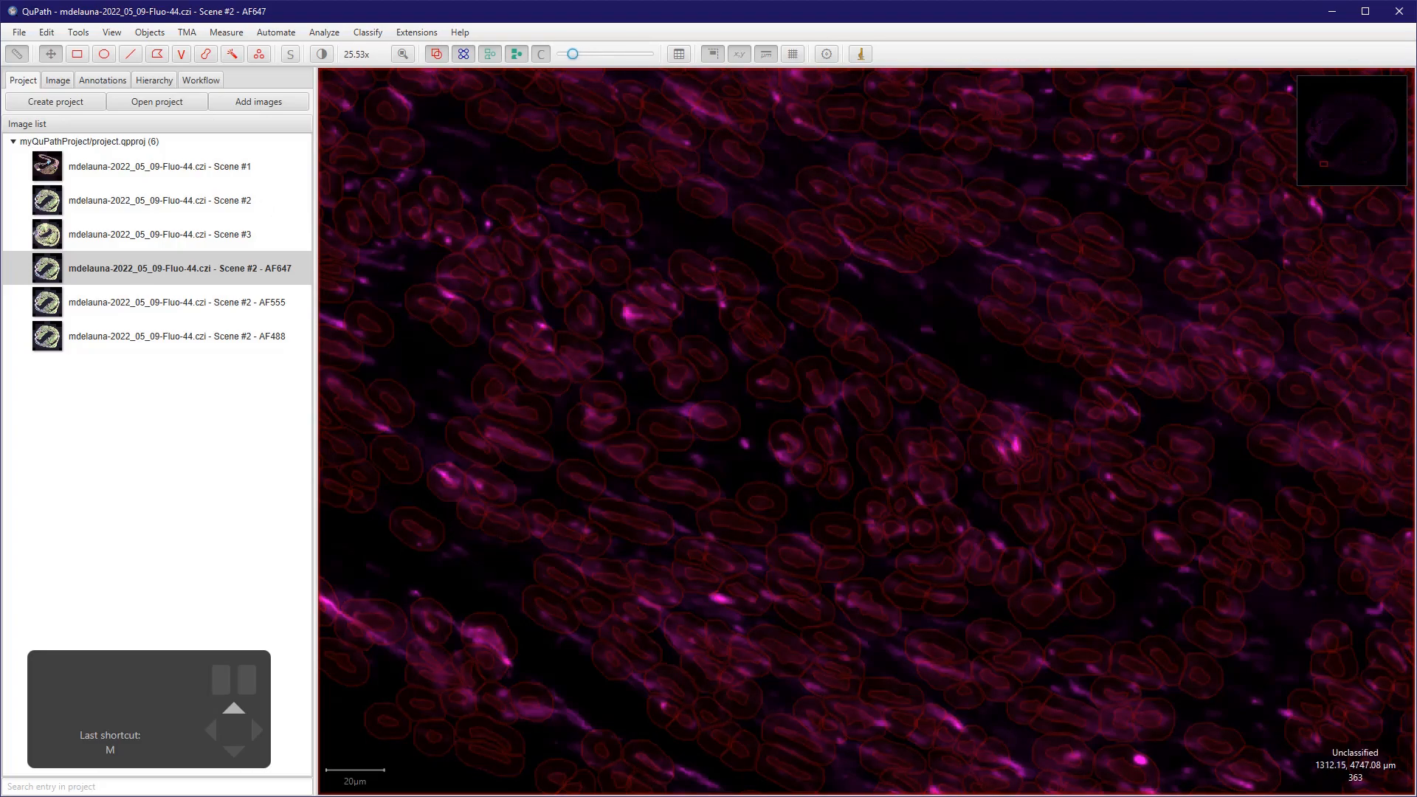
{"action": "left_click", "coordinate": [103, 80]}
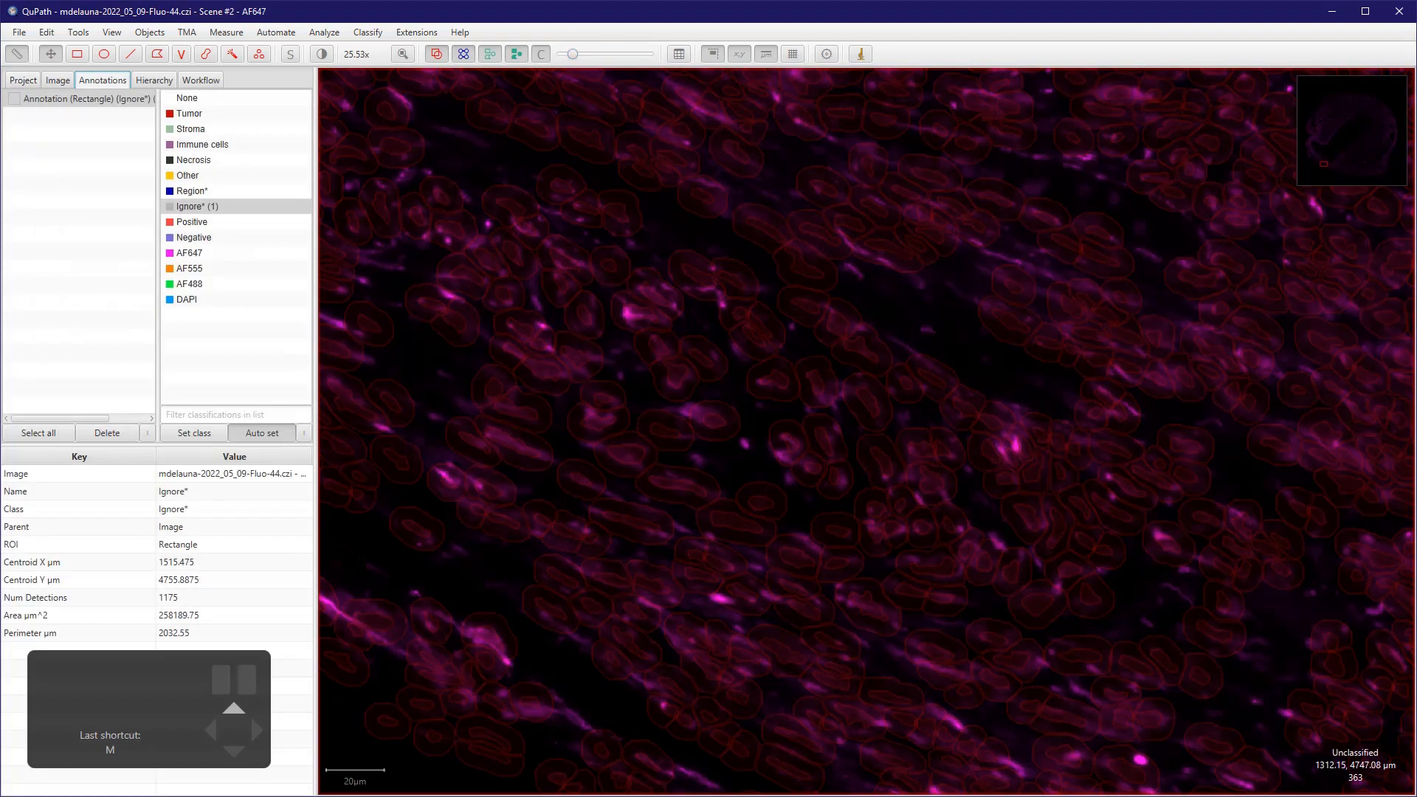
{"action": "left_click", "coordinate": [189, 253]}
{"action": "left_click", "coordinate": [206, 54]}
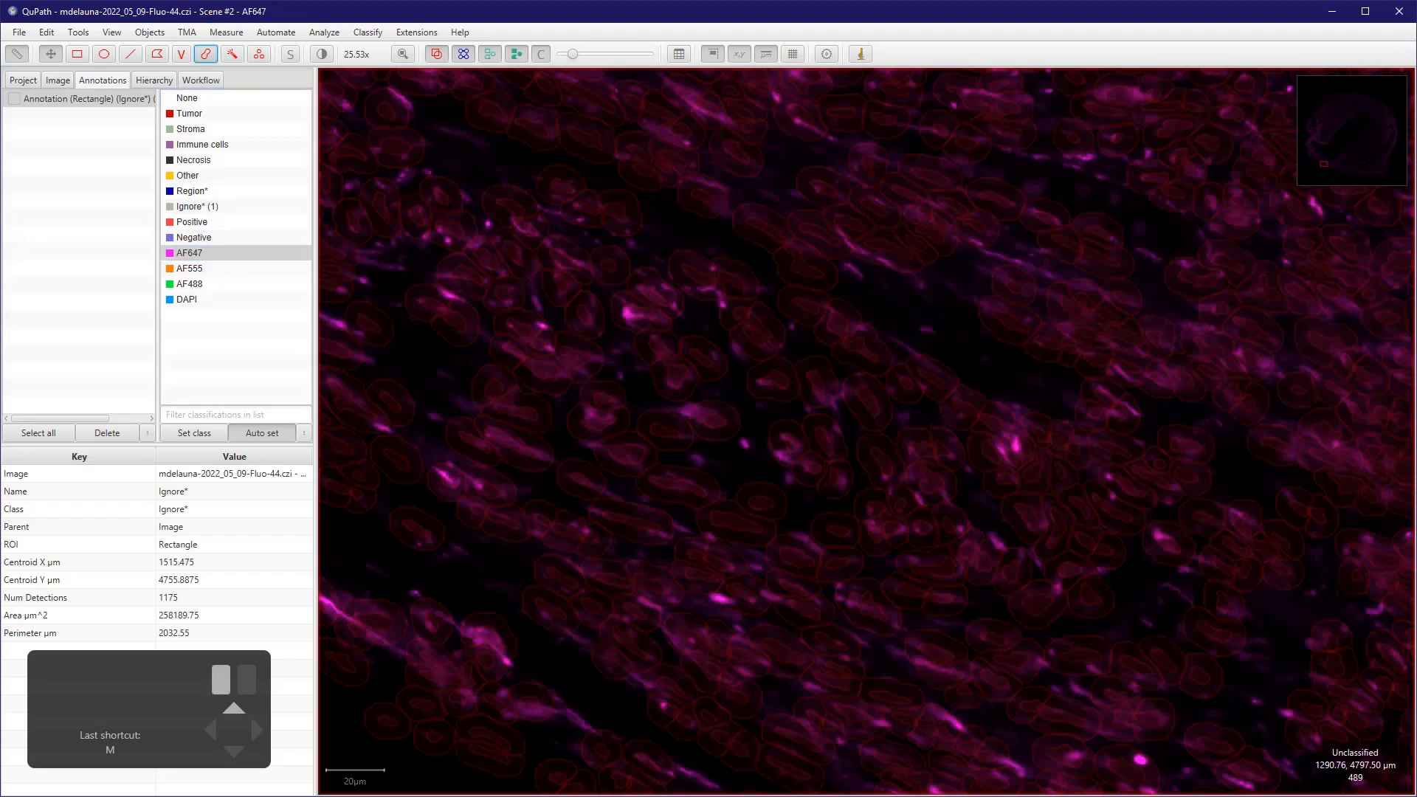
{"action": "scroll", "coordinate": [549, 661], "scroll_direction": "down", "scroll_amount": 4}
{"action": "scroll", "coordinate": [483, 664], "scroll_direction": "up", "scroll_amount": 8}
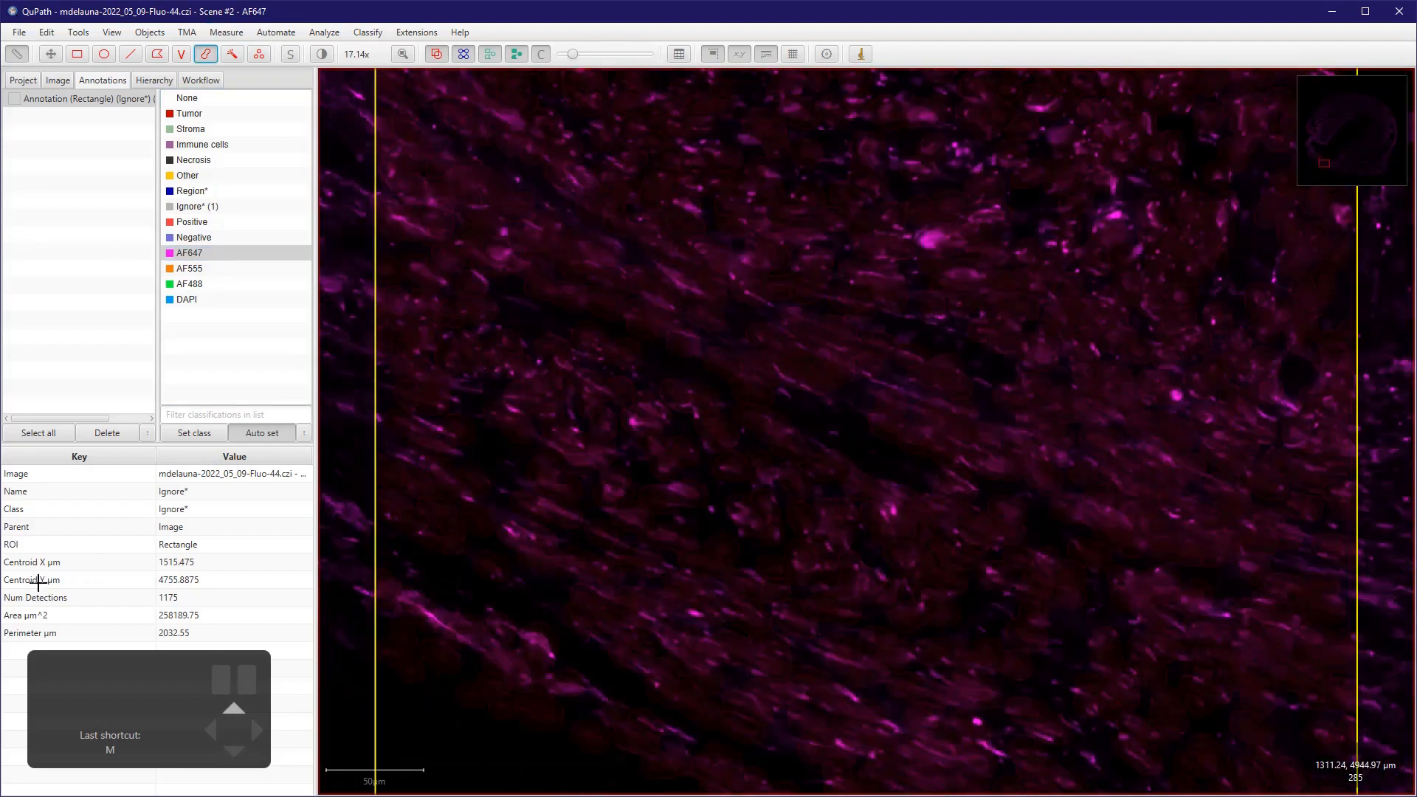
{"action": "left_click_drag", "start_coordinate": [366, 535], "coordinate": [550, 644]}
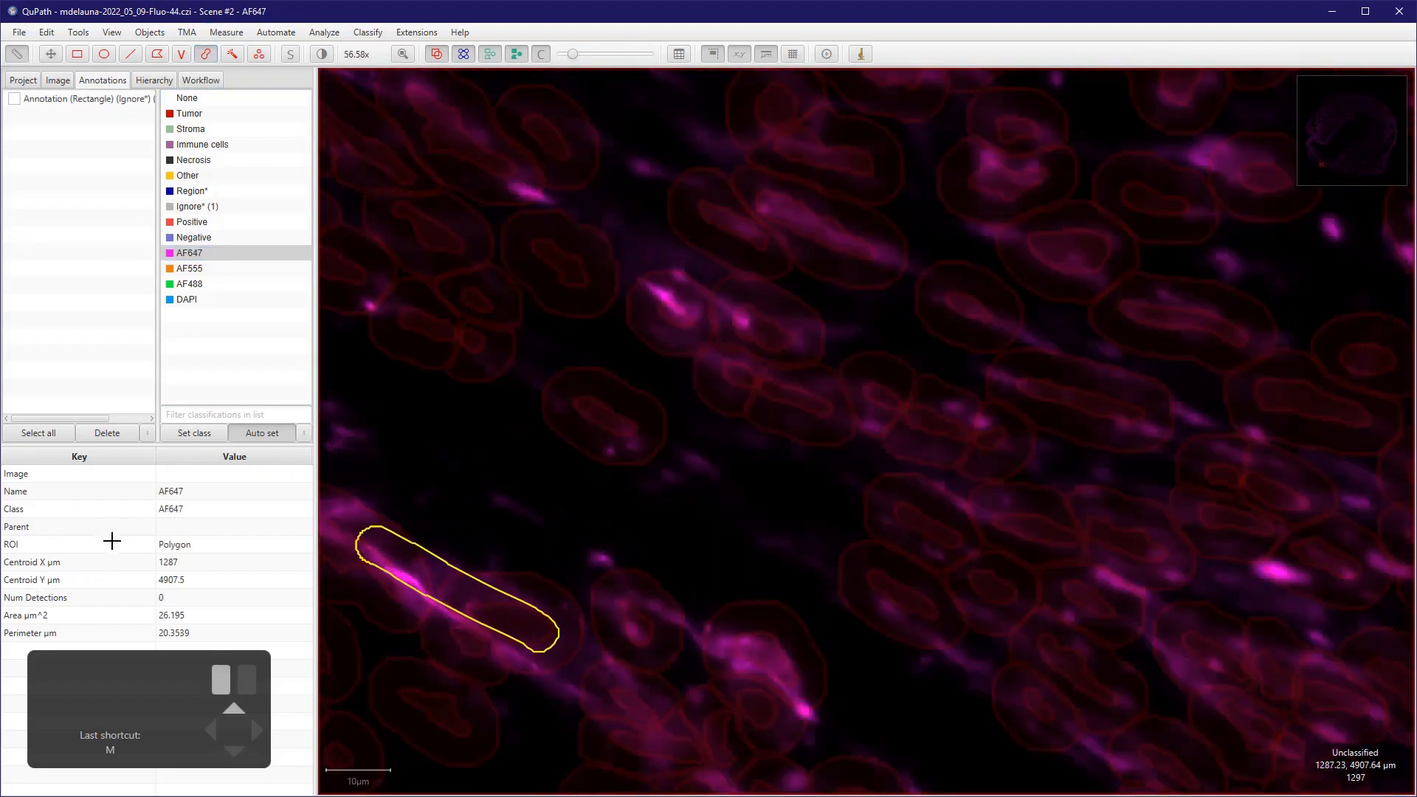
{"action": "left_click_drag", "start_coordinate": [725, 642], "coordinate": [787, 696]}
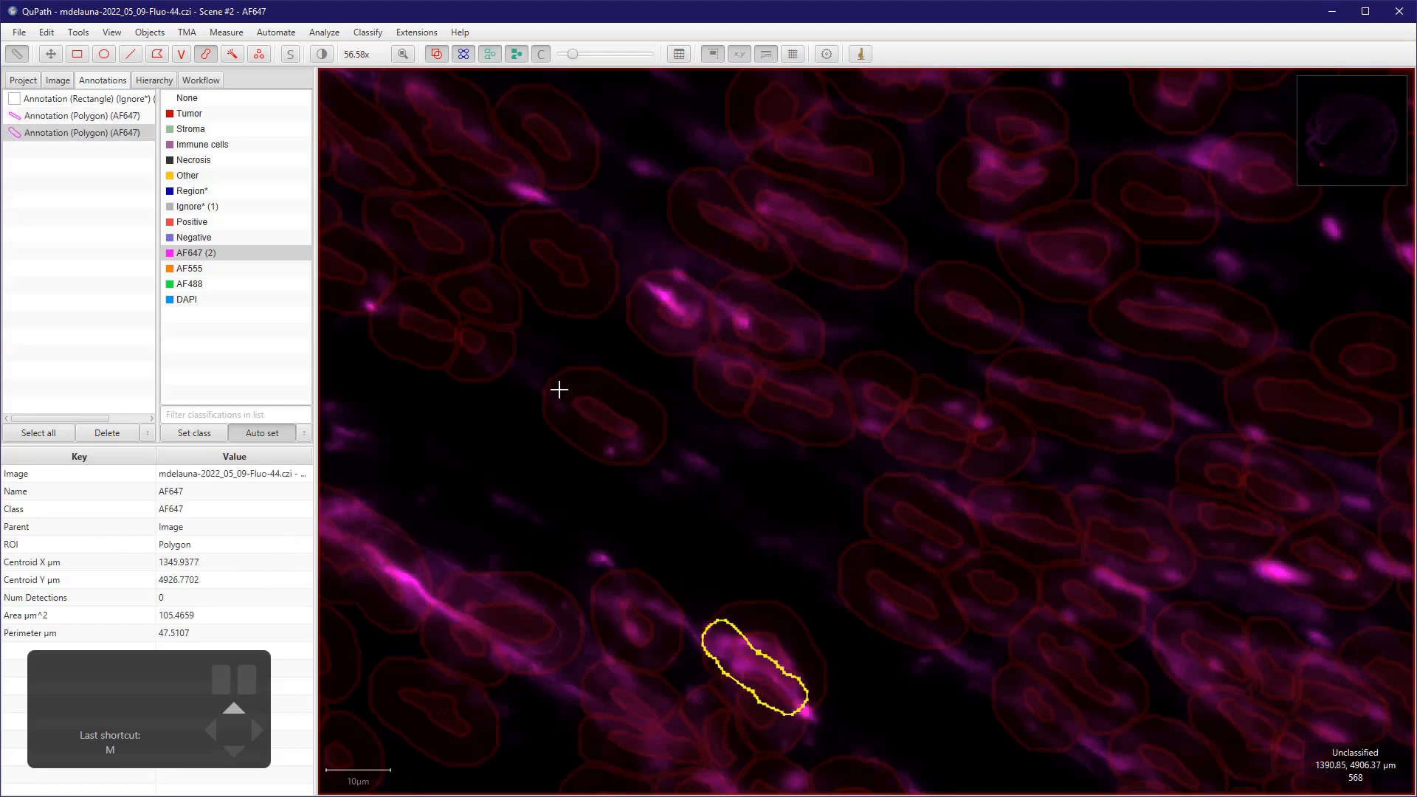
- Brush three more AF647 annotations over bright cells in the middle and upper parts of the rectangle
{"action": "scroll", "coordinate": [967, 465], "scroll_direction": "down", "scroll_amount": 3}
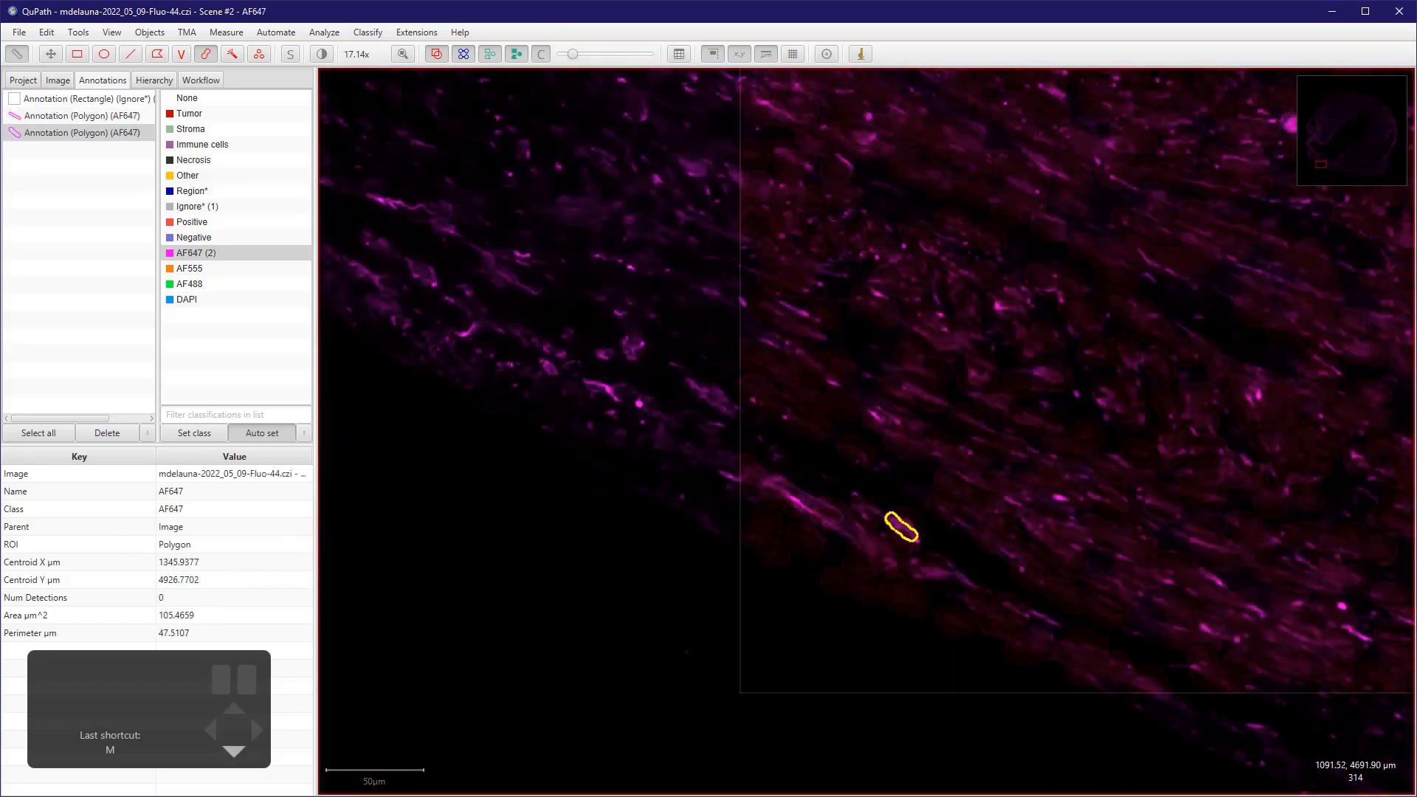
{"action": "key", "text": "m"}
{"action": "mouse_move", "coordinate": [848, 354]}
{"action": "left_mouse_down"}
{"action": "mouse_move", "coordinate": [612, 378]}
{"action": "mouse_move", "coordinate": [496, 444]}
{"action": "left_mouse_up"}
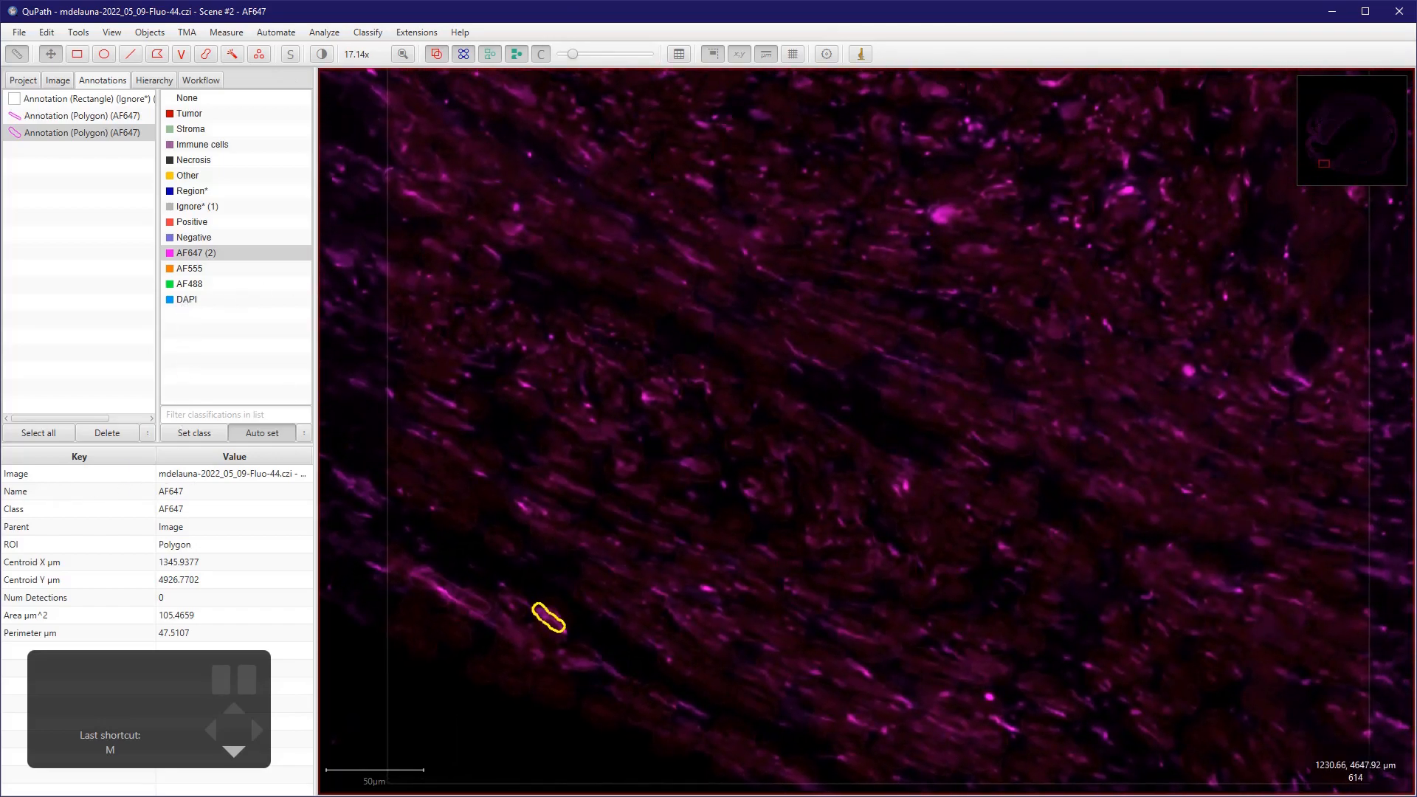
{"action": "key", "text": "b"}
{"action": "scroll", "coordinate": [811, 362], "scroll_direction": "up", "scroll_amount": 5}
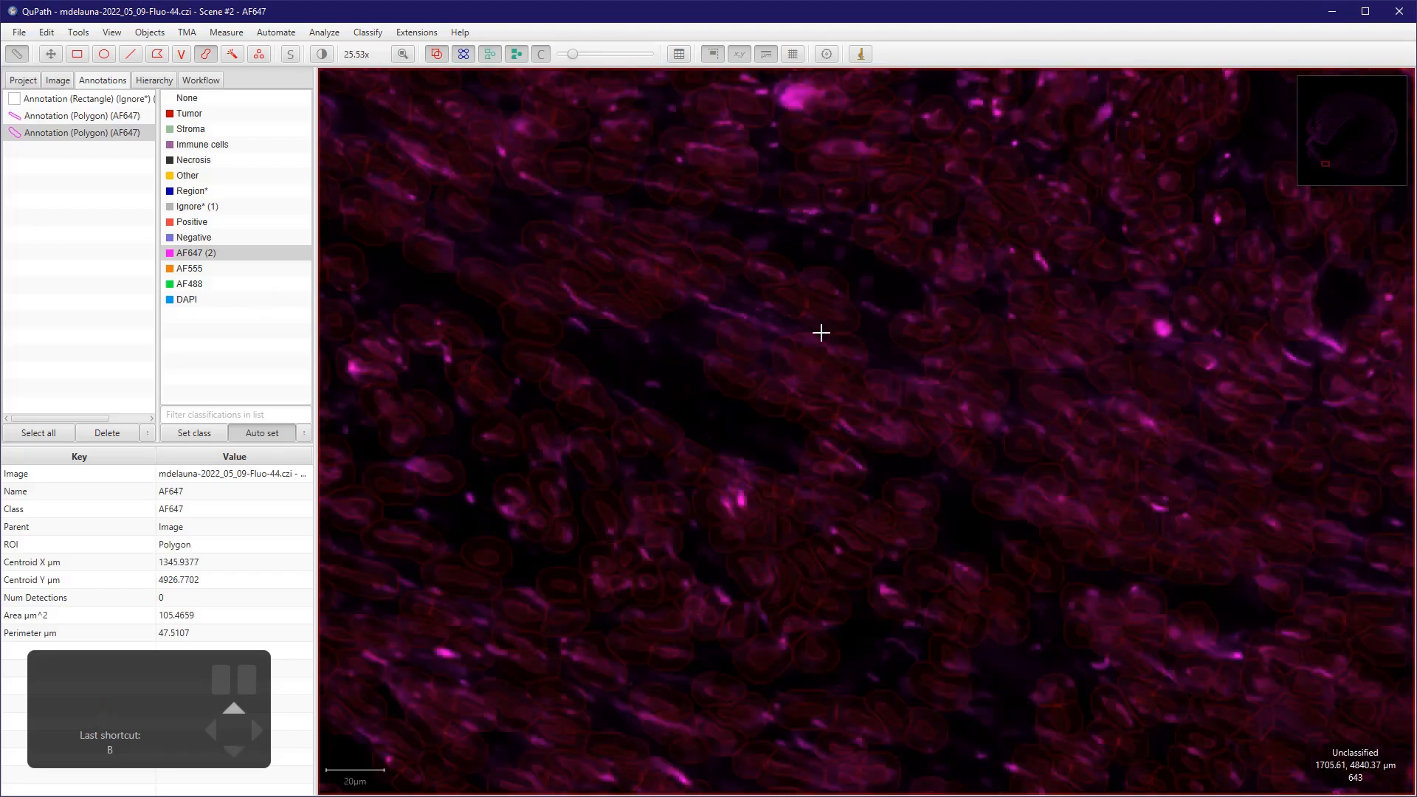
{"action": "left_click_drag", "start_coordinate": [712, 219], "coordinate": [744, 233]}
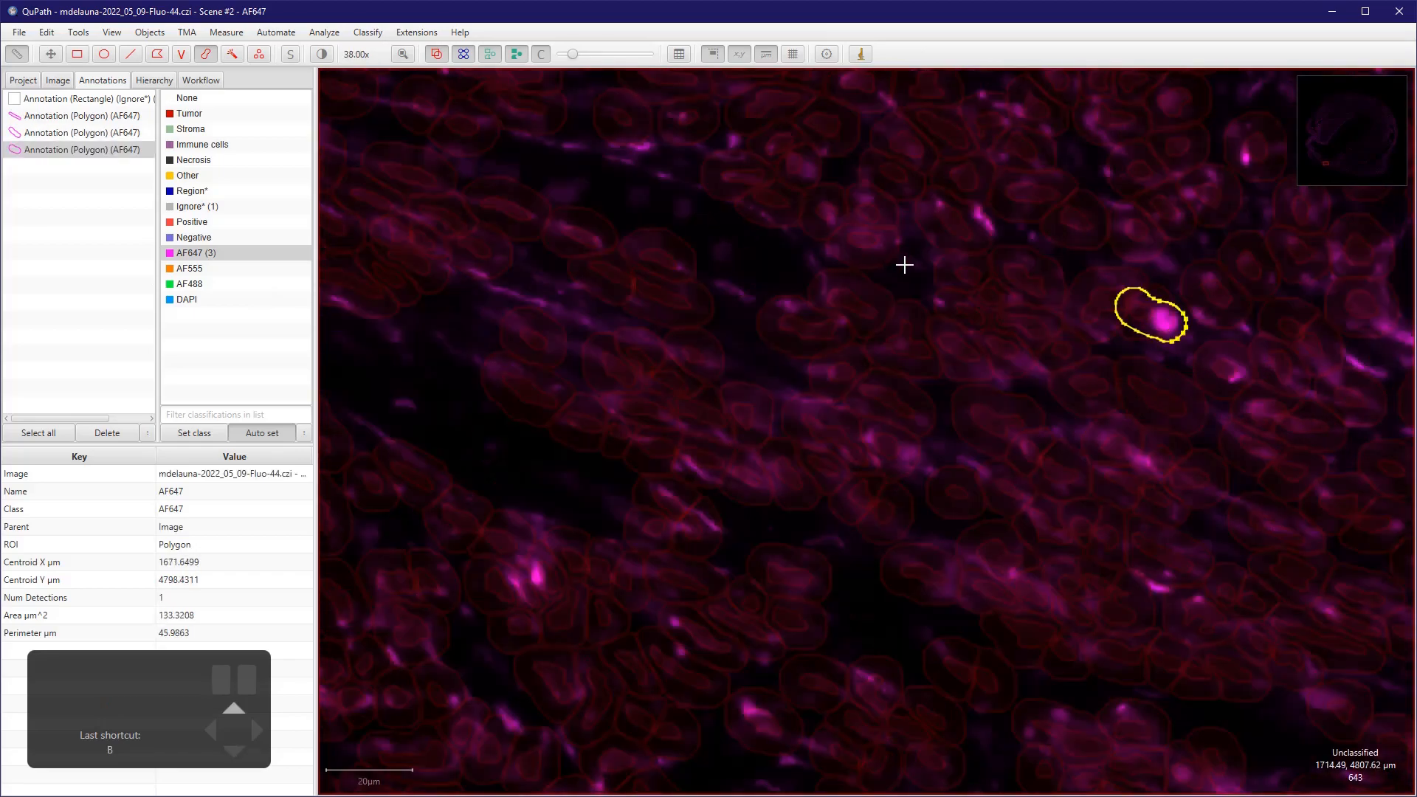
{"action": "scroll", "coordinate": [766, 283], "scroll_direction": "down", "scroll_amount": 2}
{"action": "scroll", "coordinate": [704, 107], "scroll_direction": "up", "scroll_amount": 2}
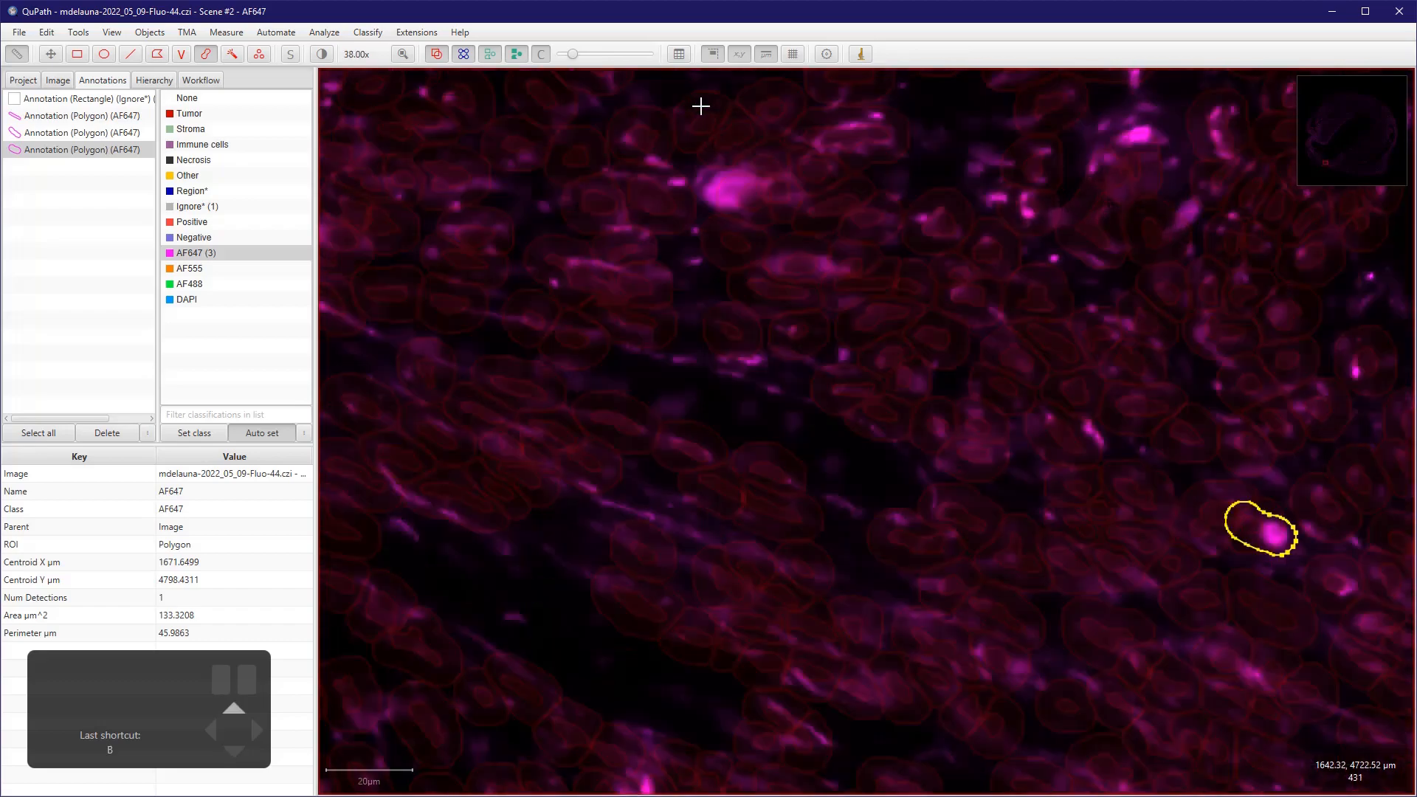
{"action": "left_click_drag", "start_coordinate": [1152, 129], "coordinate": [1106, 169]}
{"action": "left_click_drag", "start_coordinate": [727, 186], "coordinate": [775, 186]}
- Brush five Ignore* annotations over dark gaps and unstained cells in the central part of the rectangle
{"action": "scroll", "coordinate": [952, 391], "scroll_direction": "down", "scroll_amount": 4}
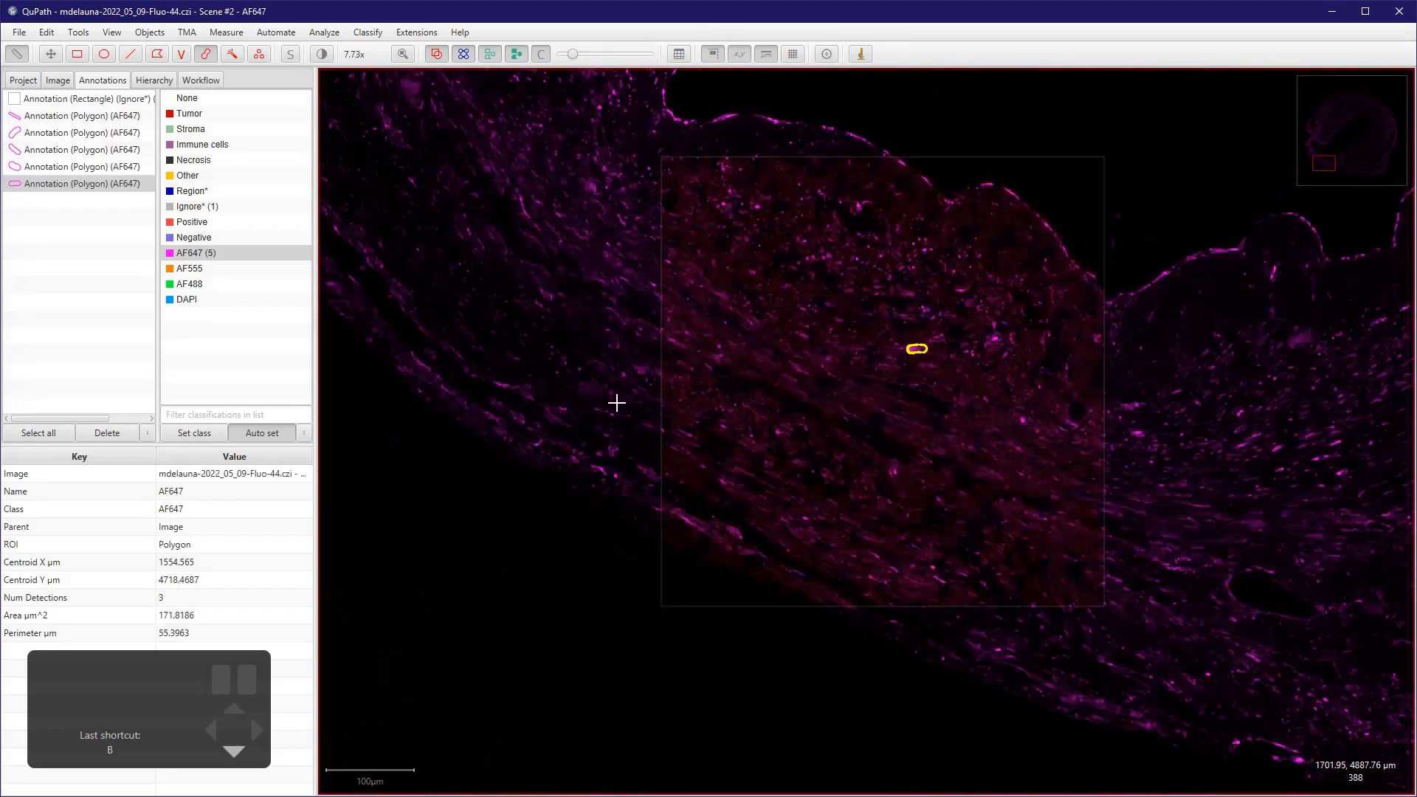
{"action": "scroll", "coordinate": [1070, 495], "scroll_direction": "up", "scroll_amount": 2}
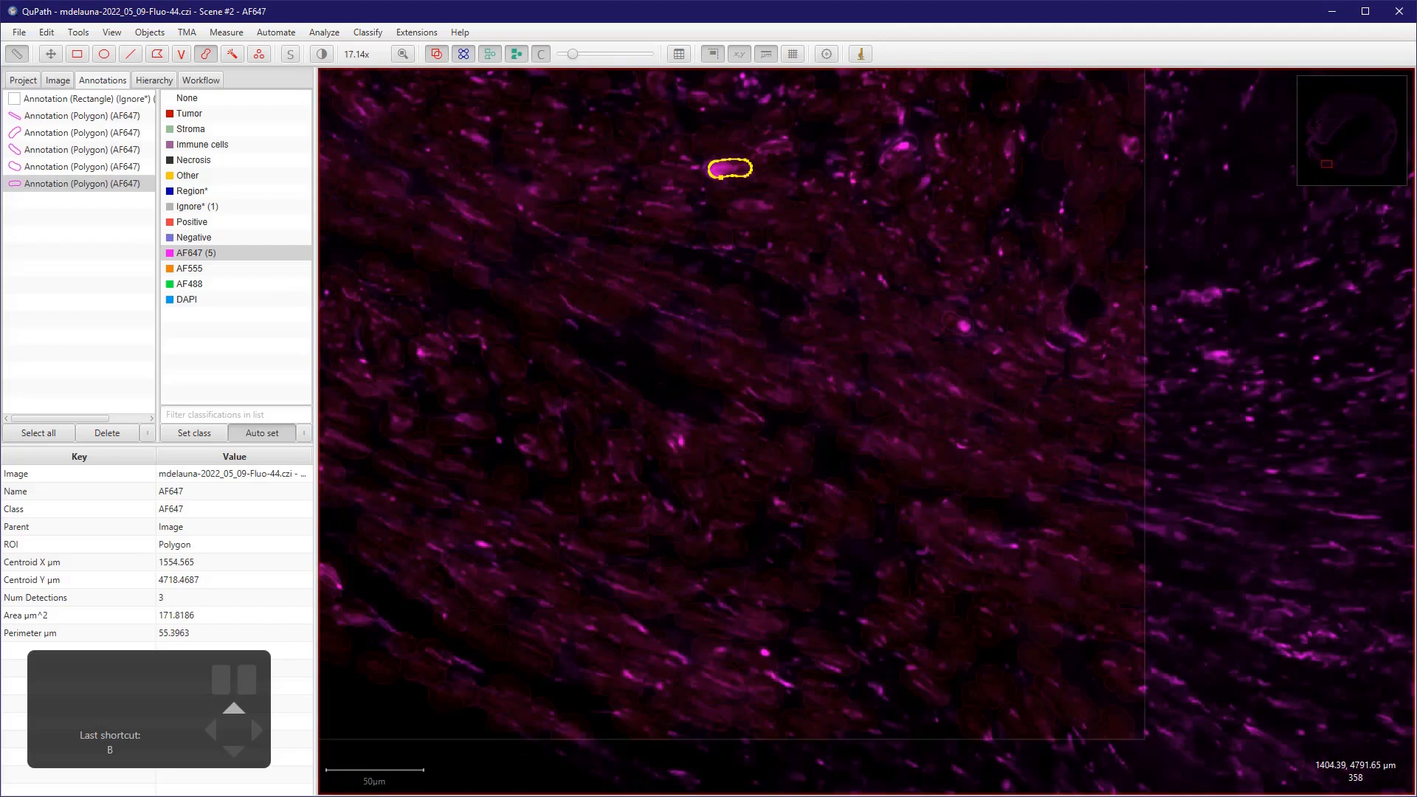
{"action": "left_click", "coordinate": [197, 207]}
{"action": "scroll", "coordinate": [500, 377], "scroll_direction": "up", "scroll_amount": 1}
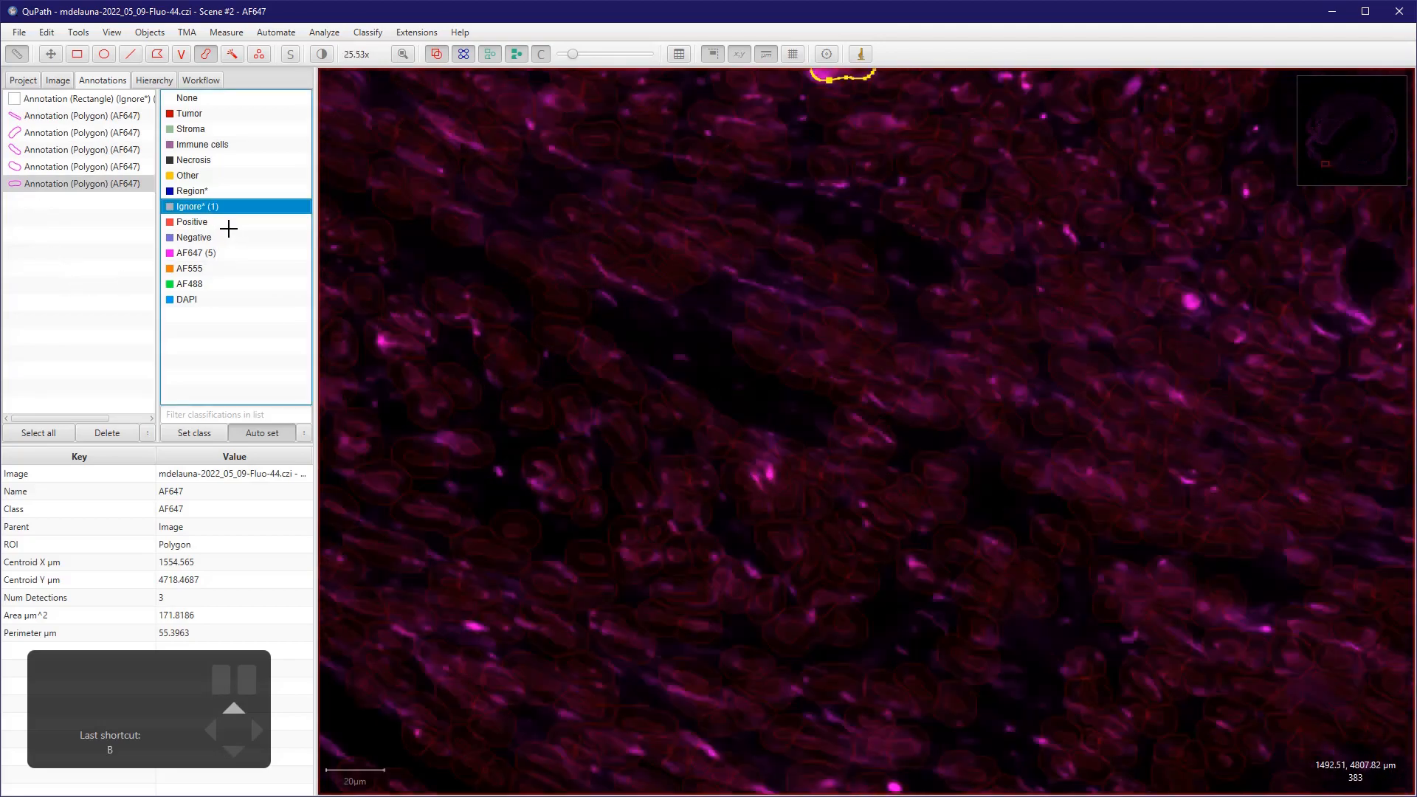
{"action": "left_click_drag", "start_coordinate": [648, 318], "coordinate": [757, 387]}
{"action": "left_click_drag", "start_coordinate": [764, 203], "coordinate": [878, 238]}
{"action": "left_click_drag", "start_coordinate": [1008, 726], "coordinate": [1117, 577]}
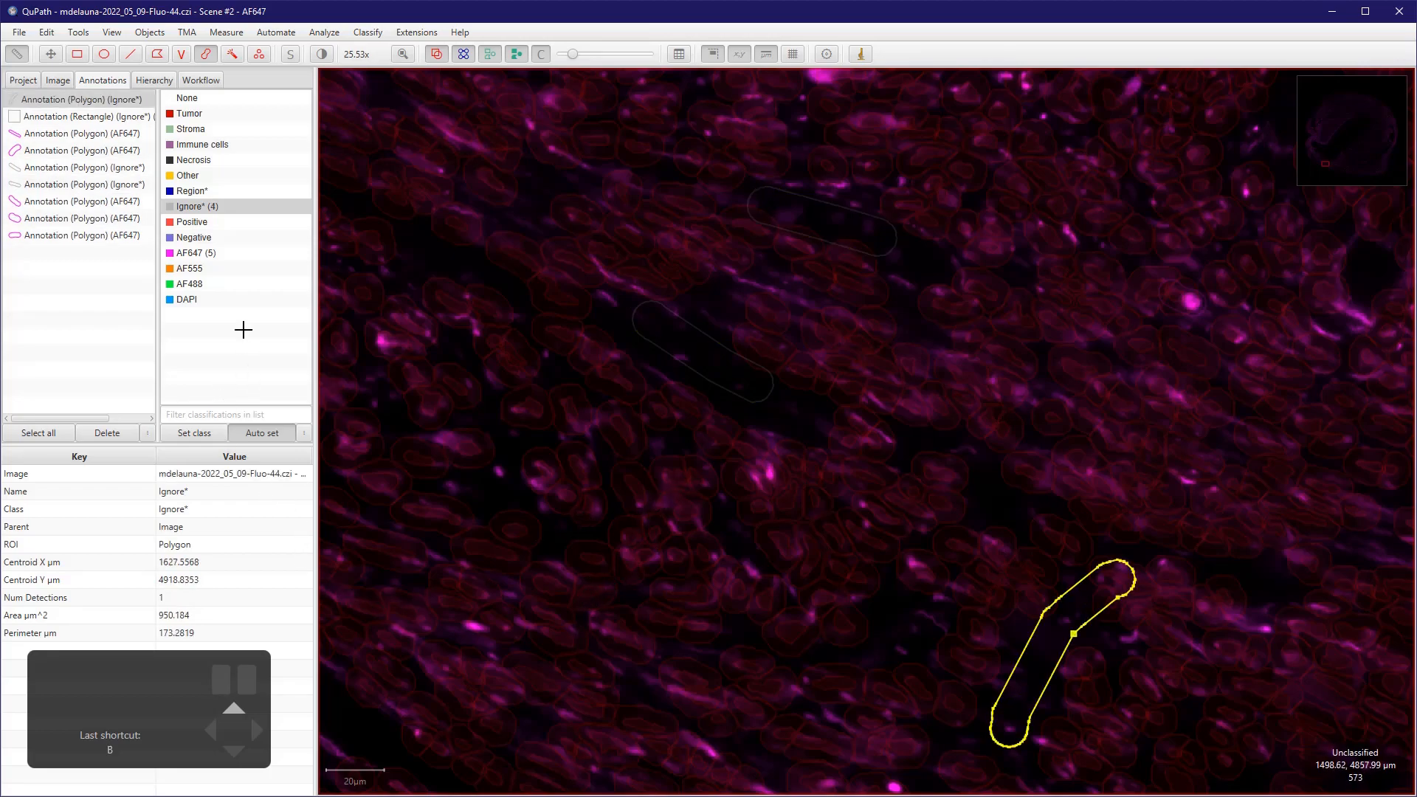
{"action": "left_click_drag", "start_coordinate": [557, 327], "coordinate": [588, 356]}
{"action": "left_click_drag", "start_coordinate": [508, 254], "coordinate": [575, 295]}
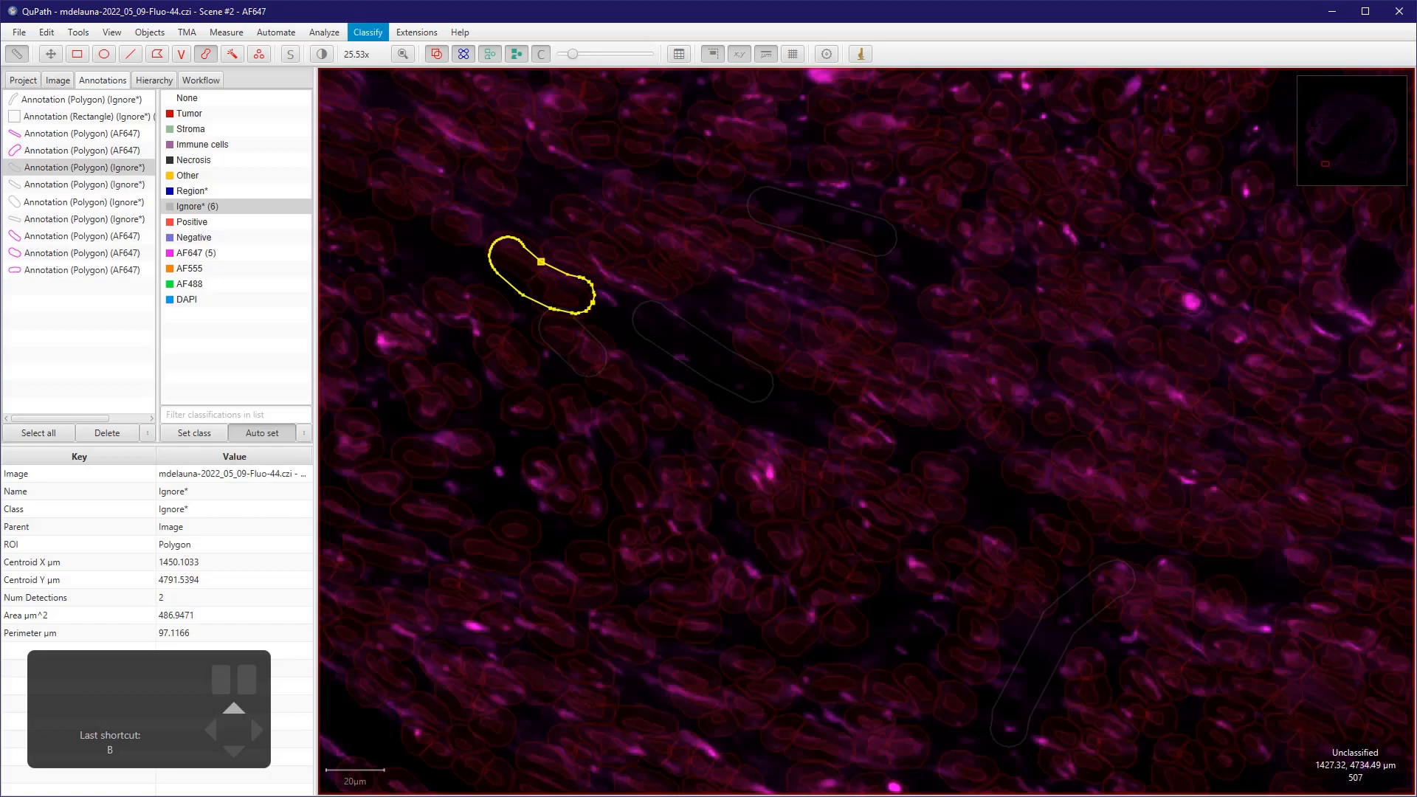
- Start training an object classifier on the AF647 and Ignore* annotations with live update on
{"action": "left_click", "coordinate": [368, 33]}
{"action": "mouse_move", "coordinate": [391, 54]}
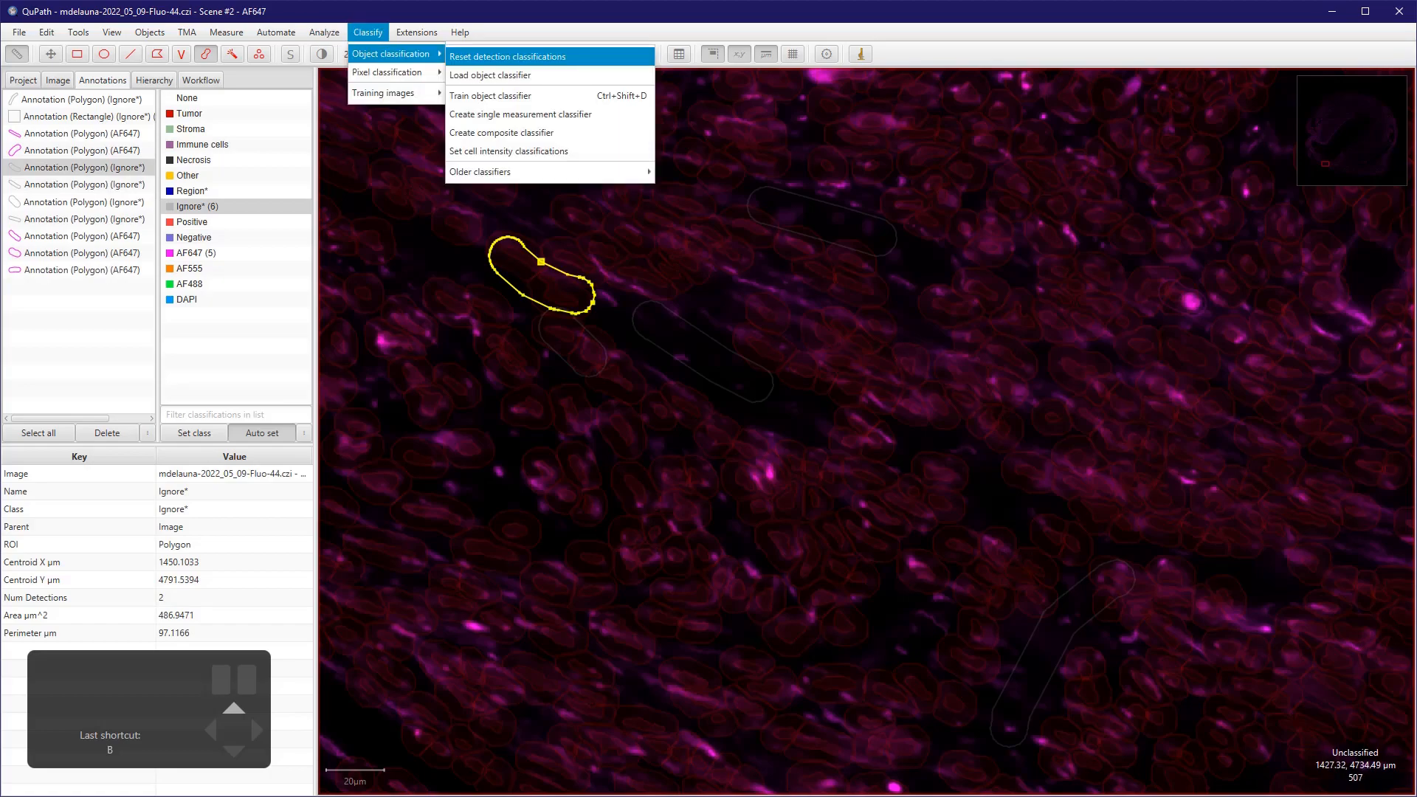
{"action": "key", "text": "Up"}
{"action": "key", "text": "Return"}
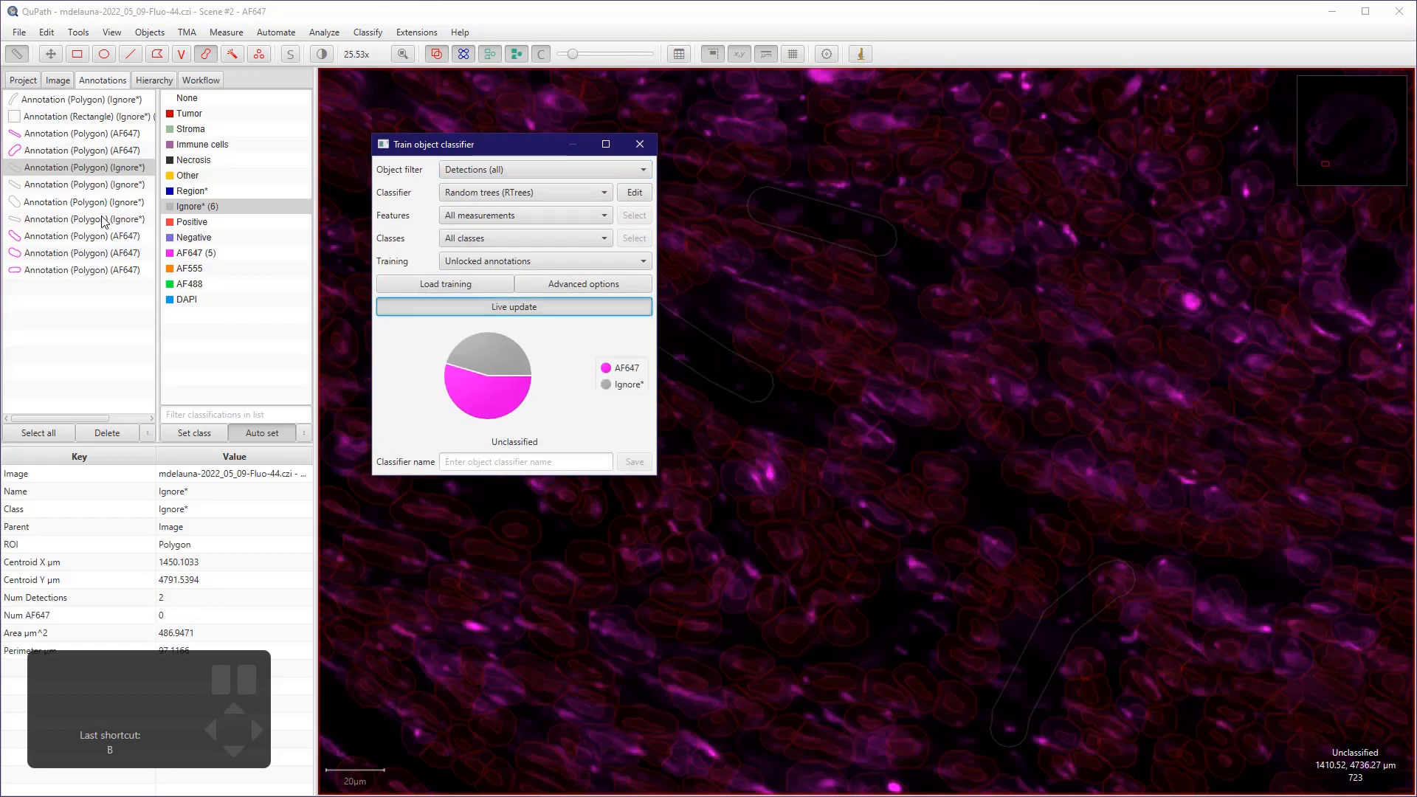
- Raise the overlay opacity and inspect the live AF647 classification across the rectangle
{"action": "left_click_drag", "start_coordinate": [573, 54], "coordinate": [625, 54]}
{"action": "scroll", "coordinate": [490, 506], "scroll_direction": "down", "scroll_amount": 8}
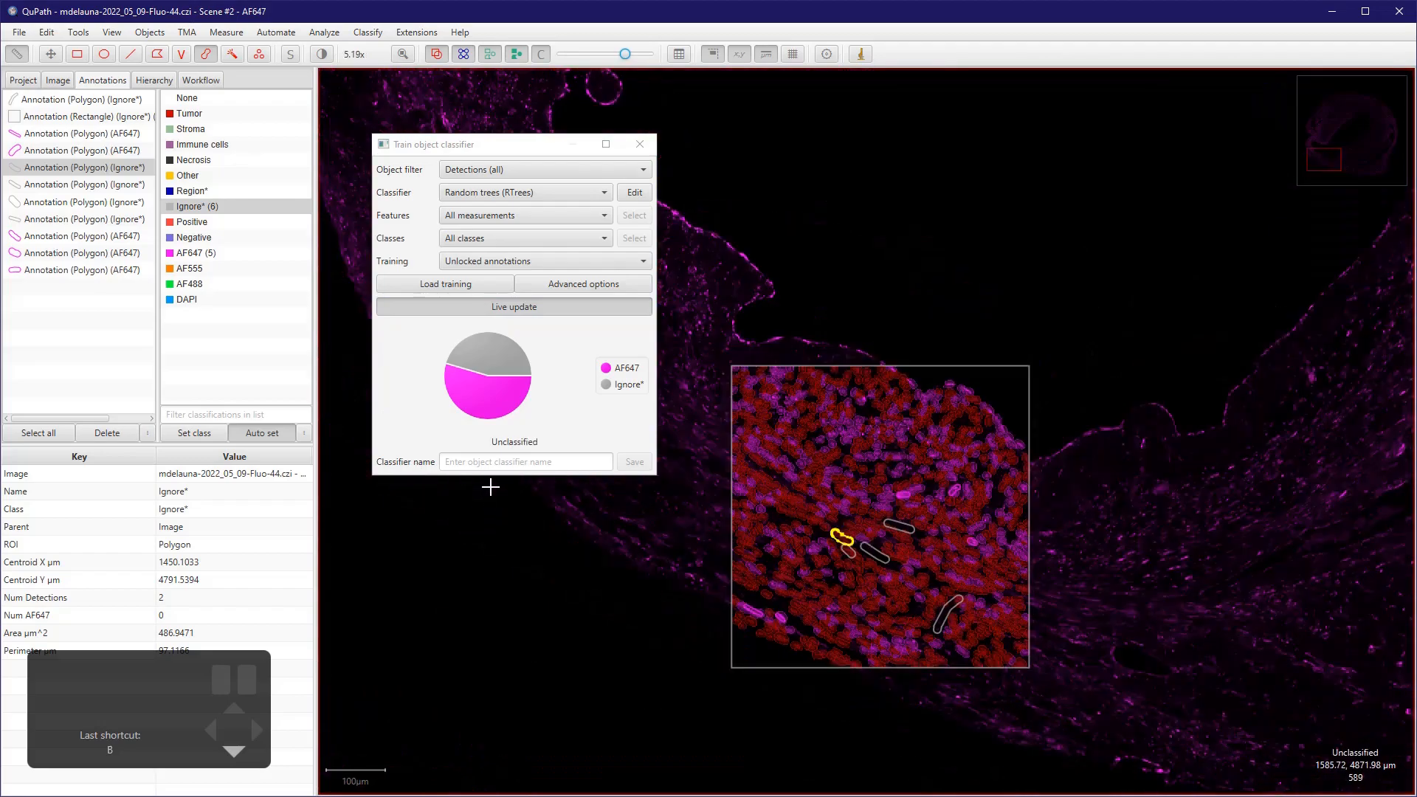
{"action": "scroll", "coordinate": [490, 487], "scroll_direction": "up", "scroll_amount": 12}
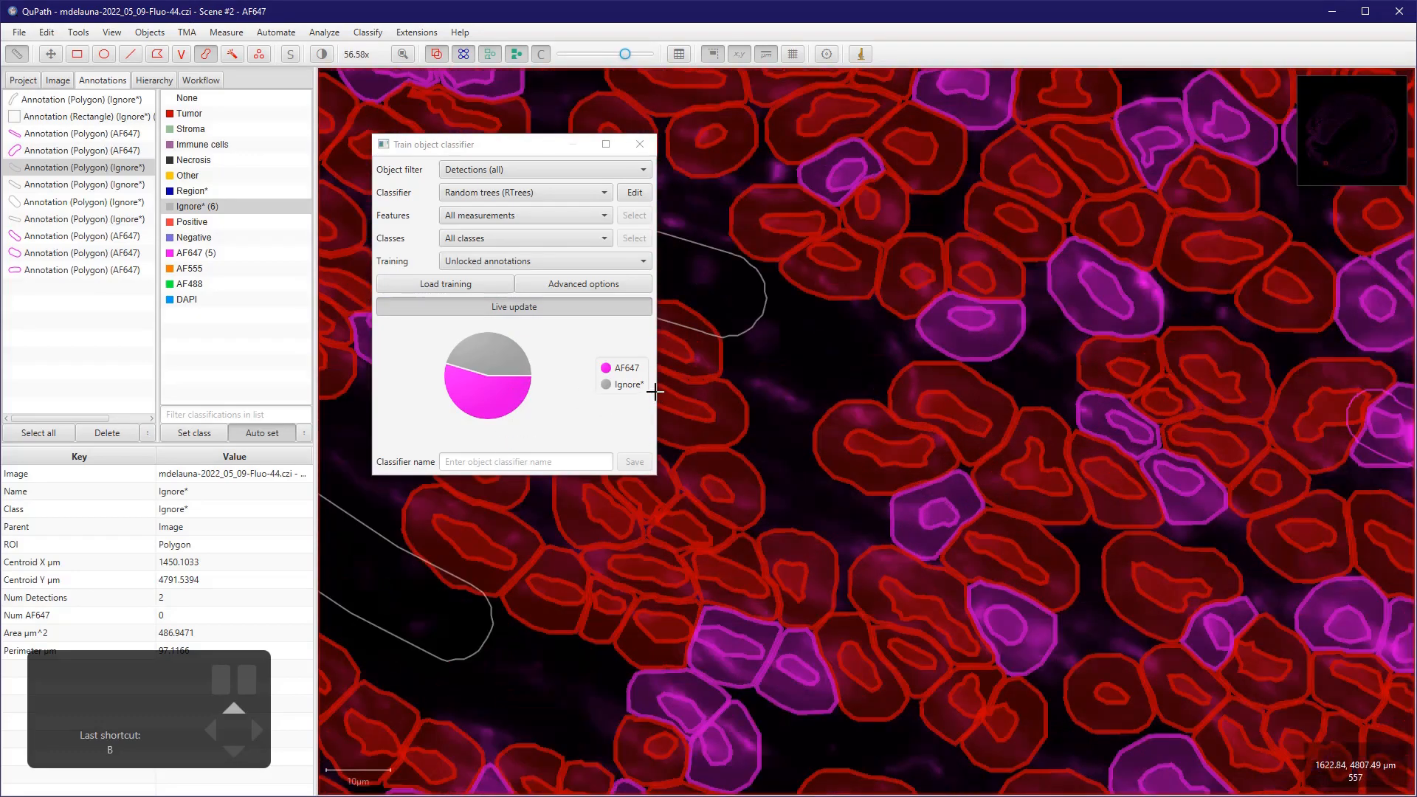
- Lower the overlay opacity and check the classified cells against the AF647 staining in several areas of the rectangle
{"action": "left_click_drag", "start_coordinate": [625, 53], "coordinate": [574, 53]}
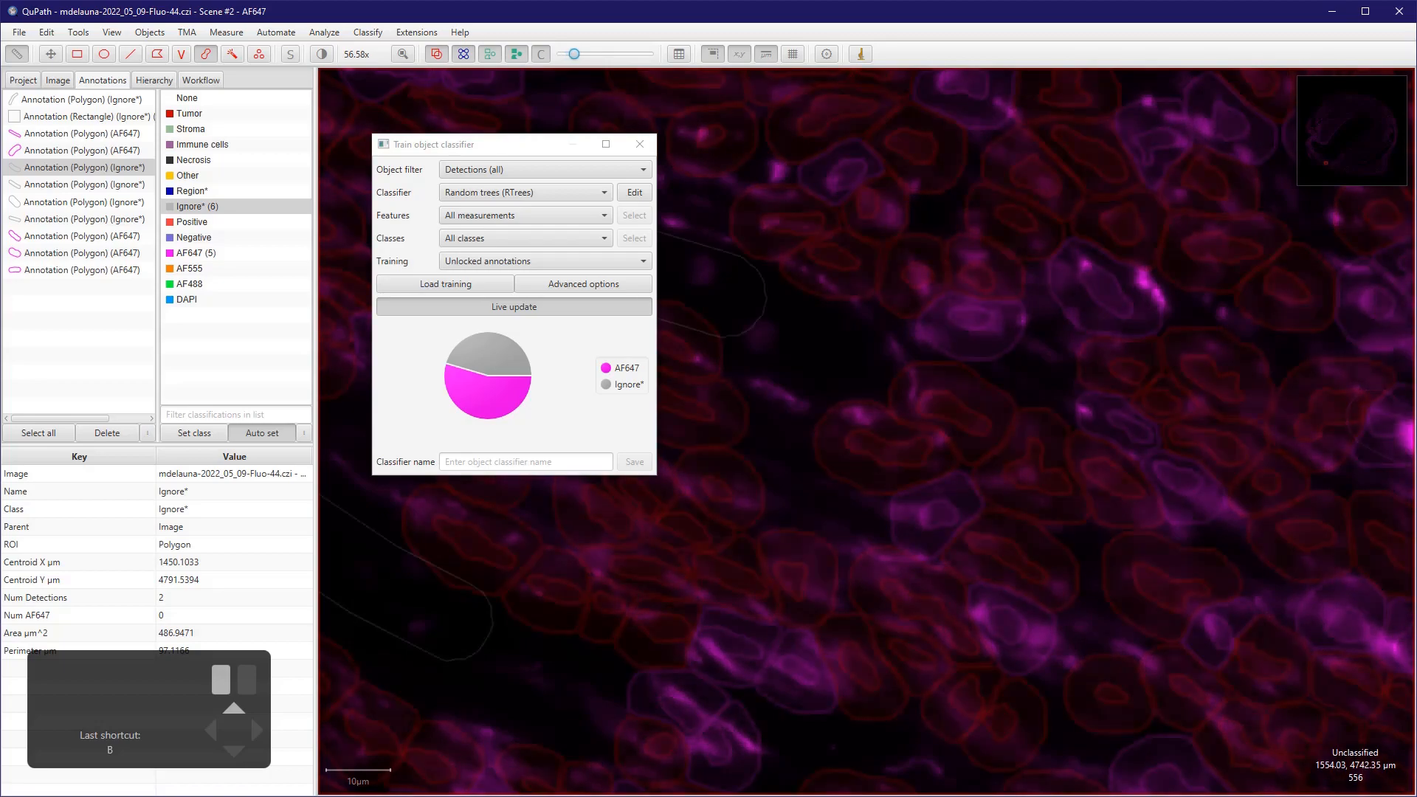
{"action": "scroll", "coordinate": [686, 255], "scroll_direction": "down", "scroll_amount": 5}
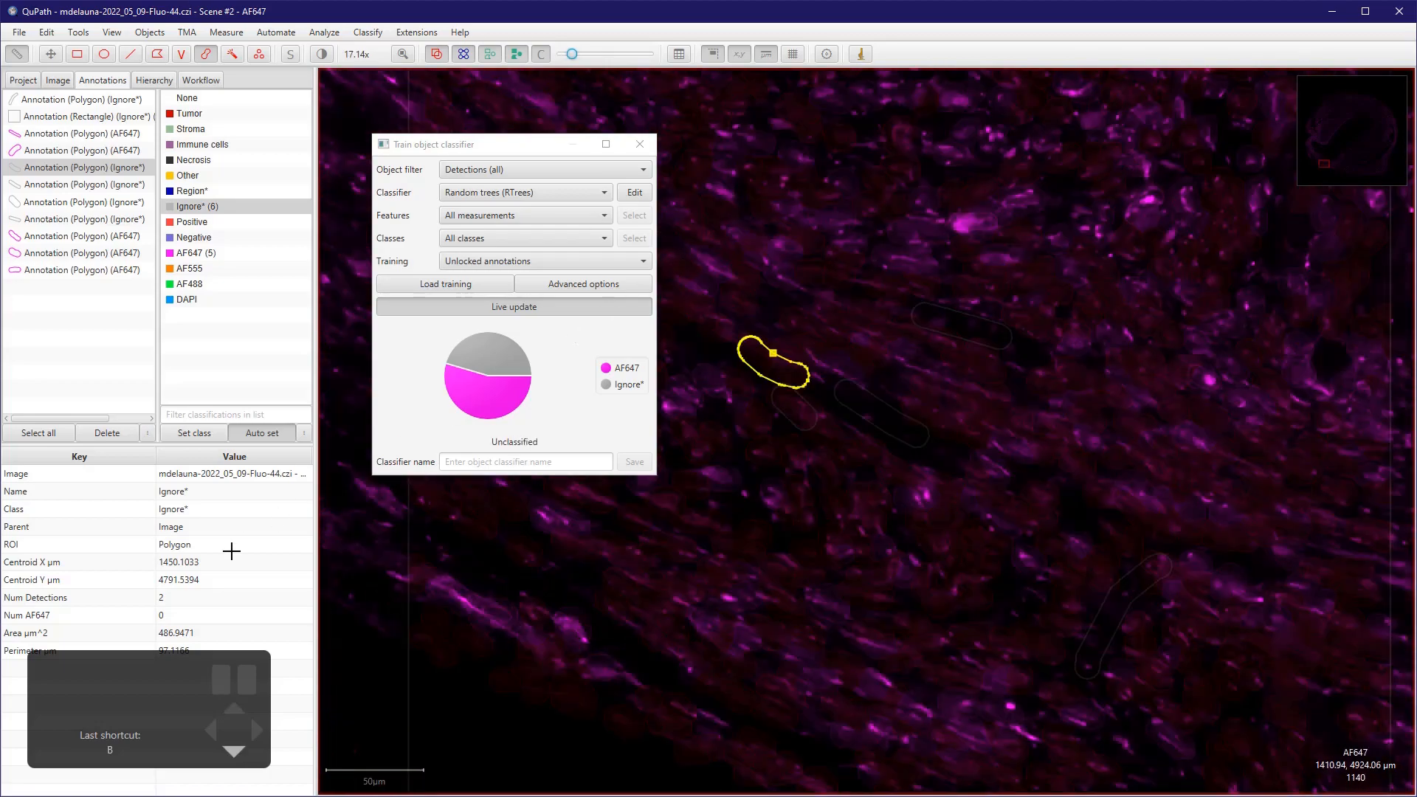
{"action": "scroll", "coordinate": [329, 568], "scroll_direction": "up", "scroll_amount": 5}
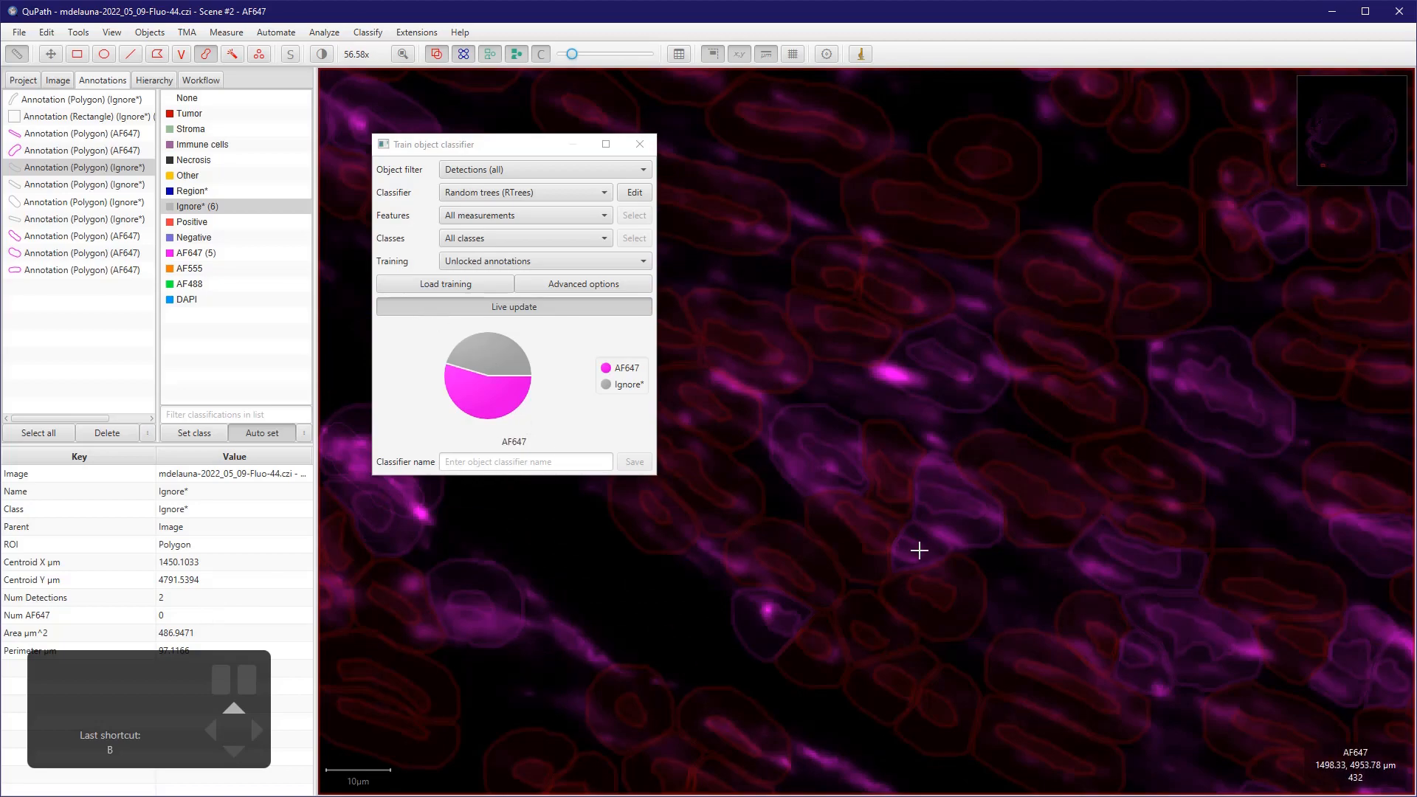
{"action": "scroll", "coordinate": [903, 554], "scroll_direction": "down", "scroll_amount": 3}
{"action": "scroll", "coordinate": [903, 553], "scroll_direction": "up", "scroll_amount": 1}
{"action": "scroll", "coordinate": [516, 578], "scroll_direction": "down", "scroll_amount": 1}
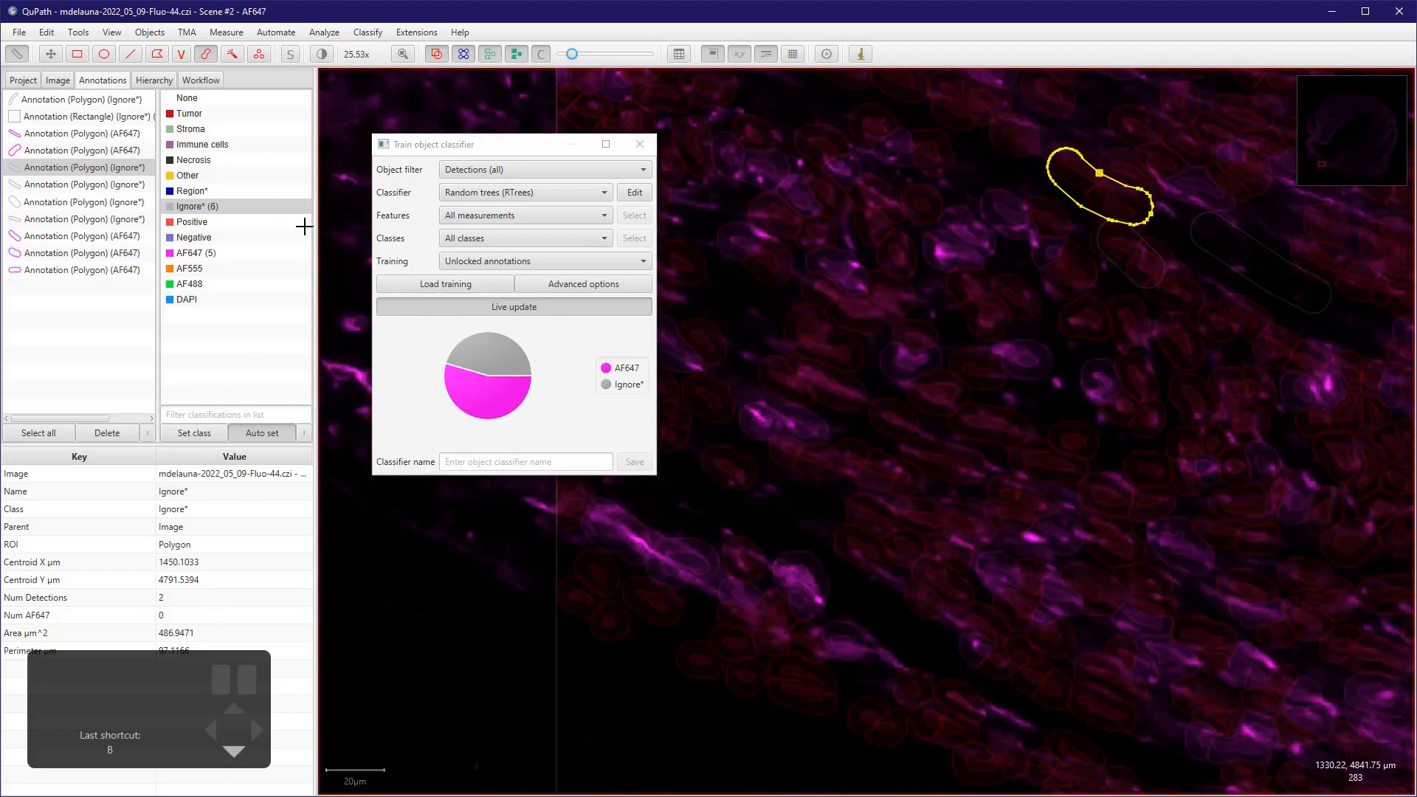
{"action": "scroll", "coordinate": [297, 240], "scroll_direction": "up", "scroll_amount": 1}
{"action": "scroll", "coordinate": [347, 347], "scroll_direction": "up", "scroll_amount": 1}
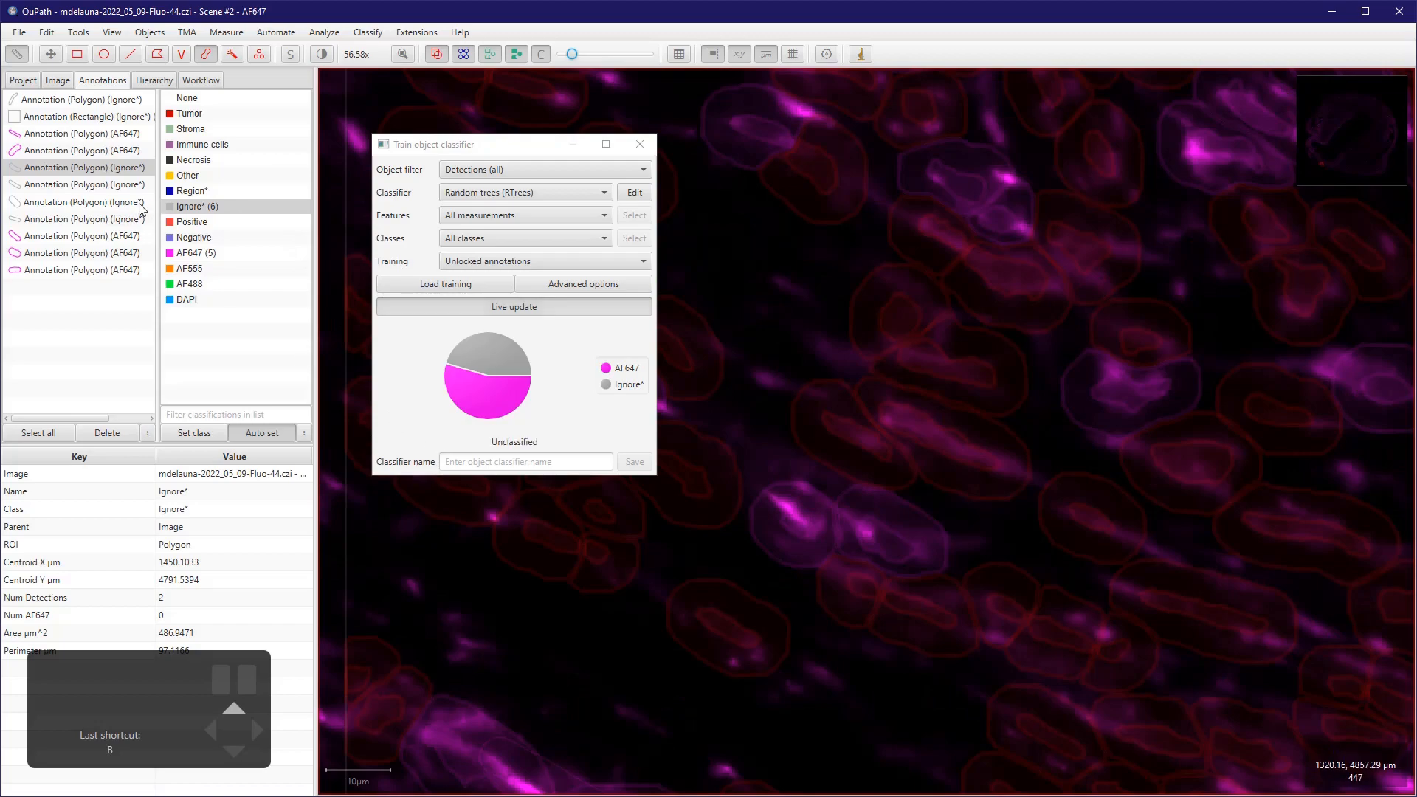
- Save the object classifier as AF647_cell_classifier and close the training dialog
{"action": "left_click", "coordinate": [441, 400]}
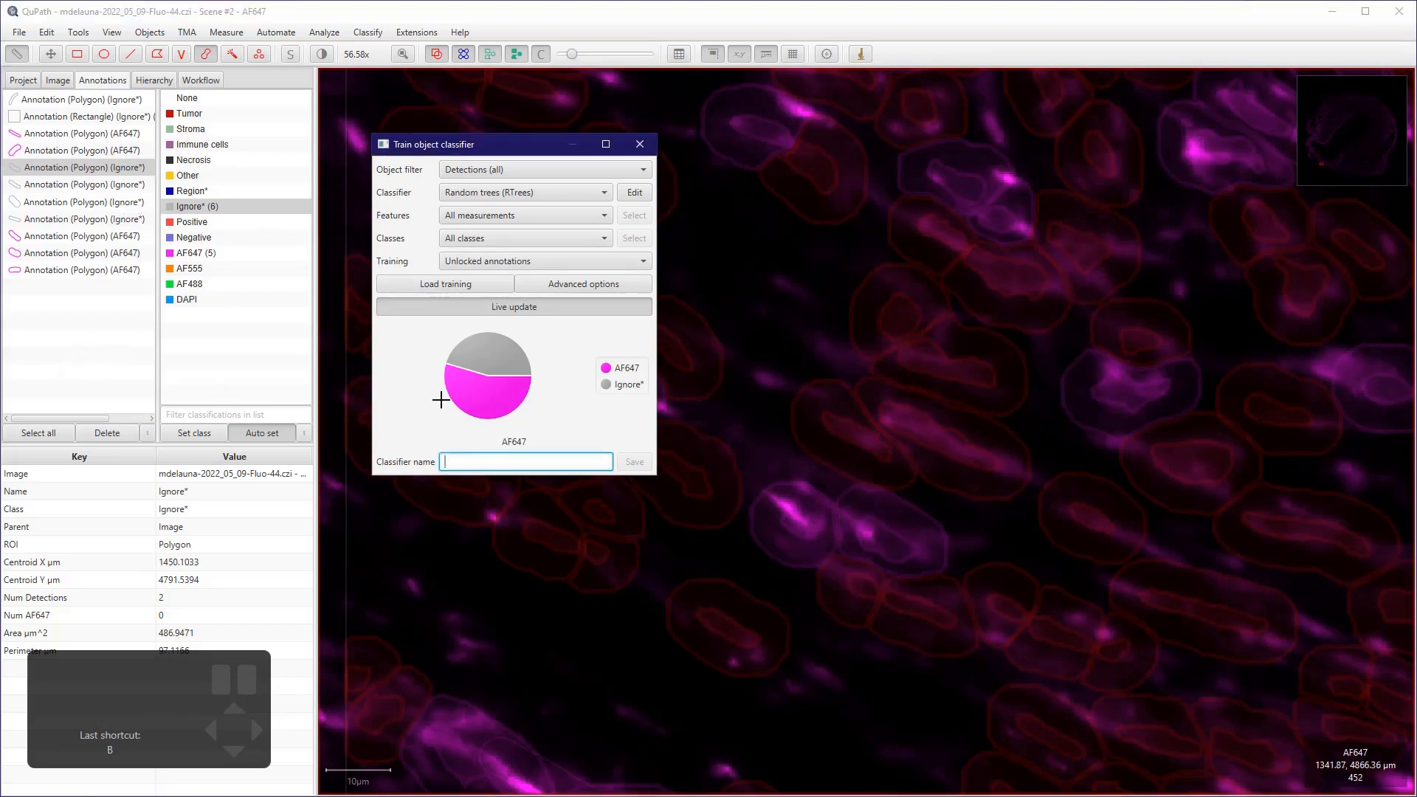
{"action": "type", "text": "AF647_cell_classifier"}
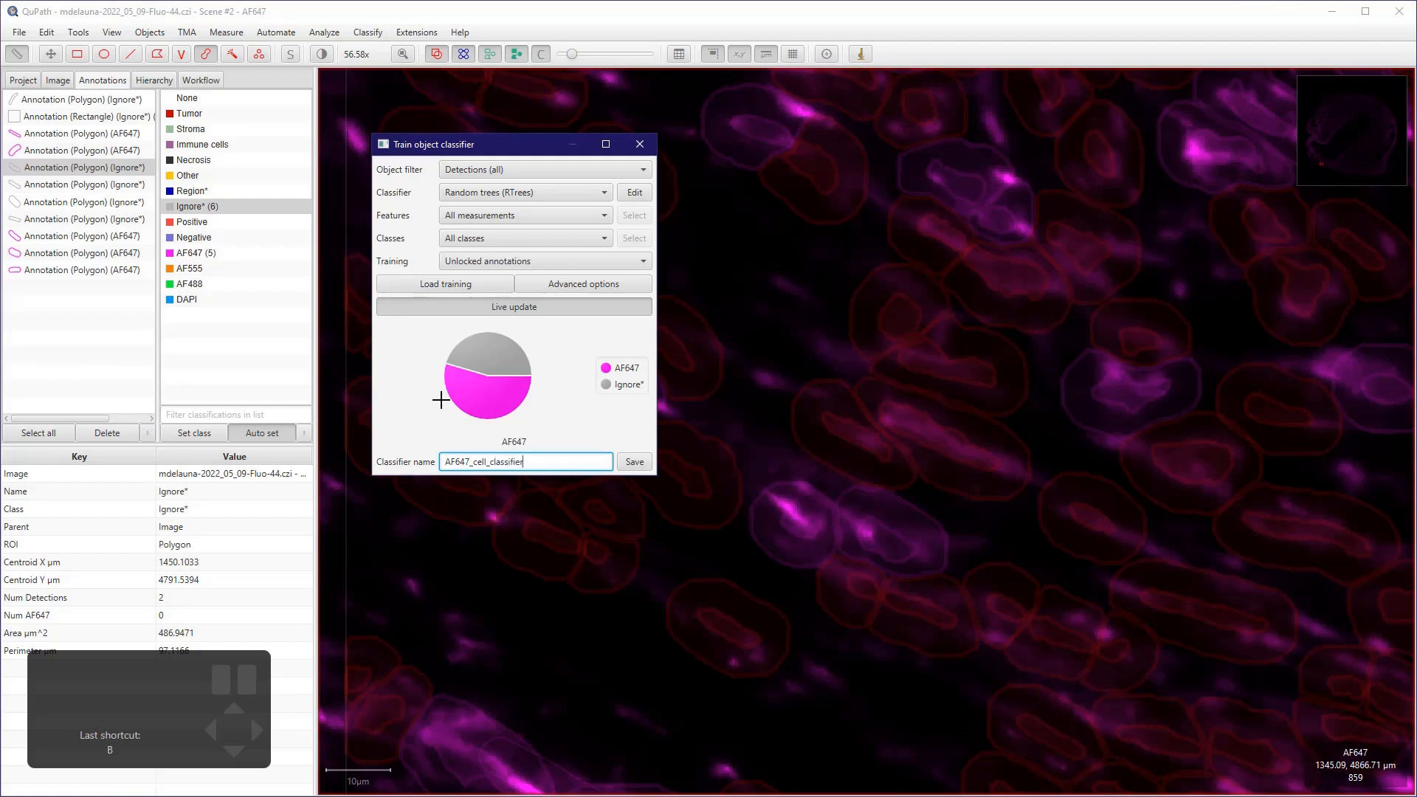
{"action": "key", "text": "Return"}
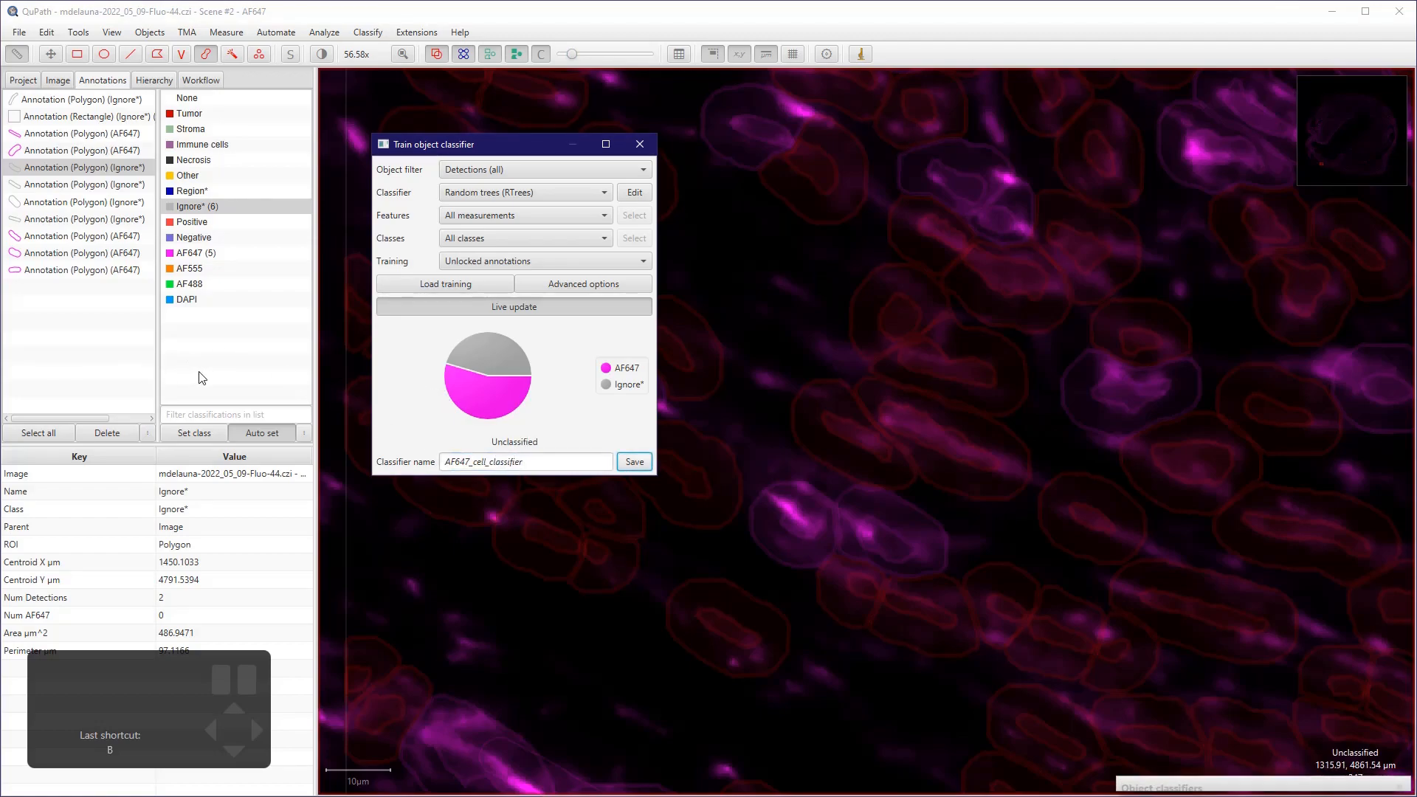
{"action": "left_click", "coordinate": [639, 144]}
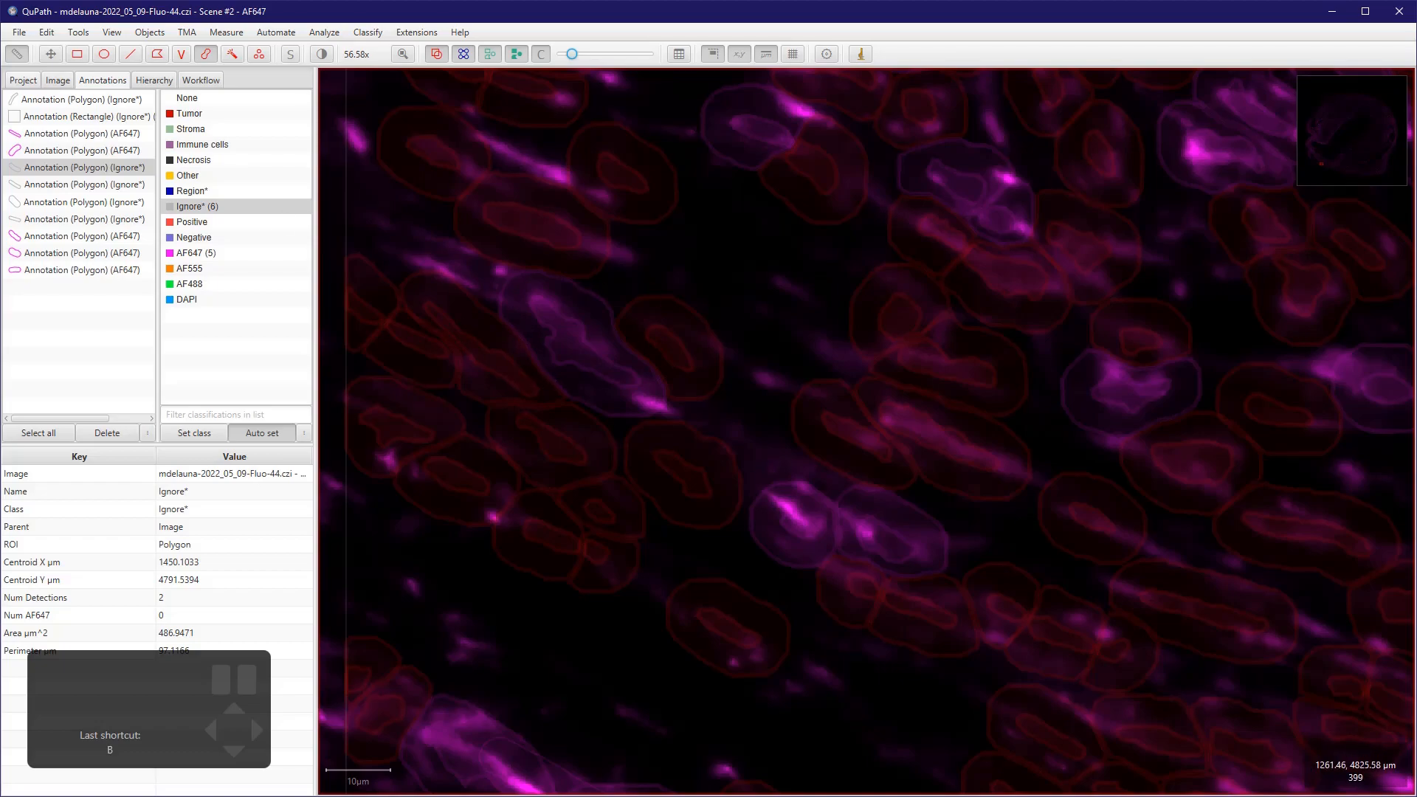
- Open the project's Scene #3 image and select the first Region* annotation in its annotation list
{"action": "left_click", "coordinate": [22, 81]}
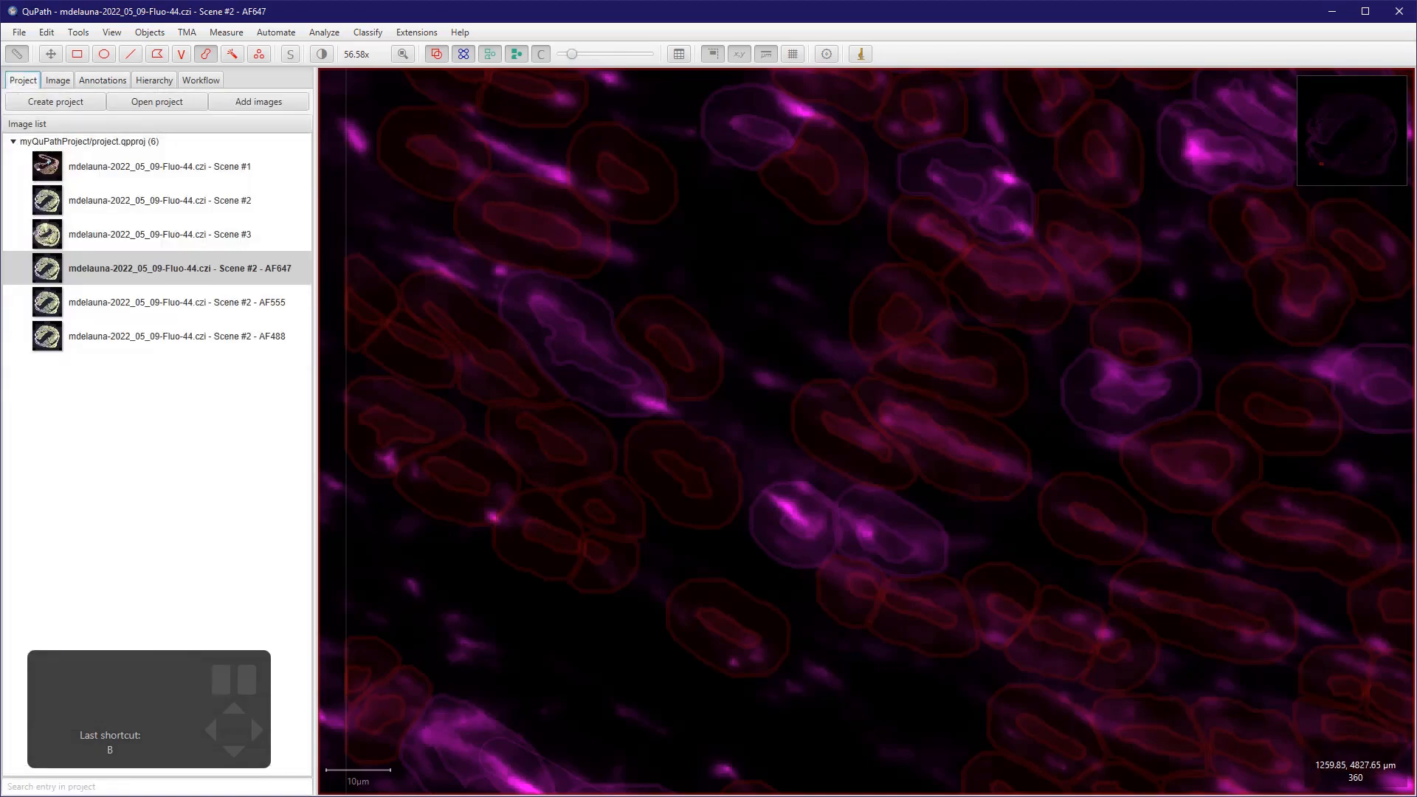
{"action": "left_click", "coordinate": [160, 235]}
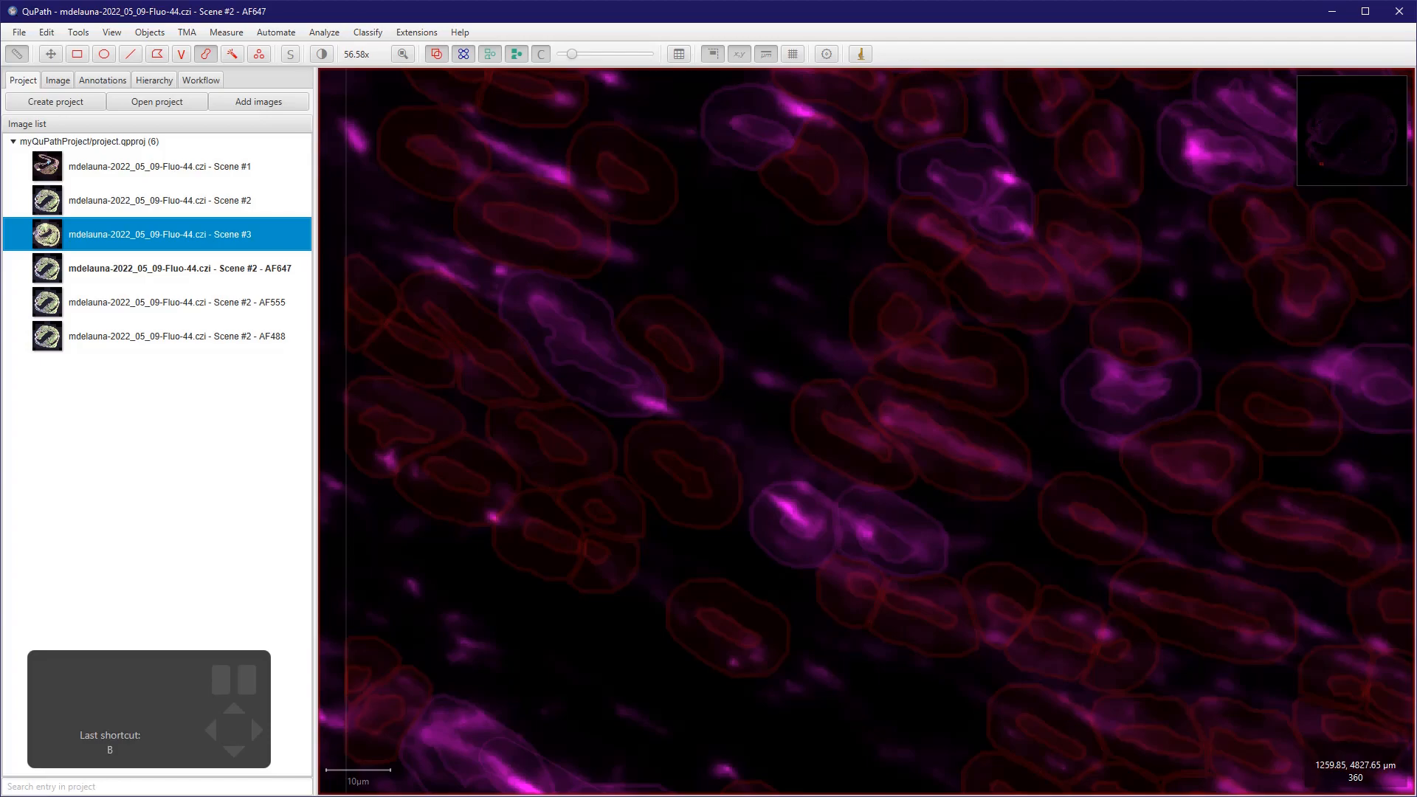
{"action": "double_click", "coordinate": [160, 234]}
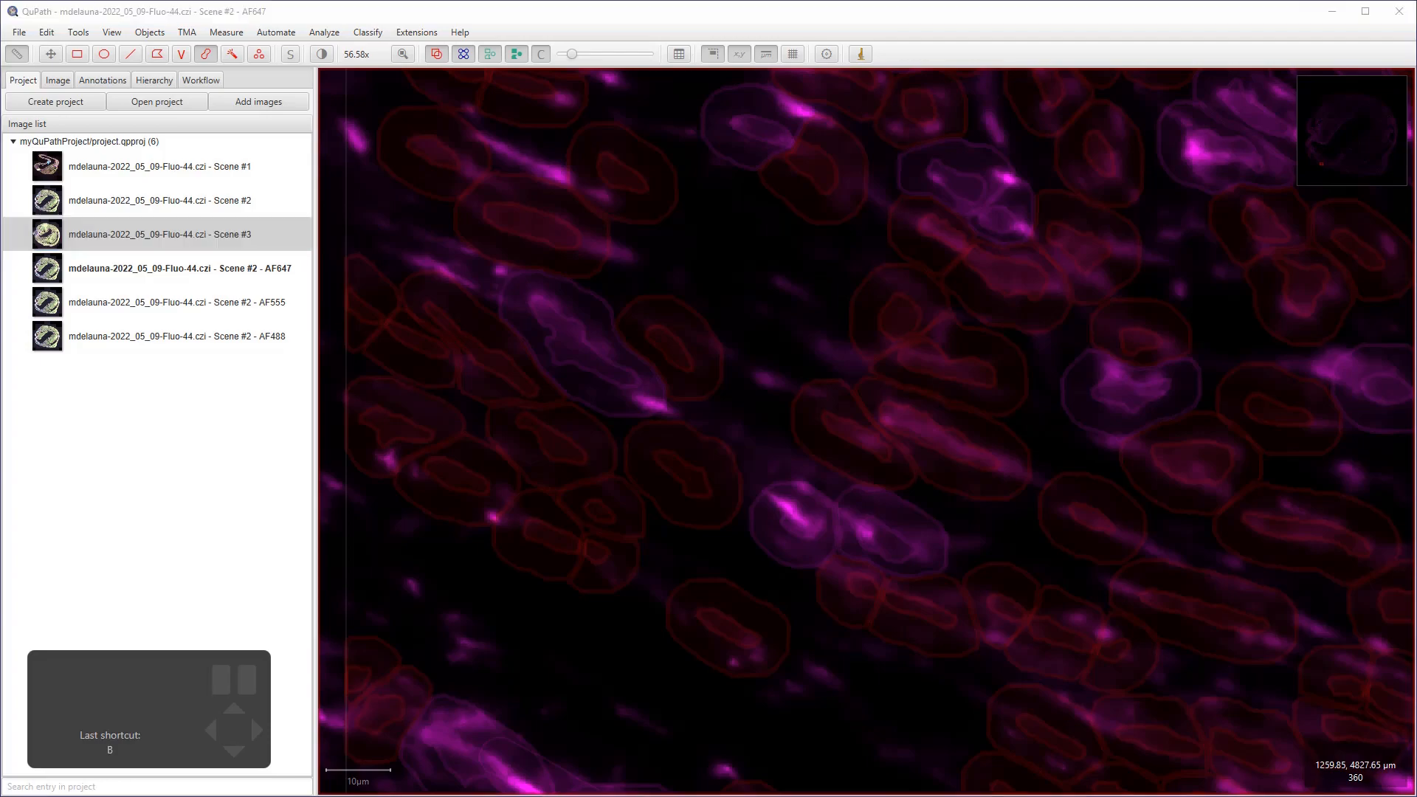
{"action": "left_click", "coordinate": [684, 439]}
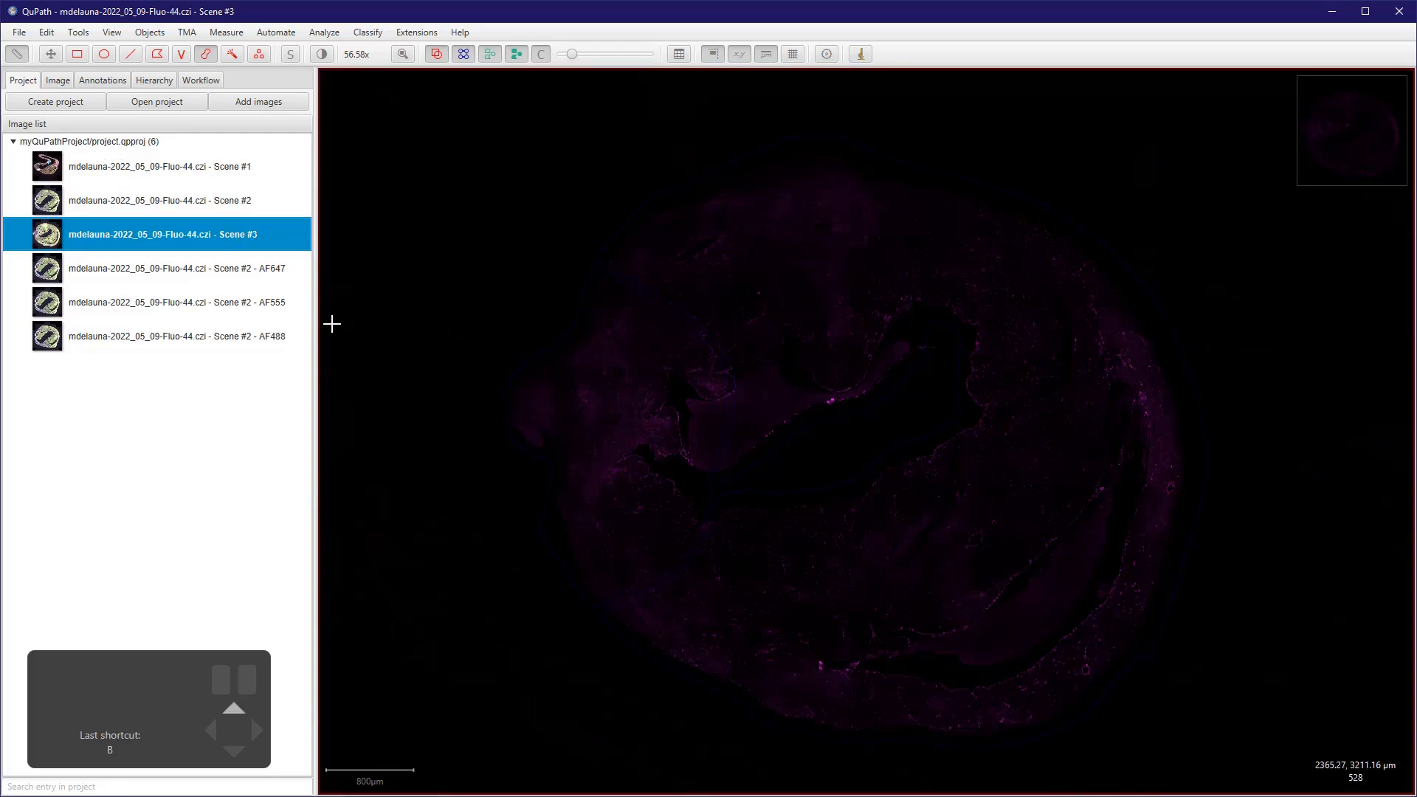
{"action": "scroll", "coordinate": [329, 323], "scroll_direction": "up", "scroll_amount": 3}
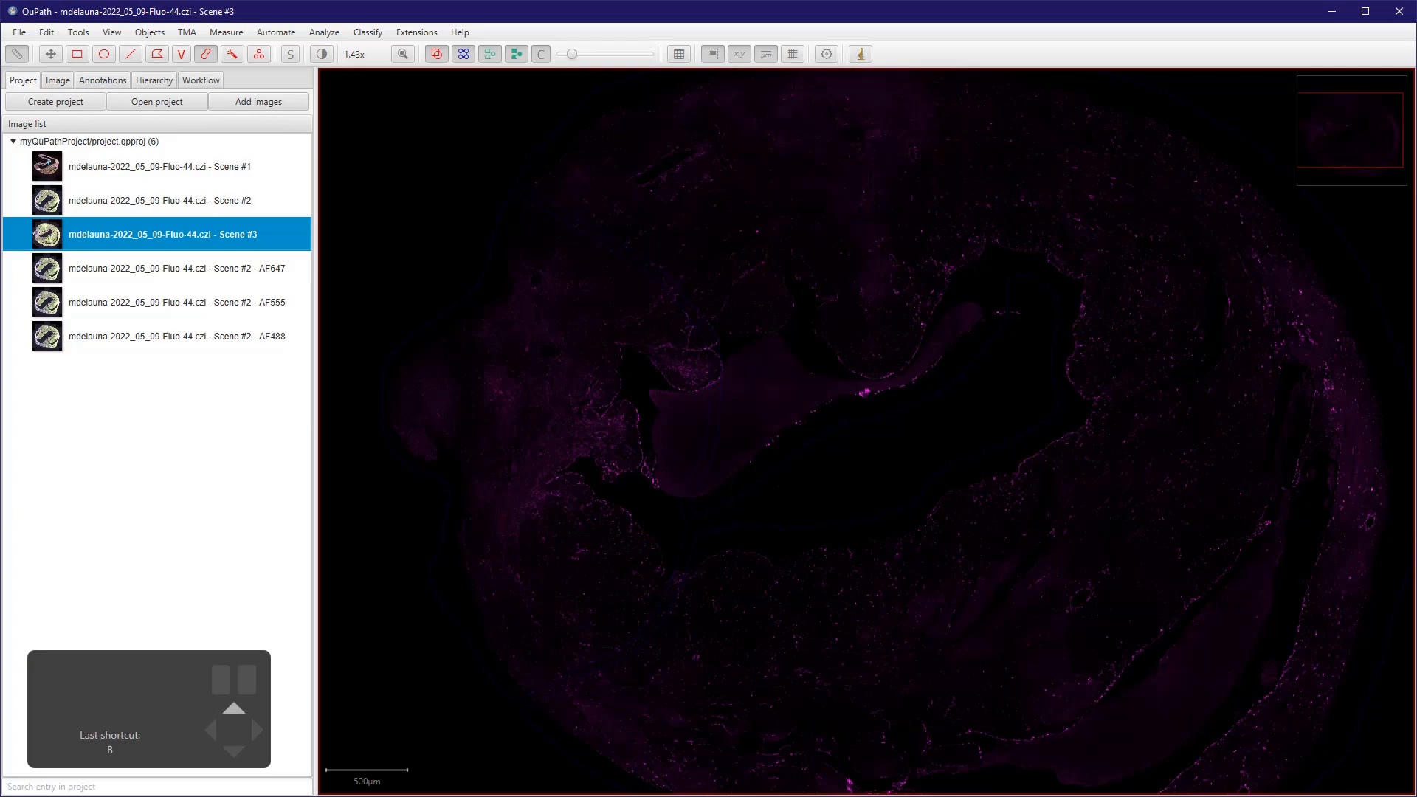
{"action": "mouse_move", "coordinate": [140, 208]}
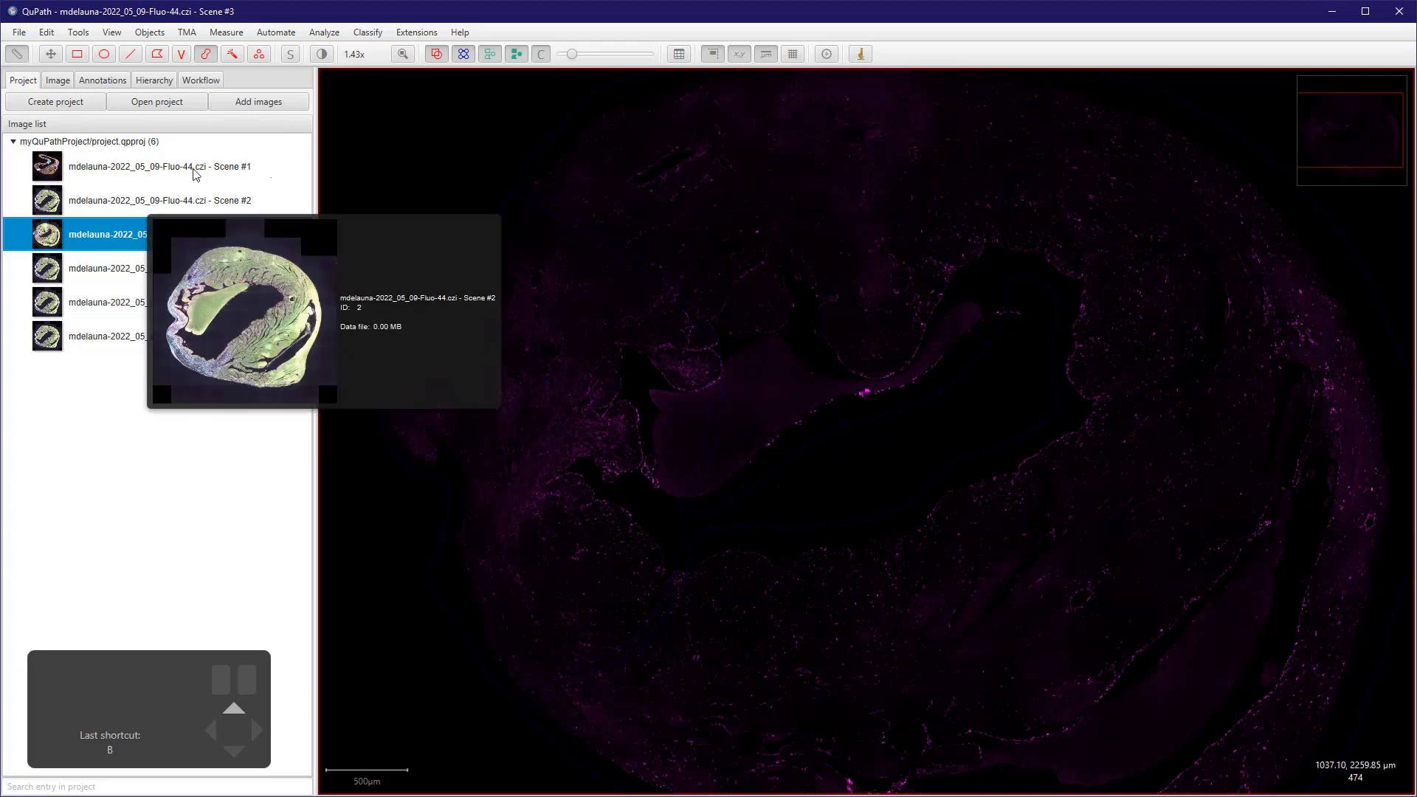
{"action": "double_click", "coordinate": [125, 200]}
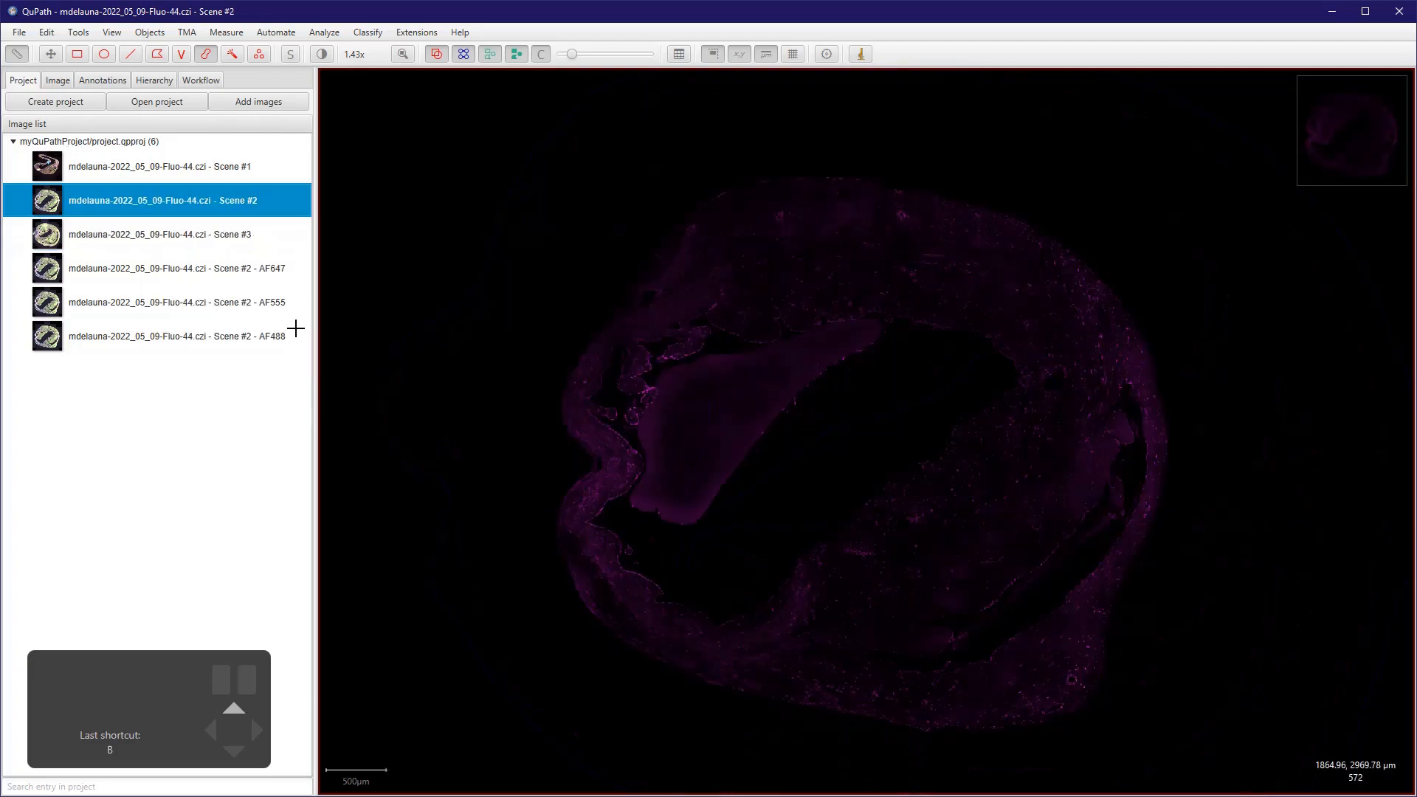
{"action": "double_click", "coordinate": [160, 235]}
{"action": "left_click", "coordinate": [103, 80]}
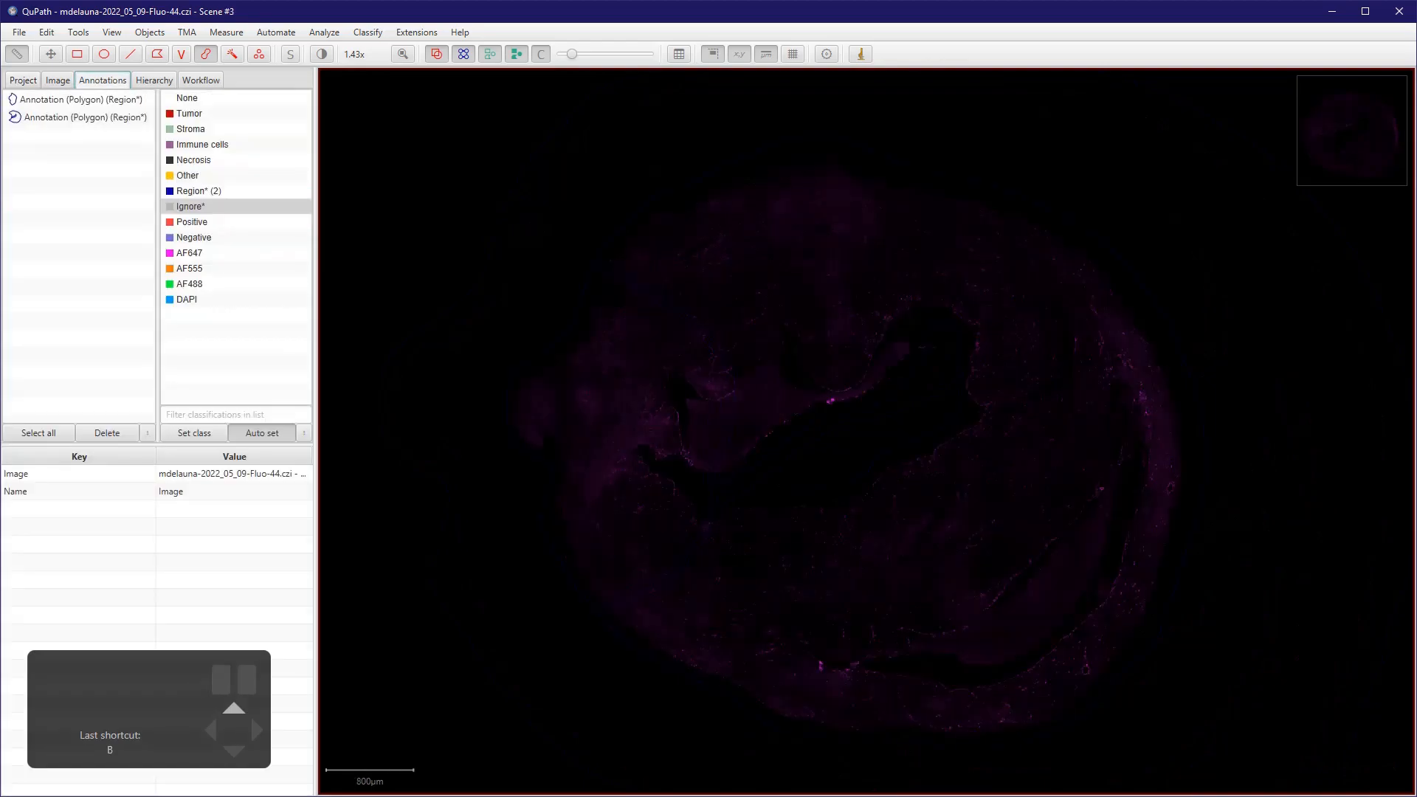
{"action": "left_click", "coordinate": [107, 271]}
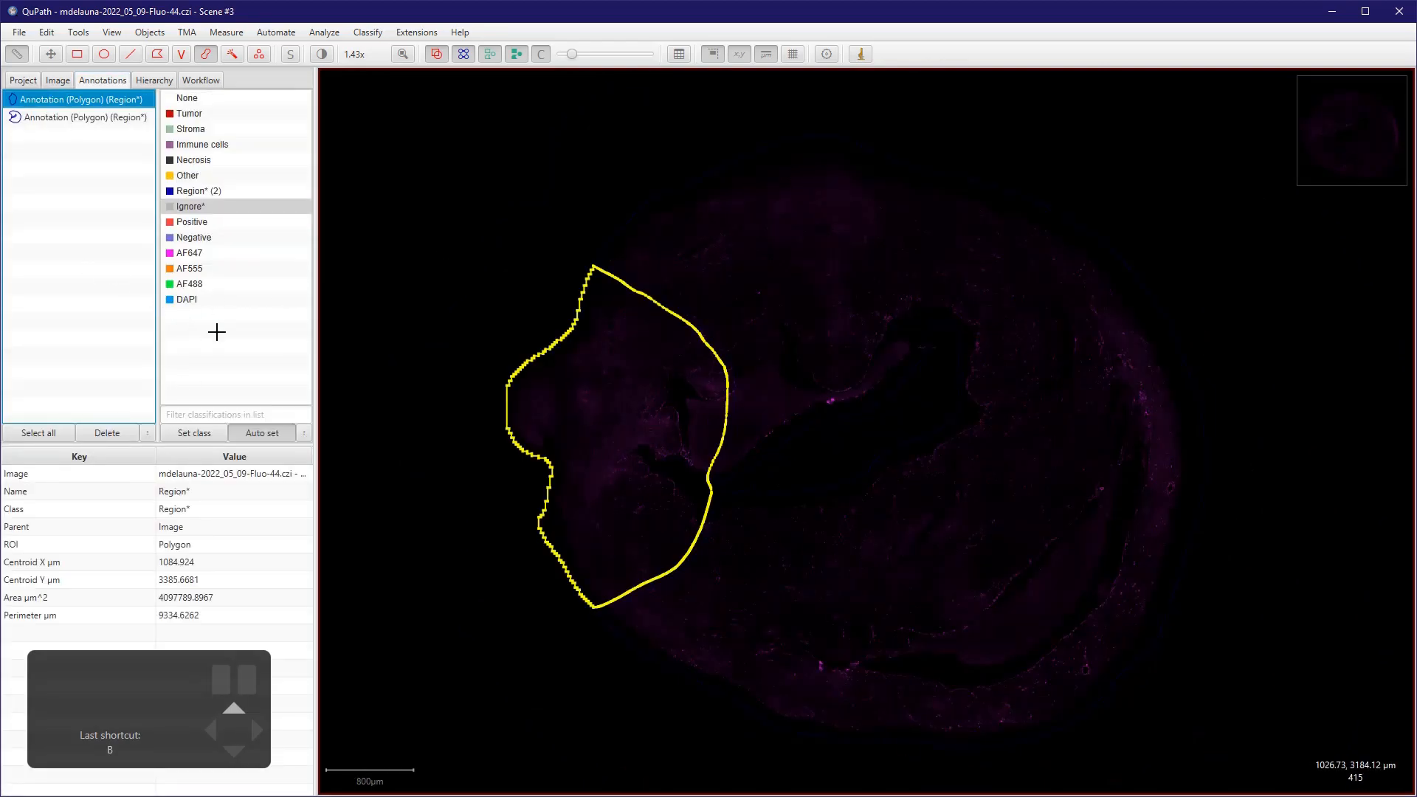
- Show the AF555, AF488 and DAPI channels together with AF647 in the viewer
{"action": "left_click", "coordinate": [321, 54]}
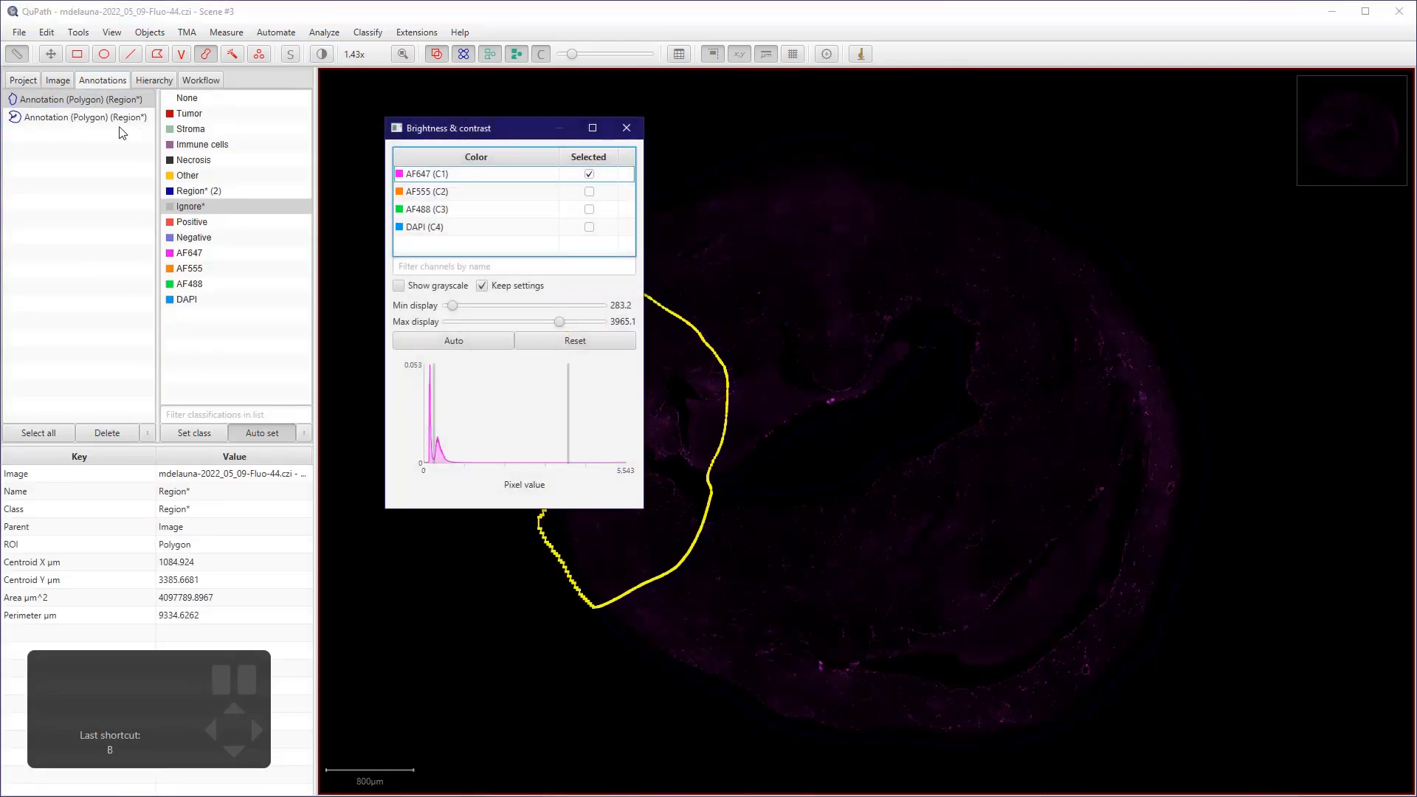
{"action": "left_click", "coordinate": [588, 191]}
{"action": "left_click", "coordinate": [589, 210]}
{"action": "left_click", "coordinate": [588, 228]}
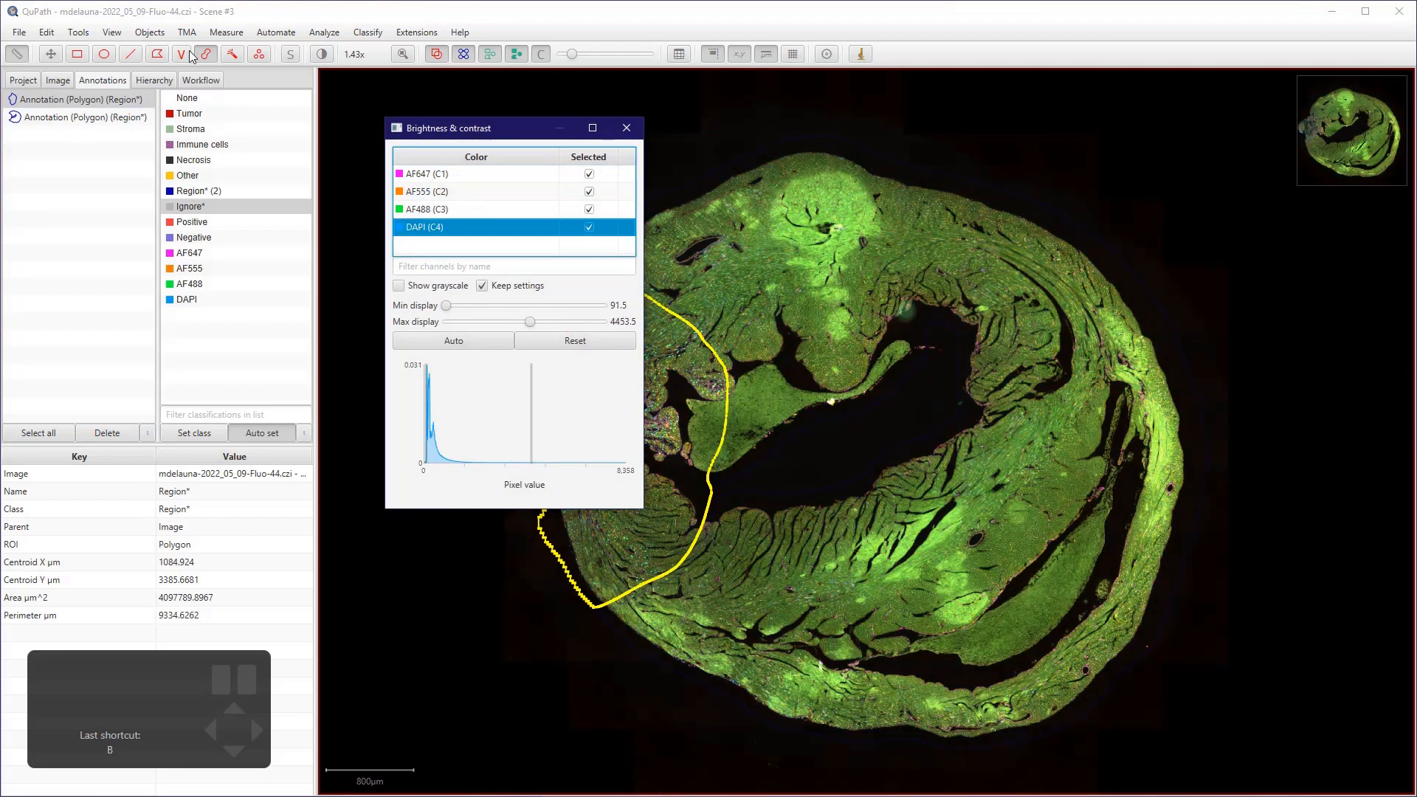
{"action": "left_click", "coordinate": [627, 127]}
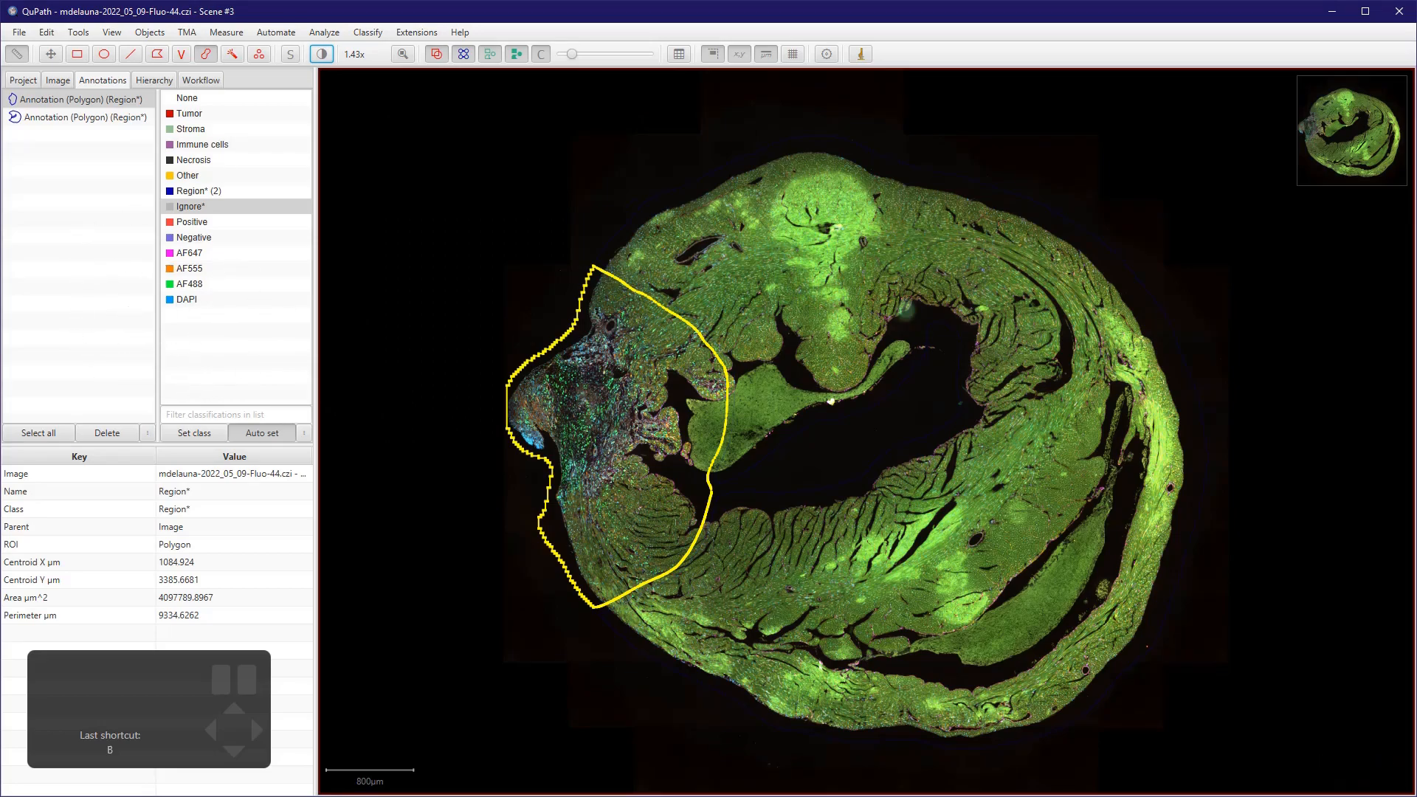
- Run the project script step2_cell_detection.groovy on the selected Region* annotation and close the script editor
{"action": "left_click", "coordinate": [324, 32]}
{"action": "mouse_move", "coordinate": [276, 33]}
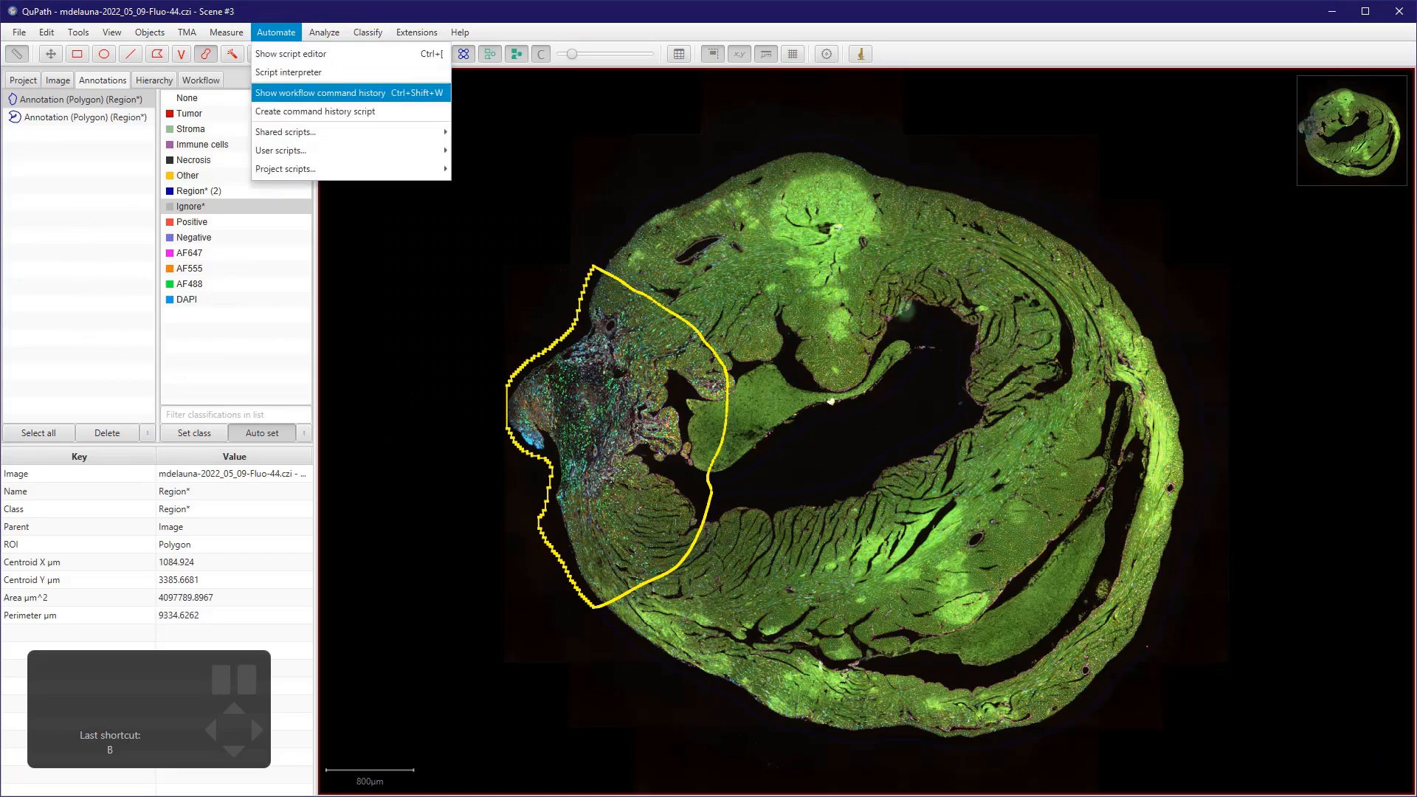
{"action": "mouse_move", "coordinate": [346, 169]}
{"action": "left_click", "coordinate": [493, 230]}
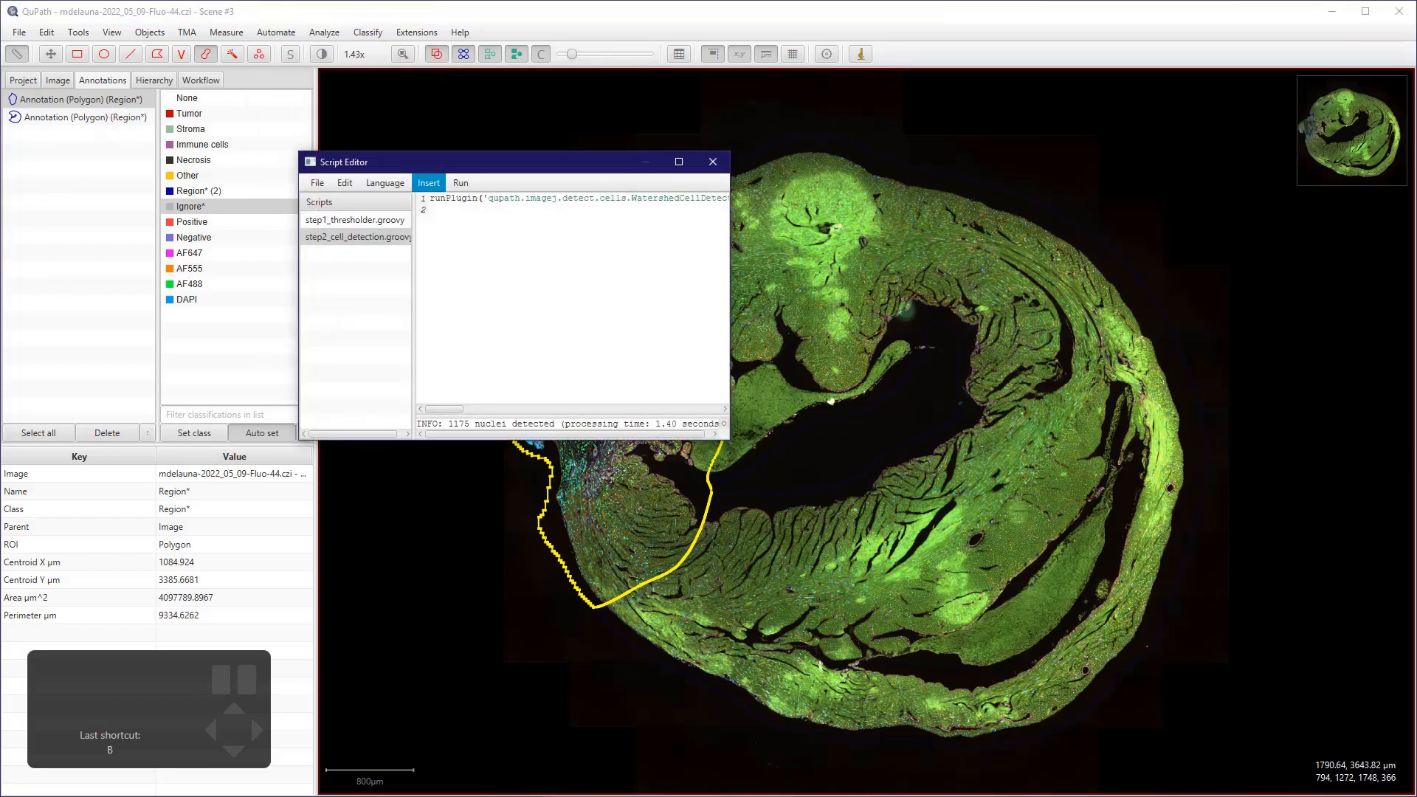
{"action": "left_click", "coordinate": [460, 183]}
{"action": "left_click", "coordinate": [470, 204]}
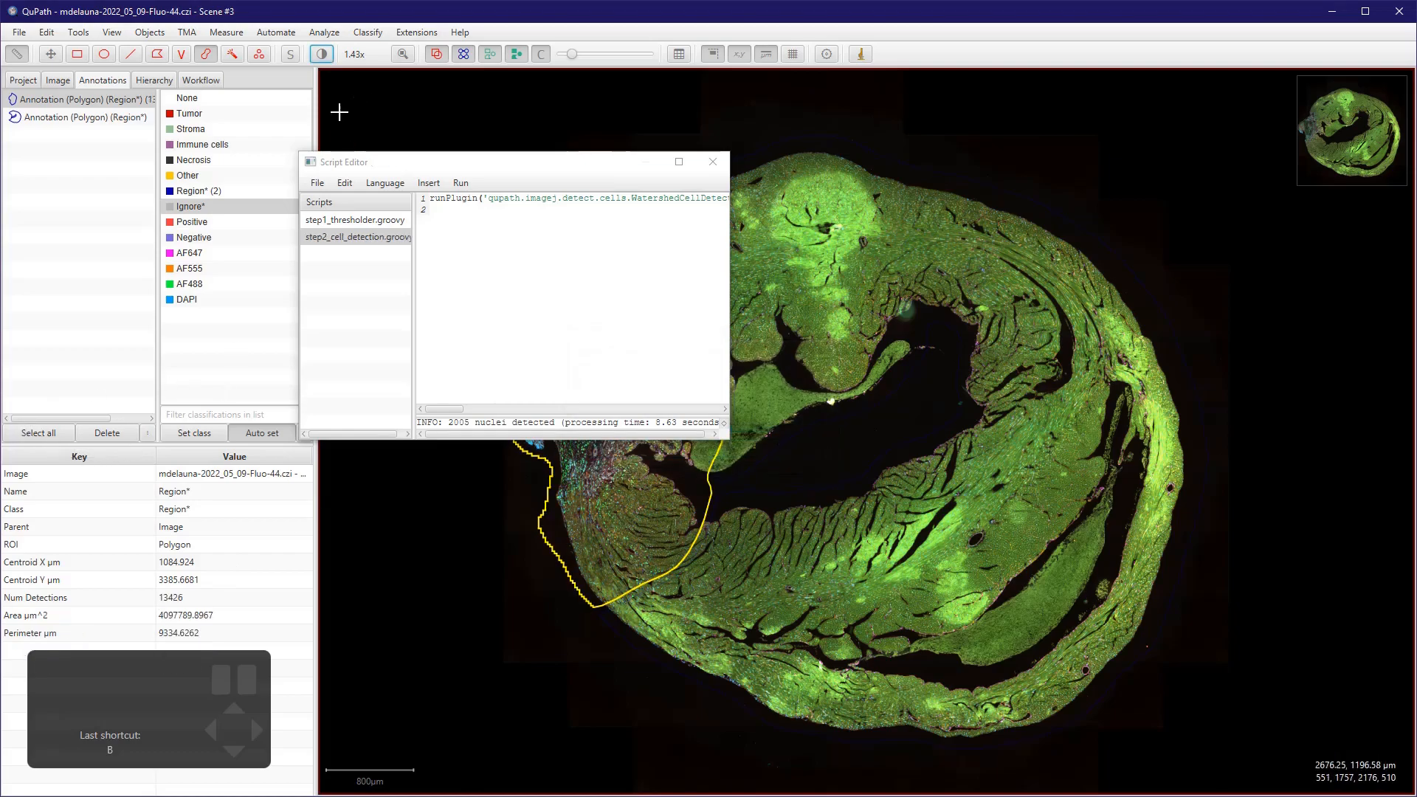
{"action": "left_click", "coordinate": [712, 161]}
- Raise the overlay opacity and inspect the detected cells inside the selected region
{"action": "left_click_drag", "start_coordinate": [572, 54], "coordinate": [619, 53]}
{"action": "scroll", "coordinate": [595, 411], "scroll_direction": "up", "scroll_amount": 3}
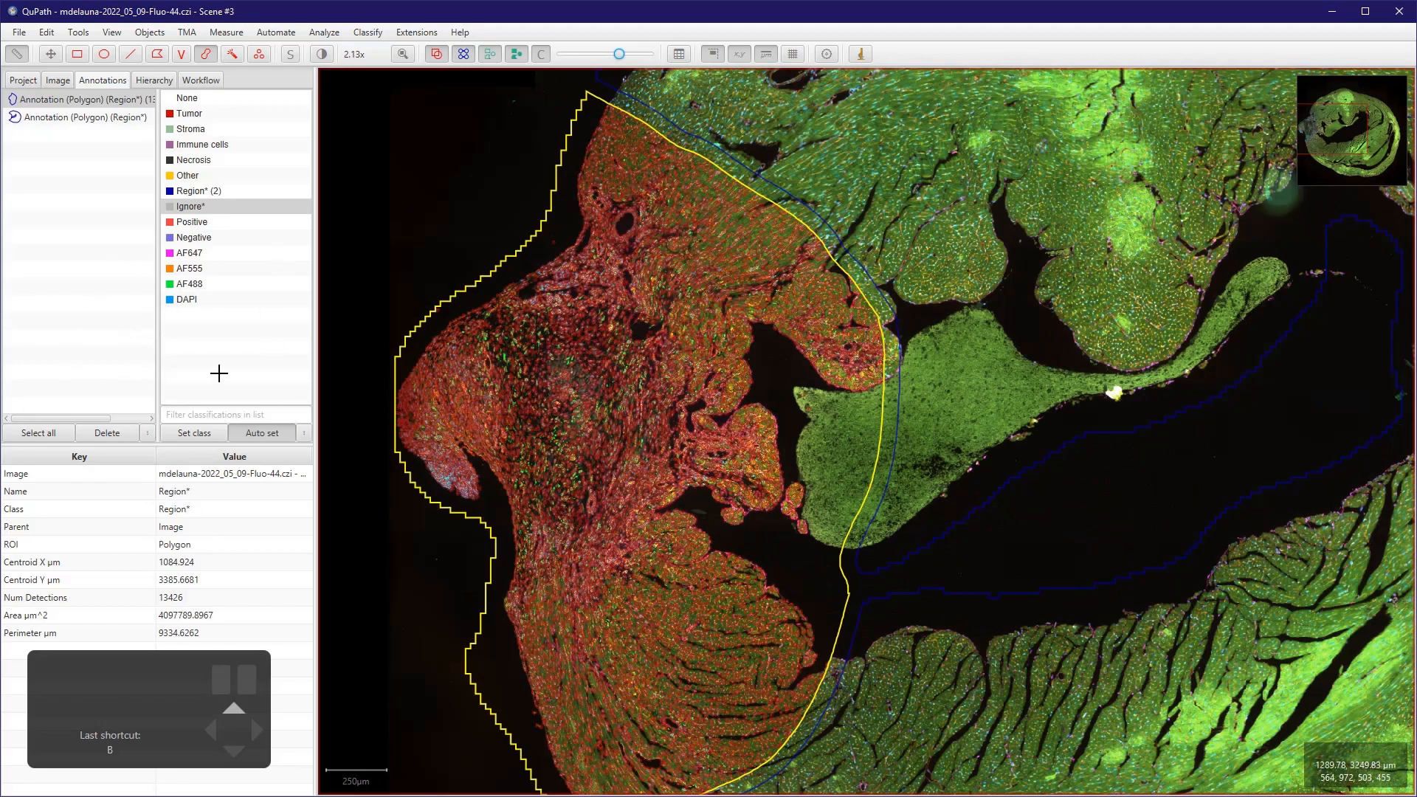
{"action": "scroll", "coordinate": [645, 650], "scroll_direction": "up", "scroll_amount": 3}
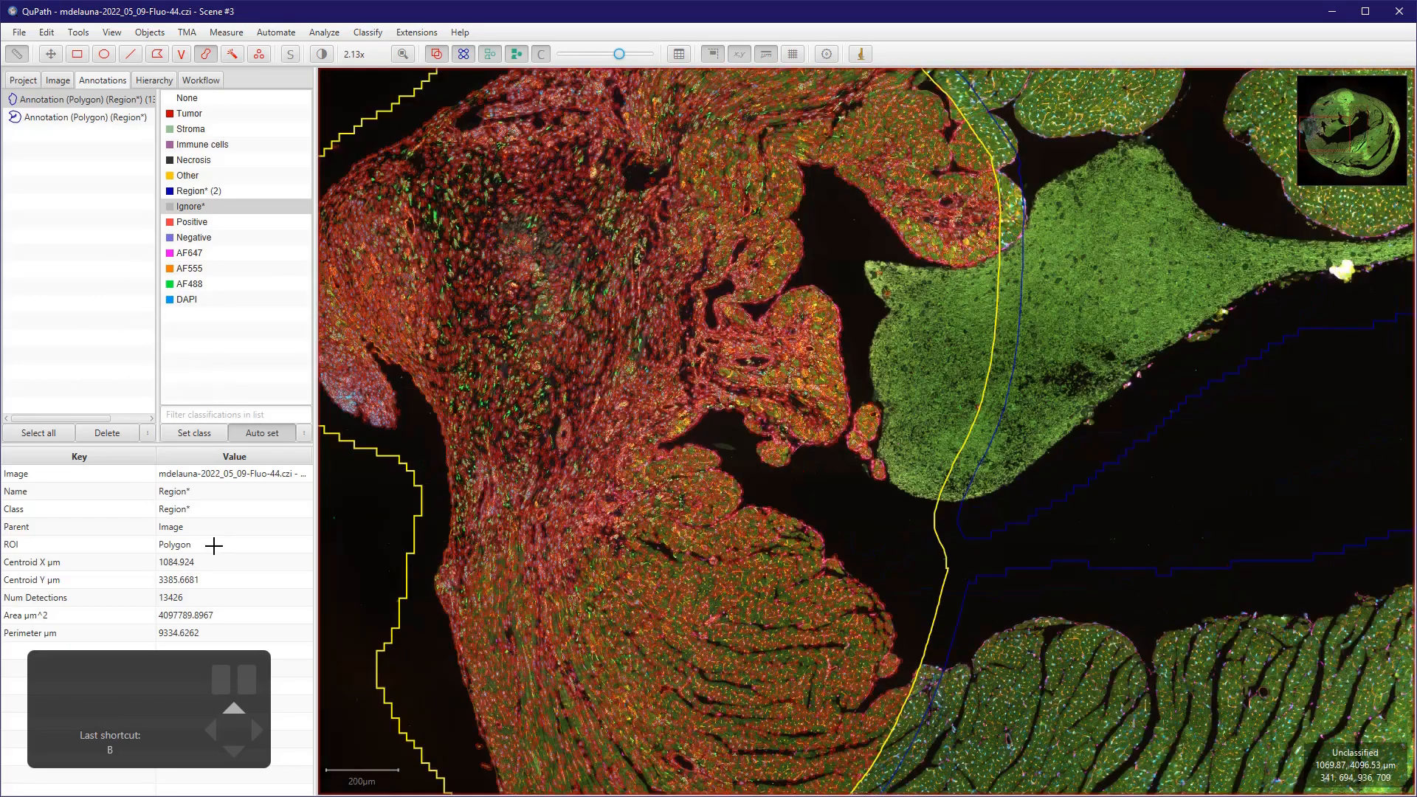
{"action": "scroll", "coordinate": [646, 627], "scroll_direction": "down", "scroll_amount": 3}
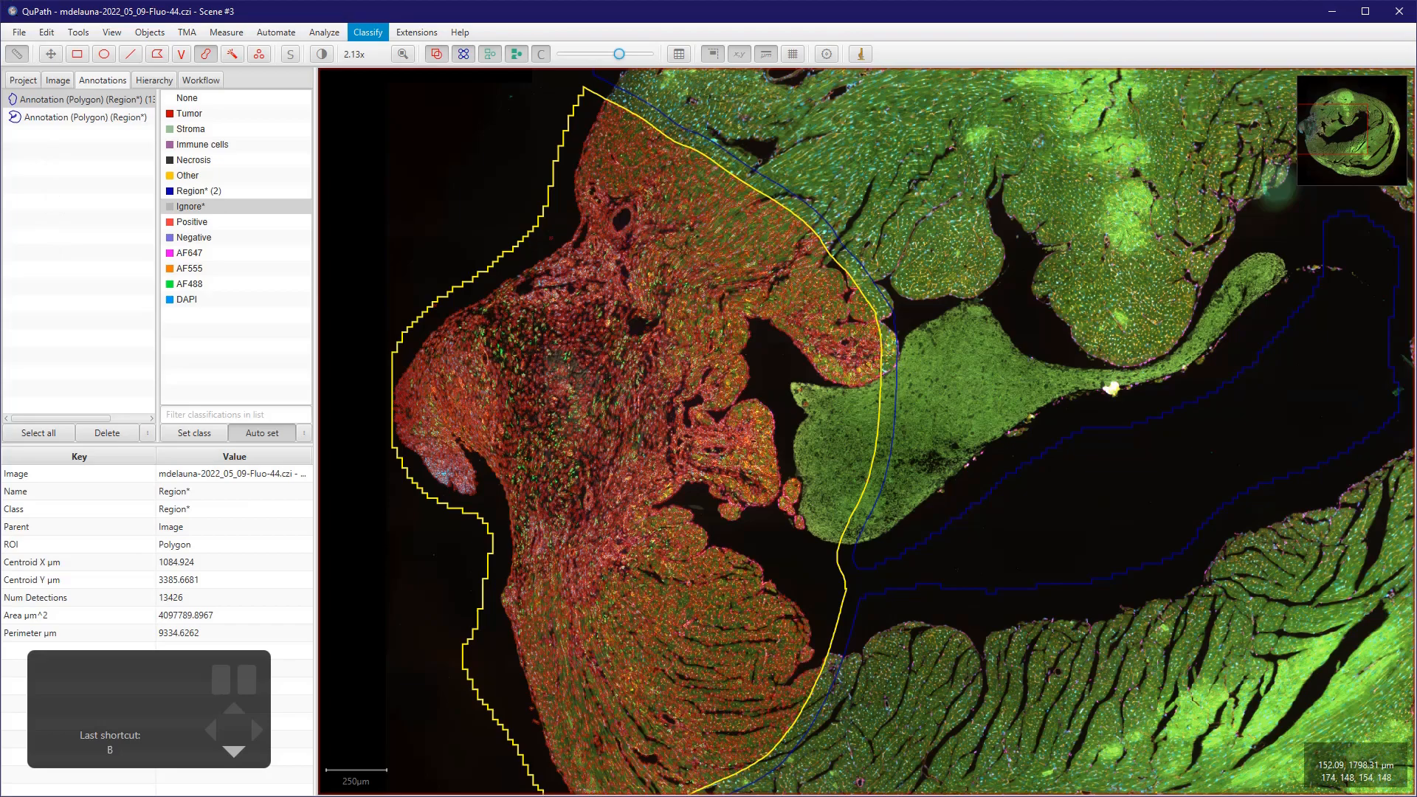
- Start a composite object classifier that includes AF647_cell_classifier, AF555_cell_classifier and AF488_cell_classifier
{"action": "left_click", "coordinate": [368, 33]}
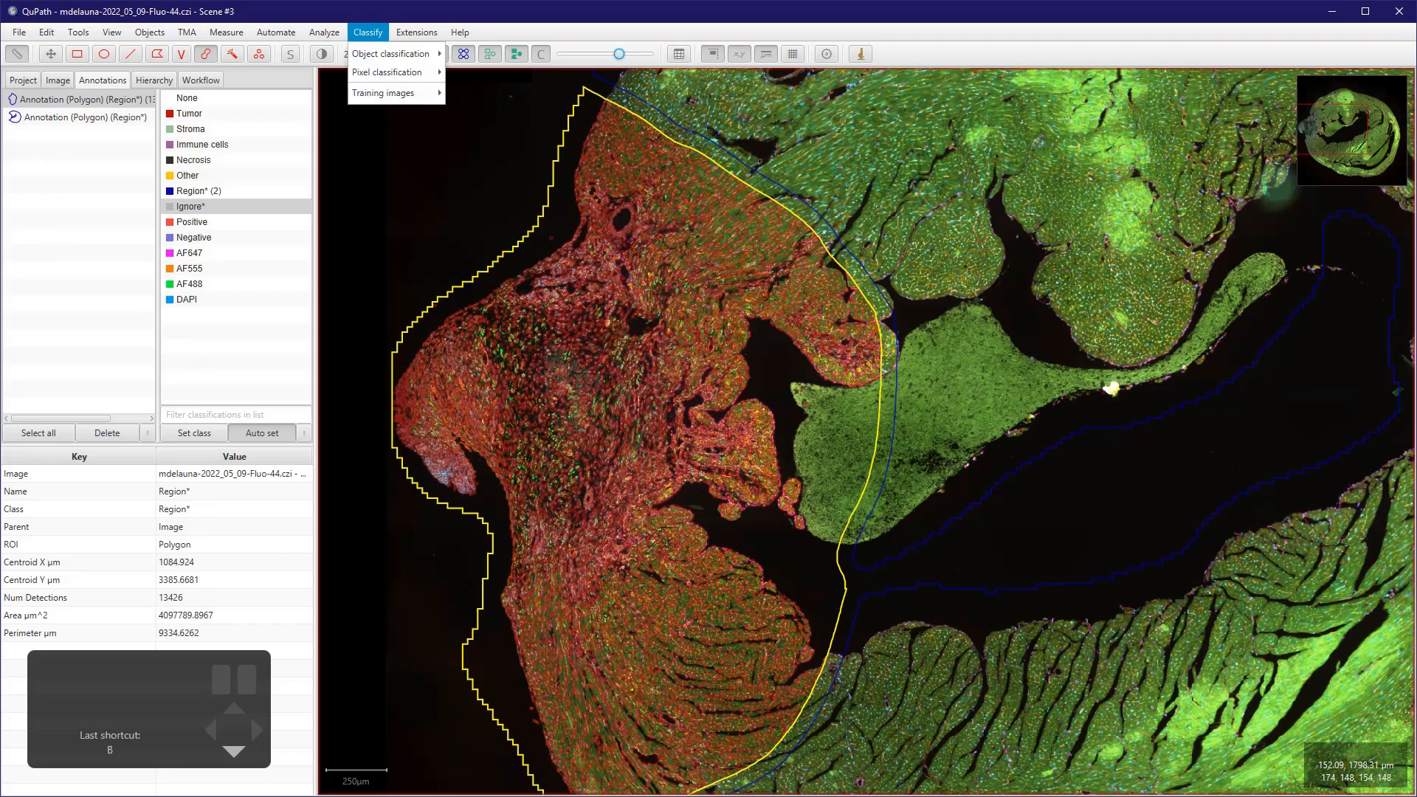
{"action": "mouse_move", "coordinate": [391, 54]}
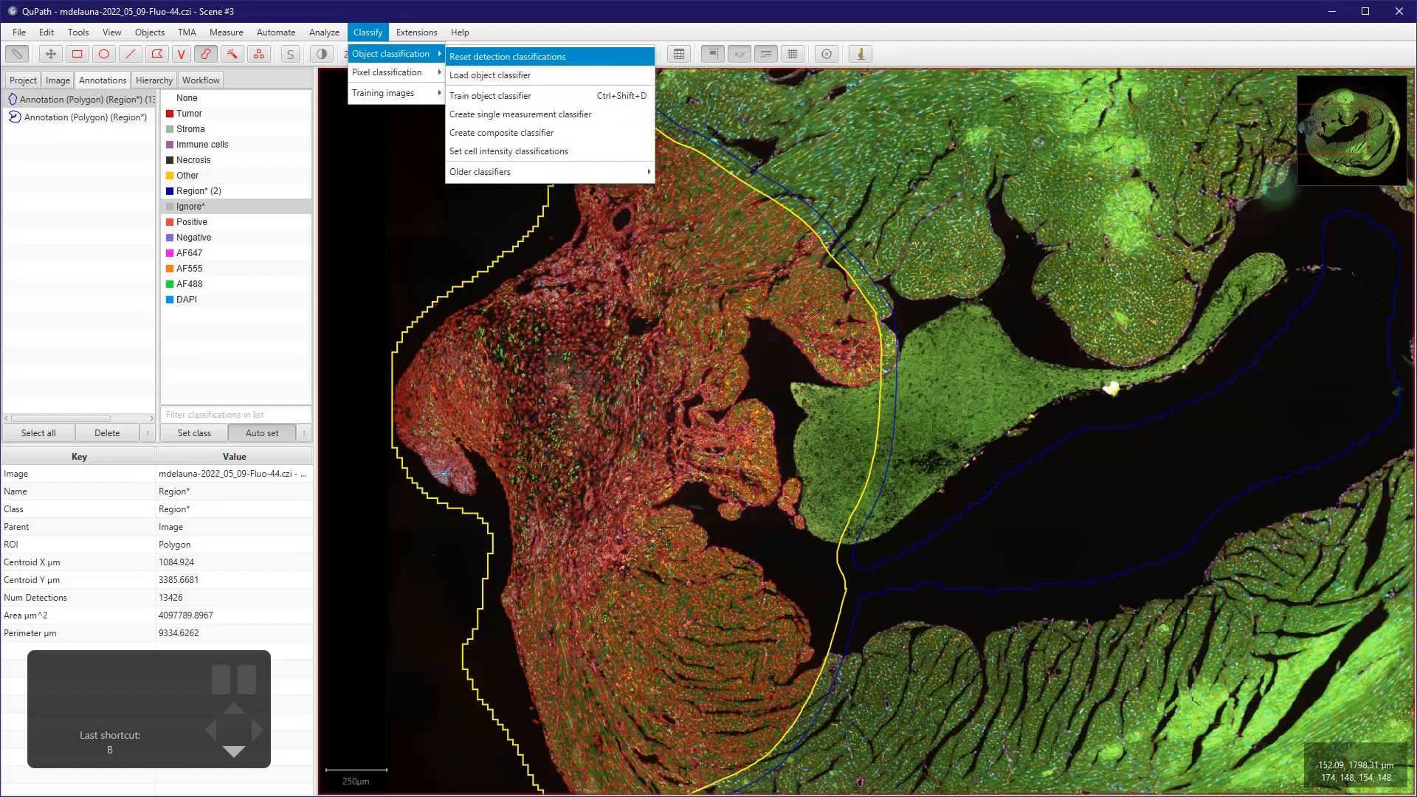
{"action": "key", "text": "Down"}
{"action": "key", "text": "Down"}
{"action": "key", "text": "Down"}
{"action": "key", "text": "Down"}
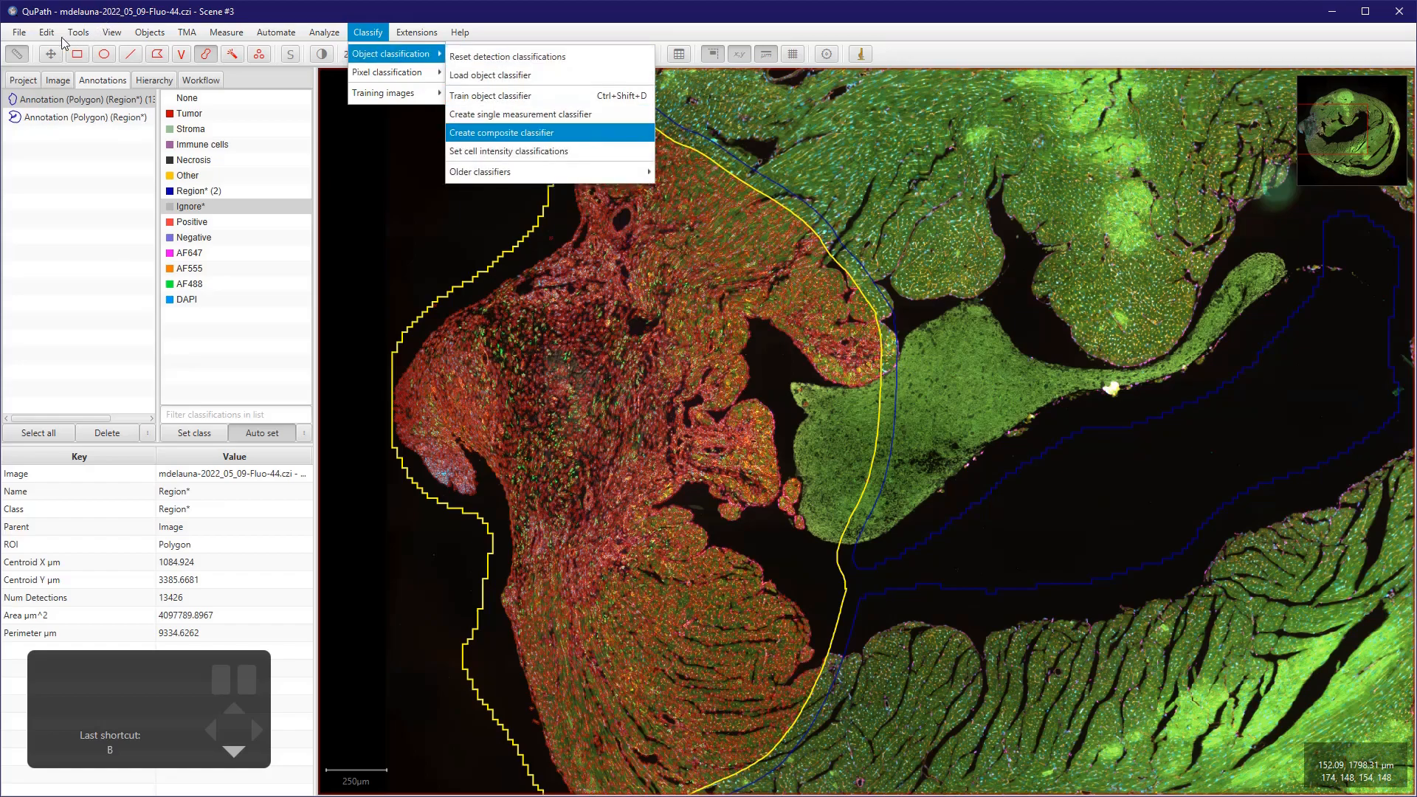
{"action": "key", "text": "Return"}
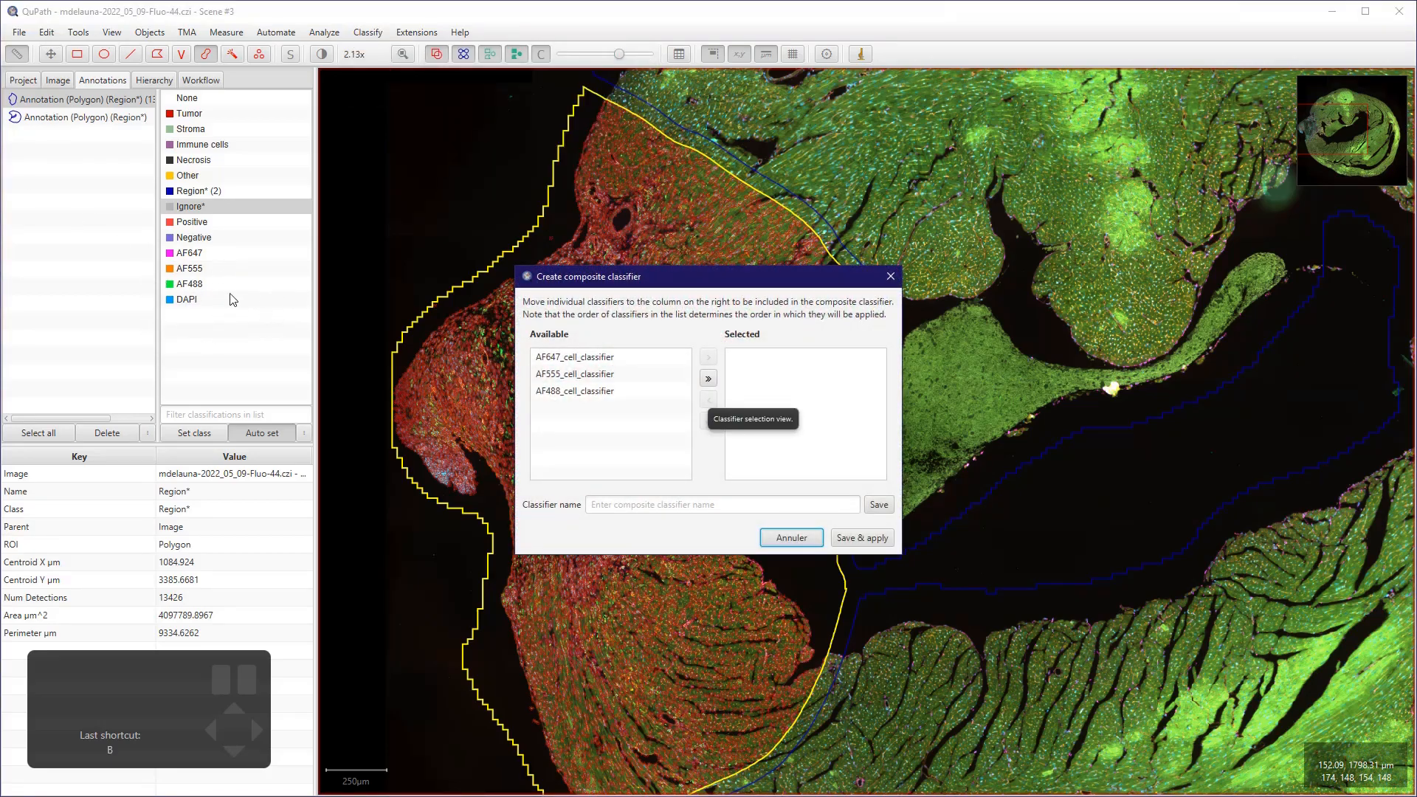
{"action": "left_click", "coordinate": [708, 379]}
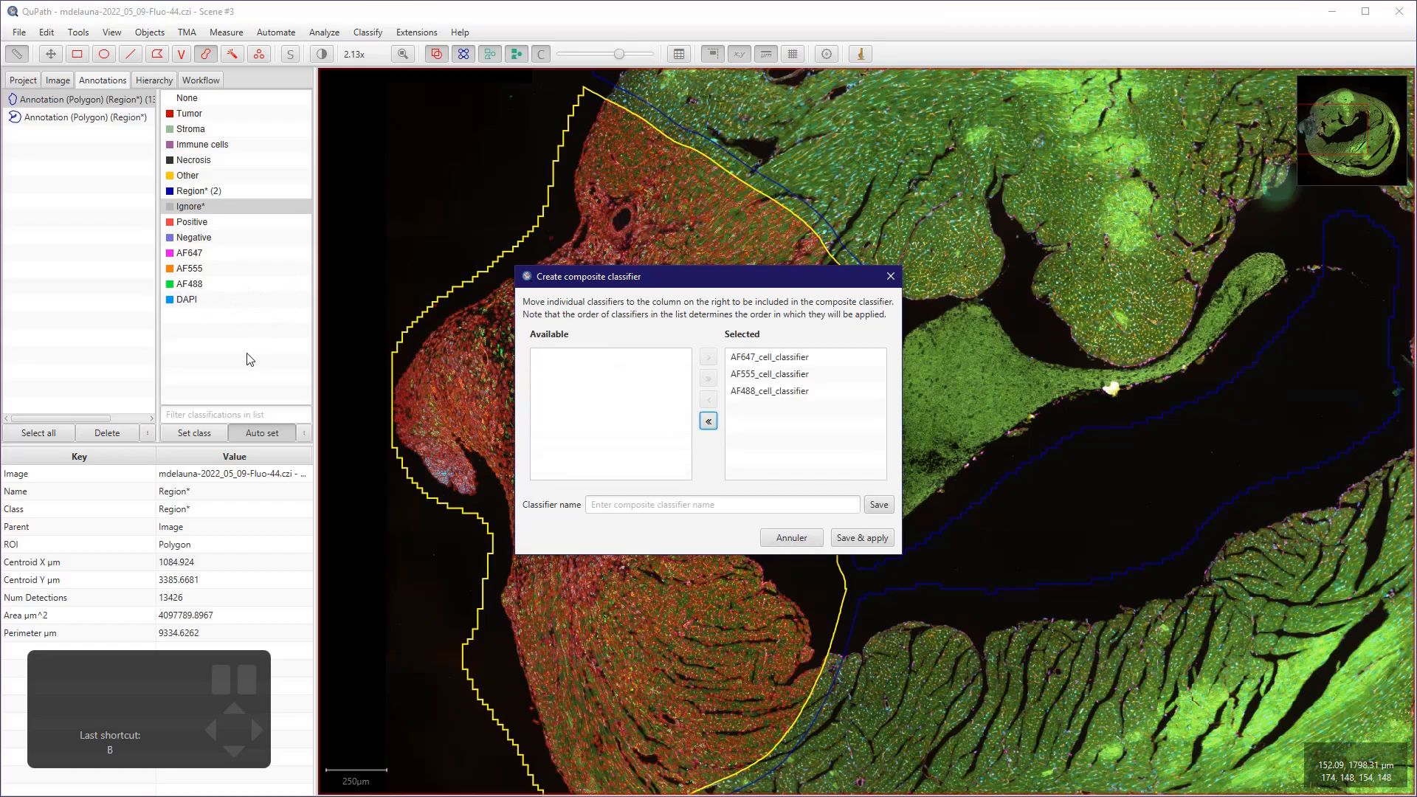
- Name the composite classifier Composite_classifier, save it and apply it to the detected cells
{"action": "left_click", "coordinate": [723, 505]}
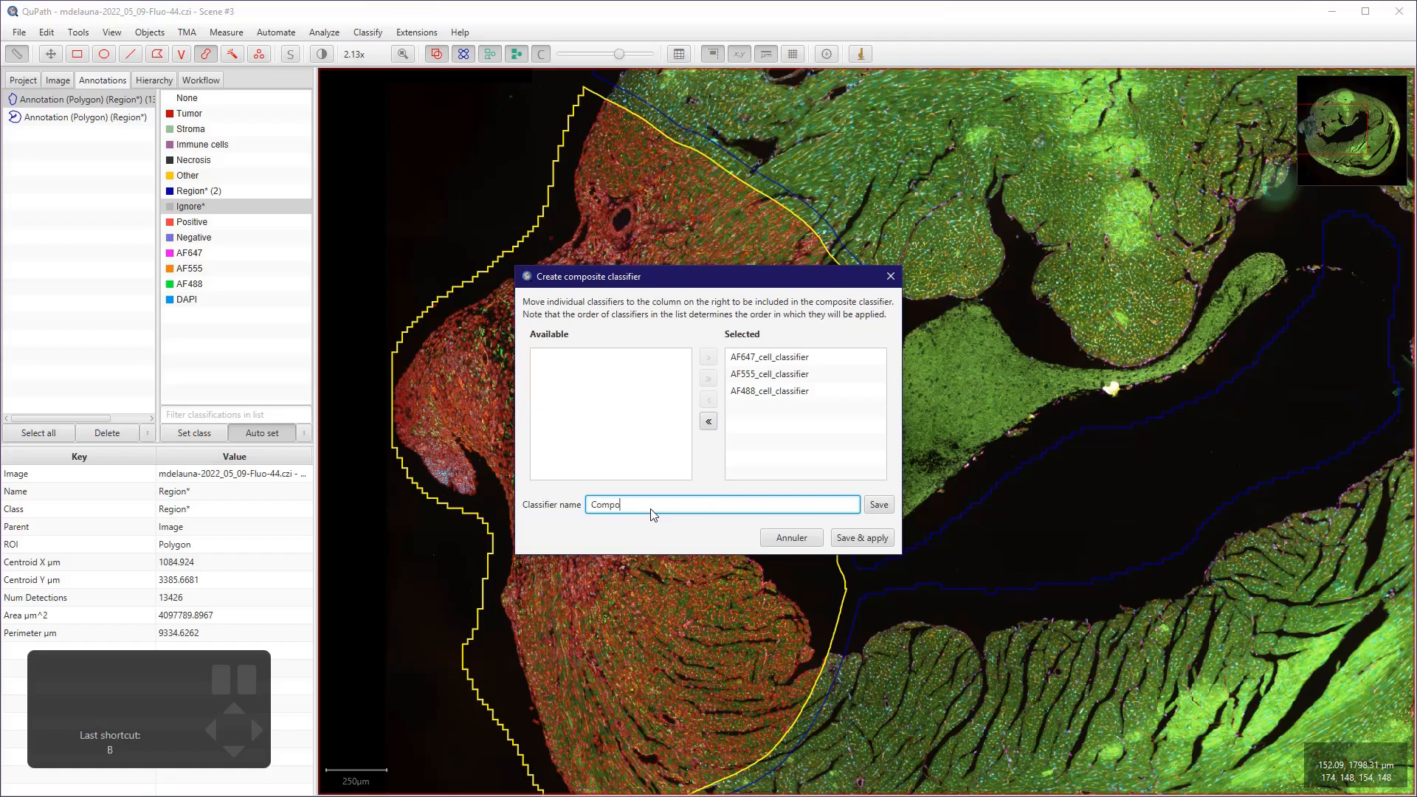
{"action": "type", "text": "Composite_classifier"}
{"action": "key", "text": "Return"}
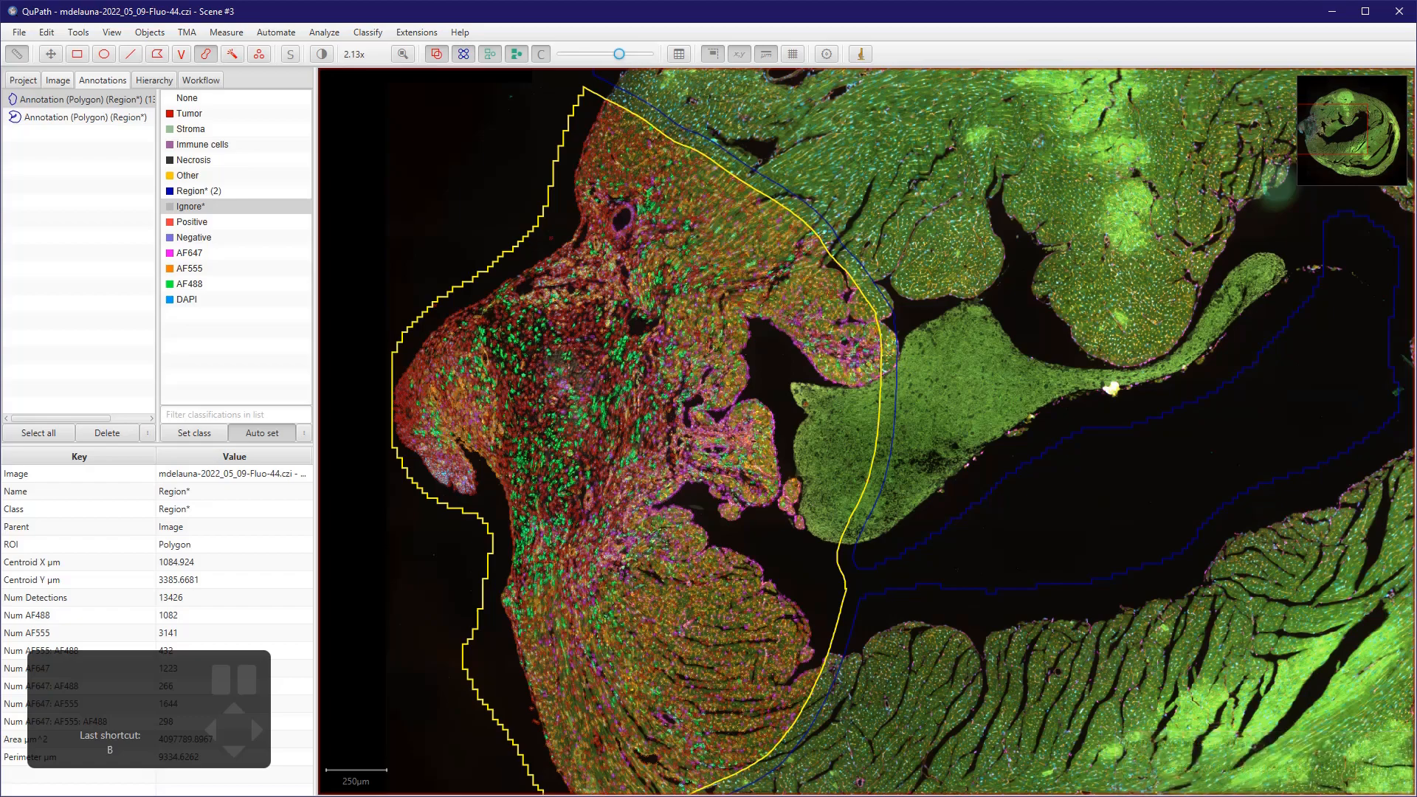
- Review the cell counts per marker and marker combination for the selected Region* annotation
{"action": "left_click", "coordinate": [58, 80]}
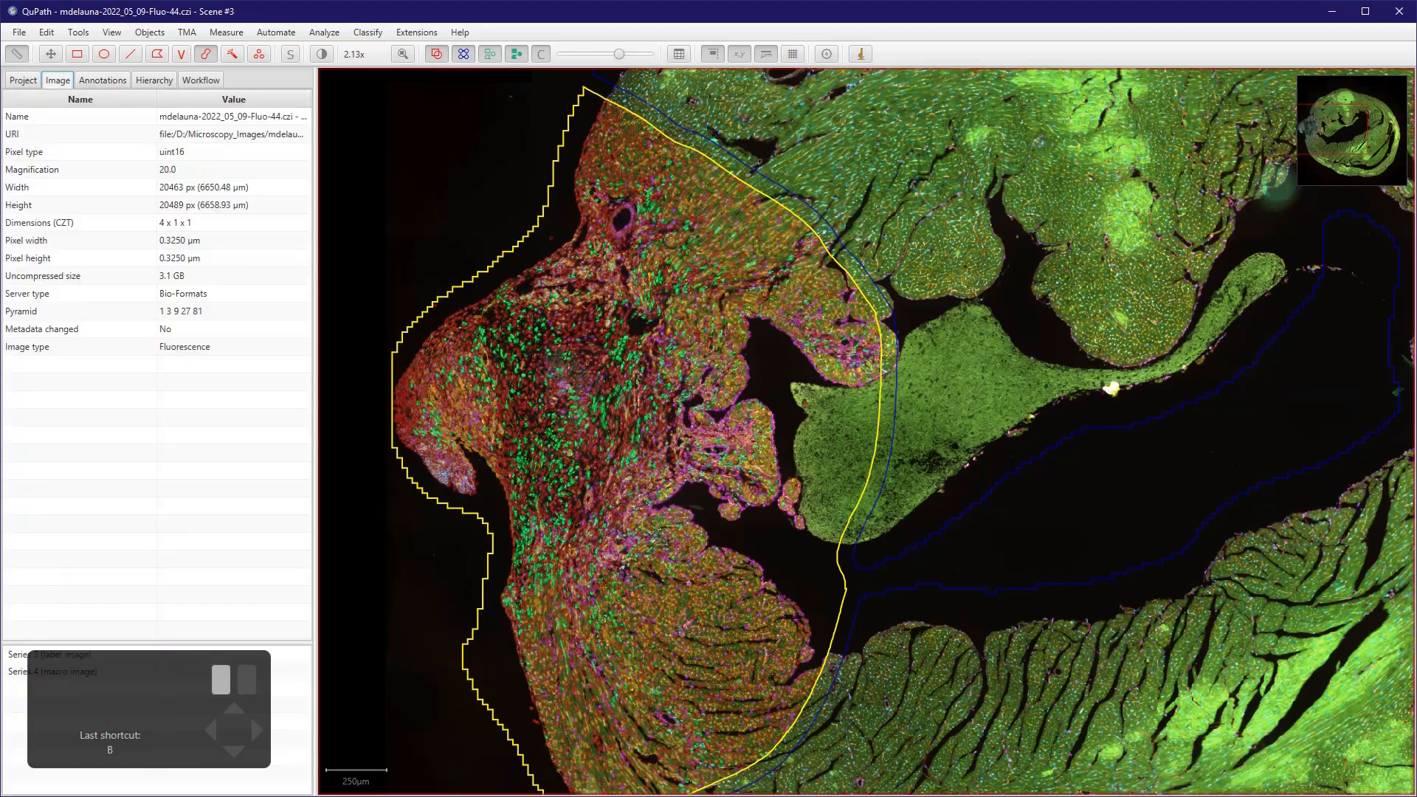
{"action": "left_click", "coordinate": [23, 81]}
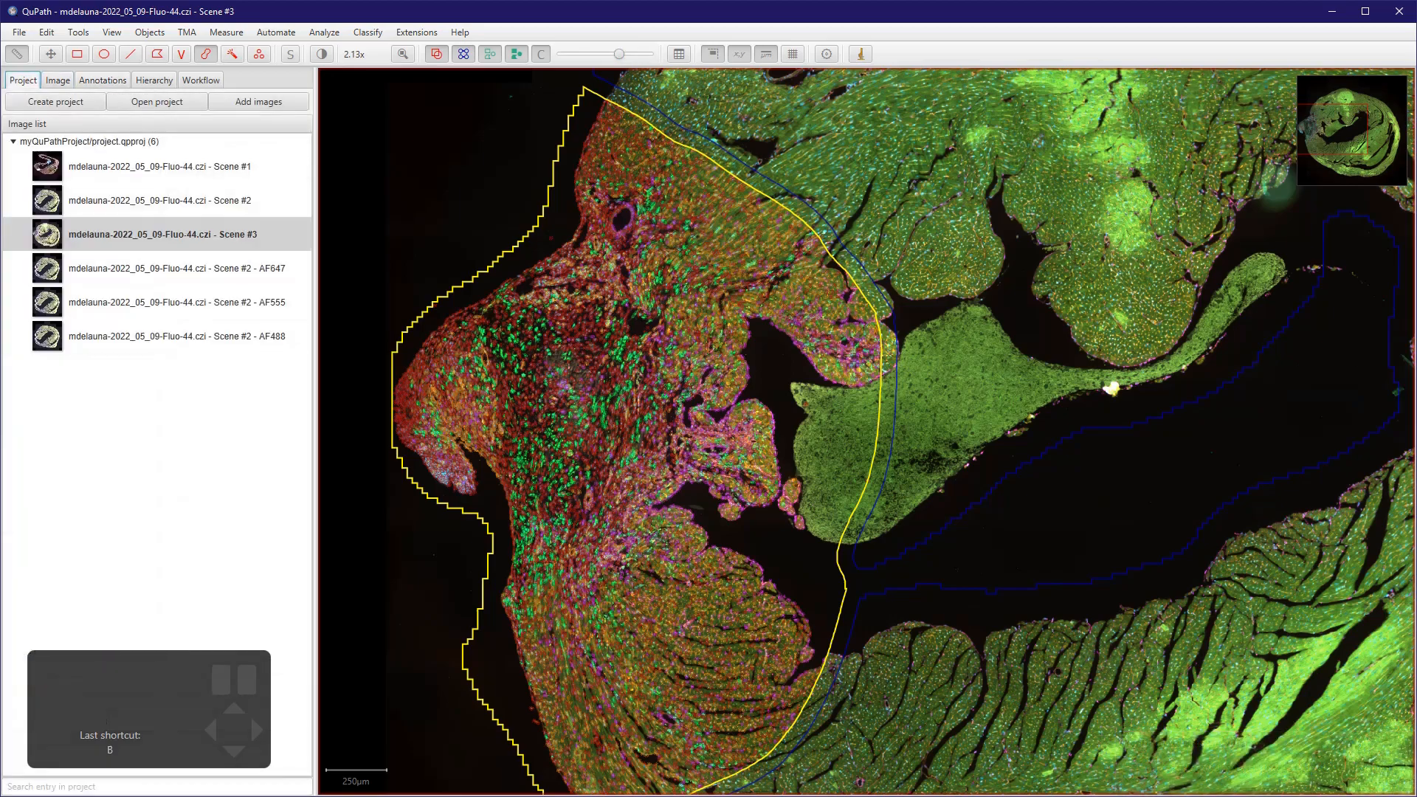
{"action": "left_click", "coordinate": [103, 79]}
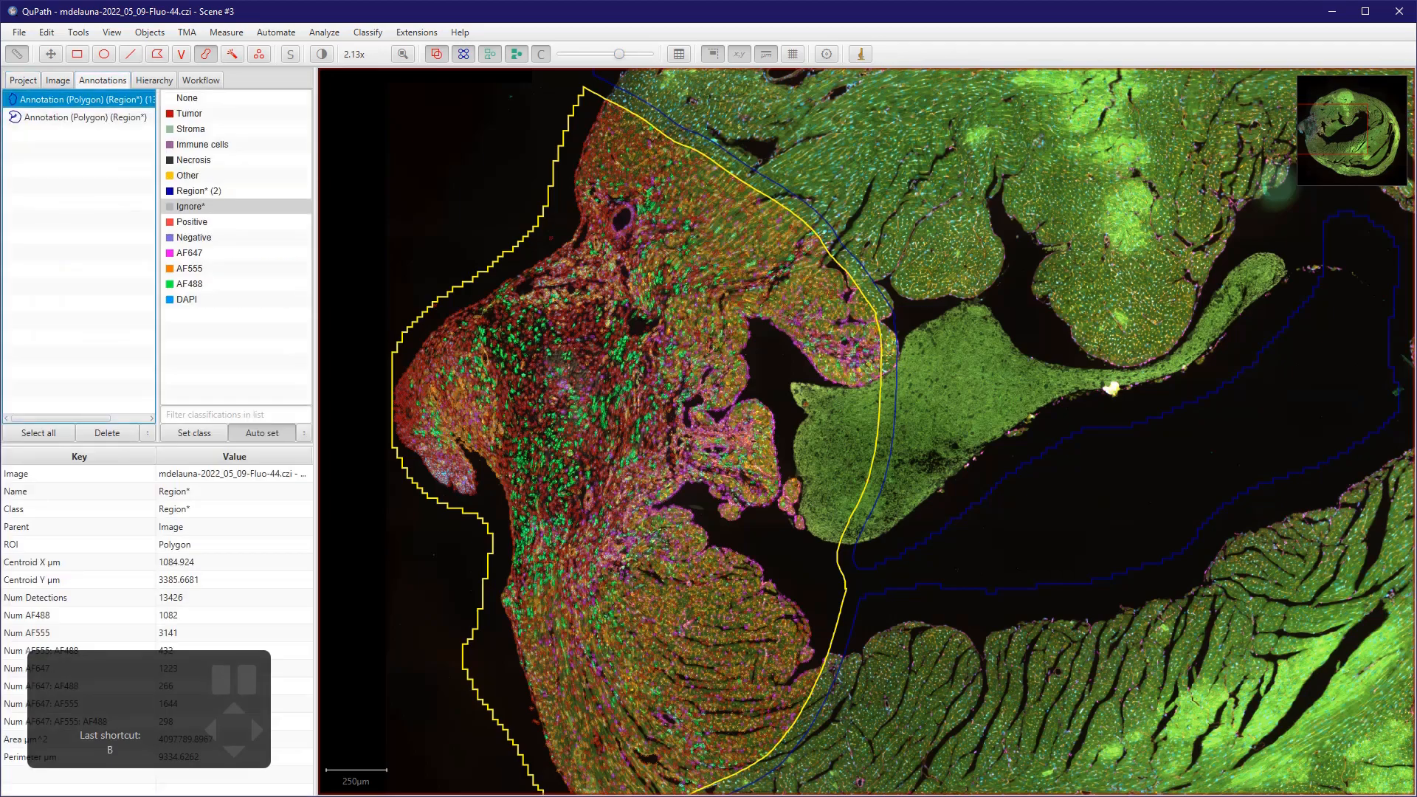
{"action": "left_click_drag", "start_coordinate": [149, 709], "coordinate": [144, 318]}
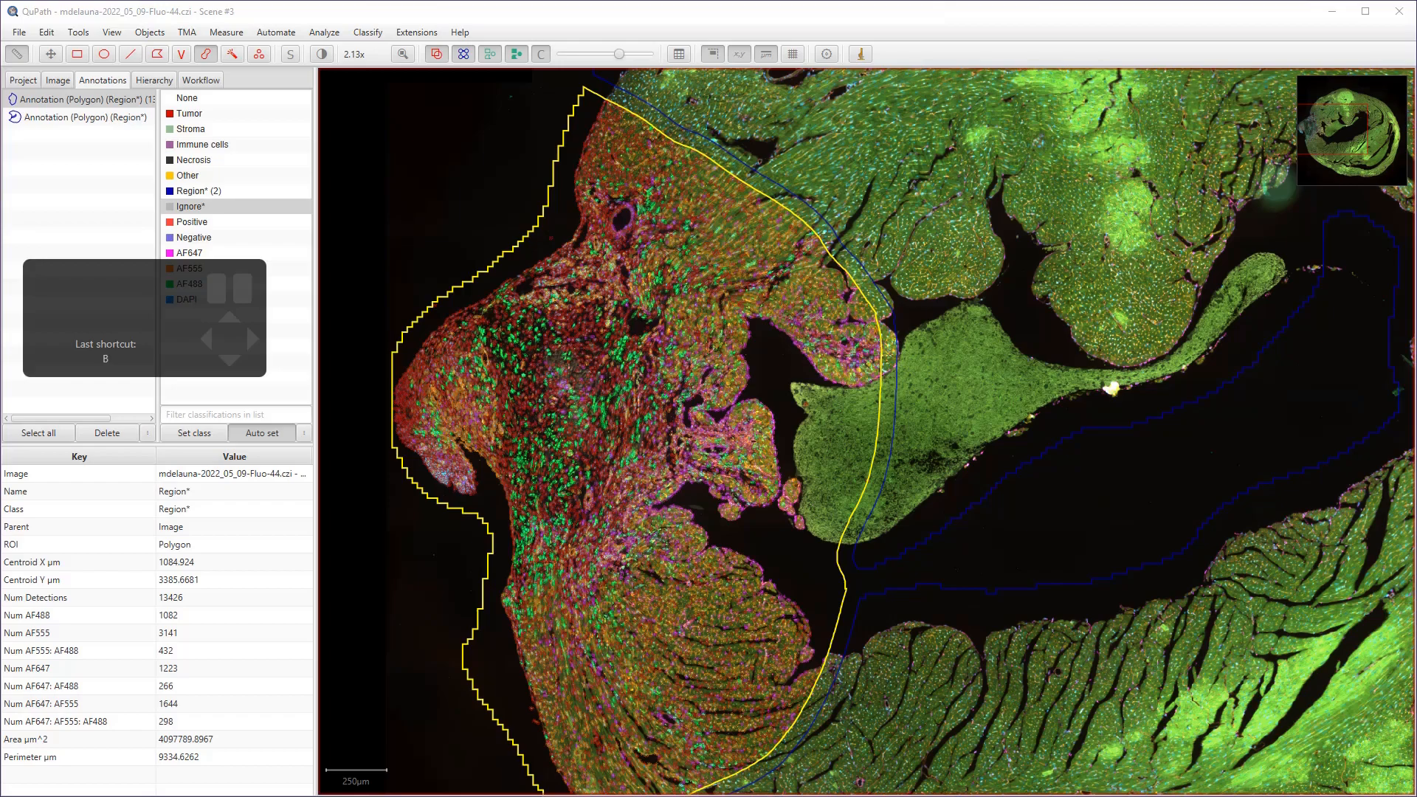
- Hide the DAPI, AF488, AF555 and AF647 channels so only the overlay of classified cells is displayed
{"action": "scroll", "coordinate": [718, 543], "scroll_direction": "up", "scroll_amount": 4}
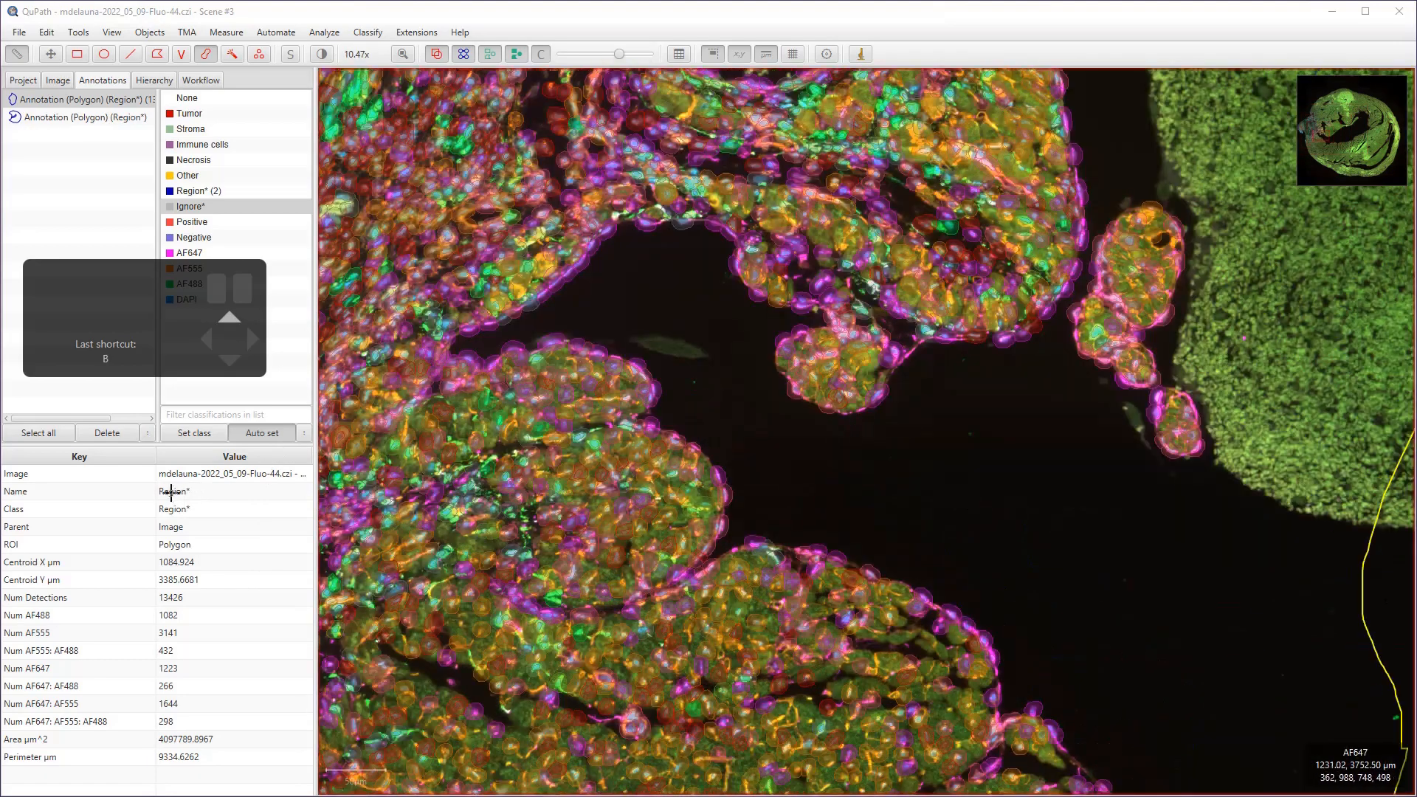
{"action": "scroll", "coordinate": [595, 569], "scroll_direction": "down", "scroll_amount": 2}
{"action": "left_click", "coordinate": [321, 54]}
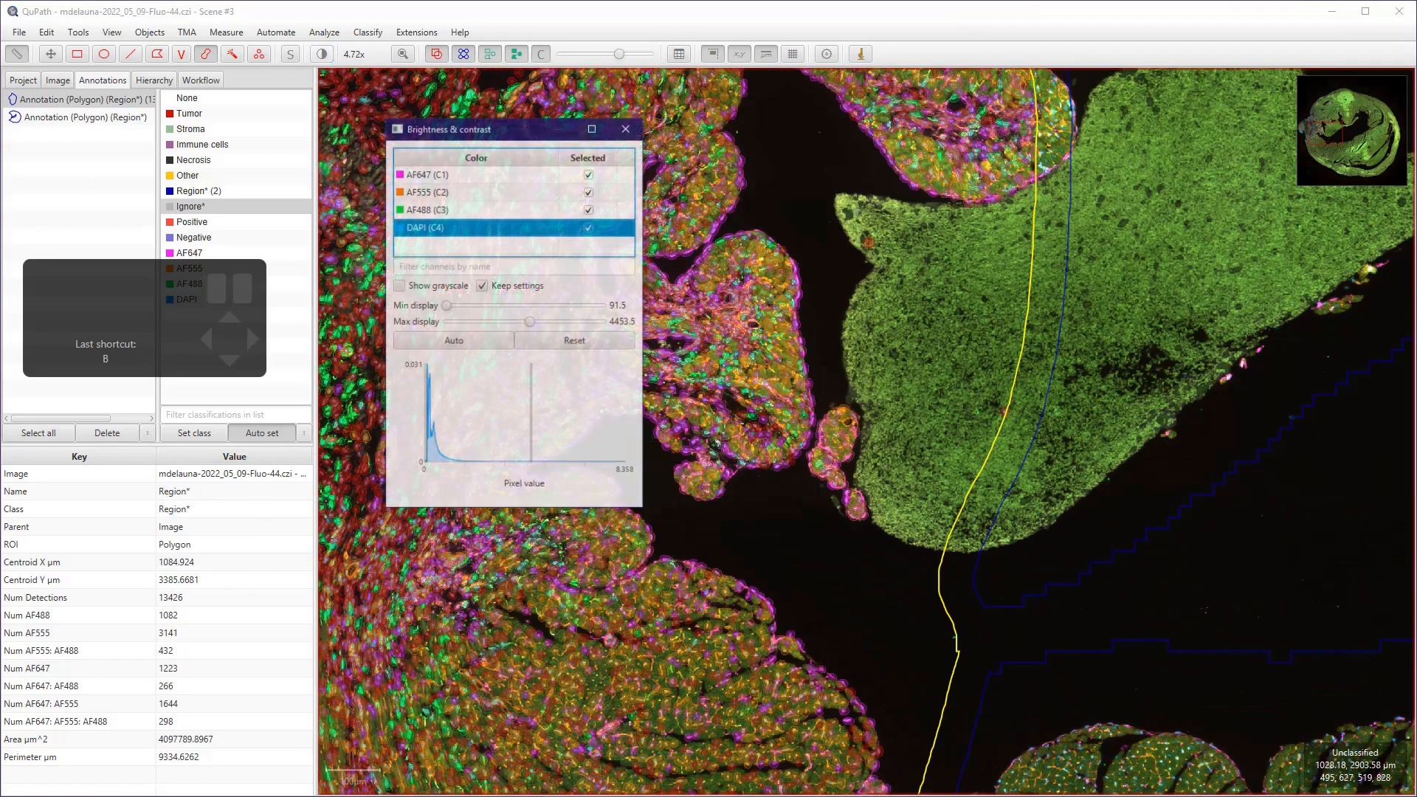
{"action": "left_click", "coordinate": [589, 228]}
{"action": "left_click", "coordinate": [589, 210]}
{"action": "left_click", "coordinate": [589, 191]}
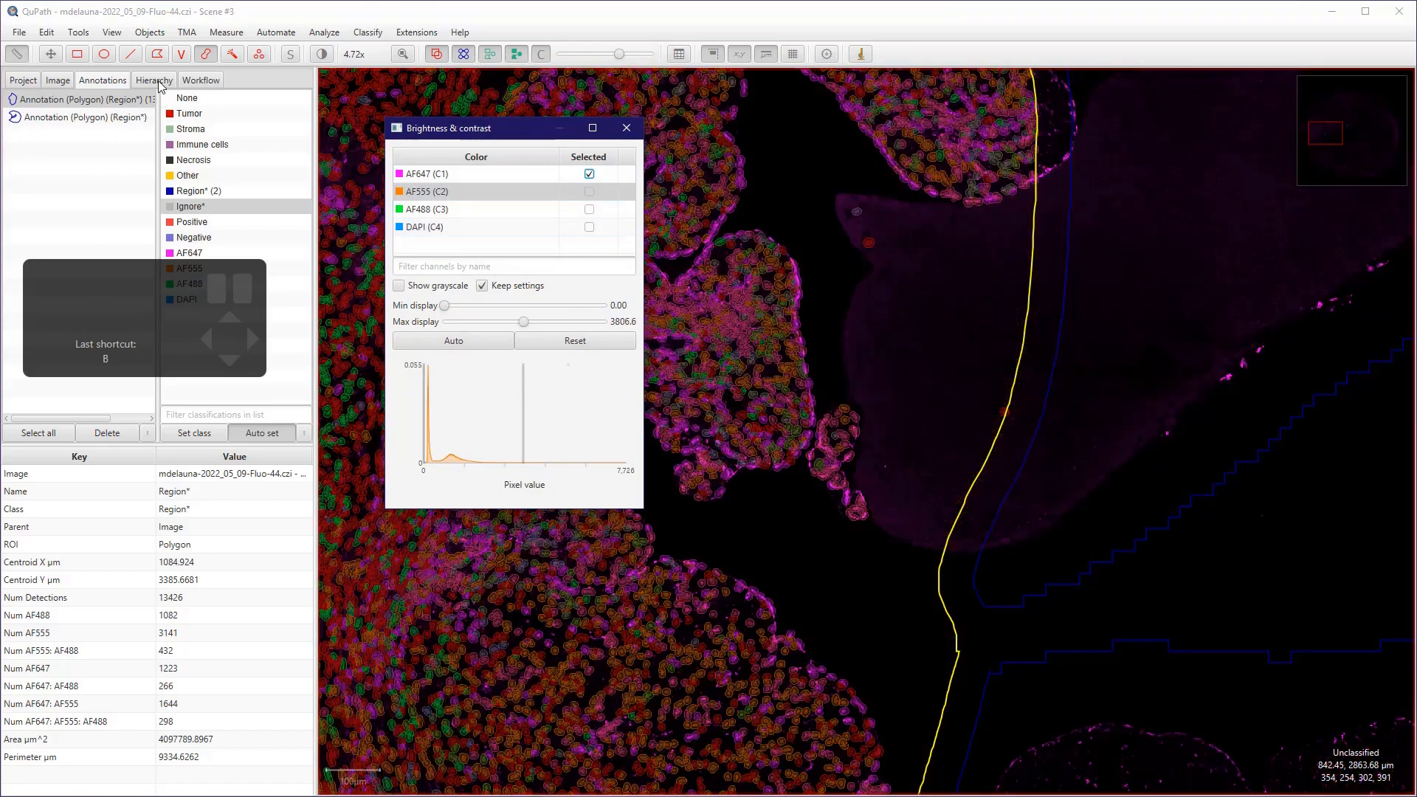
{"action": "left_click", "coordinate": [589, 174]}
{"action": "left_click", "coordinate": [625, 128]}
- Raise the overlay opacity to its maximum and examine the distribution of classified cells across the region
{"action": "left_click_drag", "start_coordinate": [619, 54], "coordinate": [651, 54]}
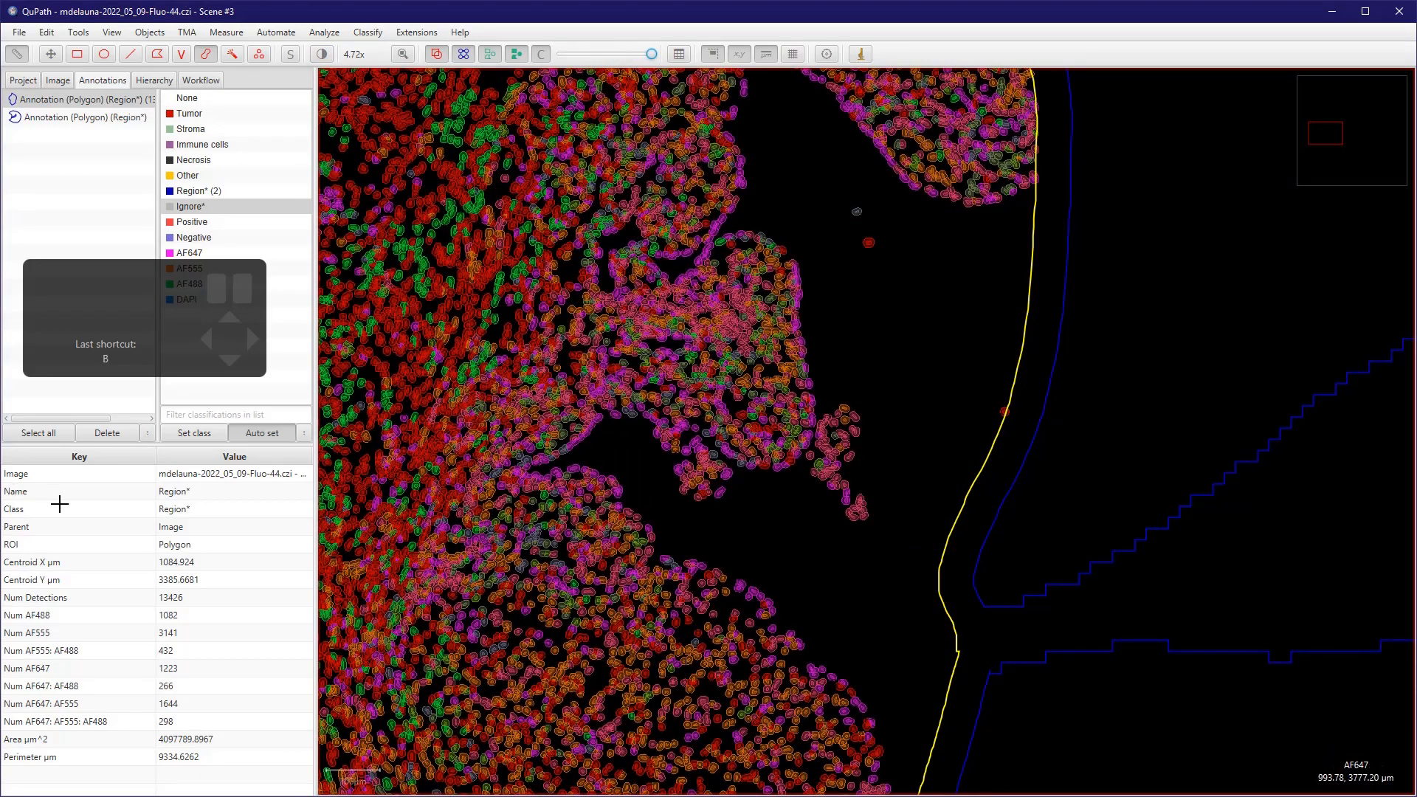
{"action": "scroll", "coordinate": [490, 602], "scroll_direction": "up", "scroll_amount": 8}
{"action": "scroll", "coordinate": [481, 468], "scroll_direction": "down", "scroll_amount": 10}
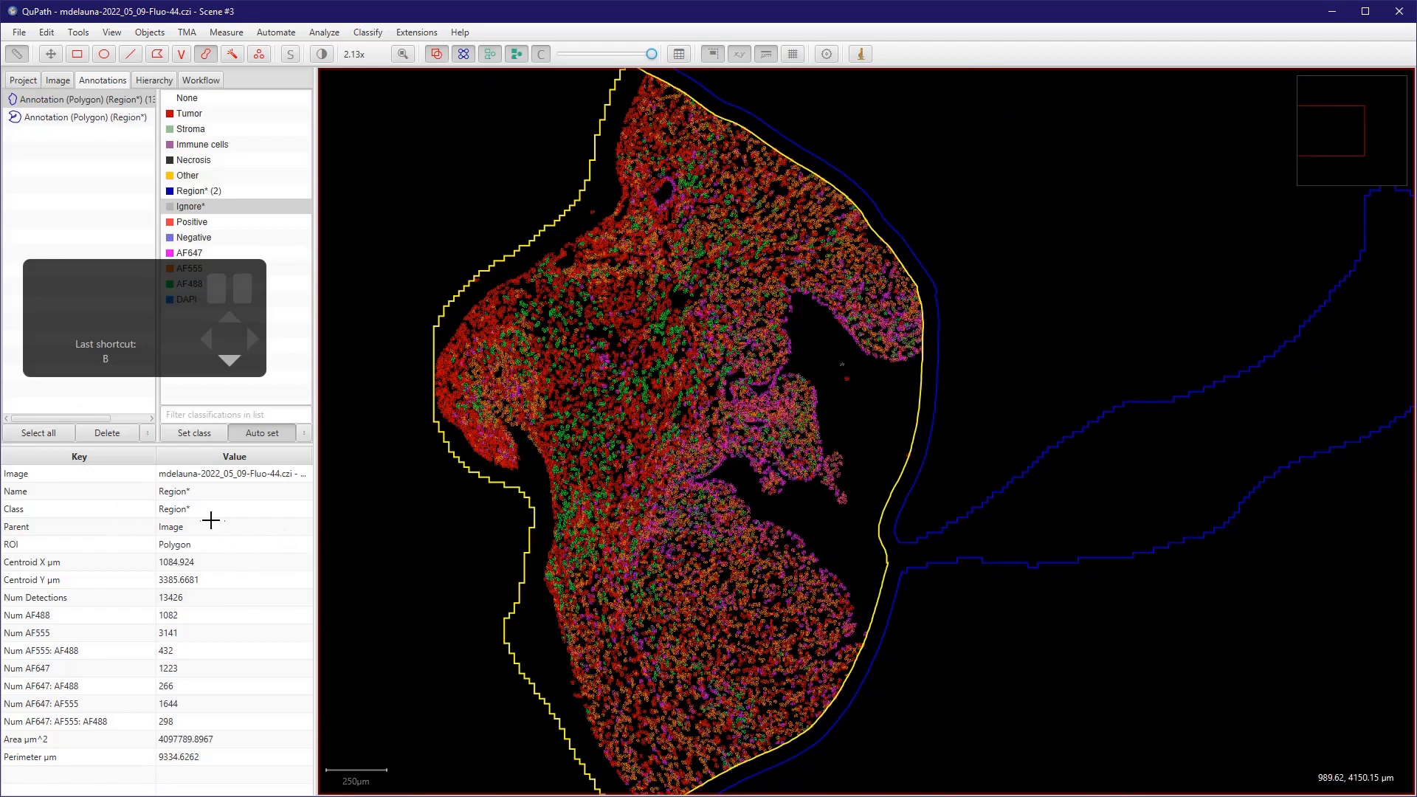
{"action": "scroll", "coordinate": [200, 506], "scroll_direction": "up", "scroll_amount": 5}
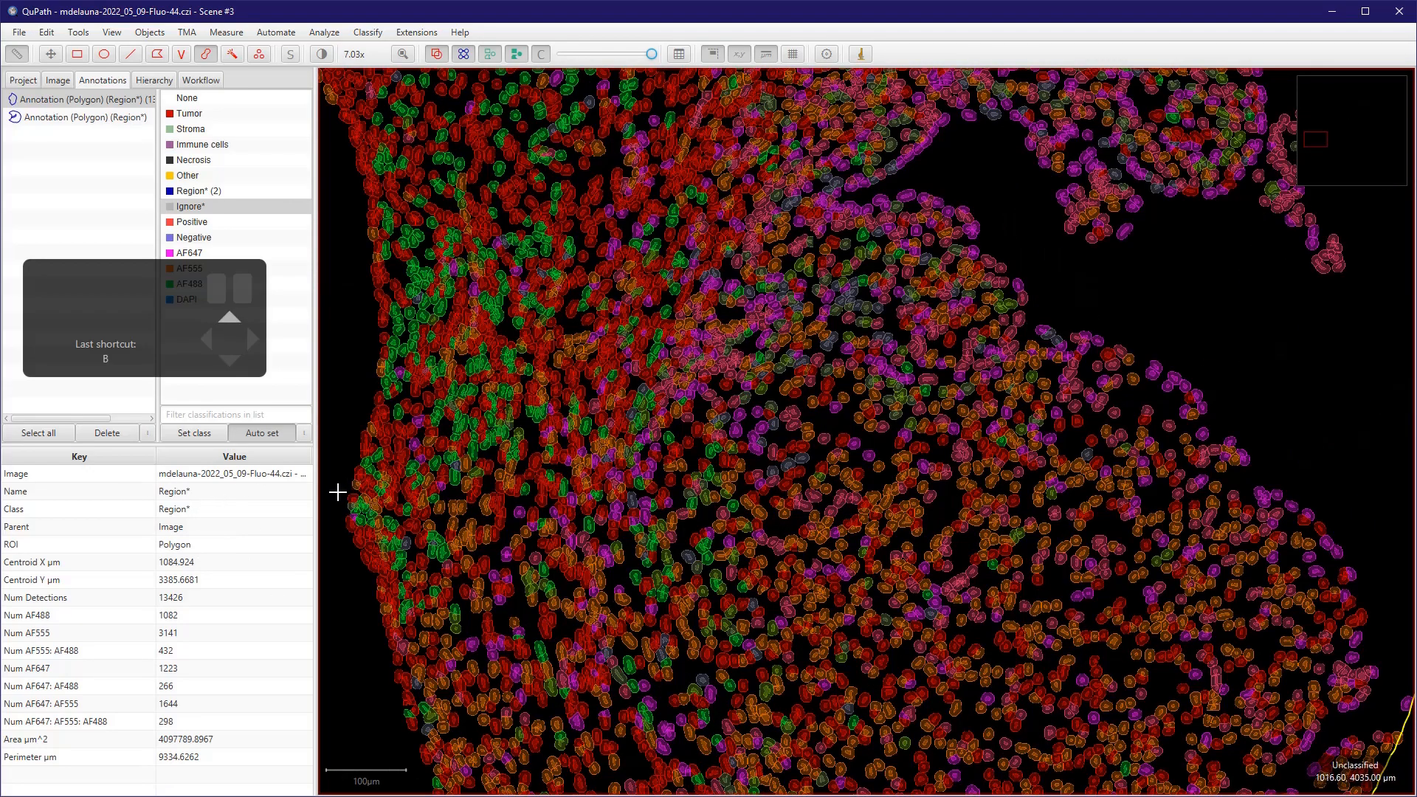
{"action": "left_click_drag", "start_coordinate": [145, 318], "coordinate": [1239, 331]}
{"action": "left_click_drag", "start_coordinate": [799, 188], "coordinate": [638, 582]}
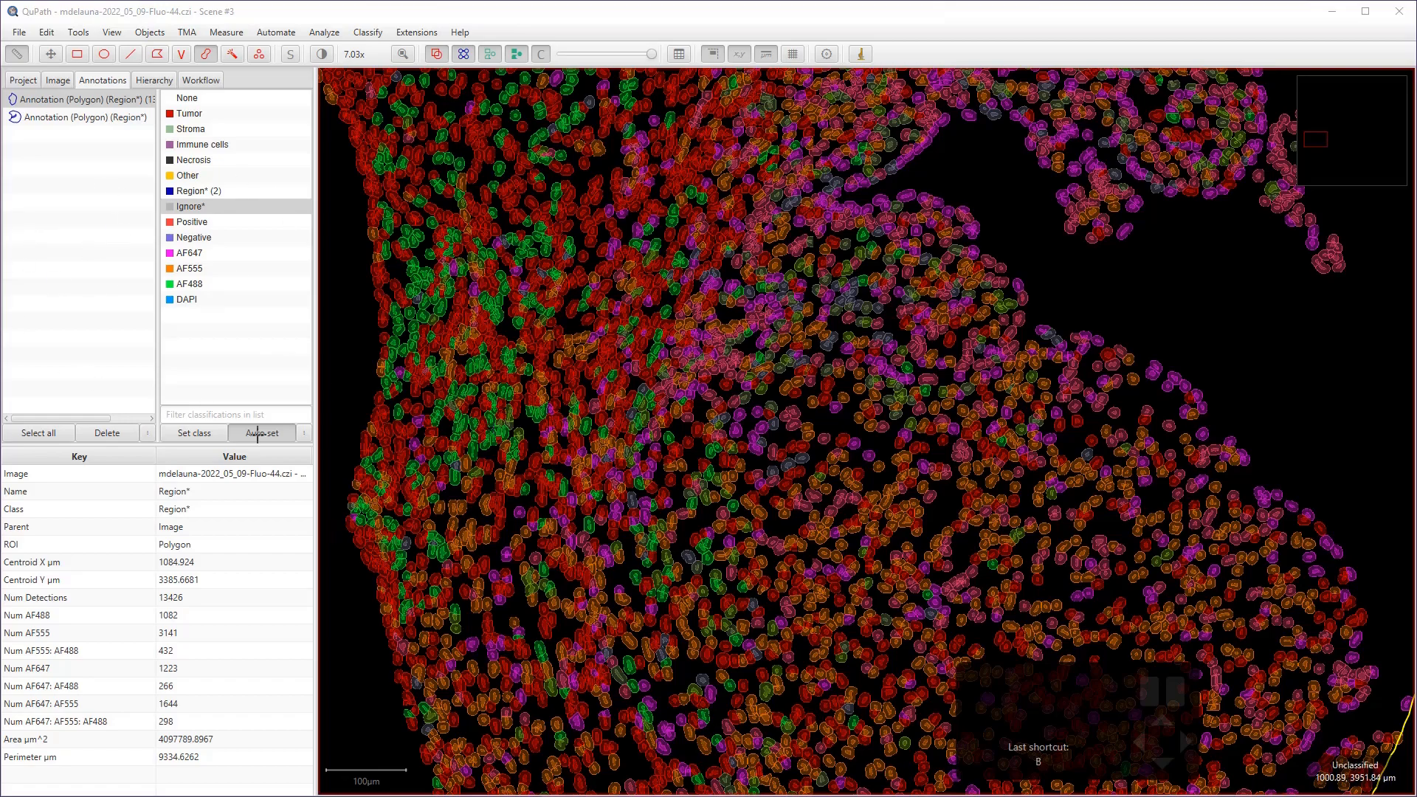
- Populate the class list from the existing objects with all classes including sub-classes, keeping the existing available classes
{"action": "left_click", "coordinate": [303, 432]}
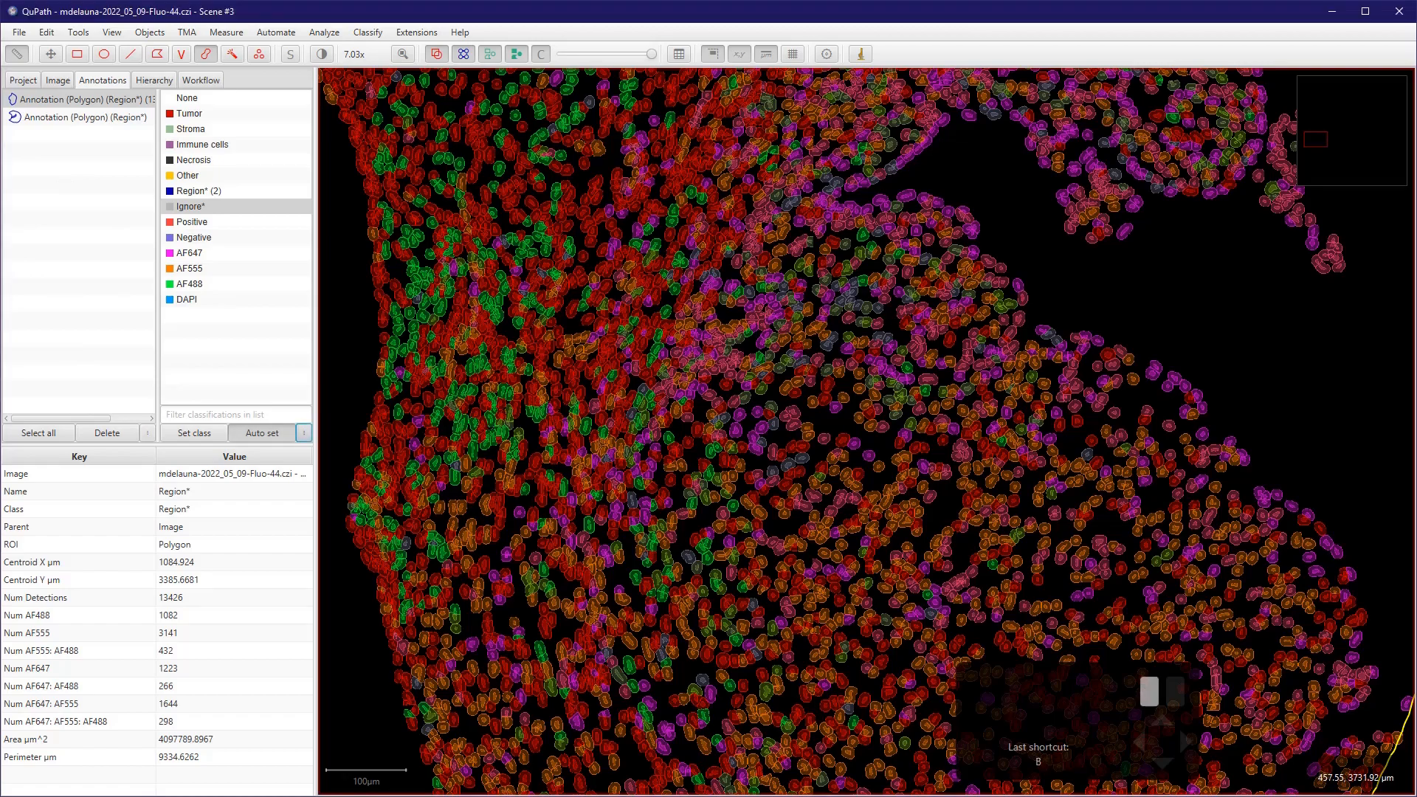
{"action": "mouse_move", "coordinate": [376, 455]}
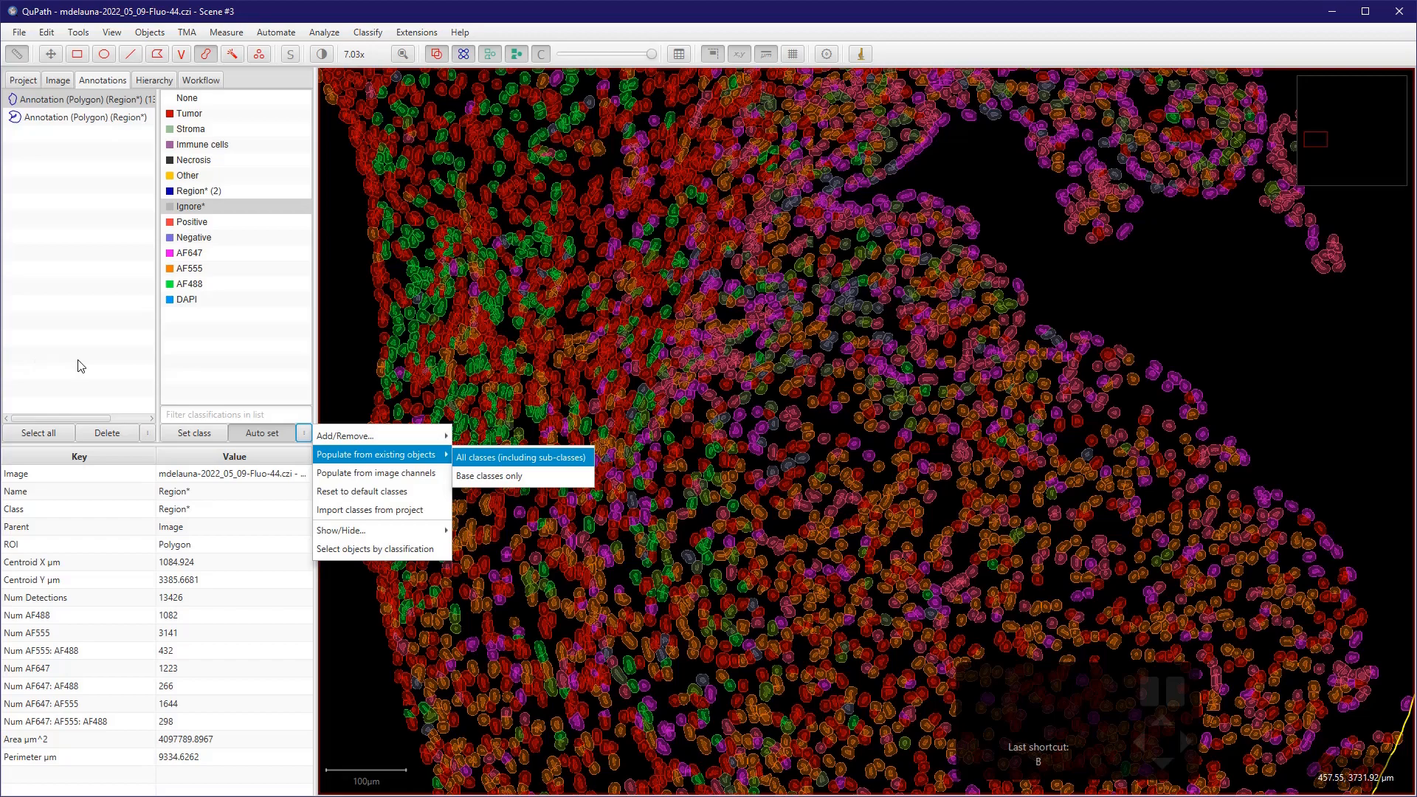
{"action": "key", "text": "Return"}
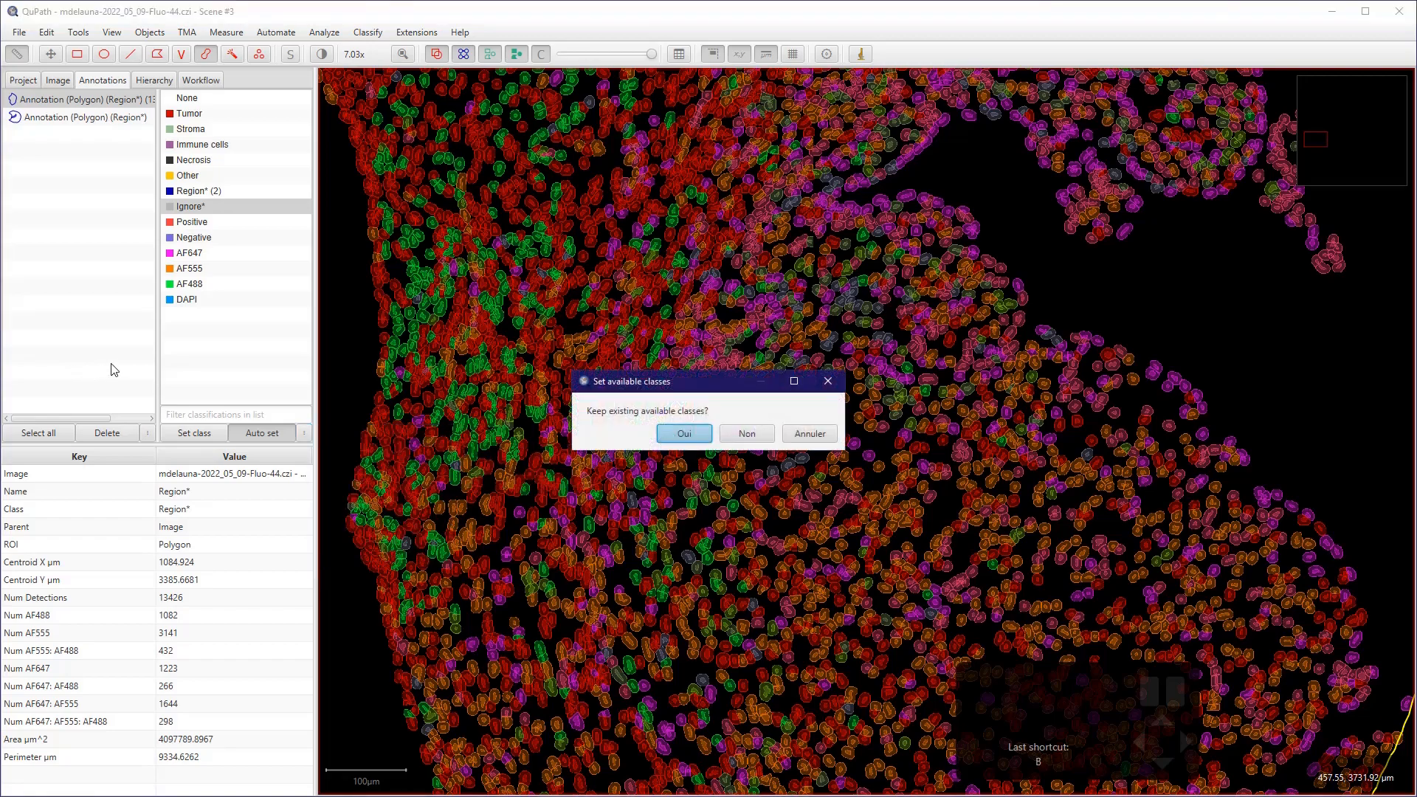
{"action": "key", "text": "Return"}
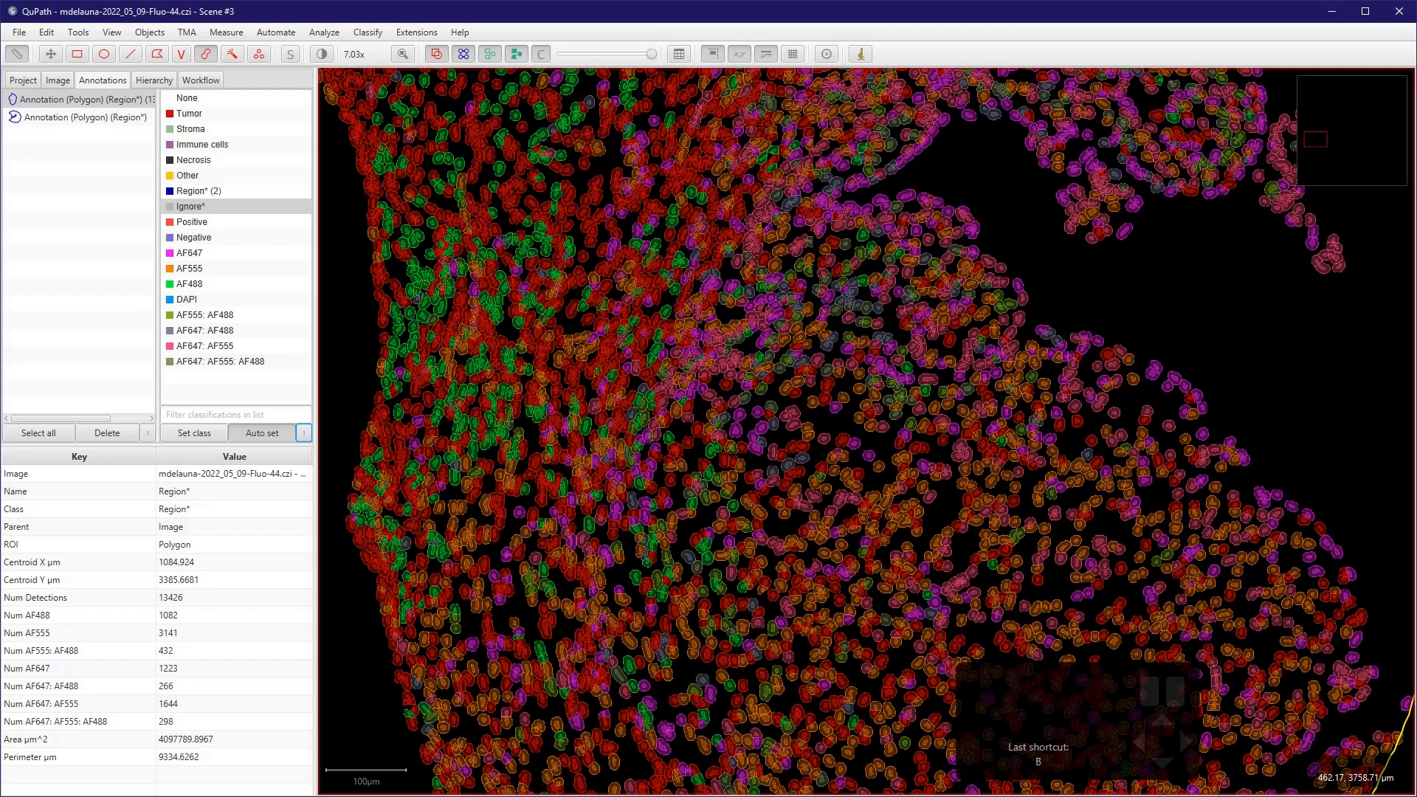
- Go through the marker-combination classes in the class list, from AF555: AF488 to AF647: AF555: AF488
{"action": "left_click", "coordinate": [249, 316]}
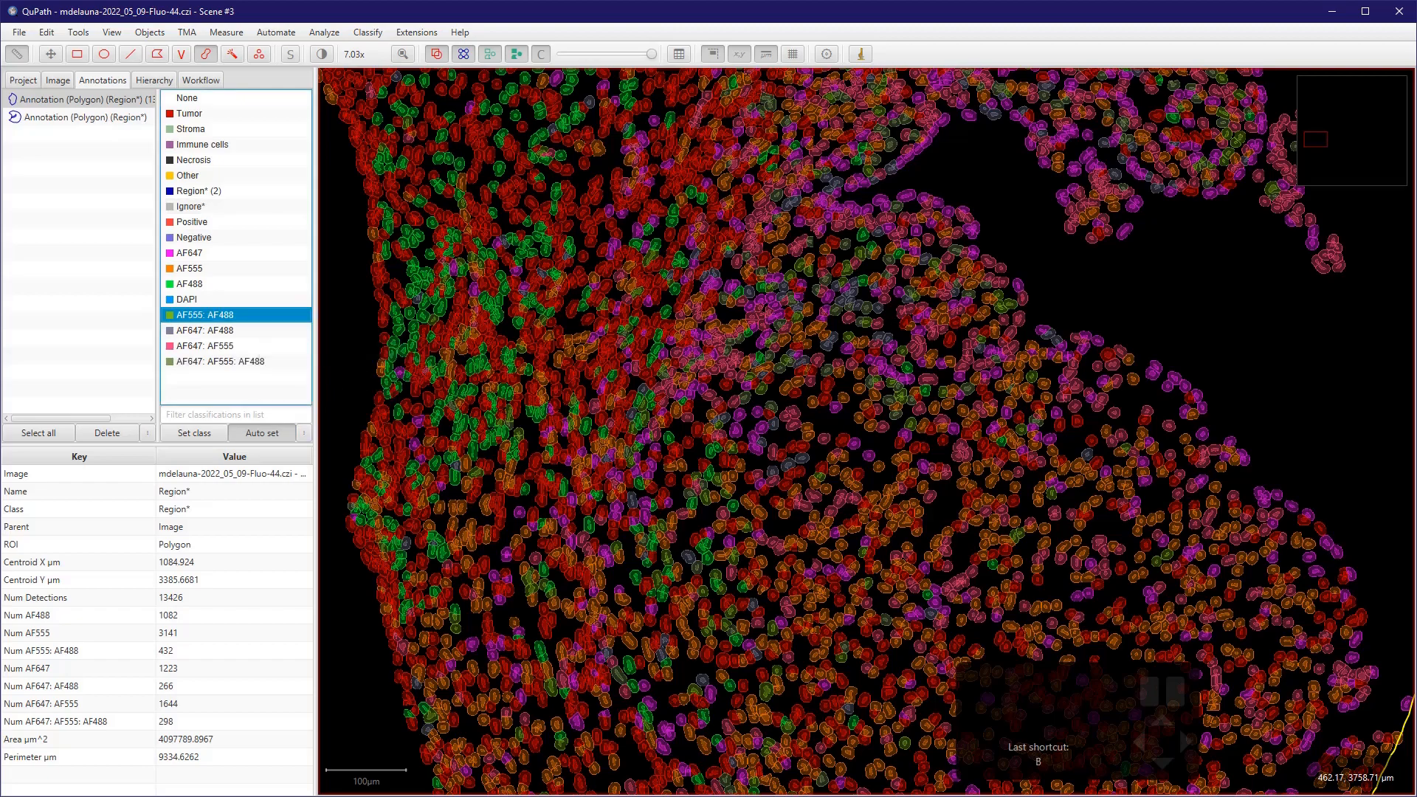
{"action": "key", "text": "Down"}
{"action": "key", "text": "Down"}
{"action": "key", "text": "Down"}
{"action": "key", "text": "Up"}
{"action": "key", "text": "Up"}
{"action": "key", "text": "Up"}
{"action": "key", "text": "Down"}
{"action": "key", "text": "Down"}
{"action": "key", "text": "Down"}
{"action": "key", "text": "Up"}
{"action": "key", "text": "Up"}
{"action": "key", "text": "Up"}
- Set the colour of the AF647: AF555: AF488 class to yellow
{"action": "key", "text": "Down"}
{"action": "key", "text": "Down"}
{"action": "key", "text": "Down"}
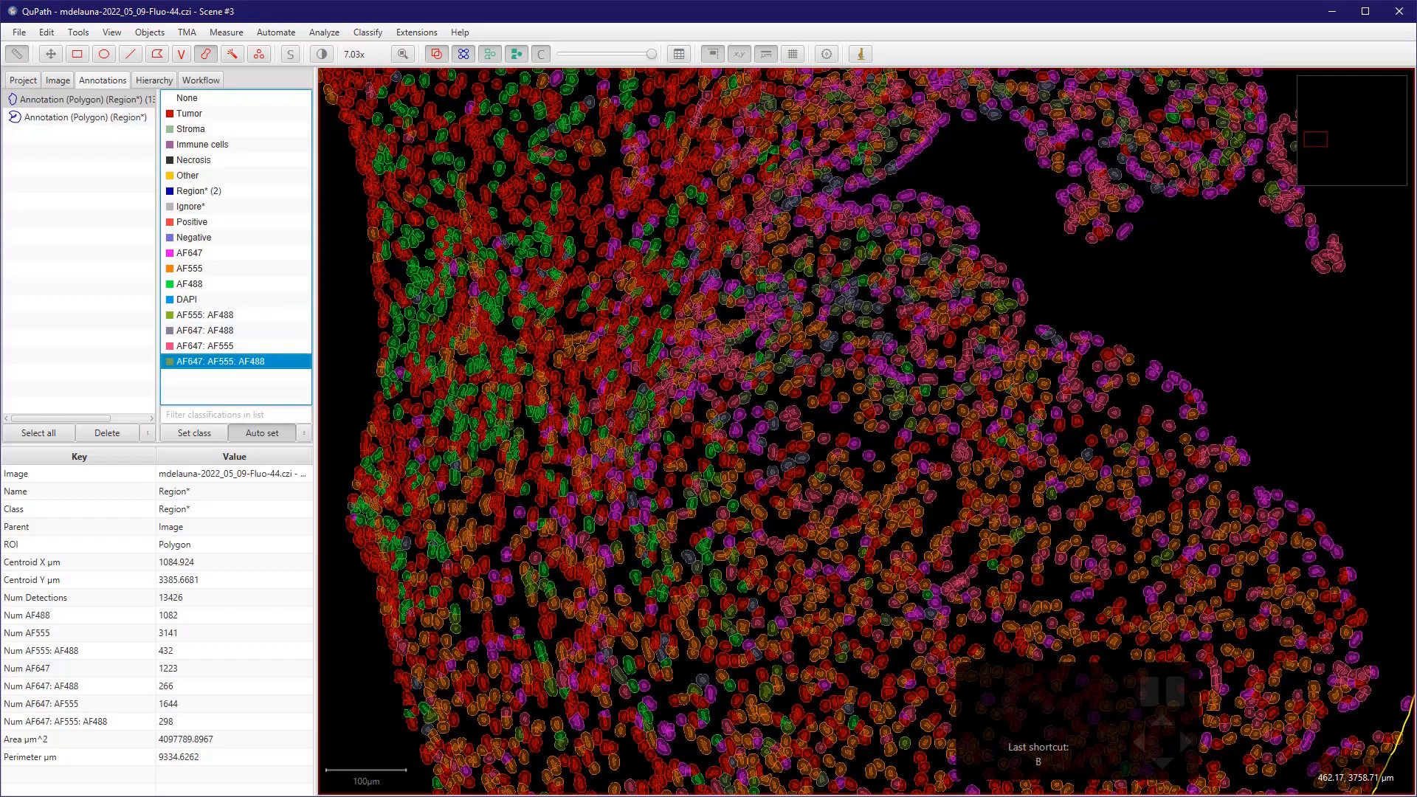
{"action": "key", "text": "Return"}
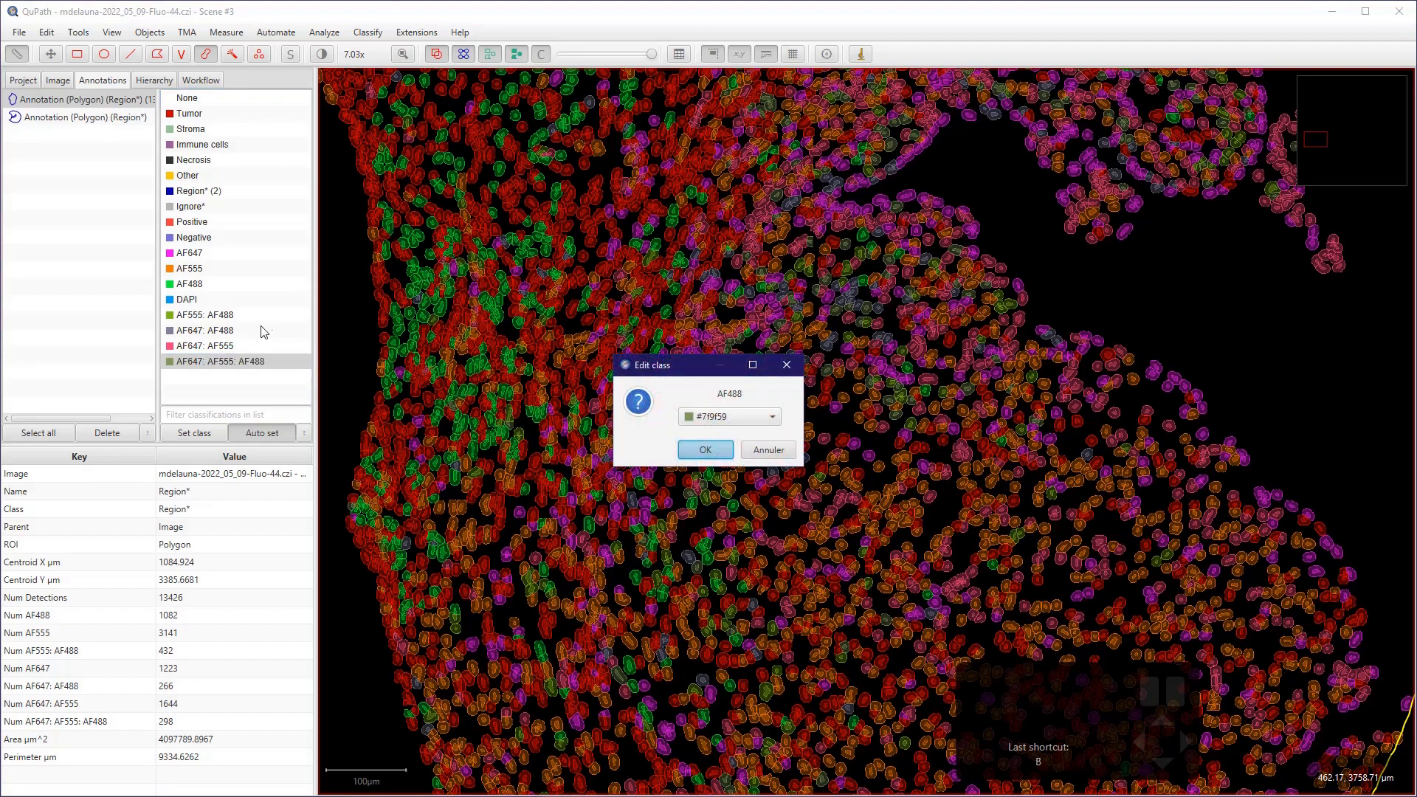
{"action": "left_click", "coordinate": [720, 418]}
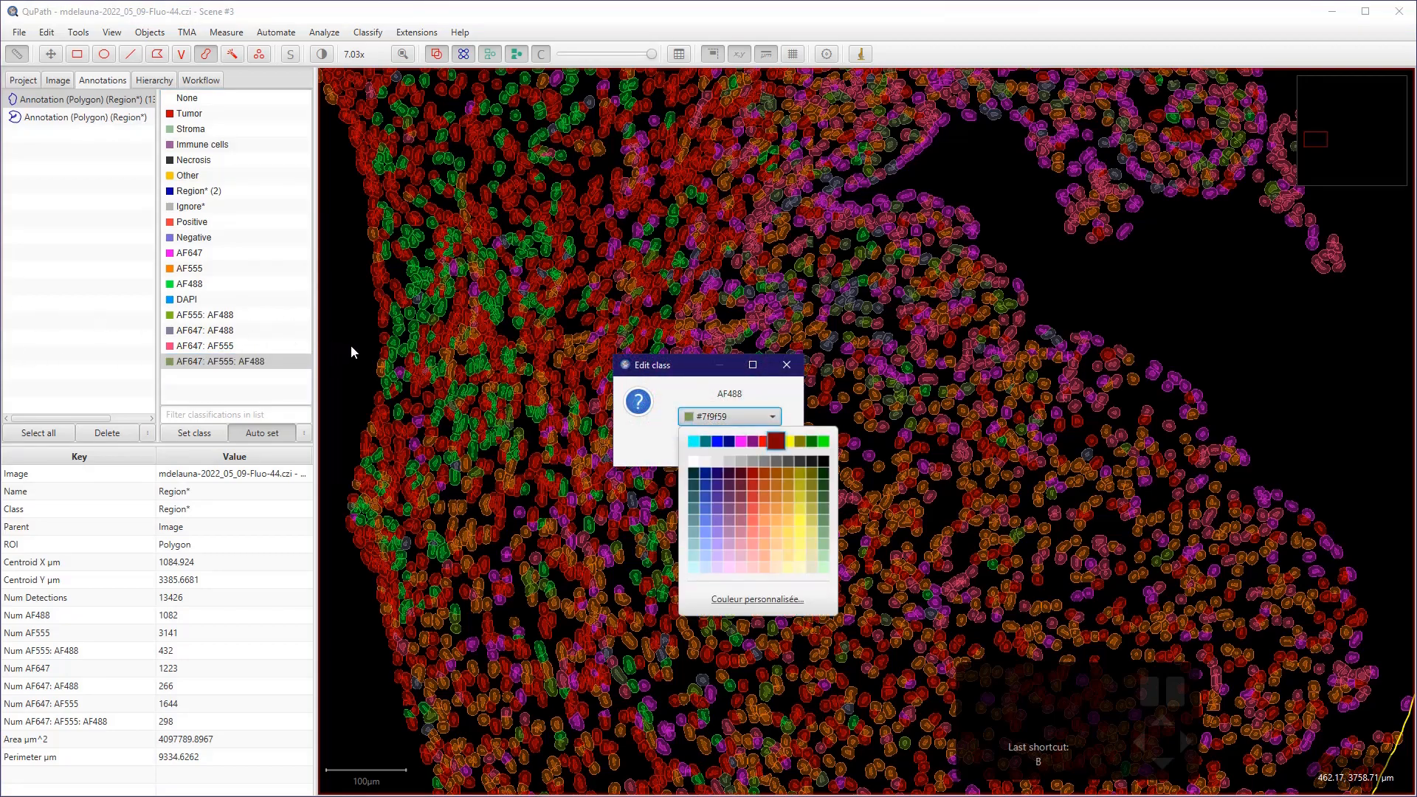
{"action": "left_click", "coordinate": [787, 441]}
{"action": "key", "text": "Return"}
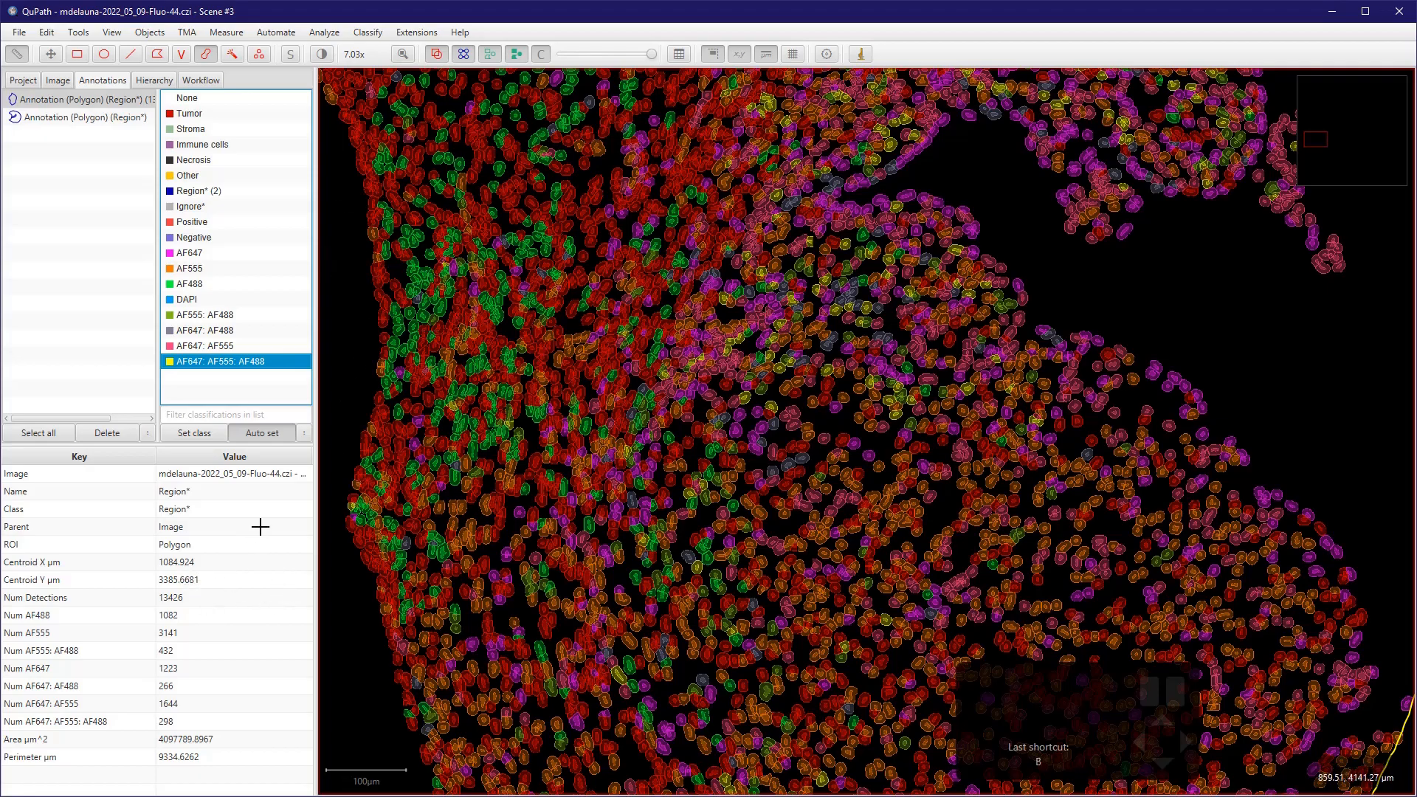
- Examine where the yellow triple-positive cells lie within the annotated region, both close up and in overview
{"action": "scroll", "coordinate": [448, 412], "scroll_direction": "up", "scroll_amount": 2}
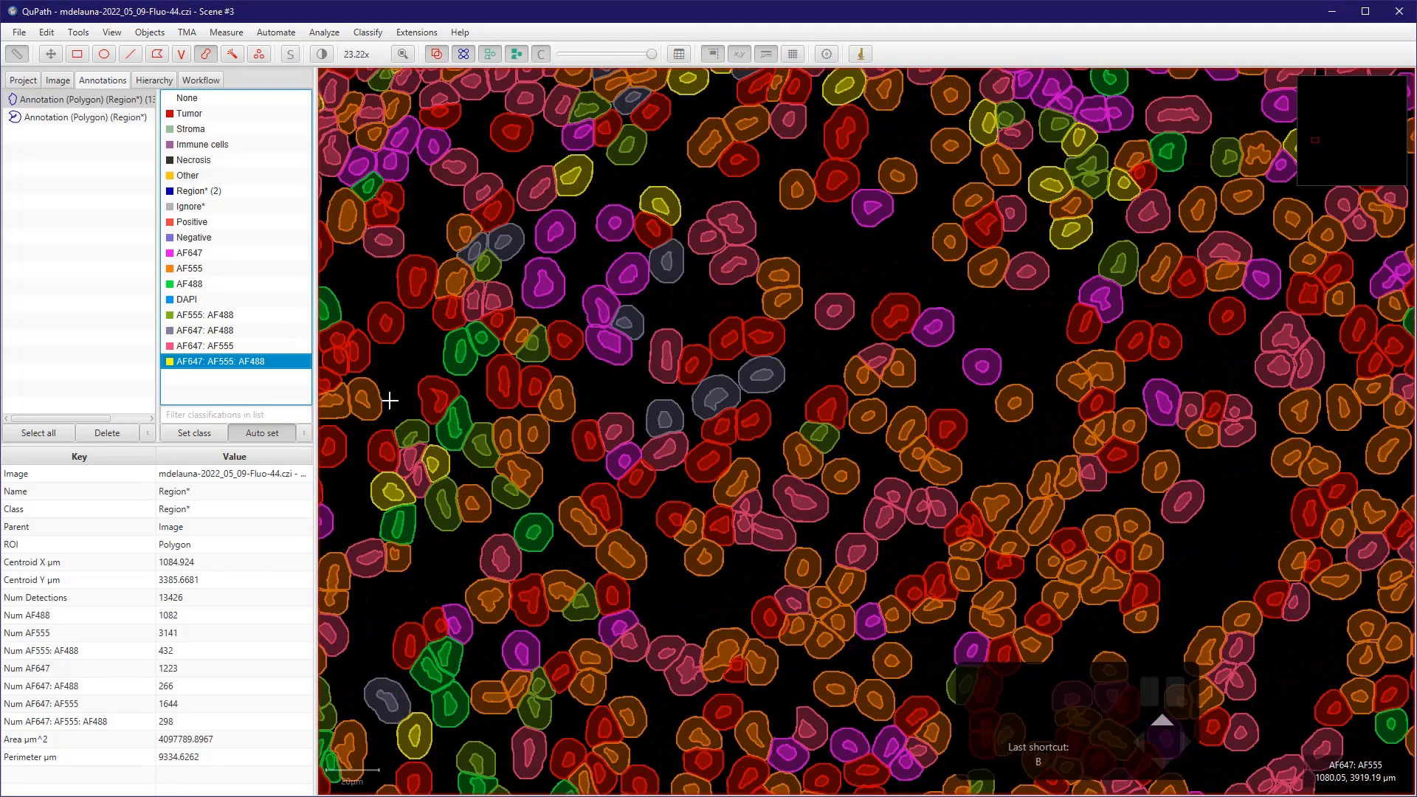
{"action": "scroll", "coordinate": [387, 369], "scroll_direction": "down", "scroll_amount": 5}
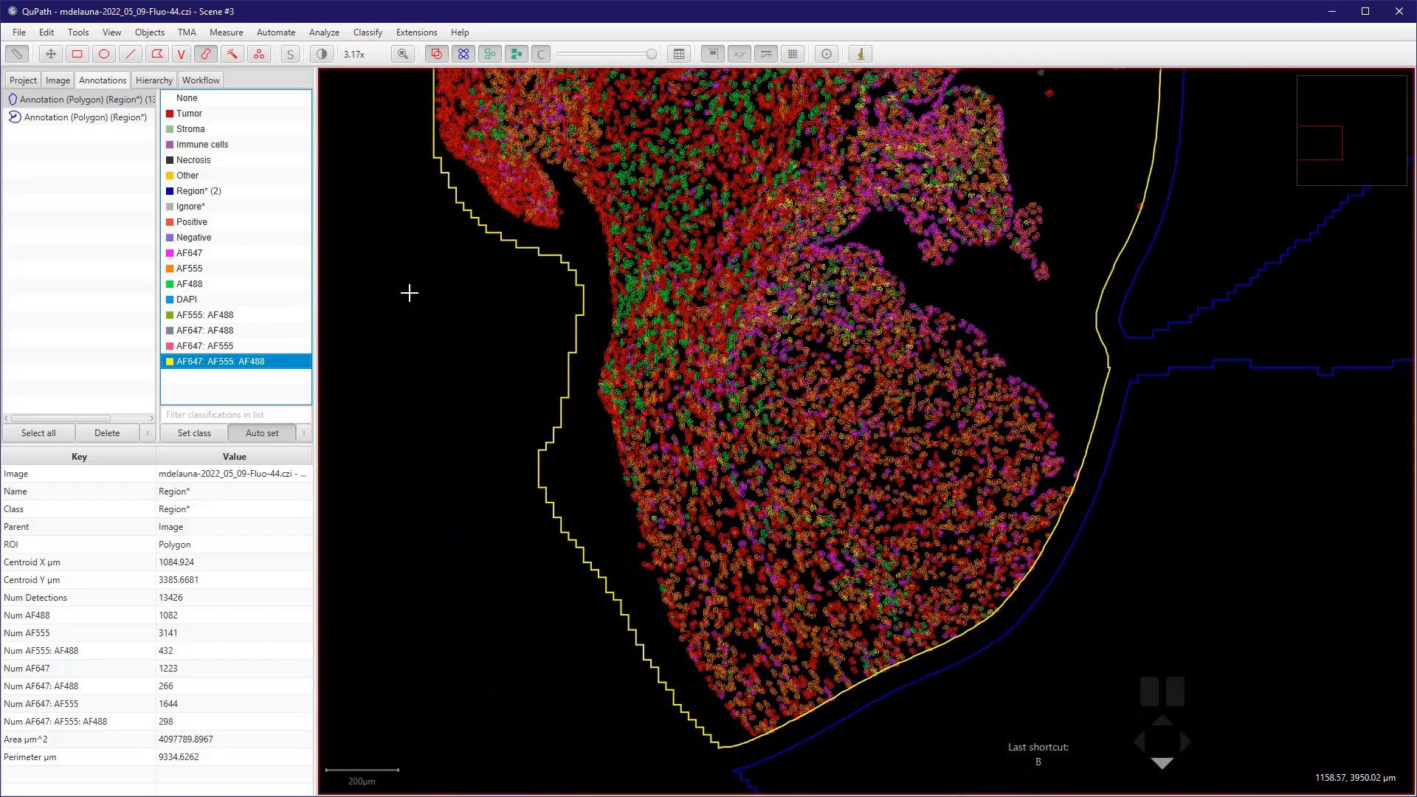
{"action": "scroll", "coordinate": [325, 287], "scroll_direction": "up", "scroll_amount": 3}
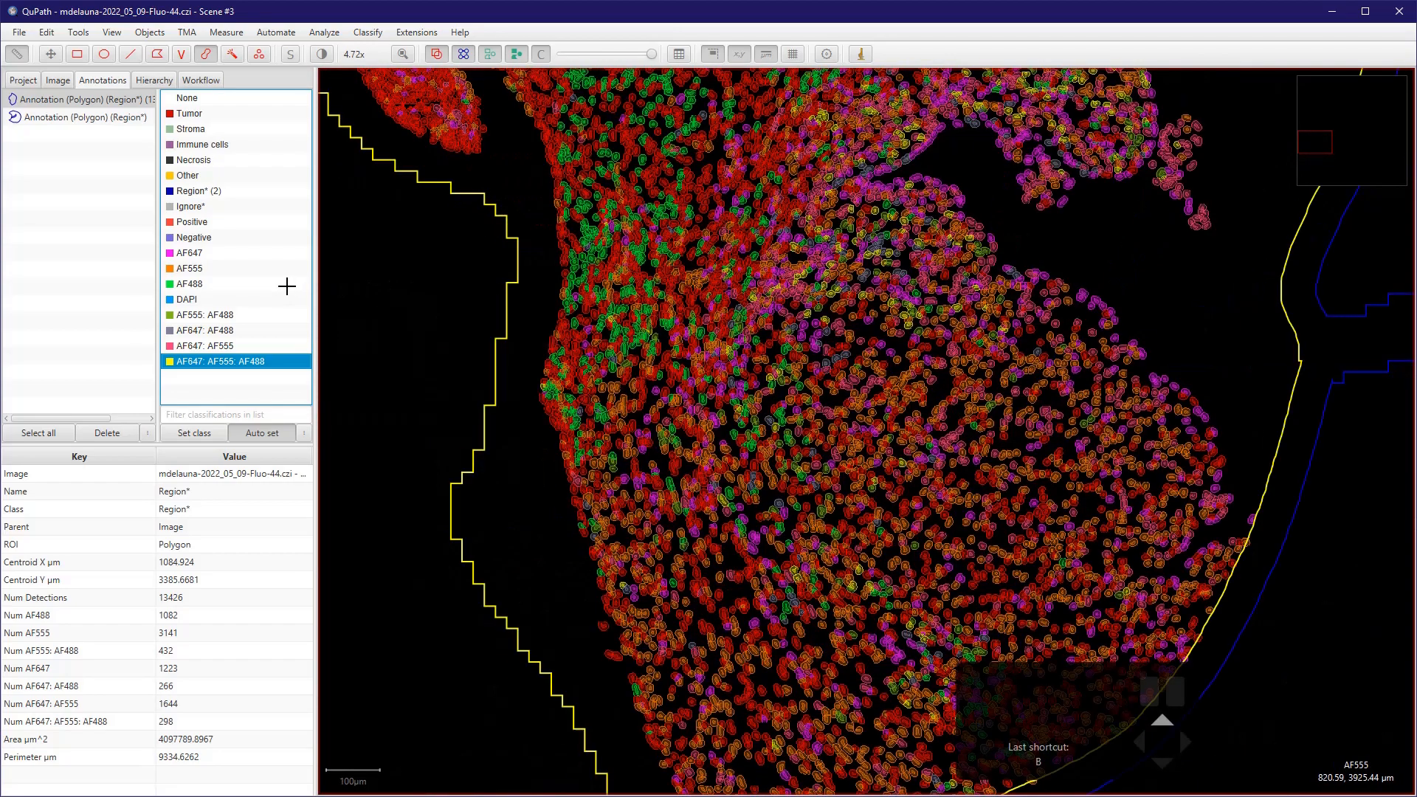
{"action": "scroll", "coordinate": [634, 349], "scroll_direction": "down", "scroll_amount": 3}
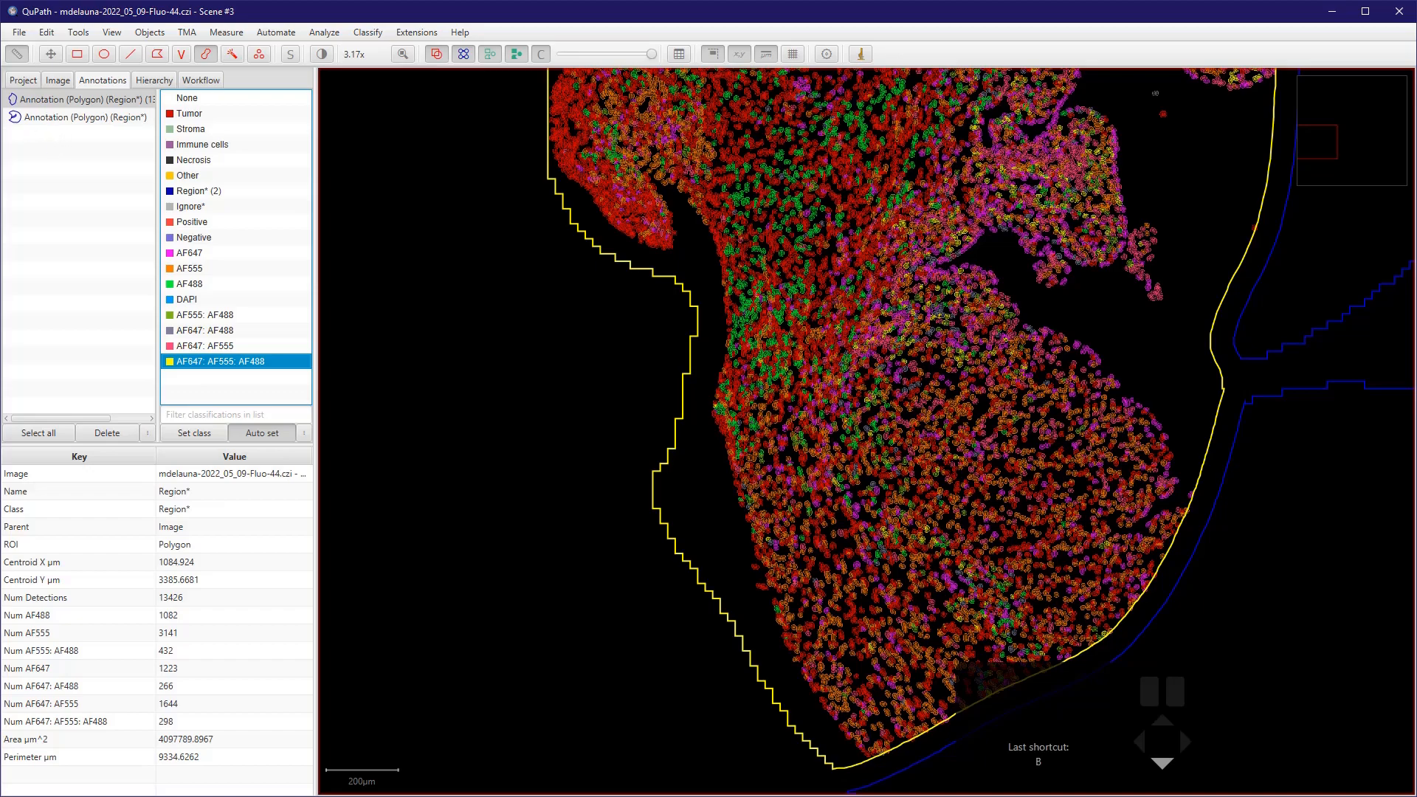
- Load the saved Composite_classifier for the detected cells of the first Region* annotation
{"action": "left_click", "coordinate": [82, 99]}
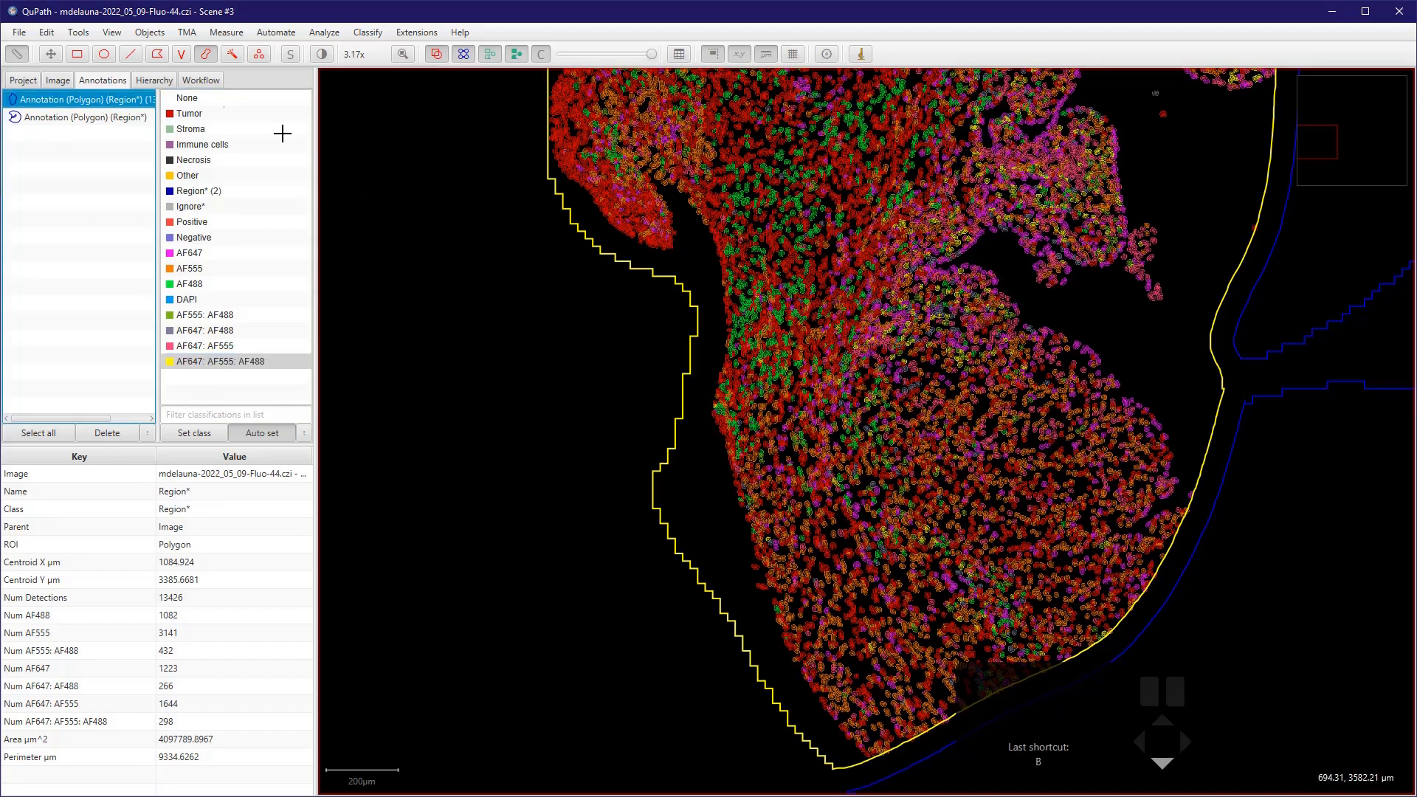
{"action": "left_click", "coordinate": [367, 32]}
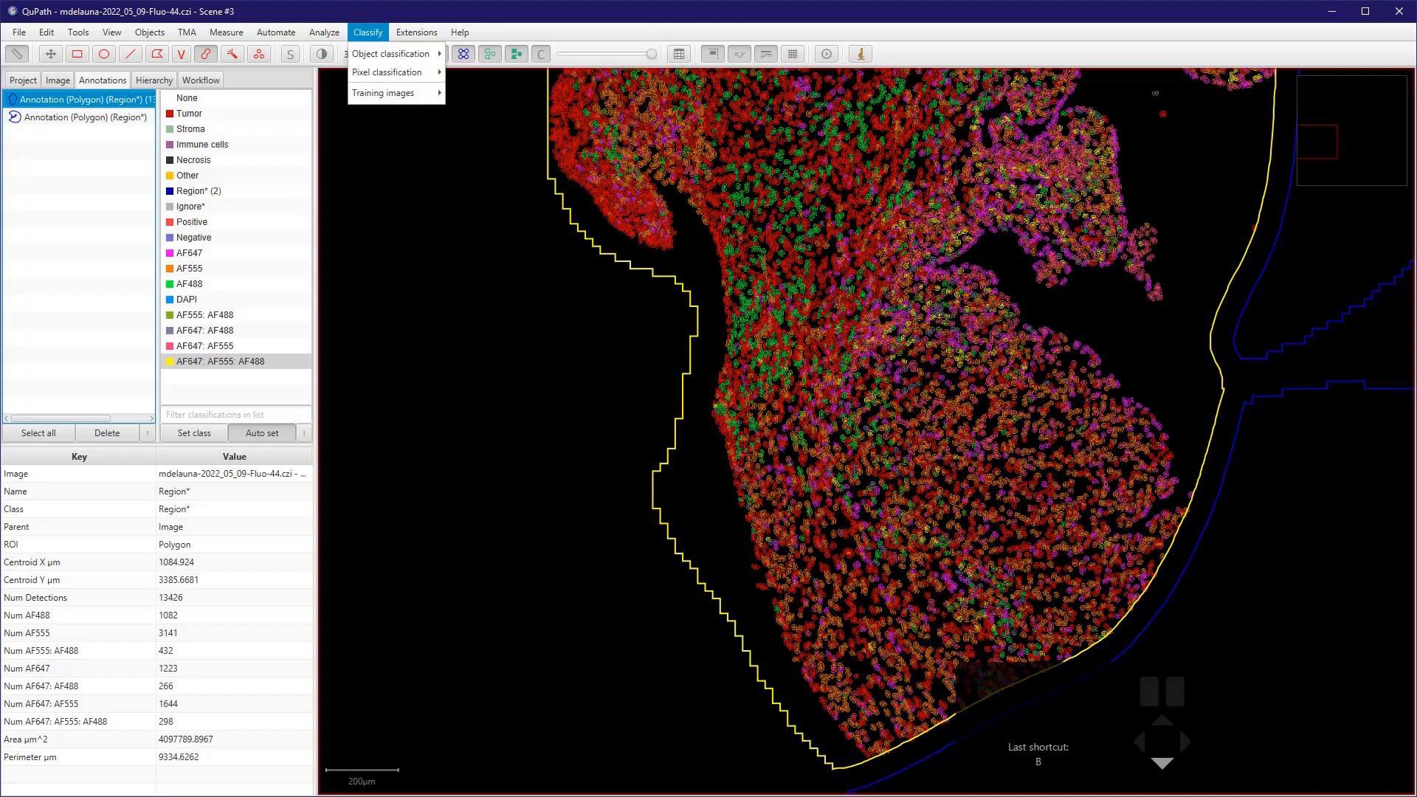
{"action": "mouse_move", "coordinate": [390, 53]}
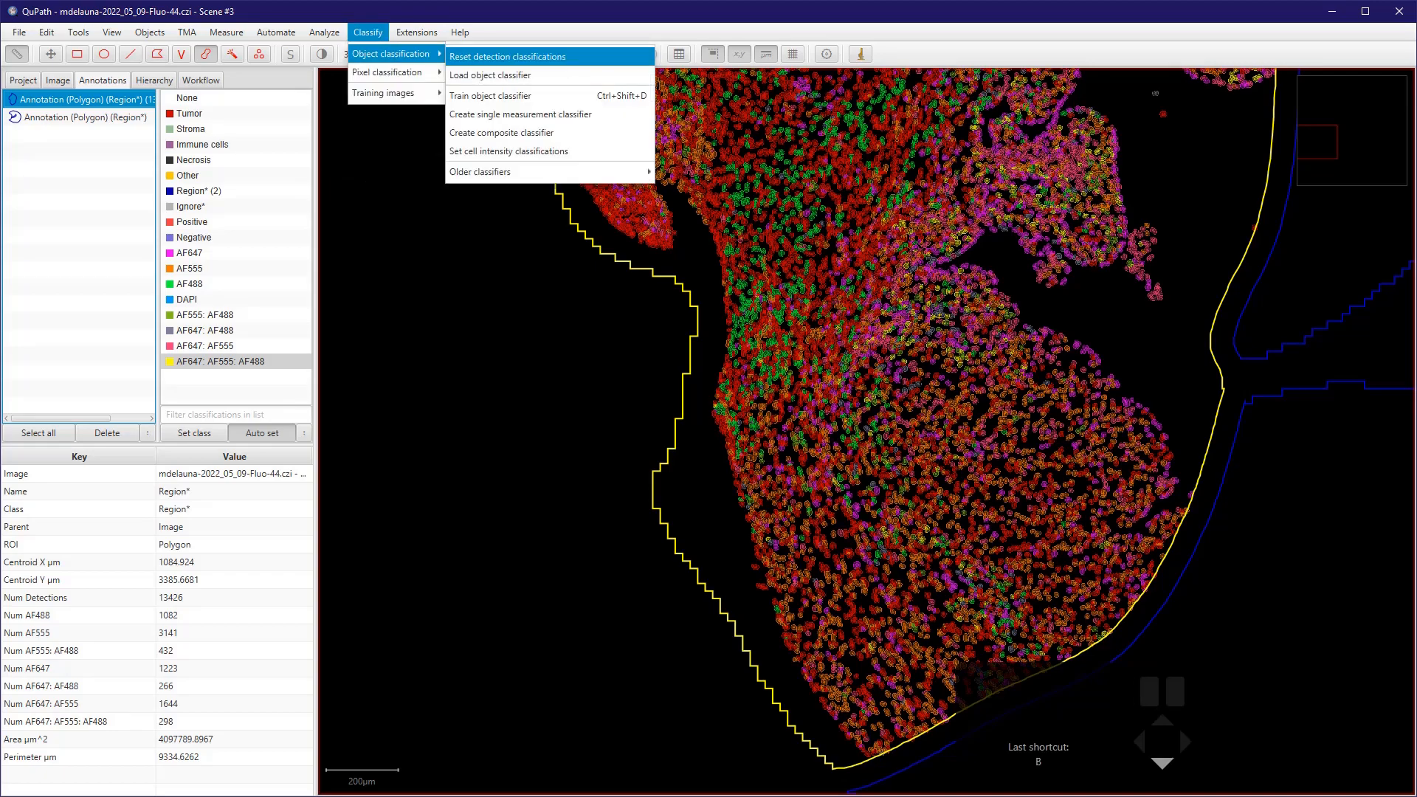
{"action": "left_click", "coordinate": [490, 75]}
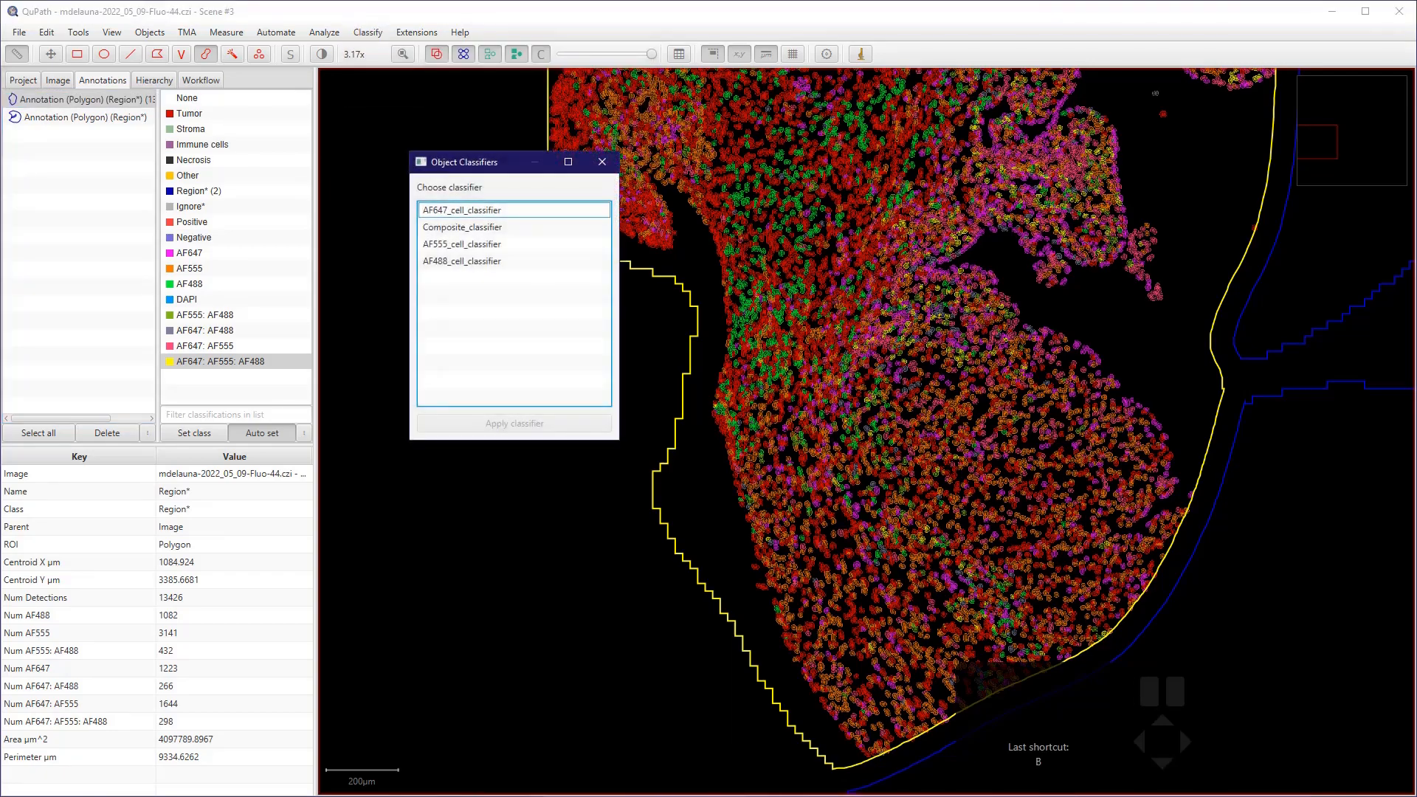
{"action": "key", "text": "Down"}
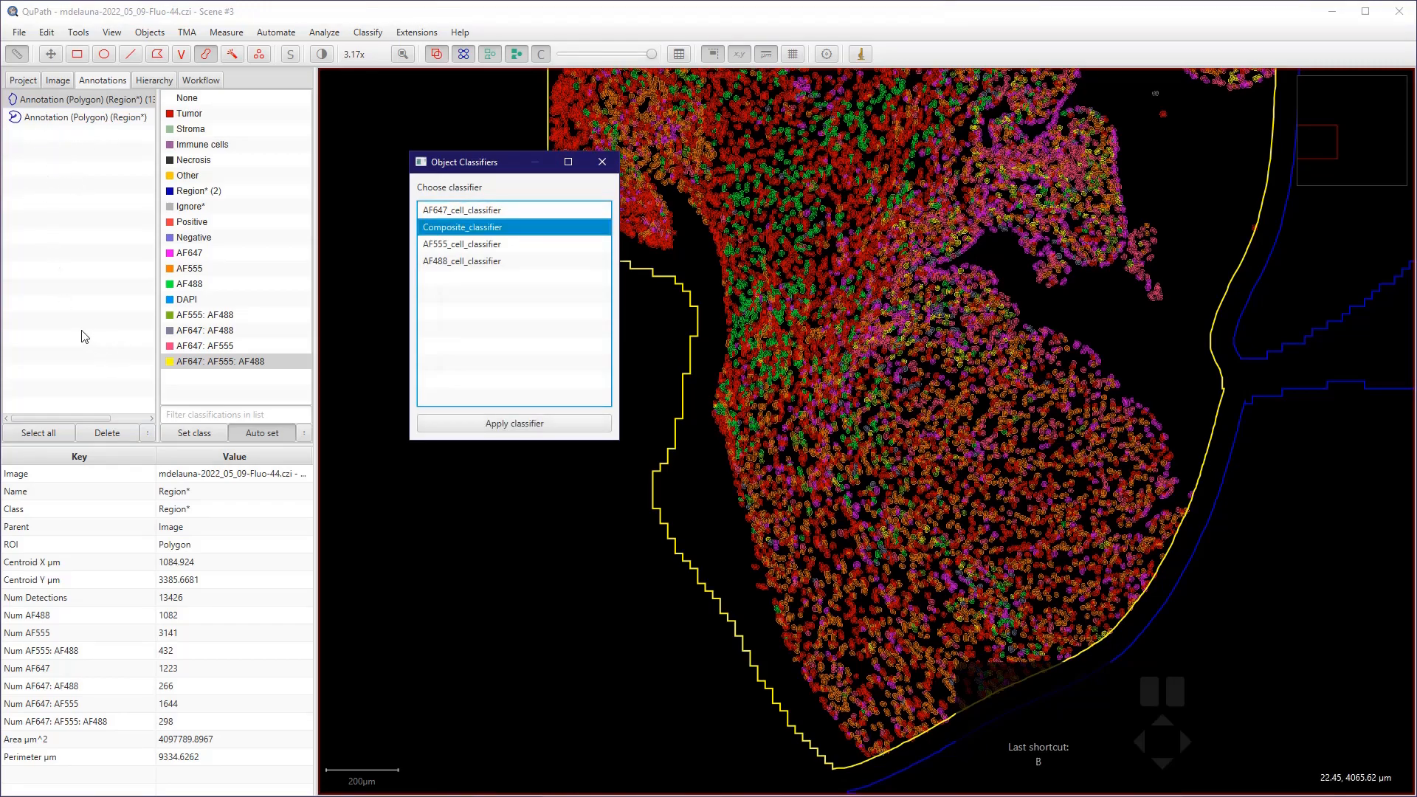
{"action": "key", "text": "Tab"}
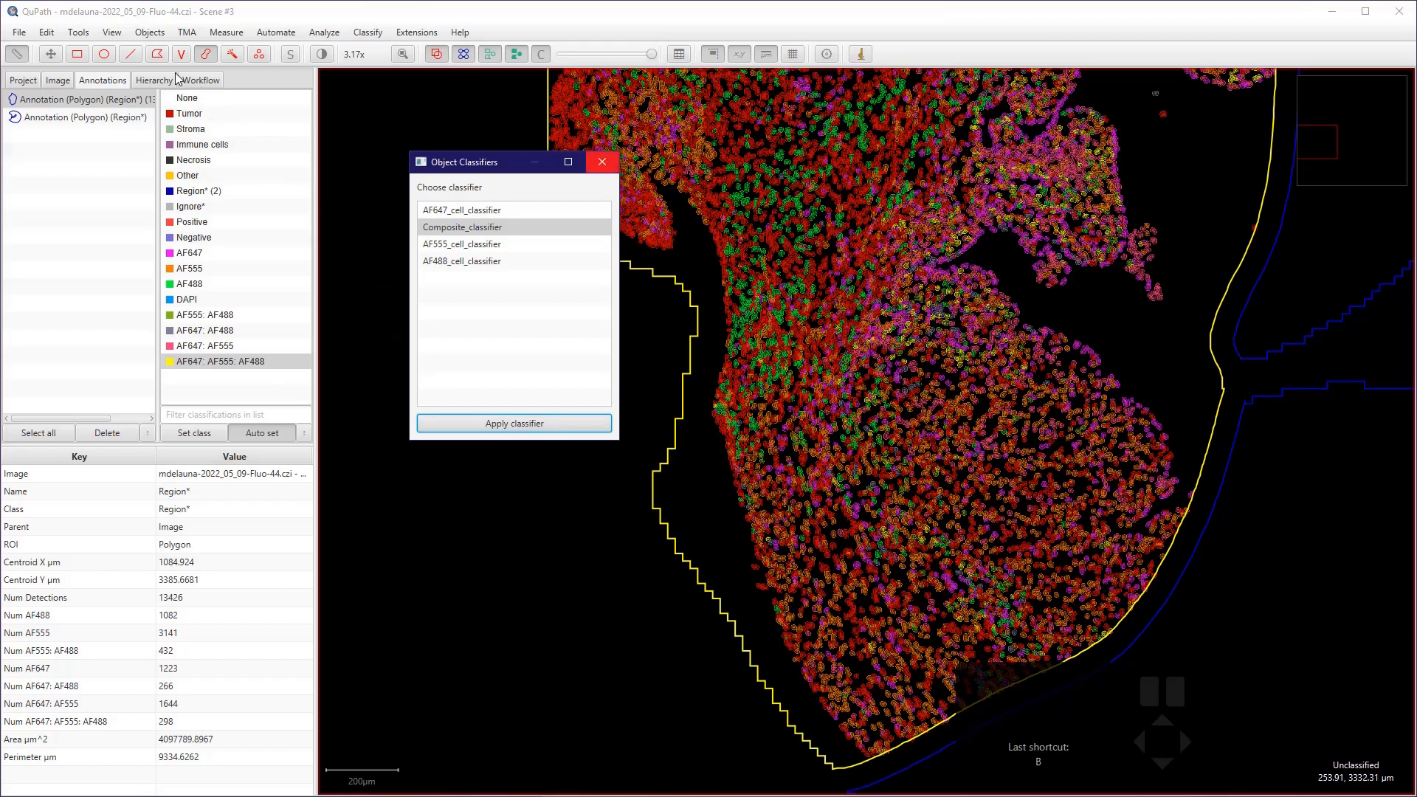
{"action": "left_click", "coordinate": [602, 161]}
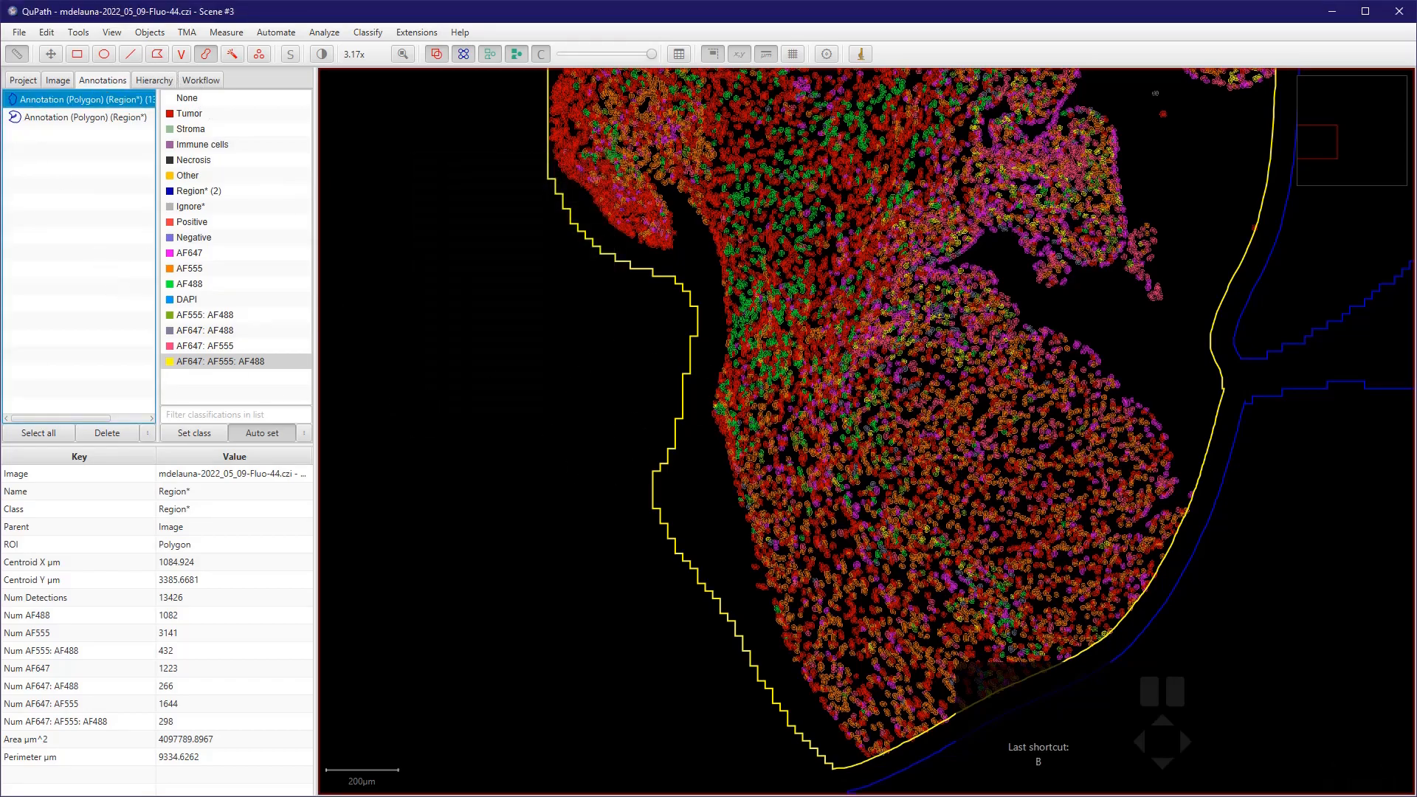
- Inspect the Run object classifier entry in the image's command history and create an editable workflow from that history
{"action": "left_click", "coordinate": [201, 79]}
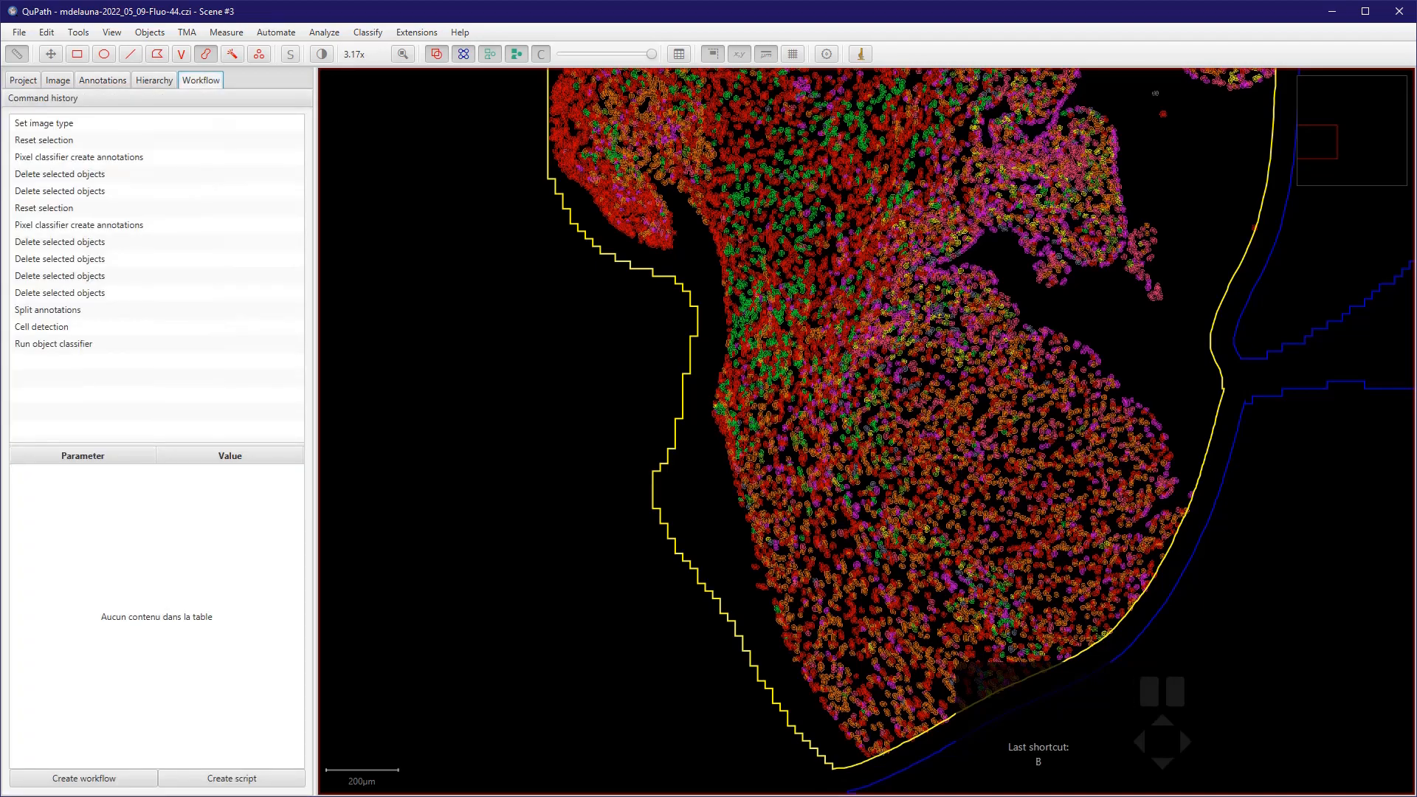
{"action": "left_click", "coordinate": [68, 344]}
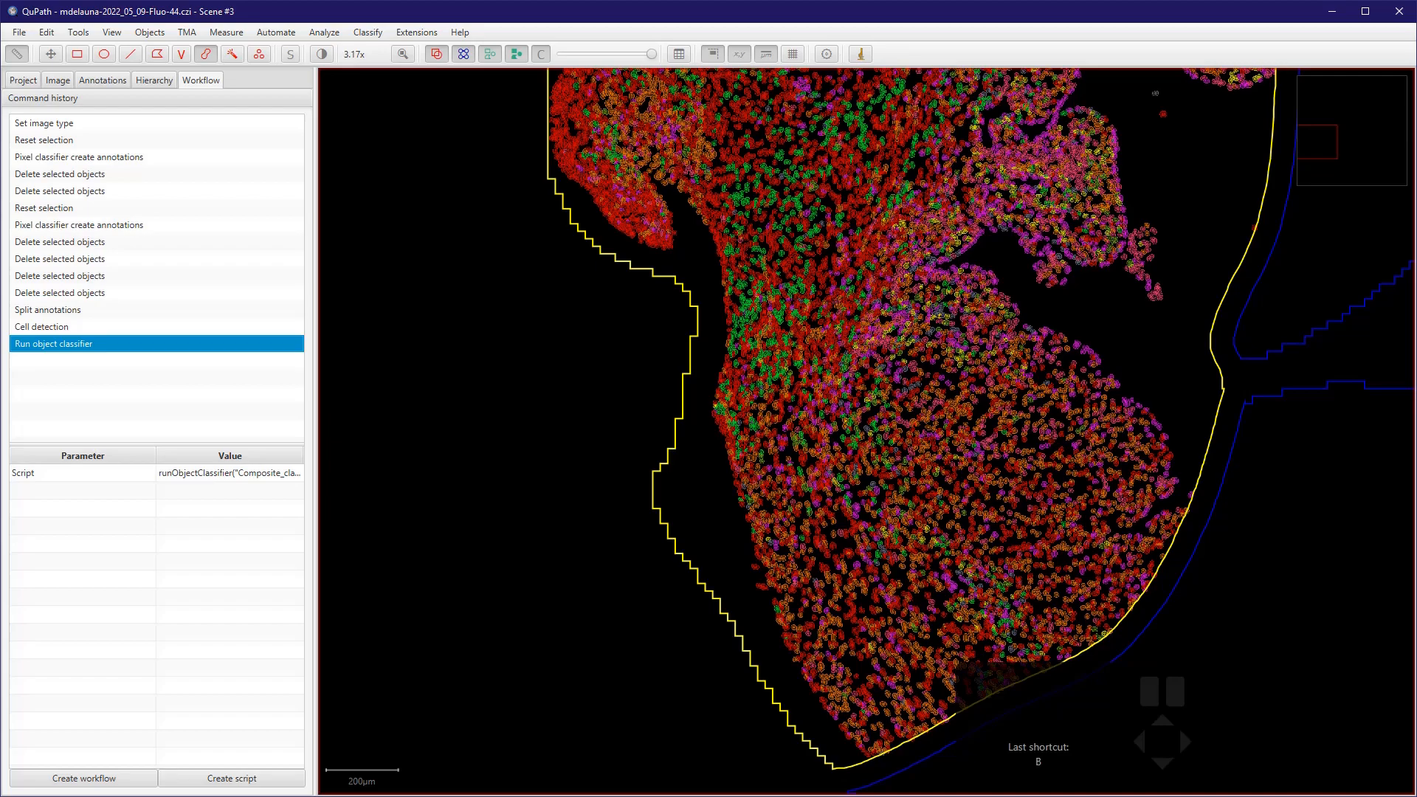
{"action": "left_click", "coordinate": [83, 777]}
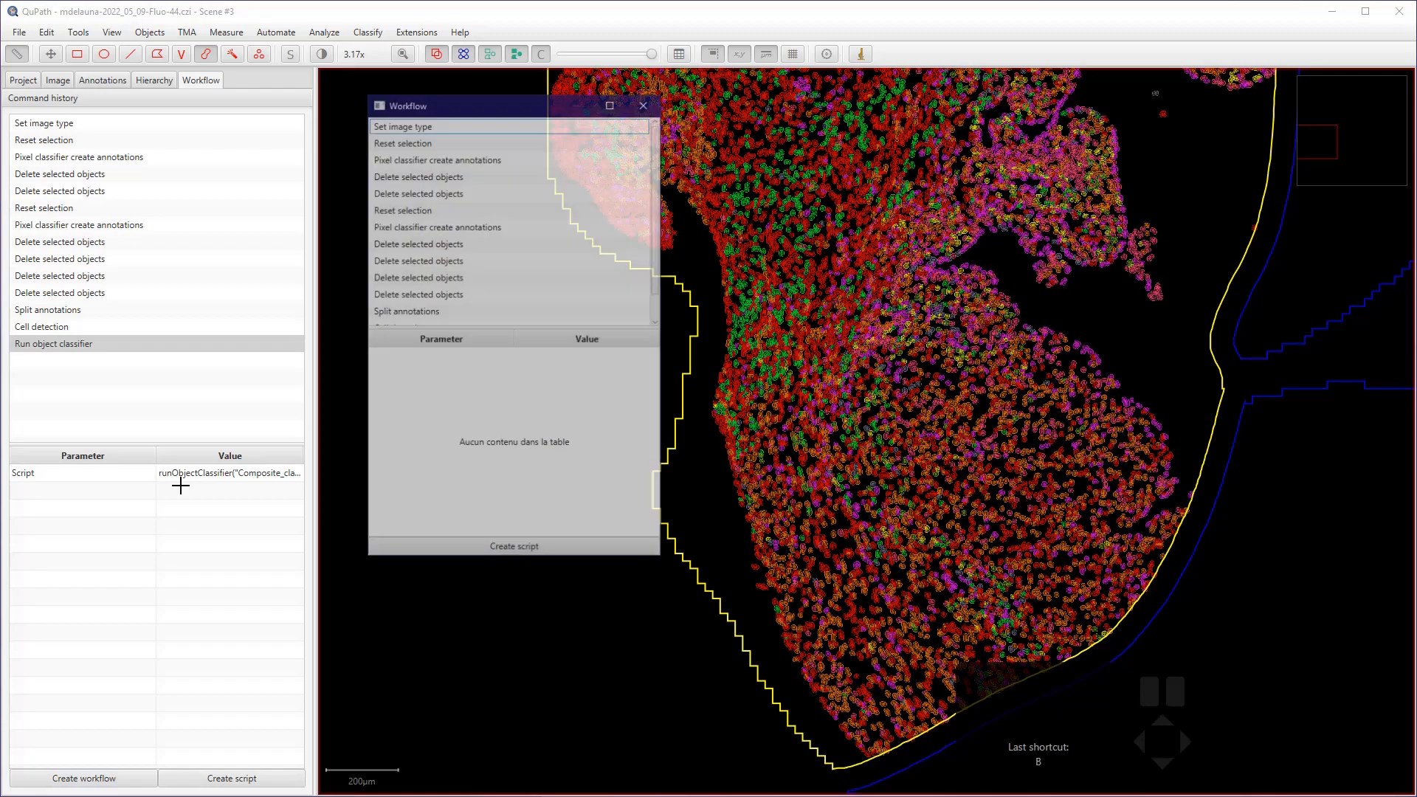
- Remove all steps from Set image type through Cell detection from the new workflow, keeping only Run object classifier
{"action": "scroll", "coordinate": [446, 299], "scroll_direction": "down", "scroll_amount": 1}
{"action": "left_click", "coordinate": [400, 301]}
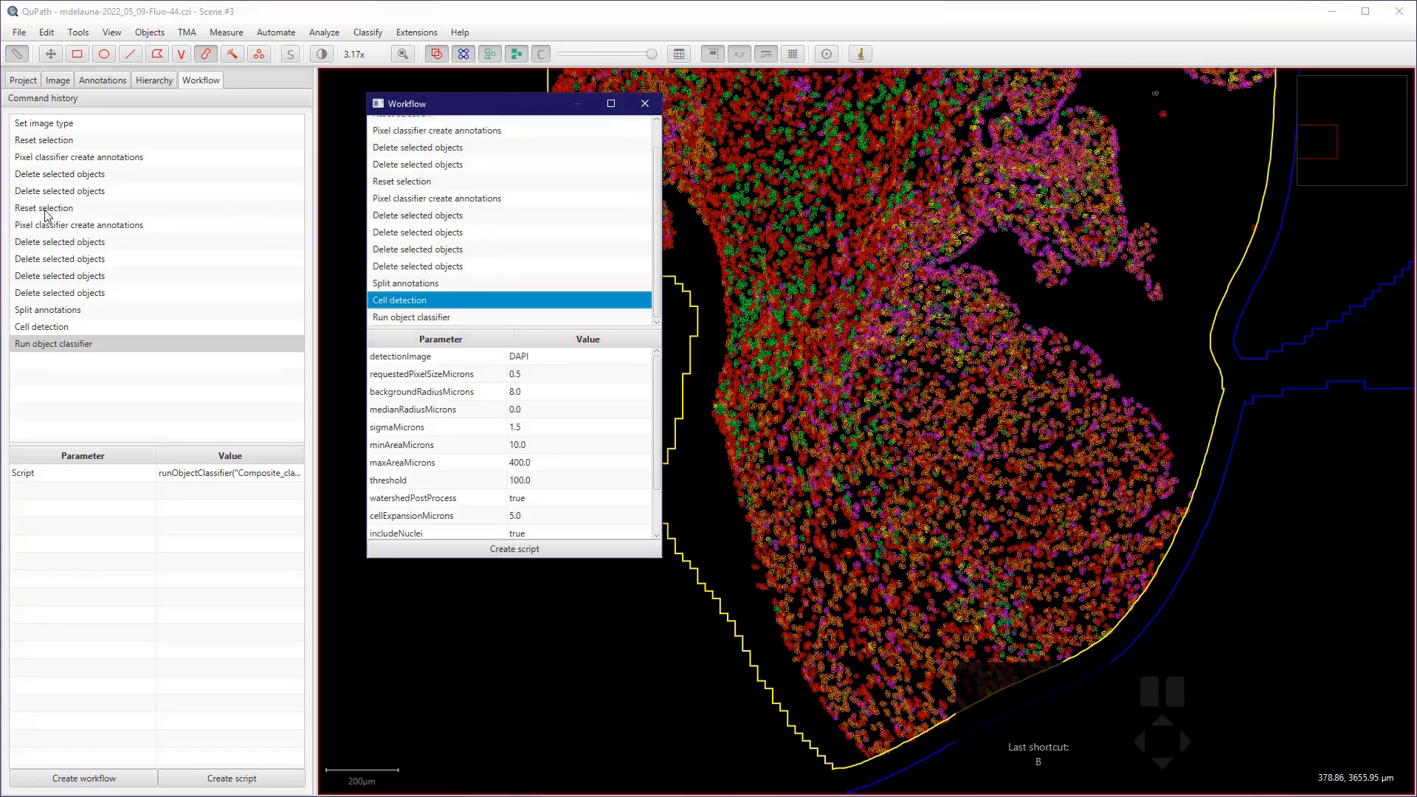
{"action": "scroll", "coordinate": [401, 301], "scroll_direction": "up", "scroll_amount": 1}
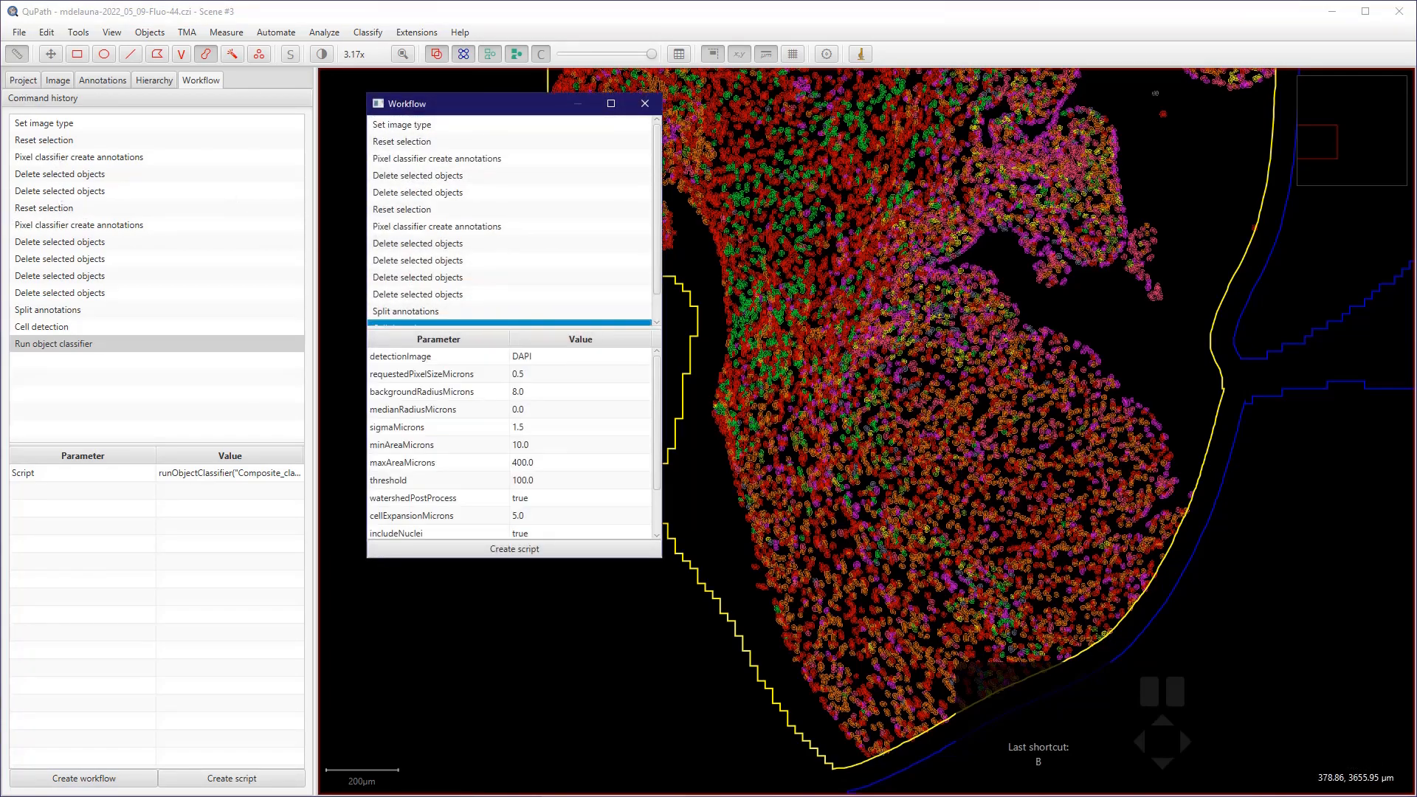
{"action": "left_click", "coordinate": [400, 124], "text": "shift"}
{"action": "scroll", "coordinate": [464, 251], "scroll_direction": "down", "scroll_amount": 1}
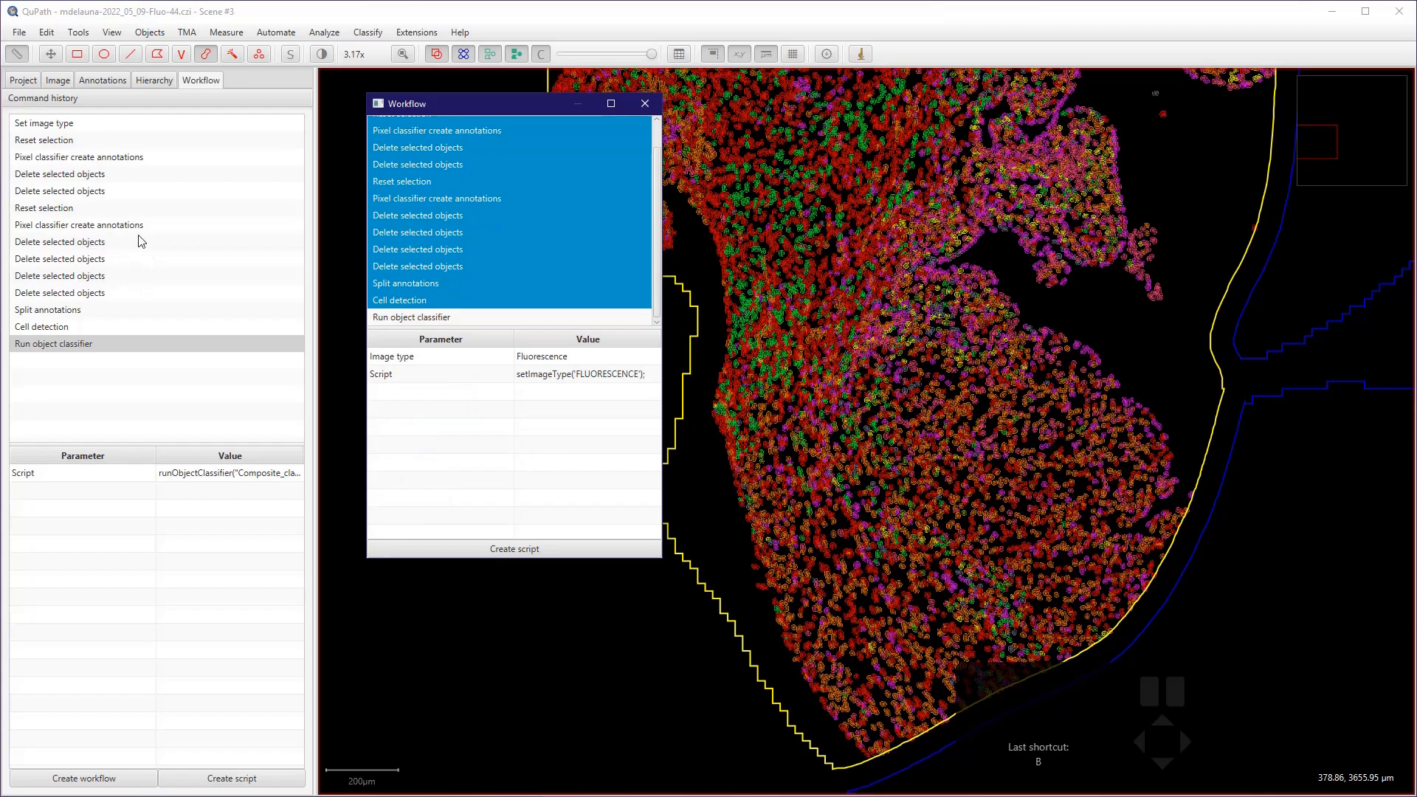
{"action": "right_click", "coordinate": [528, 249]}
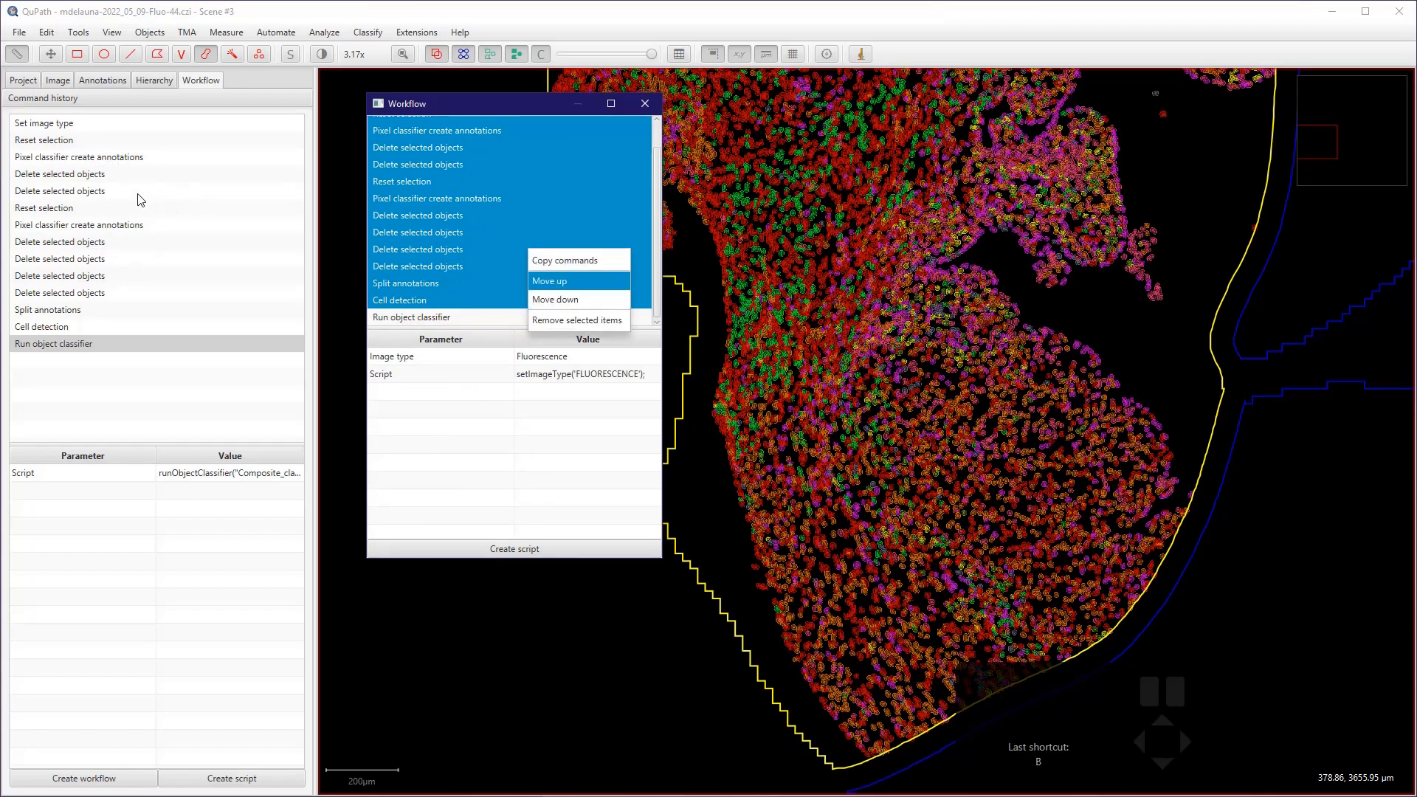
{"action": "left_click", "coordinate": [577, 320]}
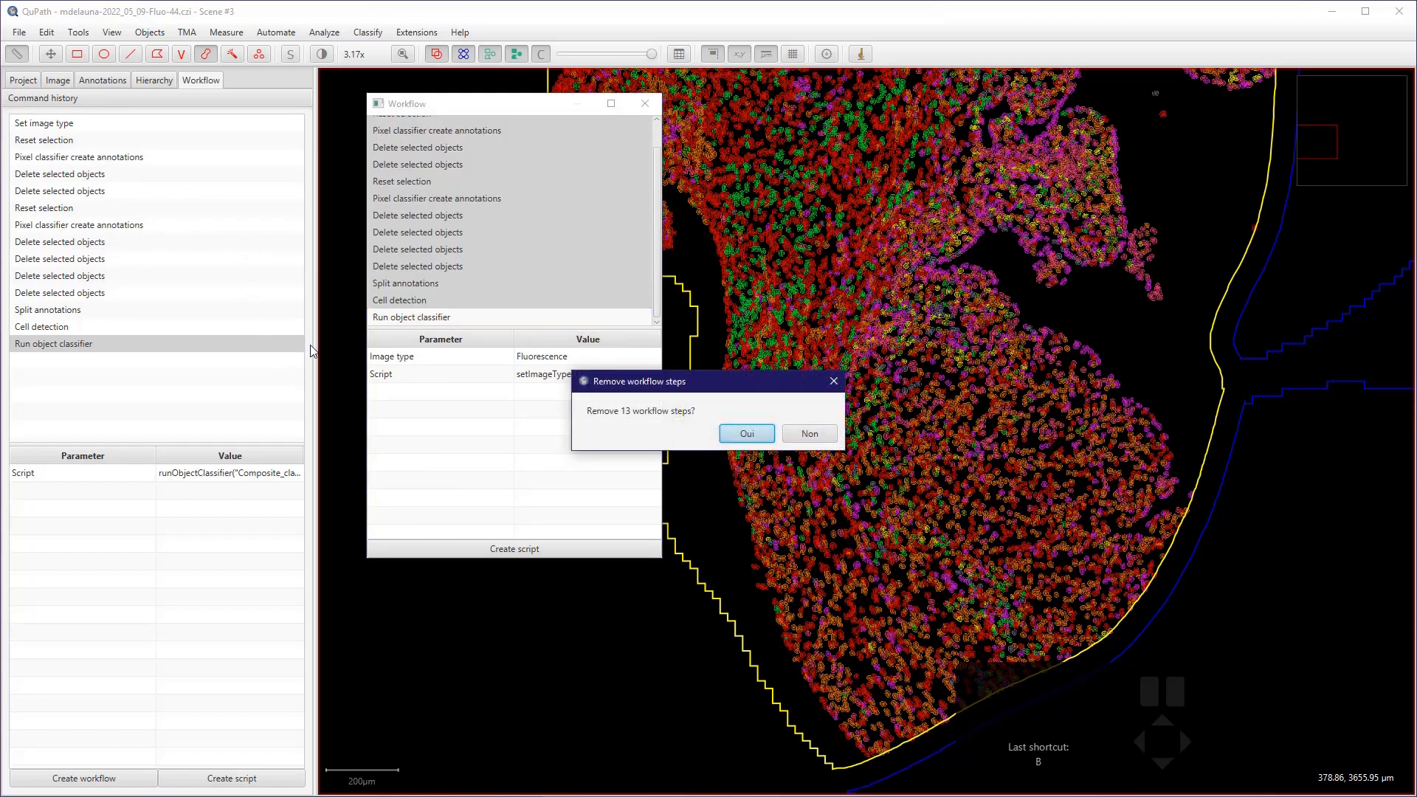
{"action": "key", "text": "Return"}
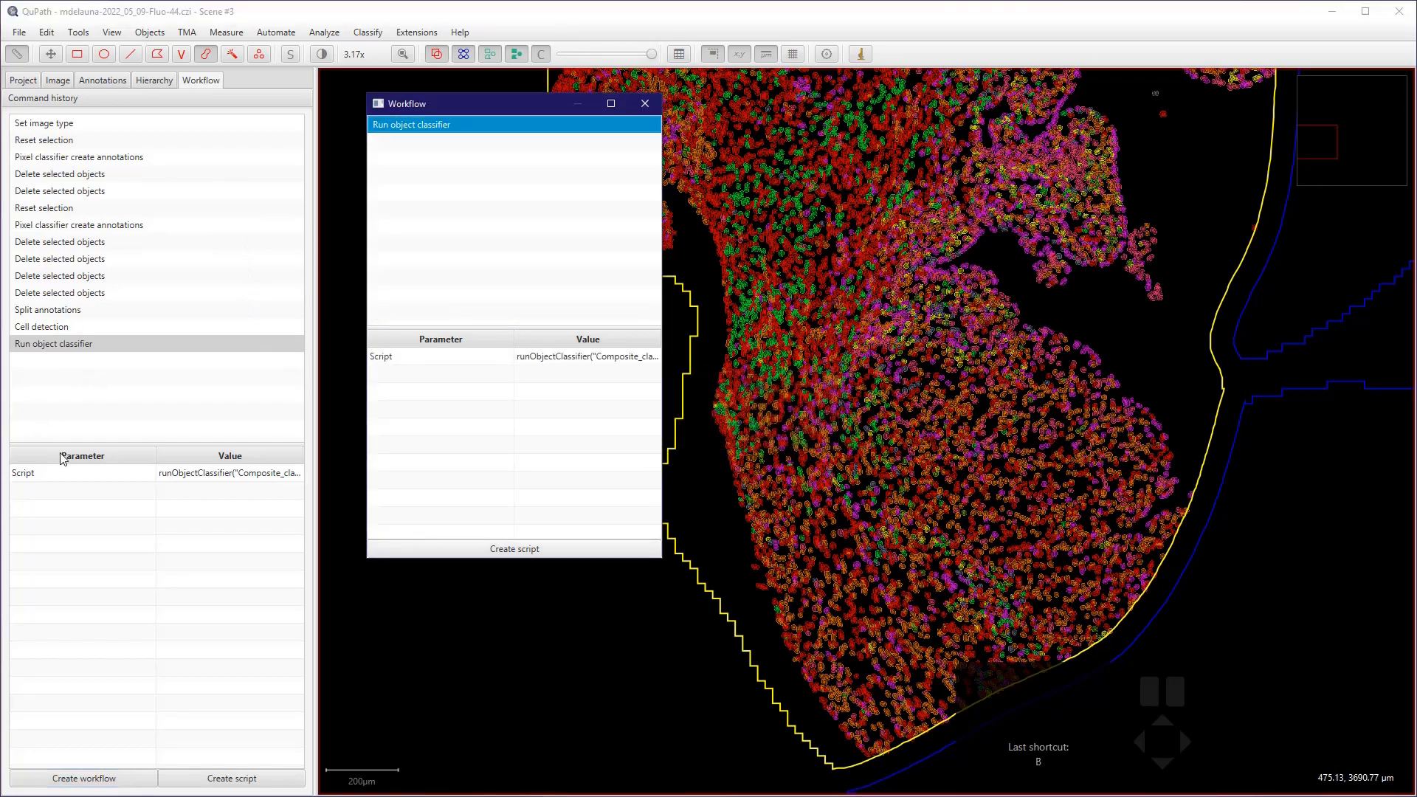
- Create a script from the reduced workflow and save it in the project's scripts folder as step_3_classify_cells.groovy
{"action": "left_click", "coordinate": [427, 547]}
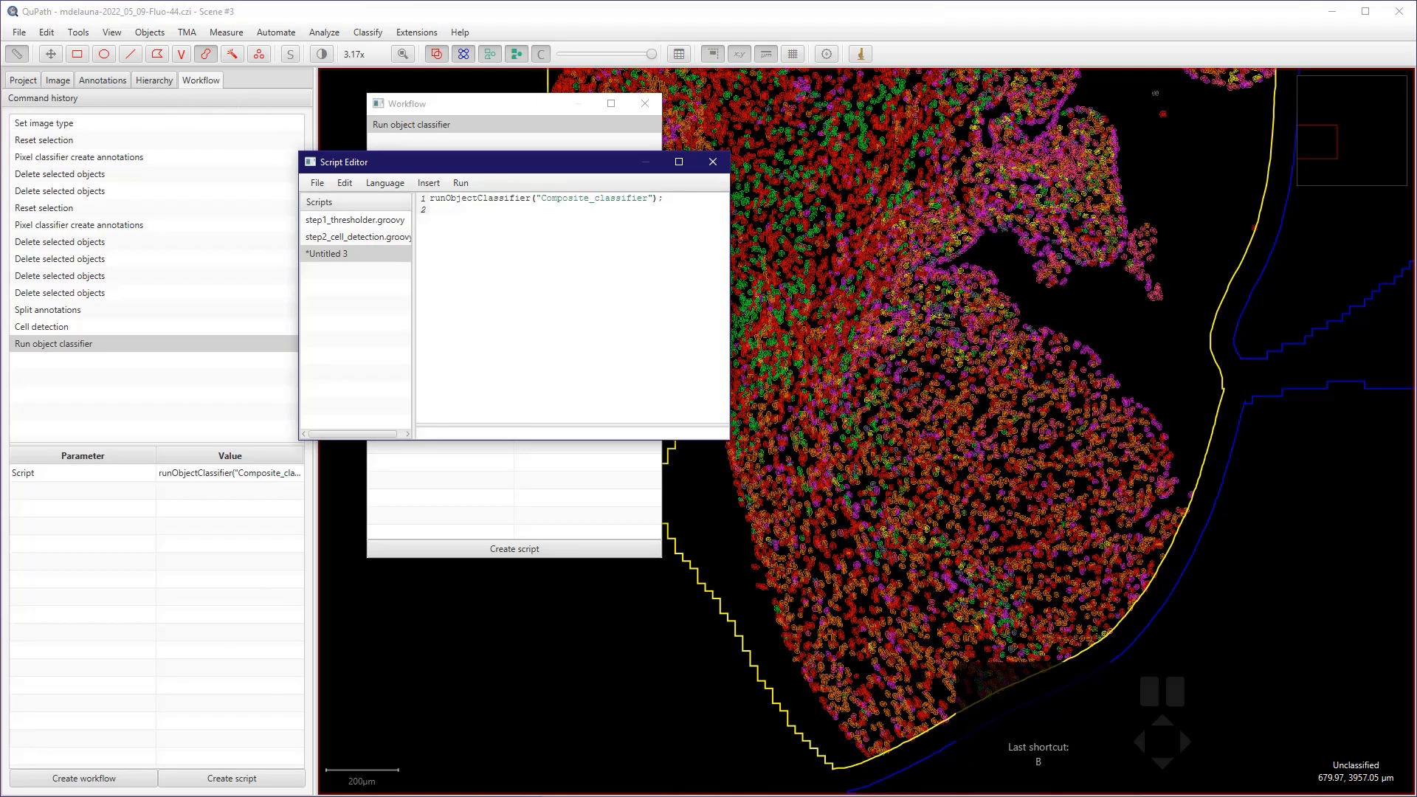
{"action": "left_click", "coordinate": [317, 183]}
{"action": "key", "text": "Down"}
{"action": "key", "text": "Down"}
{"action": "key", "text": "Down"}
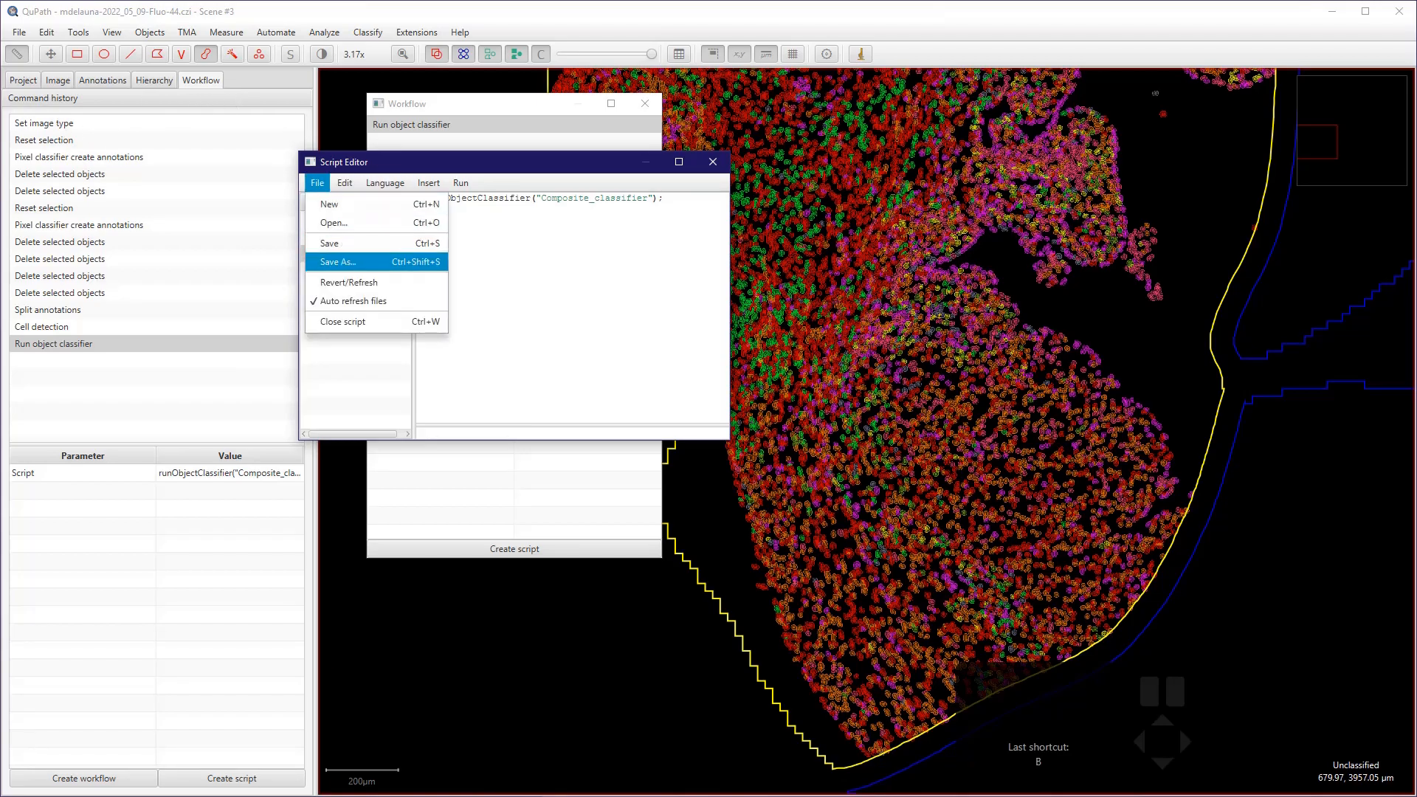
{"action": "key", "text": "Return"}
{"action": "left_click", "coordinate": [442, 660]}
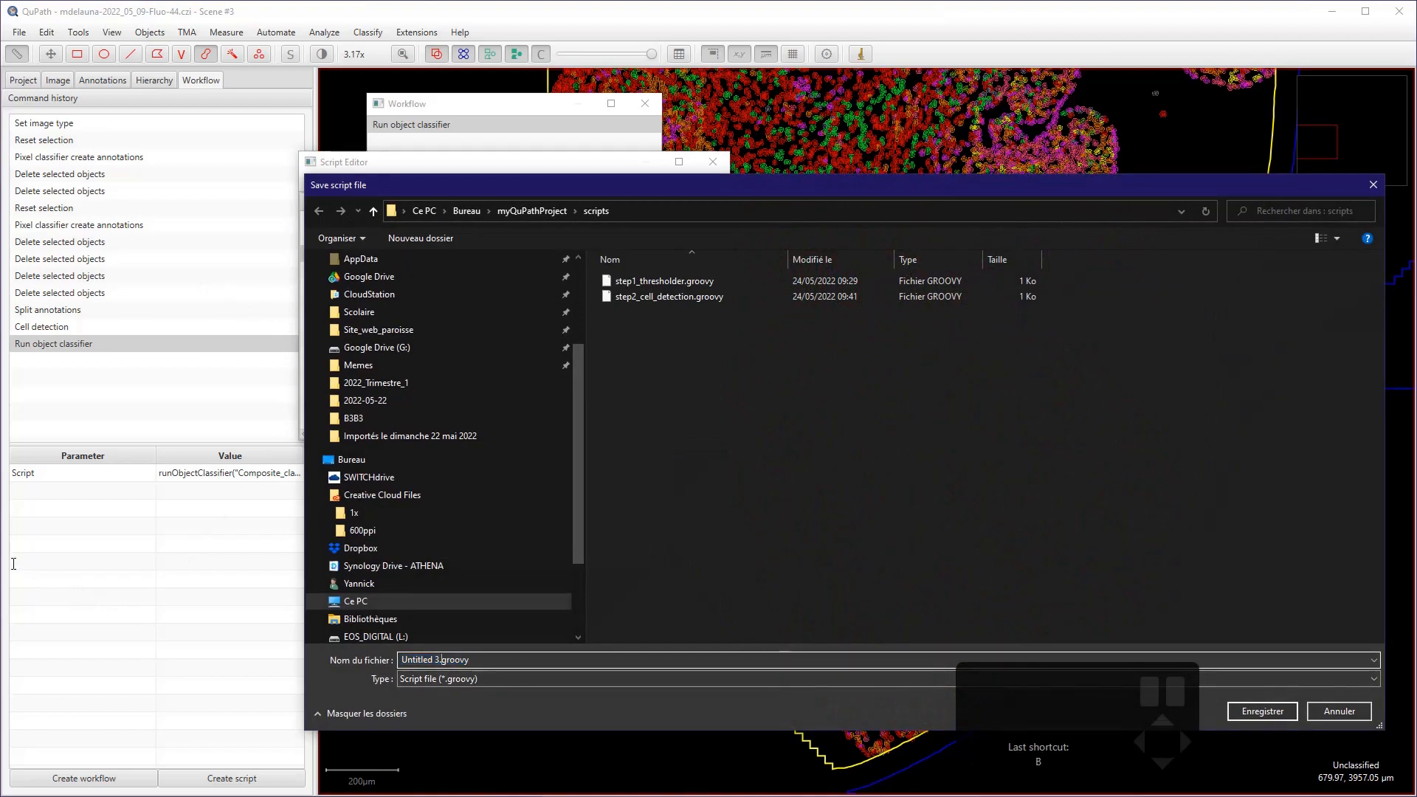
{"action": "key", "text": "shift+Home"}
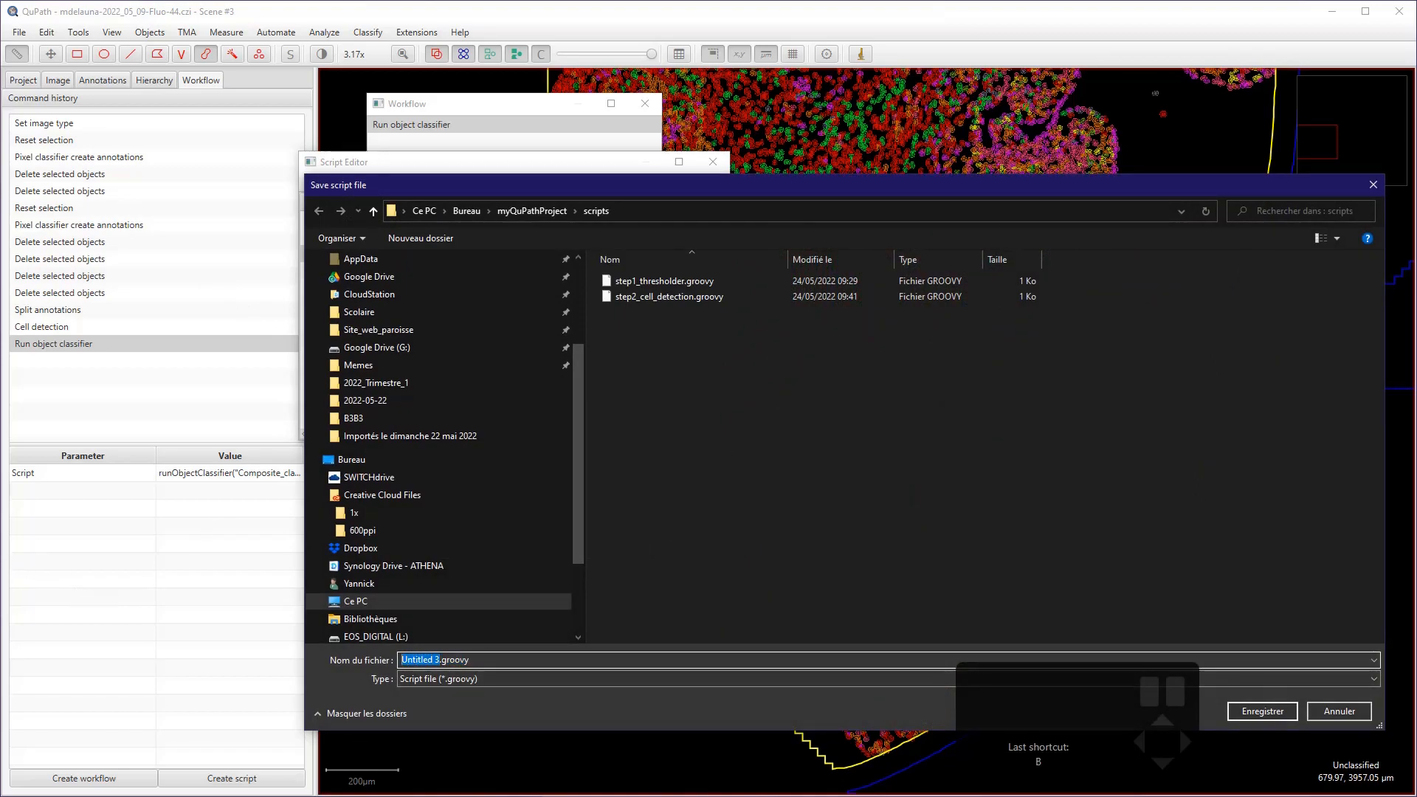
{"action": "type", "text": "step_3_classify_cells"}
{"action": "key", "text": "Return"}
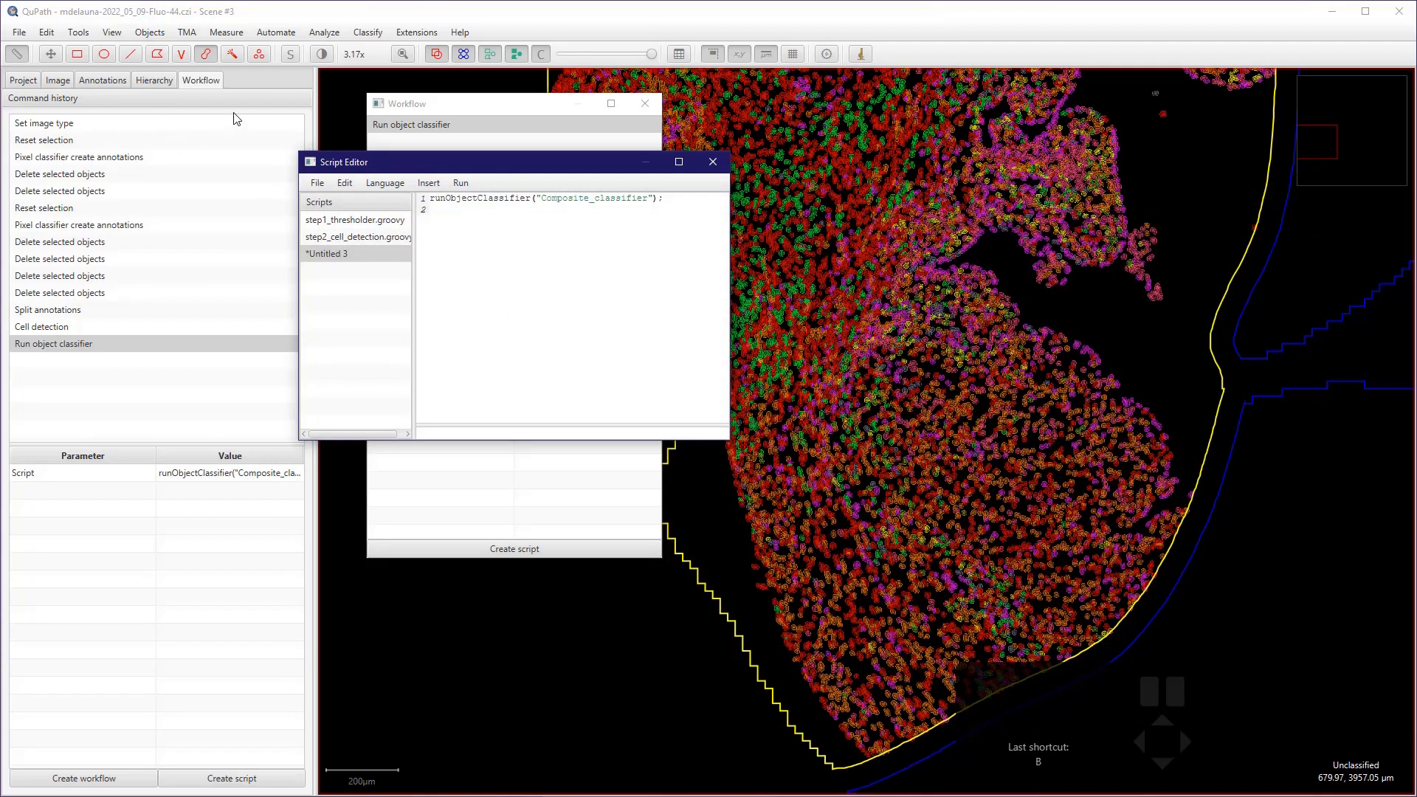
- Copy the runObjectClassifier("Composite_classifier") line from step_3_classify_cells.groovy and append it on line 2 of step2_cell_detection.groovy
{"action": "left_click_drag", "start_coordinate": [663, 199], "coordinate": [568, 198]}
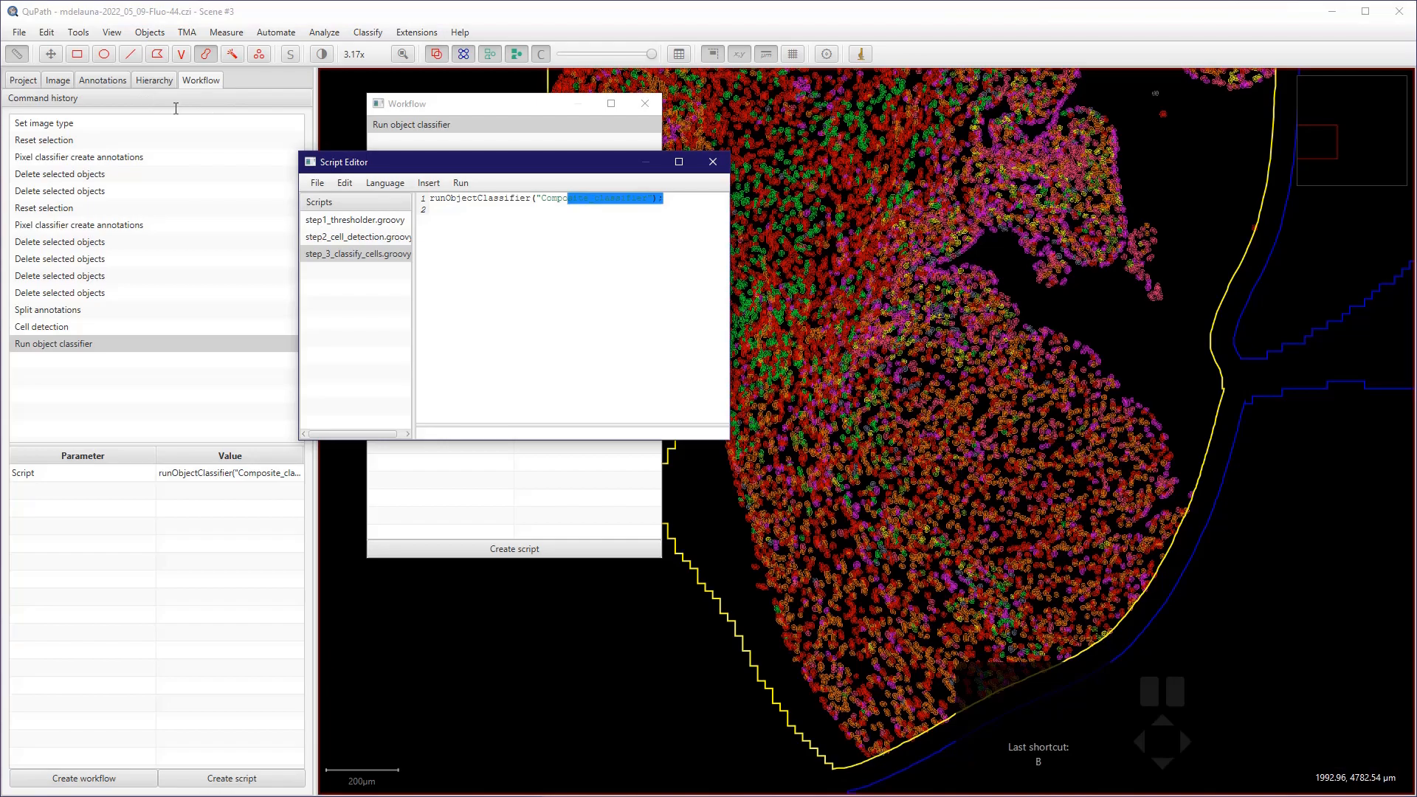
{"action": "left_click", "coordinate": [470, 260]}
{"action": "left_click_drag", "start_coordinate": [663, 199], "coordinate": [429, 198]}
{"action": "key", "text": "ctrl+c"}
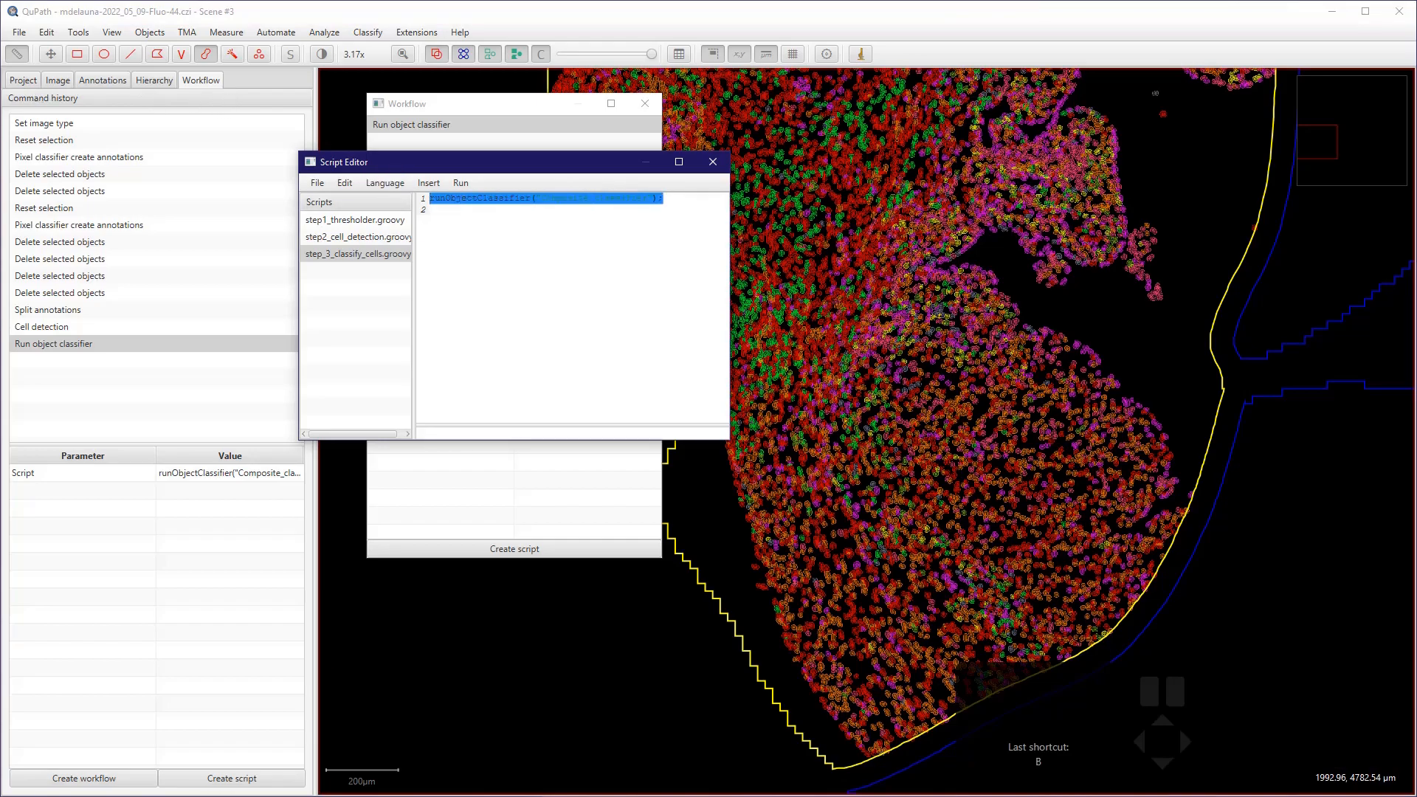
{"action": "left_click", "coordinate": [357, 237]}
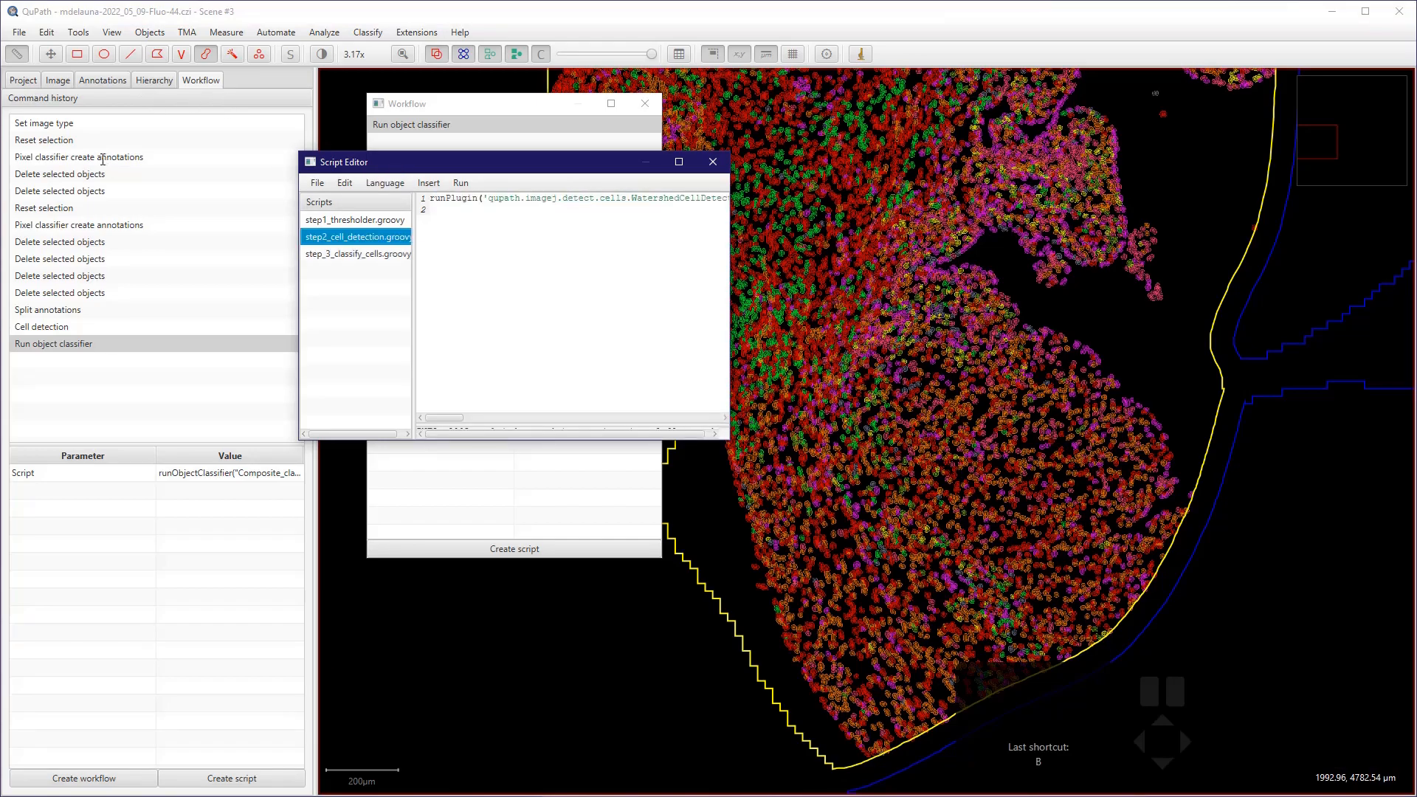
{"action": "left_click", "coordinate": [484, 244]}
{"action": "key", "text": "ctrl+v"}
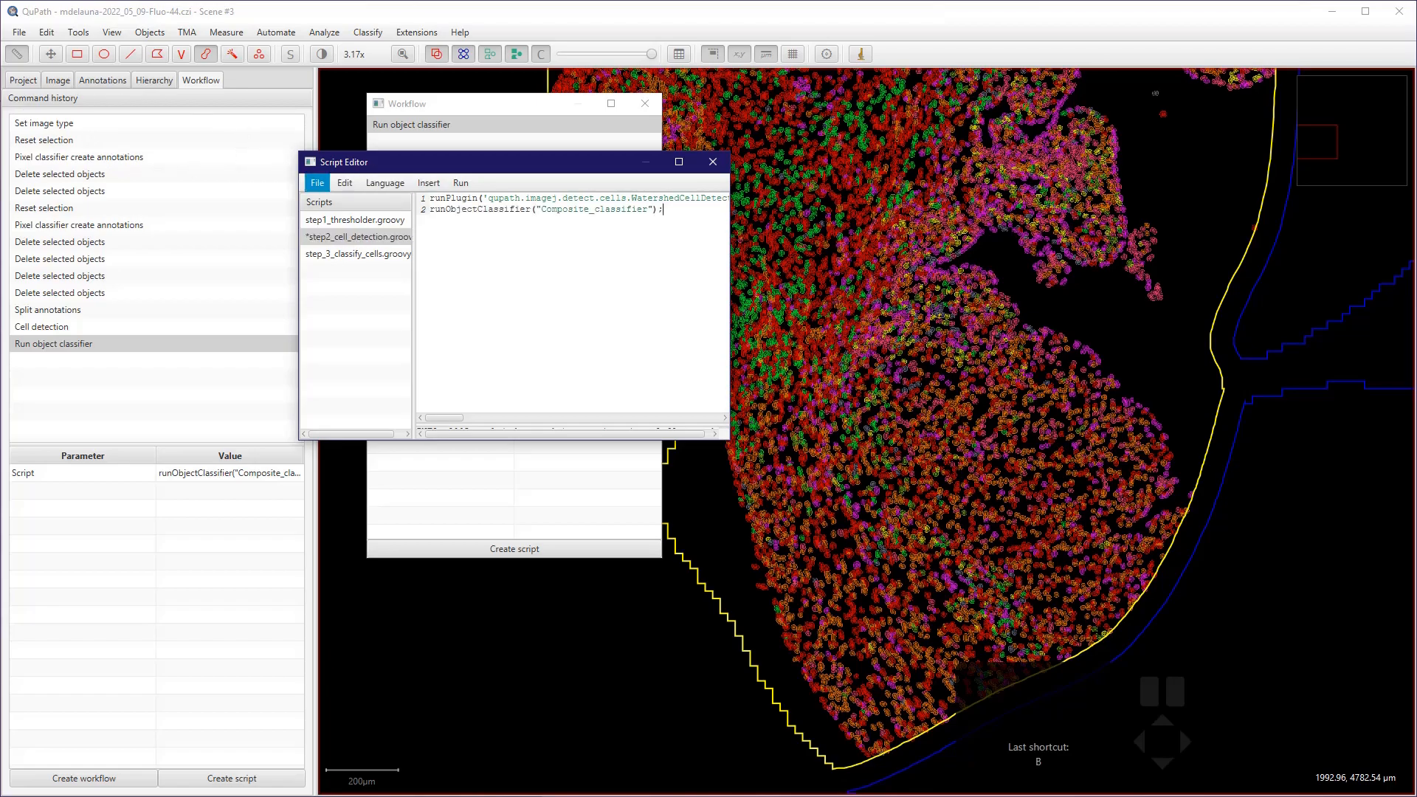
- Save the combined script as step4_cell_detection_and_classification.groovy, and close the script editor and the workflow window
{"action": "left_click", "coordinate": [318, 183]}
{"action": "left_click", "coordinate": [332, 262]}
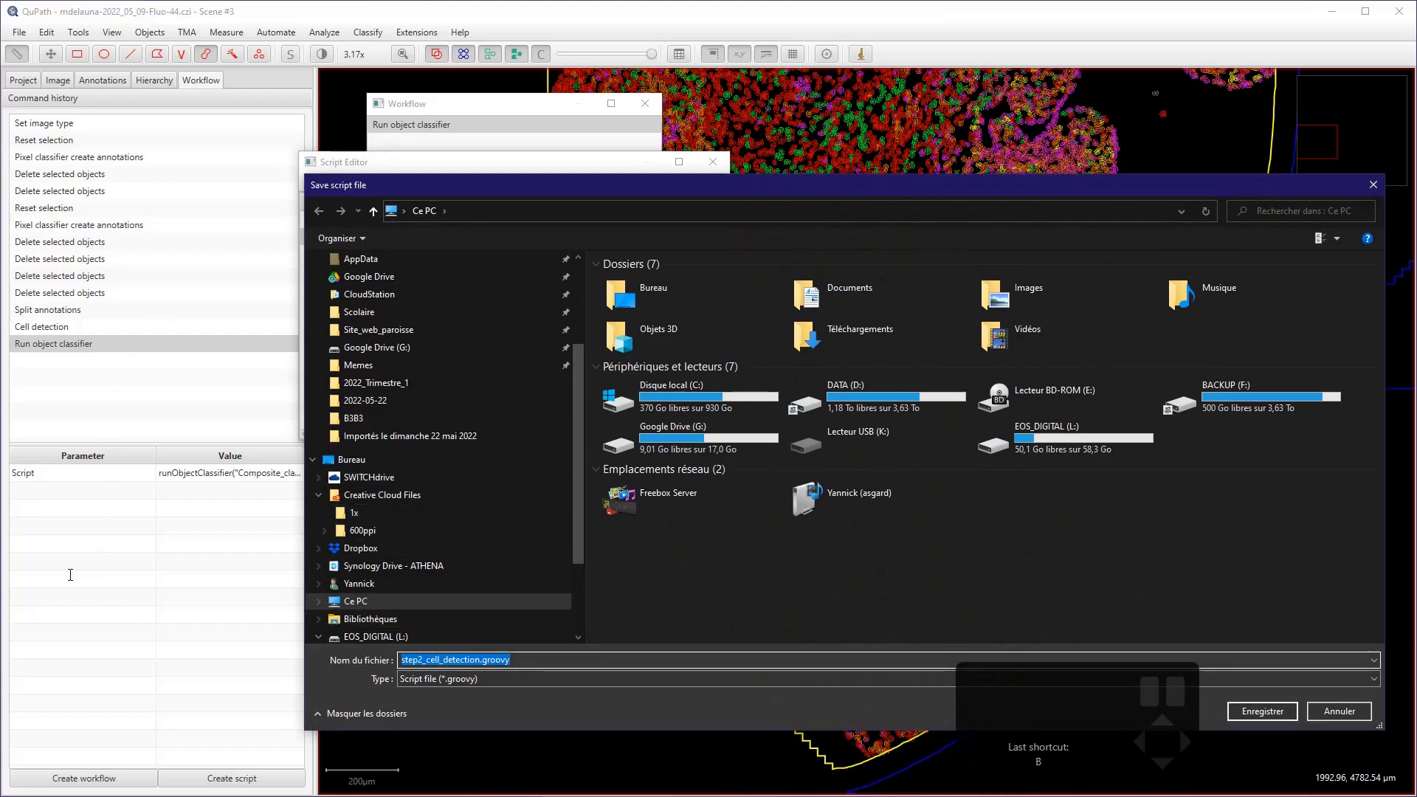
{"action": "left_click", "coordinate": [422, 659]}
{"action": "key", "text": "BackSpace"}
{"action": "type", "text": "4"}
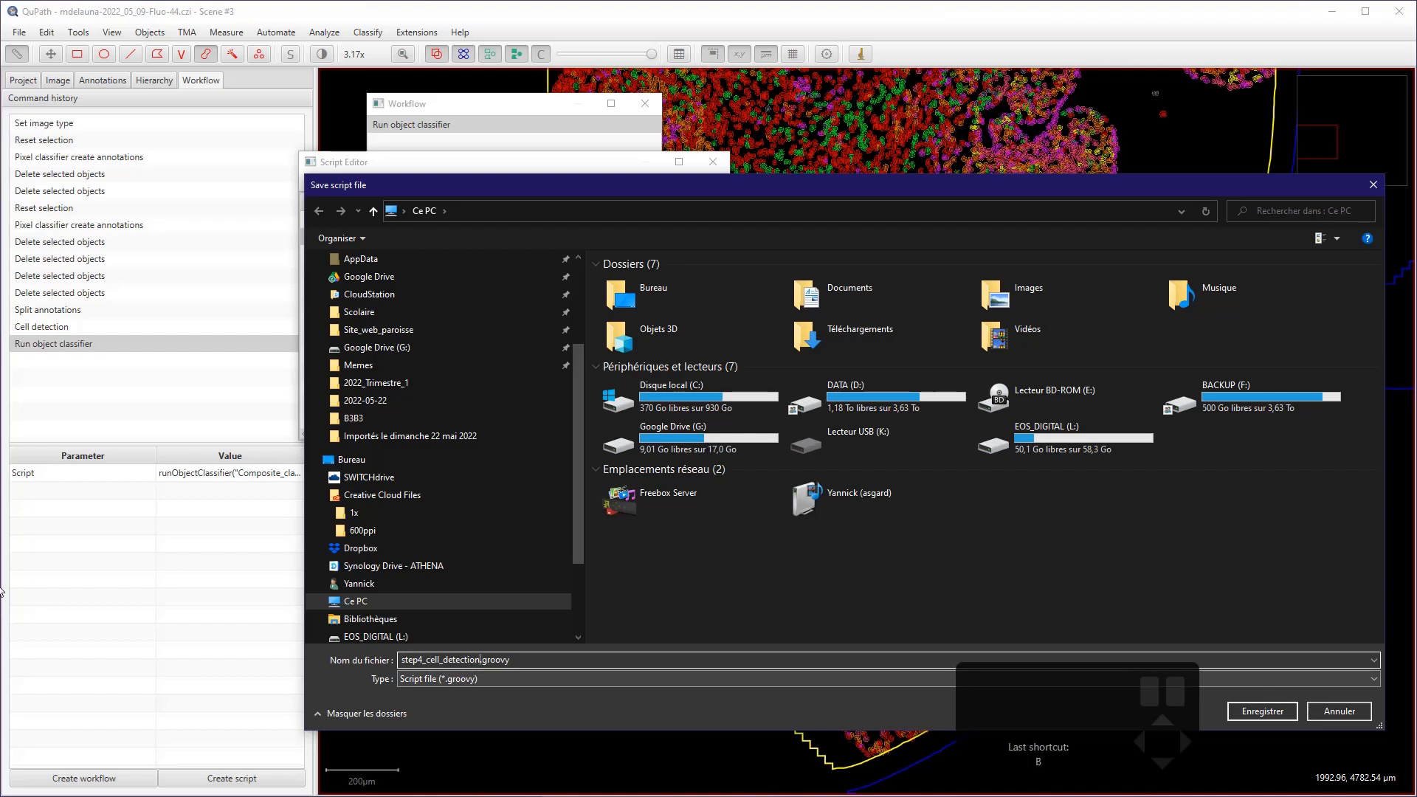
{"action": "type", "text": "_cell_detection_and_classification"}
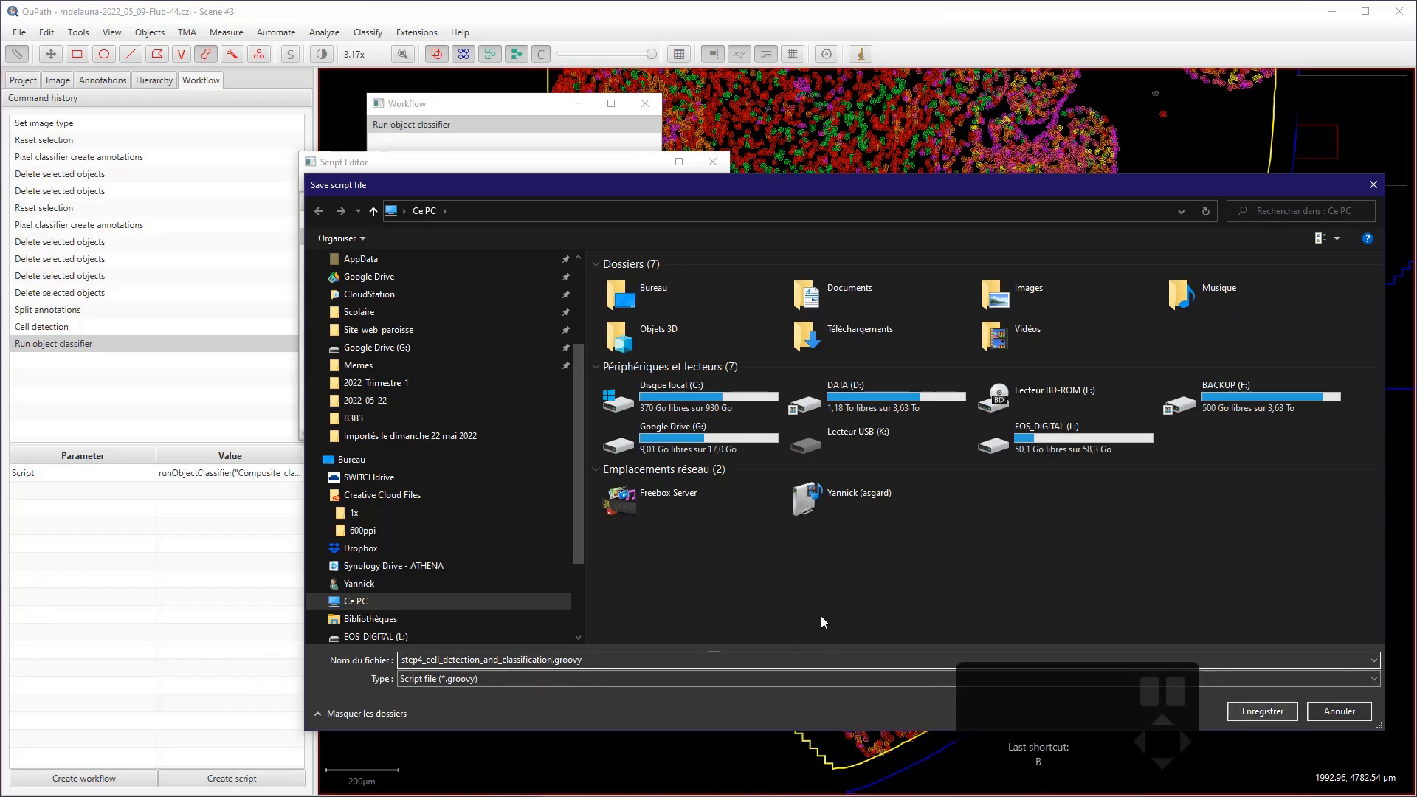
{"action": "key", "text": "Return"}
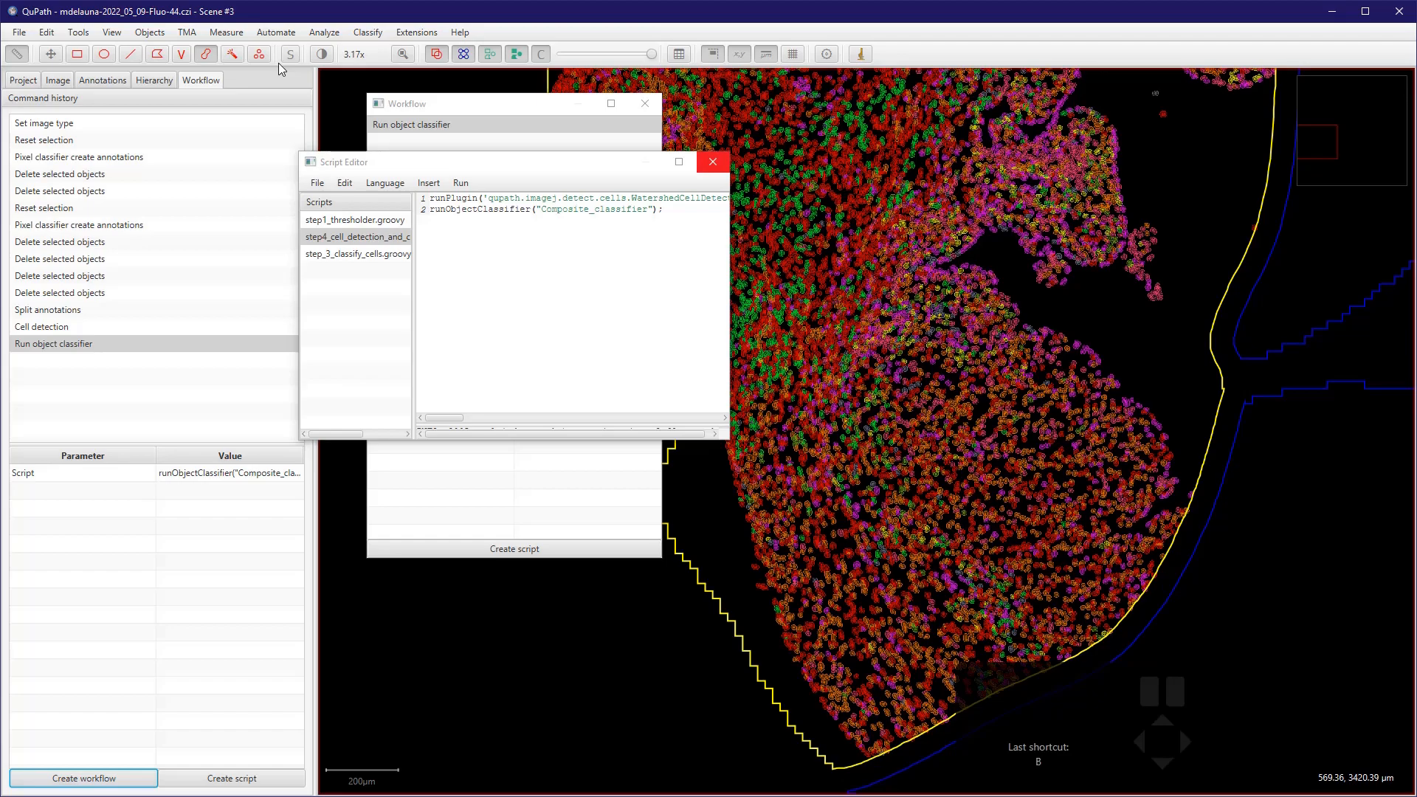
{"action": "left_click", "coordinate": [713, 162]}
{"action": "left_click", "coordinate": [645, 103]}
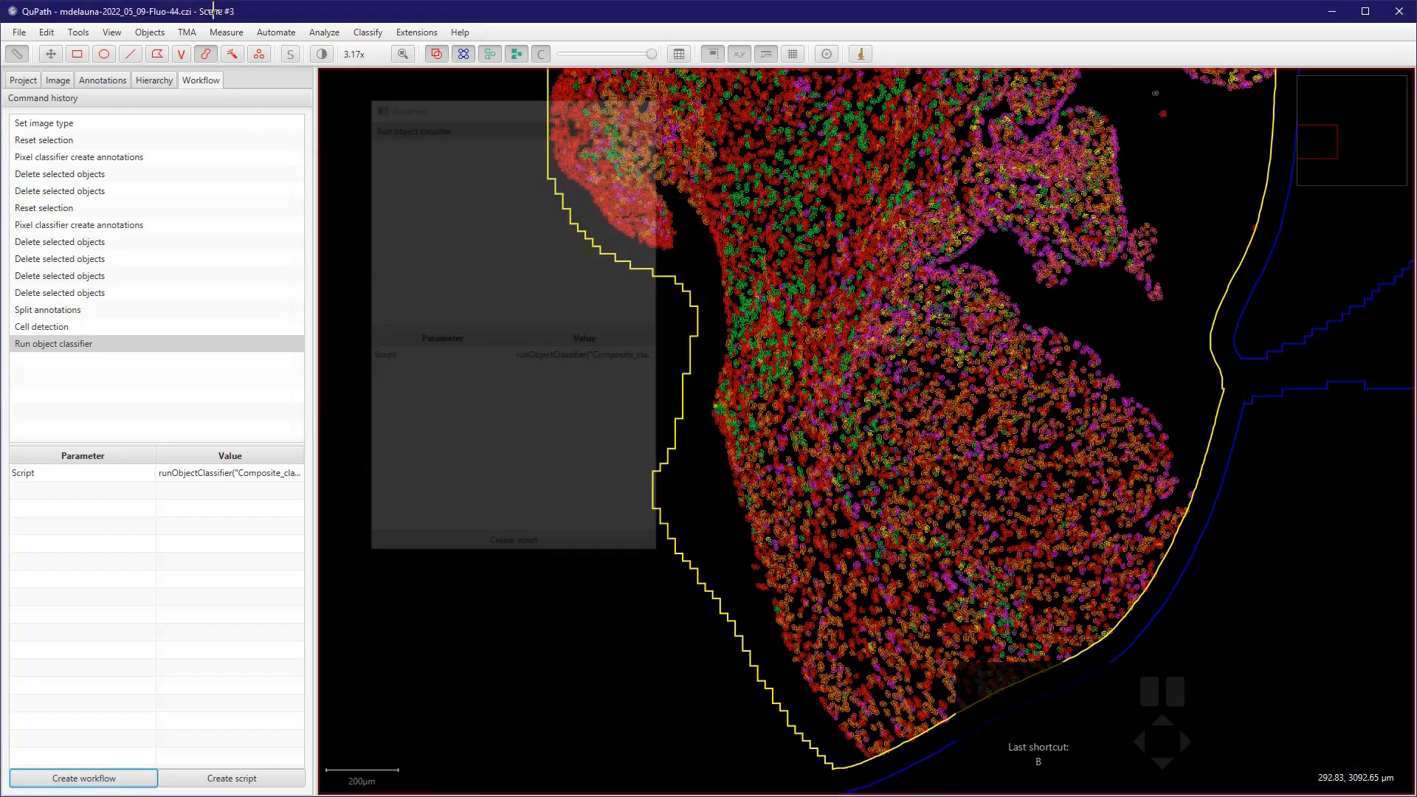
- Draw a rectangle annotation of about 1370 × 1210 µm inside the lower part of the large Region* annotation
{"action": "left_click", "coordinate": [57, 79]}
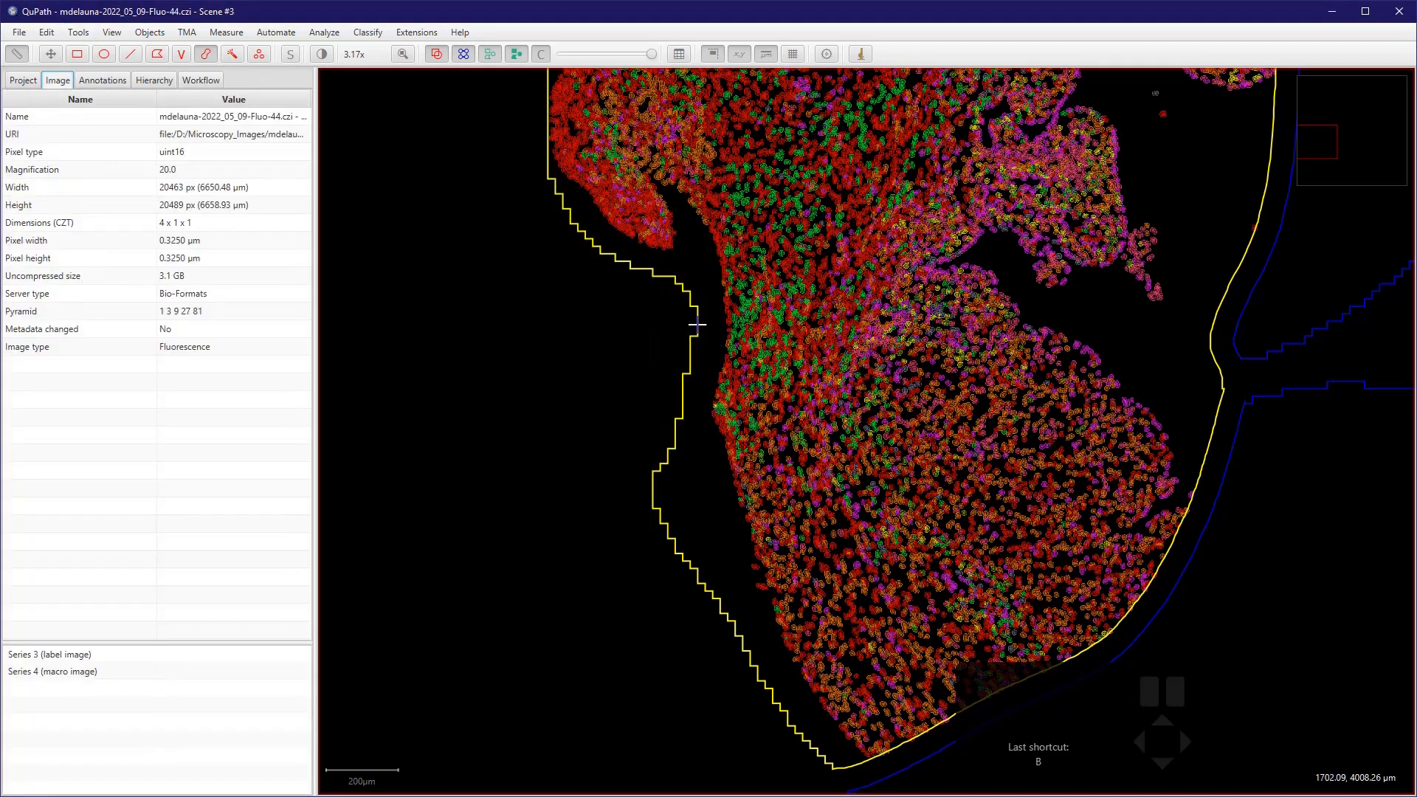
{"action": "scroll", "coordinate": [715, 335], "scroll_direction": "down", "scroll_amount": 6}
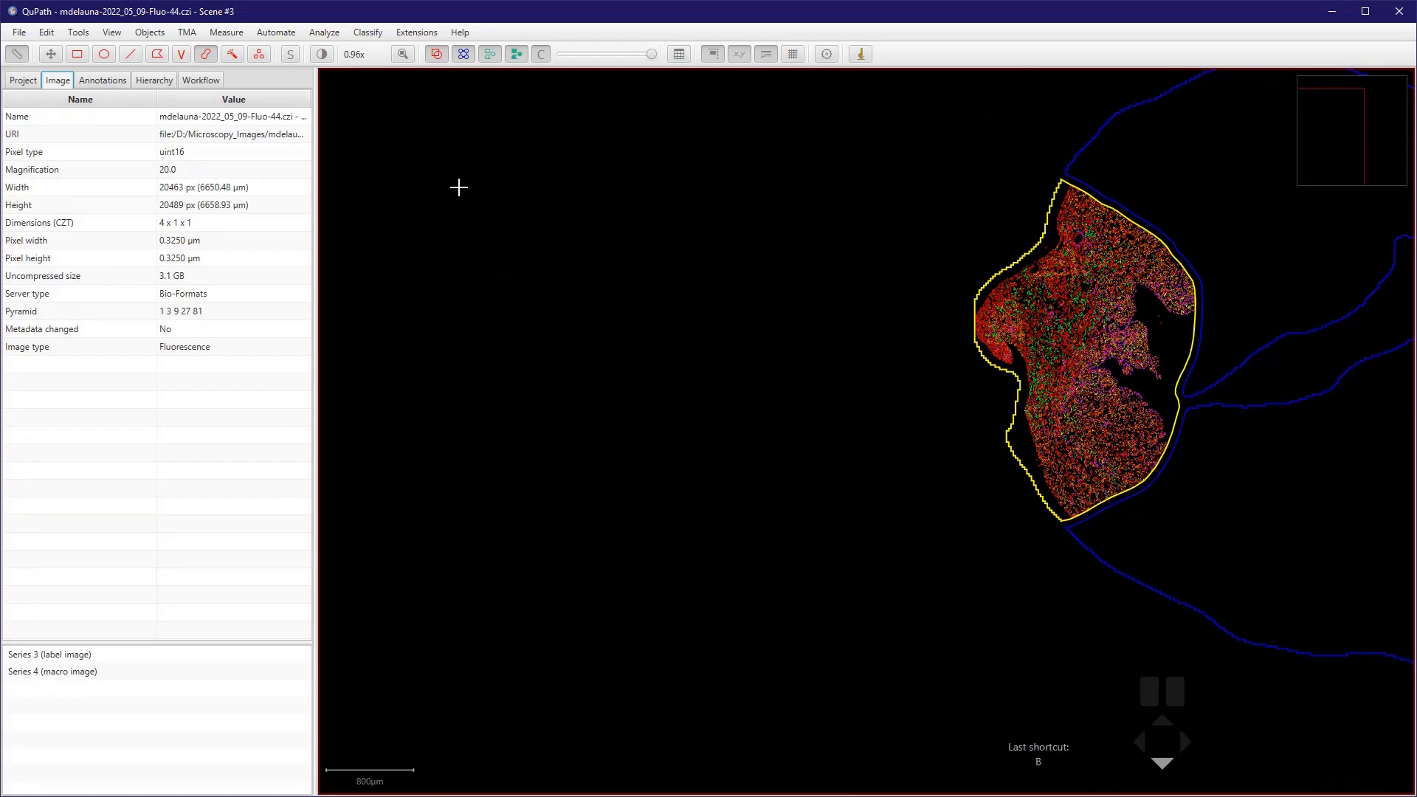
{"action": "left_click", "coordinate": [51, 54]}
{"action": "mouse_move", "coordinate": [1181, 369]}
{"action": "left_mouse_down"}
{"action": "mouse_move", "coordinate": [356, 342]}
{"action": "mouse_move", "coordinate": [509, 308]}
{"action": "left_mouse_up"}
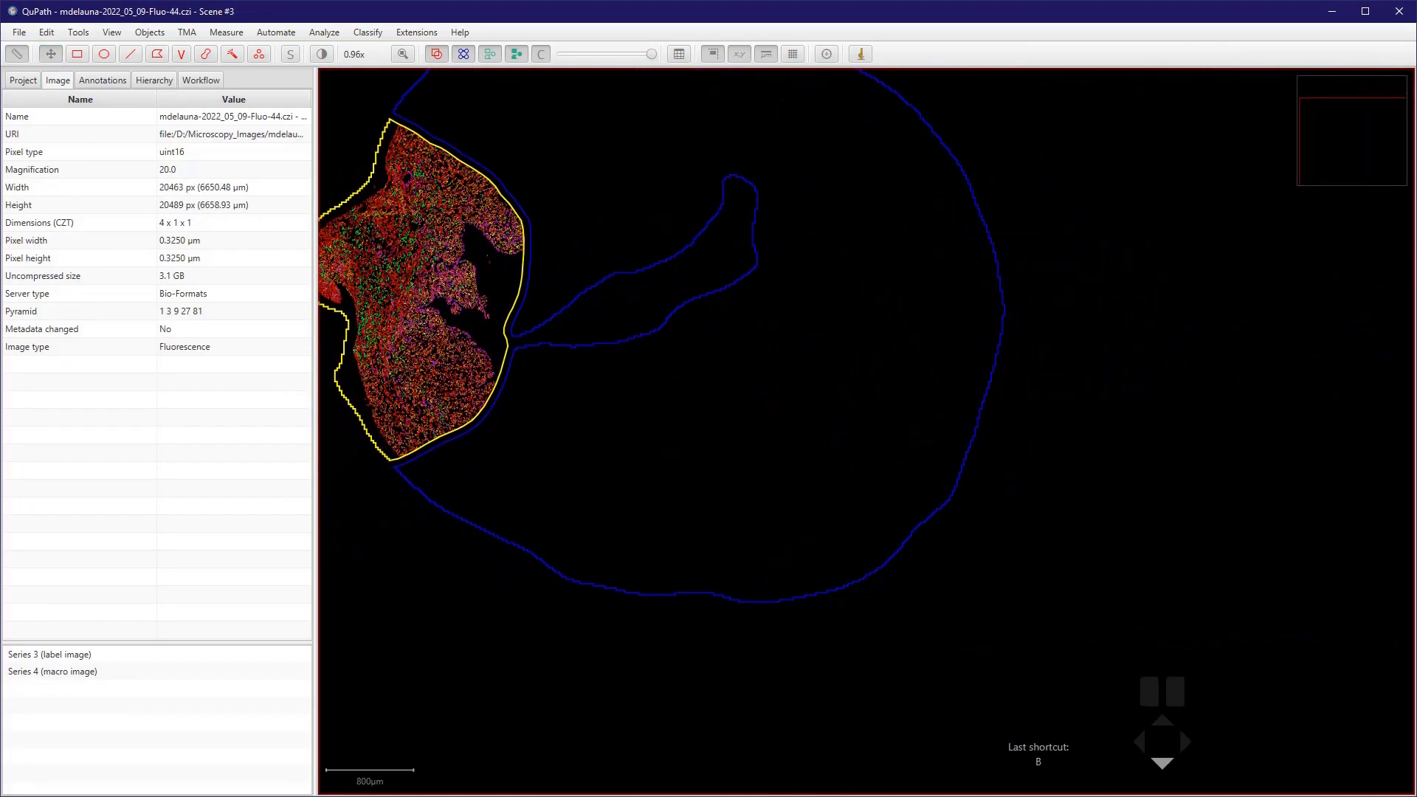
{"action": "left_click", "coordinate": [77, 54]}
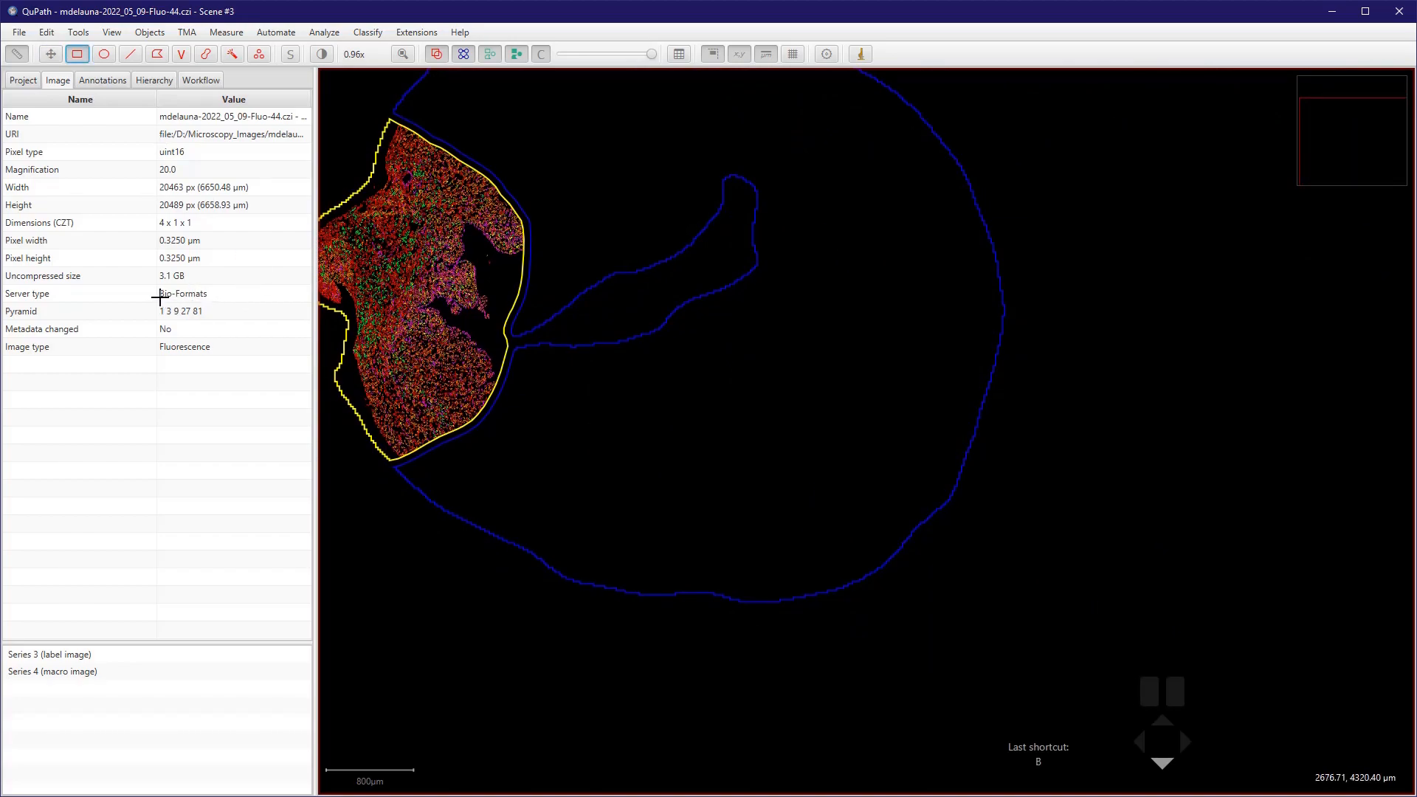
{"action": "left_click_drag", "start_coordinate": [565, 414], "coordinate": [715, 545]}
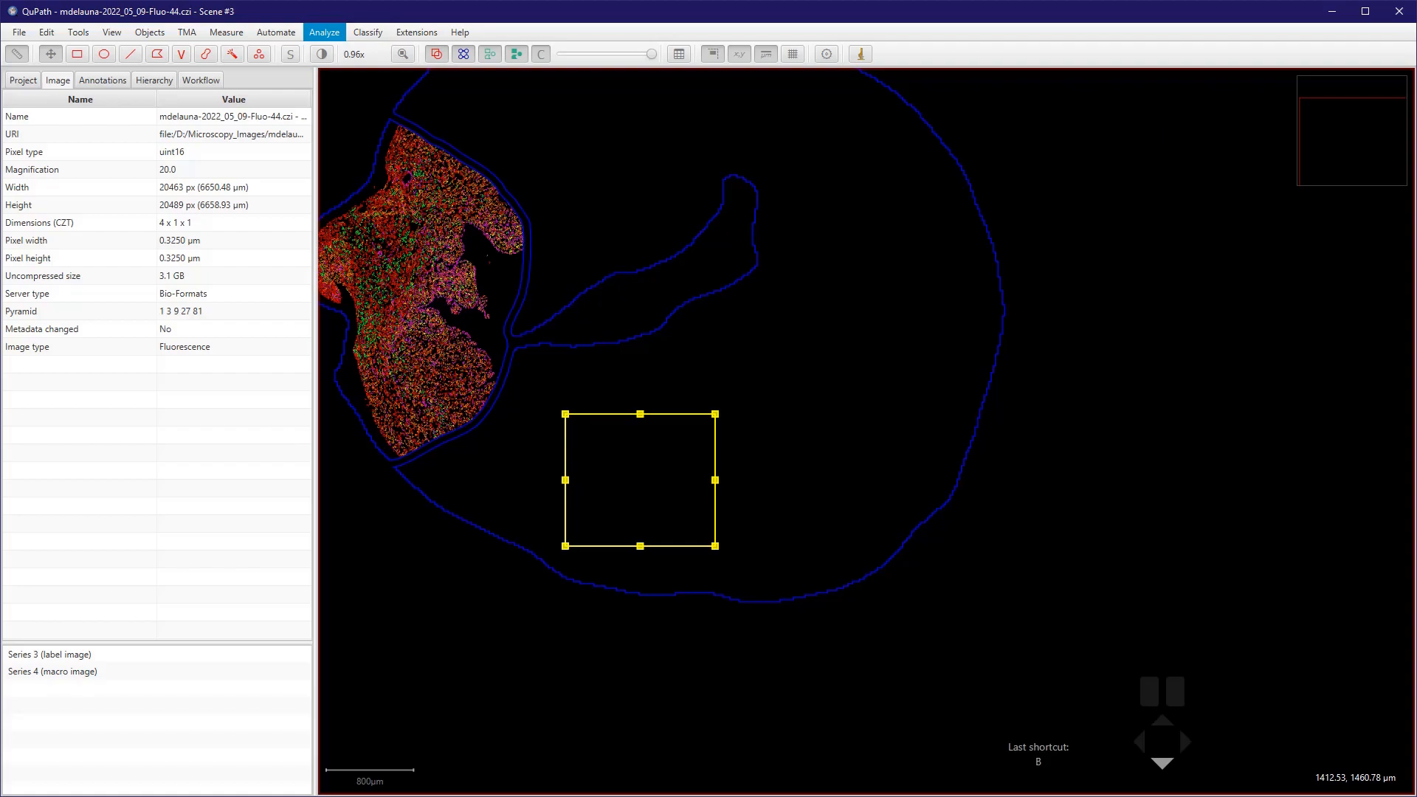
- Look for the step 4 script among the project scripts and in the project's script directory
{"action": "left_click", "coordinate": [276, 33]}
{"action": "mouse_move", "coordinate": [295, 169]}
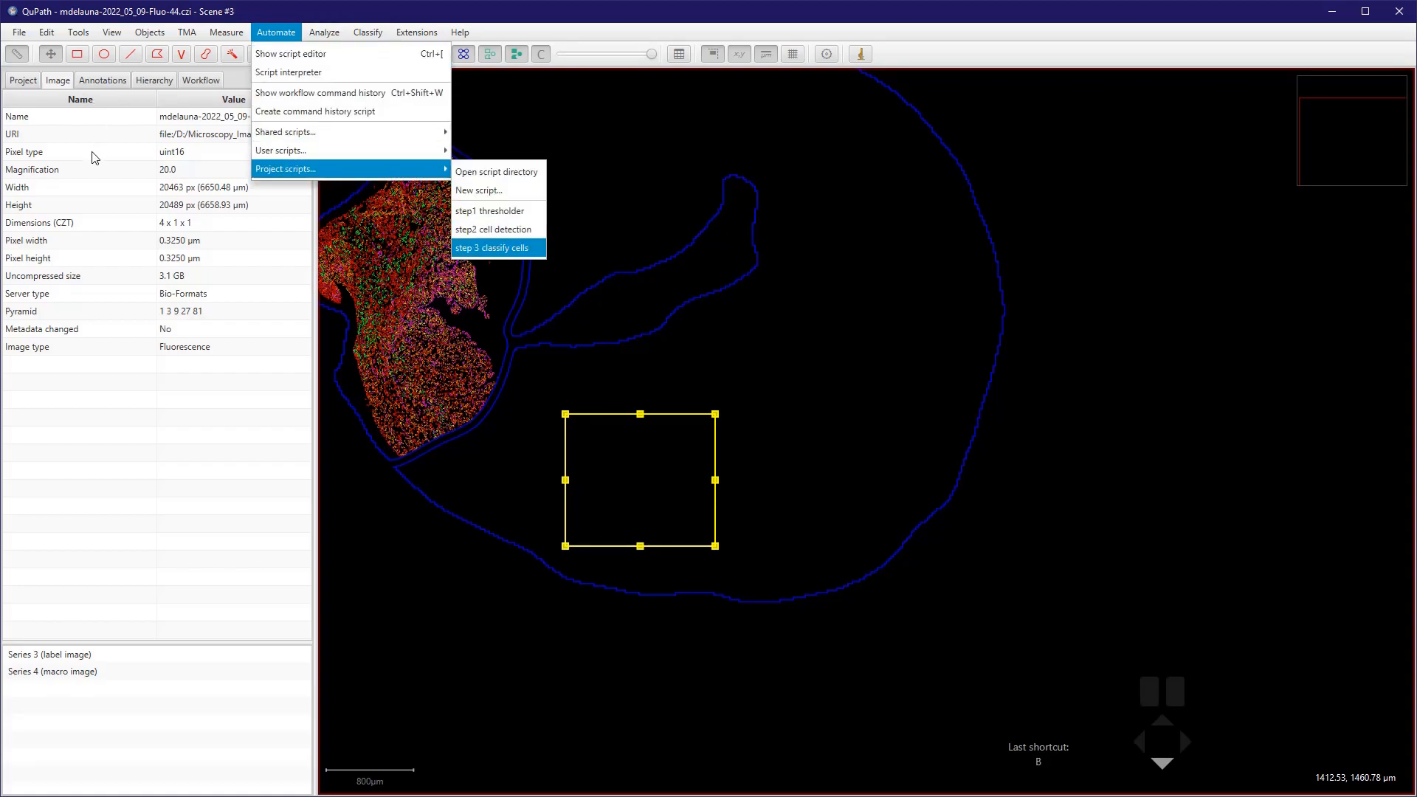
{"action": "key", "text": "Up"}
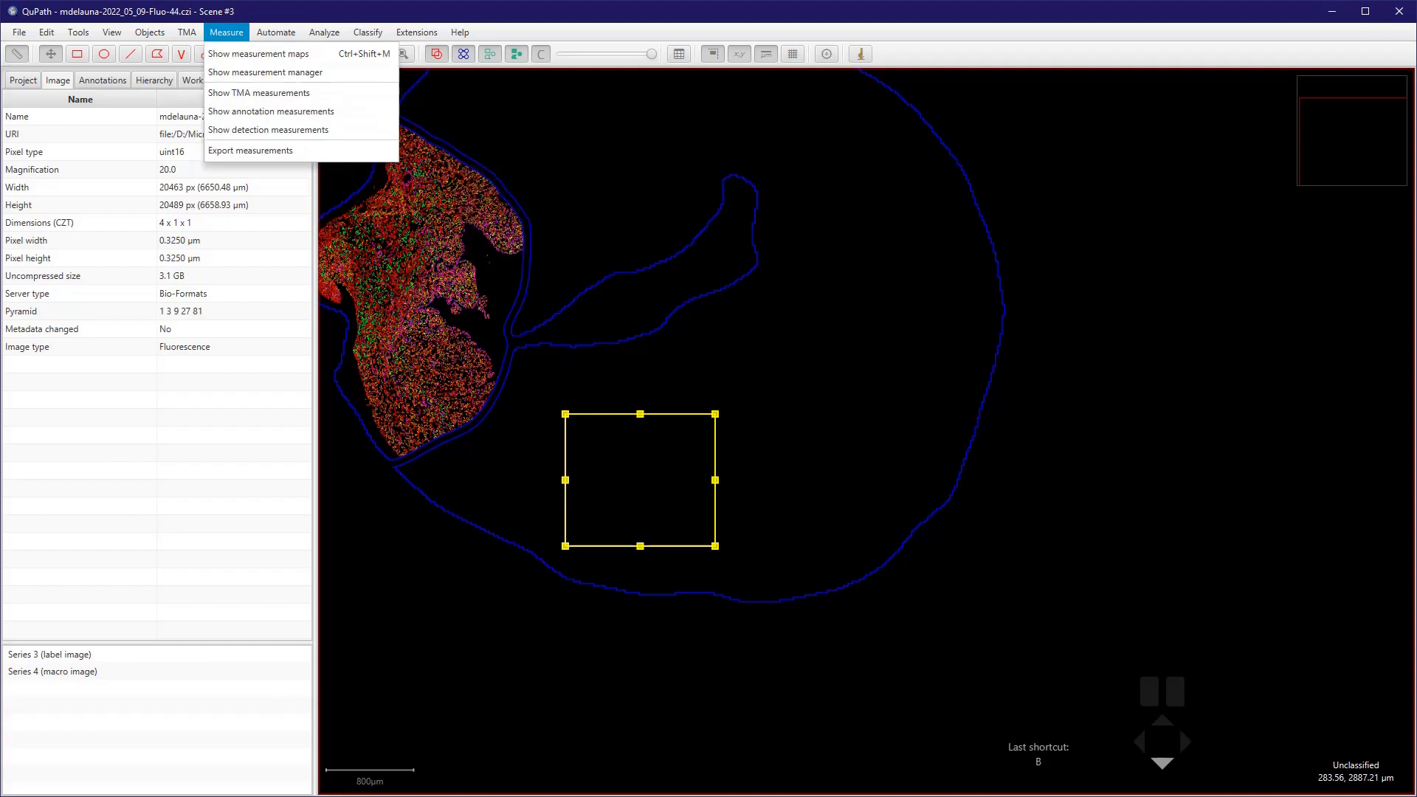
{"action": "mouse_move", "coordinate": [351, 169]}
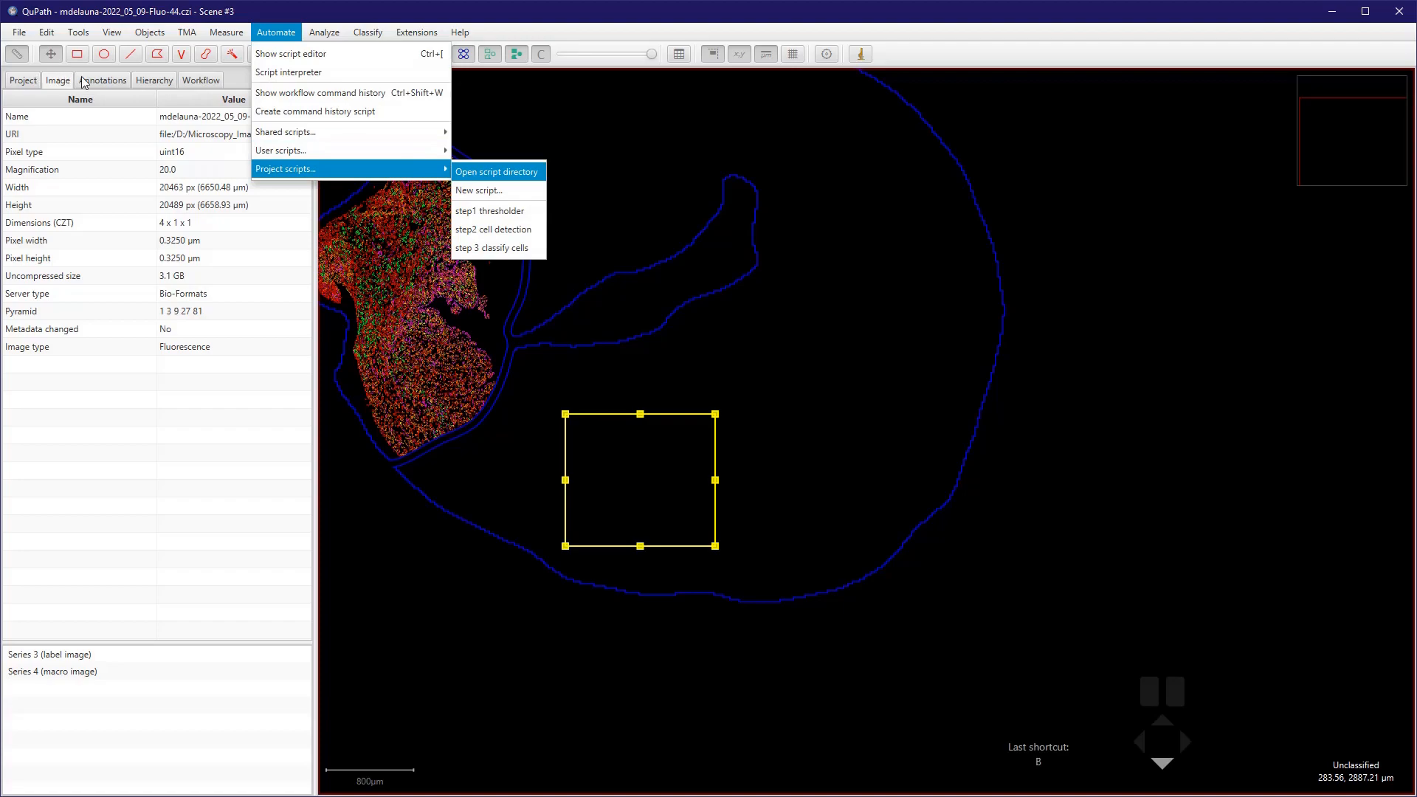
{"action": "left_click", "coordinate": [496, 171]}
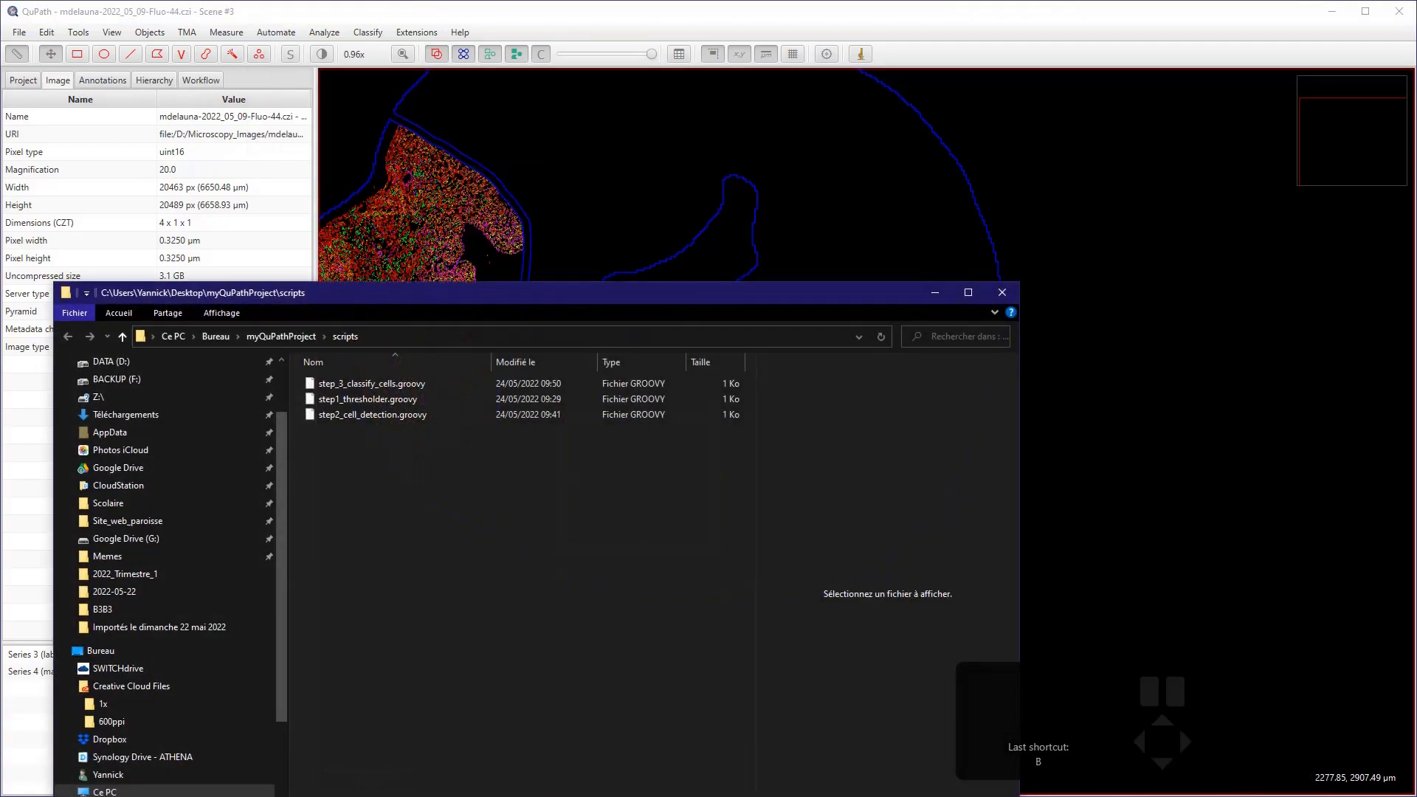
{"action": "left_click", "coordinate": [372, 414]}
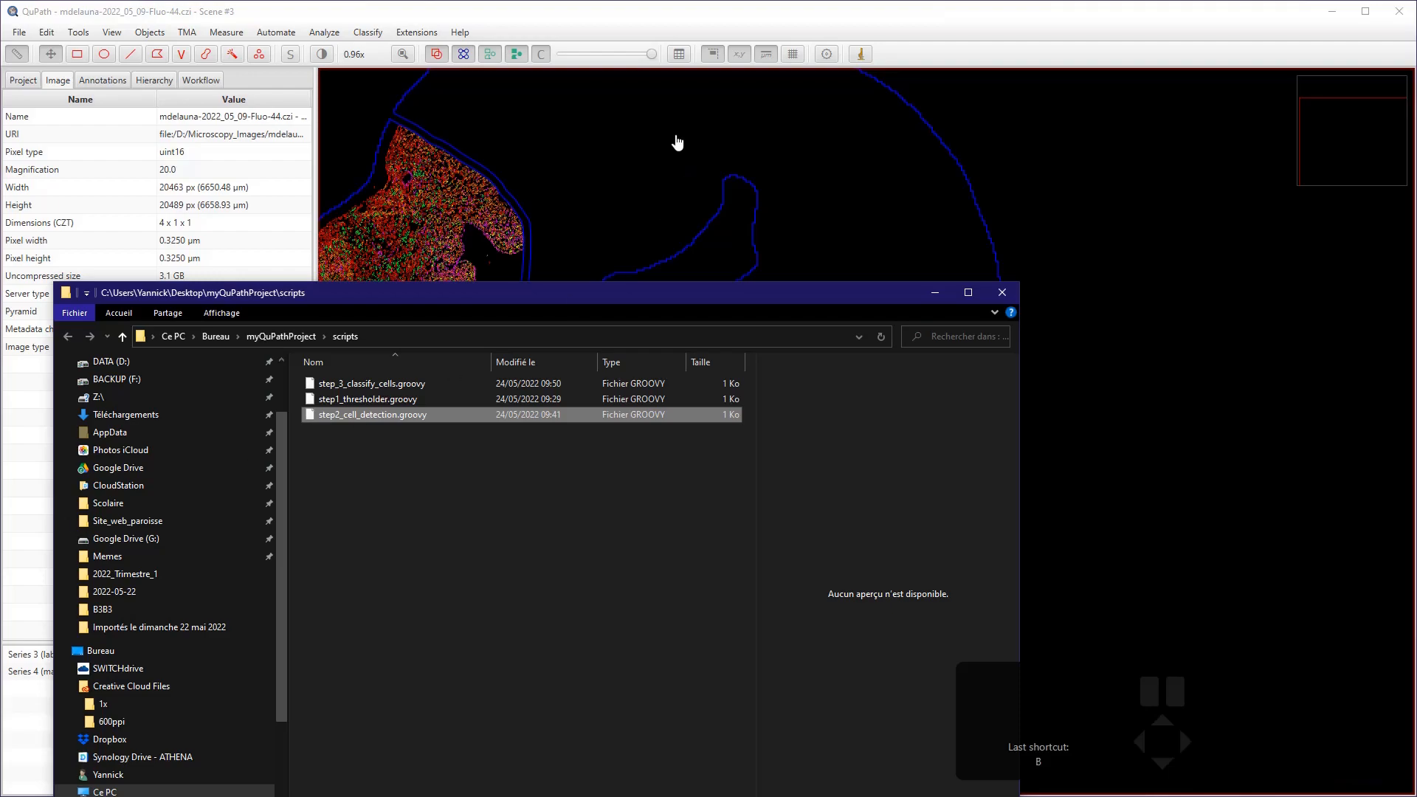
{"action": "left_click", "coordinate": [580, 193]}
{"action": "key", "text": "alt"}
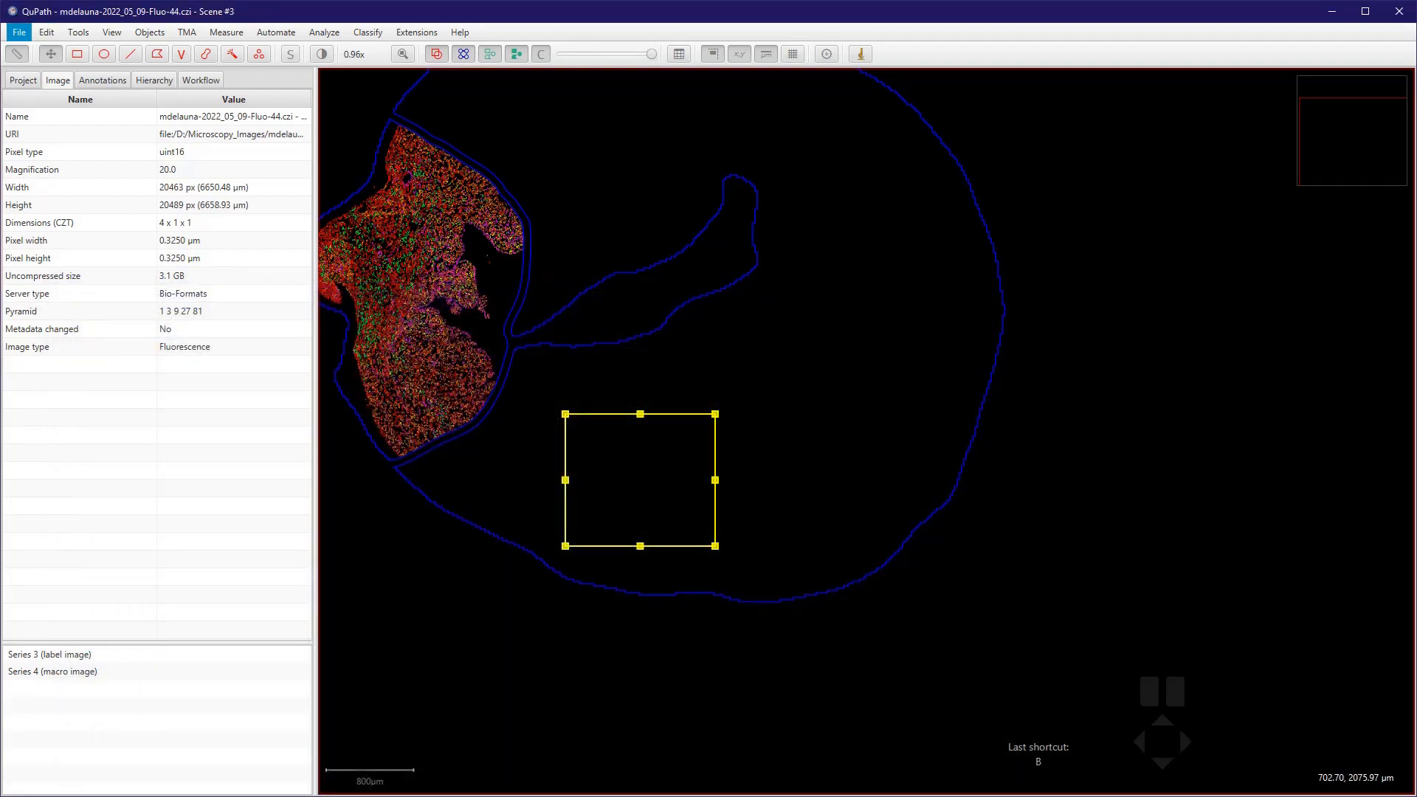
- Open the project's step 3 classify cells script in the editor, and re-save the step 4 script as step4_cell_detection_and_classification.groovy
{"action": "left_click", "coordinate": [367, 32]}
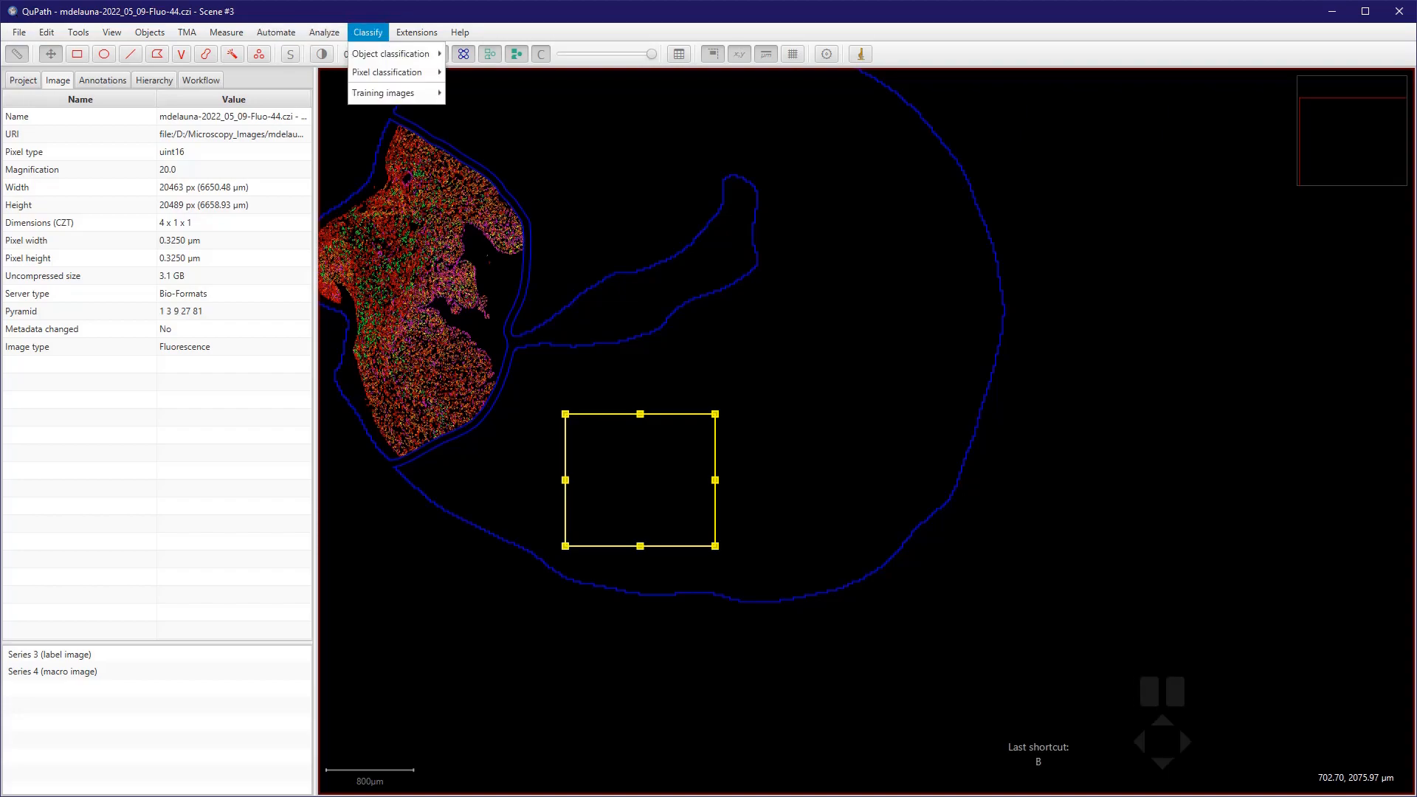
{"action": "mouse_move", "coordinate": [324, 32]}
{"action": "mouse_move", "coordinate": [337, 128]}
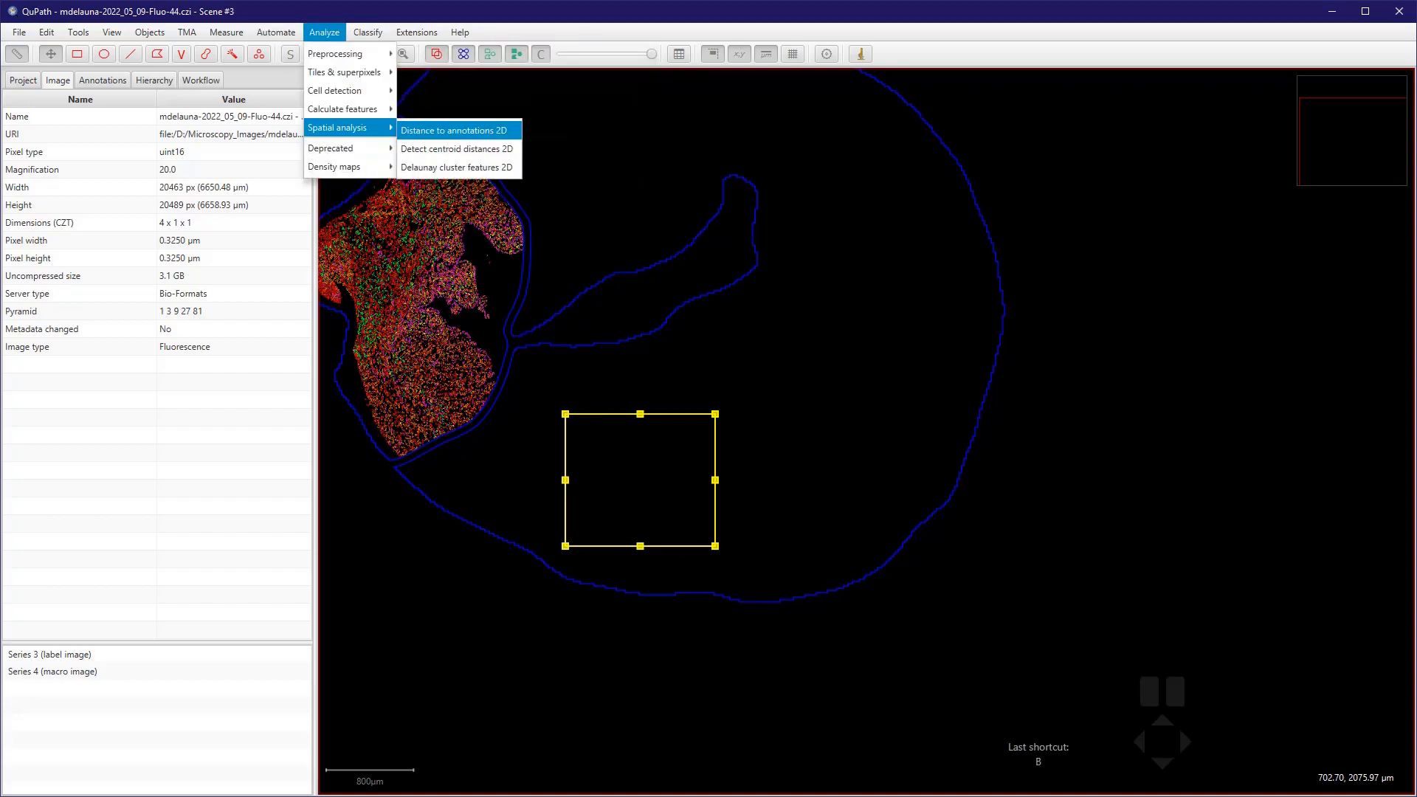
{"action": "mouse_move", "coordinate": [276, 32]}
{"action": "mouse_move", "coordinate": [291, 169]}
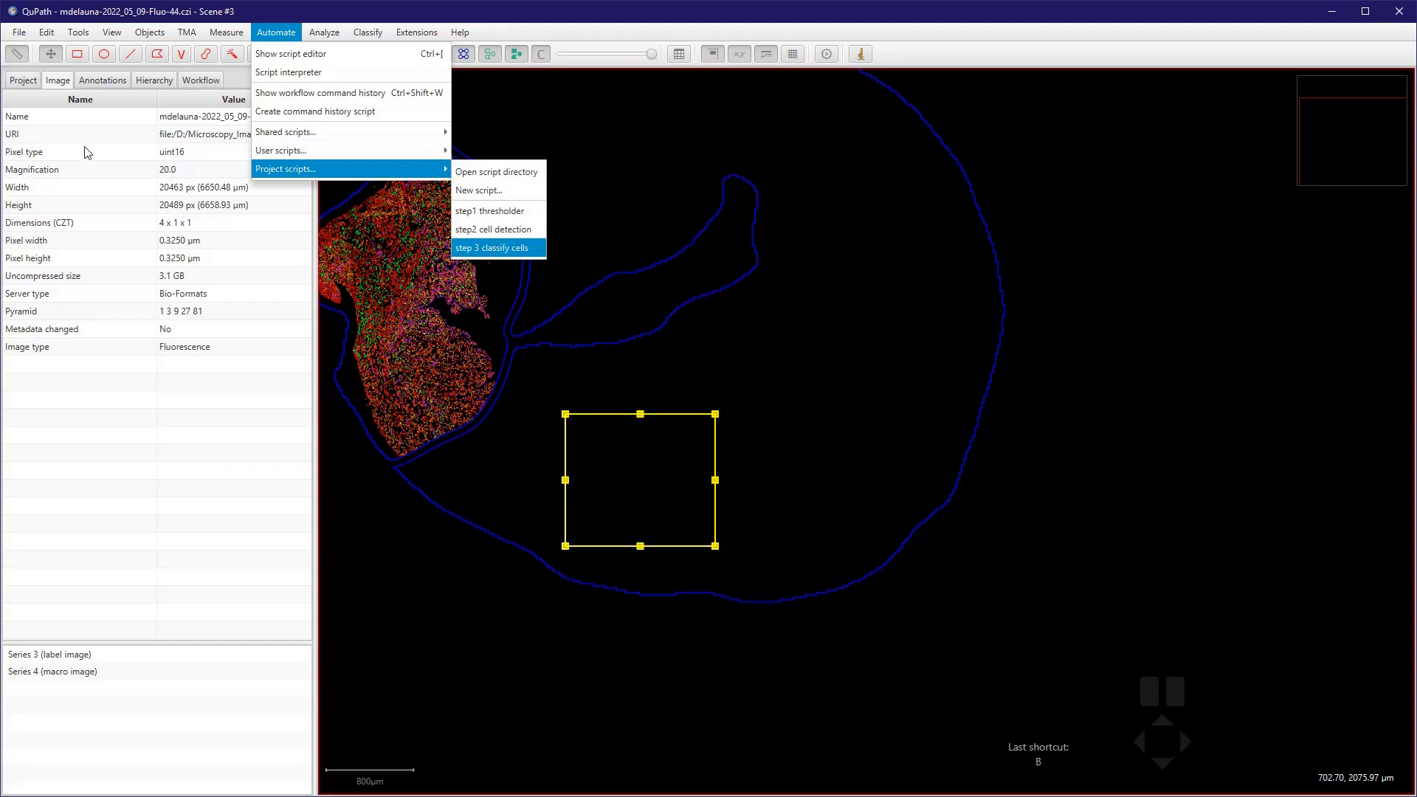
{"action": "key", "text": "Return"}
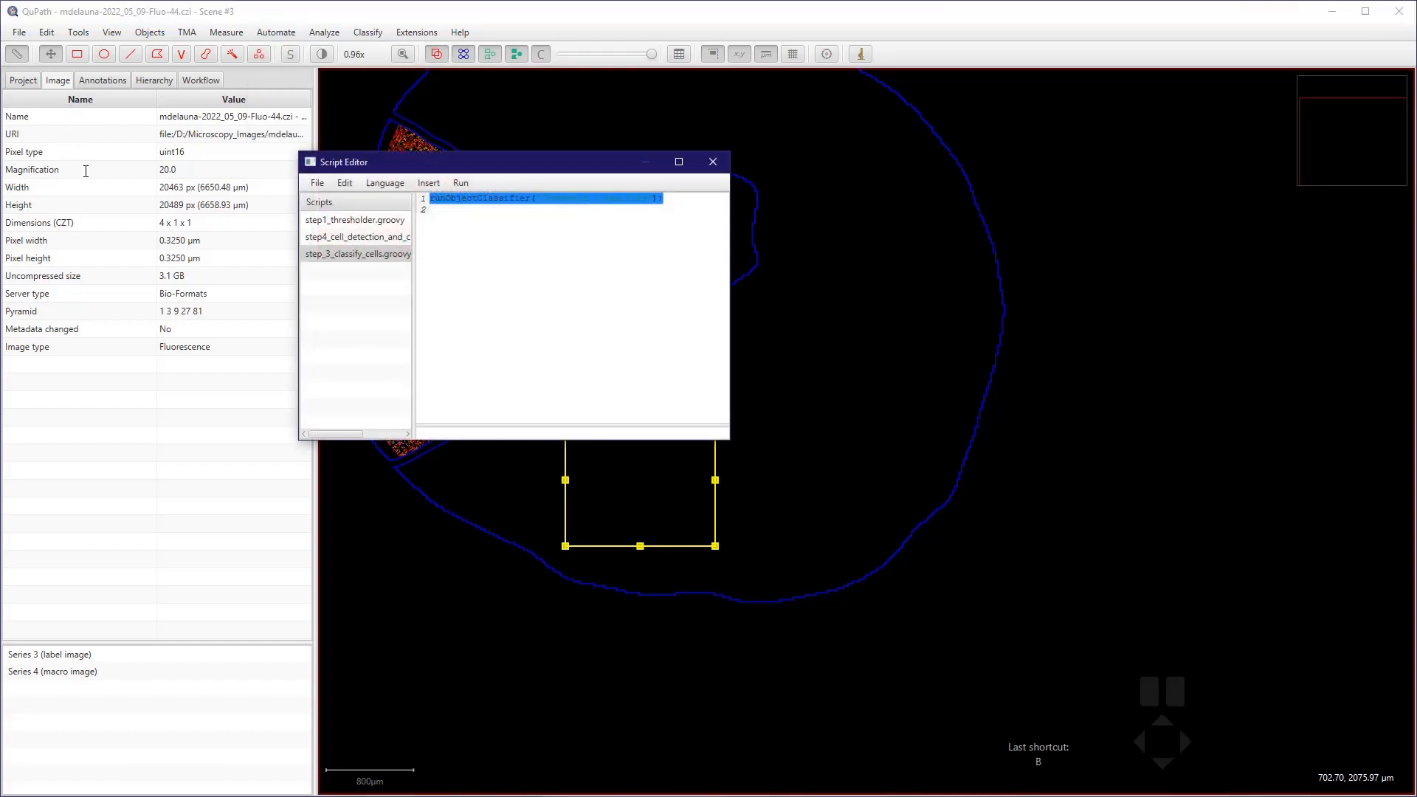
{"action": "left_click", "coordinate": [357, 237]}
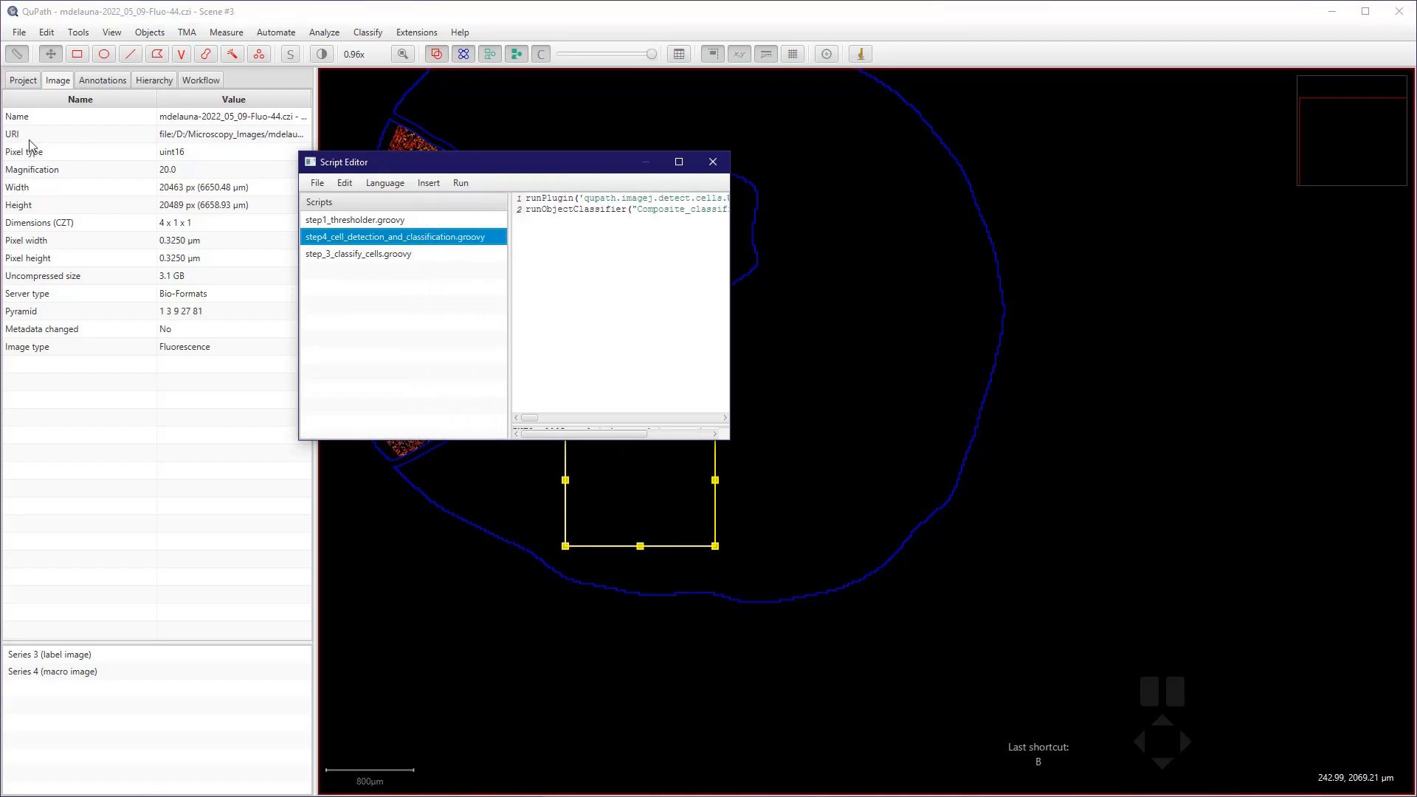
{"action": "left_click", "coordinate": [317, 182]}
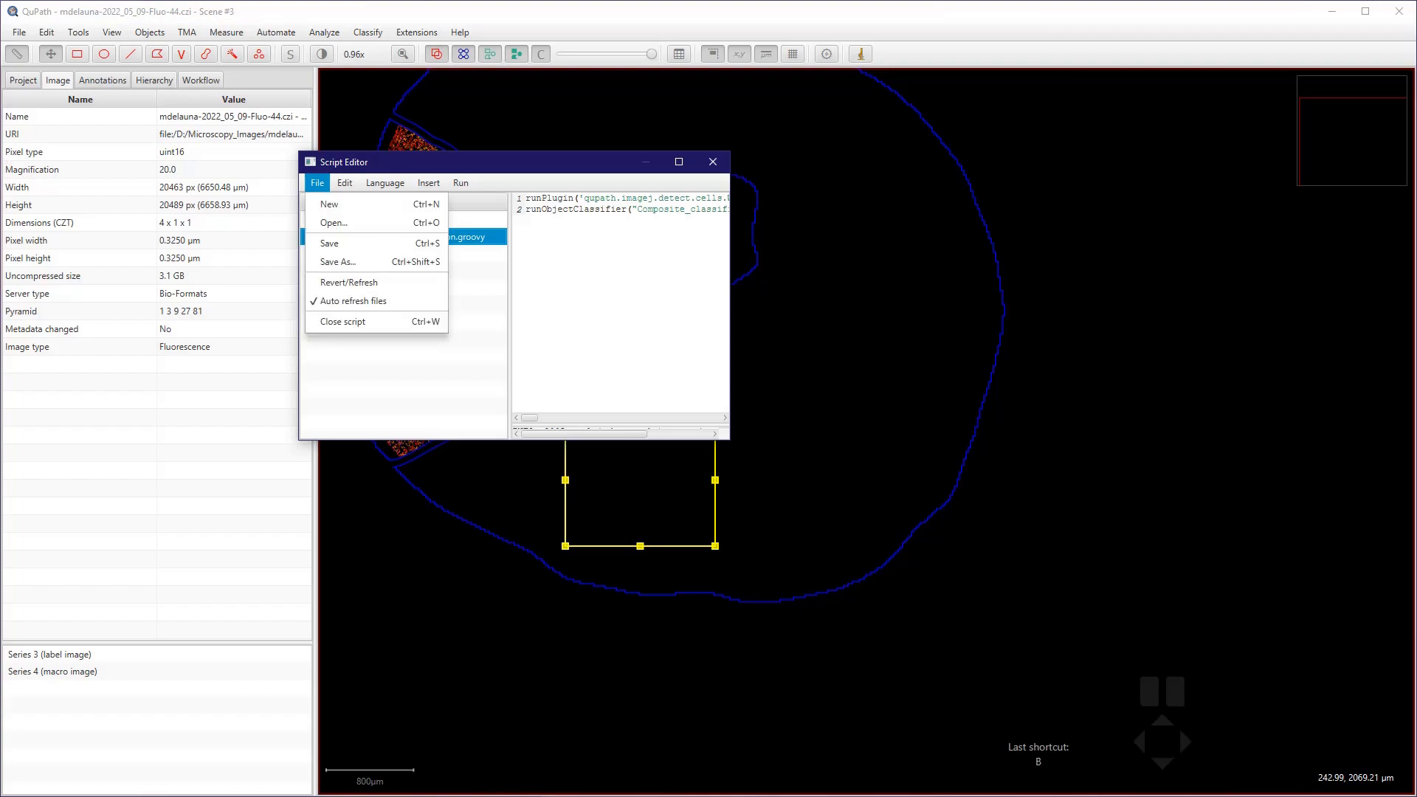
{"action": "left_click", "coordinate": [337, 262]}
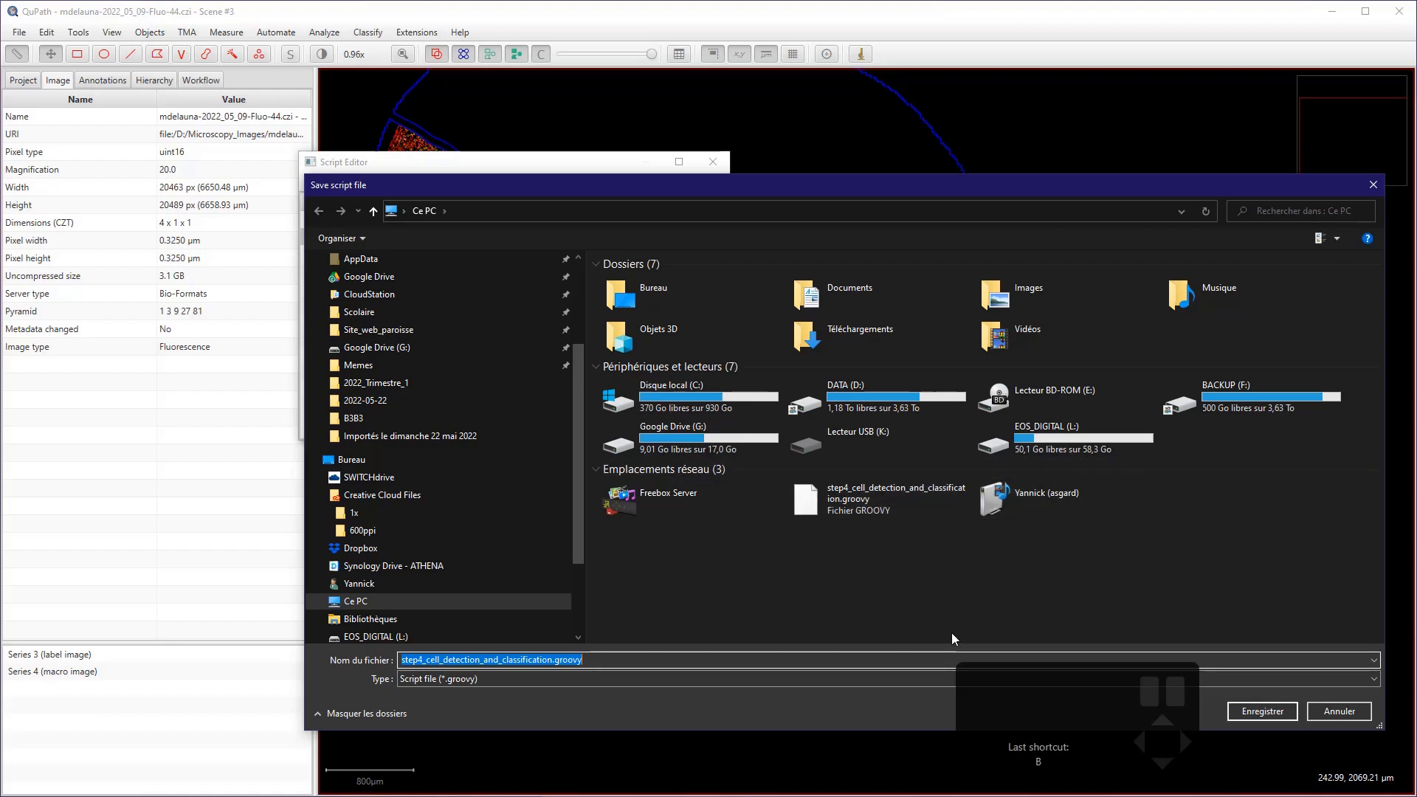
{"action": "key", "text": "Return"}
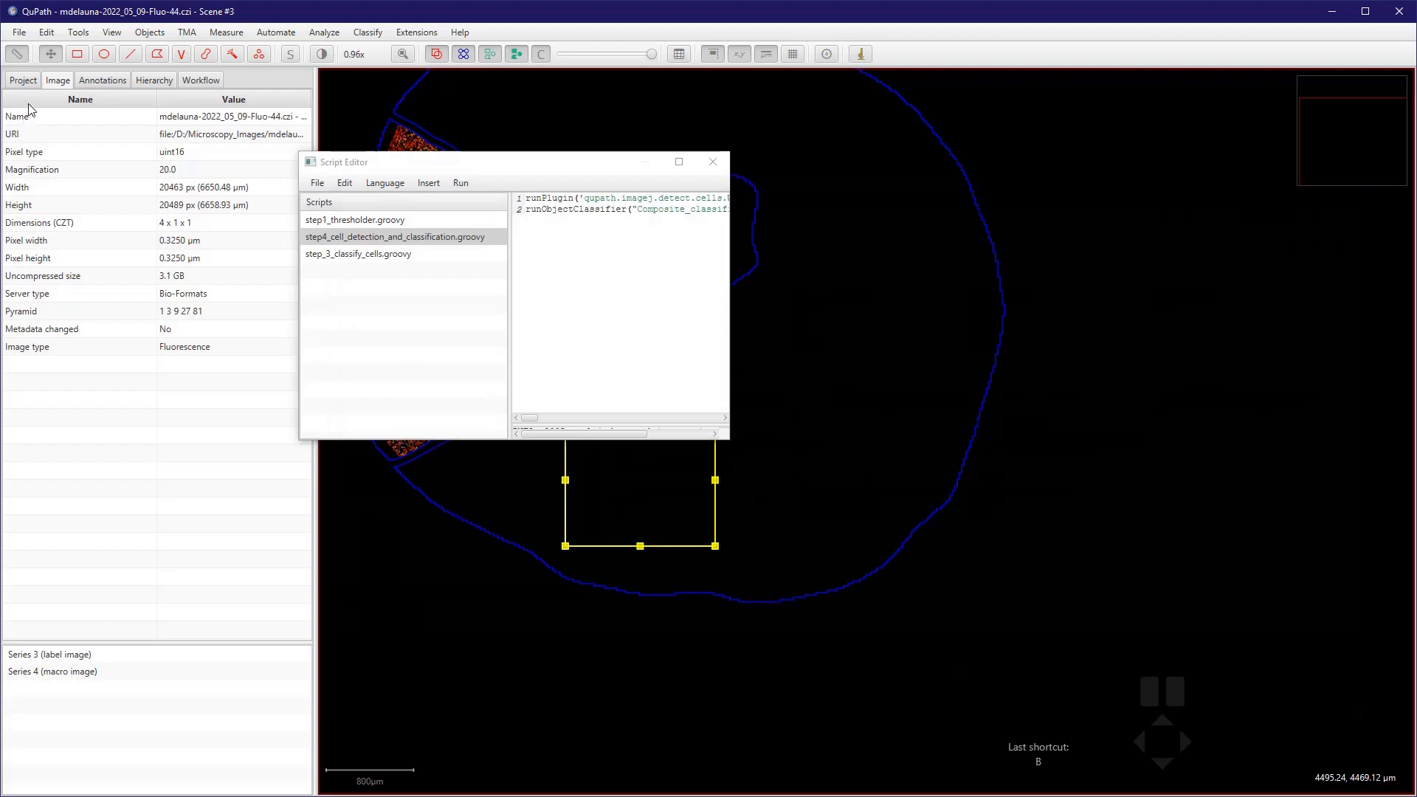
- Run the step4_cell_detection_and_classification.groovy script on the rectangle annotation and close the script editor
{"action": "key", "text": "alt+r"}
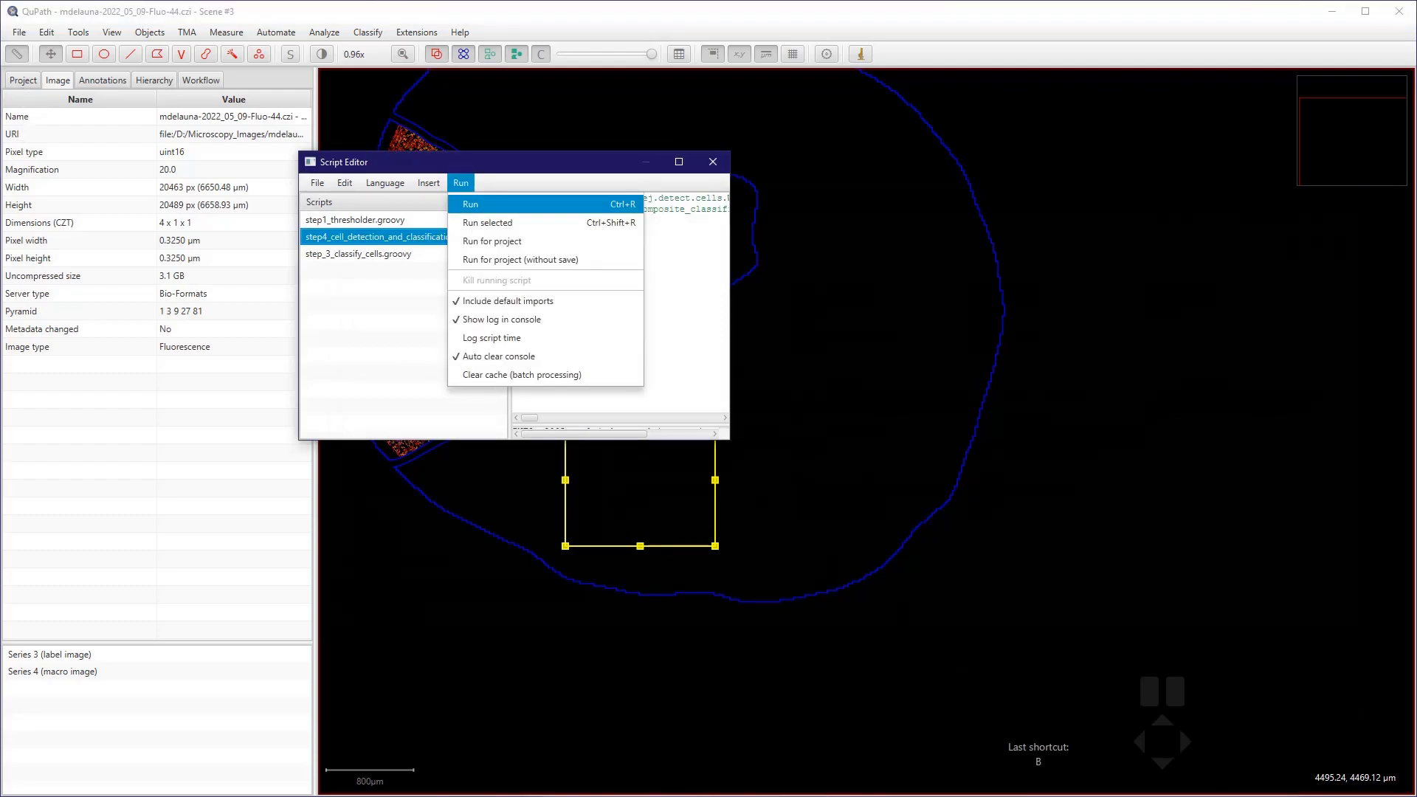
{"action": "key", "text": "Return"}
{"action": "left_click", "coordinate": [461, 183]}
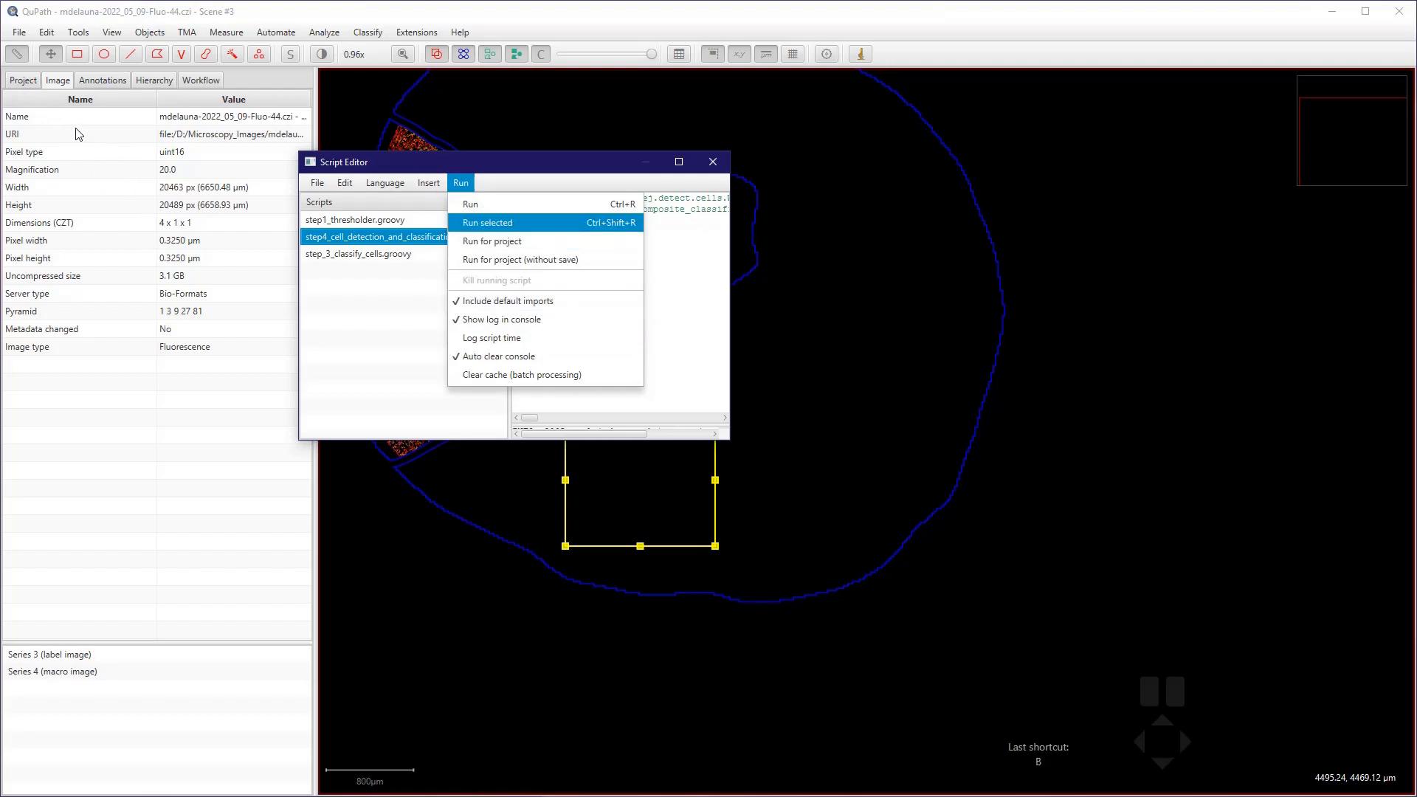
{"action": "key", "text": "Return"}
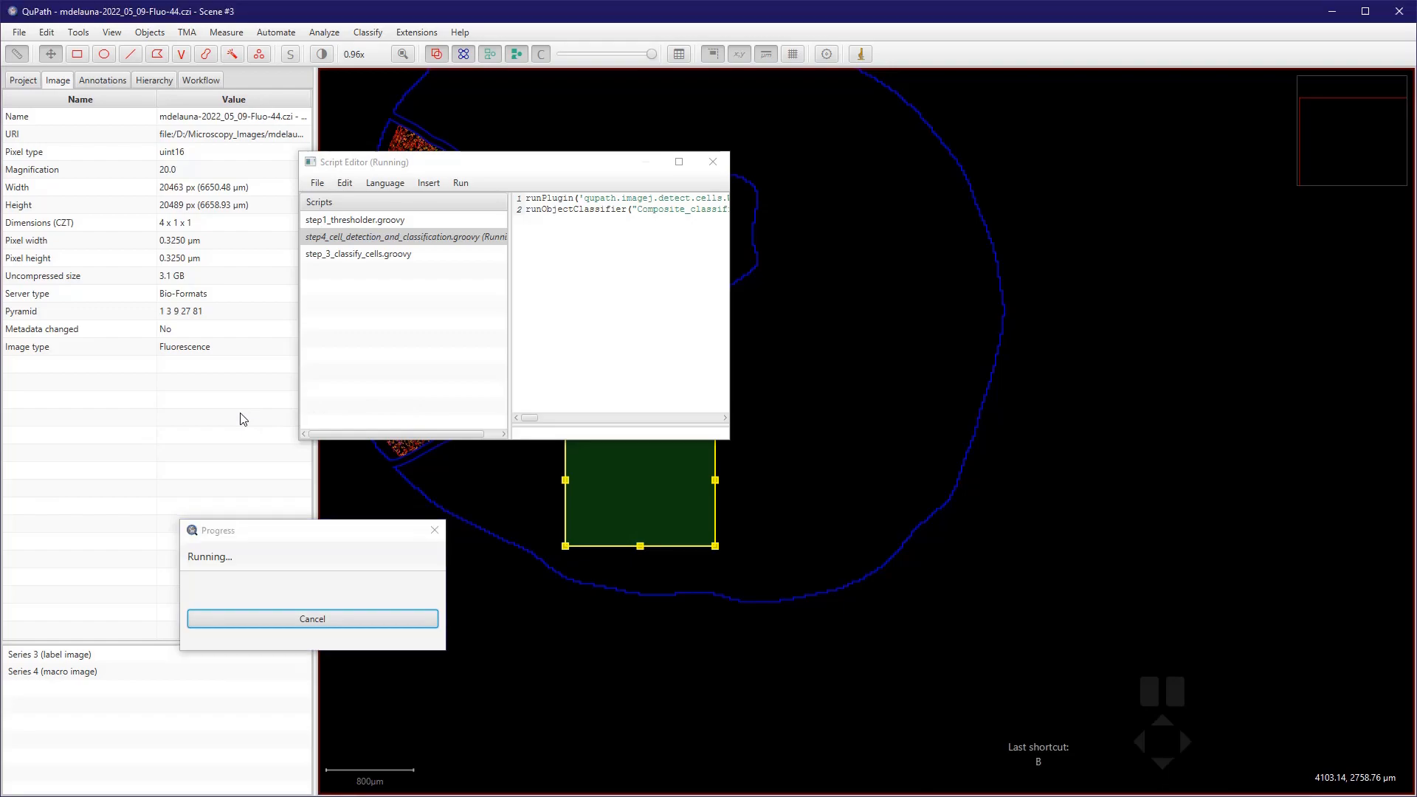
{"action": "left_click", "coordinate": [715, 162]}
- Examine the rectangle annotation's cell counts per class, and check the class and measurements of one cell in its lower part
{"action": "scroll", "coordinate": [627, 518], "scroll_direction": "up", "scroll_amount": 3}
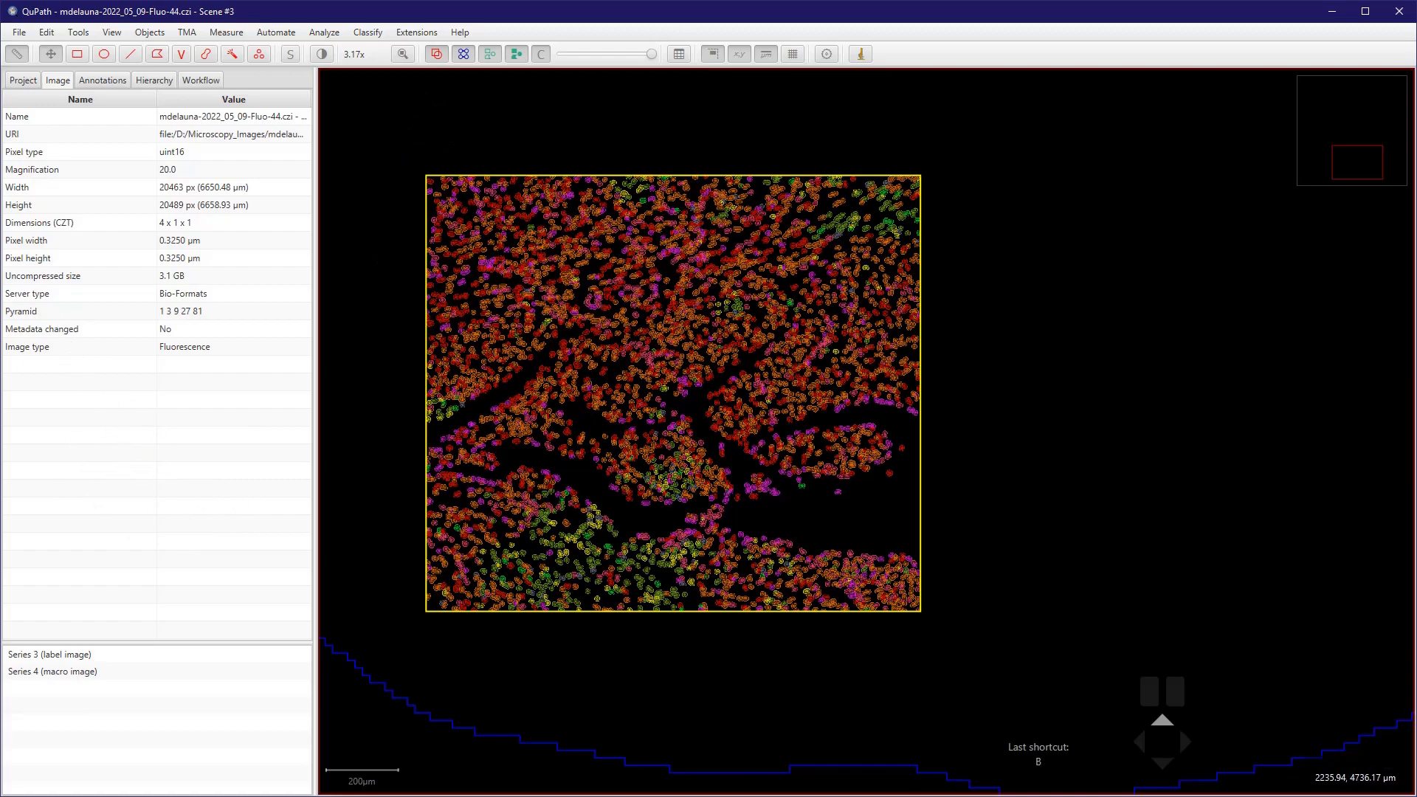
{"action": "left_click", "coordinate": [103, 80]}
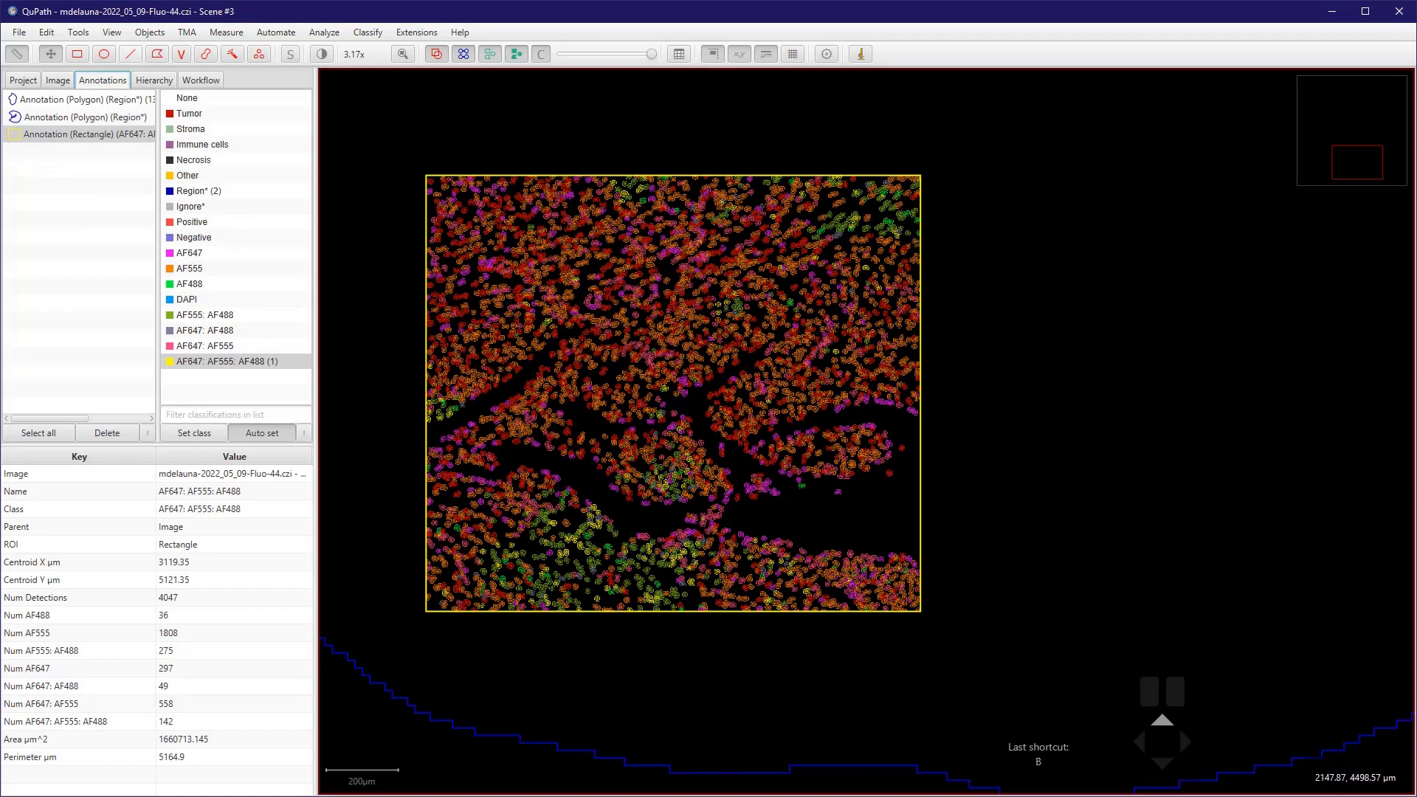
{"action": "scroll", "coordinate": [374, 516], "scroll_direction": "up", "scroll_amount": 5}
{"action": "double_click", "coordinate": [653, 455]}
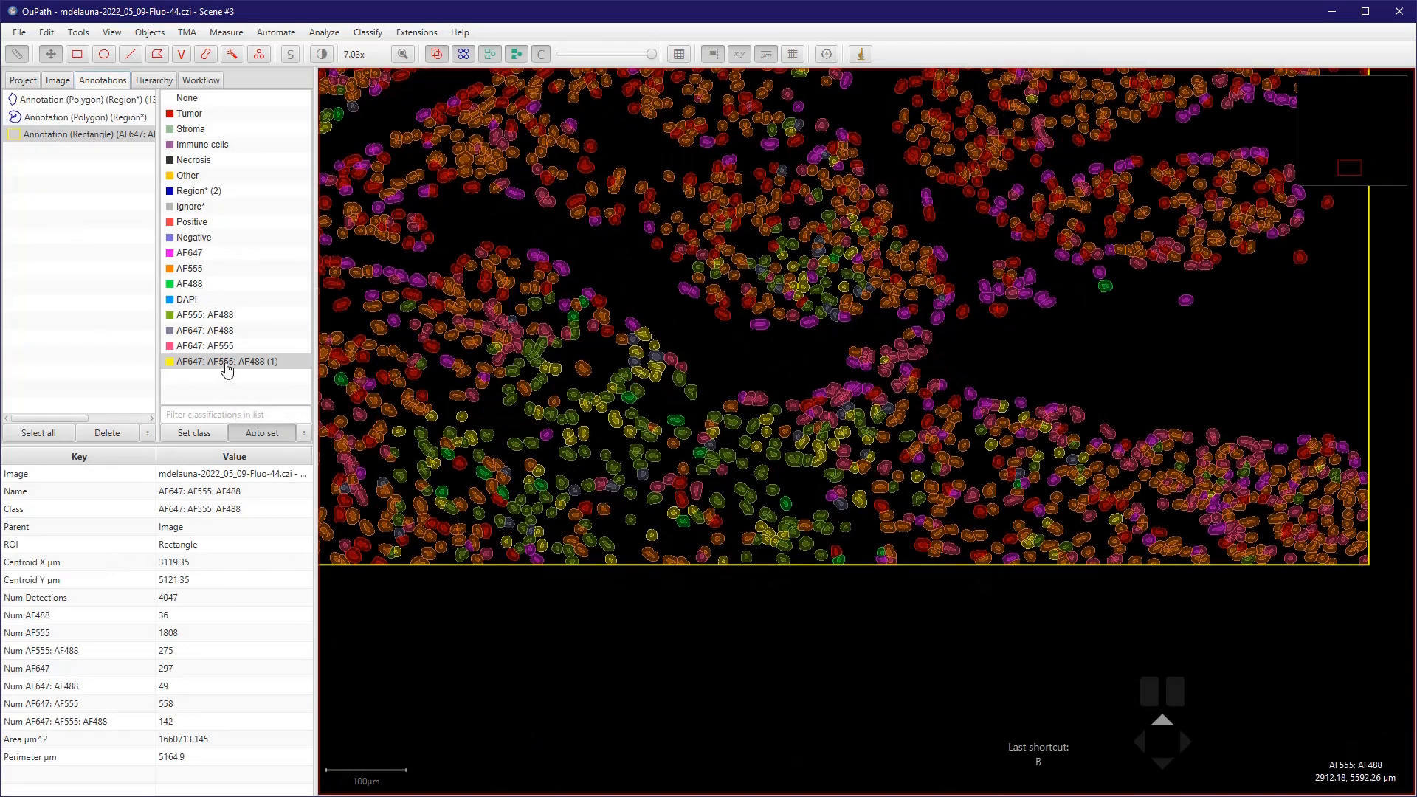
{"action": "scroll", "coordinate": [153, 627], "scroll_direction": "down", "scroll_amount": 2}
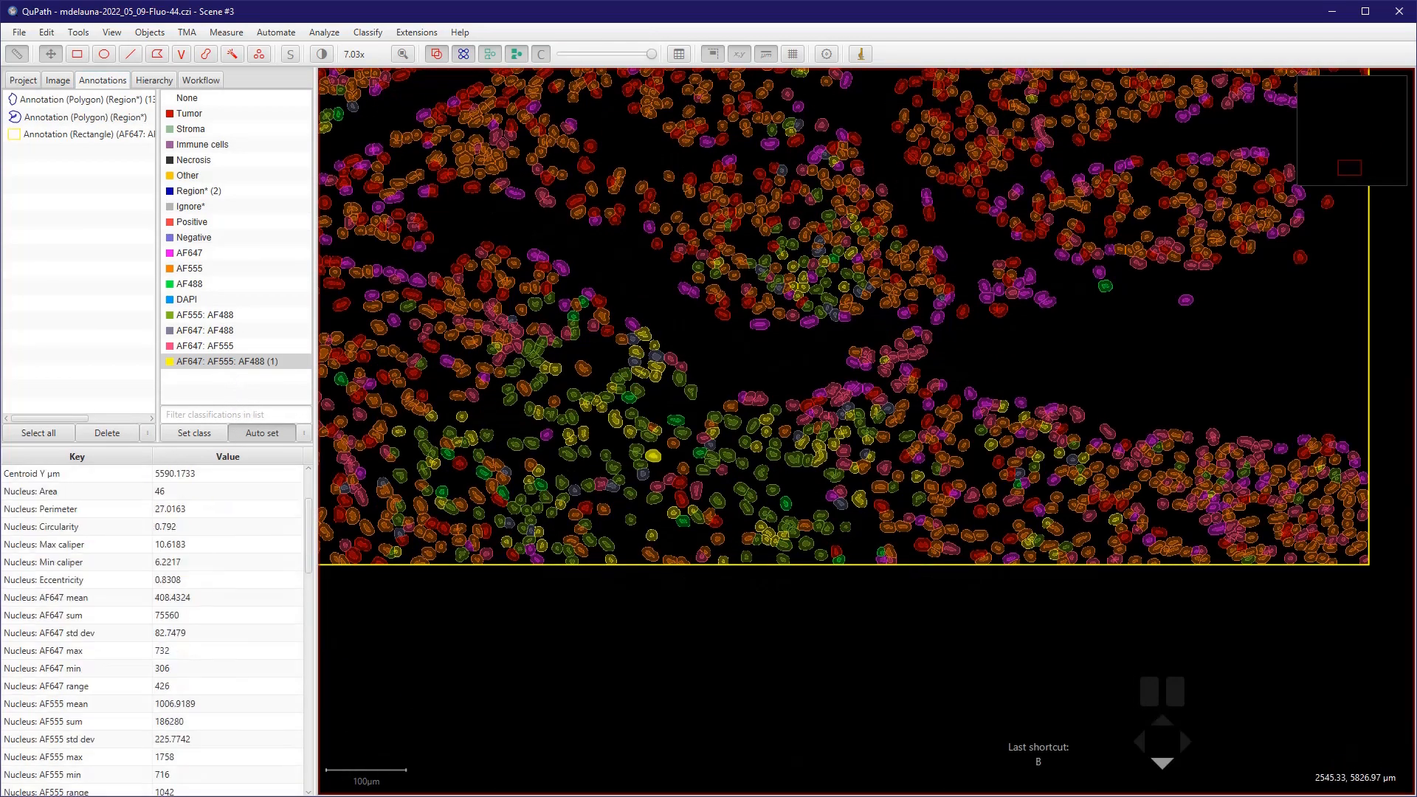
{"action": "scroll", "coordinate": [152, 627], "scroll_direction": "down", "scroll_amount": 1}
{"action": "scroll", "coordinate": [153, 627], "scroll_direction": "up", "scroll_amount": 3}
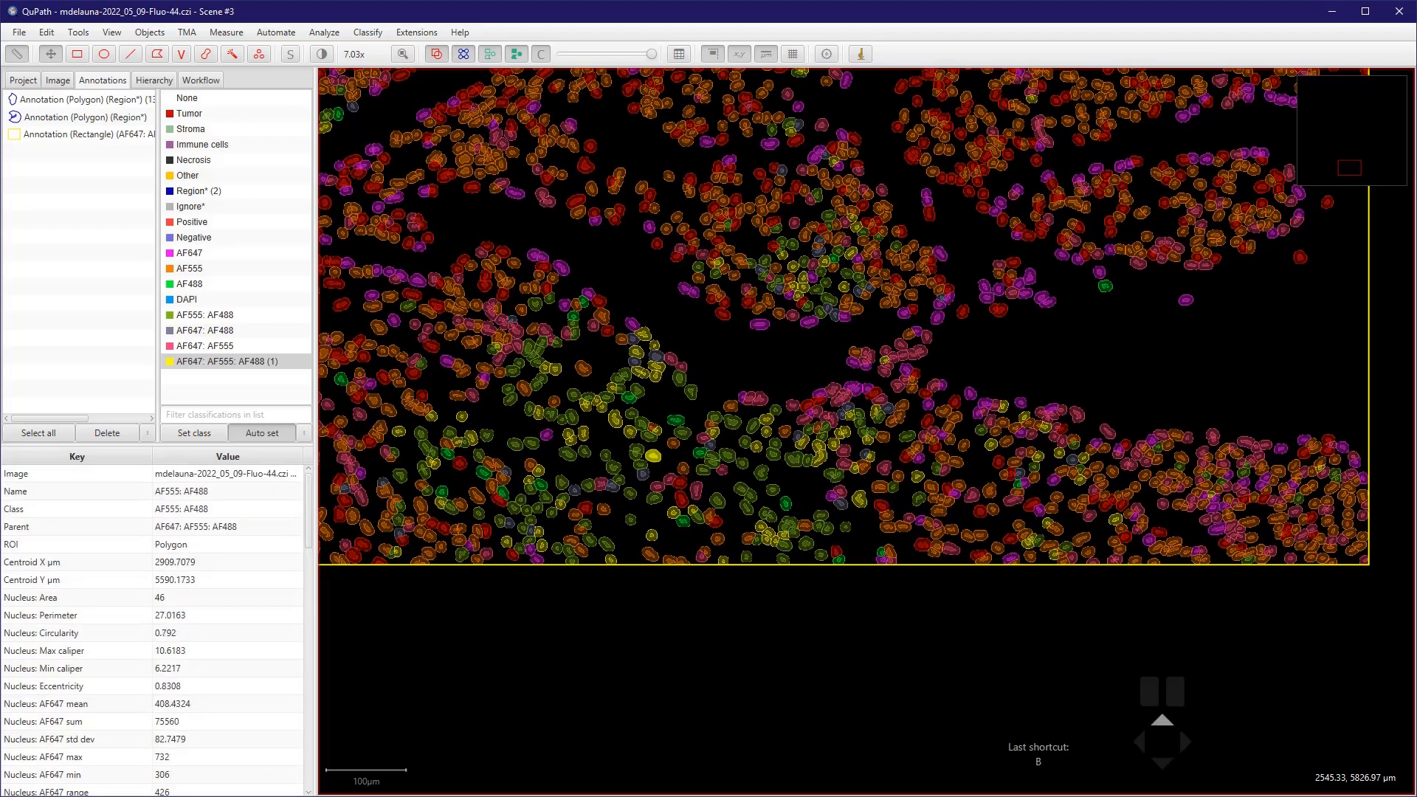
{"action": "left_click", "coordinate": [181, 509]}
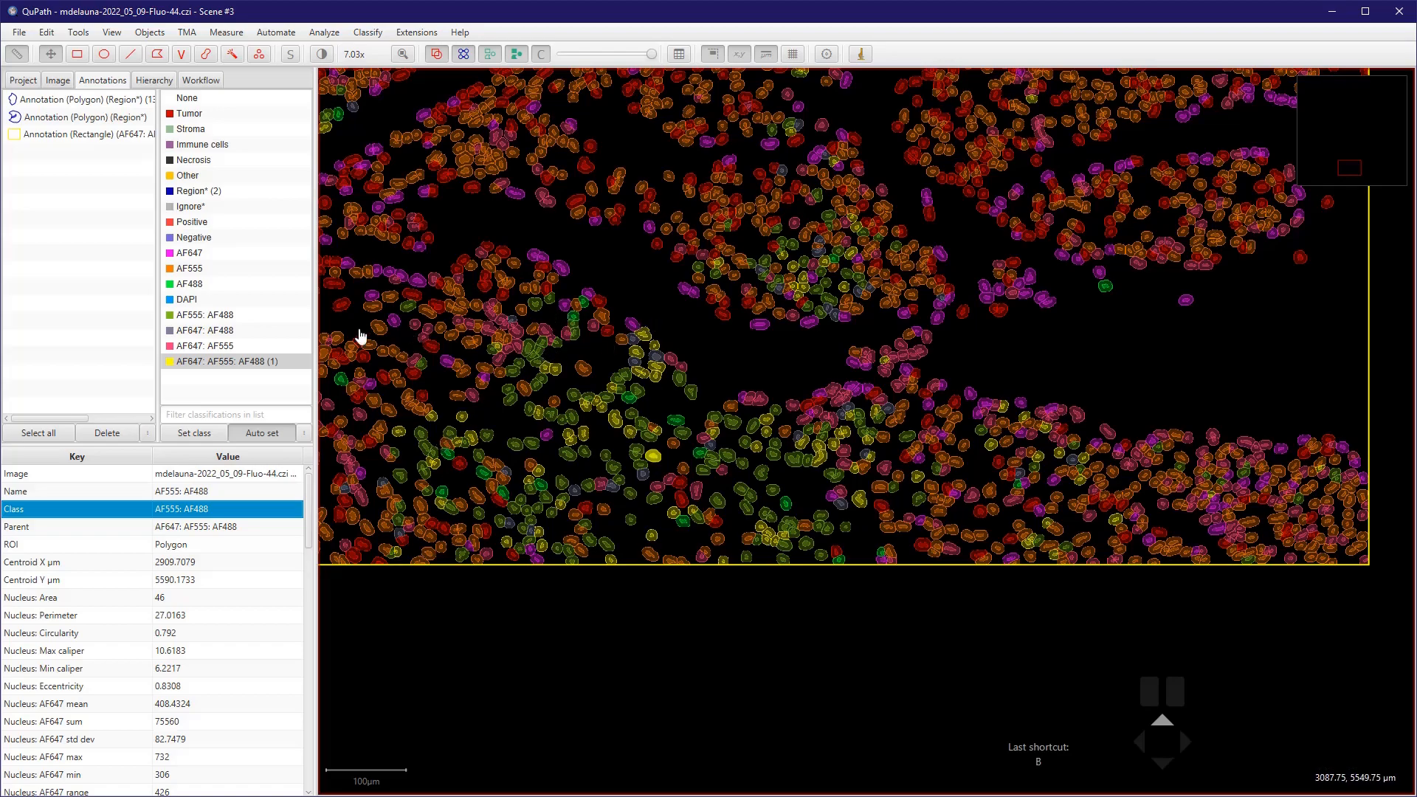
{"action": "scroll", "coordinate": [731, 394], "scroll_direction": "down", "scroll_amount": 3}
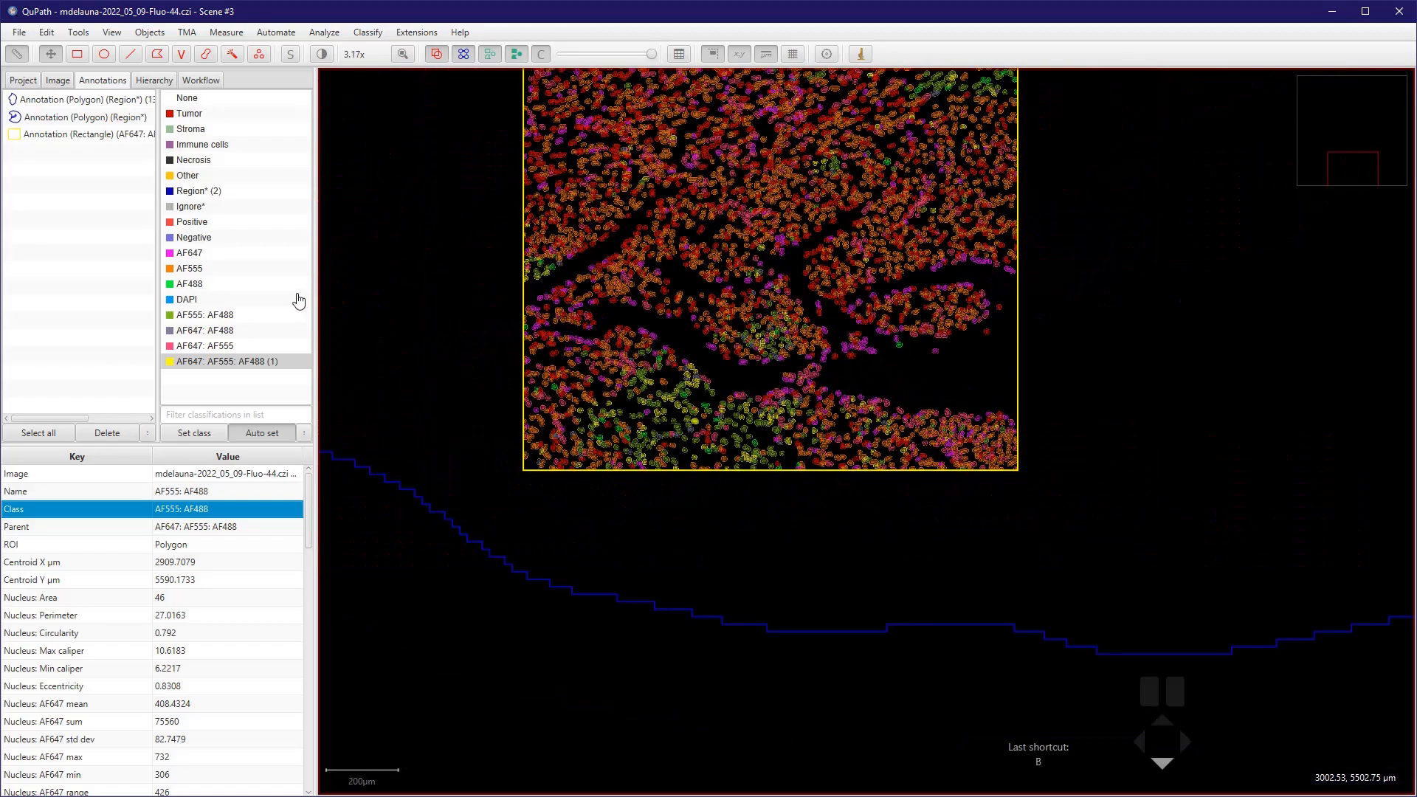